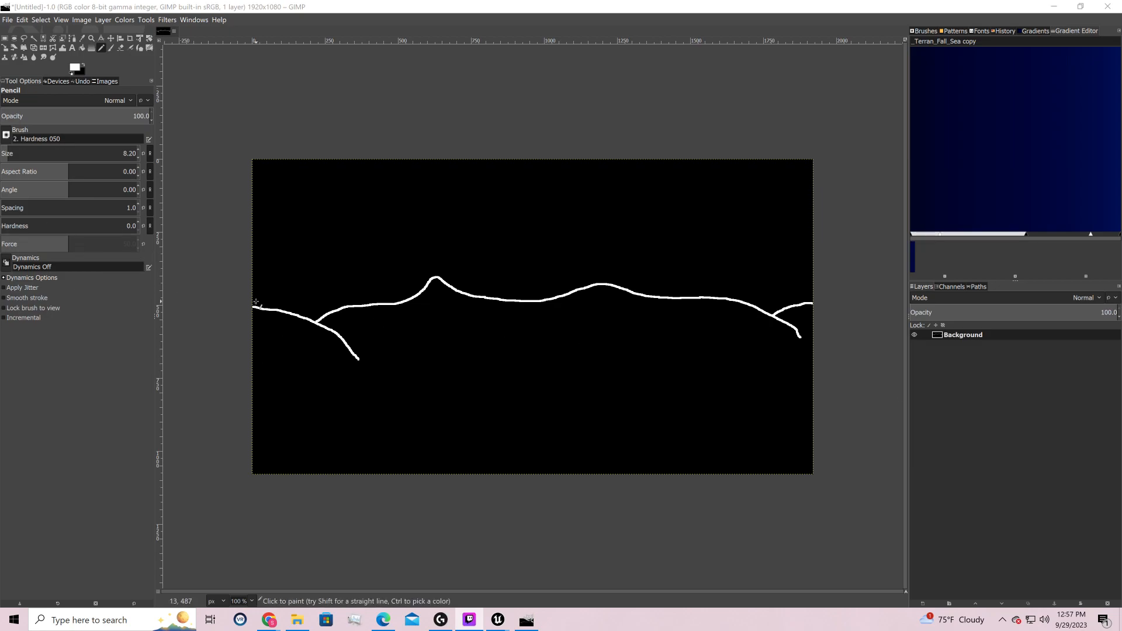
# - Sketch white terrain profiles above and below the existing line, with an arrow beneath the existing line's descending slope and another at the lower profile's far end
pyautogui.moveTo(292, 329)
pyautogui.mouseDown()
pyautogui.moveTo(338, 365)
pyautogui.moveTo(318, 363)
pyautogui.mouseUp()
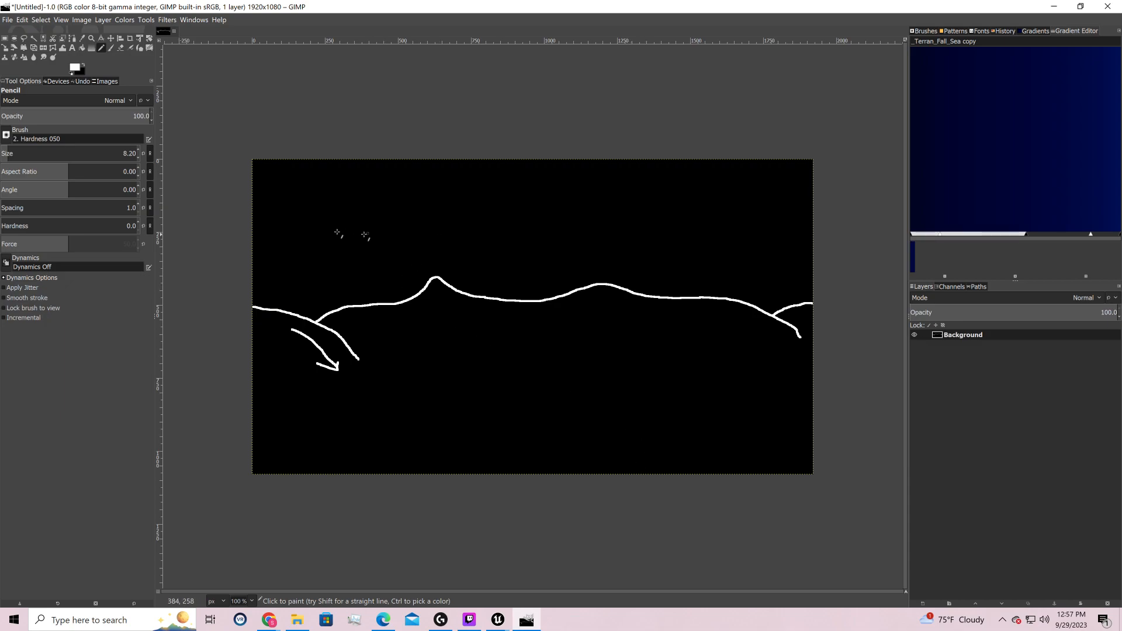
pyautogui.moveTo(268, 194)
pyautogui.mouseDown()
pyautogui.moveTo(350, 237)
pyautogui.moveTo(351, 201)
pyautogui.moveTo(416, 183)
pyautogui.moveTo(477, 196)
pyautogui.moveTo(628, 181)
pyautogui.moveTo(686, 203)
pyautogui.moveTo(749, 188)
pyautogui.mouseUp()
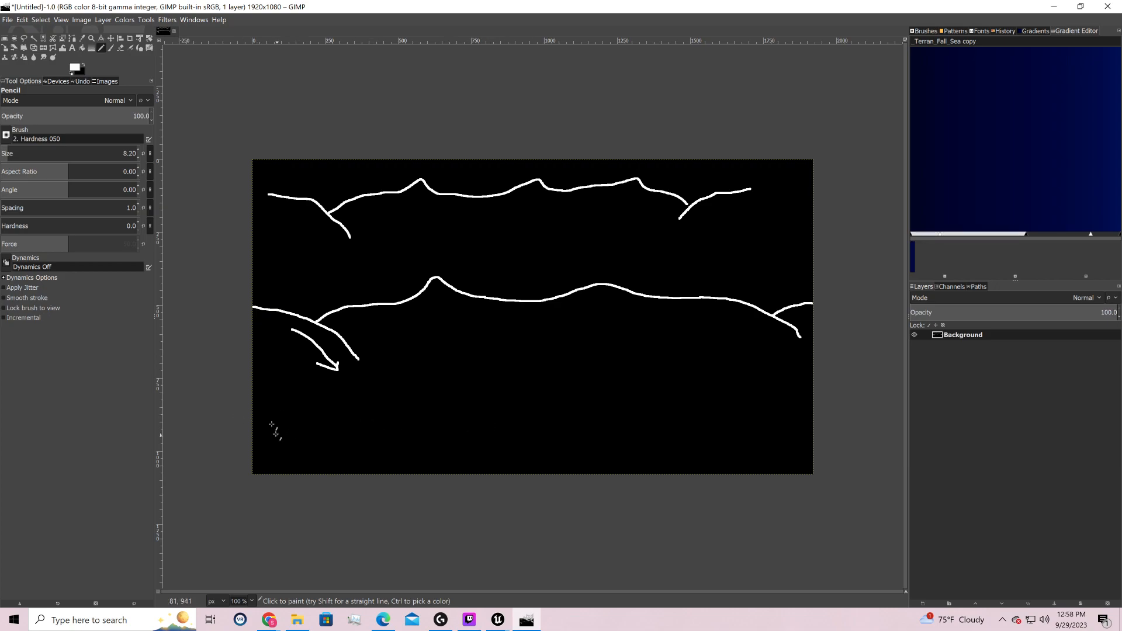
pyautogui.moveTo(282, 427)
pyautogui.mouseDown()
pyautogui.moveTo(434, 434)
pyautogui.moveTo(551, 397)
pyautogui.moveTo(560, 413)
pyautogui.moveTo(584, 396)
pyautogui.moveTo(638, 416)
pyautogui.moveTo(781, 415)
pyautogui.moveTo(745, 404)
pyautogui.moveTo(766, 400)
pyautogui.moveTo(750, 421)
pyautogui.mouseUp()
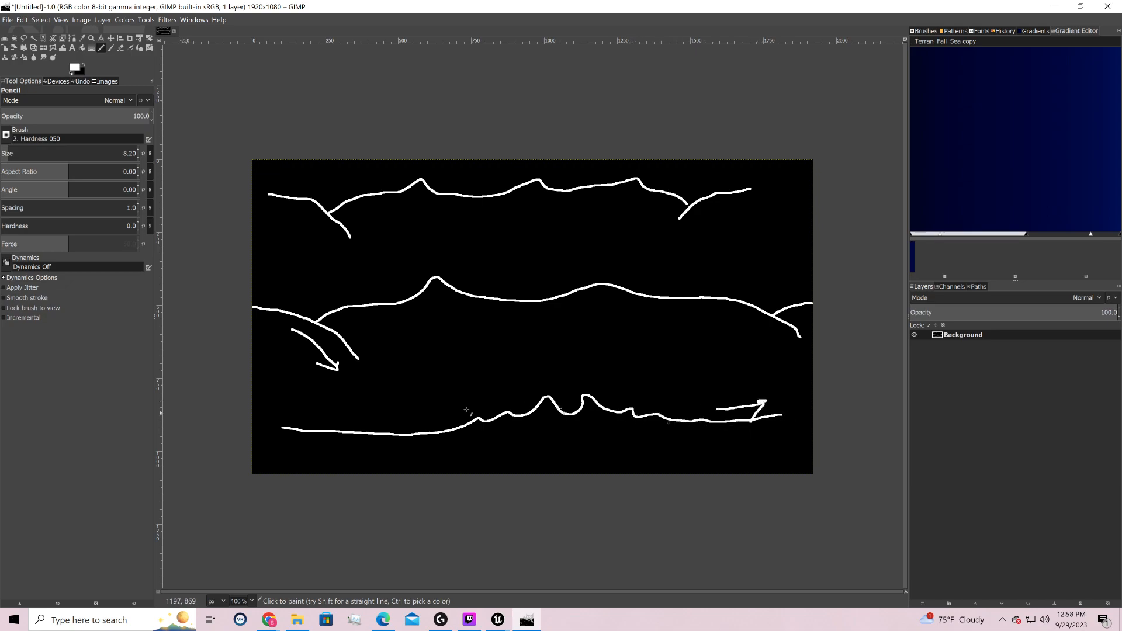
pyautogui.moveTo(371, 413)
pyautogui.mouseDown()
pyautogui.moveTo(320, 405)
pyautogui.moveTo(345, 415)
pyautogui.mouseUp()
# - Switch to the Unreal Engine material editor and examine the planet preview's continents and relief from several sides
pyautogui.click(1053, 6)
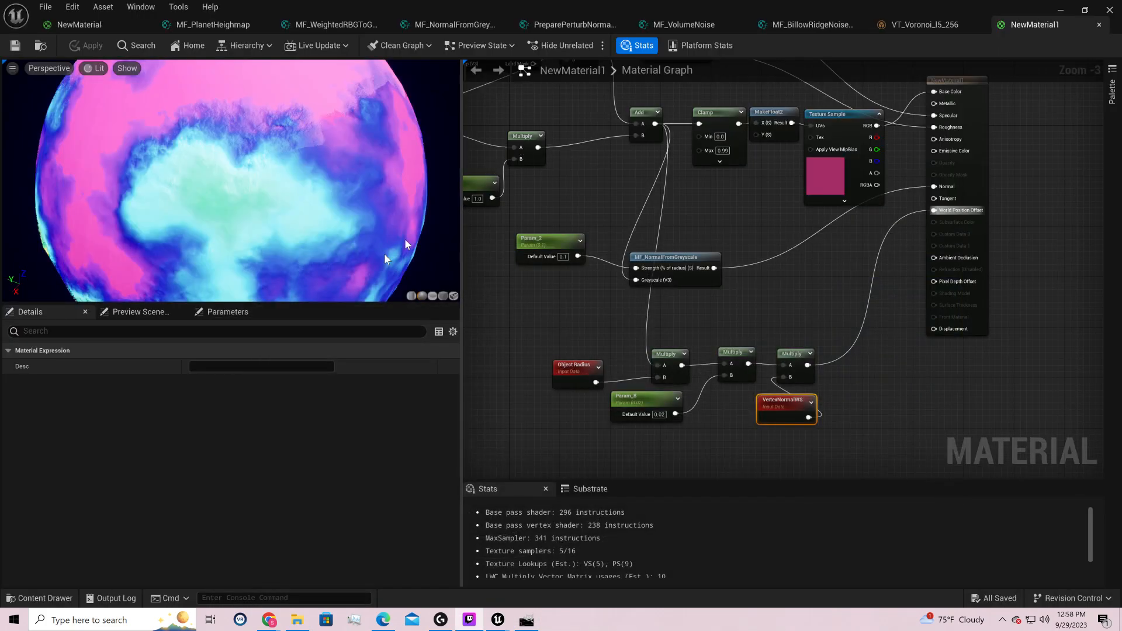
pyautogui.moveTo(404, 240); pyautogui.dragTo(351, 211)
pyautogui.moveTo(359, 124); pyautogui.dragTo(269, 187)
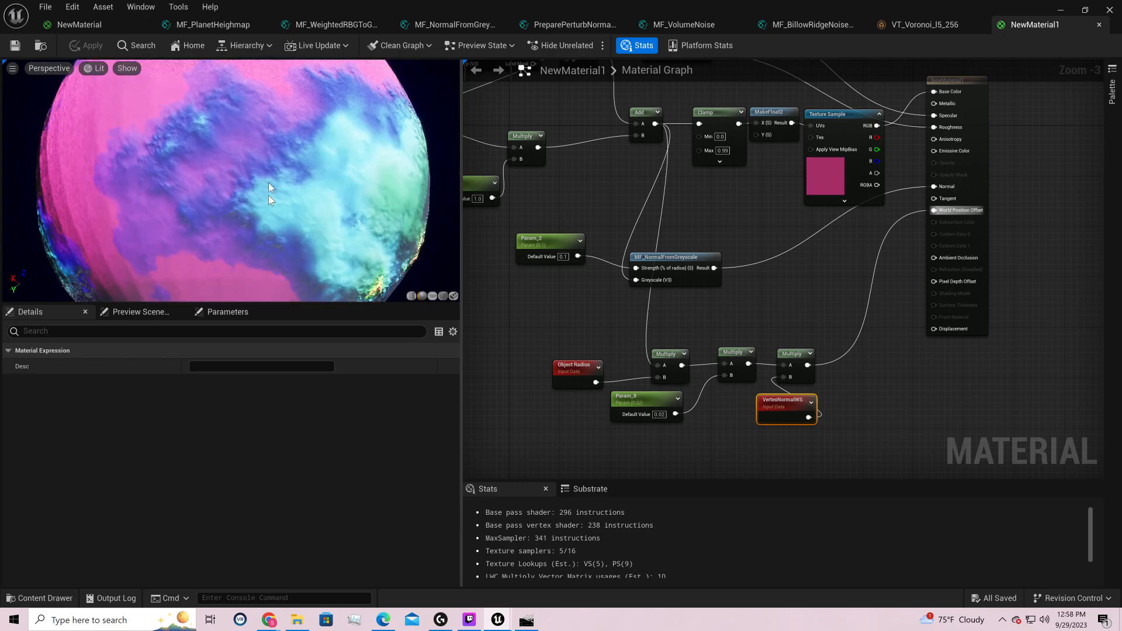
pyautogui.moveTo(409, 126); pyautogui.dragTo(345, 108)
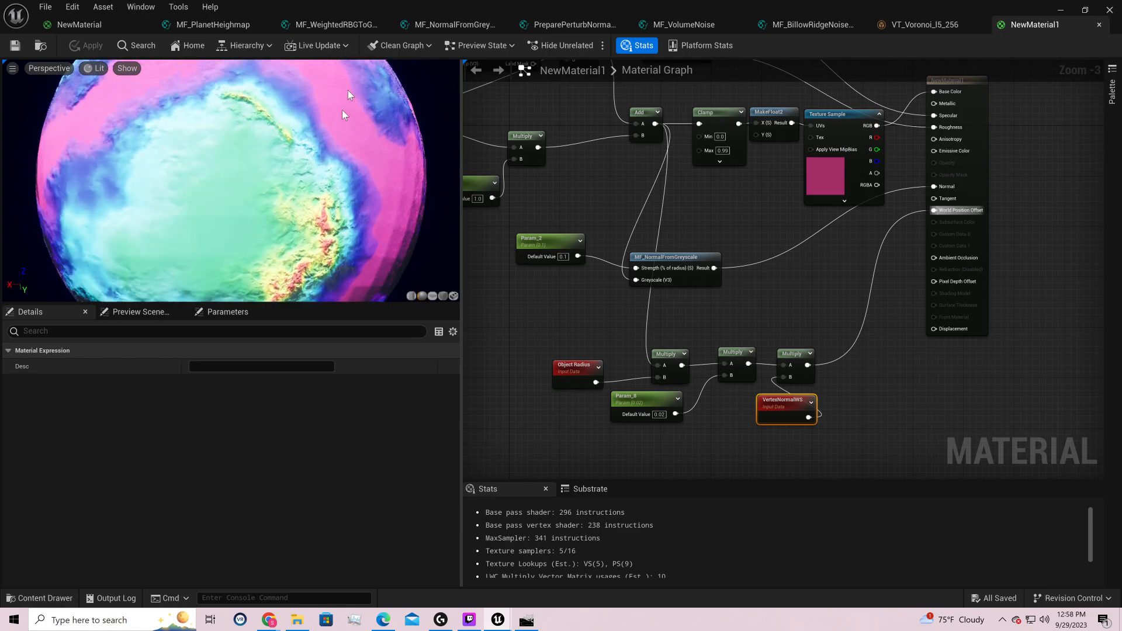
pyautogui.moveTo(254, 247); pyautogui.dragTo(236, 181)
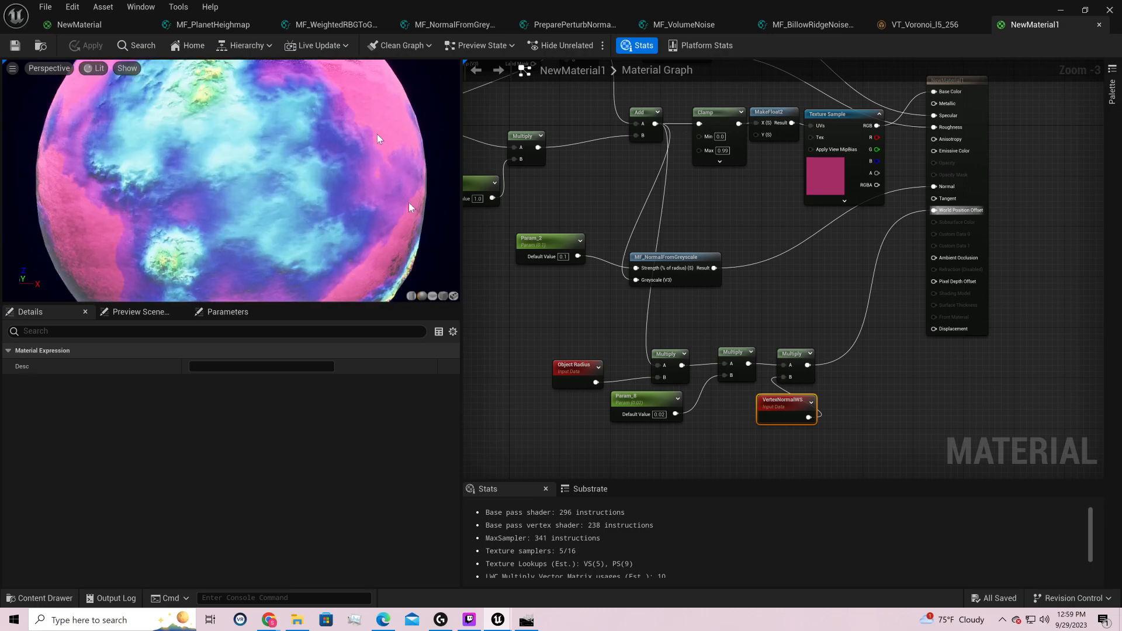
pyautogui.moveTo(392, 222); pyautogui.dragTo(351, 240)
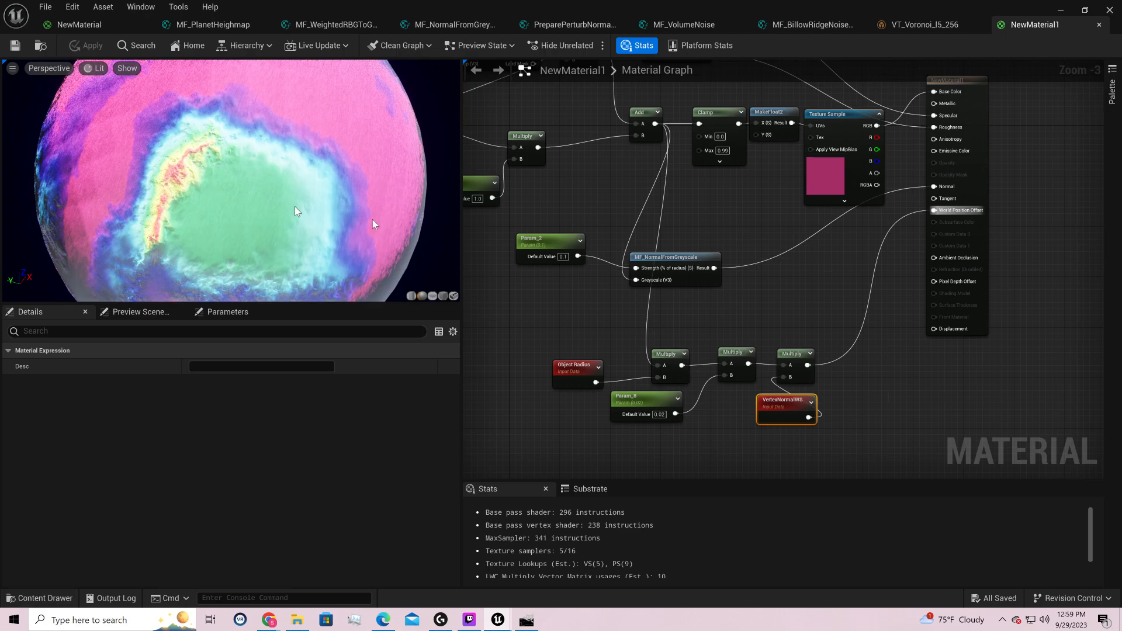
pyautogui.moveTo(327, 198); pyautogui.dragTo(233, 194)
# - Move the Os vector parameter node away from the volume noise nodes it feeds
pyautogui.moveTo(666, 213); pyautogui.dragTo(904, 467, button='right')
pyautogui.moveTo(715, 354); pyautogui.dragTo(1061, 301, button='right')
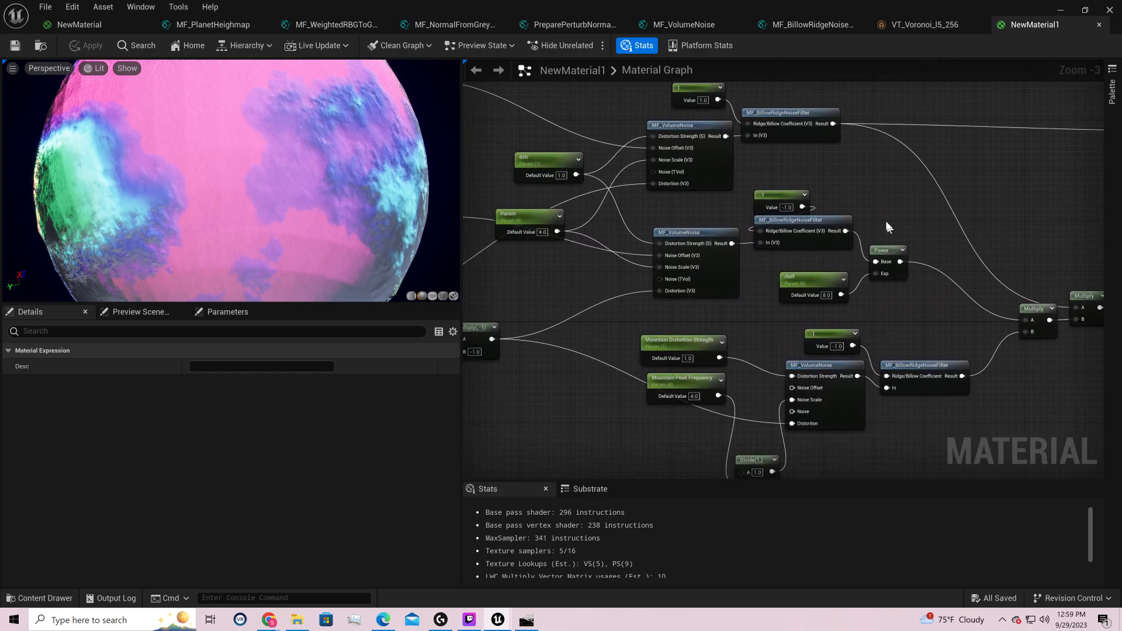
pyautogui.moveTo(866, 154); pyautogui.dragTo(825, 312, button='right')
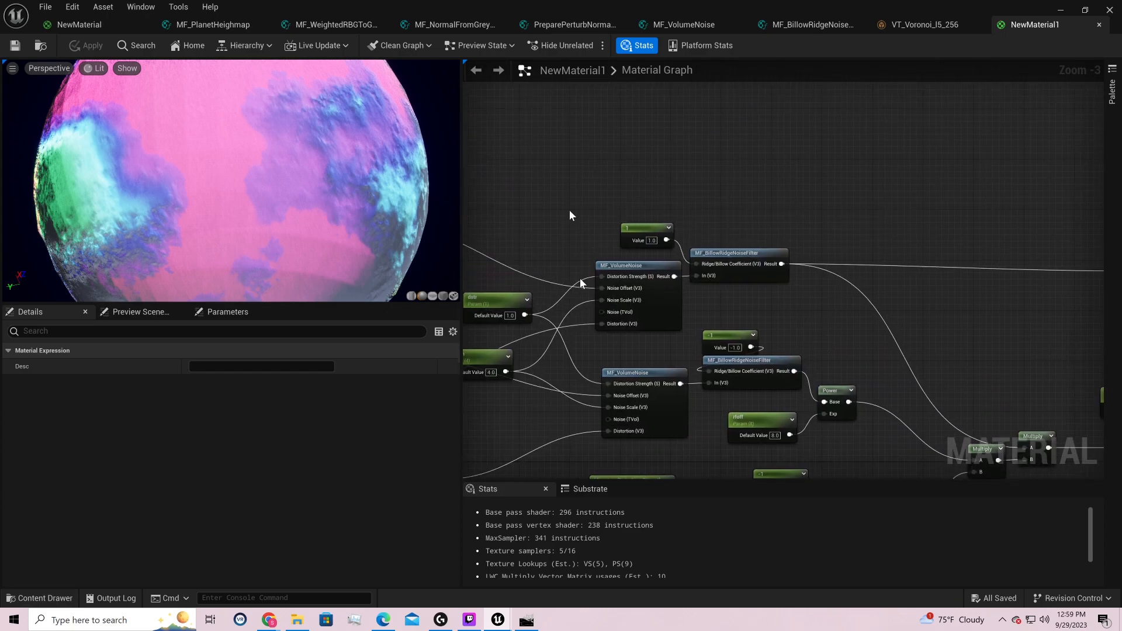
pyautogui.moveTo(708, 300); pyautogui.dragTo(937, 258, button='right')
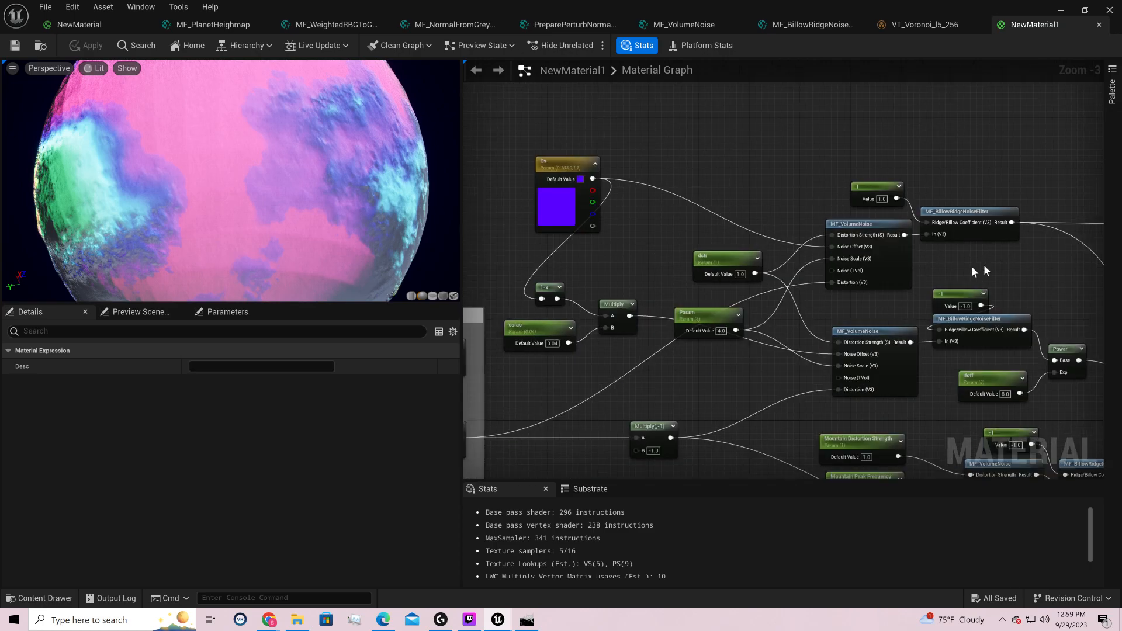
pyautogui.moveTo(552, 165); pyautogui.dragTo(483, 195)
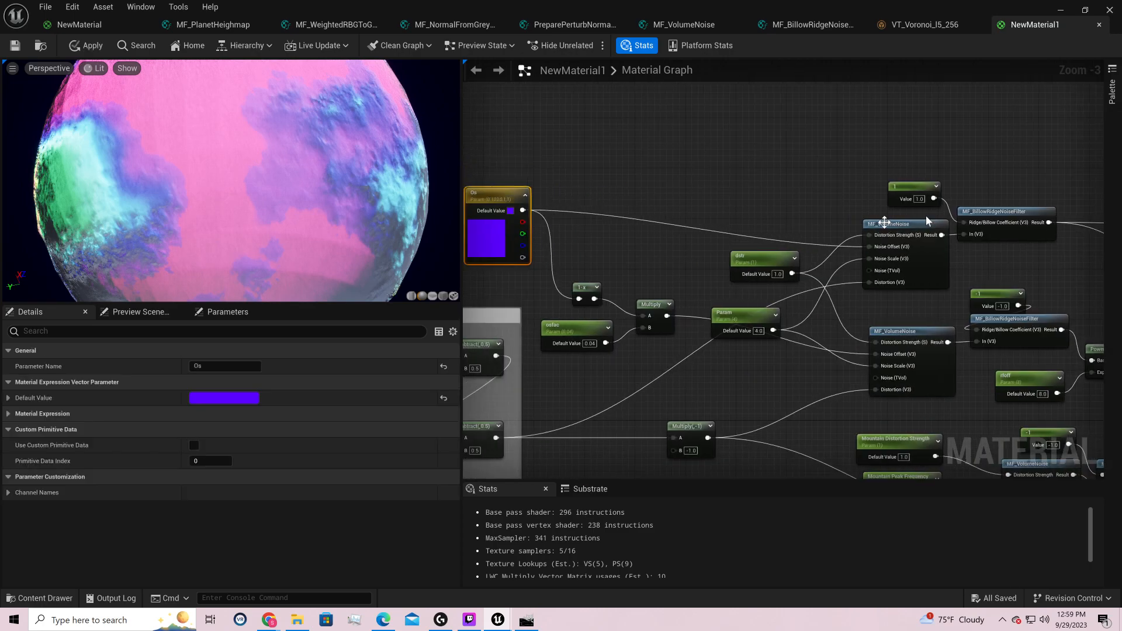
# - Preview the MF_BillowRidgeNoiseFilter node fed by the upper MF_VolumeNoise on the planet
pyautogui.click(913, 227)
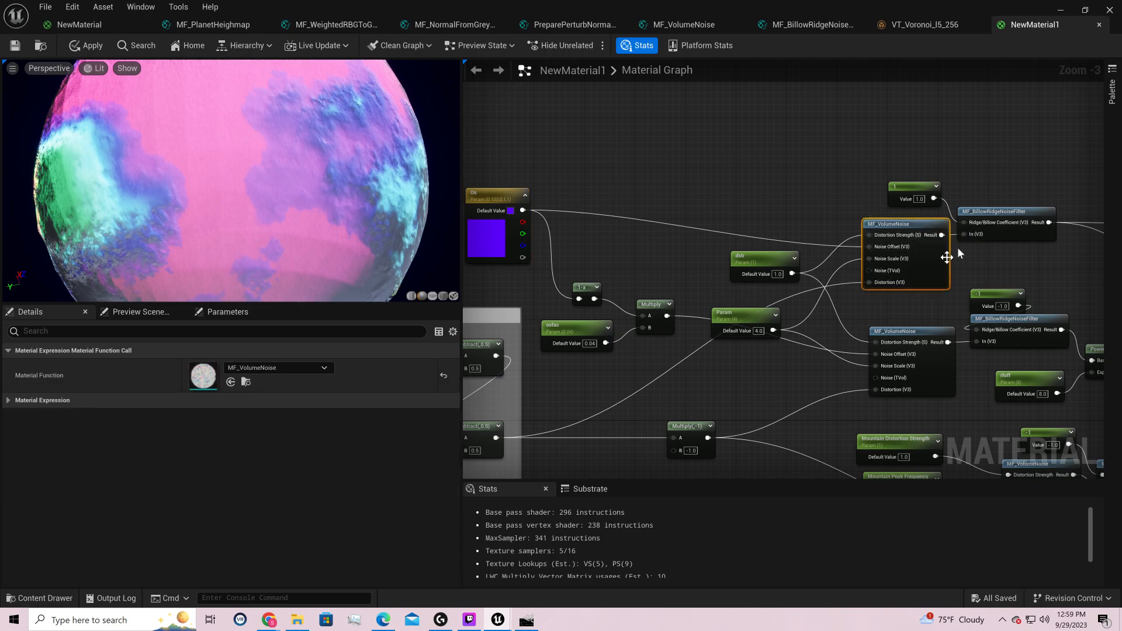
pyautogui.rightClick(1017, 223)
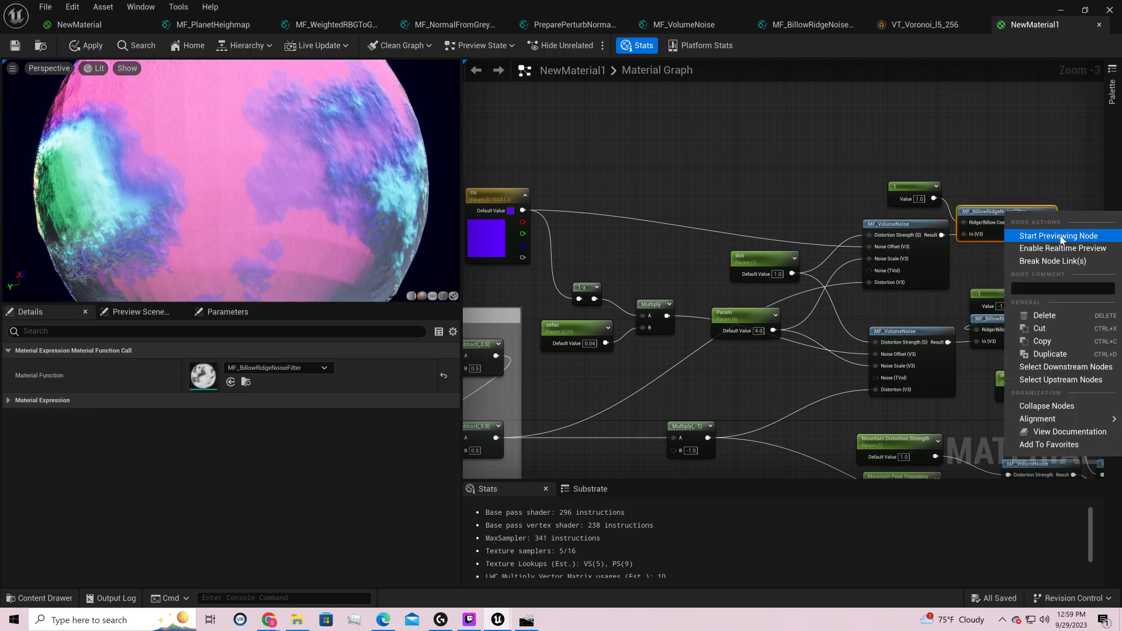
pyautogui.click(1021, 233)
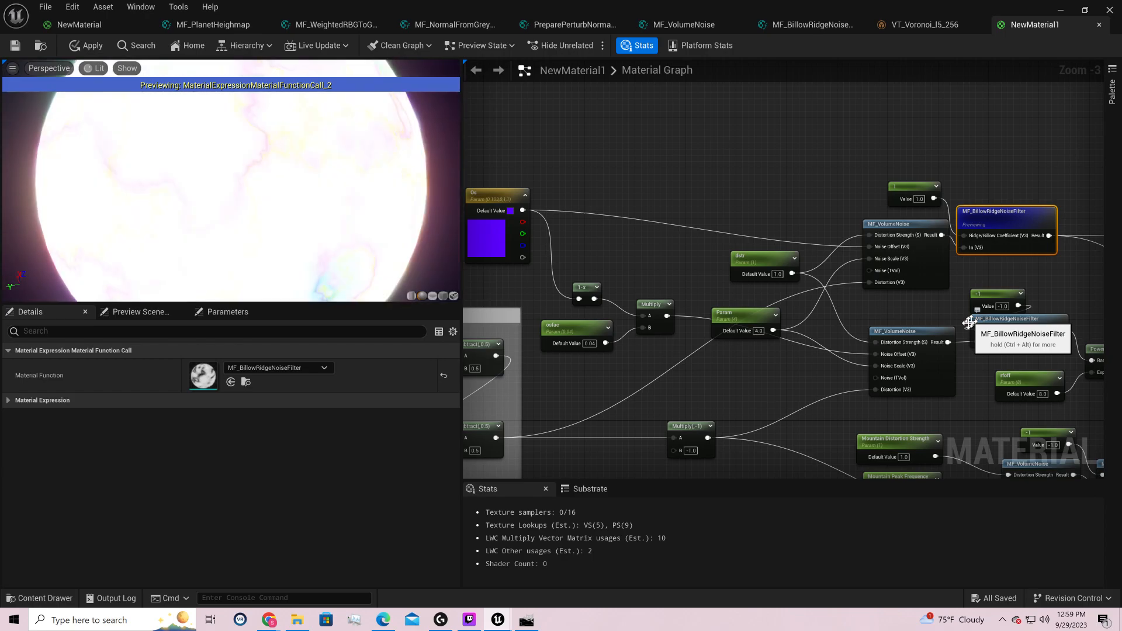
pyautogui.moveTo(245, 181); pyautogui.dragTo(35, 203)
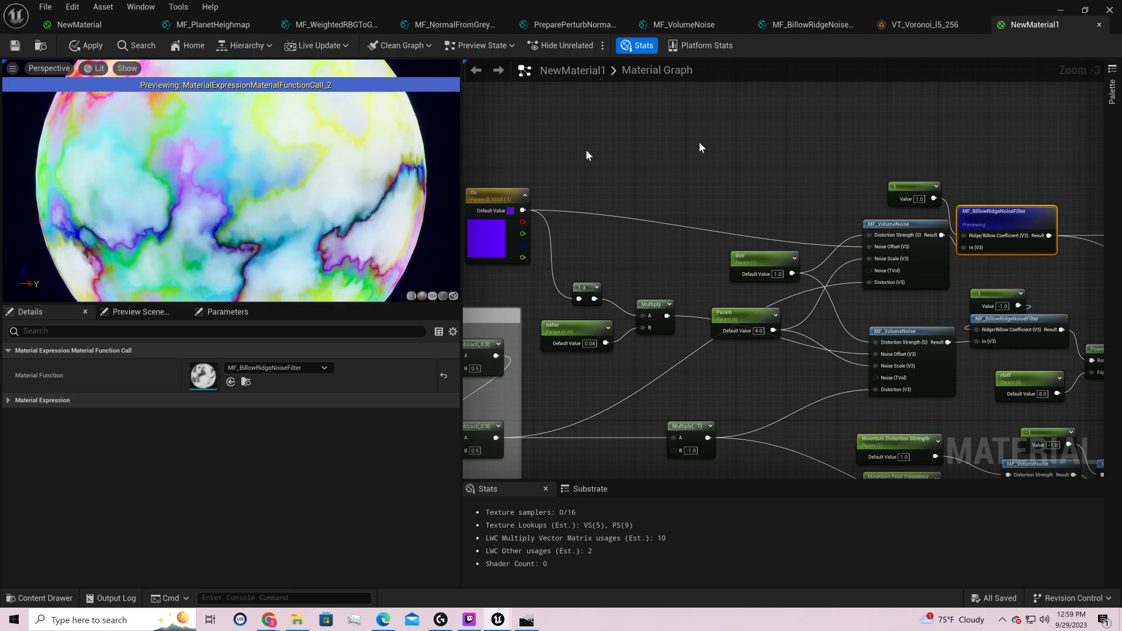
# - Preview the Mask ( R ) node after the upper ridge filter, moving it closer to that filter
pyautogui.moveTo(975, 124); pyautogui.dragTo(495, 186, button='right')
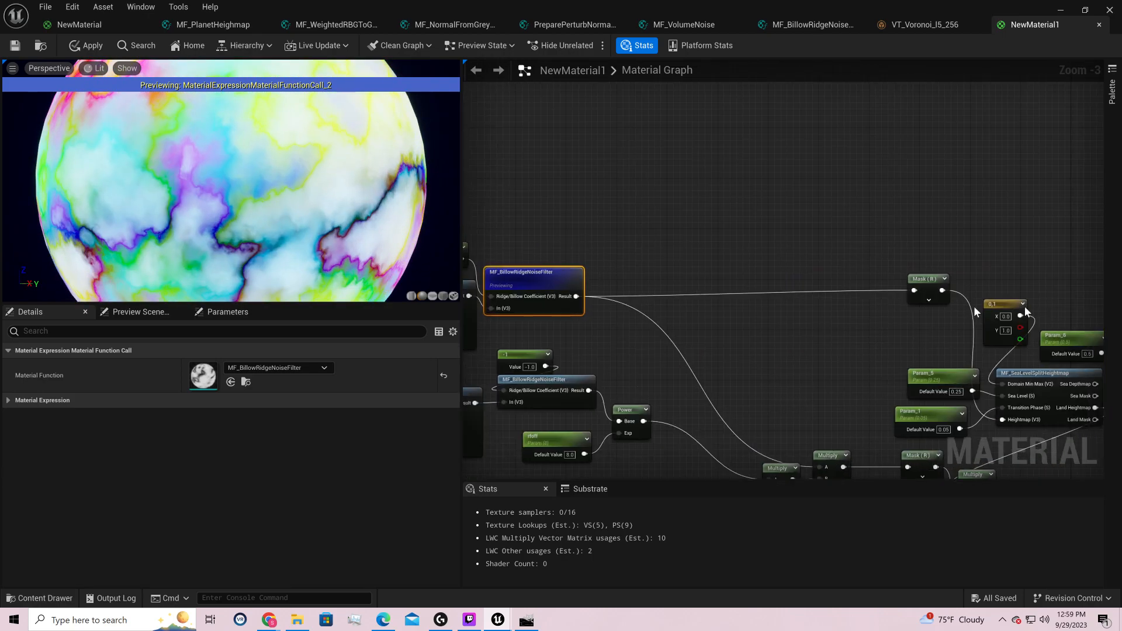
pyautogui.rightClick(933, 293)
pyautogui.click(970, 327)
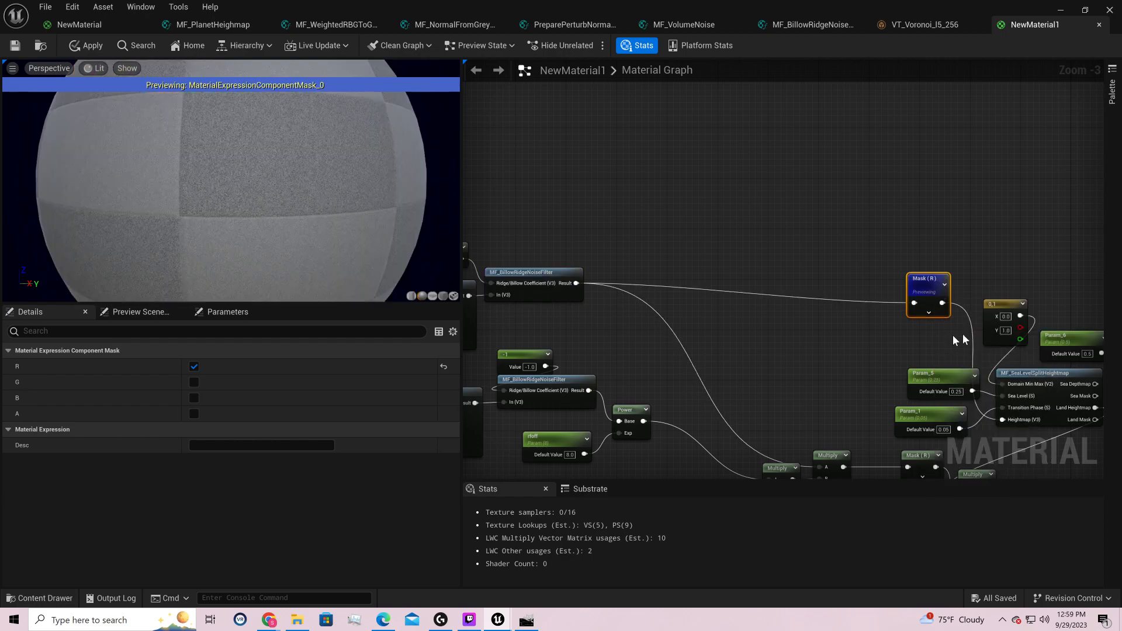
pyautogui.moveTo(932, 284); pyautogui.dragTo(800, 258)
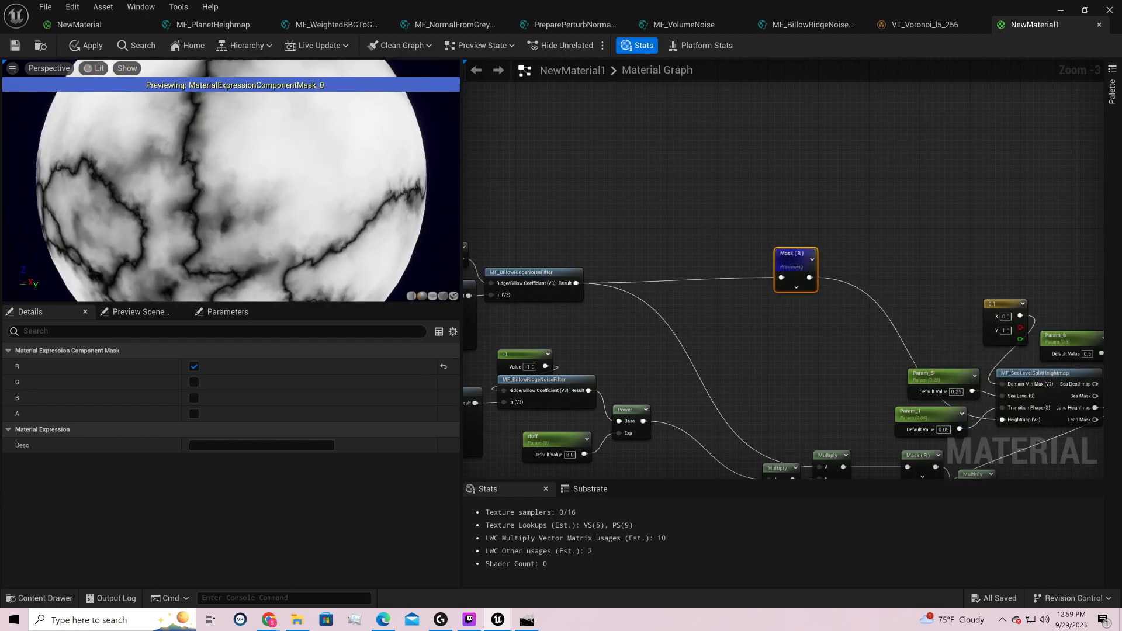
pyautogui.moveTo(341, 193); pyautogui.dragTo(160, 286)
pyautogui.moveTo(373, 162); pyautogui.dragTo(234, 204)
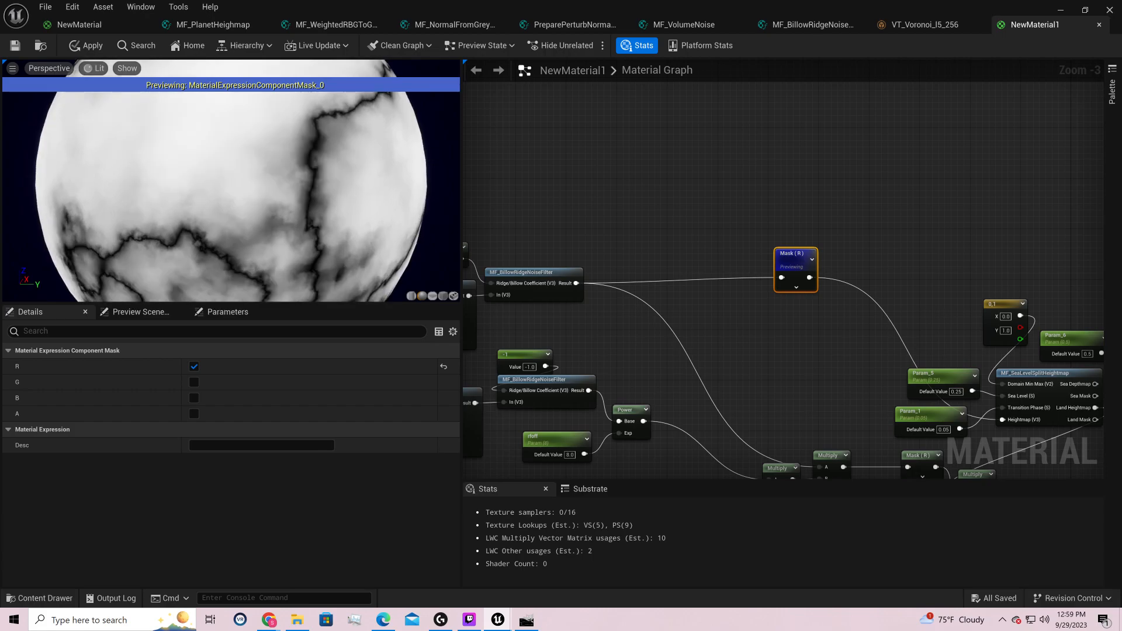
# - Examine the previewed mask's ridge lines across the whole planet along with the noise nodes that produce them
pyautogui.scroll(-5, 335, 205)
pyautogui.moveTo(336, 204)
pyautogui.mouseDown()
pyautogui.moveTo(274, 205)
pyautogui.moveTo(324, 213)
pyautogui.mouseUp()
pyautogui.moveTo(614, 208); pyautogui.dragTo(898, 142, button='right')
pyautogui.moveTo(553, 174); pyautogui.dragTo(874, 184, button='right')
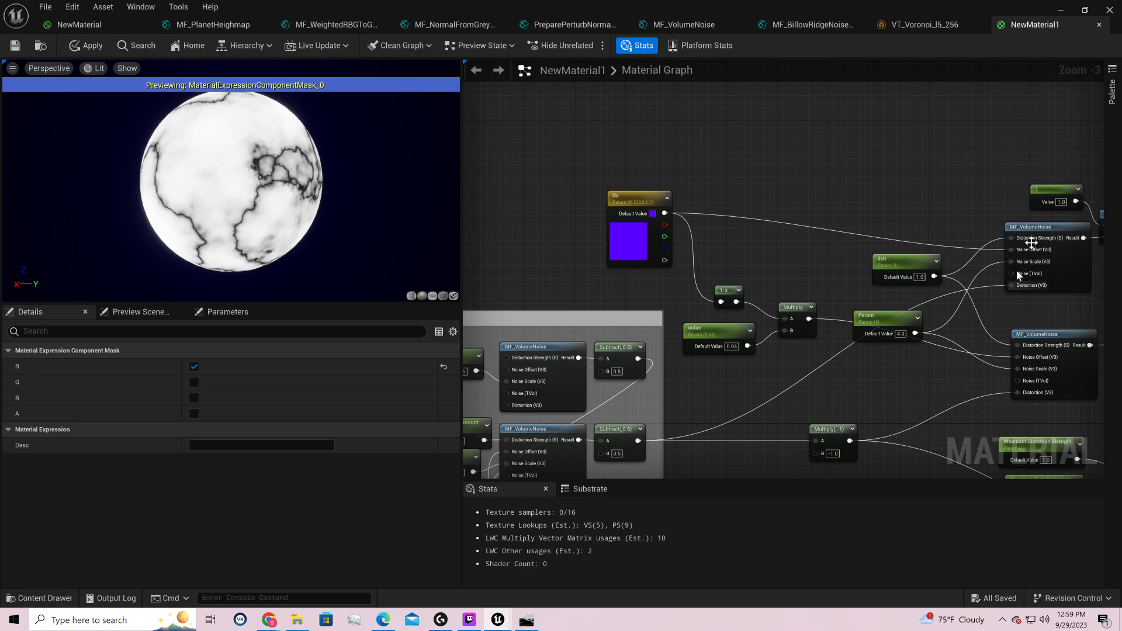
pyautogui.moveTo(975, 280); pyautogui.dragTo(752, 336, button='right')
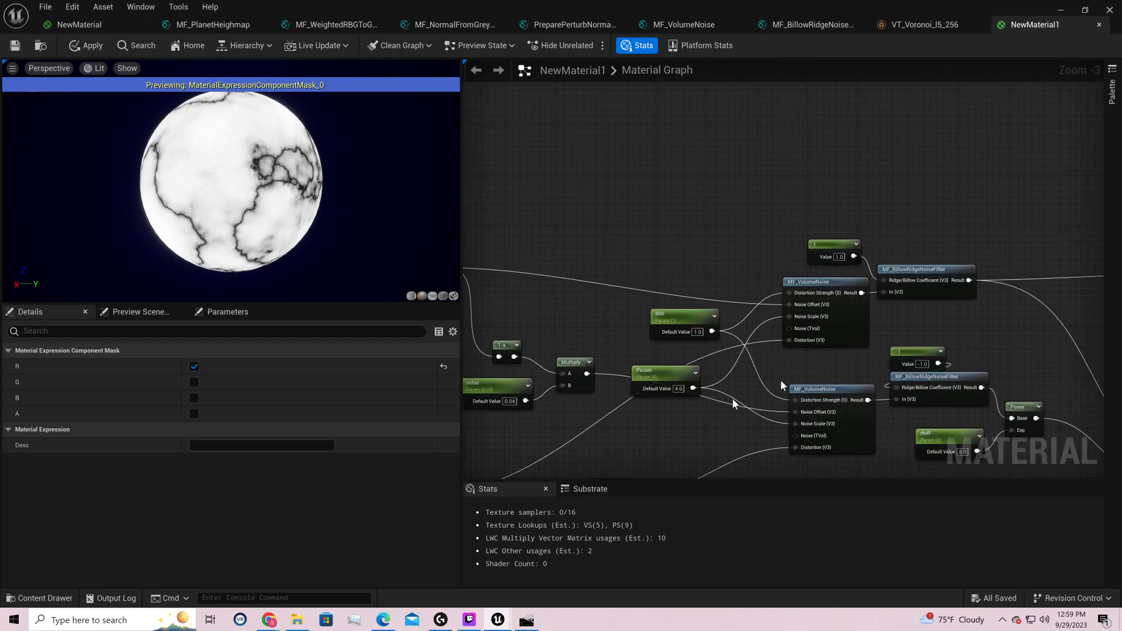
pyautogui.moveTo(200, 135); pyautogui.dragTo(201, 204)
pyautogui.scroll(6, 200, 135)
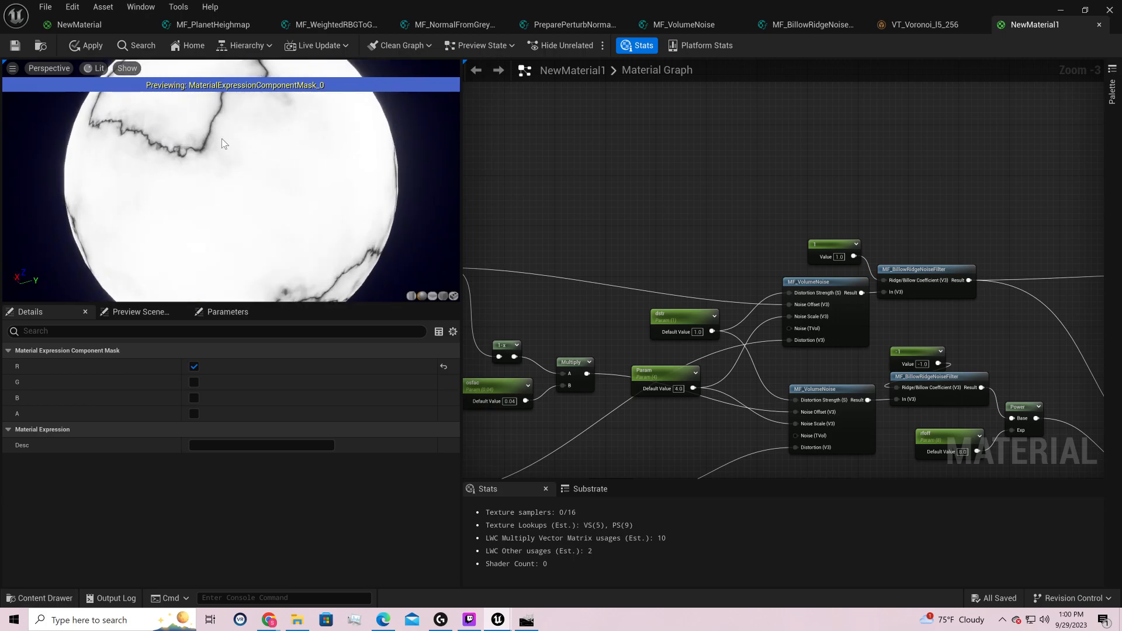
pyautogui.moveTo(222, 138); pyautogui.dragTo(201, 175)
# - Open the MF_BillowRidgeNoiseFilter function and examine its node chain from the inputs to Output Result
pyautogui.moveTo(1017, 238); pyautogui.dragTo(601, 285, button='right')
pyautogui.doubleClick(582, 290)
pyautogui.scroll(5, 566, 325)
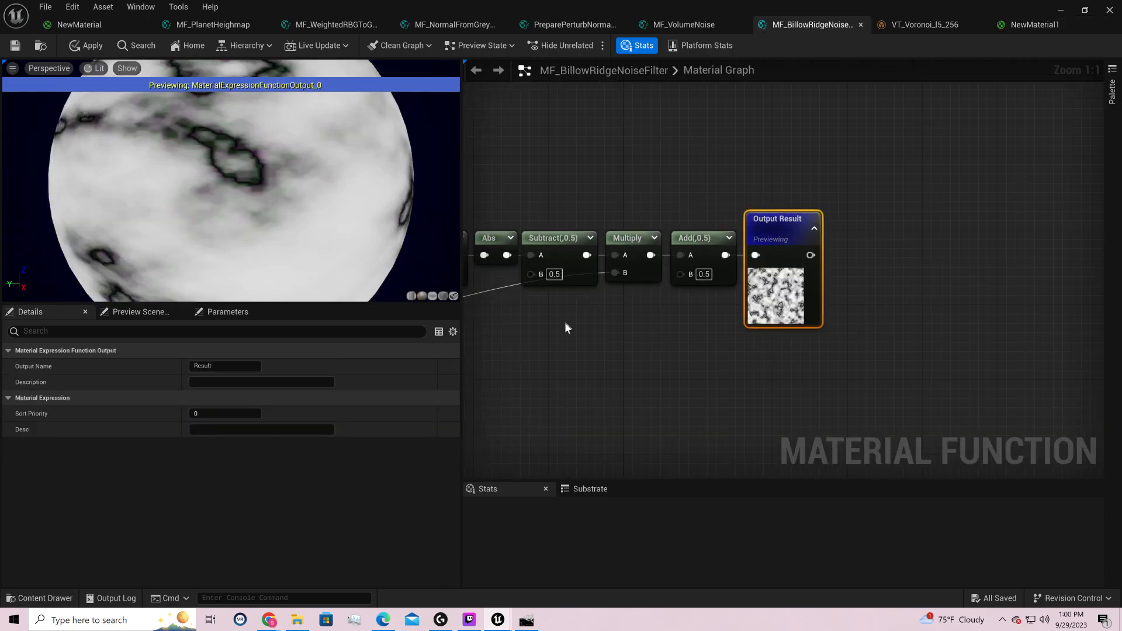
pyautogui.scroll(-2, 832, 378)
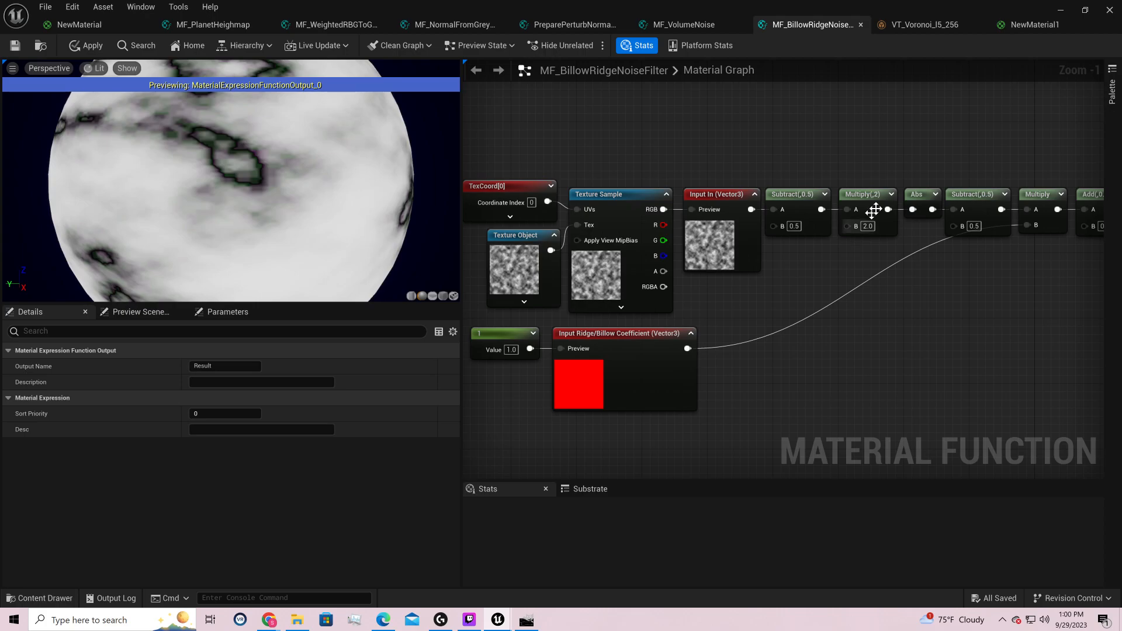
pyautogui.moveTo(927, 244); pyautogui.dragTo(755, 282, button='right')
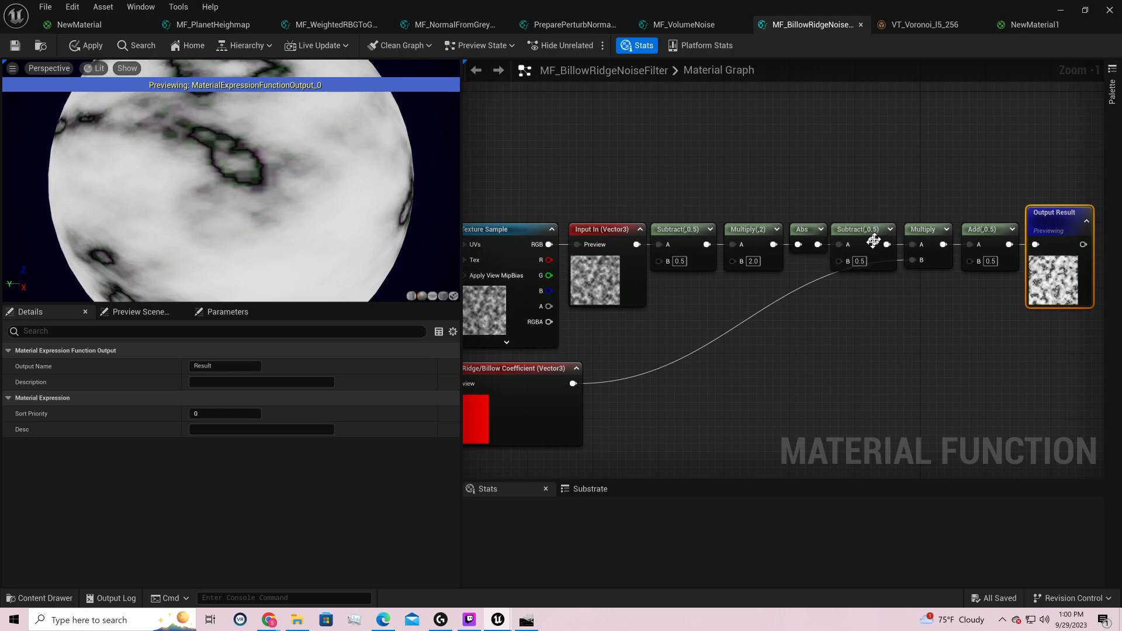
pyautogui.moveTo(740, 384); pyautogui.dragTo(735, 295, button='right')
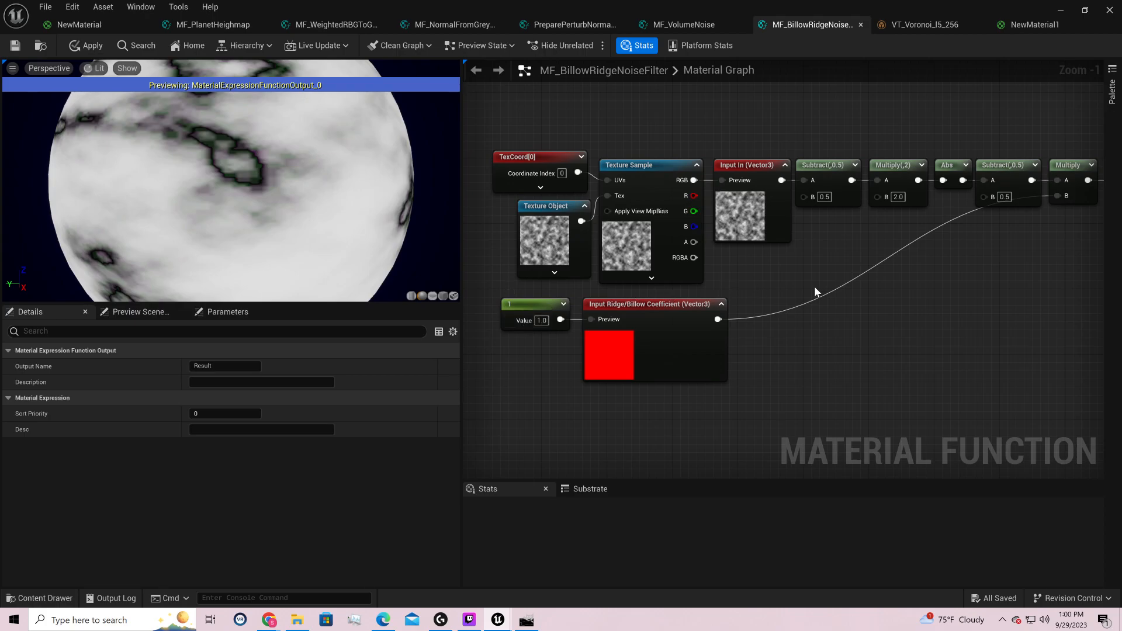
pyautogui.moveTo(787, 296); pyautogui.dragTo(570, 401, button='right')
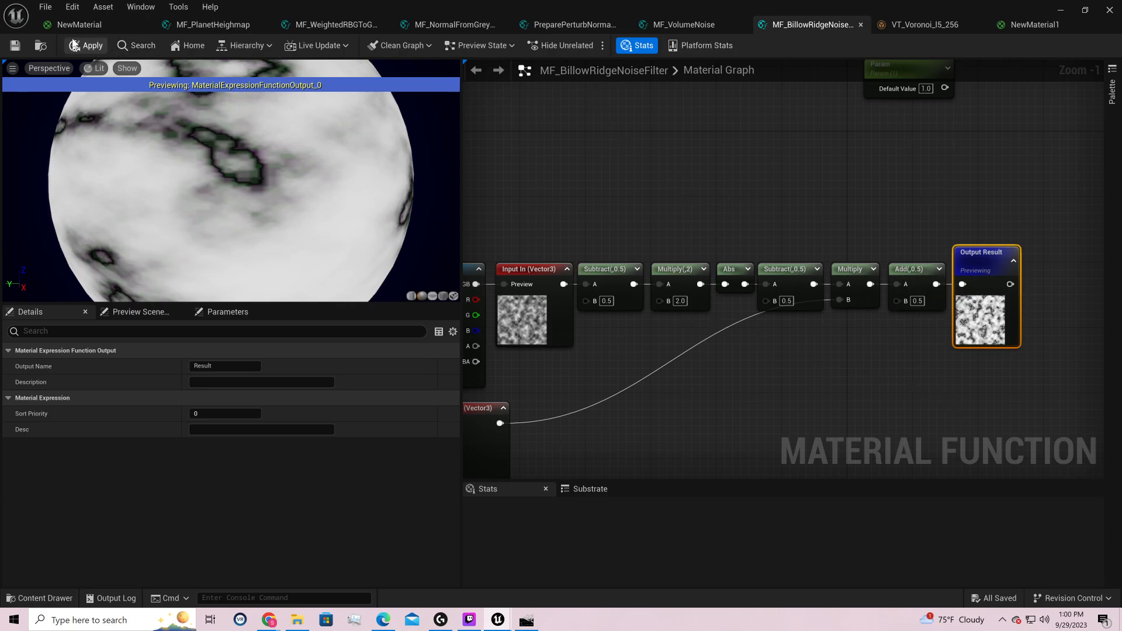
# - Check the NewMaterial graph, return to NewMaterial1 and nudge the previewed Mask ( R ) node slightly closer to the ridge filter
pyautogui.click(79, 25)
pyautogui.moveTo(871, 269); pyautogui.dragTo(841, 426, button='right')
pyautogui.click(1031, 25)
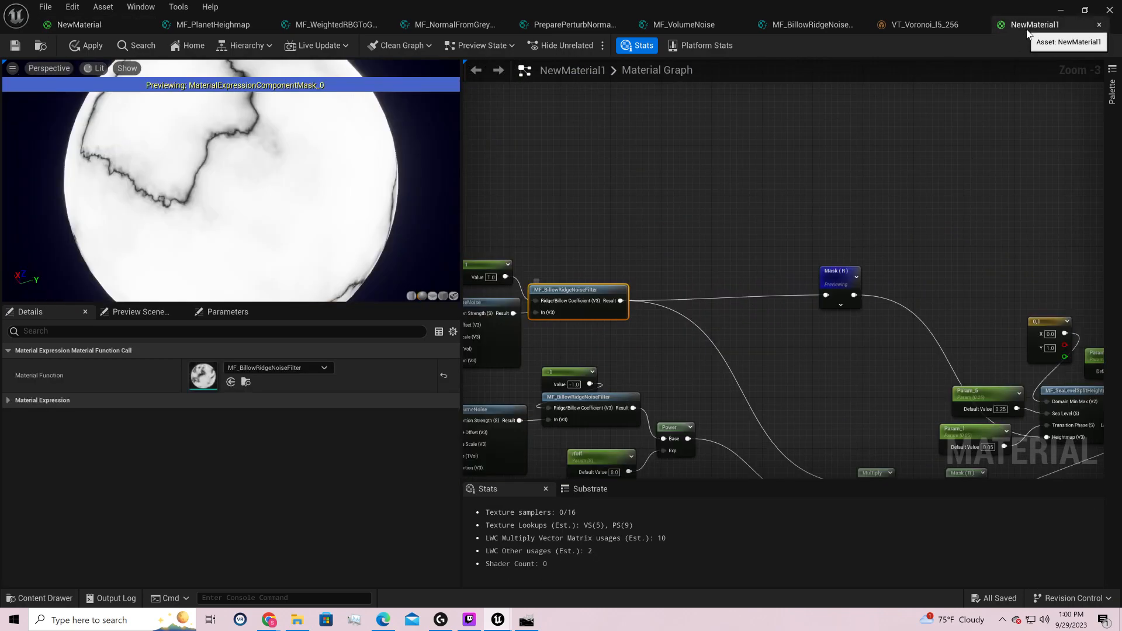
pyautogui.moveTo(794, 229); pyautogui.dragTo(664, 148, button='right')
pyautogui.moveTo(705, 191); pyautogui.dragTo(680, 197)
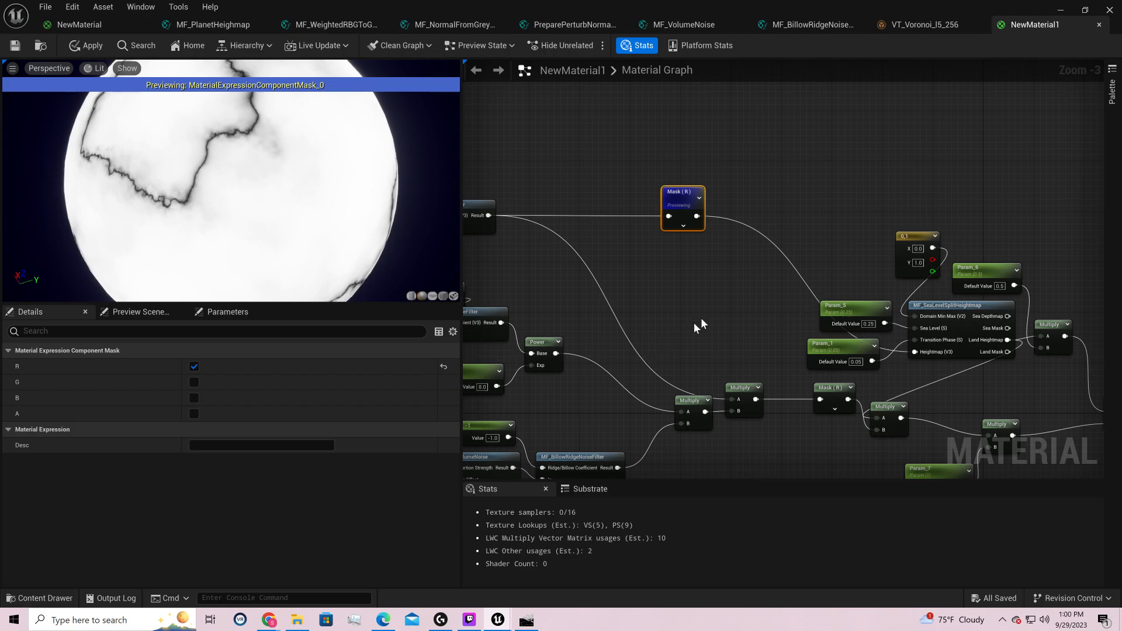
pyautogui.moveTo(699, 321); pyautogui.dragTo(878, 346, button='right')
pyautogui.moveTo(220, 115); pyautogui.dragTo(207, 130)
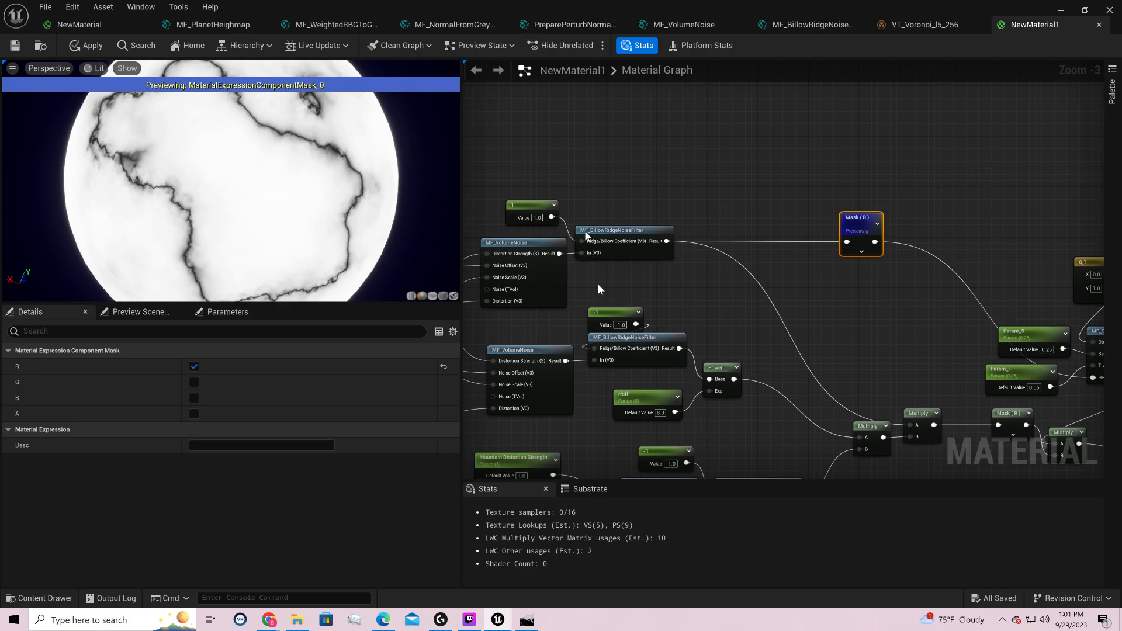
# - Add a ComponentMask node to the Power node's output with only the R channel enabled
pyautogui.rightClick(644, 345)
pyautogui.click(835, 327)
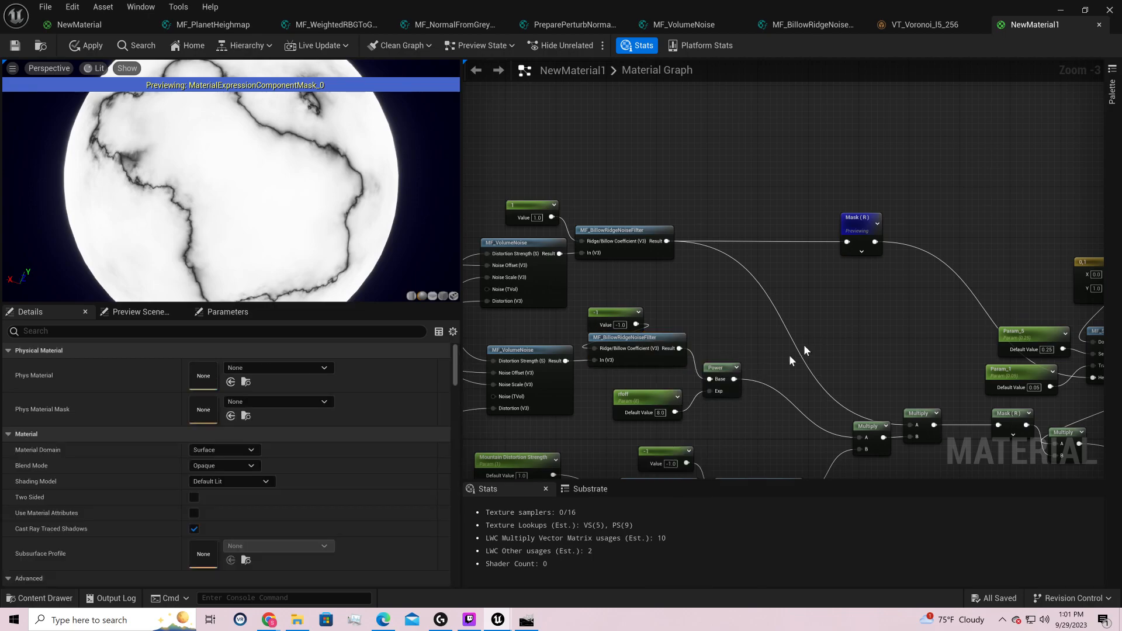
pyautogui.moveTo(735, 379); pyautogui.dragTo(842, 315)
pyautogui.write('mask')
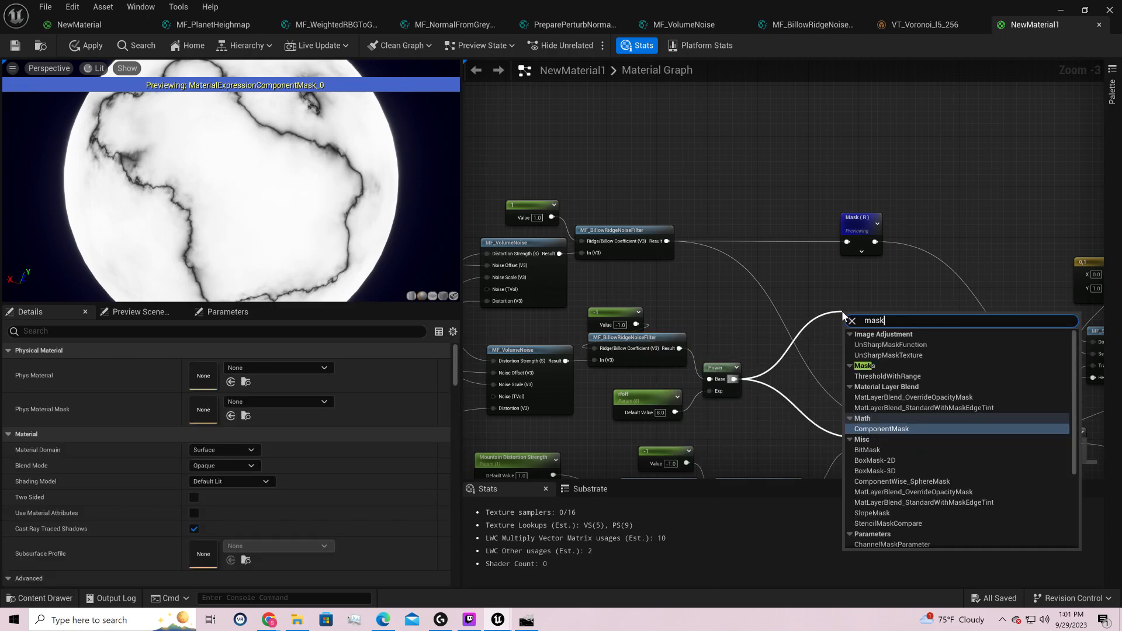
pyautogui.press('Return')
pyautogui.click(194, 383)
pyautogui.click(194, 382)
# - Set the default value of the scalar parameter feeding the Multiply after the Os node's 1-x to 0
pyautogui.moveTo(743, 335); pyautogui.dragTo(1092, 247, button='right')
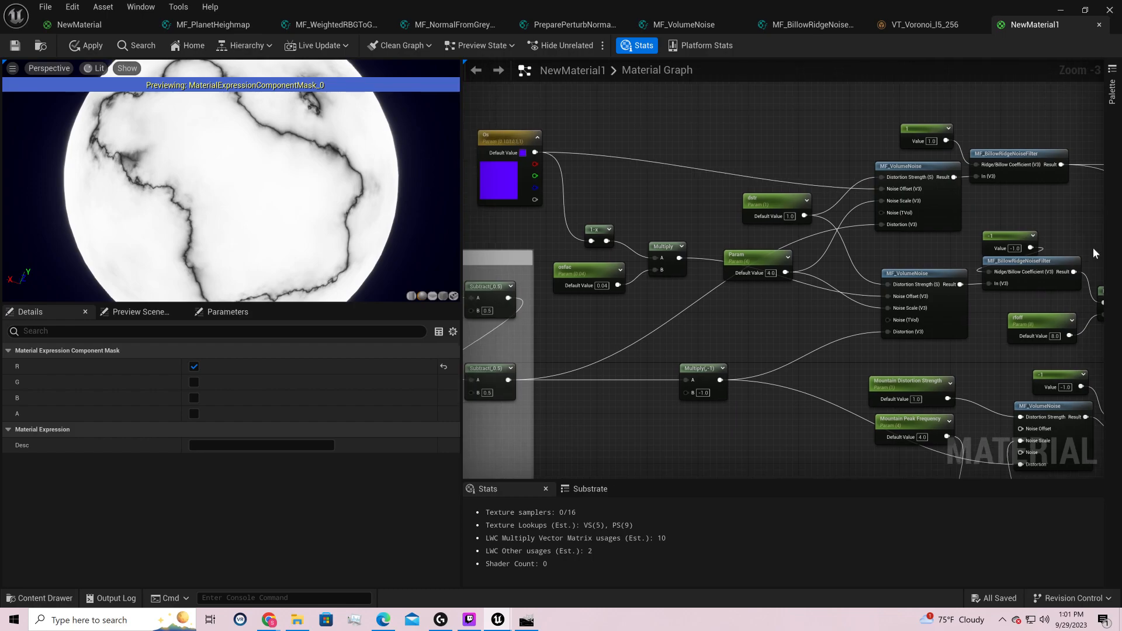
pyautogui.click(604, 287)
pyautogui.write('0')
pyautogui.press('Return')
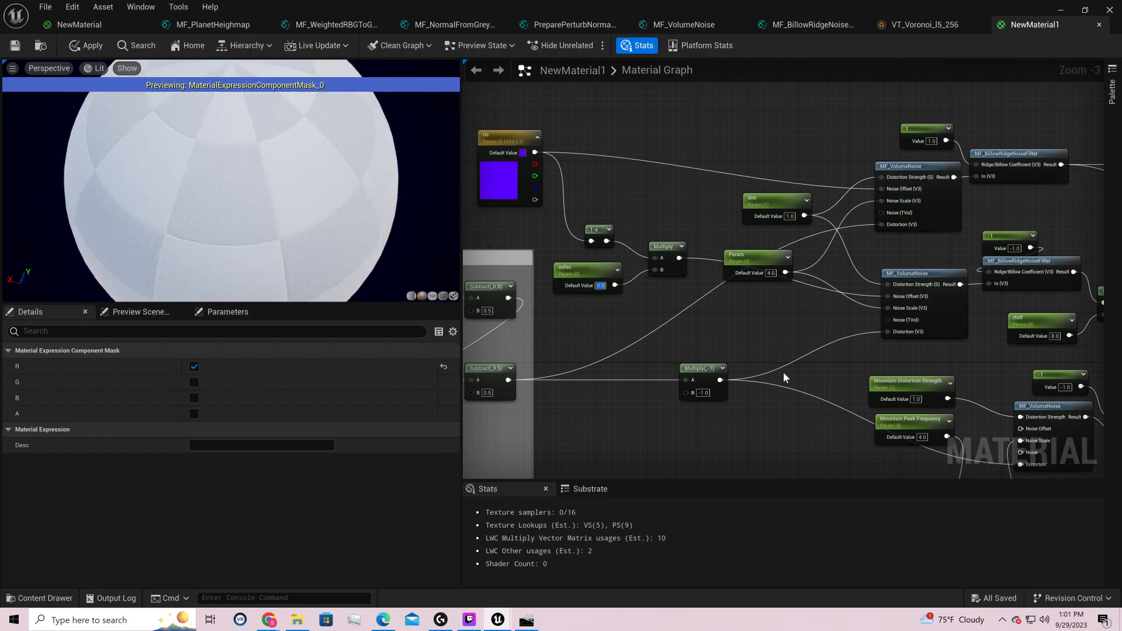
# - Preview the Mask ( R ) node fed by the Power node
pyautogui.moveTo(1041, 268); pyautogui.dragTo(696, 256, button='right')
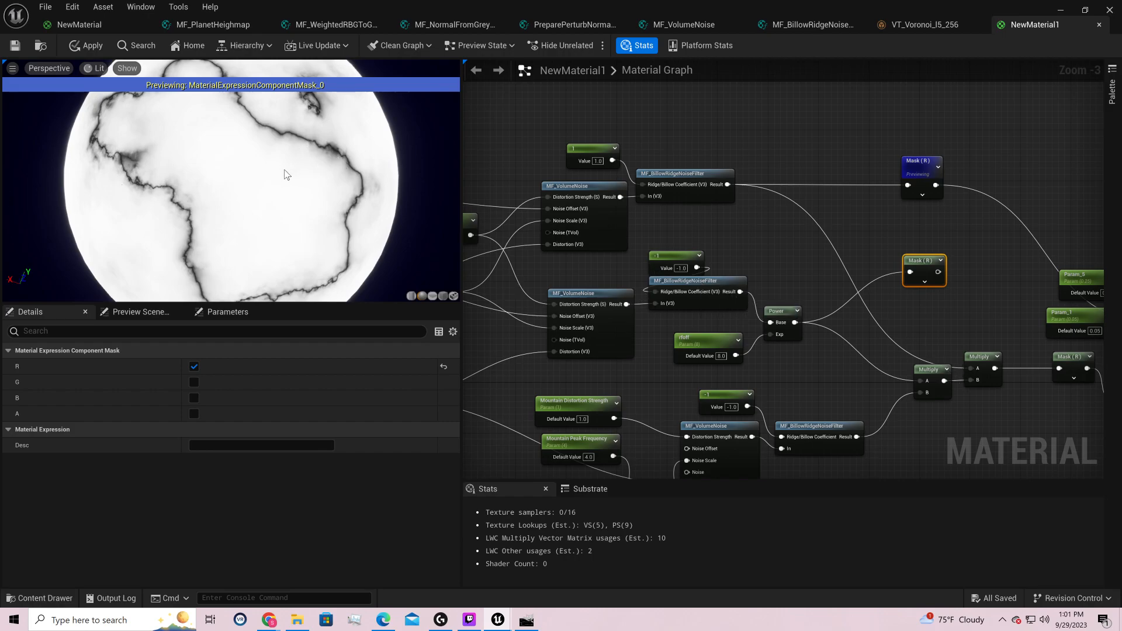
pyautogui.rightClick(924, 260)
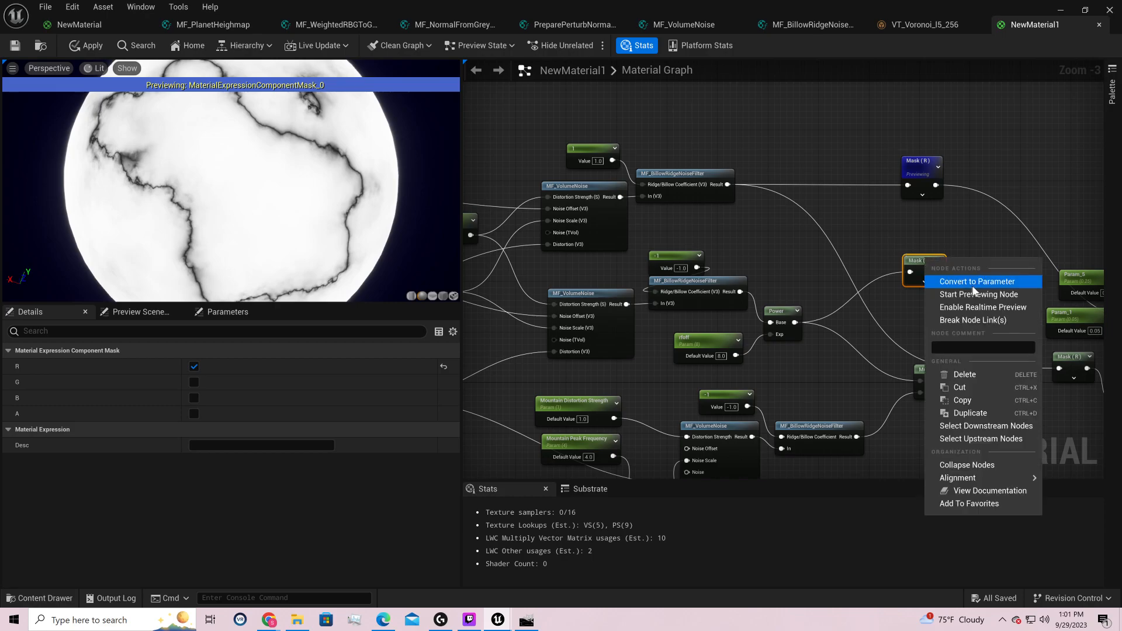
pyautogui.click(983, 295)
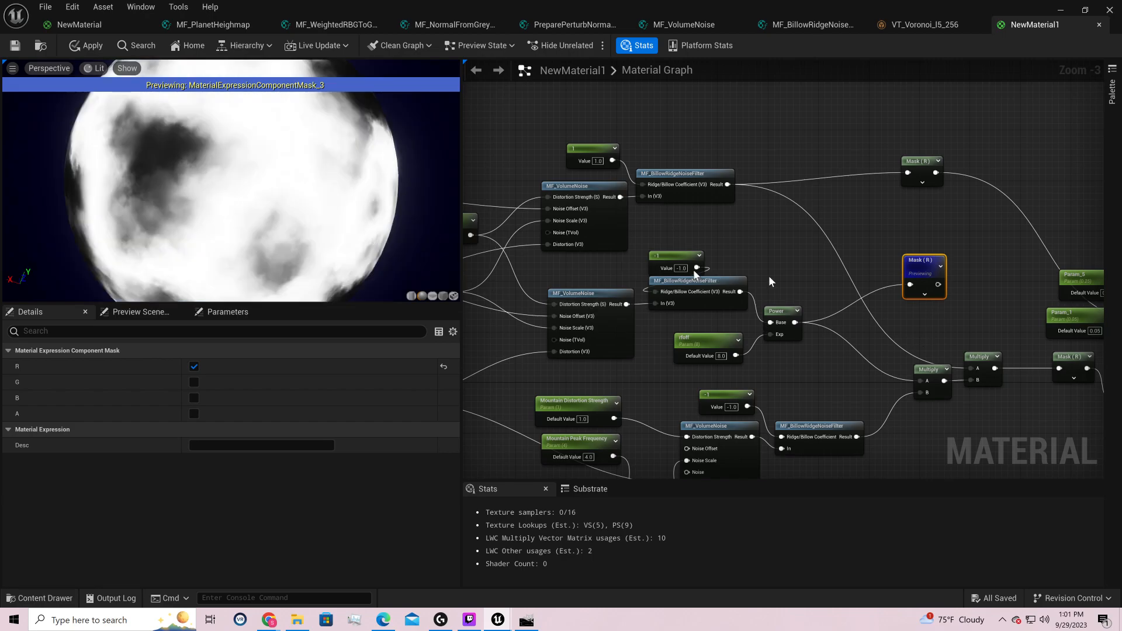
# - Try default values of 32, 64 and 128 for the scalar parameter feeding the Power node's Exp input
pyautogui.click(721, 356)
pyautogui.write('32')
pyautogui.press('Return')
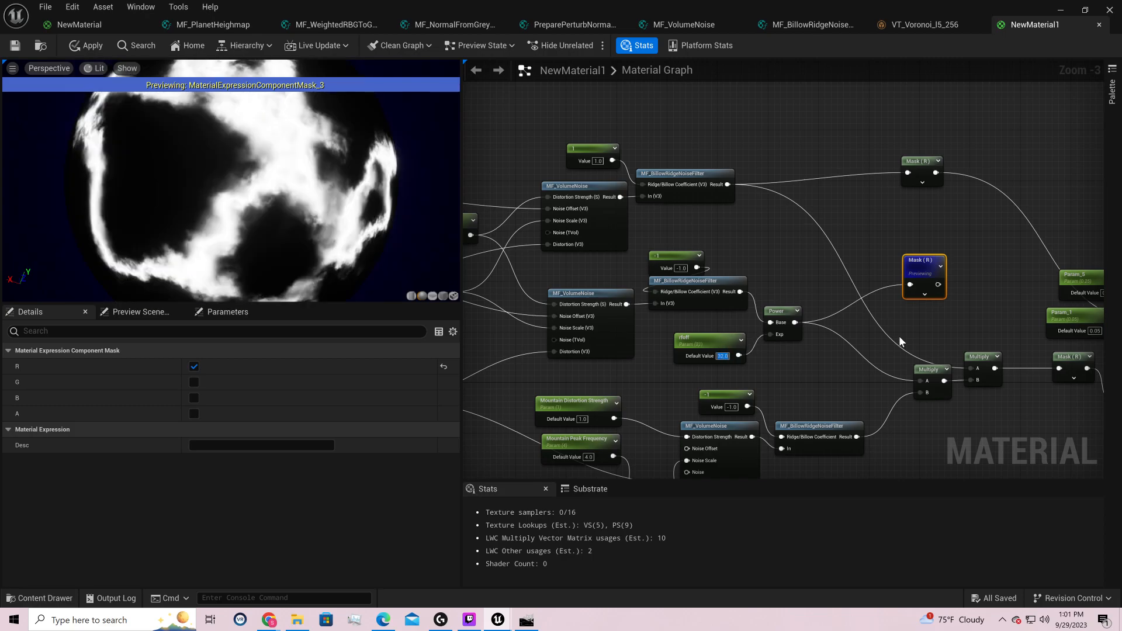
pyautogui.write('64')
pyautogui.press('Return')
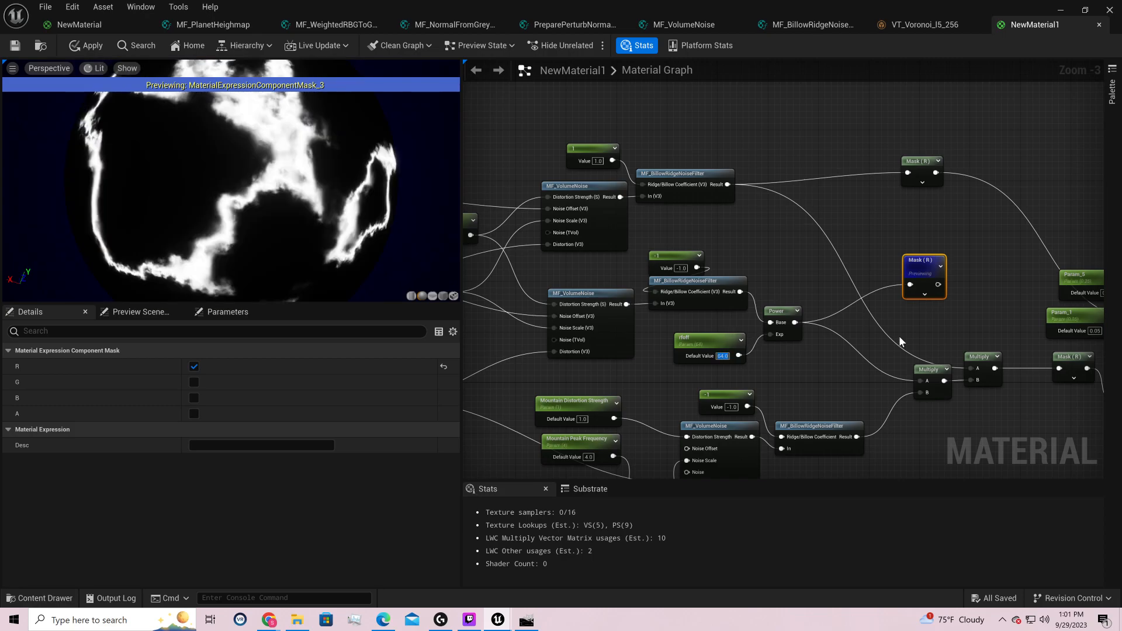
pyautogui.write('128')
pyautogui.press('Return')
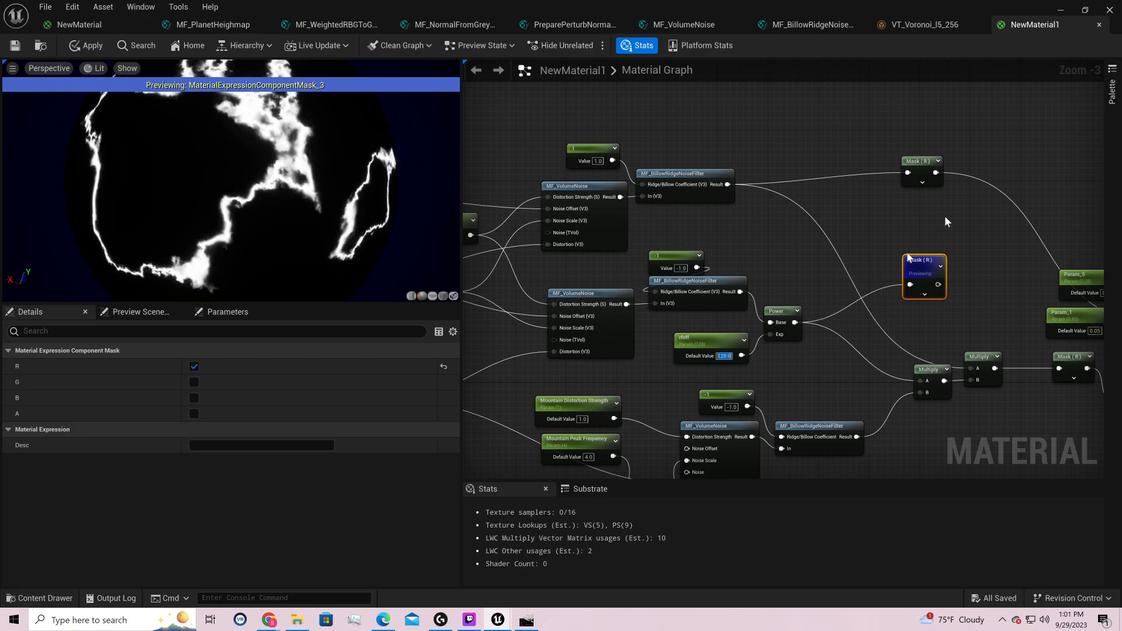
# - Preview the Mask ( R ) node fed by the upper MF_BillowRidgeNoiseFilter and inspect the Os parameter's colour values
pyautogui.rightClick(928, 168)
pyautogui.click(956, 201)
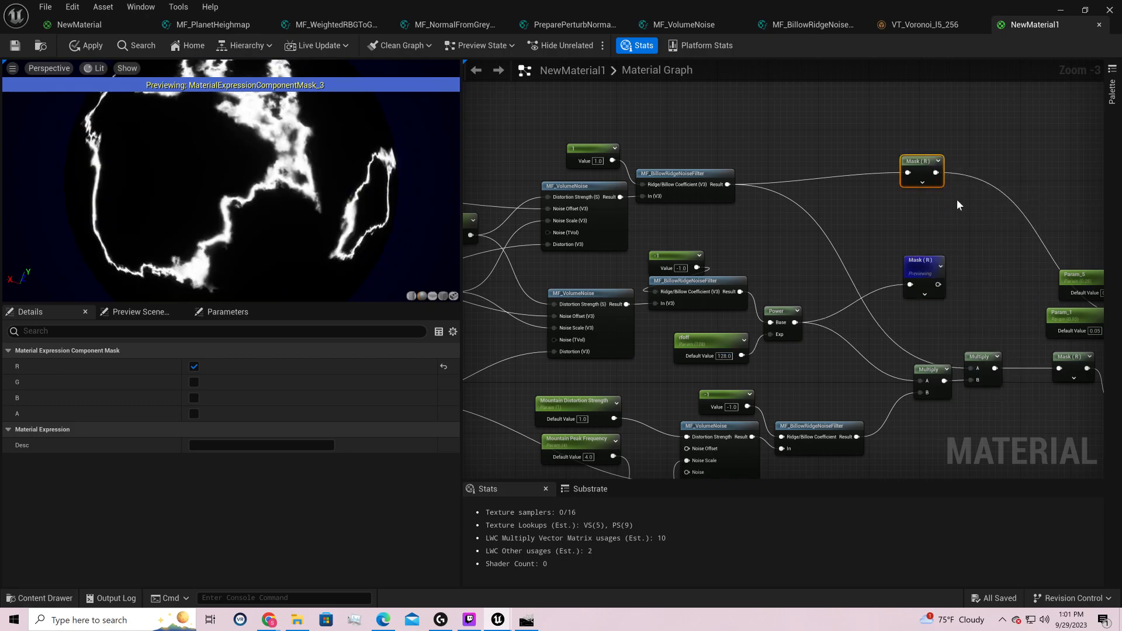
pyautogui.moveTo(798, 264); pyautogui.dragTo(1101, 246, button='right')
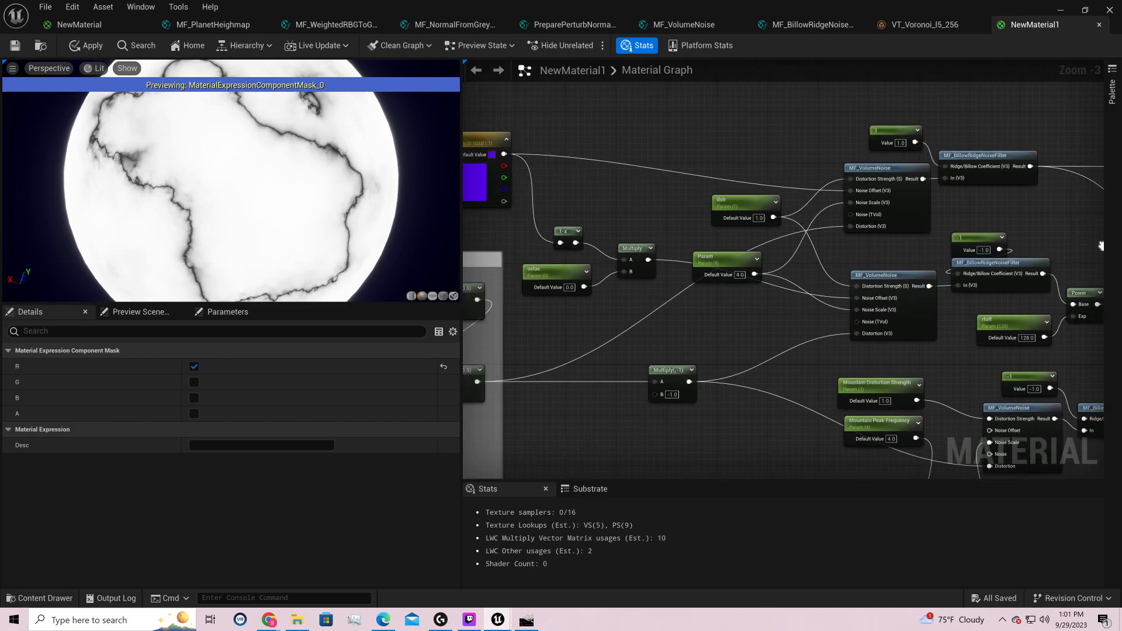
pyautogui.moveTo(673, 238); pyautogui.dragTo(772, 254, button='right')
pyautogui.doubleClick(573, 202)
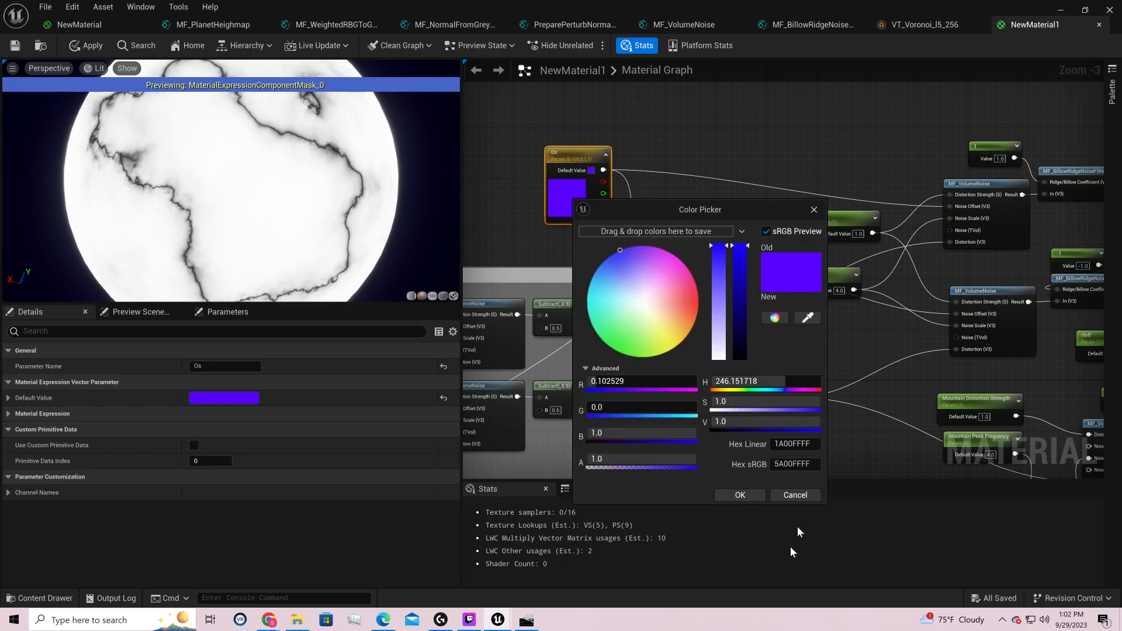
pyautogui.click(794, 495)
# - Connect Os directly to the lower MF_VolumeNoise's Noise Offset and preview the Power node's Mask ( R )
pyautogui.moveTo(956, 314); pyautogui.dragTo(604, 171)
pyautogui.moveTo(888, 341); pyautogui.dragTo(708, 347, button='right')
pyautogui.moveTo(976, 247); pyautogui.dragTo(649, 254, button='right')
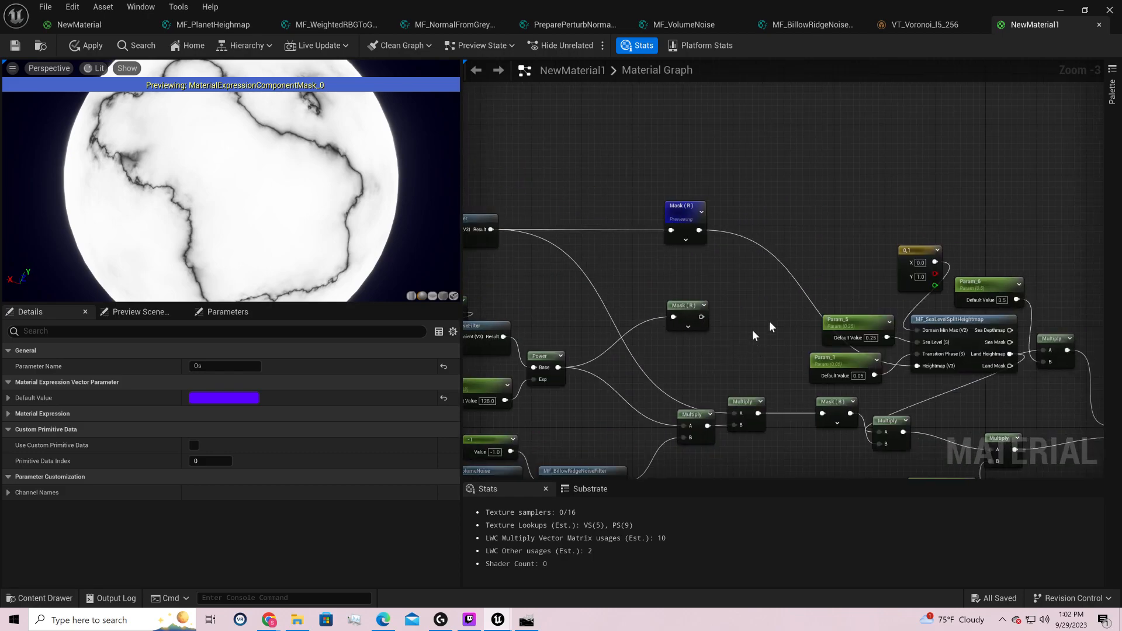
pyautogui.rightClick(691, 320)
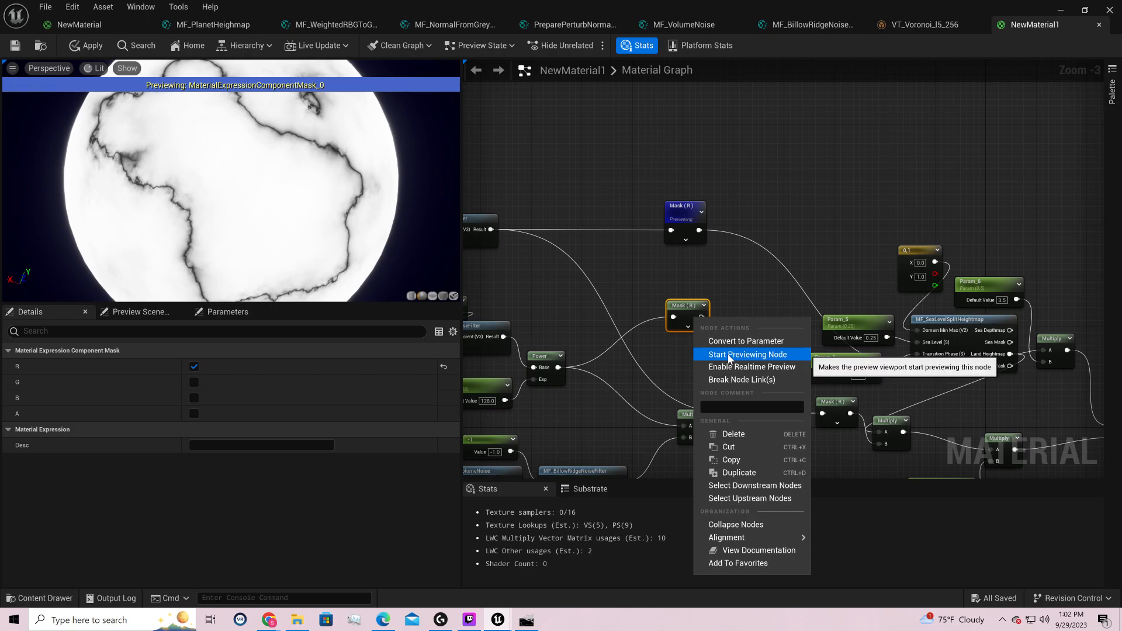
pyautogui.click(727, 354)
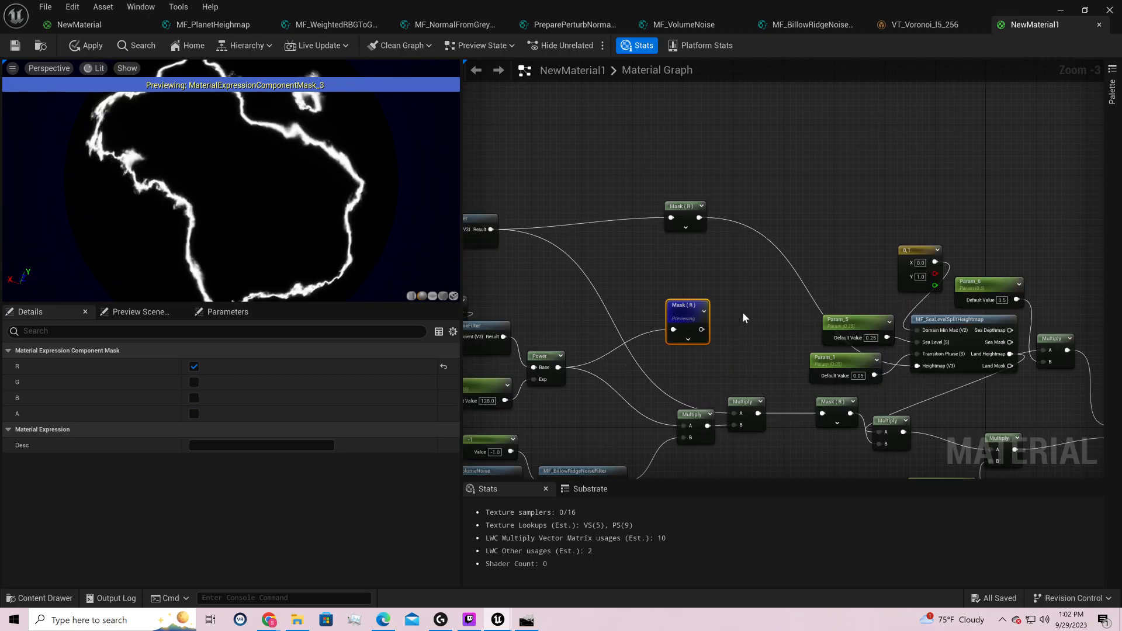
# - Alternate the preview between the upper ridge filter's Mask ( R ) and the Power node's Mask ( R ) to compare their patterns
pyautogui.rightClick(685, 210)
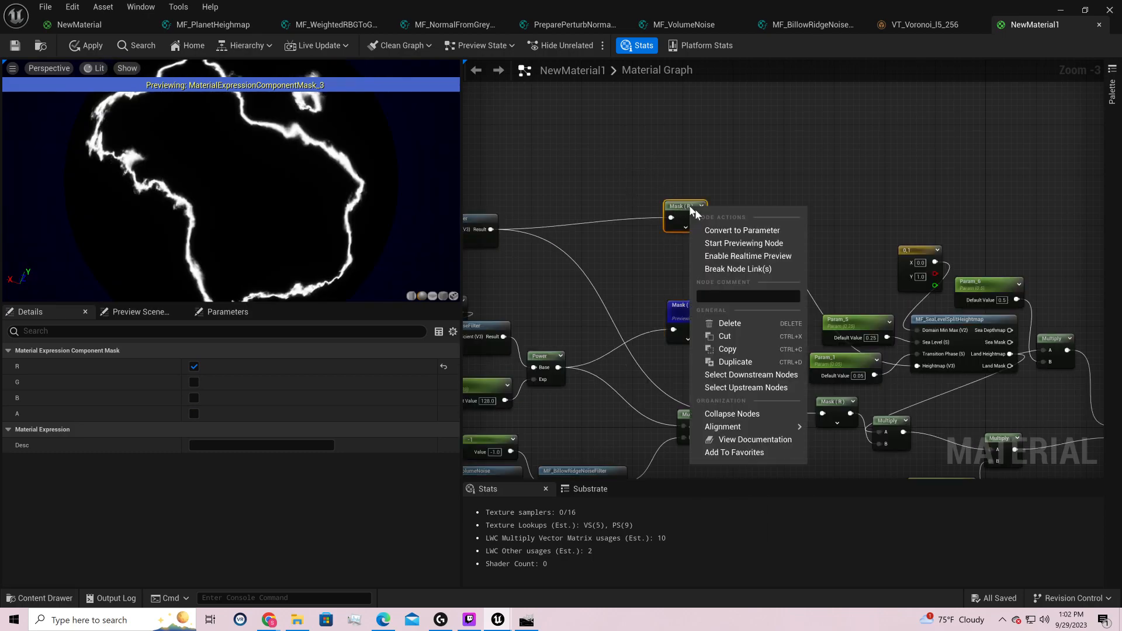
pyautogui.click(745, 245)
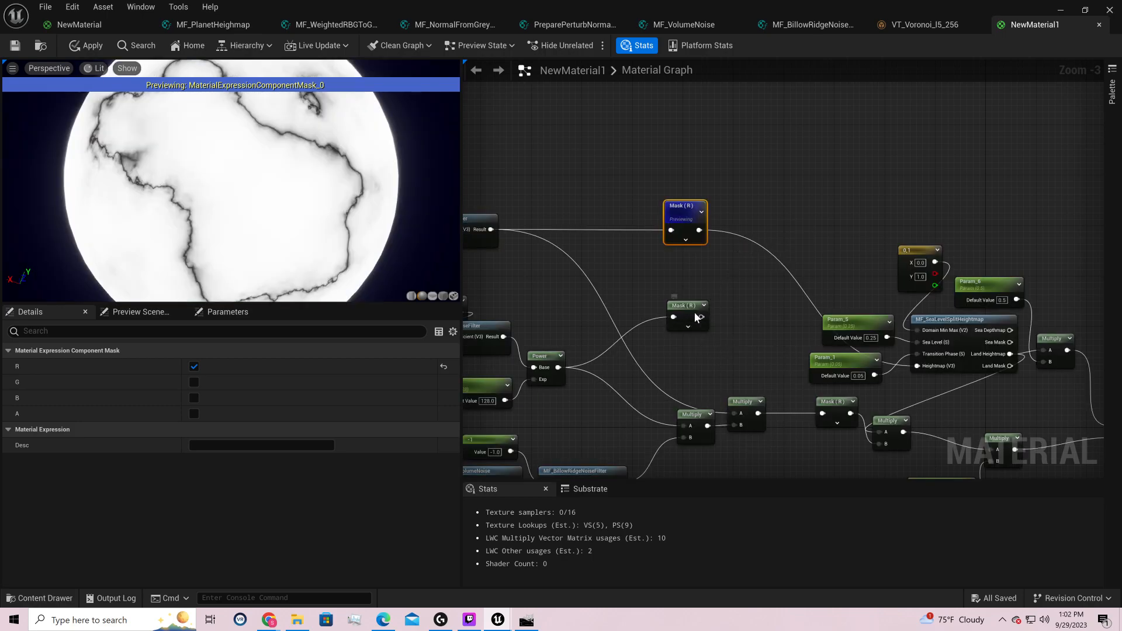
pyautogui.rightClick(688, 327)
pyautogui.click(777, 160)
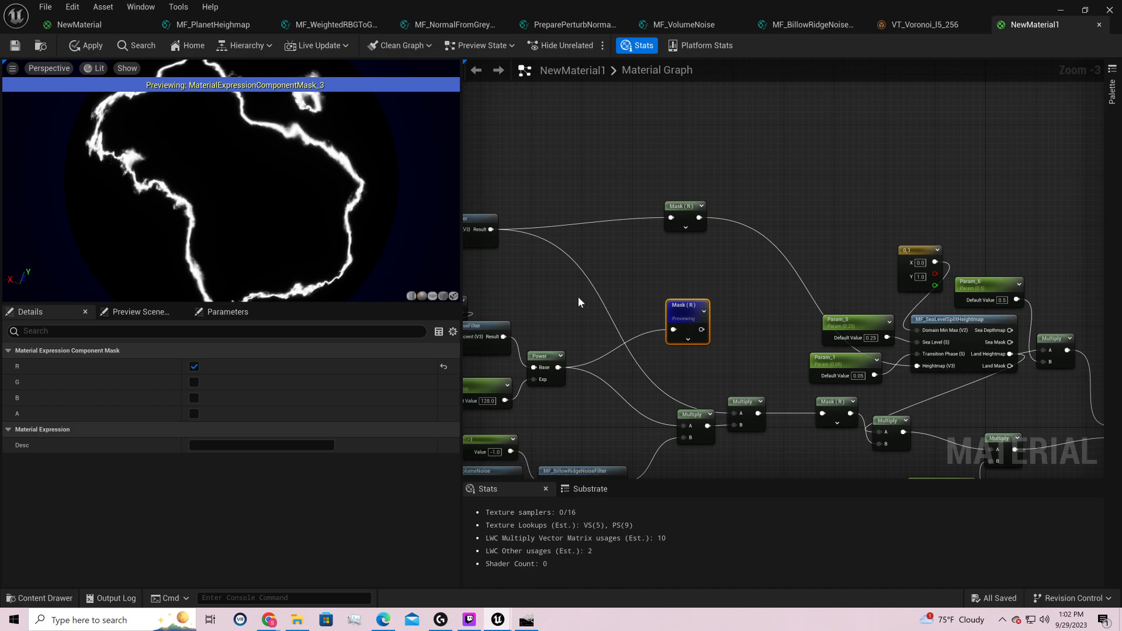
pyautogui.rightClick(686, 215)
pyautogui.click(759, 249)
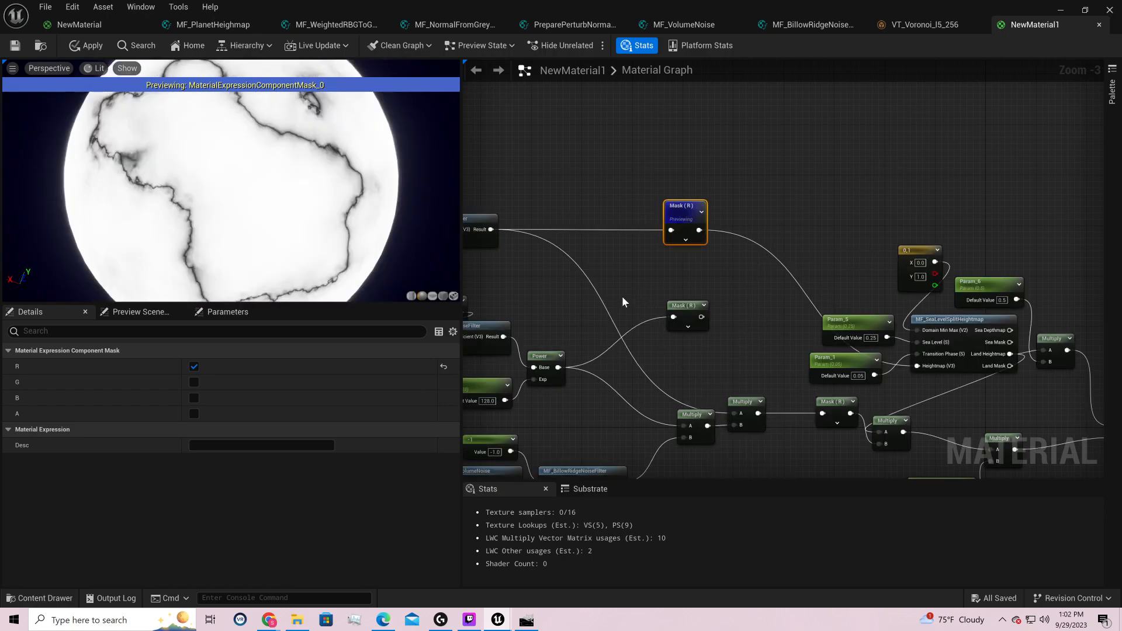
pyautogui.moveTo(622, 296); pyautogui.dragTo(809, 299, button='right')
pyautogui.moveTo(216, 115); pyautogui.dragTo(175, 170)
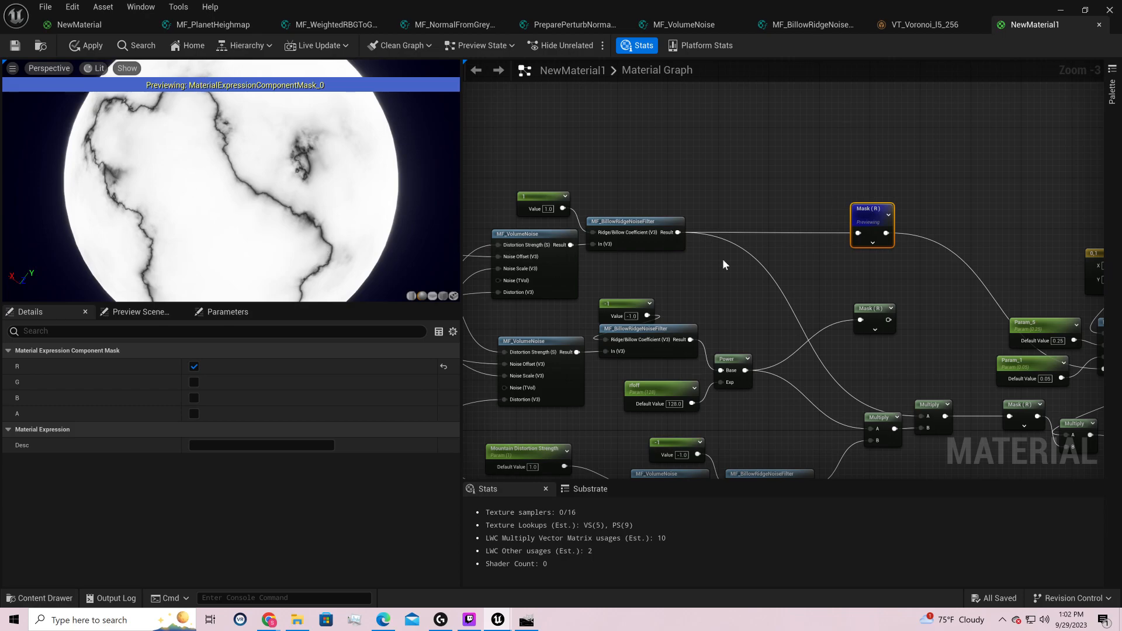
pyautogui.moveTo(730, 254); pyautogui.dragTo(934, 207, button='right')
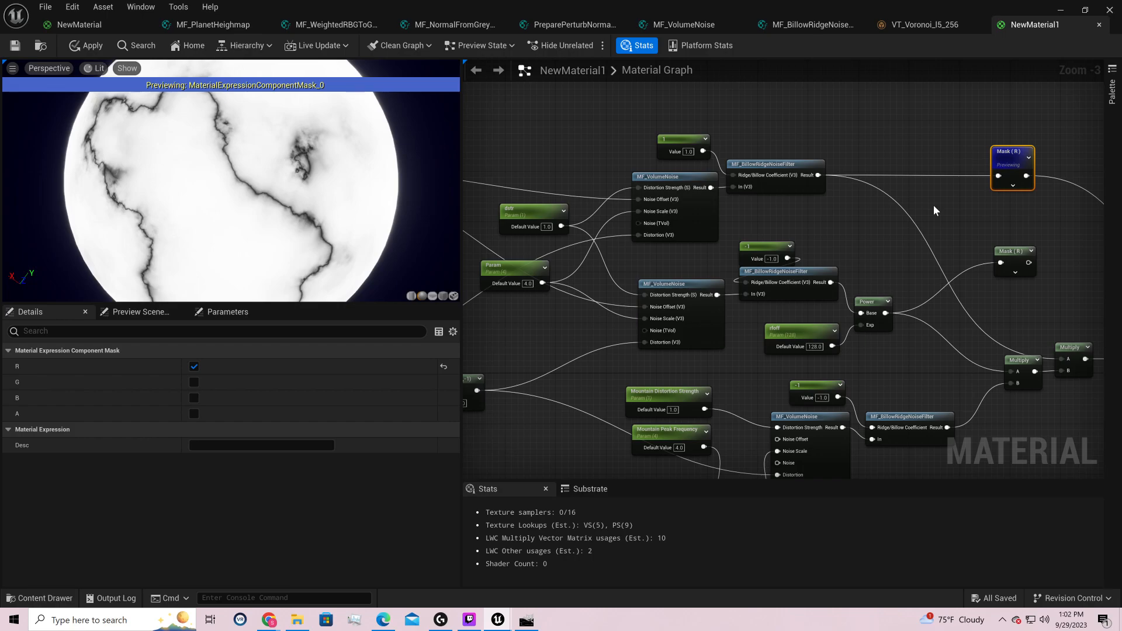
pyautogui.moveTo(927, 230); pyautogui.dragTo(731, 248, button='right')
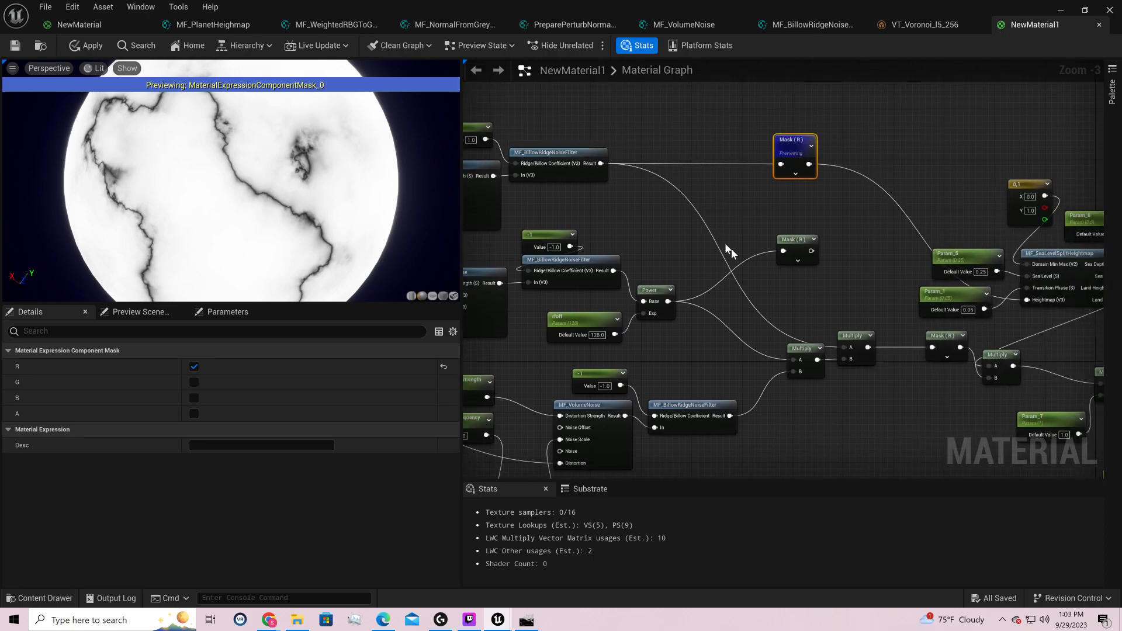
# - Stop previewing the upper Mask ( R ) node and examine the complete planet material on the preview sphere
pyautogui.rightClick(795, 147)
pyautogui.click(842, 182)
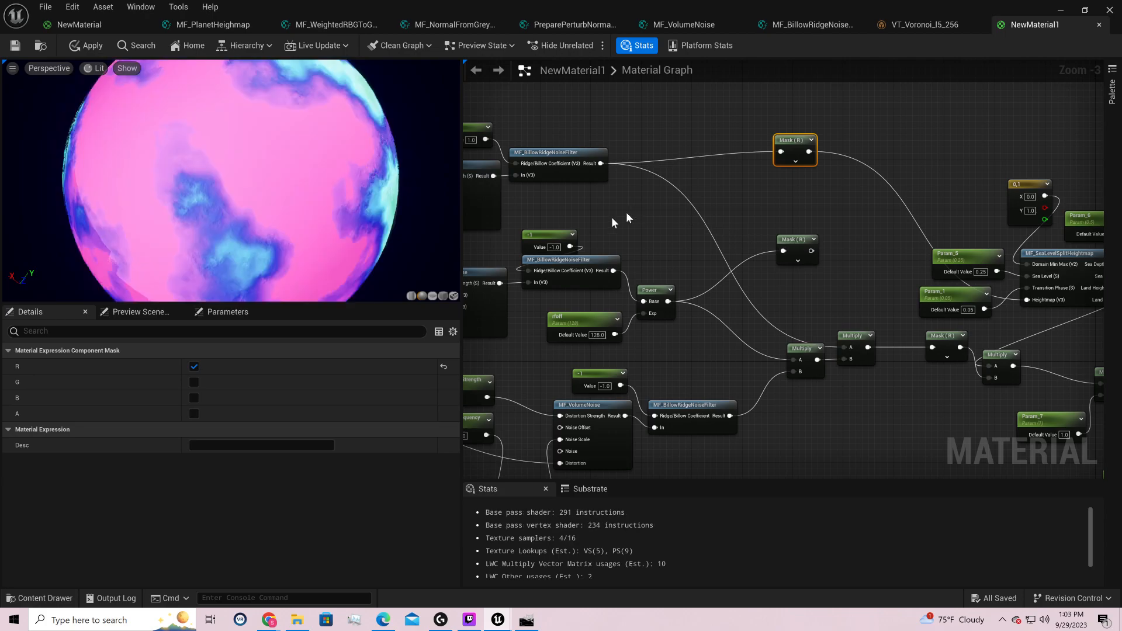
pyautogui.moveTo(753, 227); pyautogui.dragTo(950, 203, button='right')
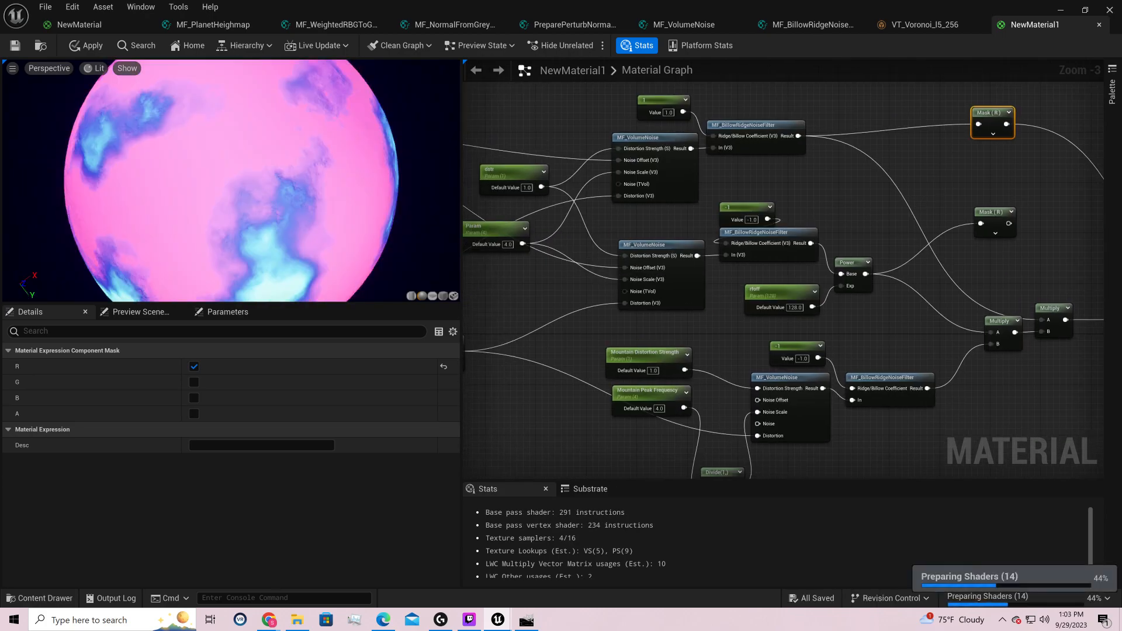
pyautogui.moveTo(351, 222); pyautogui.dragTo(251, 88)
# - Set the scalar parameter feeding the Multiply after 1-x to 0.04 and connect that Multiply to the lower MF_VolumeNoise's Noise Offset
pyautogui.moveTo(474, 277); pyautogui.dragTo(857, 355, button='right')
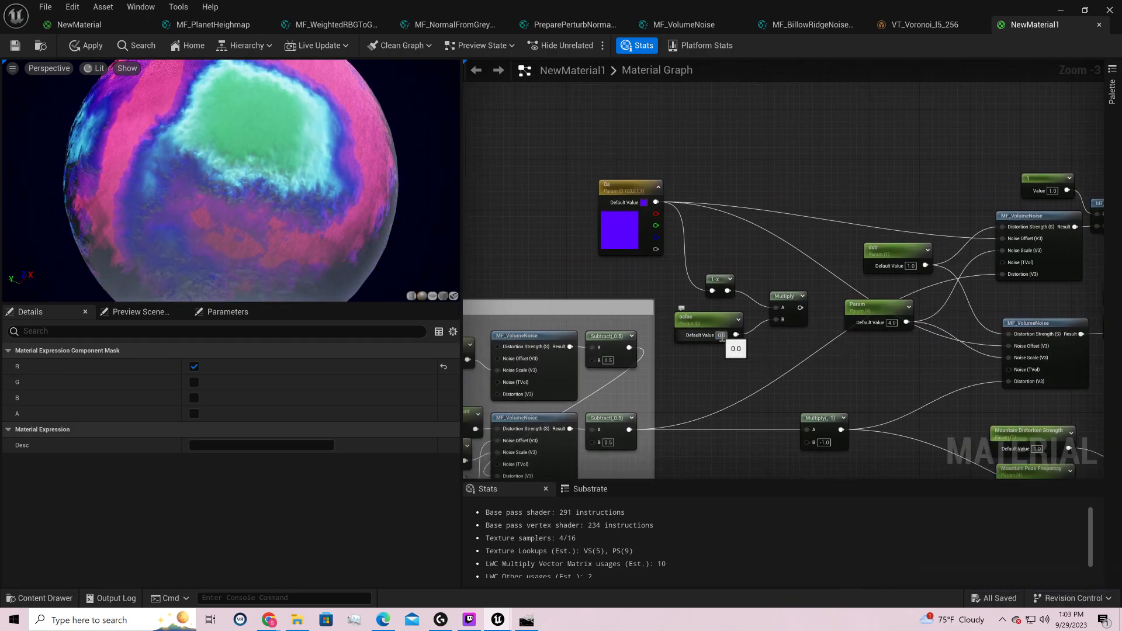
pyautogui.write('0.05')
pyautogui.press('Return')
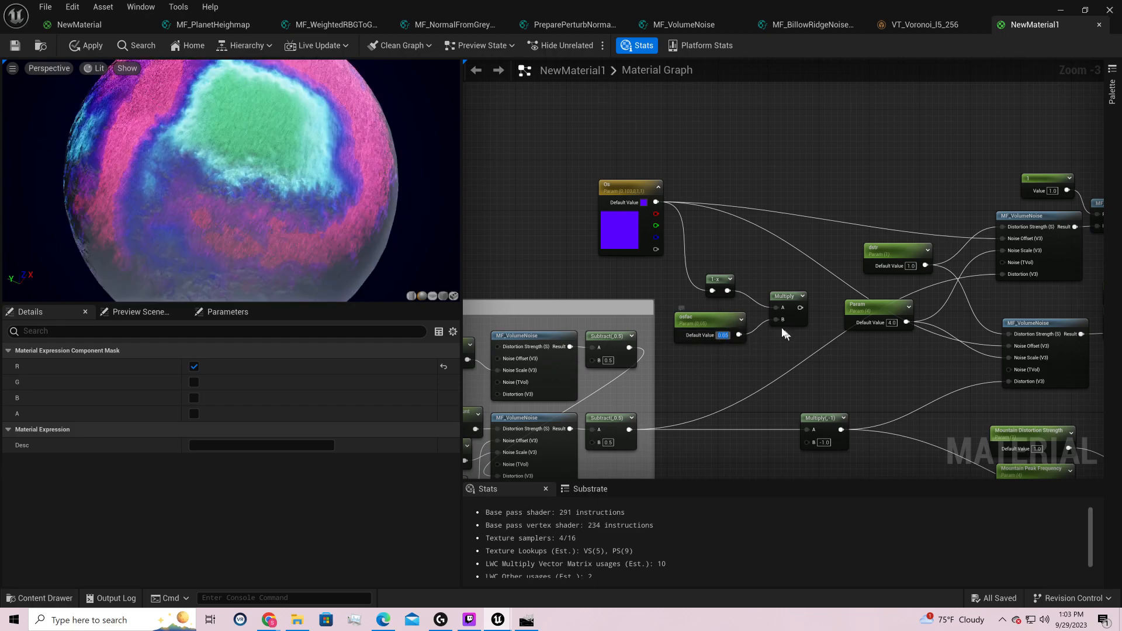
pyautogui.write('0.04')
pyautogui.press('Return')
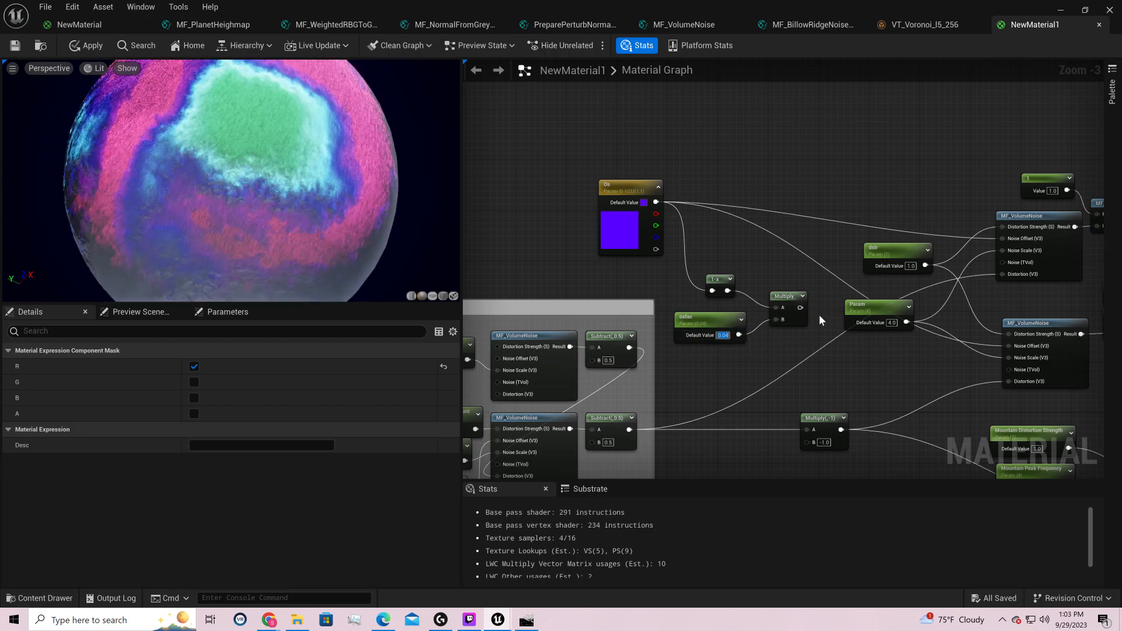
pyautogui.moveTo(800, 308); pyautogui.dragTo(1008, 349)
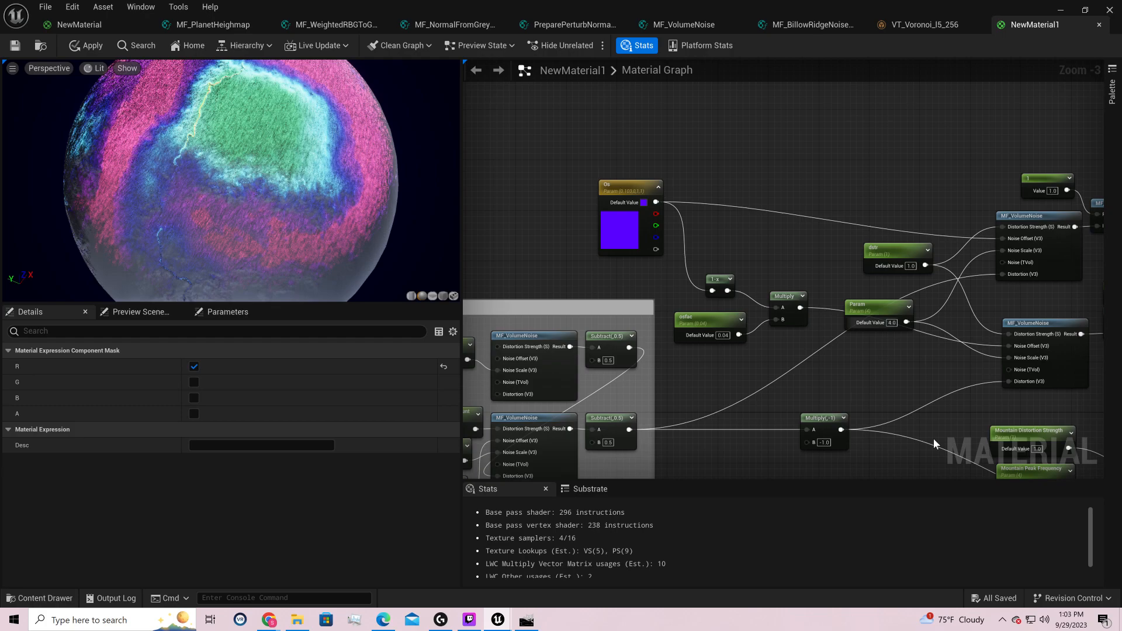
# - Move the Param and dstr parameter nodes together above the two MF_VolumeNoise nodes
pyautogui.moveTo(231, 175); pyautogui.dragTo(414, 246)
pyautogui.moveTo(946, 360); pyautogui.dragTo(766, 366, button='right')
pyautogui.moveTo(709, 306); pyautogui.dragTo(738, 171)
pyautogui.moveTo(733, 255); pyautogui.dragTo(739, 141)
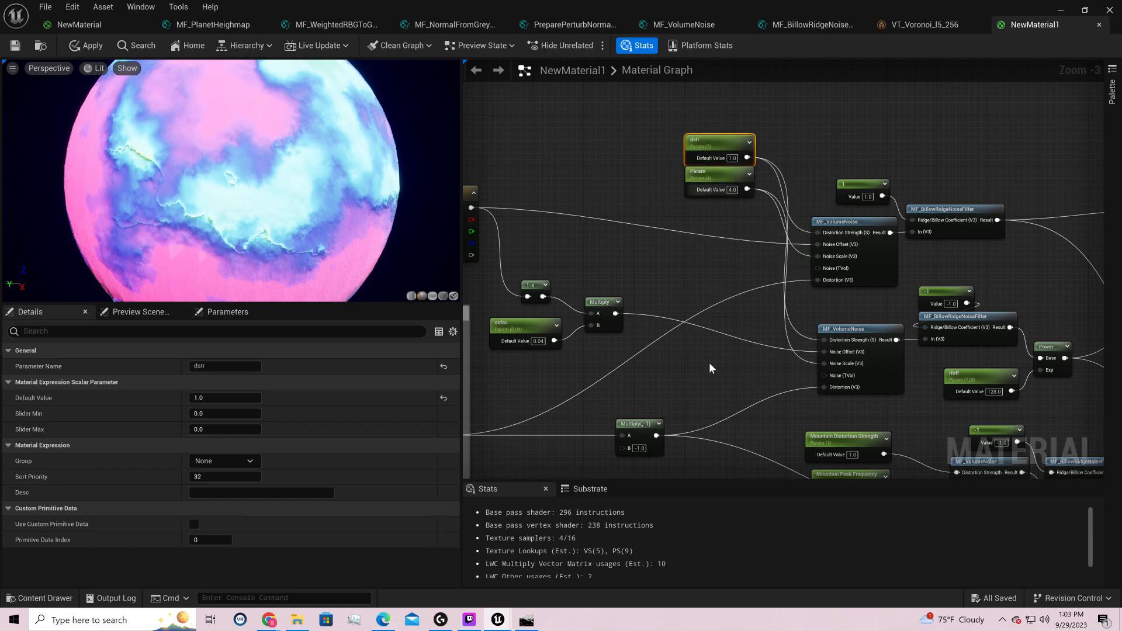
# - Move the 1-x and Multiply nodes on the Os offset branch slightly upward
pyautogui.moveTo(672, 321); pyautogui.dragTo(851, 297, button='right')
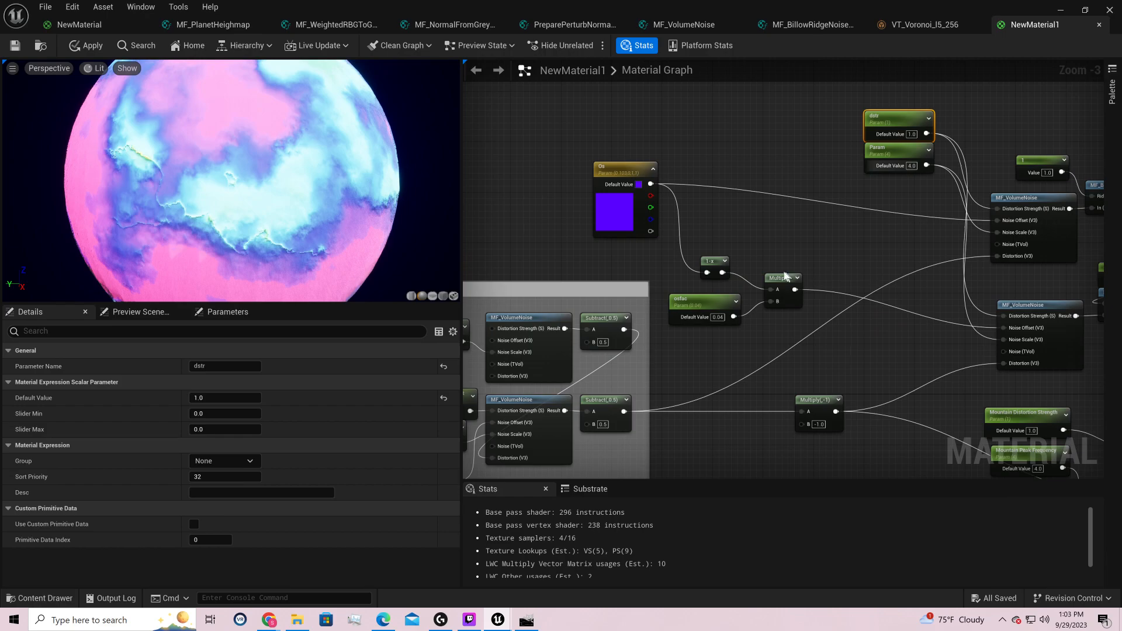
pyautogui.click(621, 212)
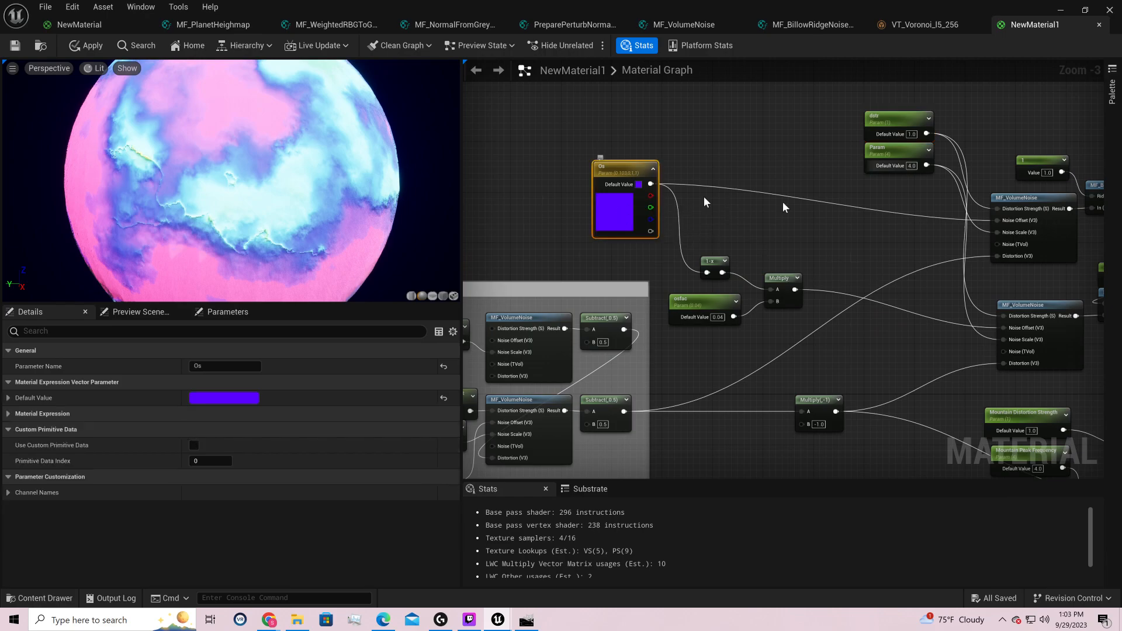
pyautogui.click(1051, 222)
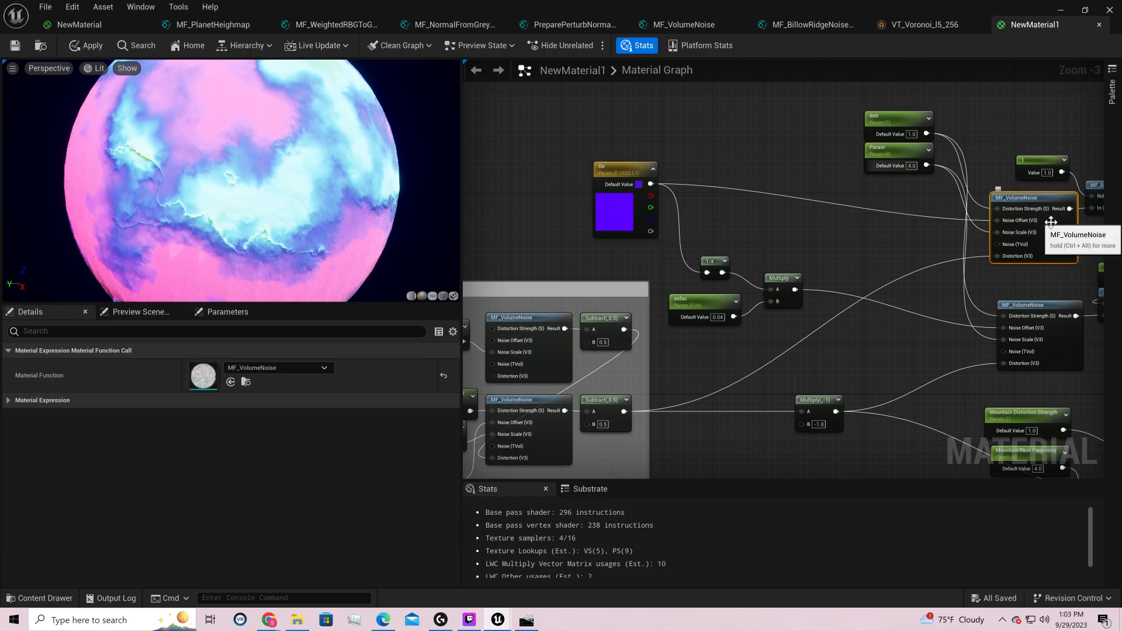
pyautogui.moveTo(716, 257); pyautogui.dragTo(709, 234)
pyautogui.moveTo(778, 278); pyautogui.dragTo(789, 255)
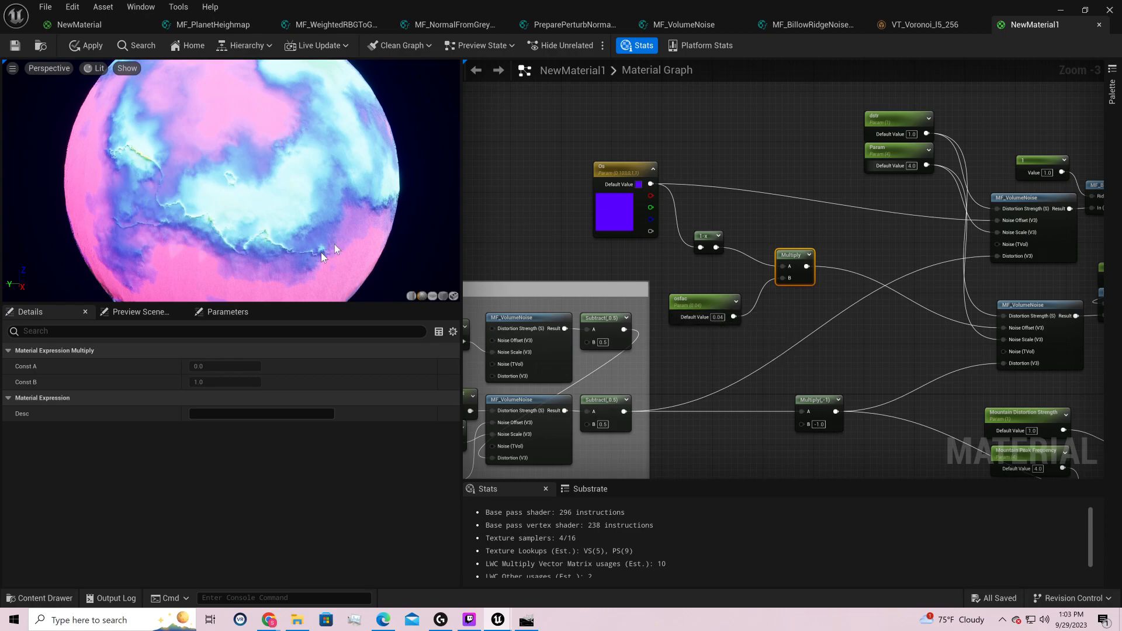
# - Try default values of 8, 16 and 32 for the Power node's exponent parameter against the full planet preview
pyautogui.moveTo(331, 244); pyautogui.dragTo(280, 238)
pyautogui.moveTo(913, 295); pyautogui.dragTo(463, 289, button='right')
pyautogui.click(661, 361)
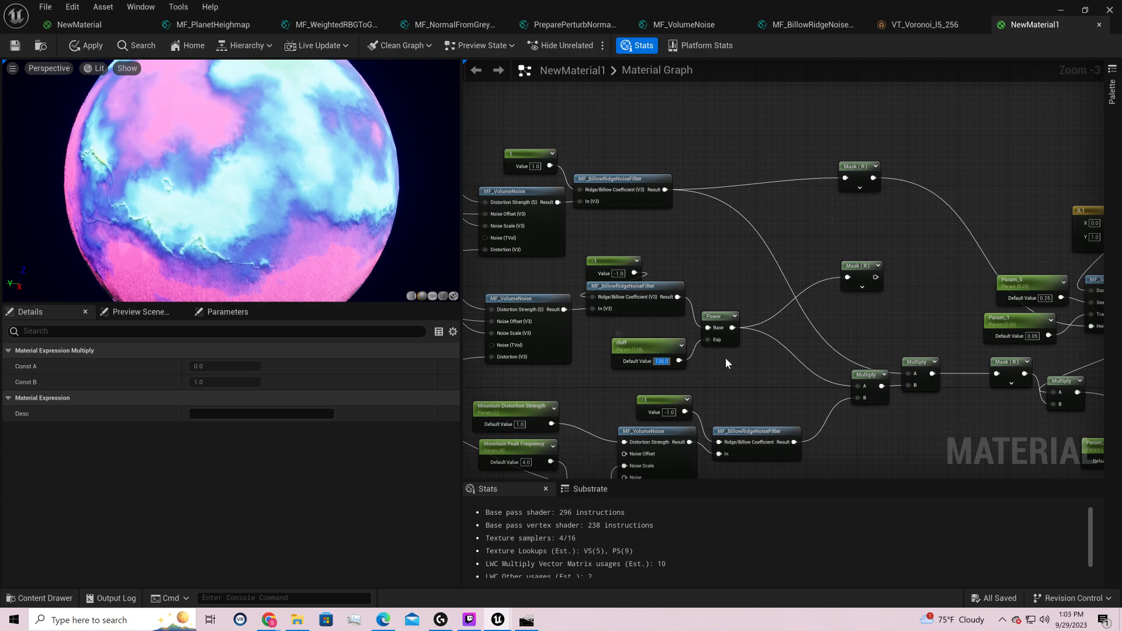
pyautogui.write('8')
pyautogui.press('Return')
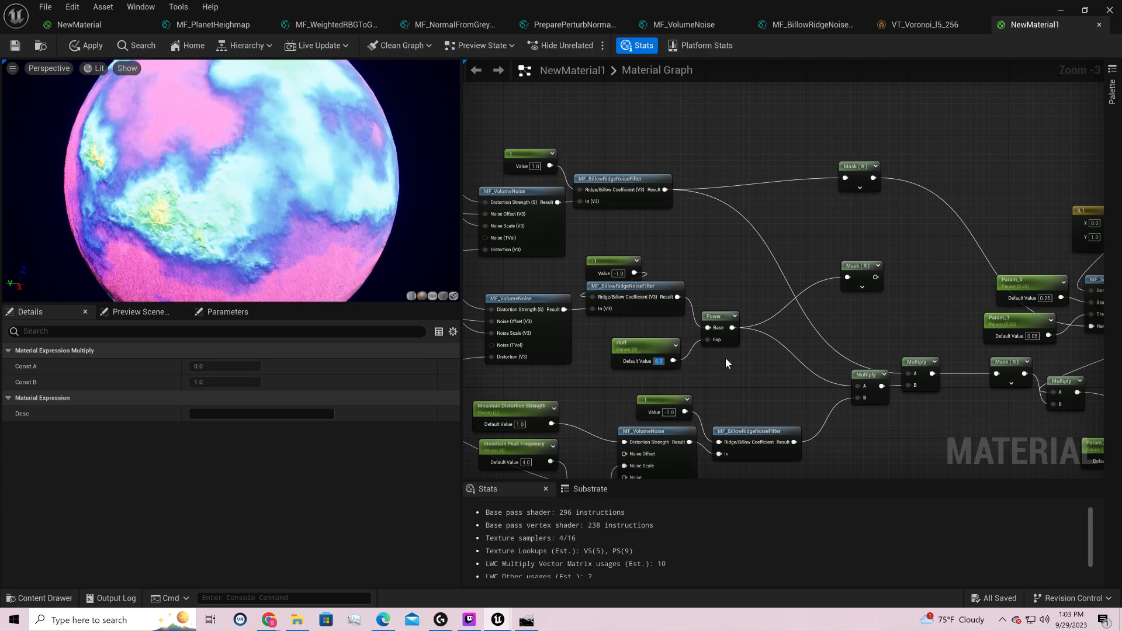
pyautogui.write('16')
pyautogui.press('Return')
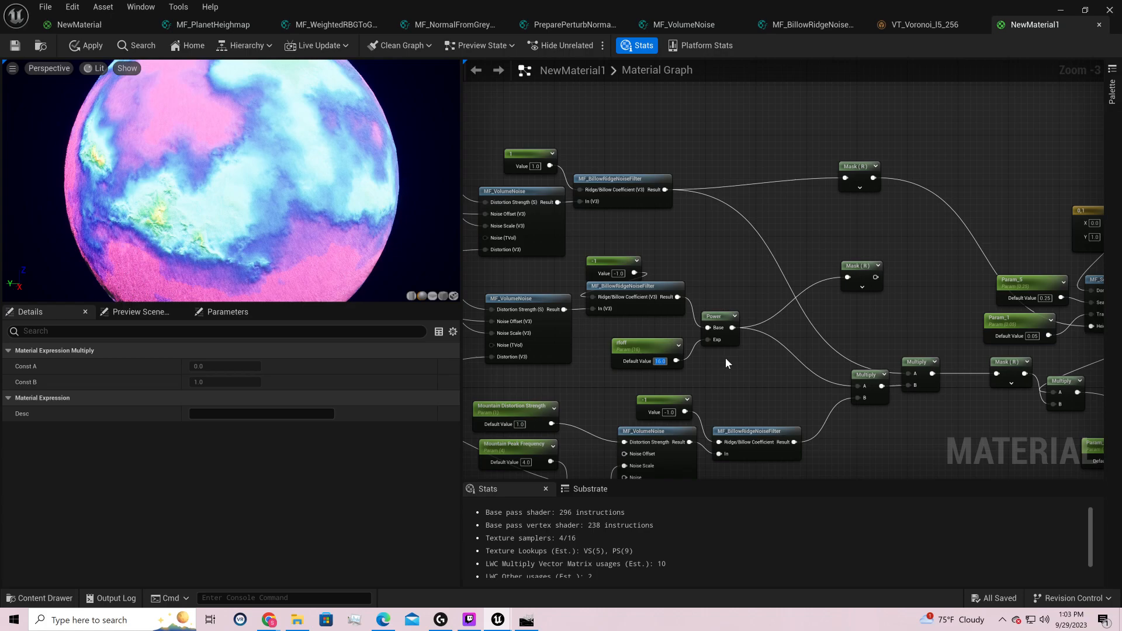
pyautogui.write('32')
pyautogui.press('Return')
# - Inspect the mountain ridges on the preview sphere and set the Power exponent parameter's default value to 8
pyautogui.moveTo(217, 132); pyautogui.dragTo(251, 155)
pyautogui.click(660, 362)
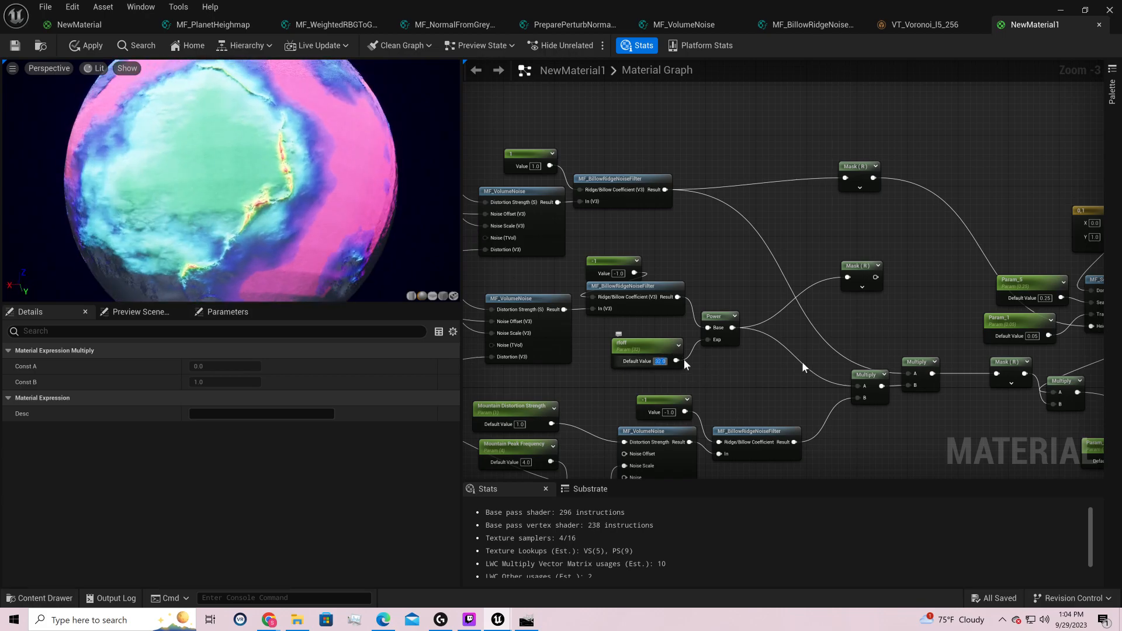
pyautogui.write('8')
pyautogui.press('Return')
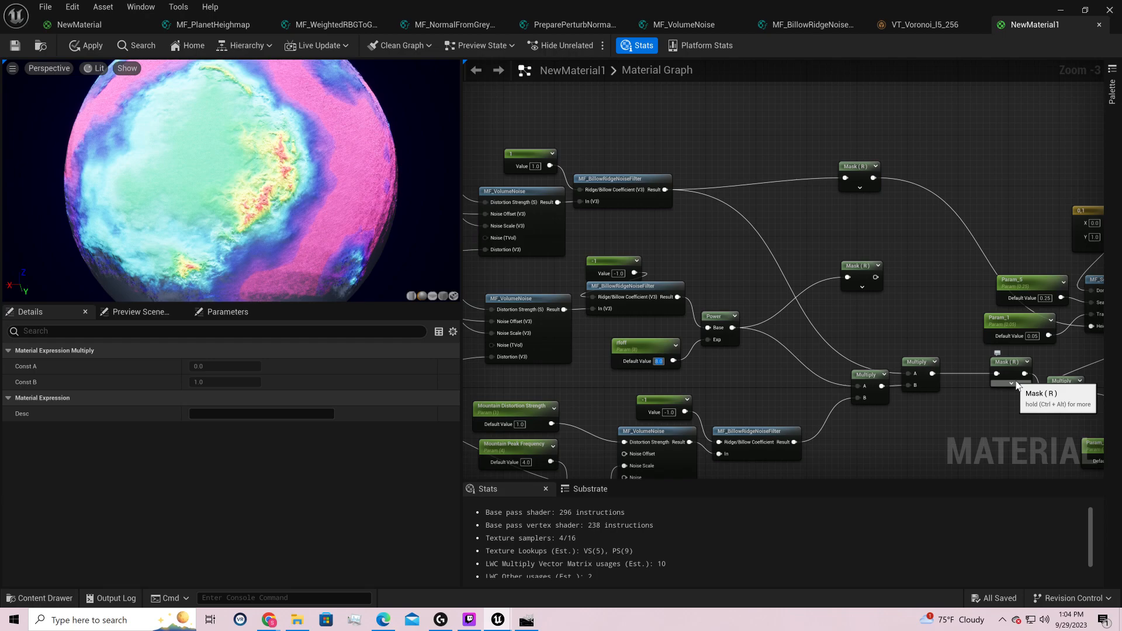
# - Examine the land masses and mountain ridges on all sides of the preview sphere
pyautogui.moveTo(388, 150); pyautogui.dragTo(112, 190)
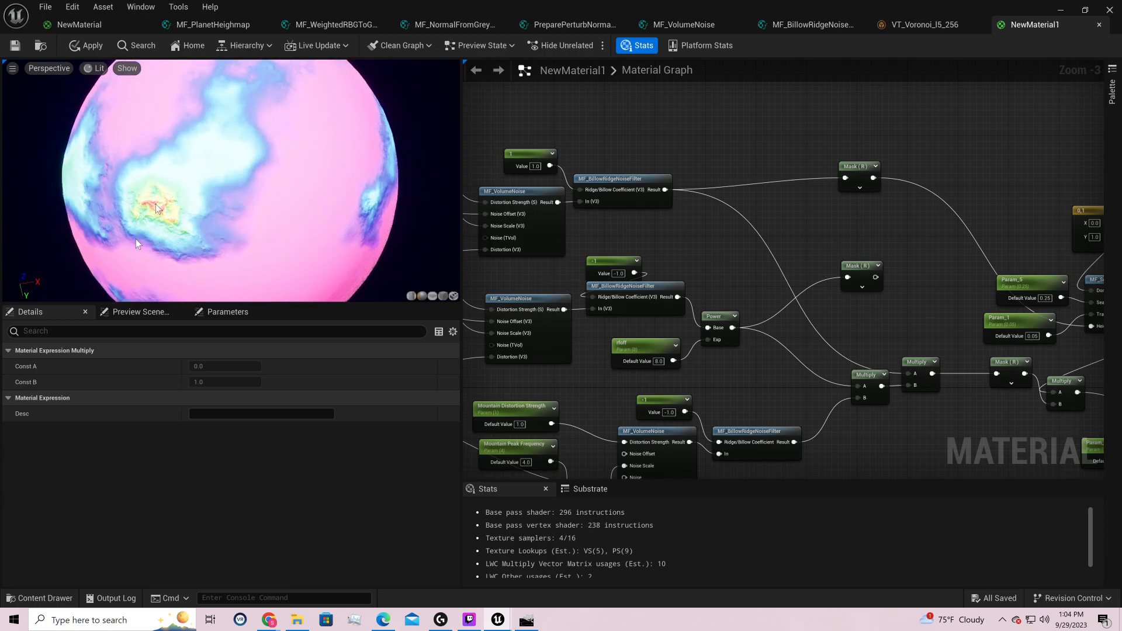
pyautogui.moveTo(214, 185); pyautogui.dragTo(198, 239)
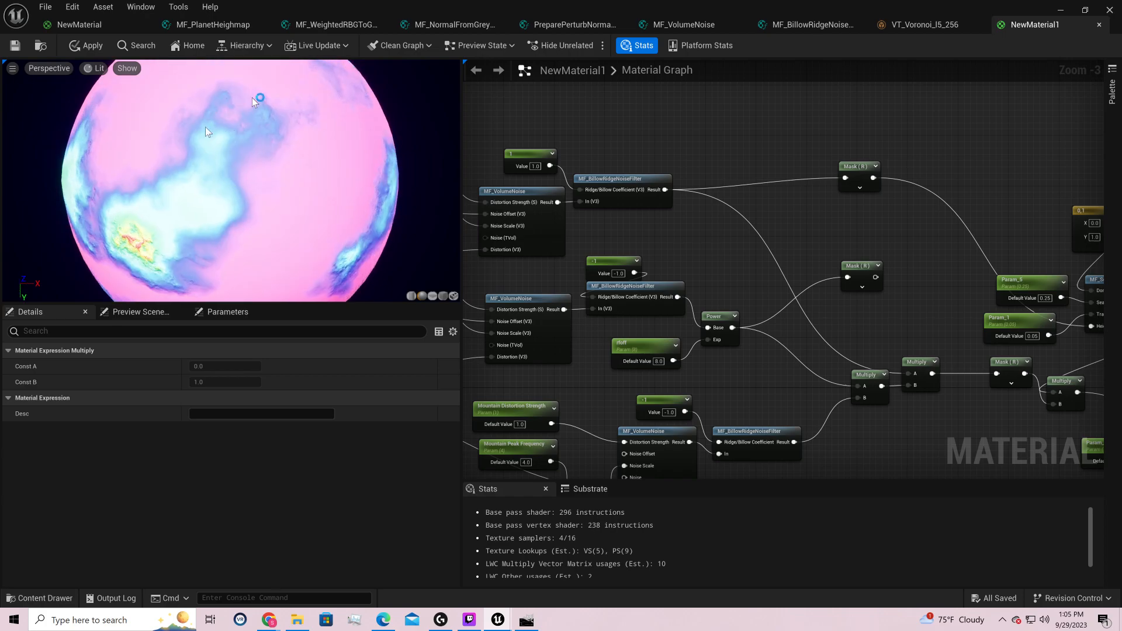
pyautogui.moveTo(330, 187)
pyautogui.mouseDown()
pyautogui.moveTo(351, 195)
pyautogui.moveTo(328, 189)
pyautogui.mouseUp()
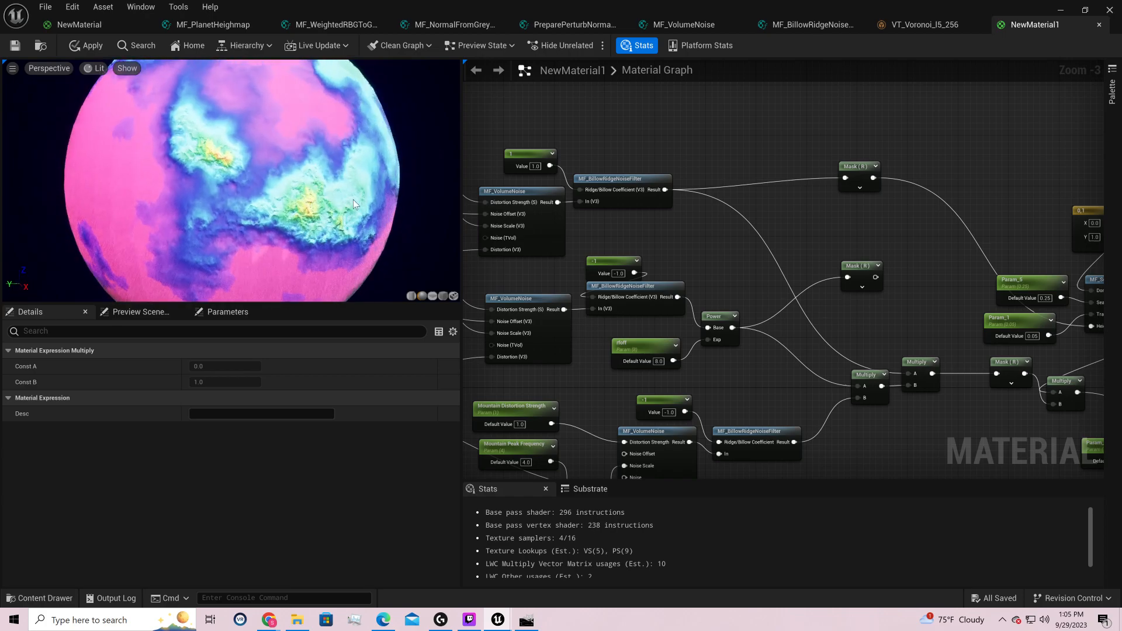
pyautogui.moveTo(392, 220); pyautogui.dragTo(275, 260)
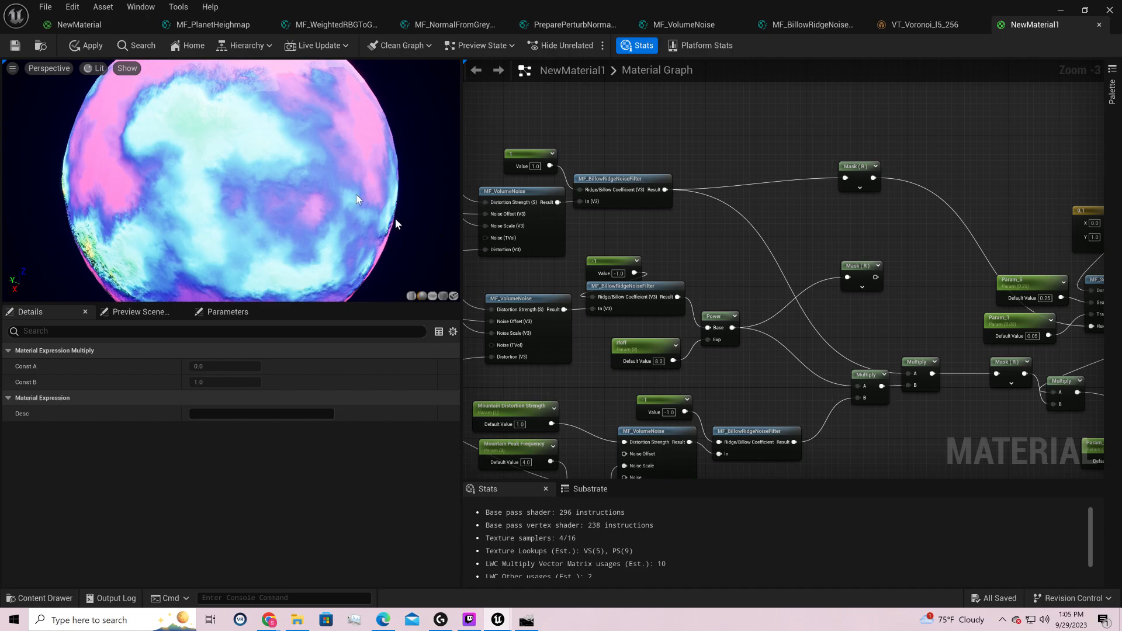
pyautogui.moveTo(370, 225); pyautogui.dragTo(338, 216)
pyautogui.moveTo(212, 185); pyautogui.dragTo(177, 218)
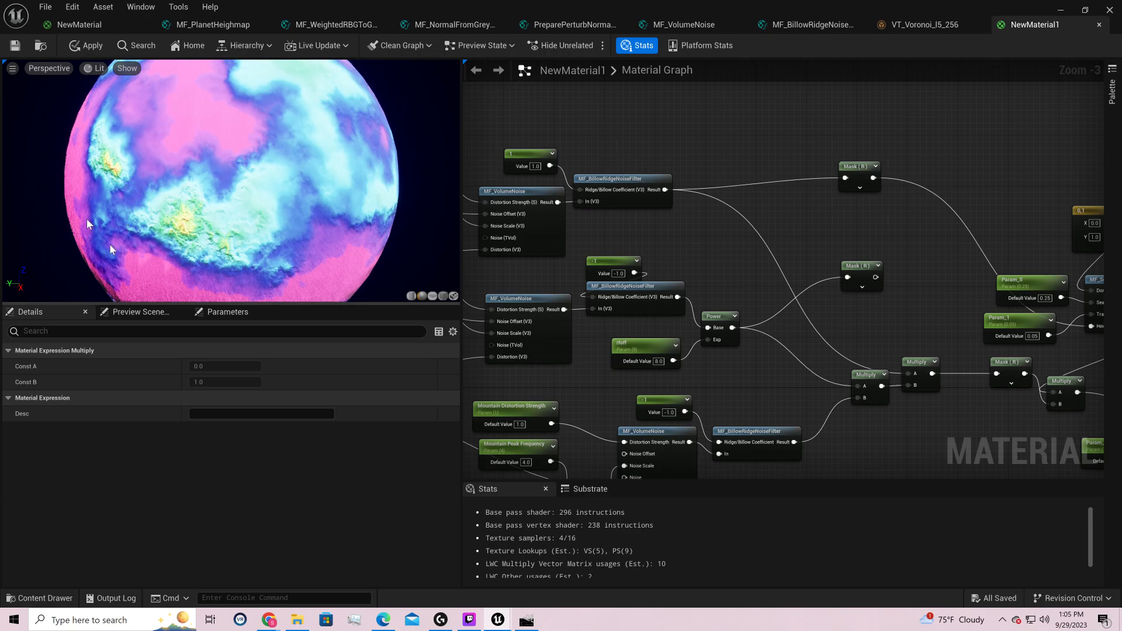
pyautogui.moveTo(254, 192); pyautogui.dragTo(279, 174)
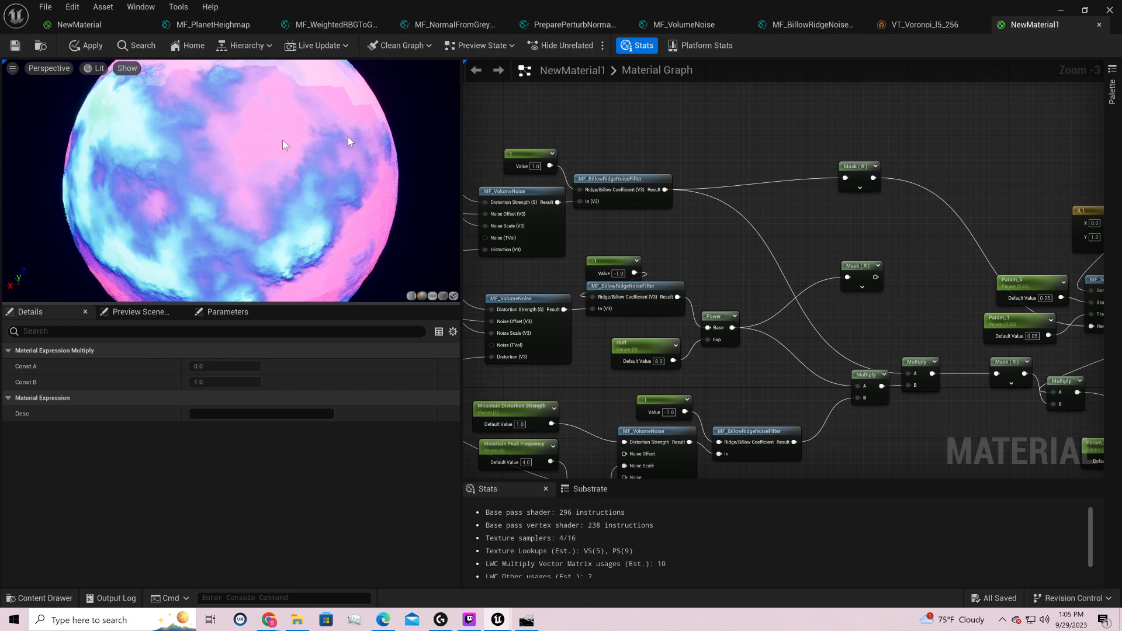
pyautogui.moveTo(362, 132); pyautogui.dragTo(313, 149)
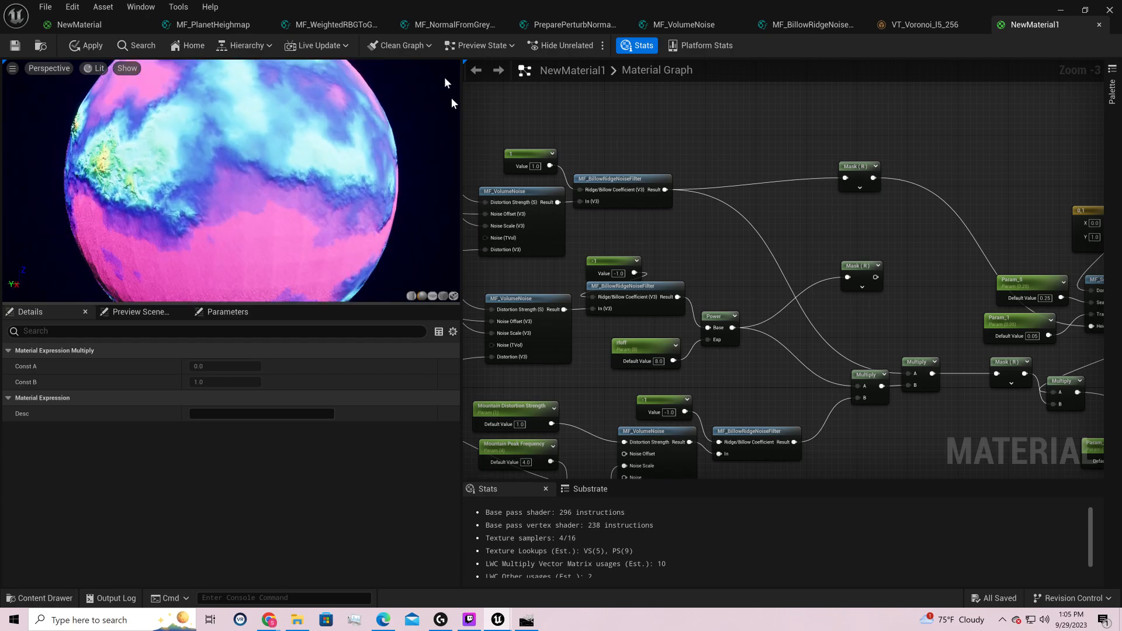
# - Delete the unused Mask (R) node fed by the Power node
pyautogui.click(857, 268)
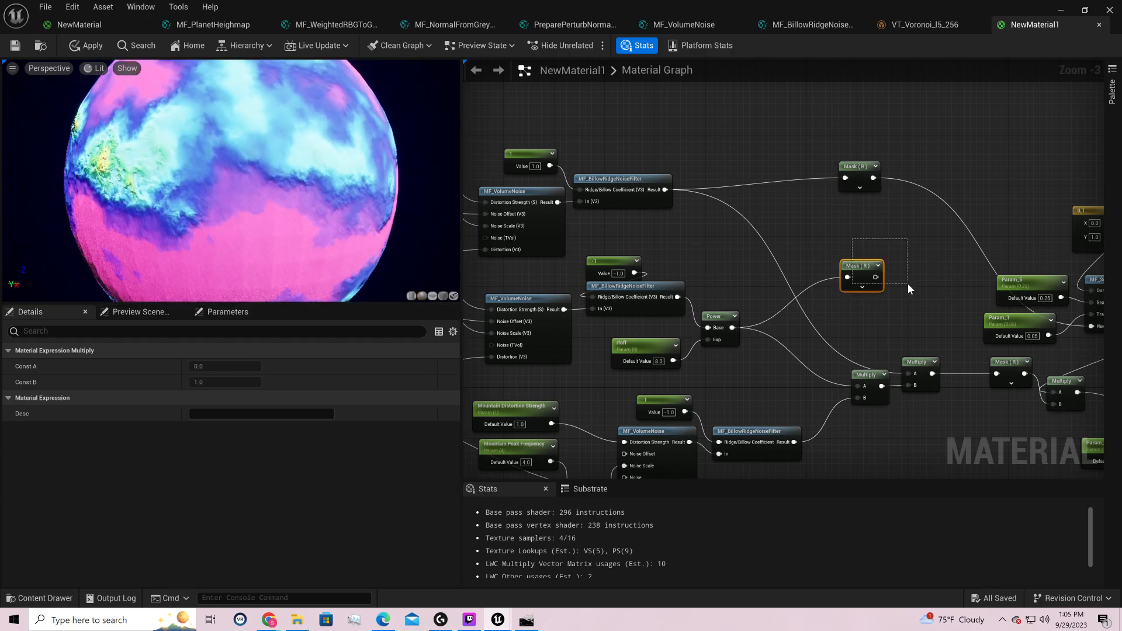
pyautogui.press('Delete')
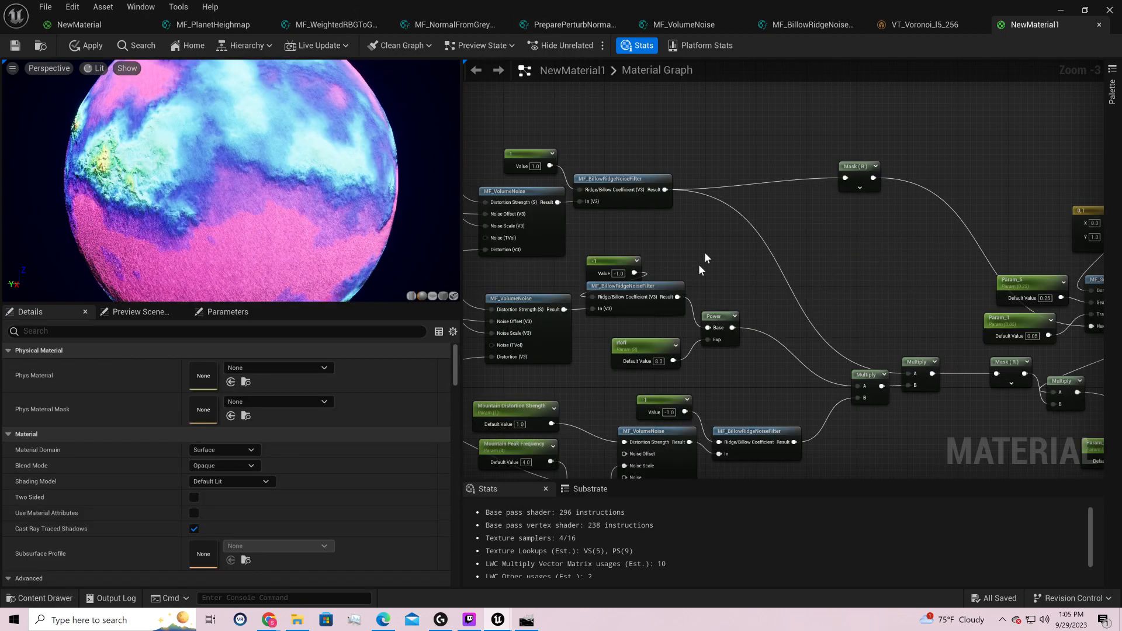
# - Shift both MF_VolumeNoise and MF_BillowRidgeNoiseFilter groups upward in the graph, bringing the Power and rfoff nodes beside the lower filter
pyautogui.moveTo(707, 251); pyautogui.dragTo(825, 194, button='right')
pyautogui.moveTo(626, 164); pyautogui.dragTo(734, 310, button='right')
pyautogui.moveTo(709, 188); pyautogui.dragTo(857, 341)
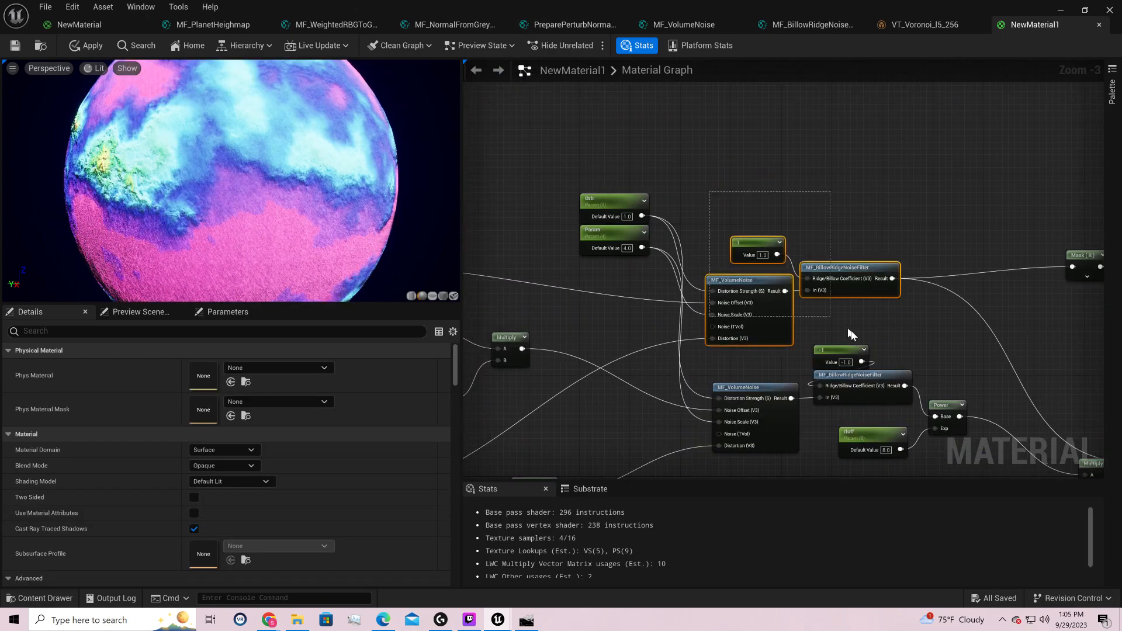
pyautogui.moveTo(841, 268); pyautogui.dragTo(860, 191)
pyautogui.moveTo(731, 358); pyautogui.dragTo(891, 284)
pyautogui.moveTo(993, 333); pyautogui.dragTo(765, 214, button='right')
pyautogui.moveTo(723, 291); pyautogui.dragTo(735, 169)
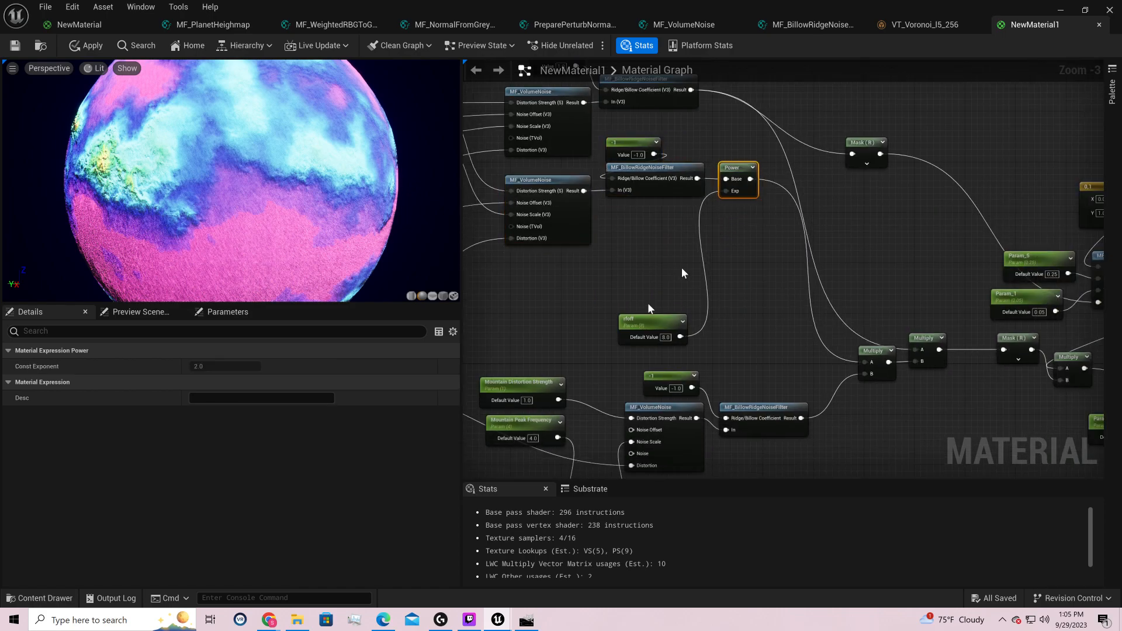
pyautogui.moveTo(649, 328); pyautogui.dragTo(660, 219)
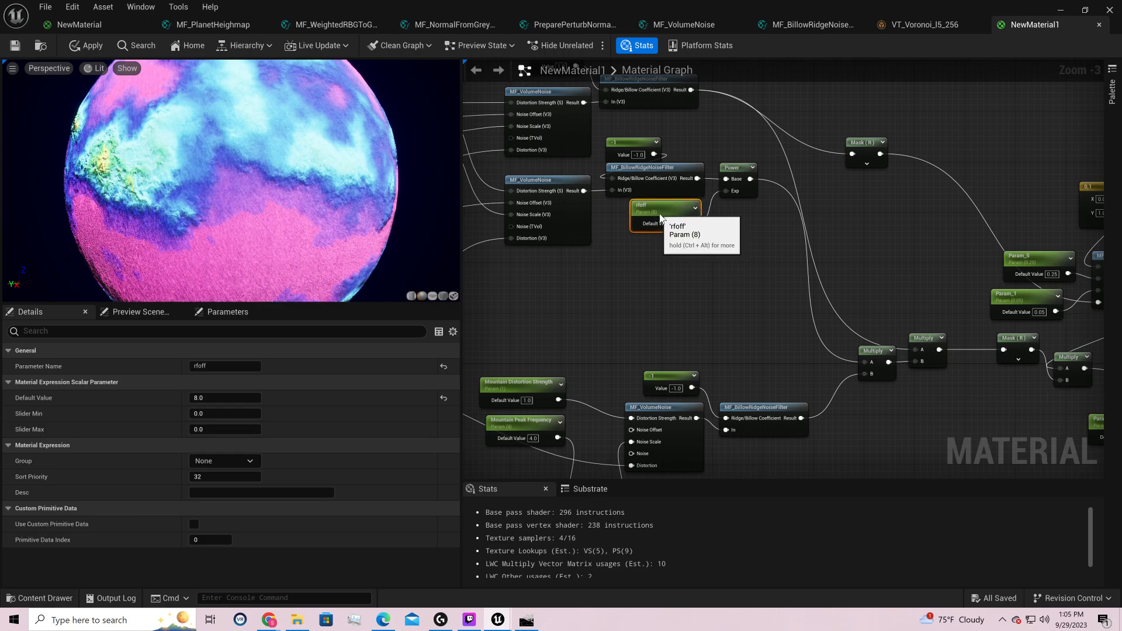
# - Move the Multiply node that combines the Power output with the mountain noise slightly closer to the mountain MF_BillowRidgeNoiseFilter
pyautogui.moveTo(648, 306); pyautogui.dragTo(859, 172, button='right')
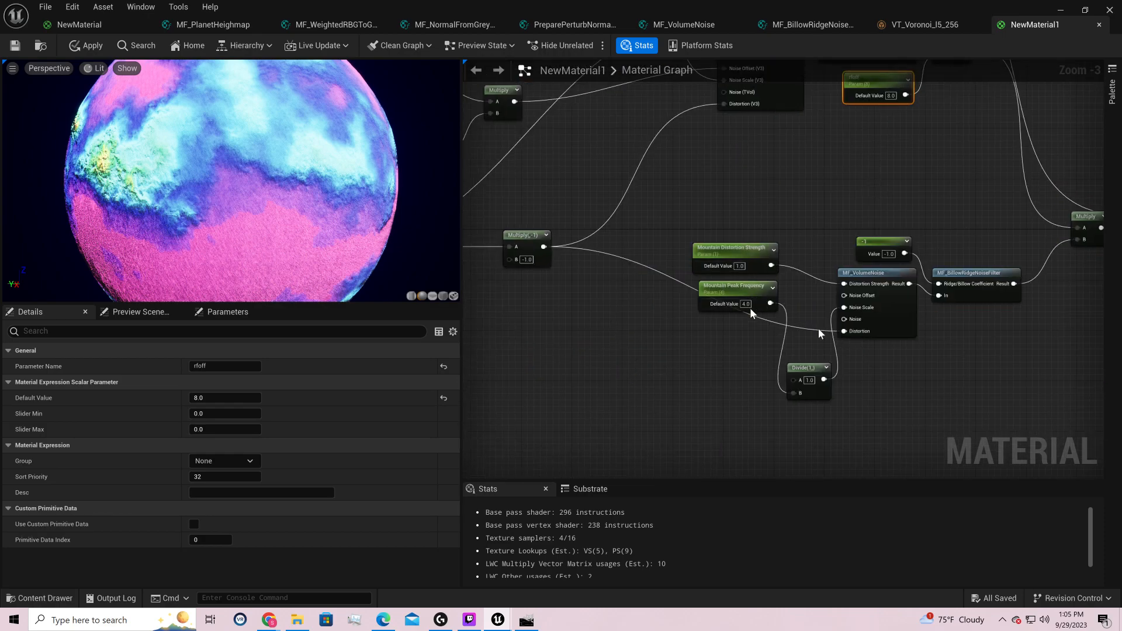
pyautogui.moveTo(696, 192); pyautogui.dragTo(961, 379)
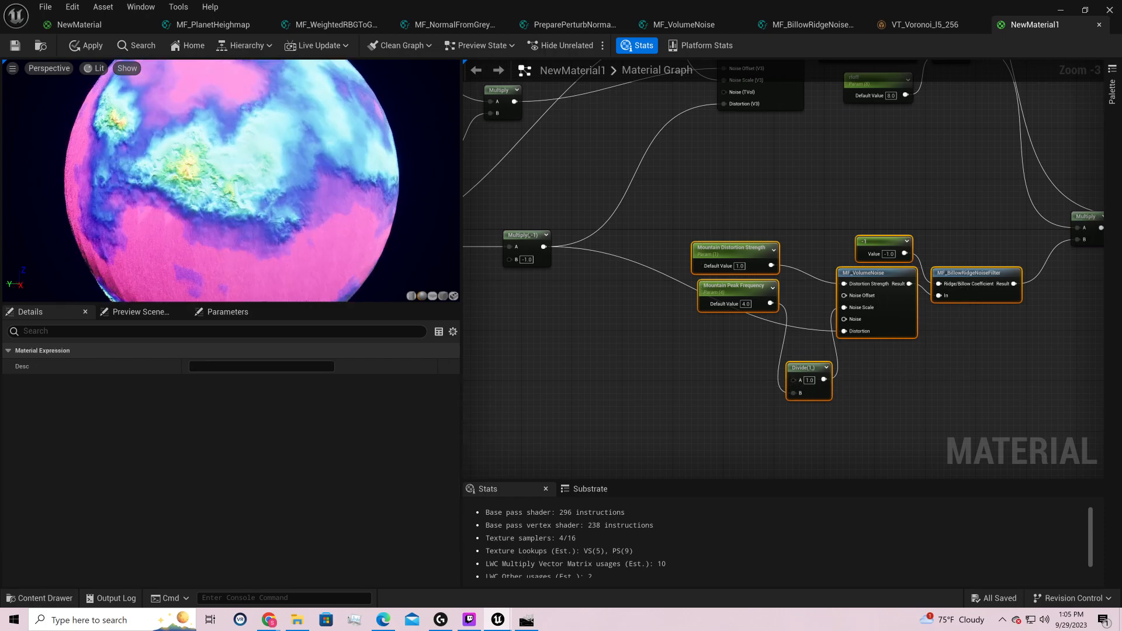
pyautogui.moveTo(783, 167); pyautogui.dragTo(498, 306, button='right')
pyautogui.moveTo(811, 357); pyautogui.dragTo(767, 354)
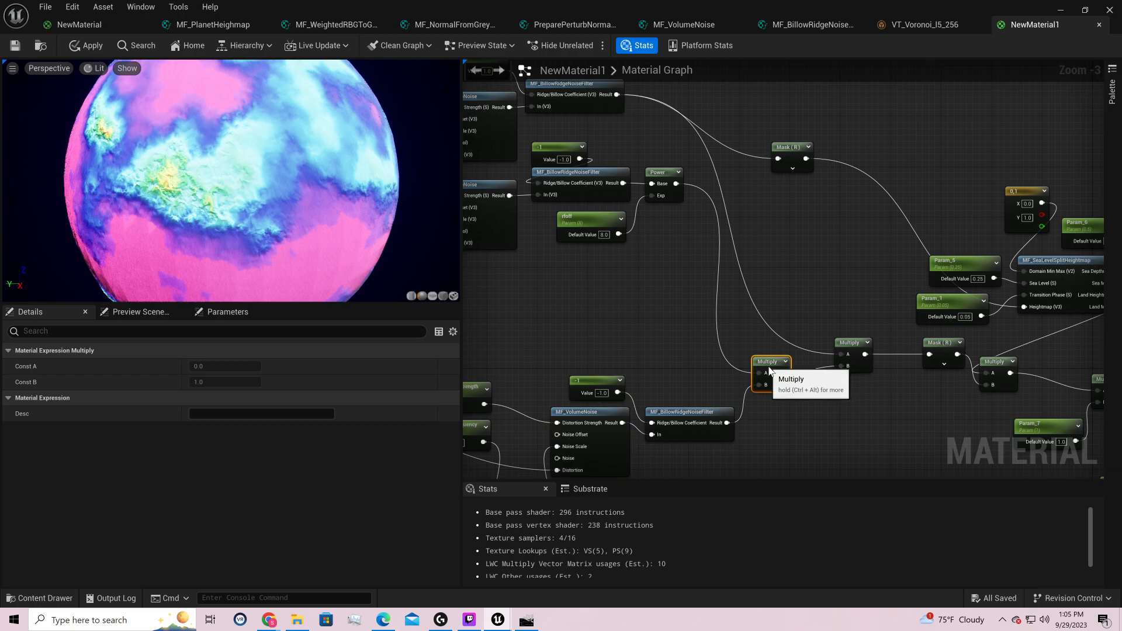
pyautogui.moveTo(720, 412); pyautogui.dragTo(865, 372, button='right')
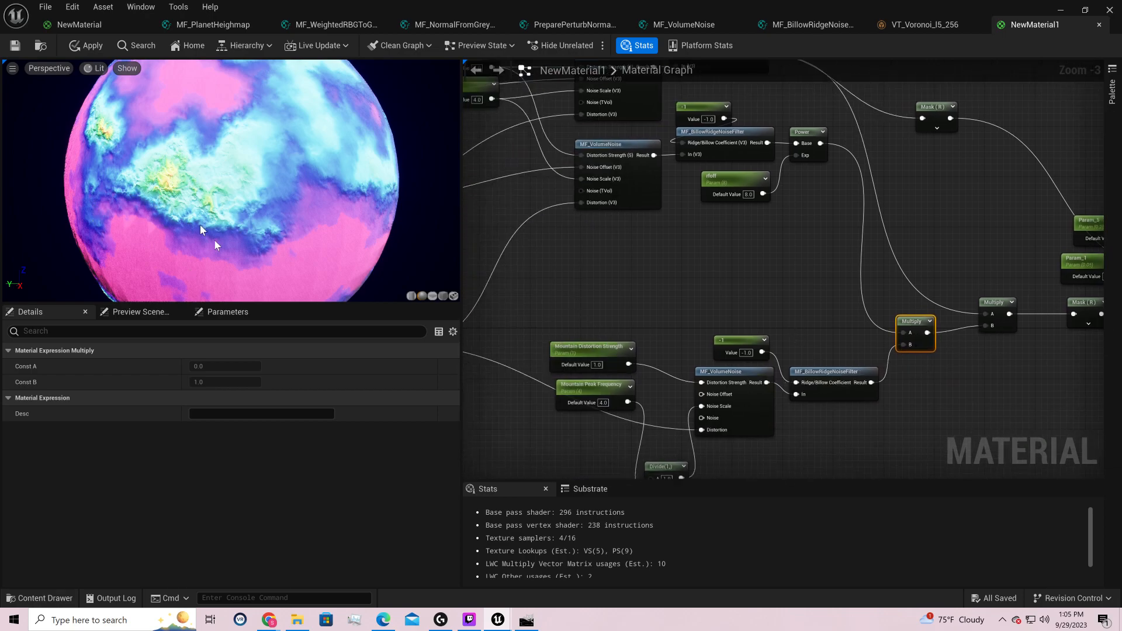
# - Connect Mountain Peak Frequency directly to the mountain MF_VolumeNoise's Noise Scale and set its default value to 0.25
pyautogui.scroll(5, 191, 174)
pyautogui.moveTo(188, 184); pyautogui.dragTo(275, 157)
pyautogui.moveTo(801, 128)
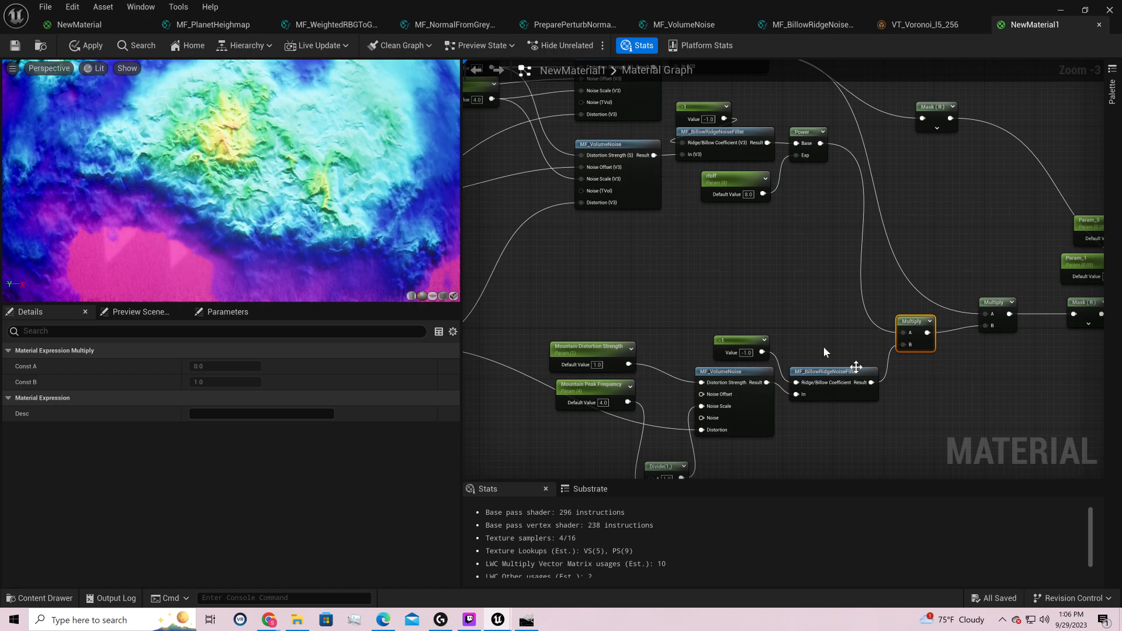
pyautogui.moveTo(616, 292); pyautogui.dragTo(839, 416)
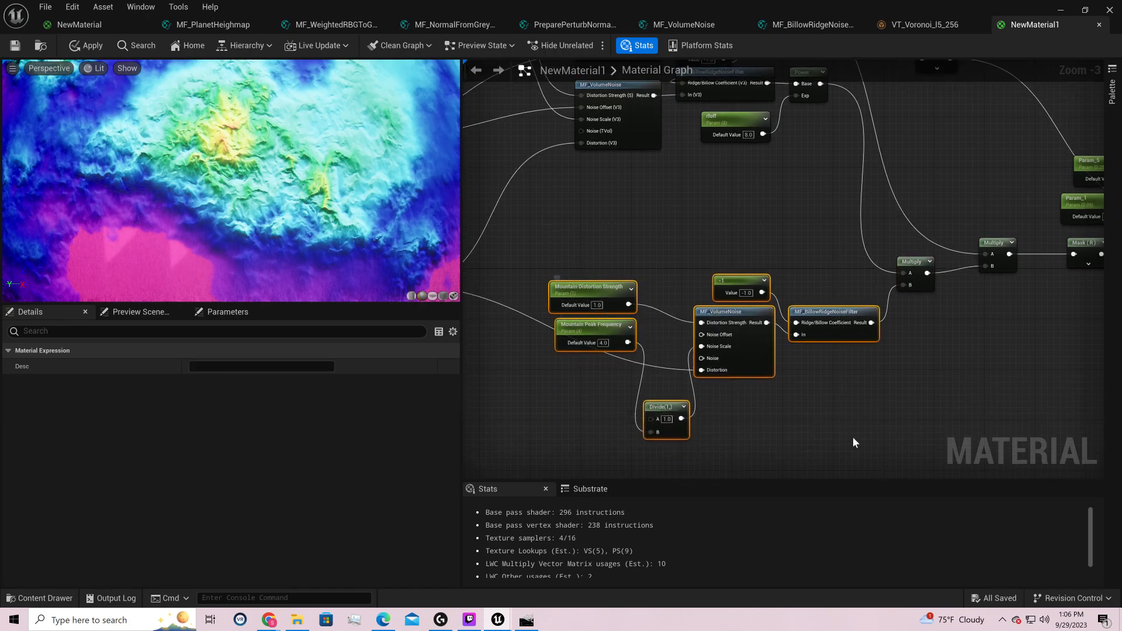
pyautogui.moveTo(628, 343); pyautogui.dragTo(702, 347)
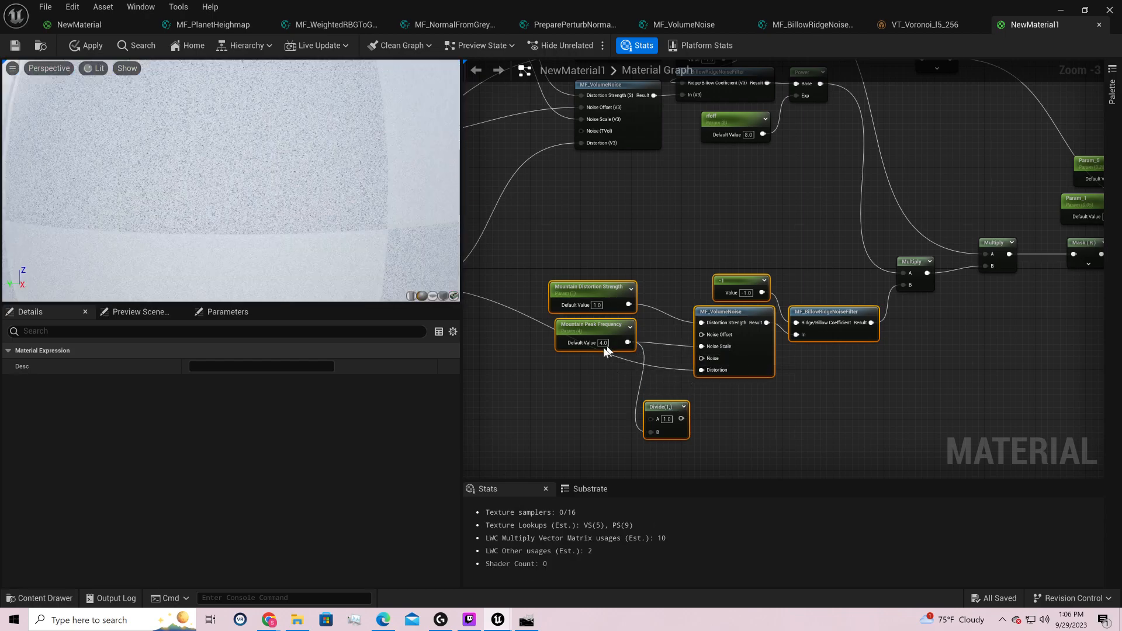
pyautogui.click(602, 343)
pyautogui.write('0.25')
pyautogui.press('Return')
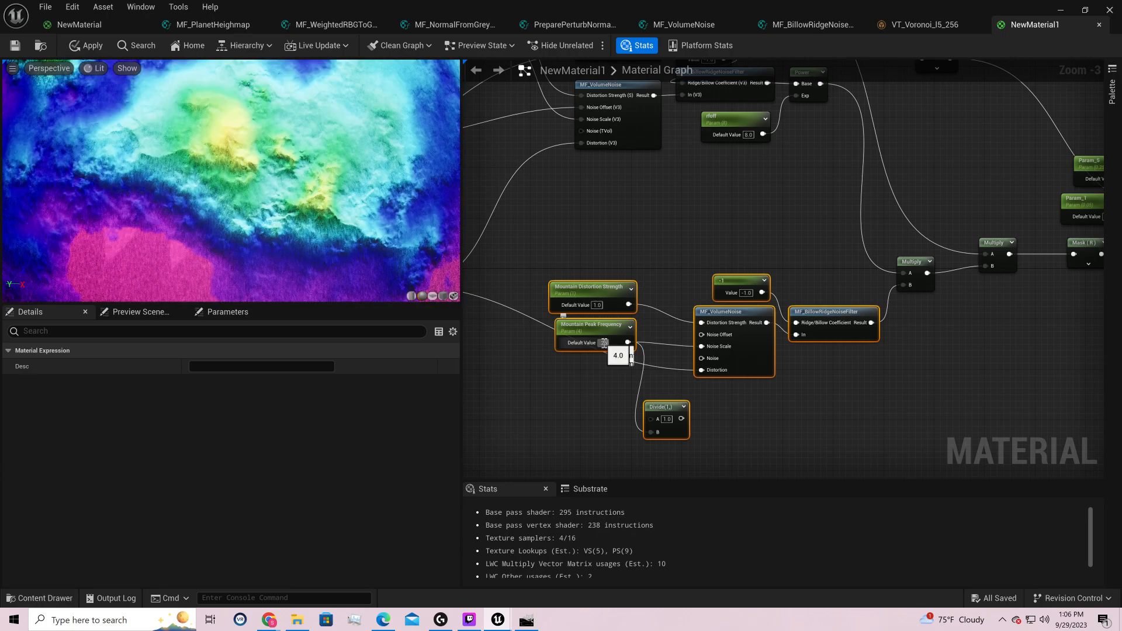
pyautogui.click(788, 227)
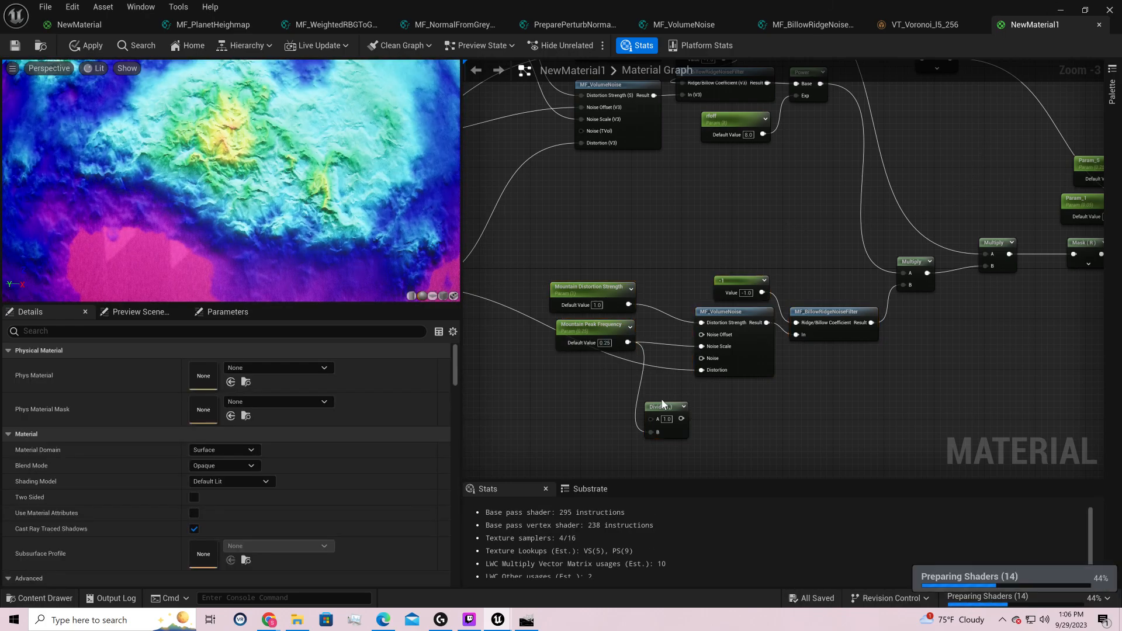
# - Delete the unused Divide node and move the Mountain Peak Frequency parameter closer to MF_VolumeNoise
pyautogui.click(659, 407)
pyautogui.press('Delete')
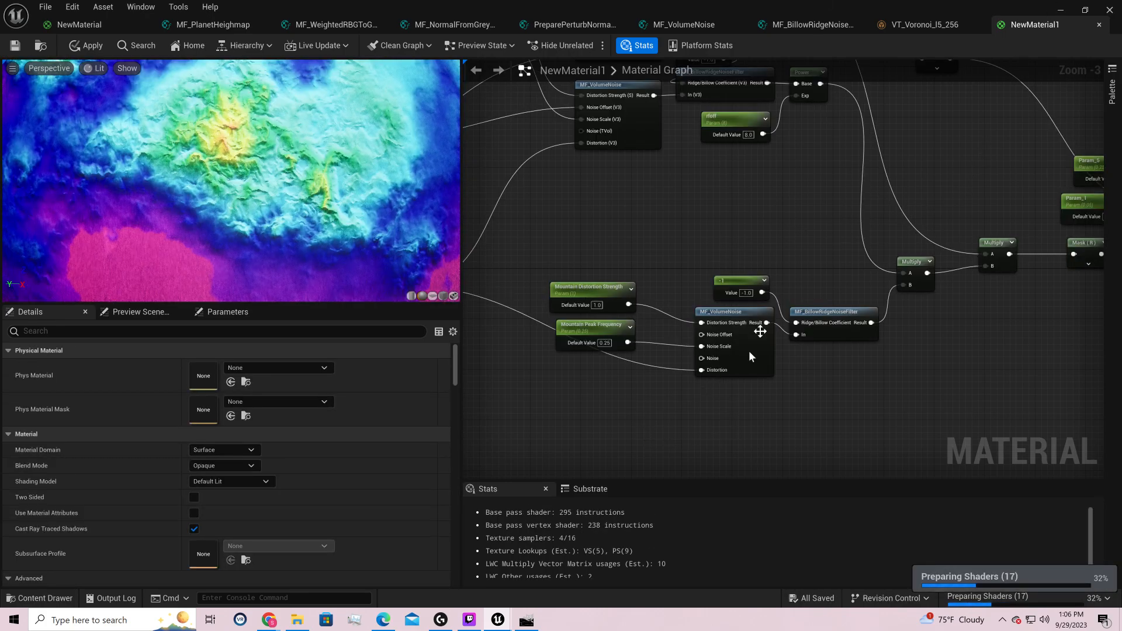
pyautogui.moveTo(577, 327); pyautogui.dragTo(626, 340)
# - Try a default value of 2 for Mountain Distortion Strength and undo the change
pyautogui.click(598, 306)
pyautogui.write('2')
pyautogui.press('Return')
pyautogui.hotkey('ctrl', 'z')
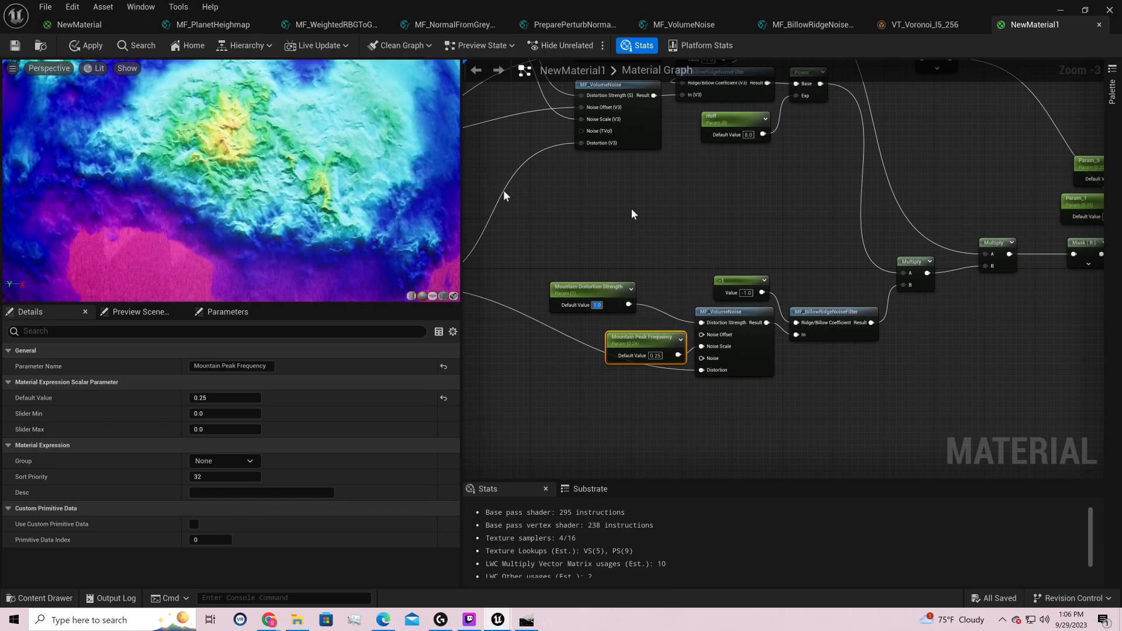
# - Move the lower ridge MF_VolumeNoise with its filter, -1 constant, rfoff parameter and Power node slightly down
pyautogui.moveTo(875, 223); pyautogui.dragTo(901, 457, button='right')
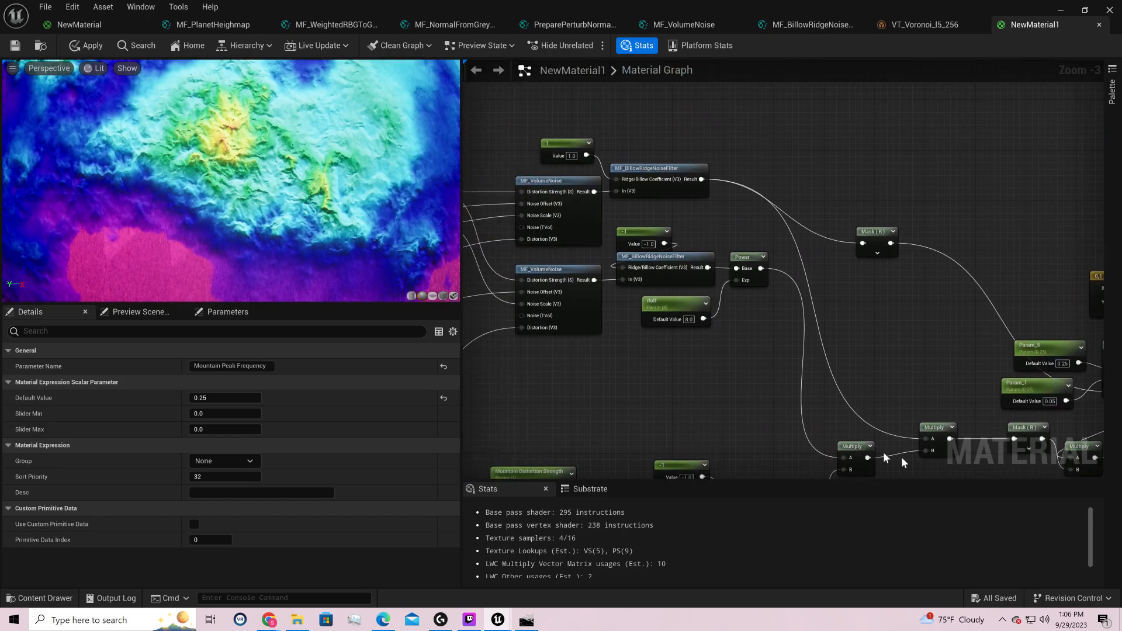
pyautogui.click(853, 449)
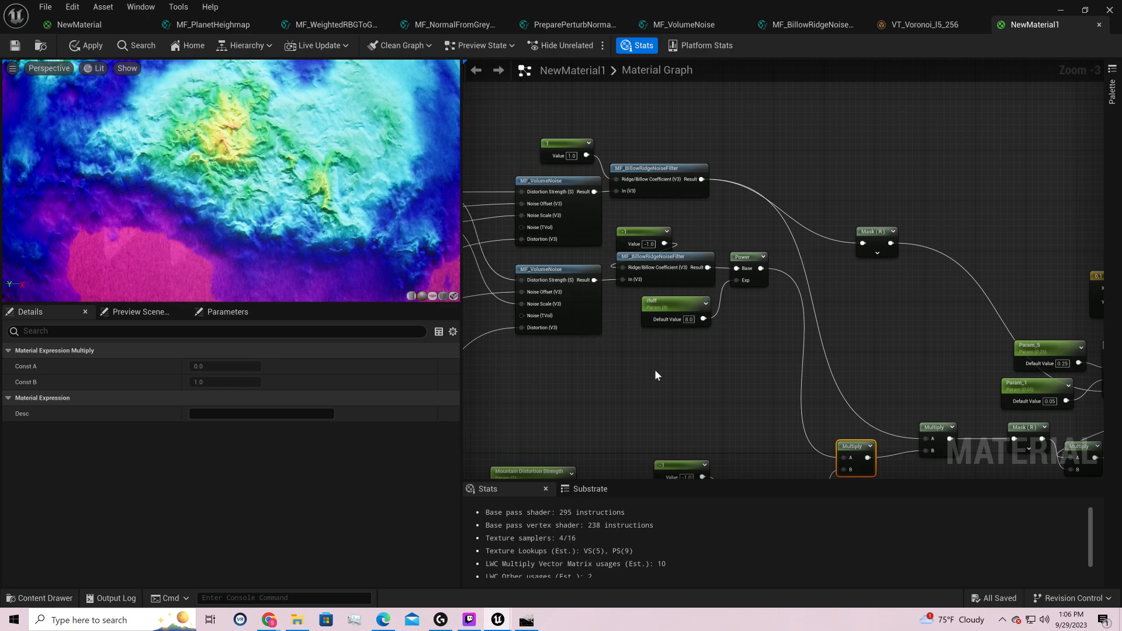
pyautogui.moveTo(654, 369); pyautogui.dragTo(774, 370, button='right')
pyautogui.moveTo(899, 219); pyautogui.dragTo(746, 337)
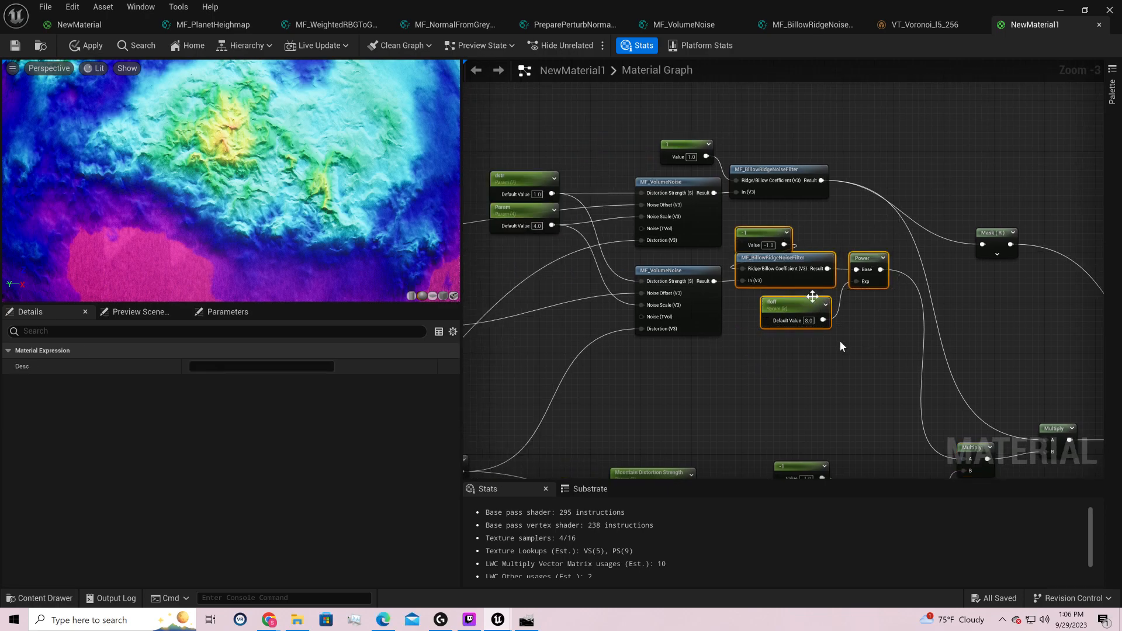
pyautogui.keyDown('shift'); pyautogui.click(692, 271); pyautogui.keyUp('shift')
pyautogui.moveTo(692, 272); pyautogui.dragTo(692, 297)
# - Nudge the Multiply node feeding the lower Mask (R) slightly upward, away from the preceding Multiply
pyautogui.moveTo(944, 355); pyautogui.dragTo(739, 235, button='right')
pyautogui.click(871, 309)
pyautogui.moveTo(871, 309); pyautogui.dragTo(865, 302)
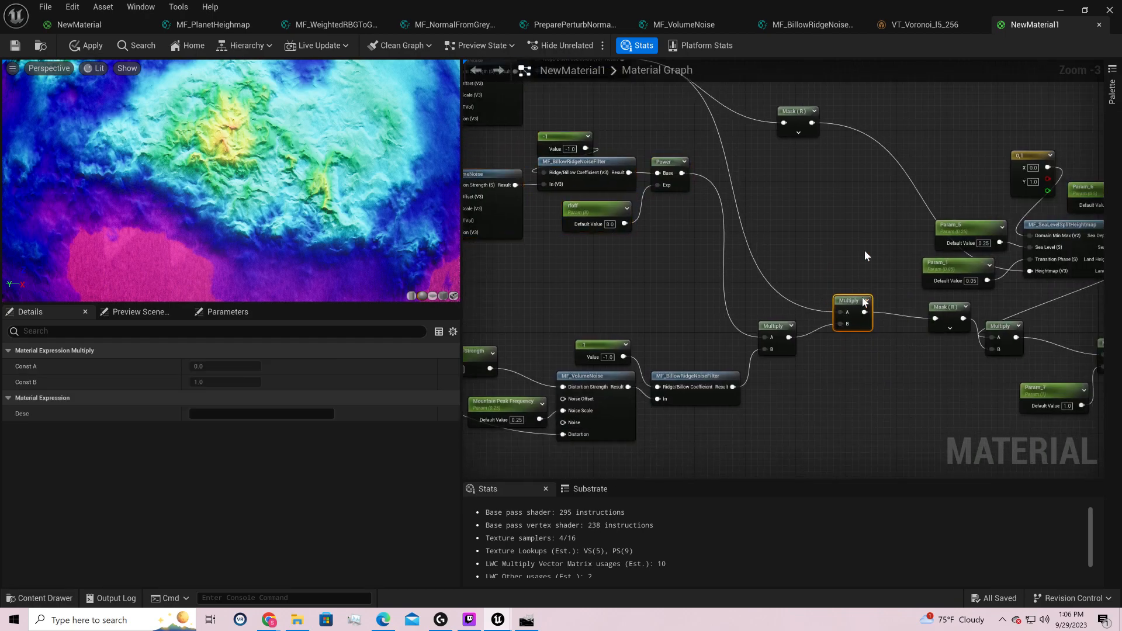
pyautogui.moveTo(946, 366); pyautogui.dragTo(817, 440, button='right')
pyautogui.moveTo(730, 381); pyautogui.dragTo(731, 368)
# - Compare both Multiply outputs as input to the lower Mask (R), leaving the ridge-and-mountain Multiply connected directly to it
pyautogui.moveTo(660, 411); pyautogui.dragTo(807, 391)
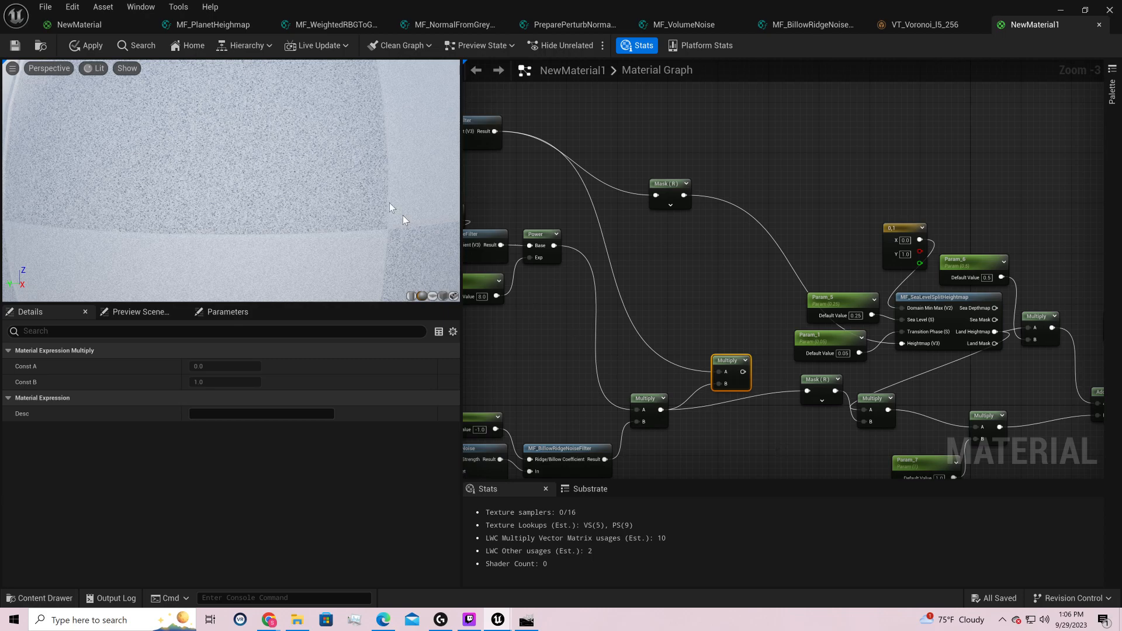
pyautogui.scroll(-5, 231, 181)
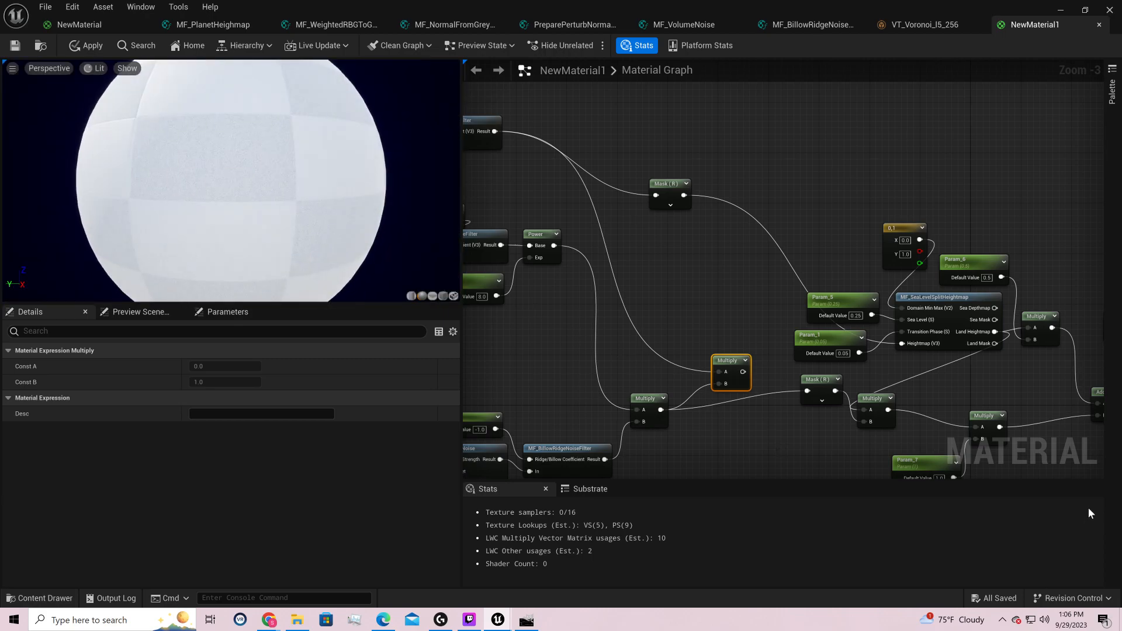
pyautogui.moveTo(808, 391); pyautogui.dragTo(933, 337, button='right')
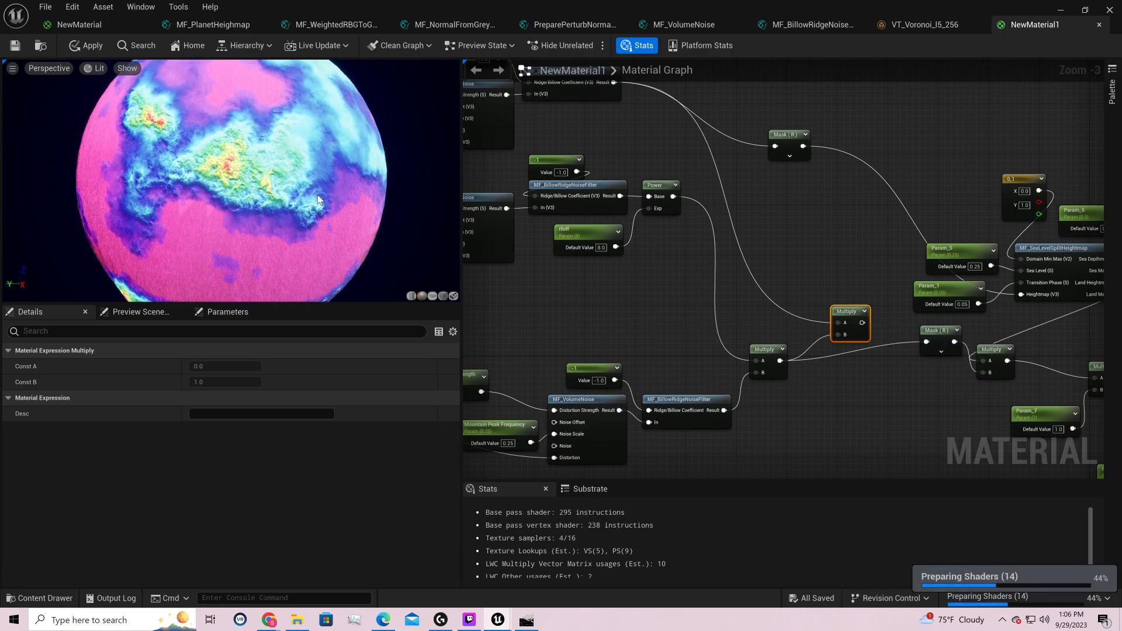
pyautogui.moveTo(862, 323); pyautogui.dragTo(927, 345)
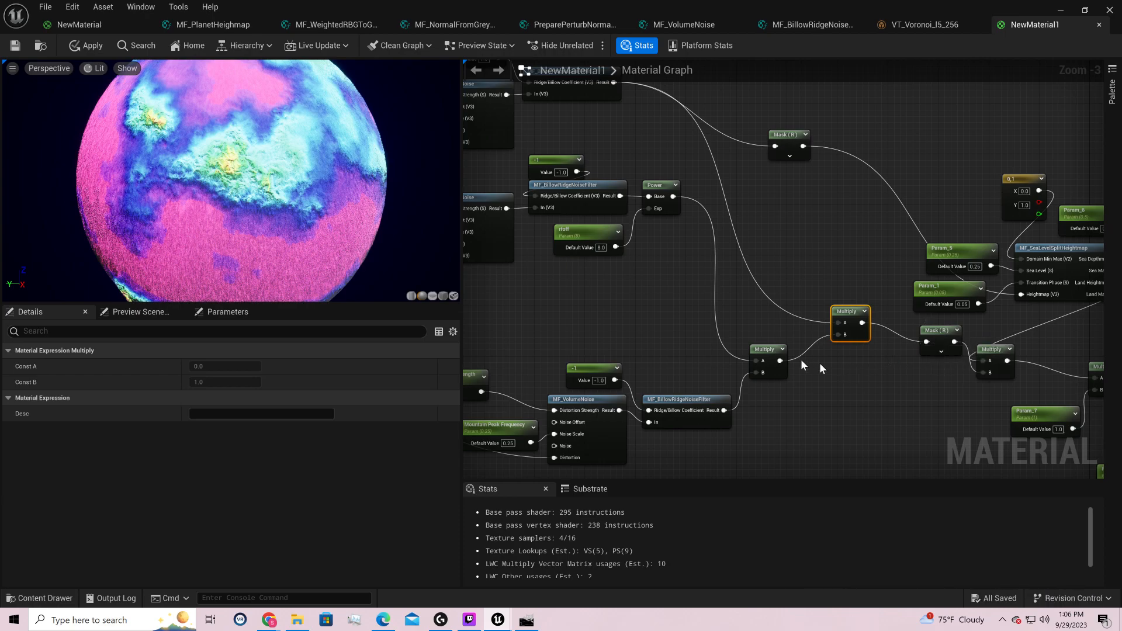
pyautogui.moveTo(779, 362); pyautogui.dragTo(926, 342)
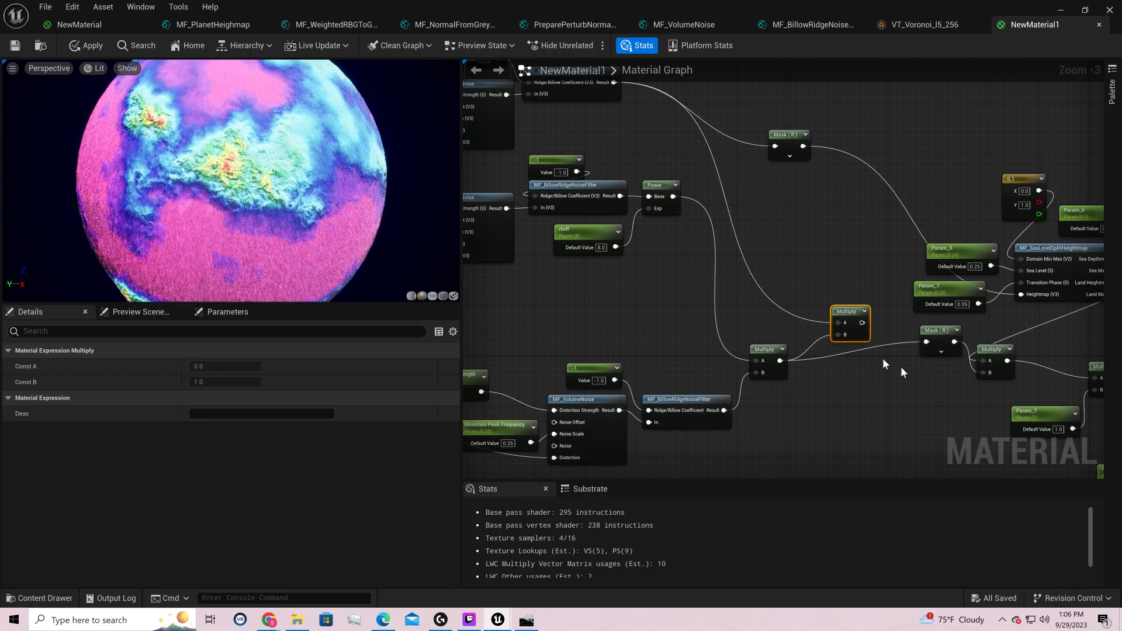
pyautogui.moveTo(238, 153); pyautogui.dragTo(444, 175)
pyautogui.moveTo(238, 175); pyautogui.dragTo(275, 246)
# - Delete the bypassed Multiply node and move the lower Mask (R) next to the remaining Multiply
pyautogui.moveTo(1005, 457); pyautogui.dragTo(866, 399, button='right')
pyautogui.moveTo(708, 244); pyautogui.dragTo(740, 360)
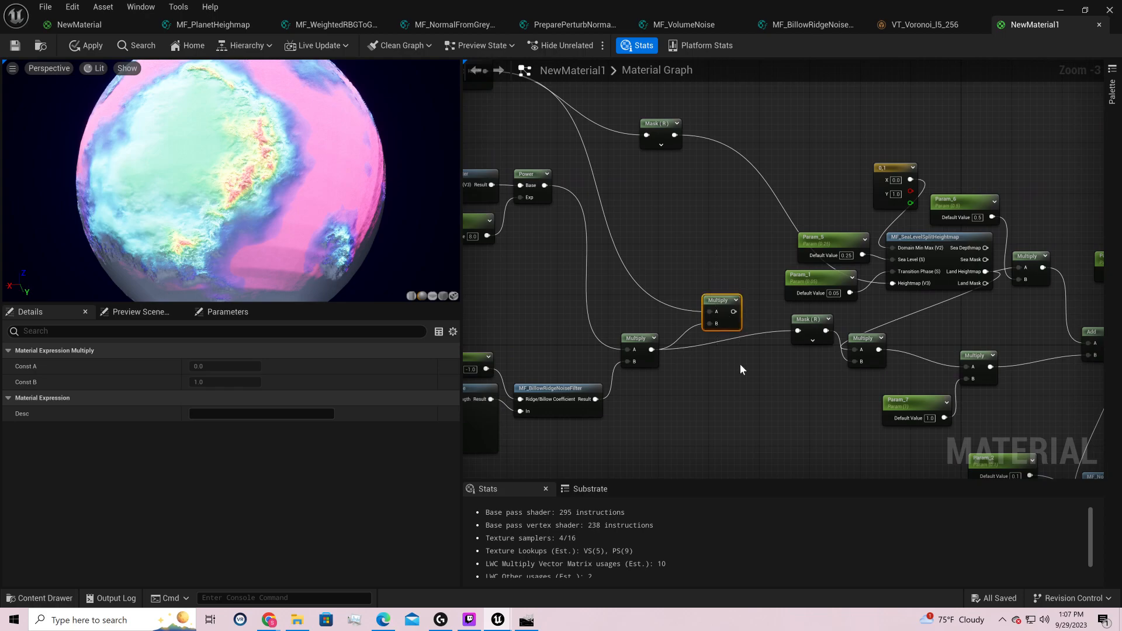
pyautogui.press('Delete')
pyautogui.moveTo(822, 325); pyautogui.dragTo(713, 351)
# - Move the MF_SeaLevelSplitHeightmap node with its constant, Param_1, Param_5, Param_6 and Multiply up and left in the graph
pyautogui.moveTo(916, 320); pyautogui.dragTo(878, 368, button='right')
pyautogui.moveTo(703, 199); pyautogui.dragTo(1023, 351)
pyautogui.moveTo(1026, 284); pyautogui.dragTo(699, 117, button='right')
pyautogui.moveTo(694, 143); pyautogui.dragTo(896, 267)
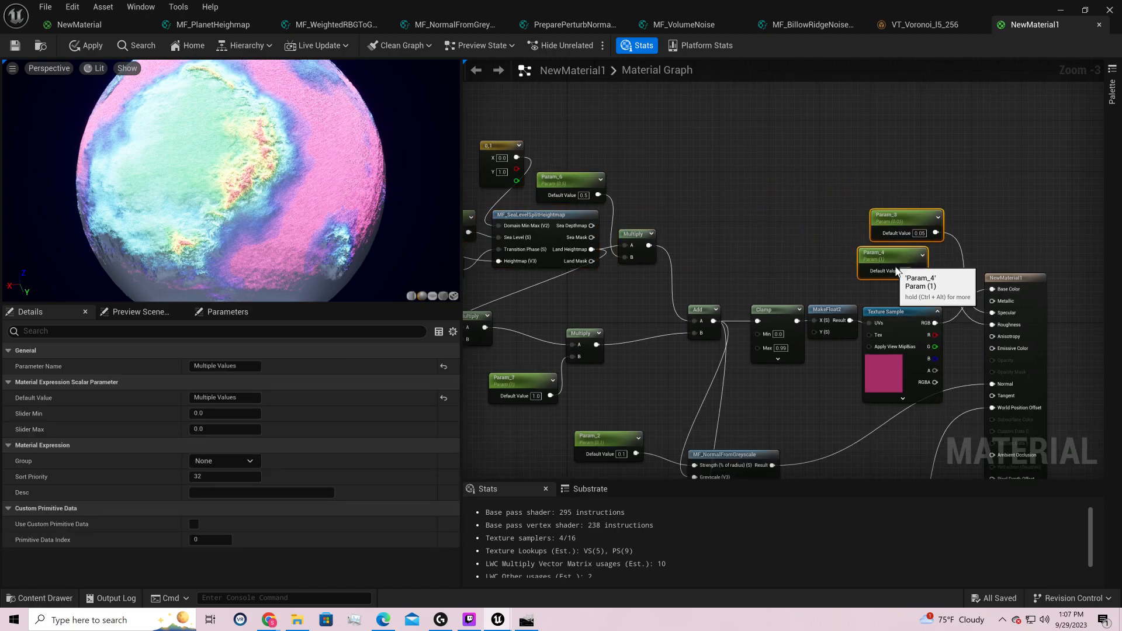
pyautogui.moveTo(549, 183); pyautogui.dragTo(862, 227, button='right')
pyautogui.moveTo(895, 306); pyautogui.dragTo(991, 322)
pyautogui.moveTo(875, 258); pyautogui.dragTo(794, 195)
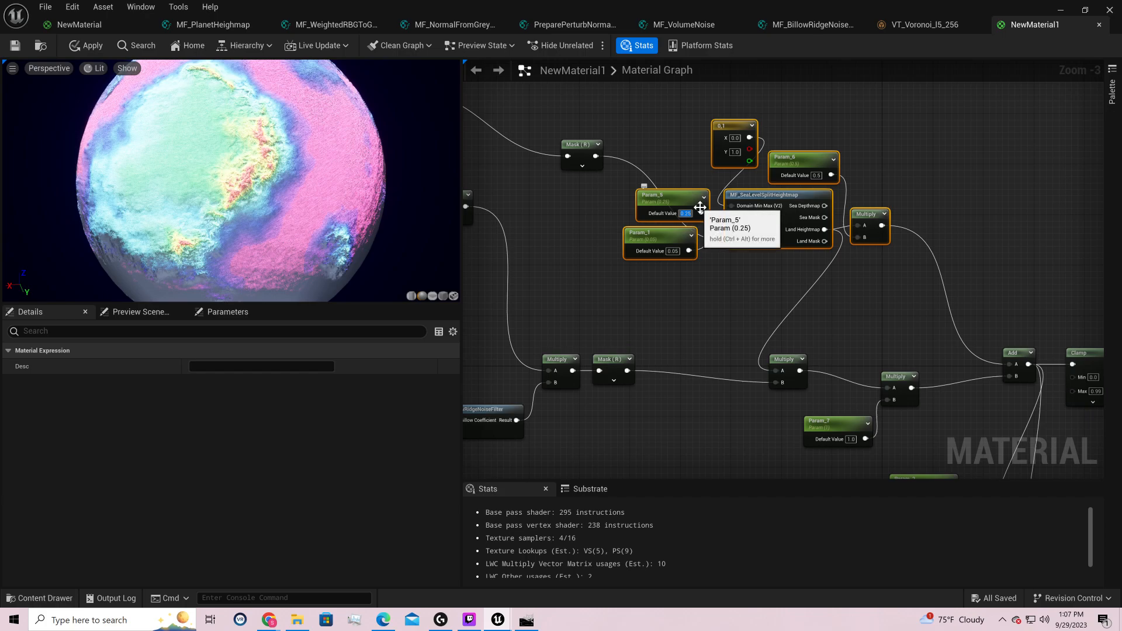
# - Try Param_5 at 0.5, 0.25, 0.1 and 0, then Param_1 at 0, inspecting the planet preview
pyautogui.write('0.5')
pyautogui.press('Return')
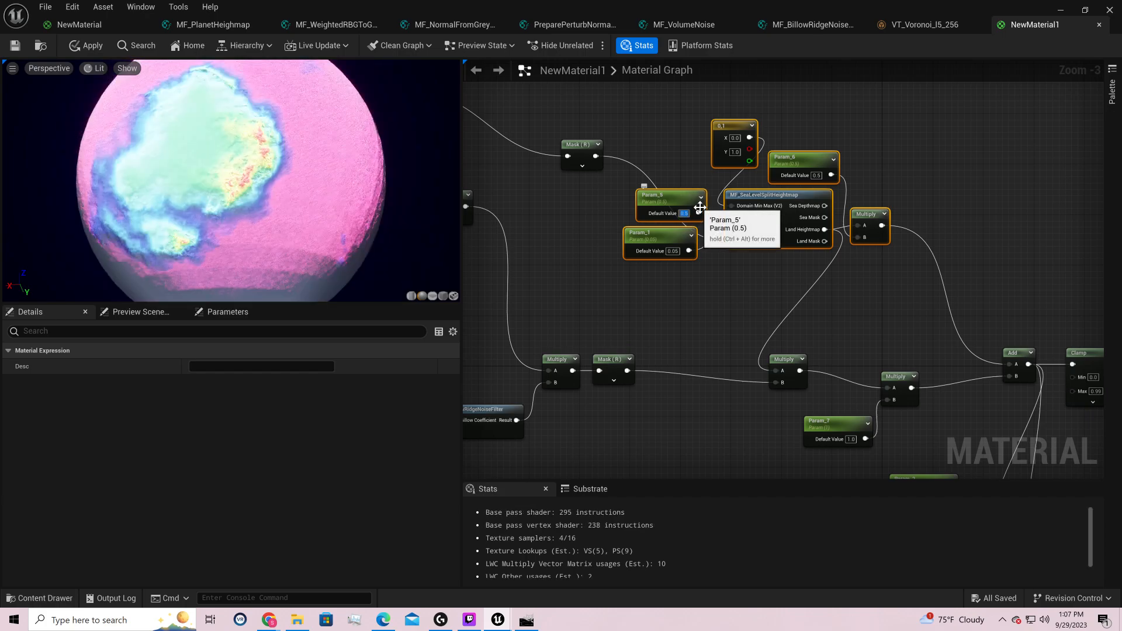
pyautogui.write('0.25')
pyautogui.press('Return')
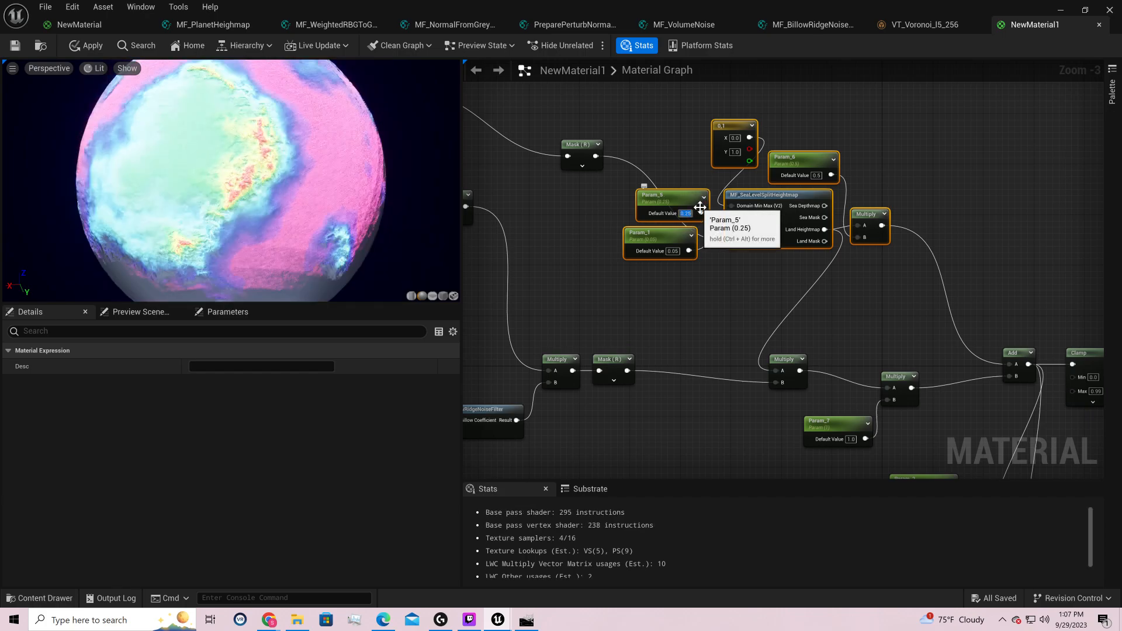
pyautogui.write('0.1')
pyautogui.press('Return')
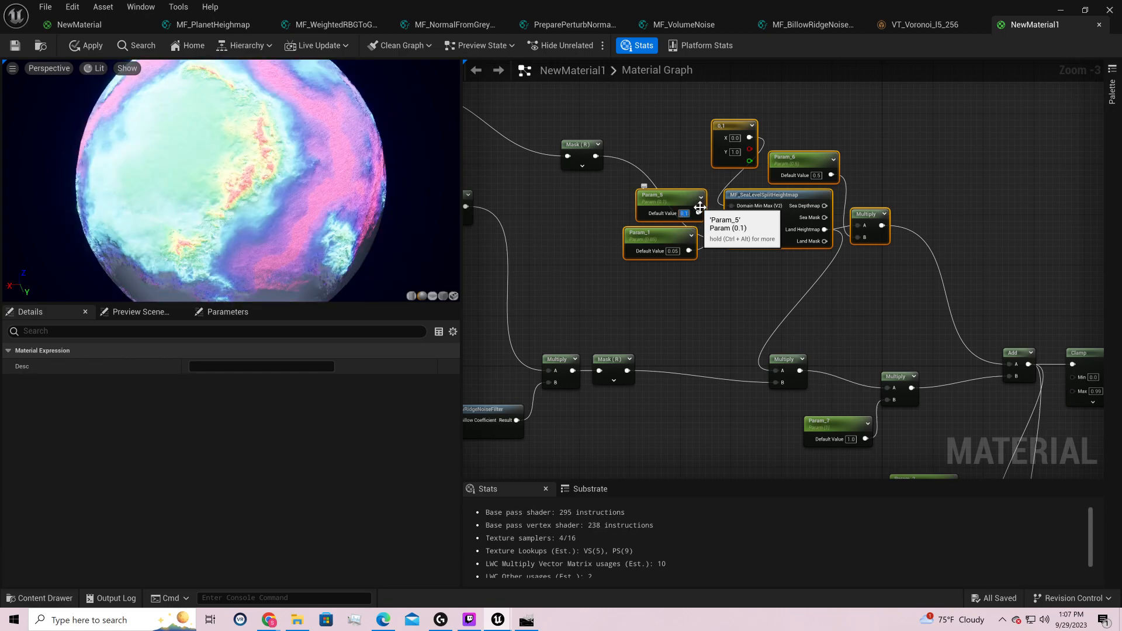
pyautogui.write('0')
pyautogui.press('Return')
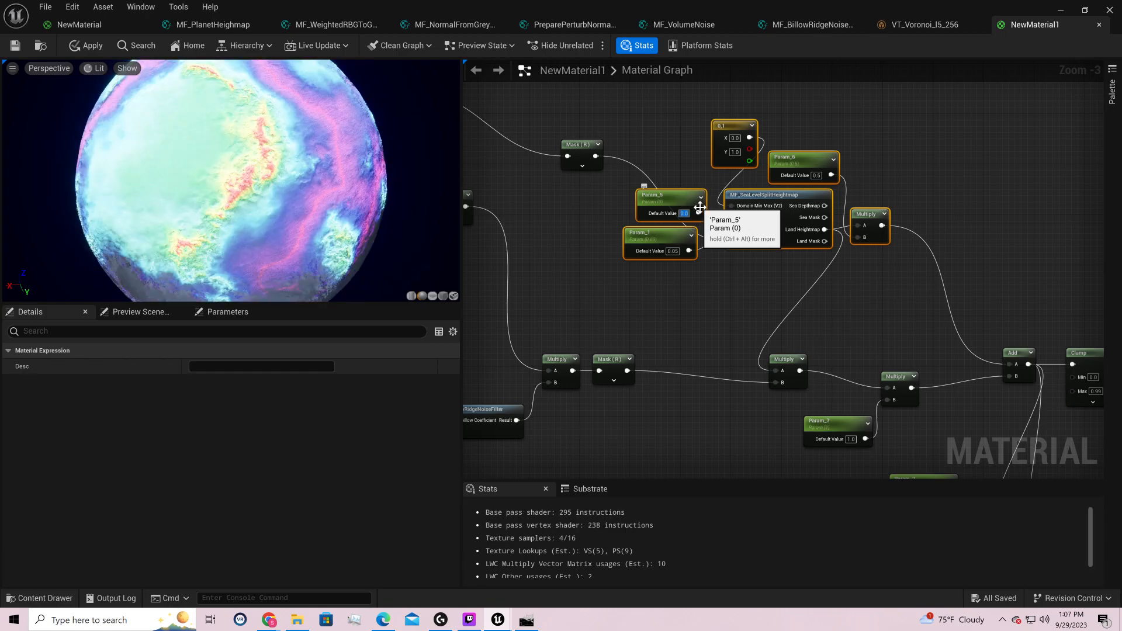
pyautogui.moveTo(317, 222); pyautogui.dragTo(398, 107)
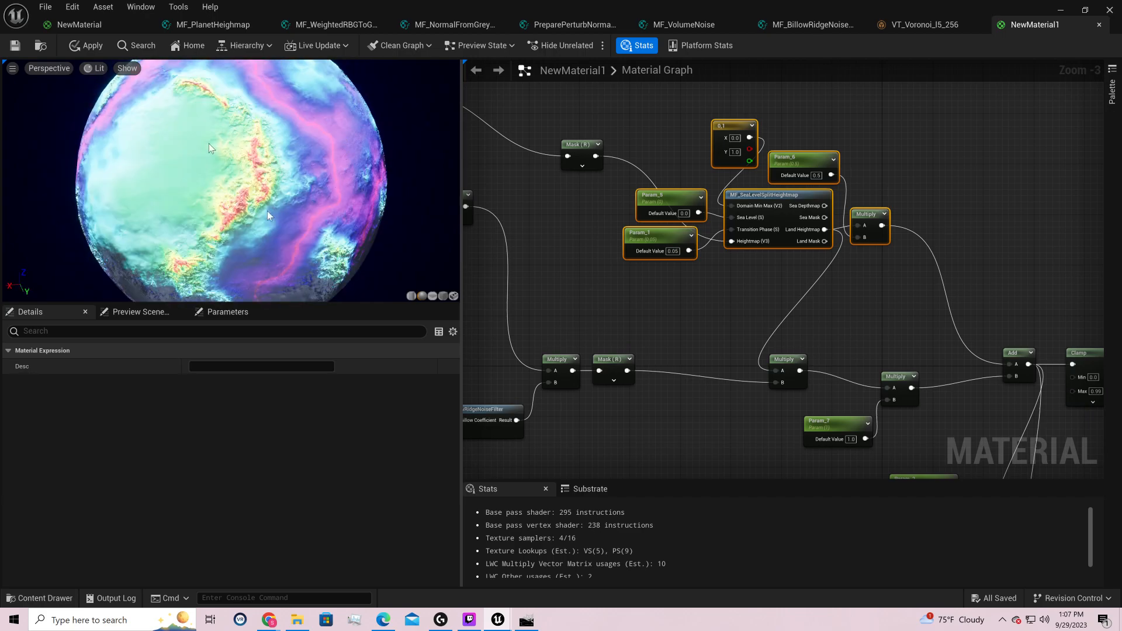
pyautogui.moveTo(192, 187); pyautogui.dragTo(457, 221)
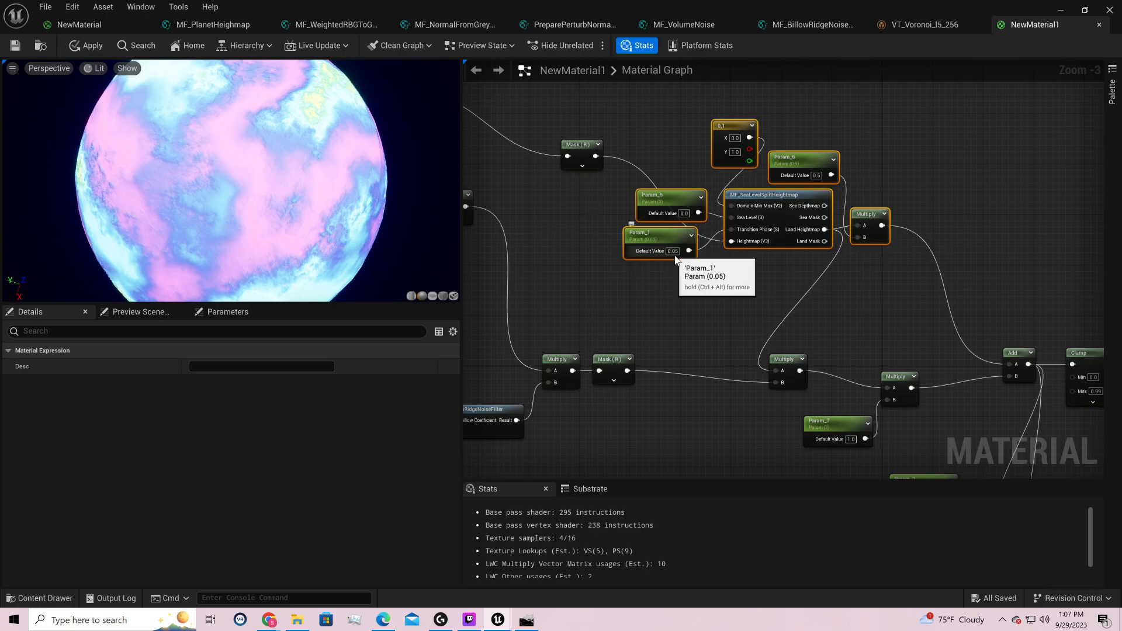
pyautogui.write('0')
pyautogui.press('Return')
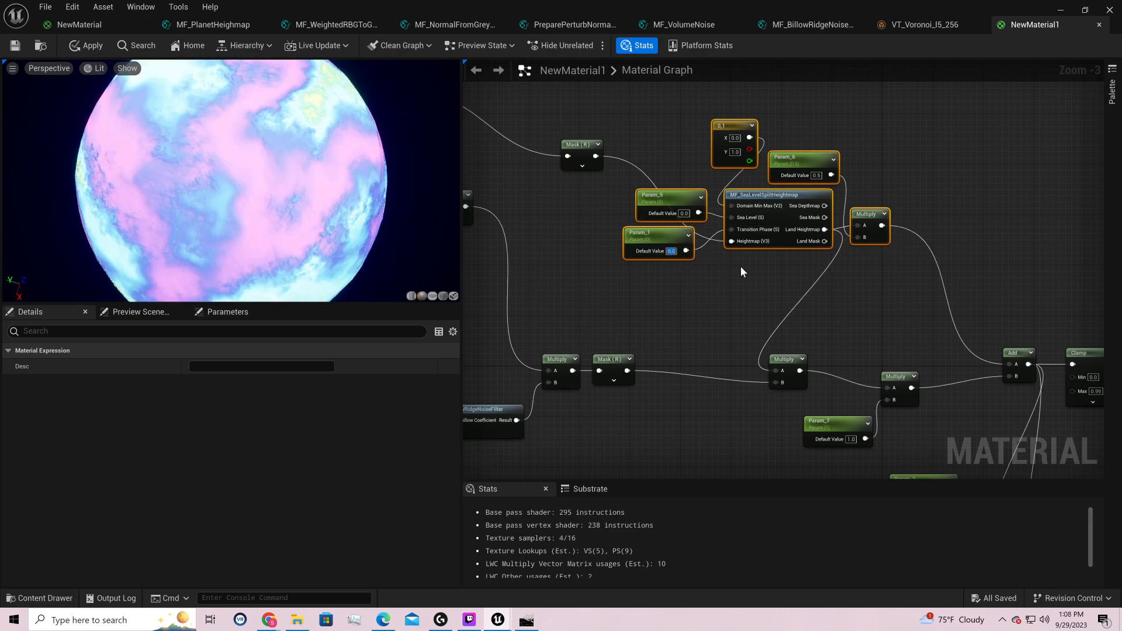
# - Set Param_5's default value to 0.3 and Param_1's default value to 0.05
pyautogui.click(683, 214)
pyautogui.write('0.3')
pyautogui.press('Return')
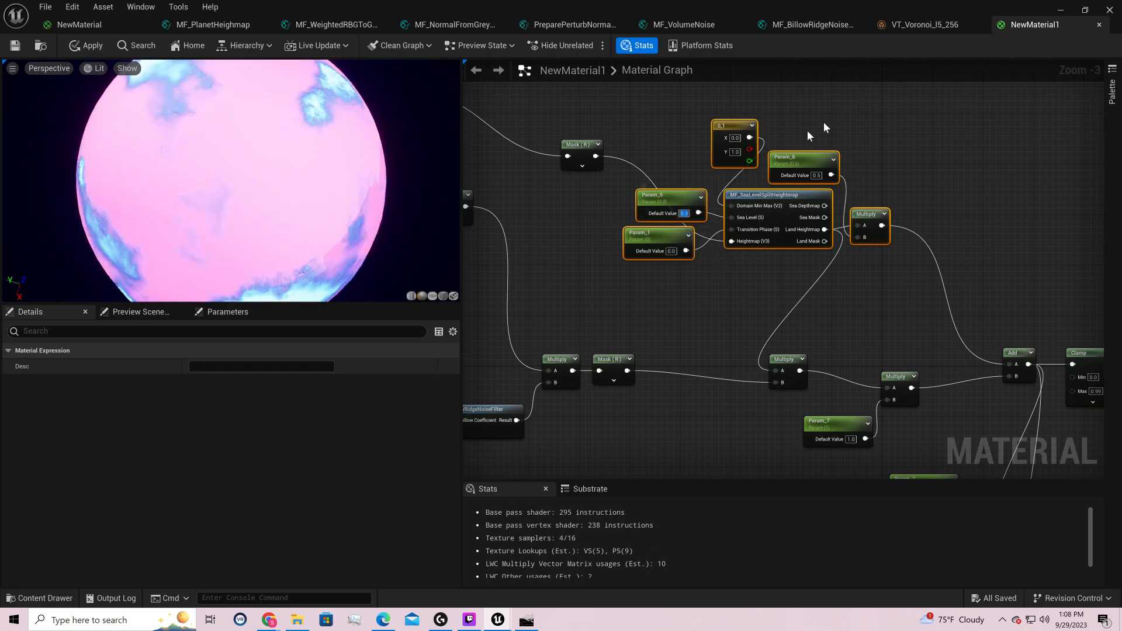
pyautogui.click(673, 252)
pyautogui.write('0.05')
pyautogui.press('Return')
pyautogui.moveTo(244, 91); pyautogui.dragTo(236, 65)
# - Move the Multiply fed by Land Heightmap and the lower Mask (R), and the Multiply following it, up and right
pyautogui.moveTo(789, 356); pyautogui.dragTo(822, 341)
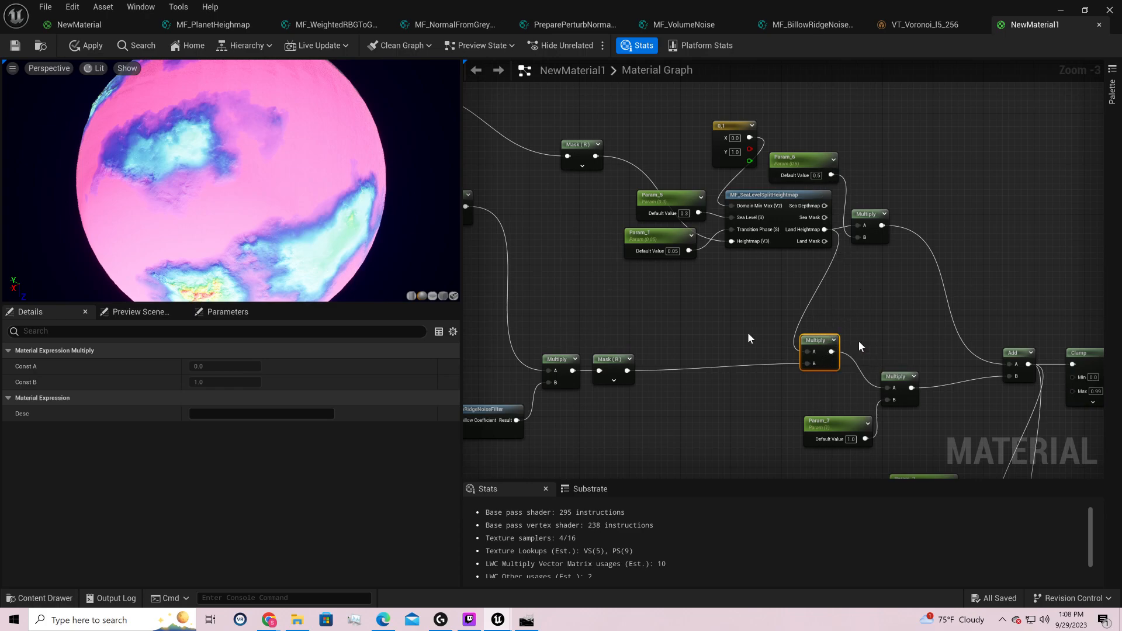
pyautogui.moveTo(221, 186)
pyautogui.mouseDown()
pyautogui.moveTo(201, 179)
pyautogui.moveTo(233, 184)
pyautogui.mouseUp()
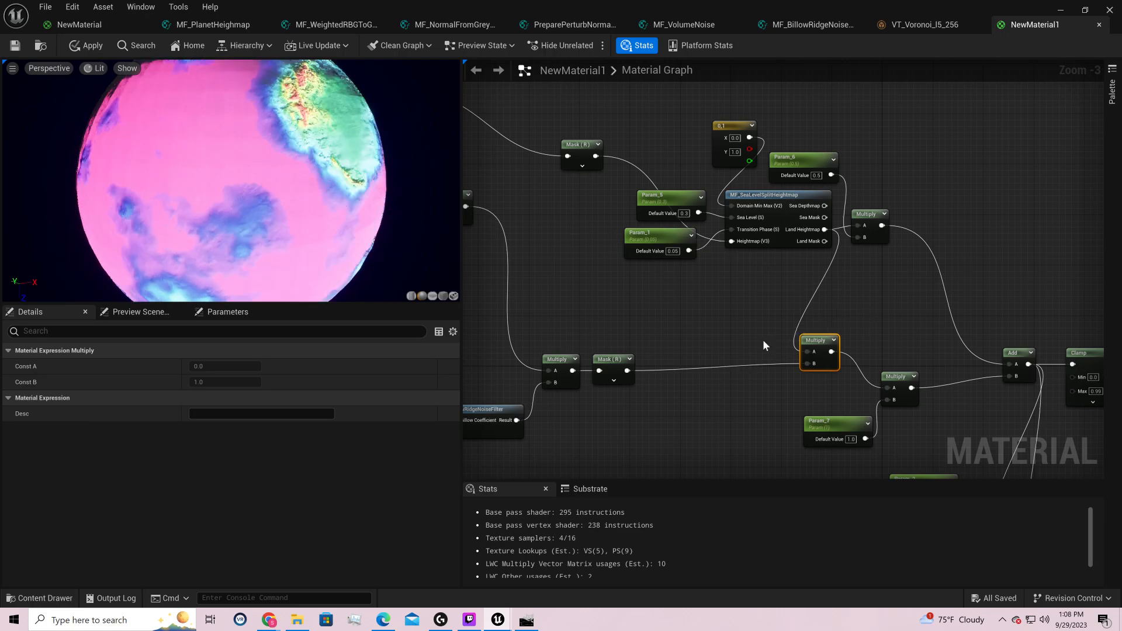
pyautogui.moveTo(827, 304); pyautogui.dragTo(709, 281, button='right')
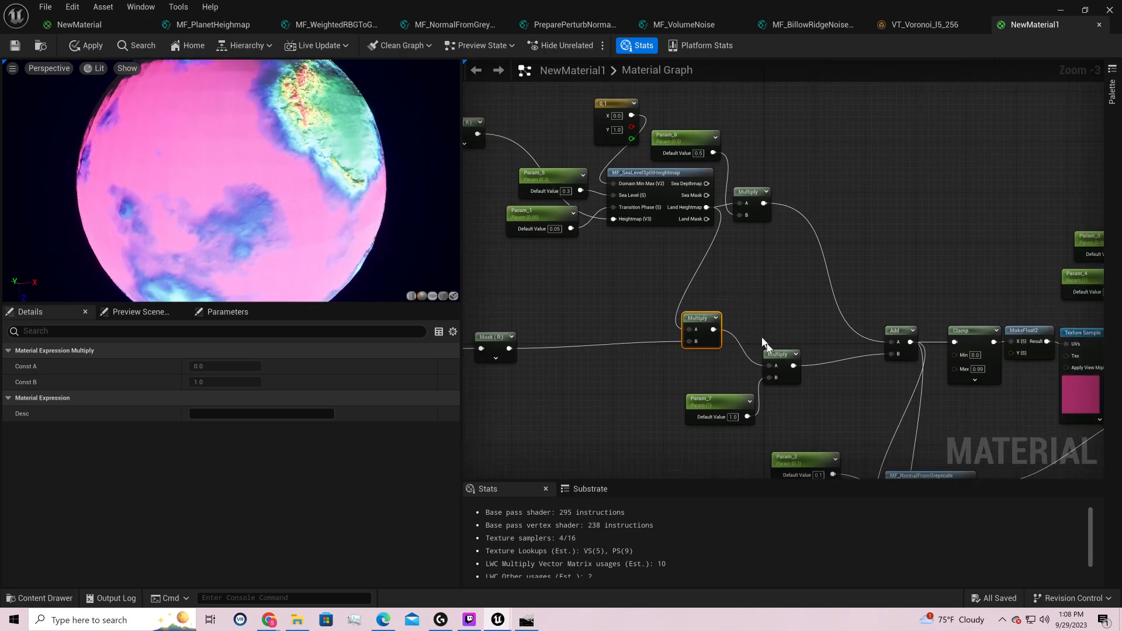
pyautogui.moveTo(771, 352); pyautogui.dragTo(791, 314)
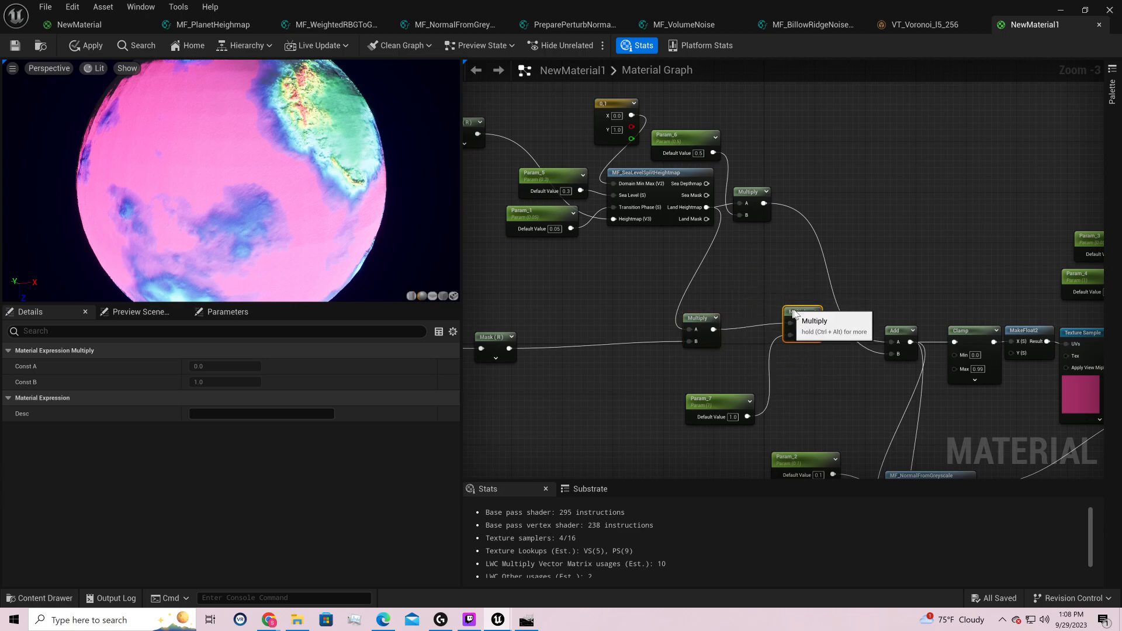
# - Try 0.75 and settle on 0.5 as Param_7's default value
pyautogui.click(733, 416)
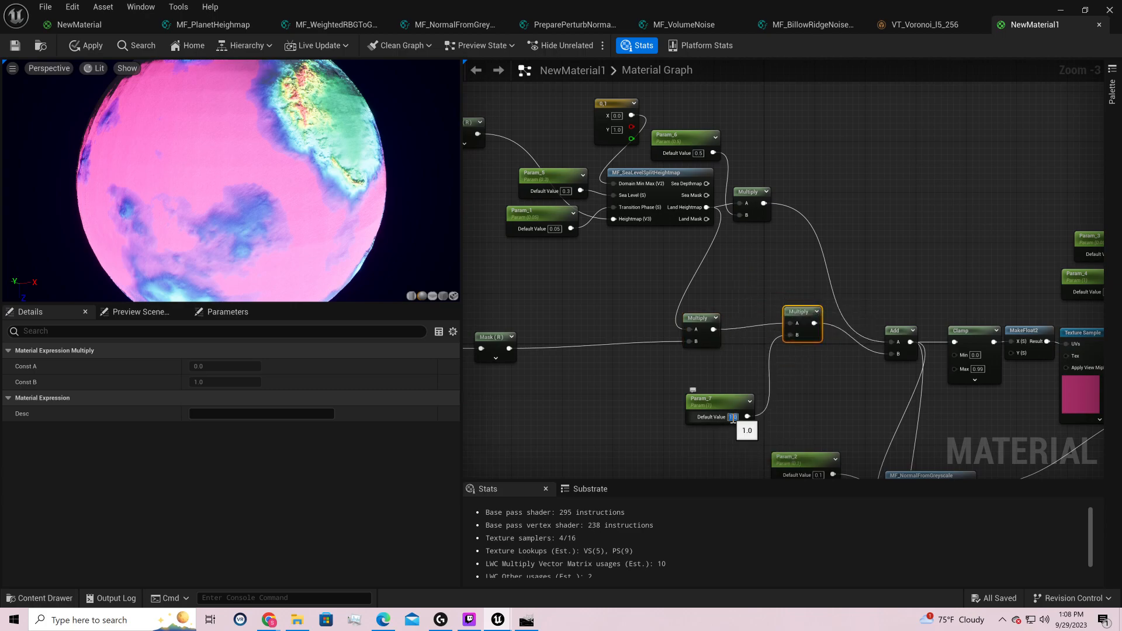
pyautogui.write('0.75')
pyautogui.press('Return')
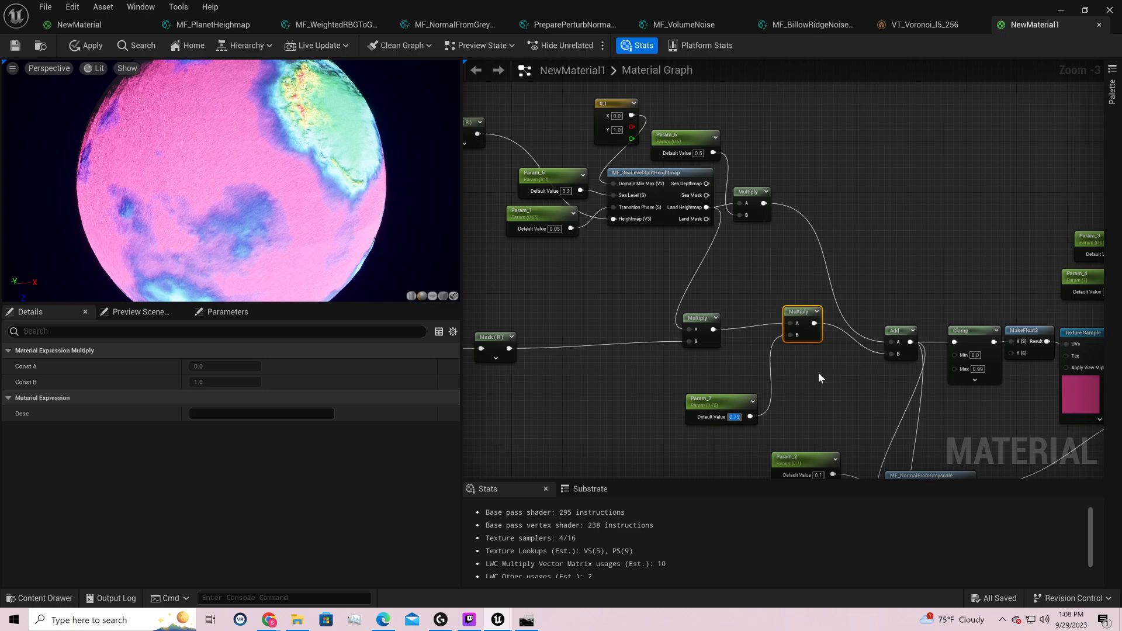
pyautogui.write('0.5')
pyautogui.press('Return')
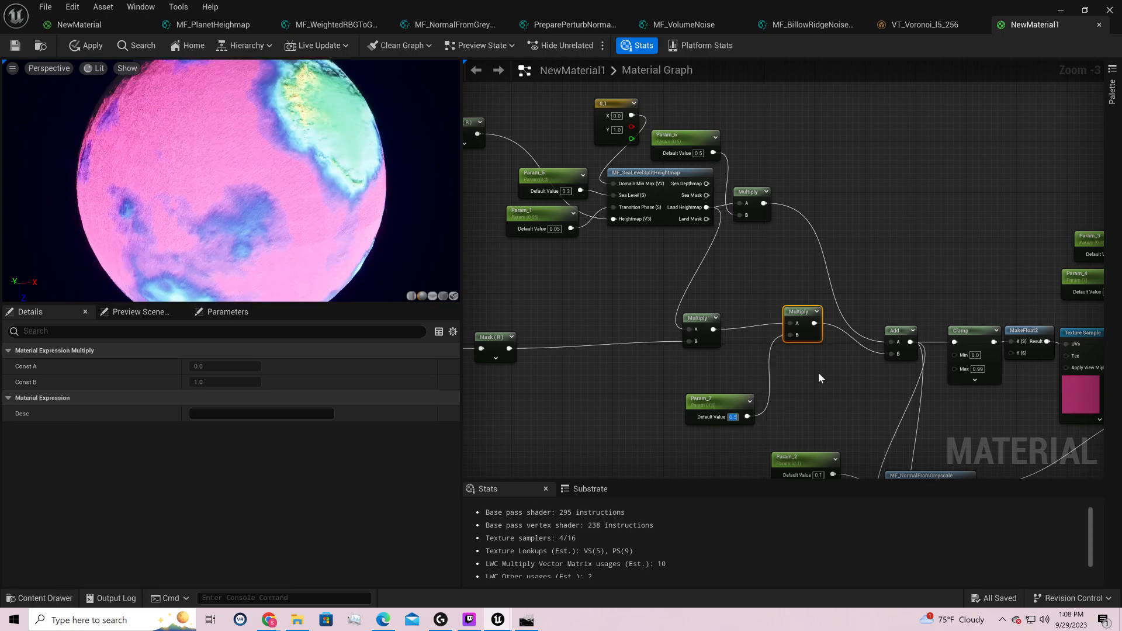
# - Try Param_7 at a default value of 2 and undo the change
pyautogui.write('2')
pyautogui.press('Return')
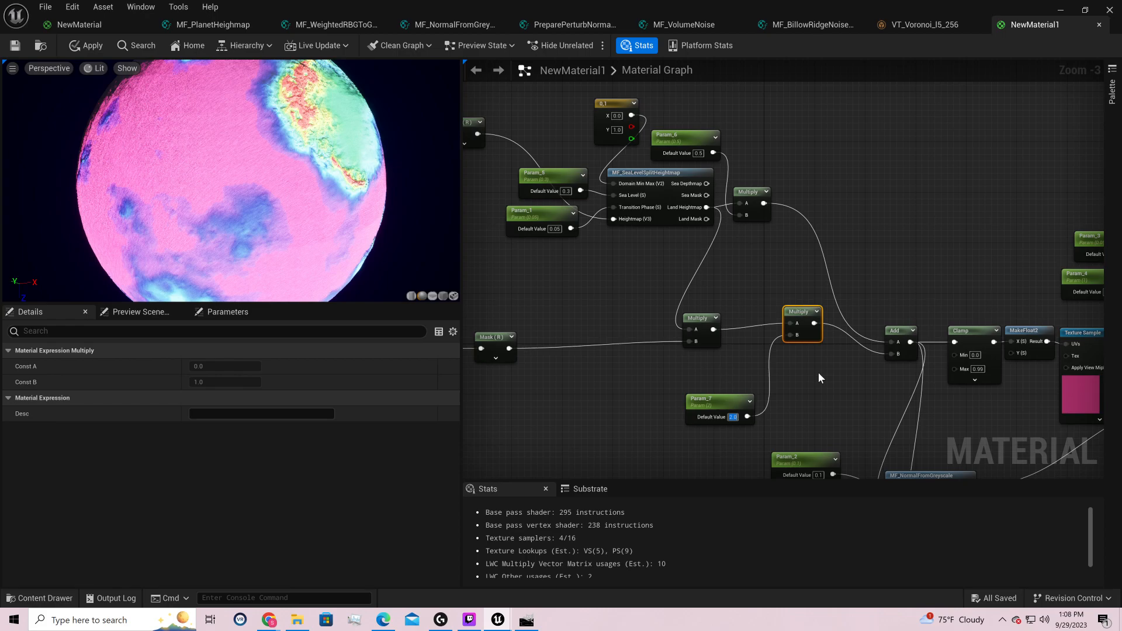
pyautogui.hotkey('ctrl', 'z')
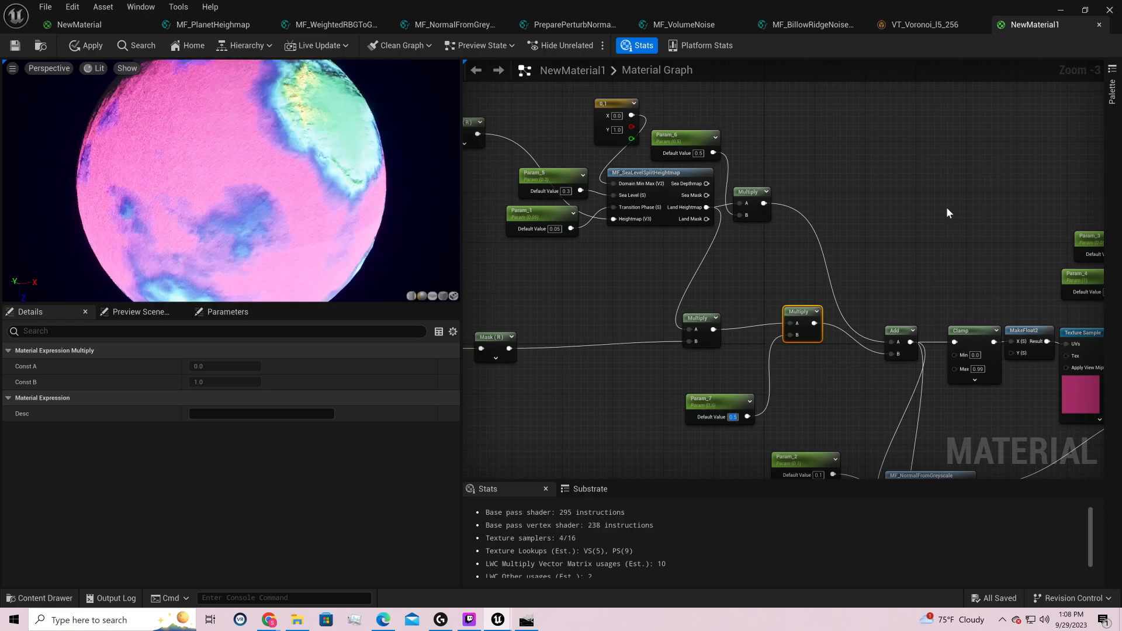
# - Move the Add node up beside the Multiply after MF_SeaLevelSplitHeightmap and preview it in Unlit mode
pyautogui.moveTo(947, 211); pyautogui.dragTo(845, 220, button='right')
pyautogui.moveTo(794, 344); pyautogui.dragTo(762, 226)
pyautogui.rightClick(762, 226)
pyautogui.click(801, 253)
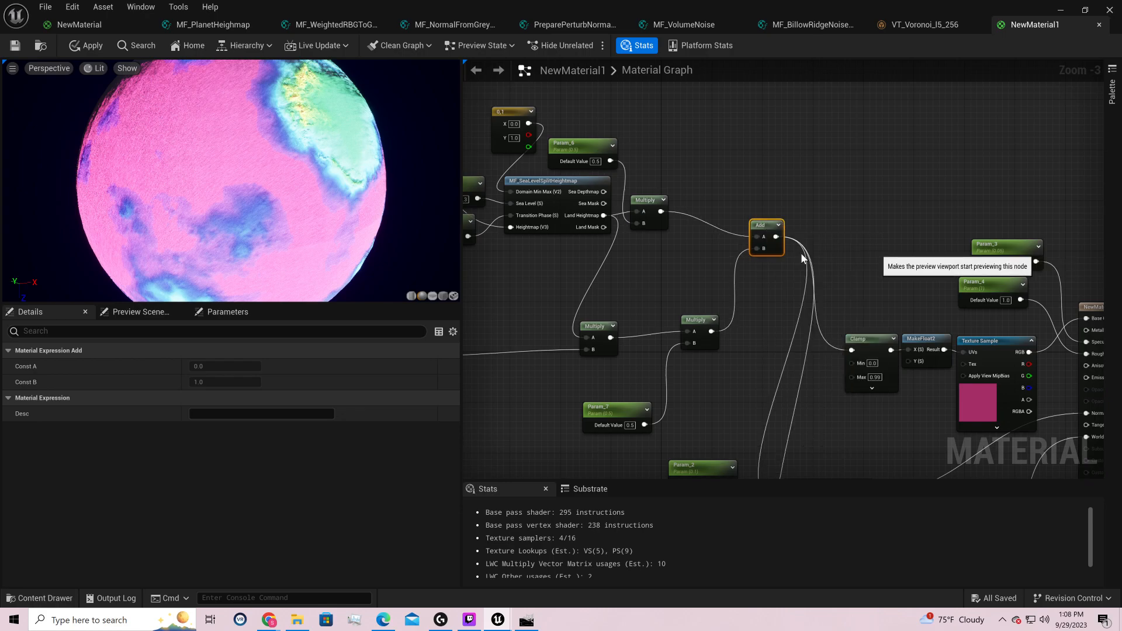
pyautogui.moveTo(331, 166); pyautogui.dragTo(526, 186)
pyautogui.click(96, 69)
pyautogui.click(117, 115)
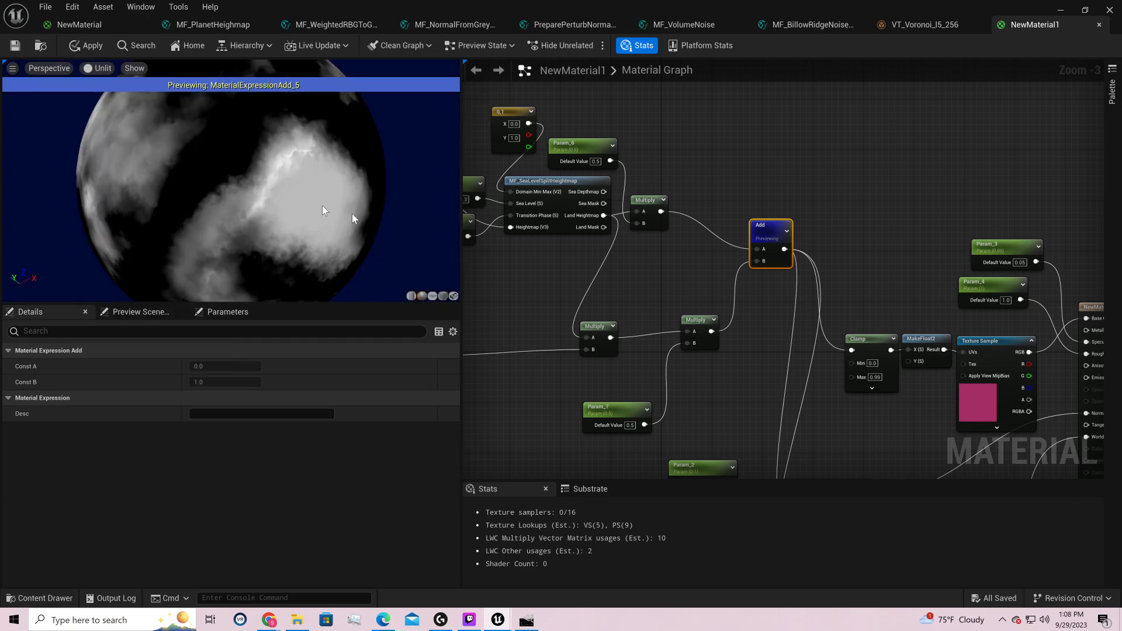
# - Examine the Add node's combined height output from several sides of the planet
pyautogui.moveTo(327, 181); pyautogui.dragTo(88, 186)
pyautogui.moveTo(234, 181); pyautogui.dragTo(163, 183)
pyautogui.moveTo(233, 181); pyautogui.dragTo(93, 186)
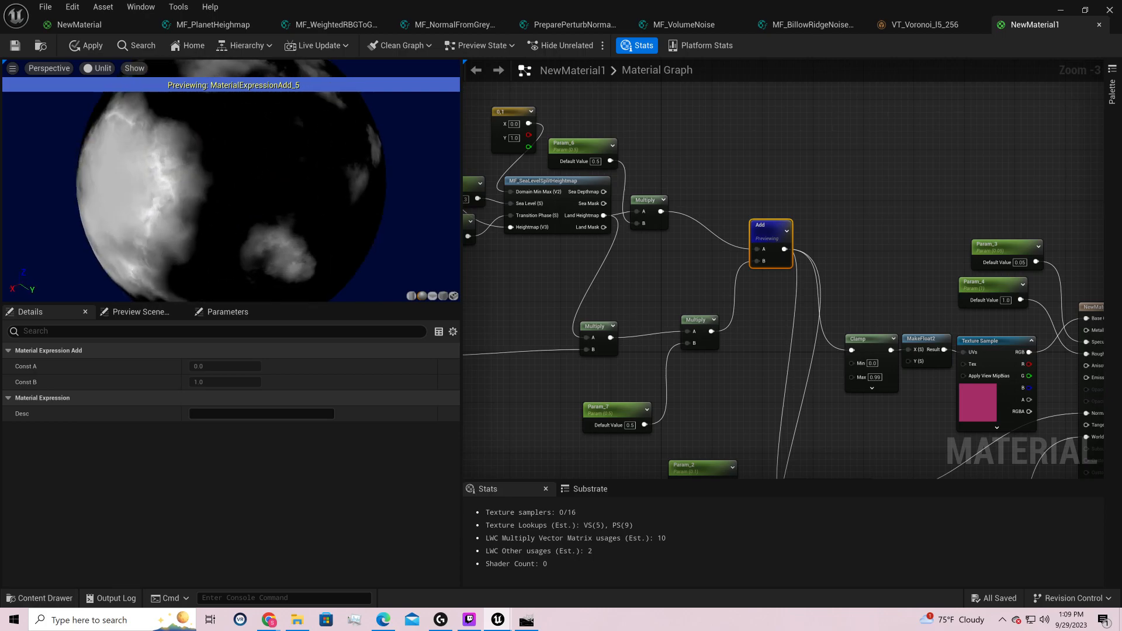
pyautogui.moveTo(234, 181); pyautogui.dragTo(199, 182)
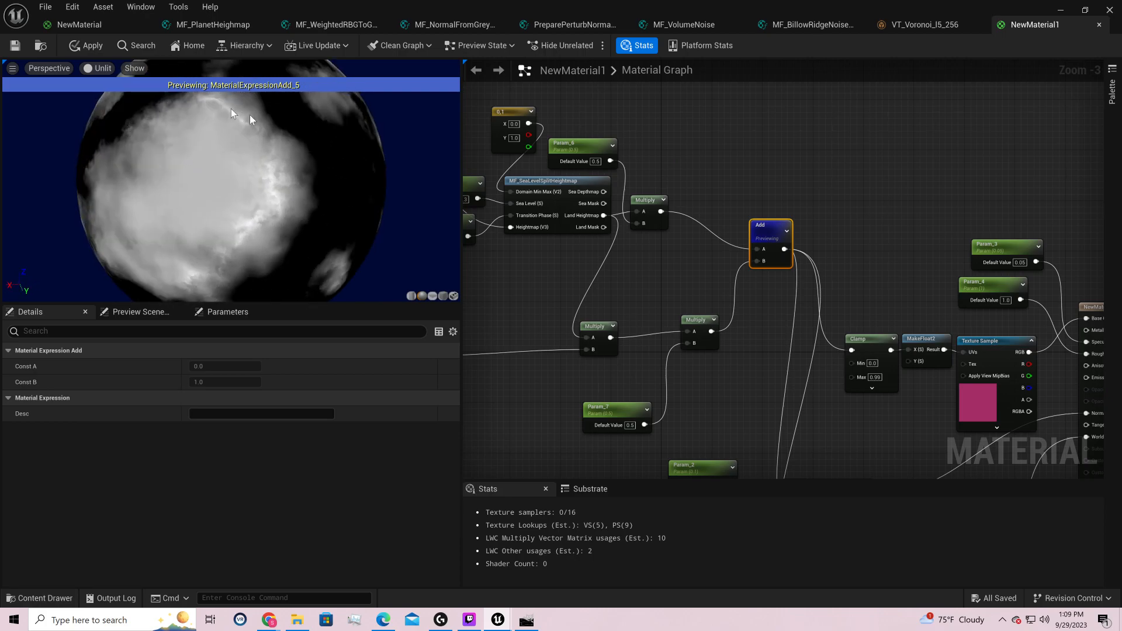
pyautogui.moveTo(214, 277); pyautogui.dragTo(288, 166)
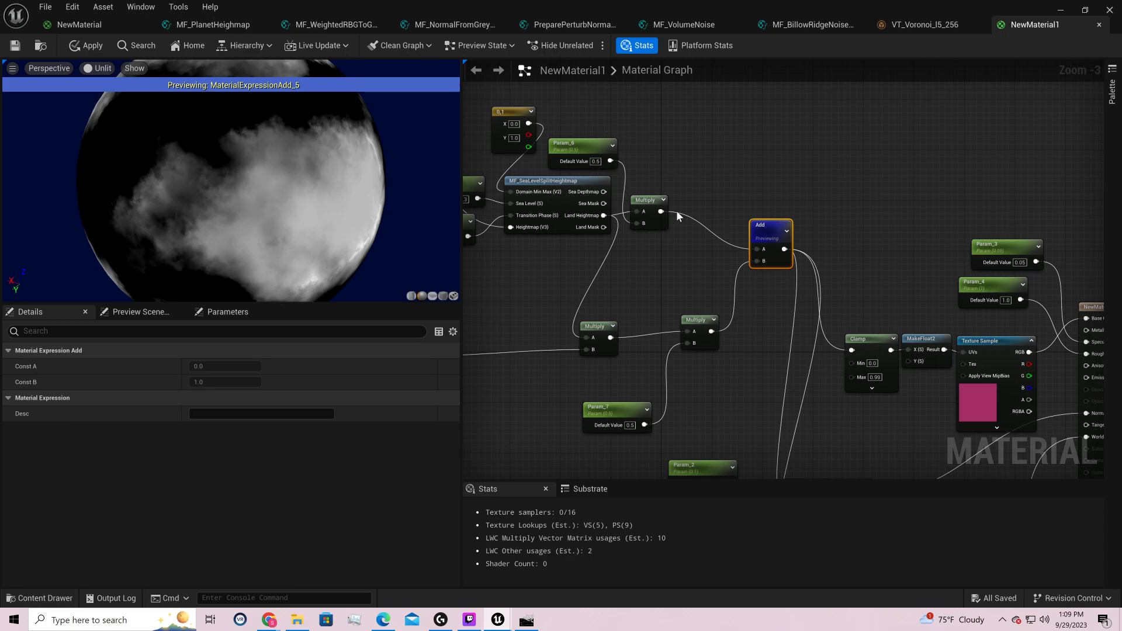
pyautogui.moveTo(407, 196); pyautogui.dragTo(278, 180)
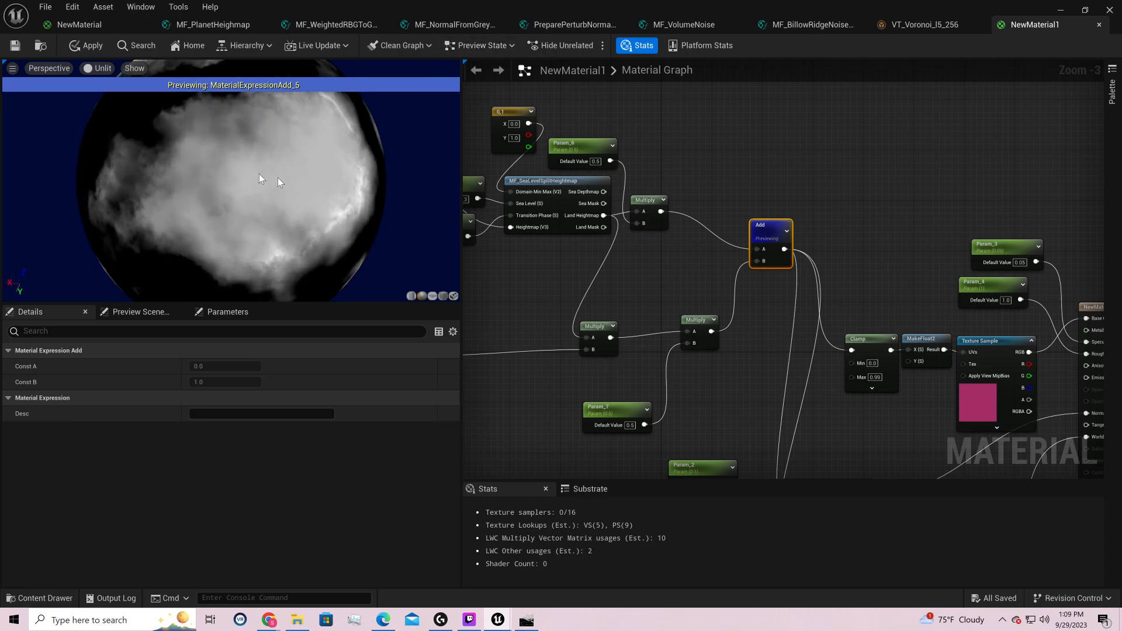
# - Move the upper Mask (R) closer to its MF_BillowRidgeNoiseFilter and feed the filter's result into a new BreakOutFloat3Components node
pyautogui.moveTo(776, 160); pyautogui.dragTo(1072, 202, button='right')
pyautogui.moveTo(632, 266); pyautogui.dragTo(1012, 391, button='right')
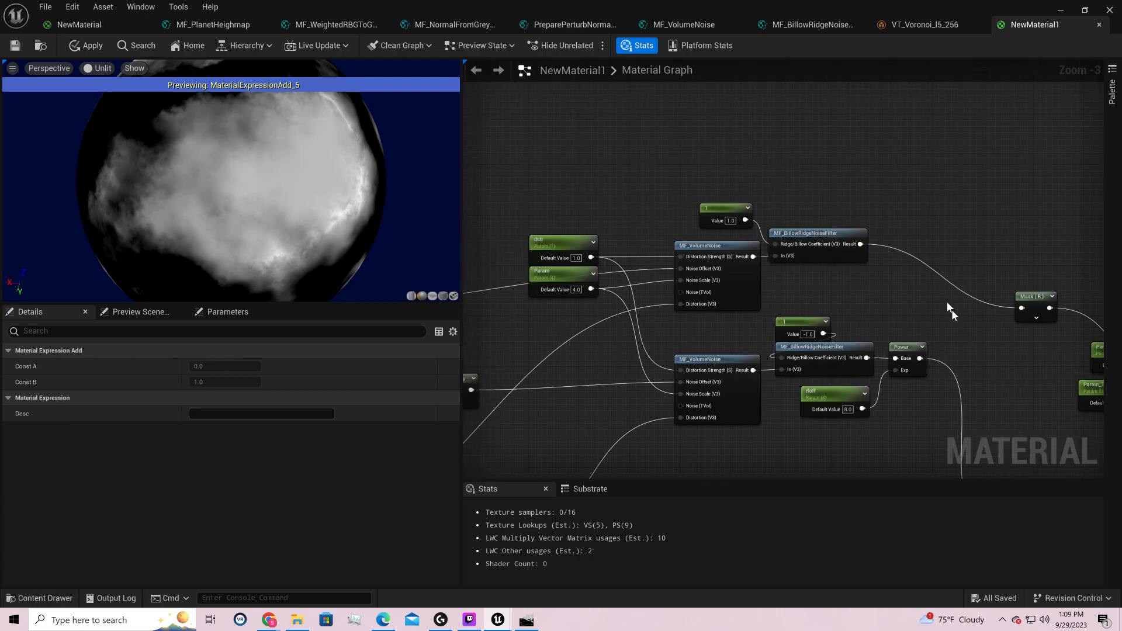
pyautogui.moveTo(1037, 298); pyautogui.dragTo(962, 245)
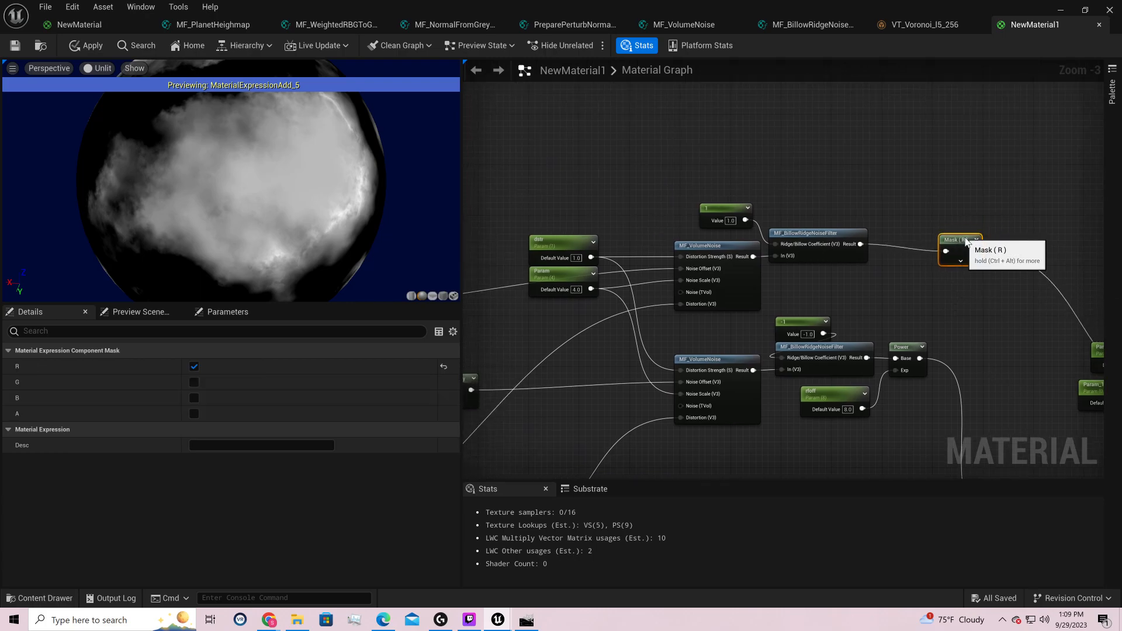
pyautogui.moveTo(861, 244); pyautogui.dragTo(895, 318)
pyautogui.write('breakout')
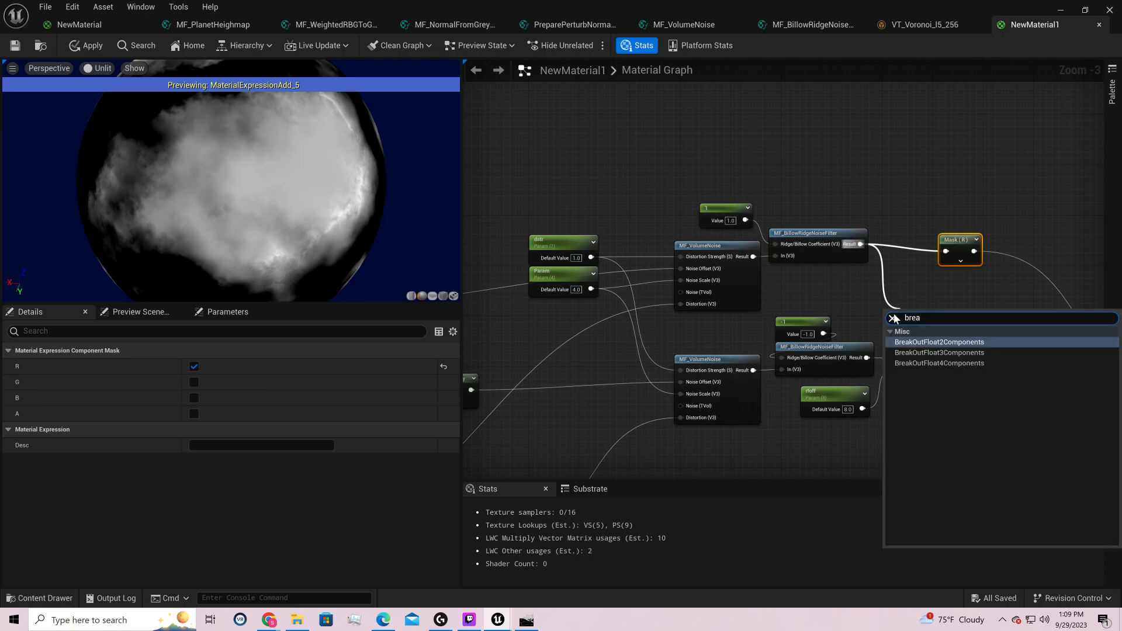
pyautogui.press('Return')
# - Multiply the R, G and B components together with two chained Multiply nodes and preview the last one
pyautogui.moveTo(940, 309); pyautogui.dragTo(1024, 363)
pyautogui.write('multiply')
pyautogui.press('Return')
pyautogui.write('multiply')
pyautogui.press('Return')
pyautogui.moveTo(962, 320); pyautogui.dragTo(1033, 383)
pyautogui.rightClick(1044, 358)
pyautogui.click(1072, 380)
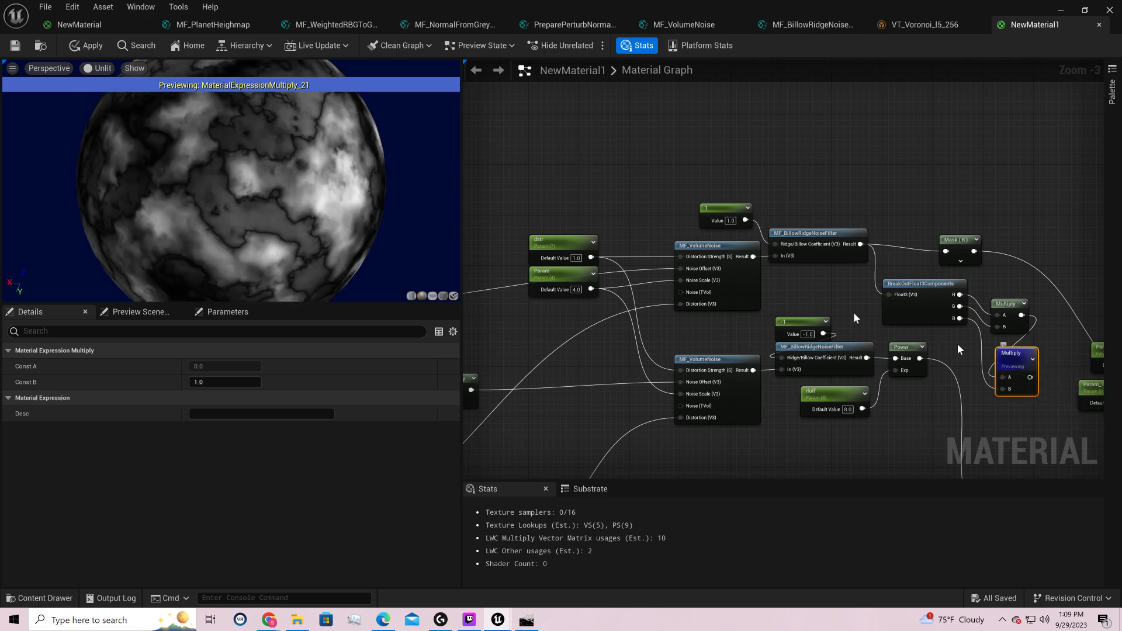
pyautogui.moveTo(336, 176); pyautogui.dragTo(325, 193)
# - Multiply MF_SeaLevelSplitHeightmap's Land Heightmap by the combined RGB product in a new Multiply node and preview it
pyautogui.moveTo(1018, 236); pyautogui.dragTo(759, 219, button='right')
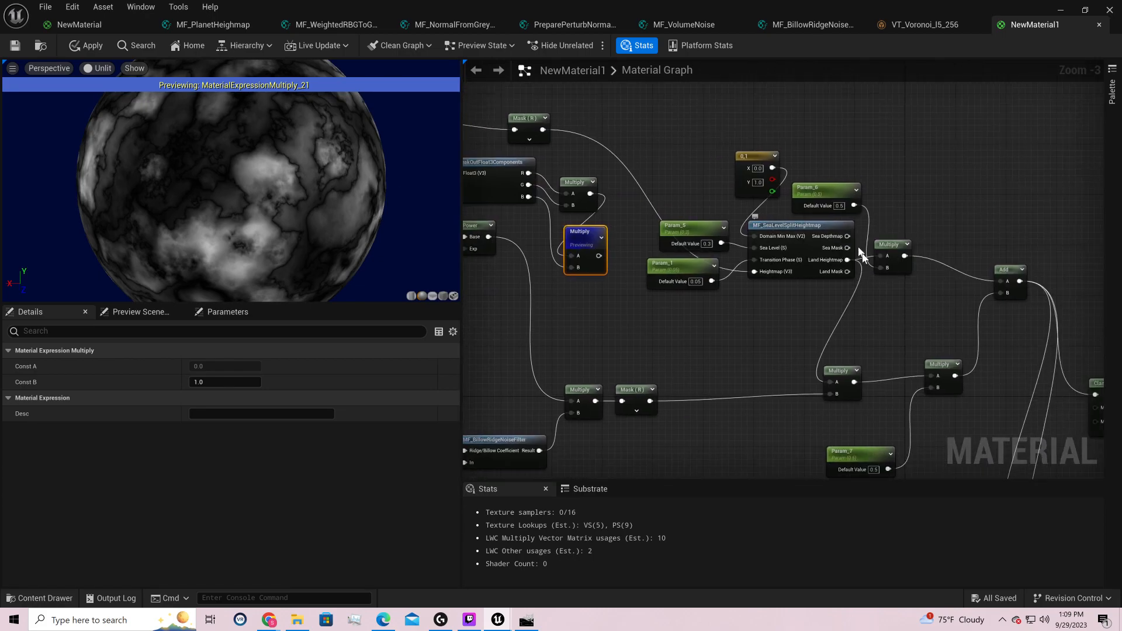
pyautogui.moveTo(848, 259); pyautogui.dragTo(653, 323)
pyautogui.write('*')
pyautogui.press('Return')
pyautogui.moveTo(599, 256); pyautogui.dragTo(662, 340)
pyautogui.rightClick(670, 329)
pyautogui.click(725, 350)
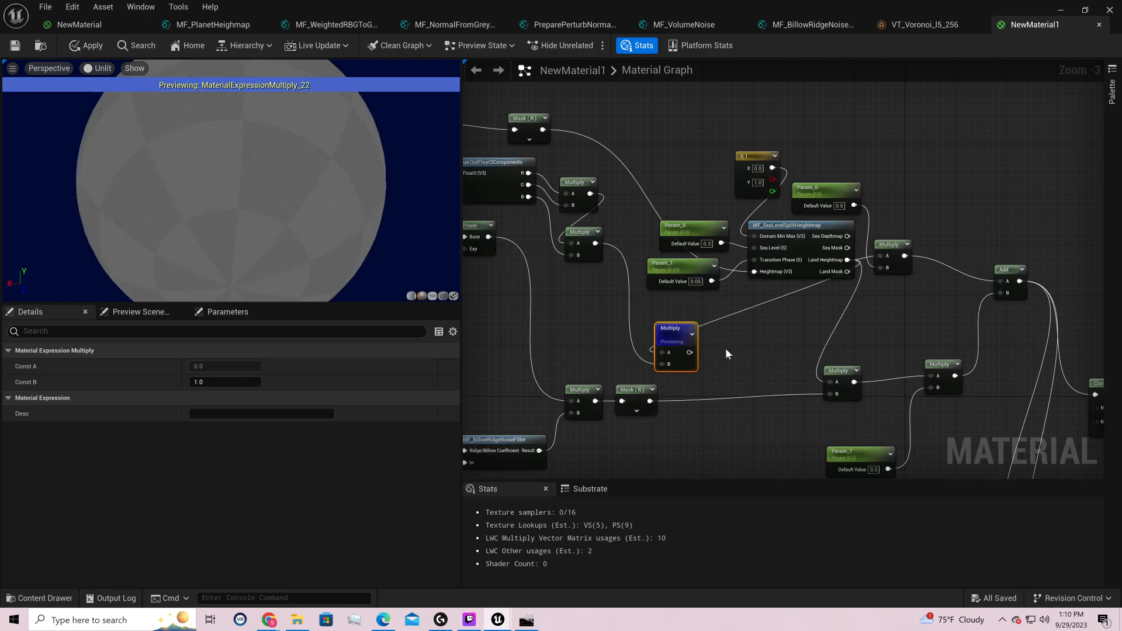
pyautogui.moveTo(278, 190); pyautogui.dragTo(232, 170)
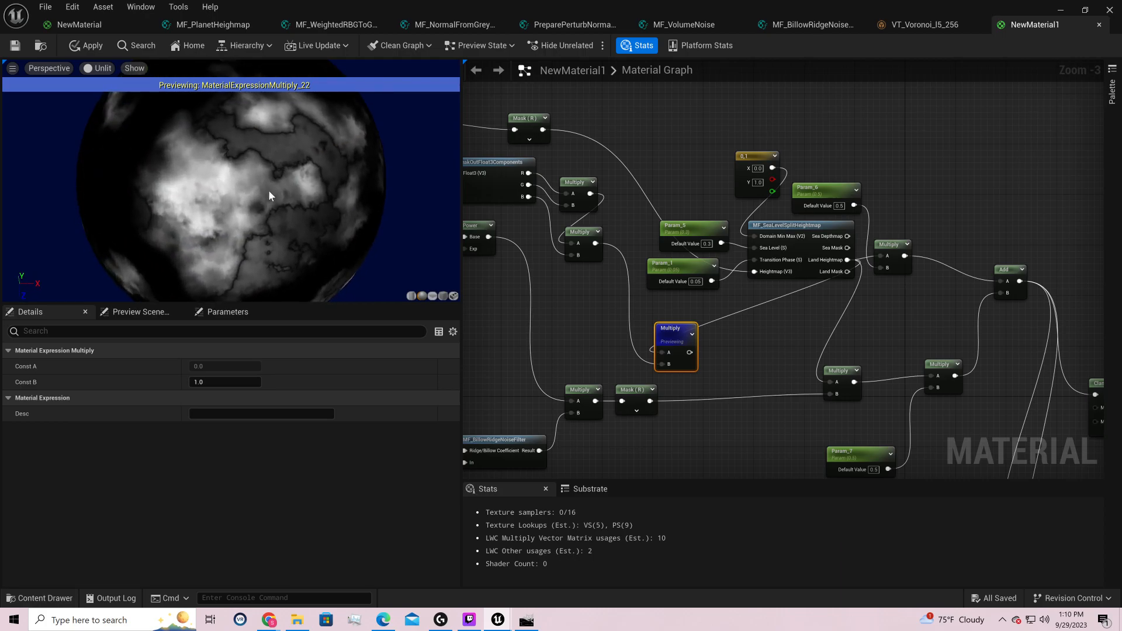
# - Move BreakOutFloat3Components and its two chained Multiply nodes down and right in the graph
pyautogui.moveTo(590, 270); pyautogui.dragTo(768, 218, button='right')
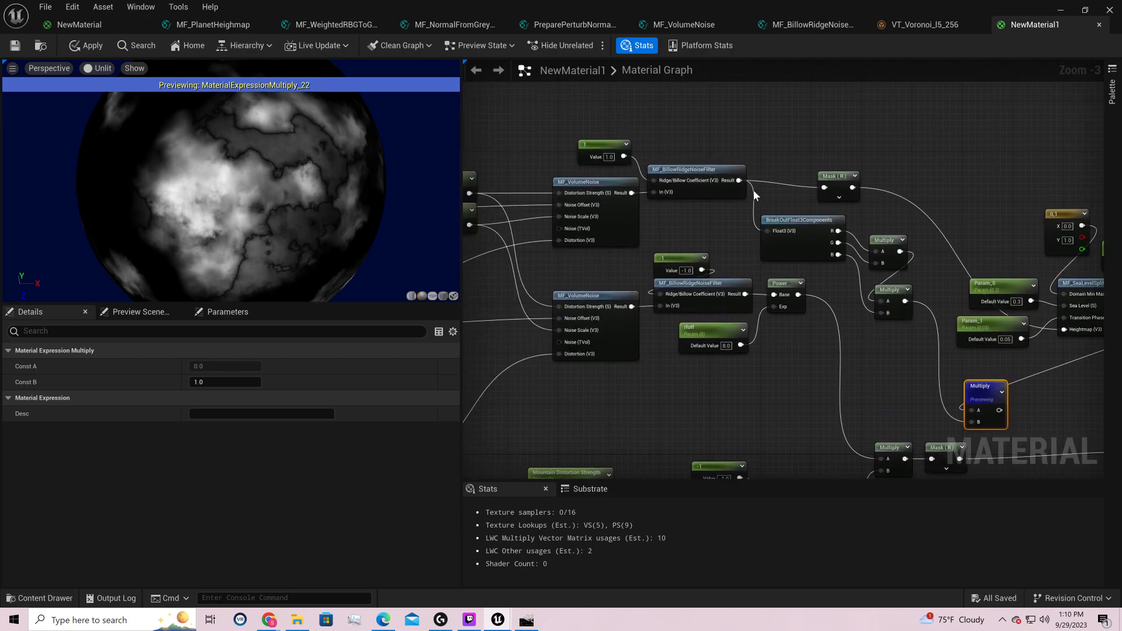
pyautogui.moveTo(791, 224); pyautogui.dragTo(947, 412)
# - Try feeding BreakOutFloat3Components from a new Absolute World Position node
pyautogui.moveTo(835, 362); pyautogui.dragTo(862, 234)
pyautogui.write('add')
pyautogui.press('Return')
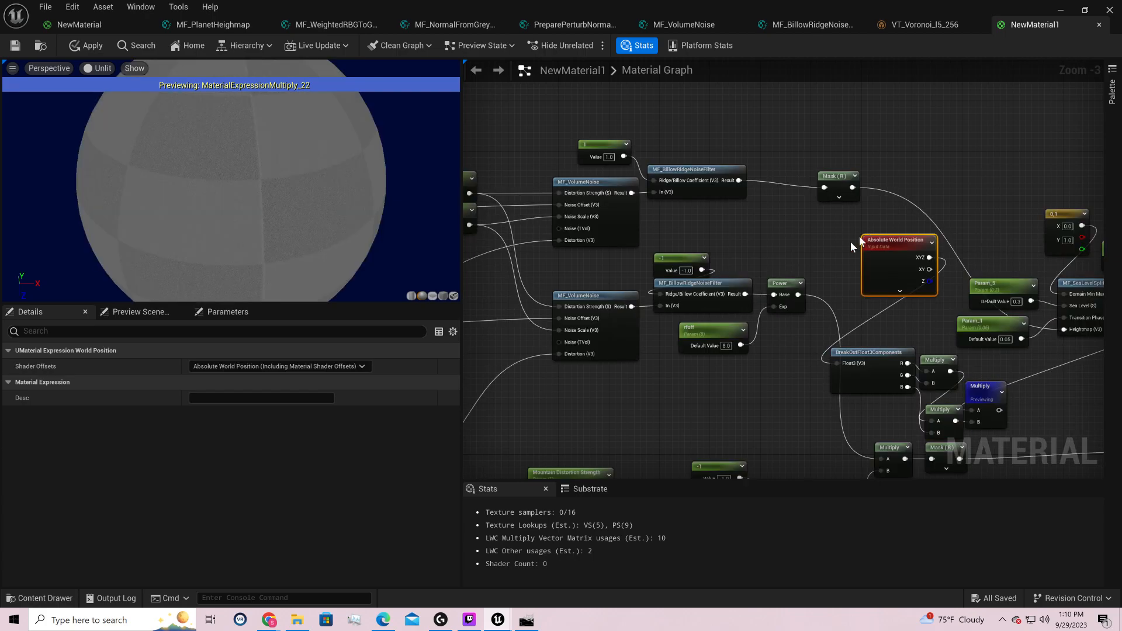
# - Insert a Power node between the upper MF_BillowRidgeNoiseFilter result and the BreakOutFloat3Components input
pyautogui.moveTo(738, 180); pyautogui.dragTo(793, 220)
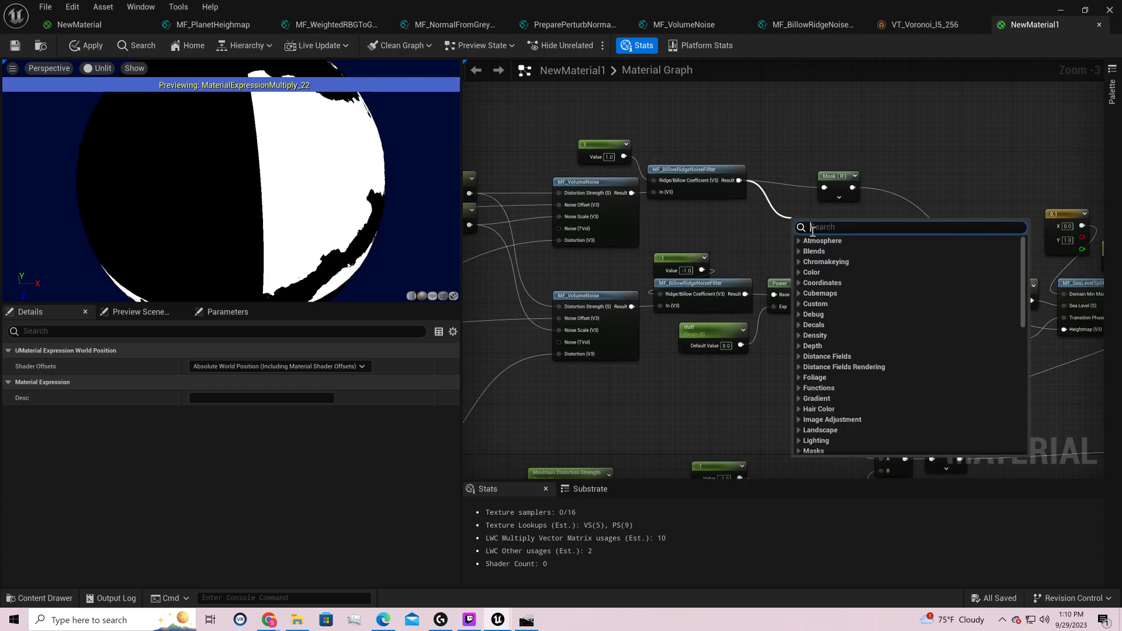
pyautogui.write('power')
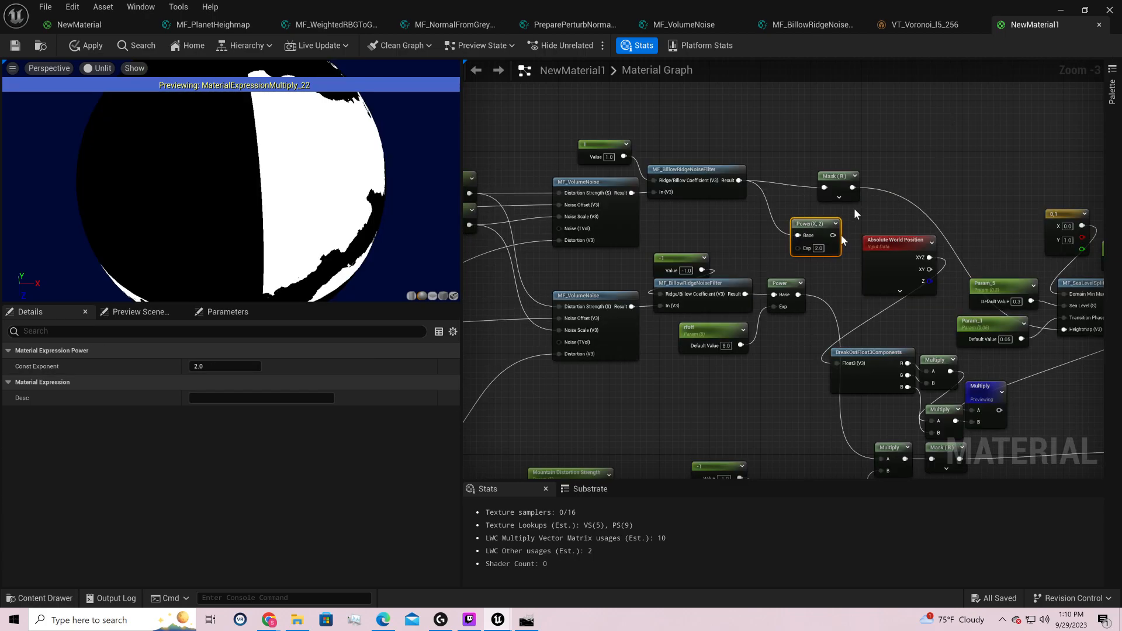
pyautogui.moveTo(833, 235); pyautogui.dragTo(841, 375)
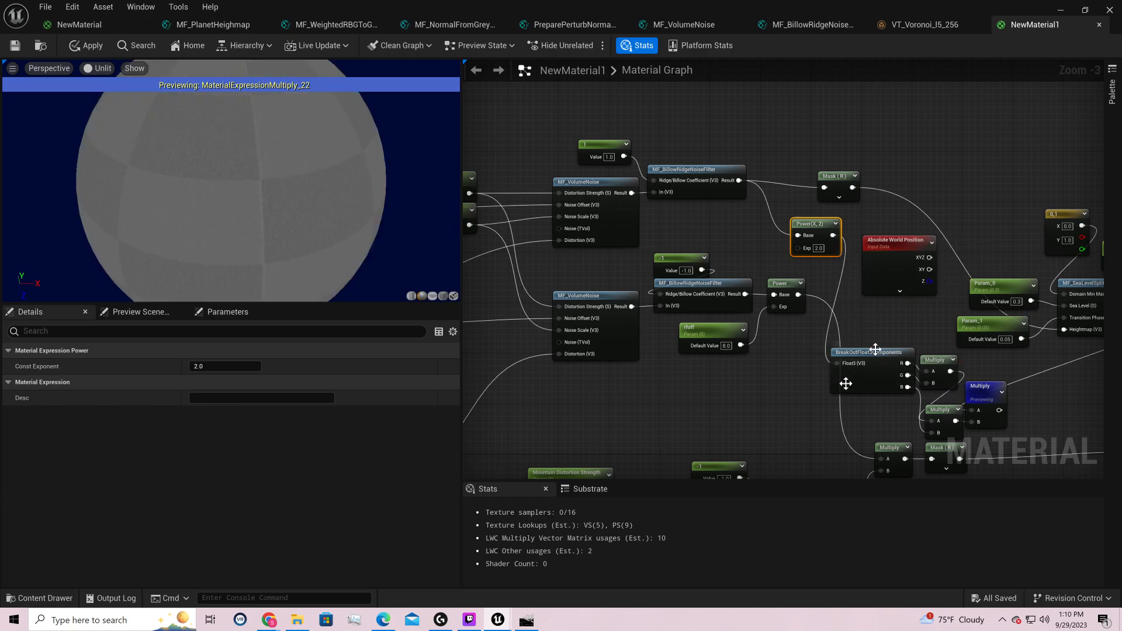
# - Set the exponent of the Power node feeding BreakOutFloat3Components to 4
pyautogui.click(818, 250)
pyautogui.write('4')
pyautogui.press('Return')
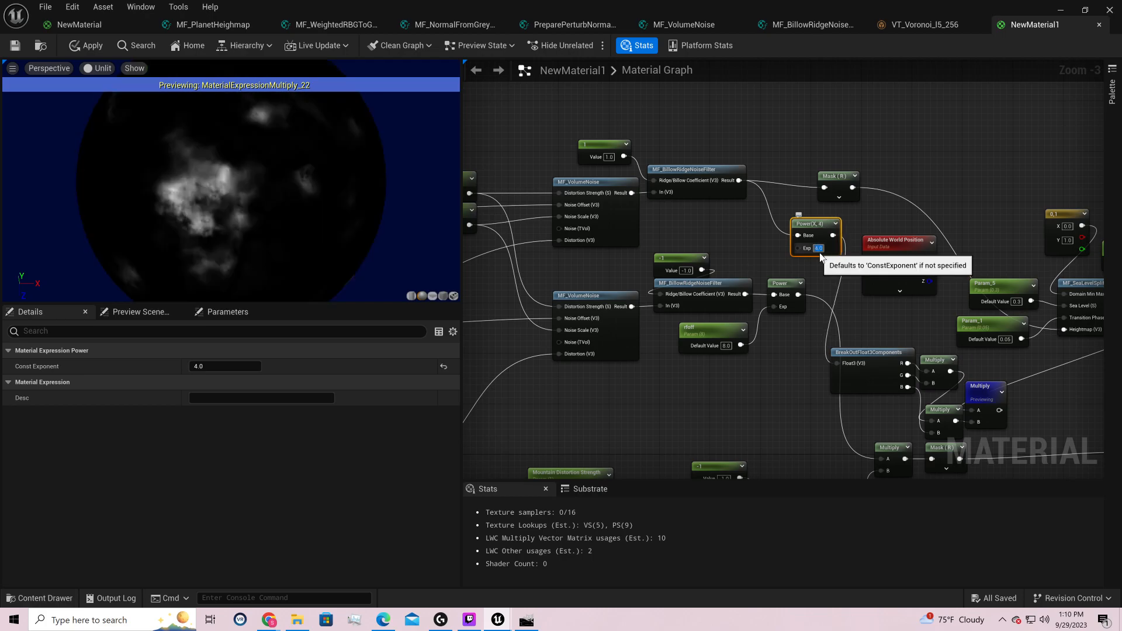
# - Shift the previewed Multiply node and the Multiply feeding it slightly right and up in the graph
pyautogui.moveTo(1059, 383); pyautogui.dragTo(825, 320, button='right')
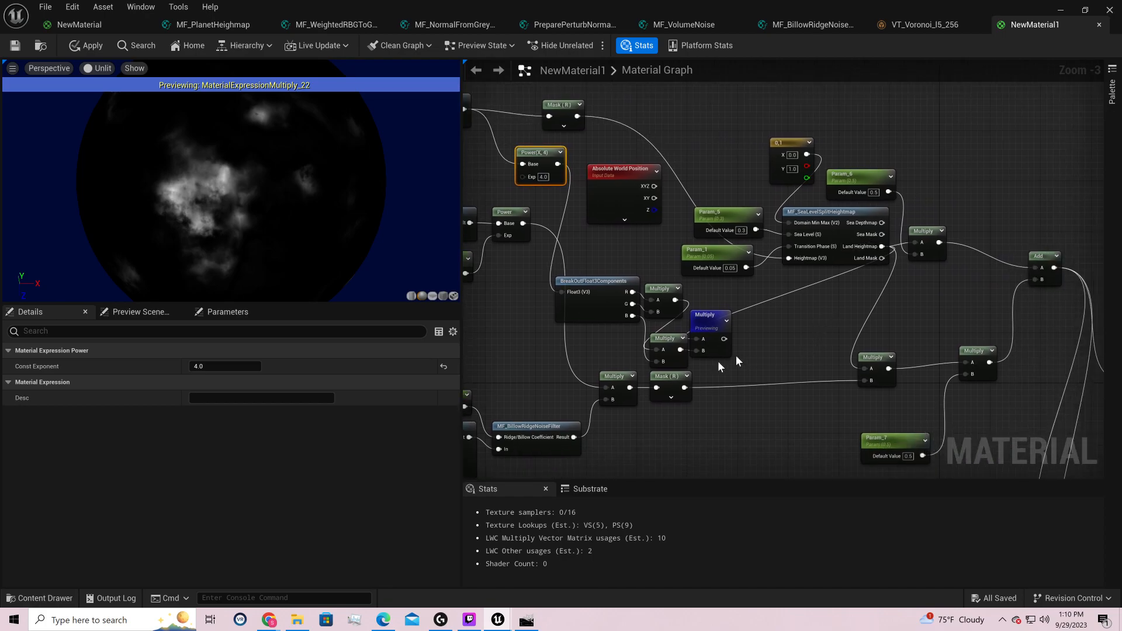
pyautogui.moveTo(738, 361); pyautogui.dragTo(788, 332, button='right')
pyautogui.moveTo(681, 304); pyautogui.dragTo(803, 298)
pyautogui.moveTo(905, 286); pyautogui.dragTo(679, 301, button='right')
# - Multiply the previewed land product by the lower Mask (R) result in a new Multiply node, and add a scalar parameter beside it
pyautogui.moveTo(586, 311); pyautogui.dragTo(666, 326)
pyautogui.write('*')
pyautogui.press('Return')
pyautogui.write('scalar')
pyautogui.press('Return')
pyautogui.moveTo(696, 269); pyautogui.dragTo(602, 431)
pyautogui.moveTo(602, 363); pyautogui.dragTo(857, 208, button='right')
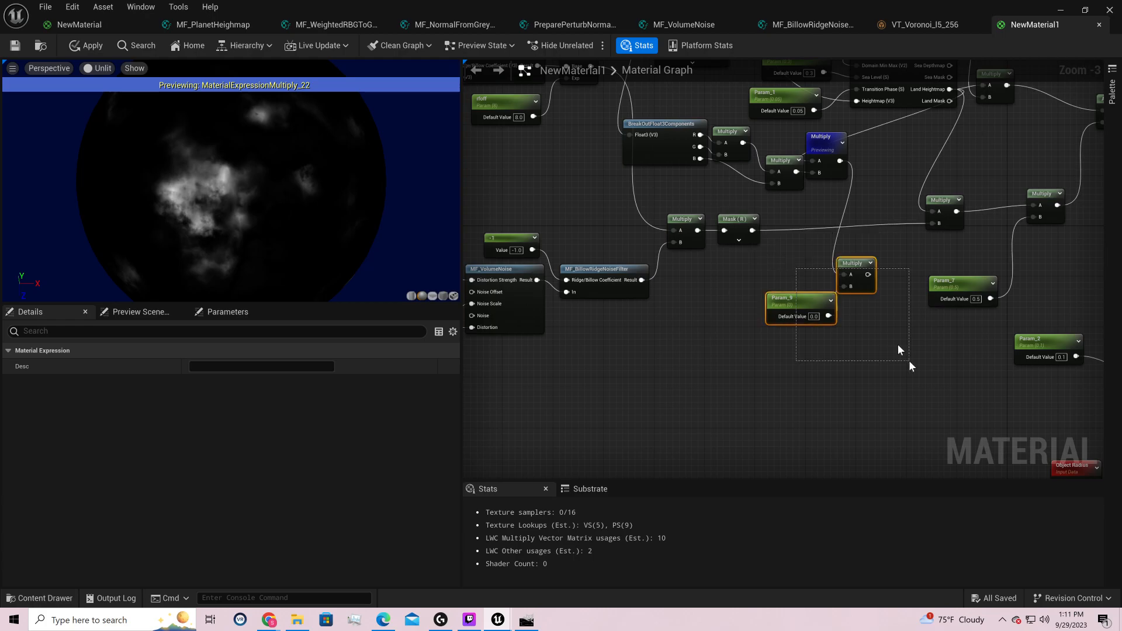
pyautogui.moveTo(750, 230); pyautogui.dragTo(808, 265)
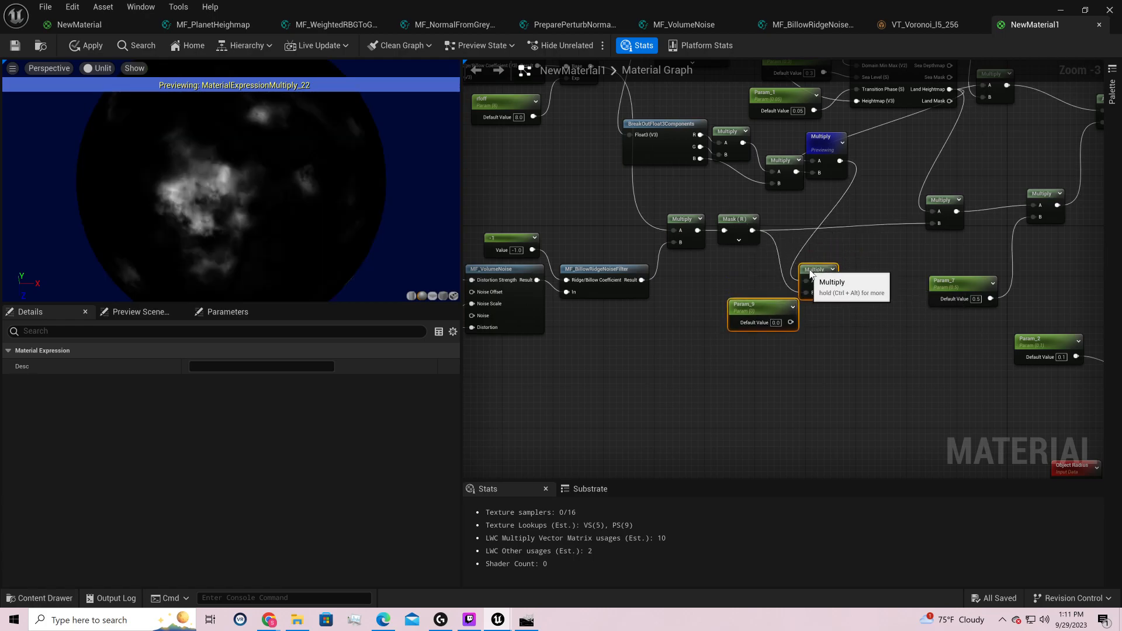
# - Move Param_9 down and use it to scale the masked land product in another new Multiply node
pyautogui.click(773, 316)
pyautogui.moveTo(774, 315); pyautogui.dragTo(769, 362)
pyautogui.moveTo(830, 280); pyautogui.dragTo(854, 285)
pyautogui.write('multiply')
pyautogui.press('Return')
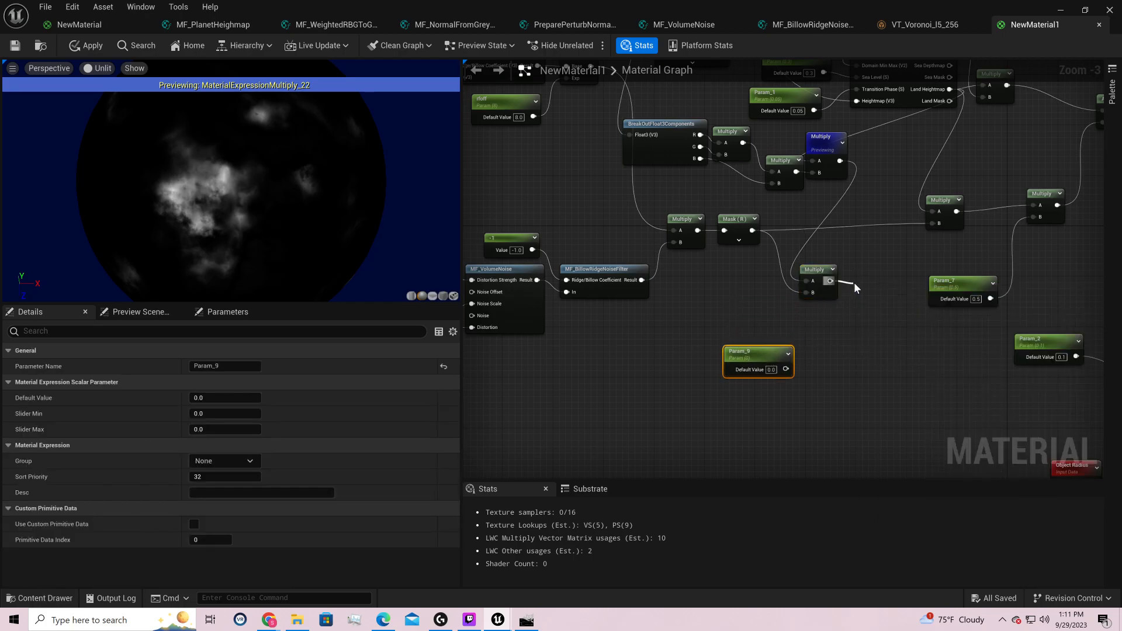
pyautogui.moveTo(785, 369); pyautogui.dragTo(860, 312)
# - Insert an Add node combining the Param_6-scaled land height with the Param_9-scaled product, and stop previewing the Multiply node
pyautogui.moveTo(906, 293); pyautogui.dragTo(719, 398, button='right')
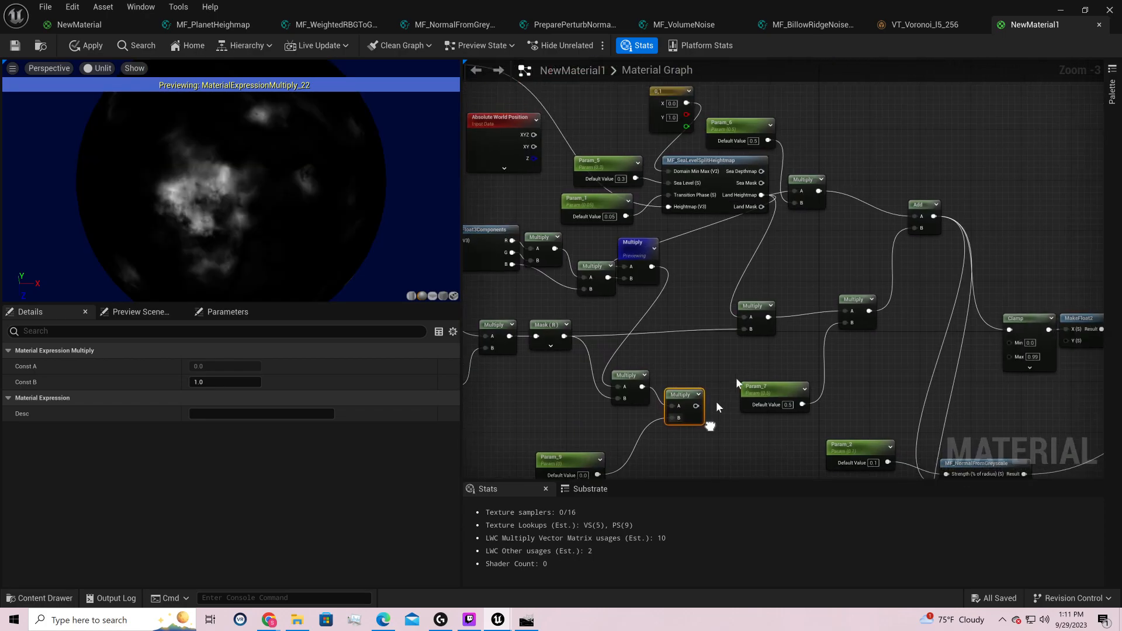
pyautogui.moveTo(819, 191); pyautogui.dragTo(768, 316)
pyautogui.rightClick(645, 248)
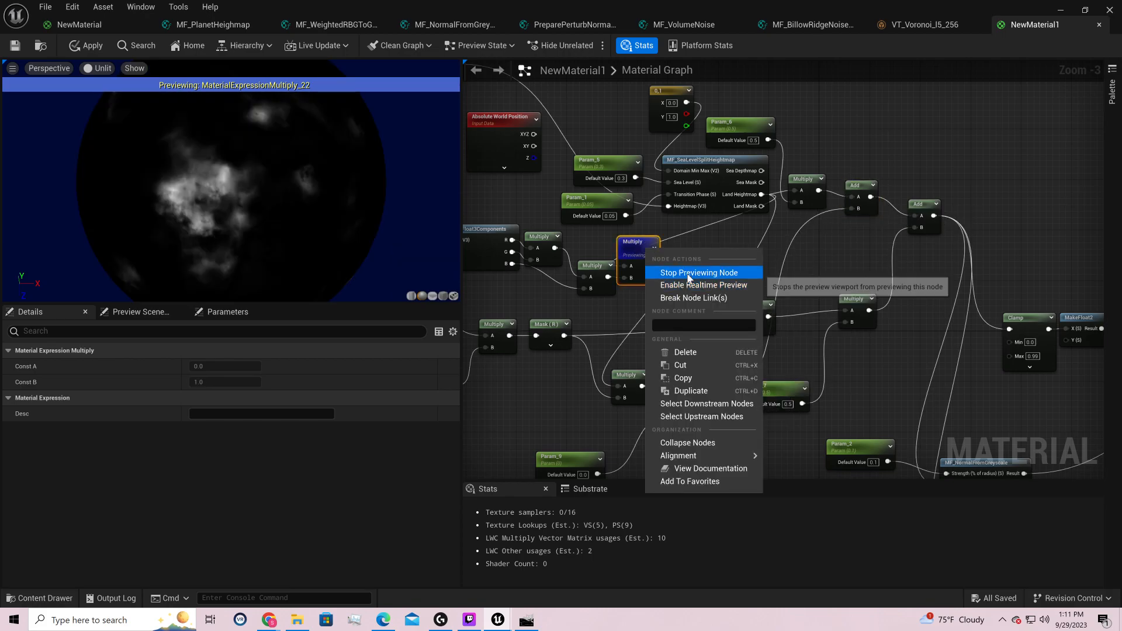
pyautogui.click(686, 272)
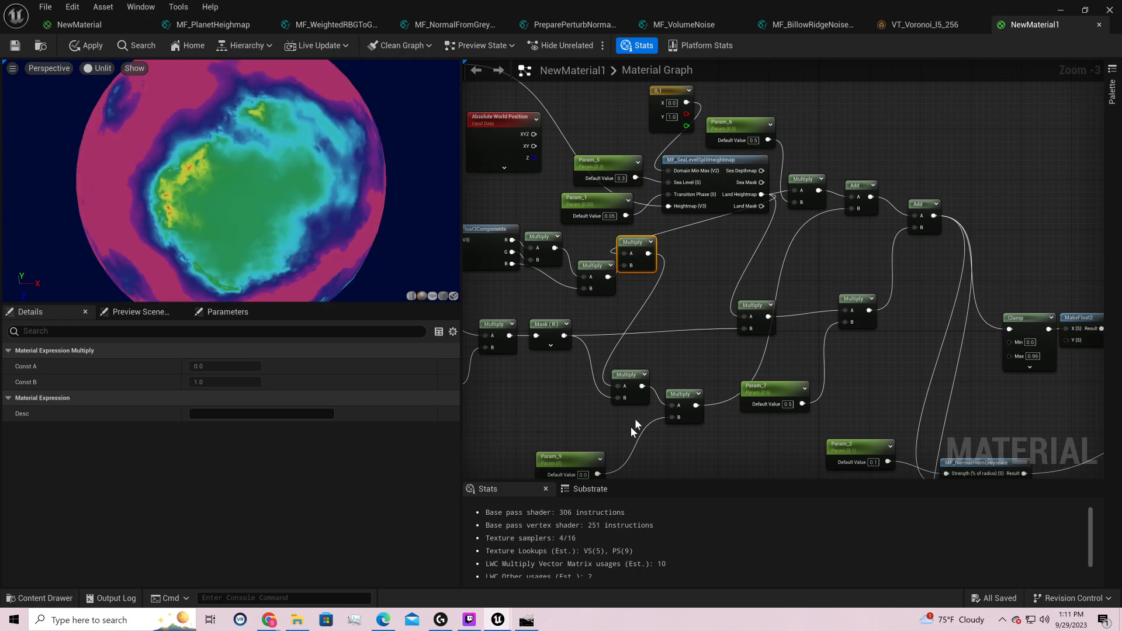
# - Try Param_9 default values of 0.5, 1 and 50, finishing at 1
pyautogui.moveTo(635, 419); pyautogui.dragTo(710, 327, button='right')
pyautogui.click(660, 381)
pyautogui.write('0.5')
pyautogui.press('Return')
pyautogui.write('1')
pyautogui.press('Return')
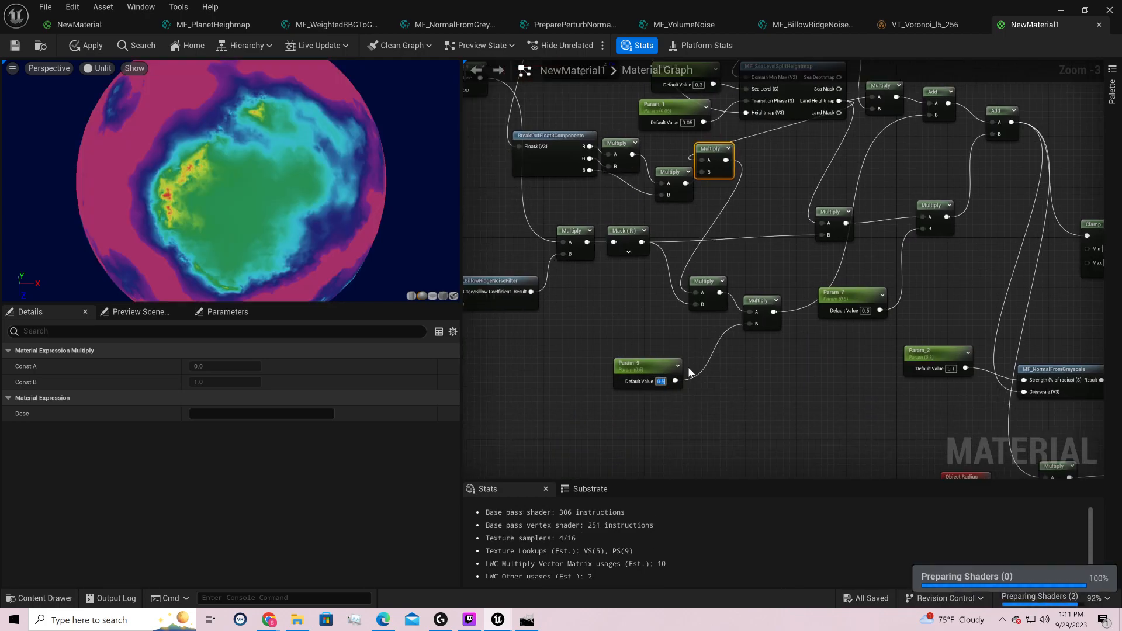
pyautogui.write('50')
pyautogui.press('Return')
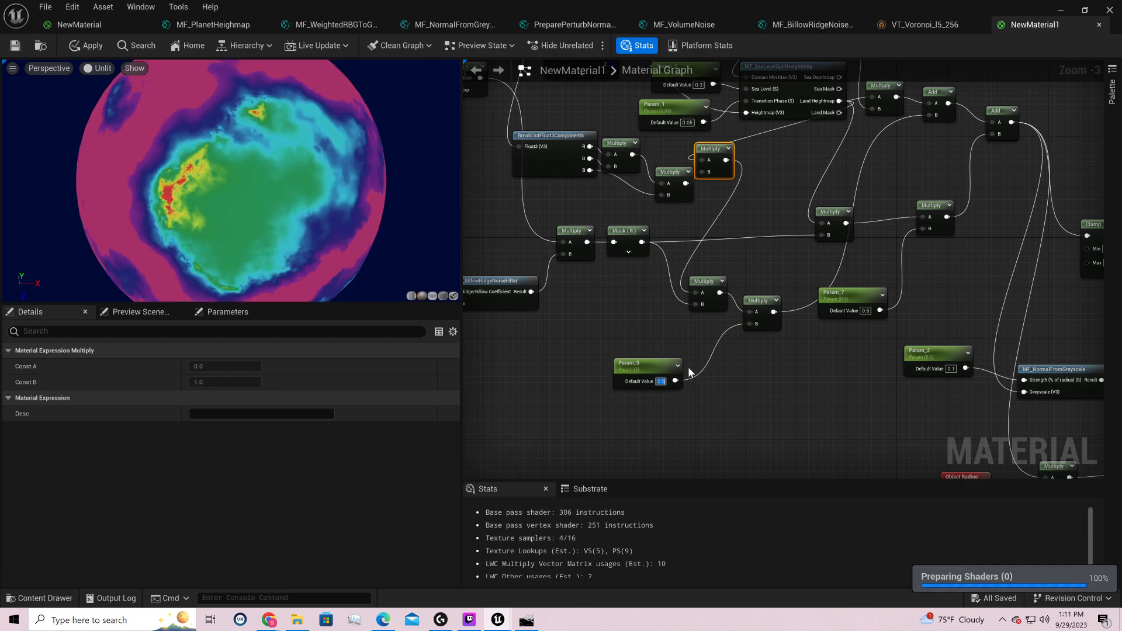
pyautogui.write('1')
pyautogui.press('Return')
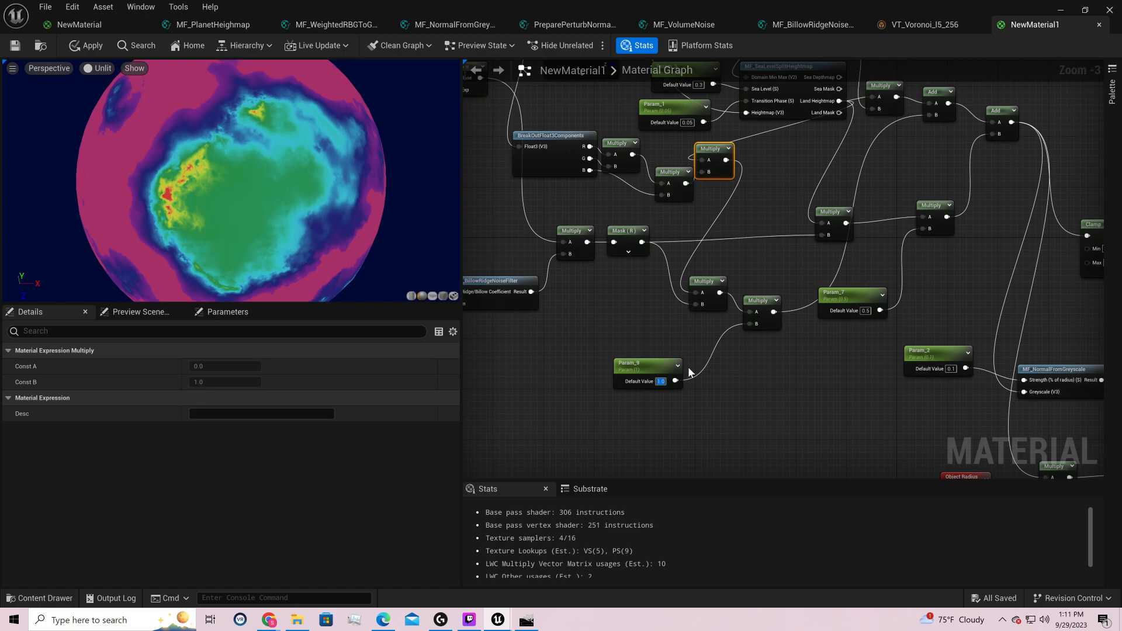
# - Try larger Param_9 default values of 5, 10 and 1000 while viewing the planet from another side
pyautogui.moveTo(308, 172); pyautogui.dragTo(404, 160)
pyautogui.click(661, 381)
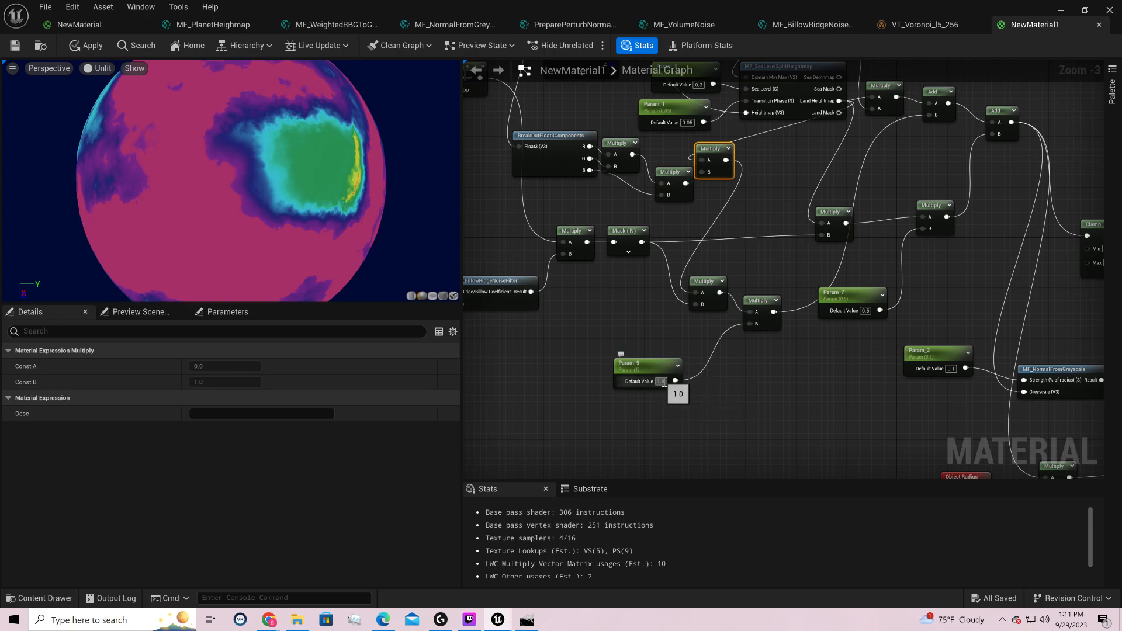
pyautogui.write('5')
pyautogui.press('Return')
pyautogui.click(661, 382)
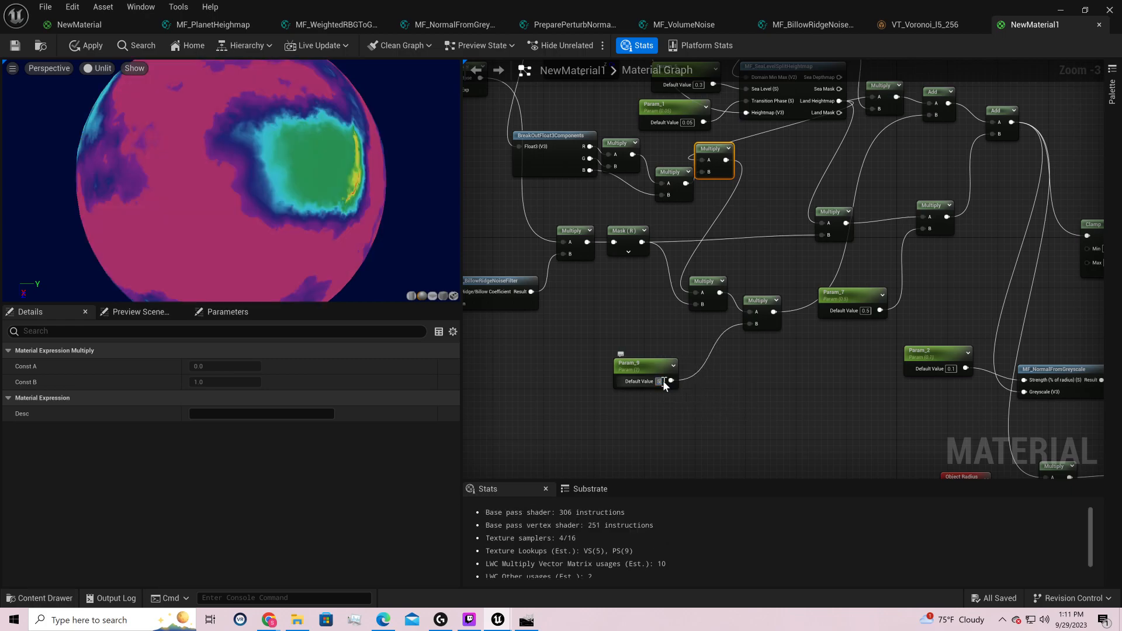
pyautogui.write('1000')
pyautogui.press('Return')
pyautogui.click(664, 382)
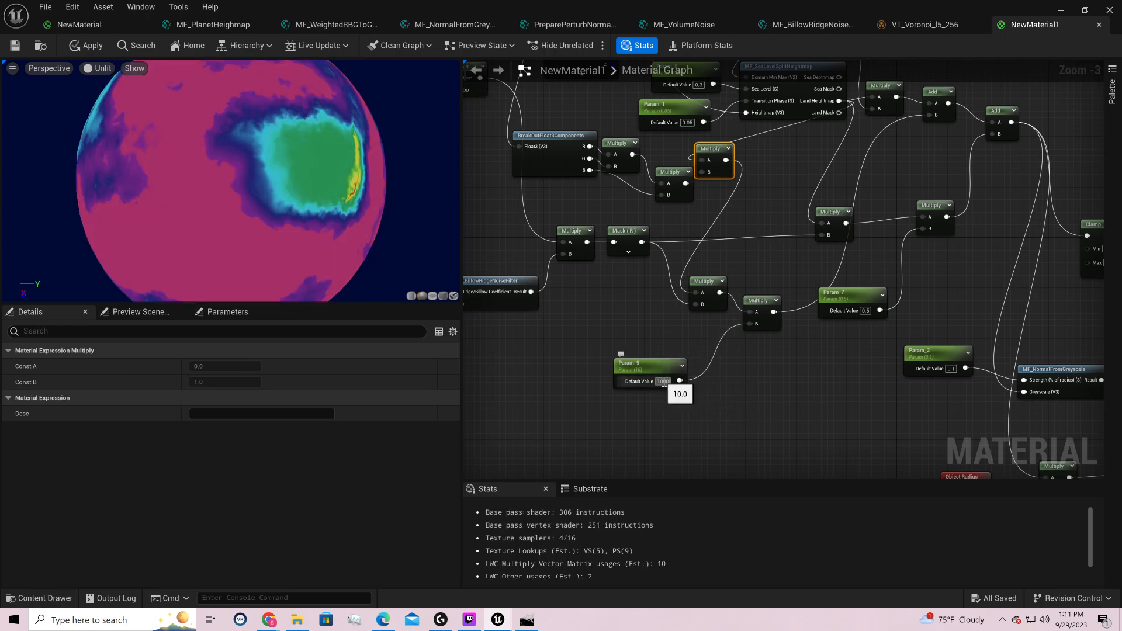
pyautogui.moveTo(342, 141); pyautogui.dragTo(327, 175)
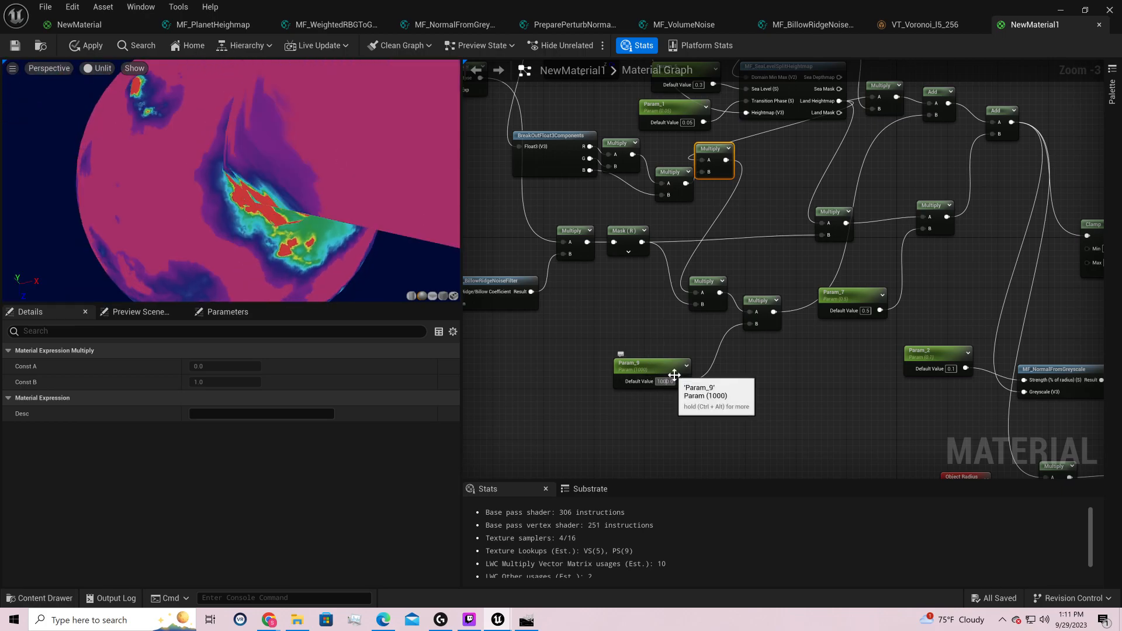
# - Reduce Param_9's default value to 10 and finally to 0
pyautogui.press('BackSpace')
pyautogui.press('BackSpace')
pyautogui.press('Return')
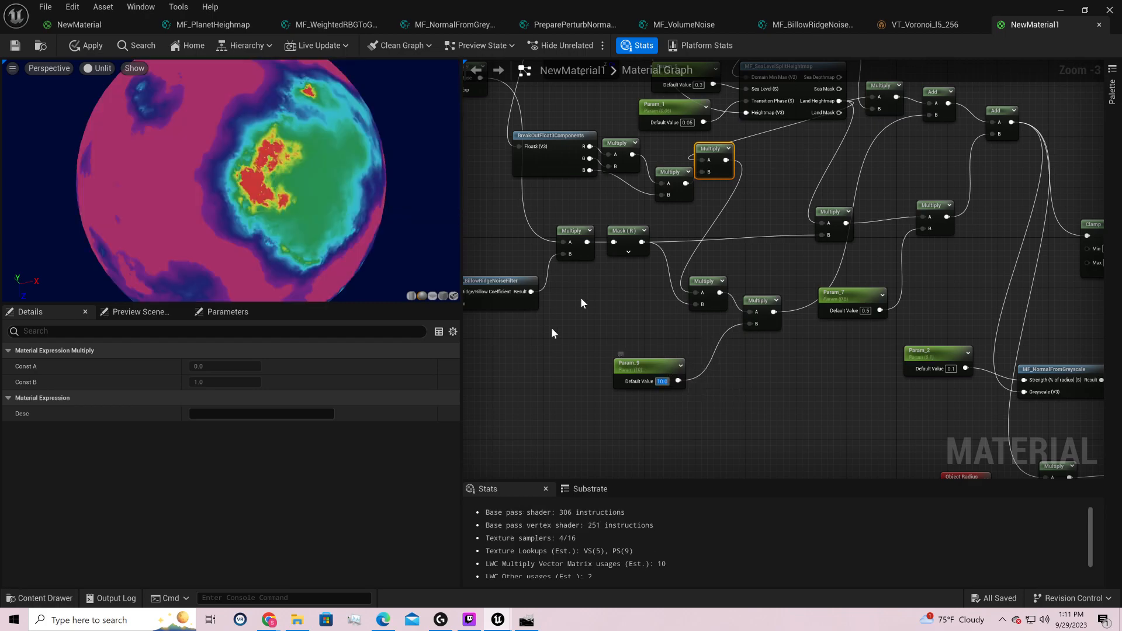
pyautogui.press('BackSpace')
pyautogui.press('Return')
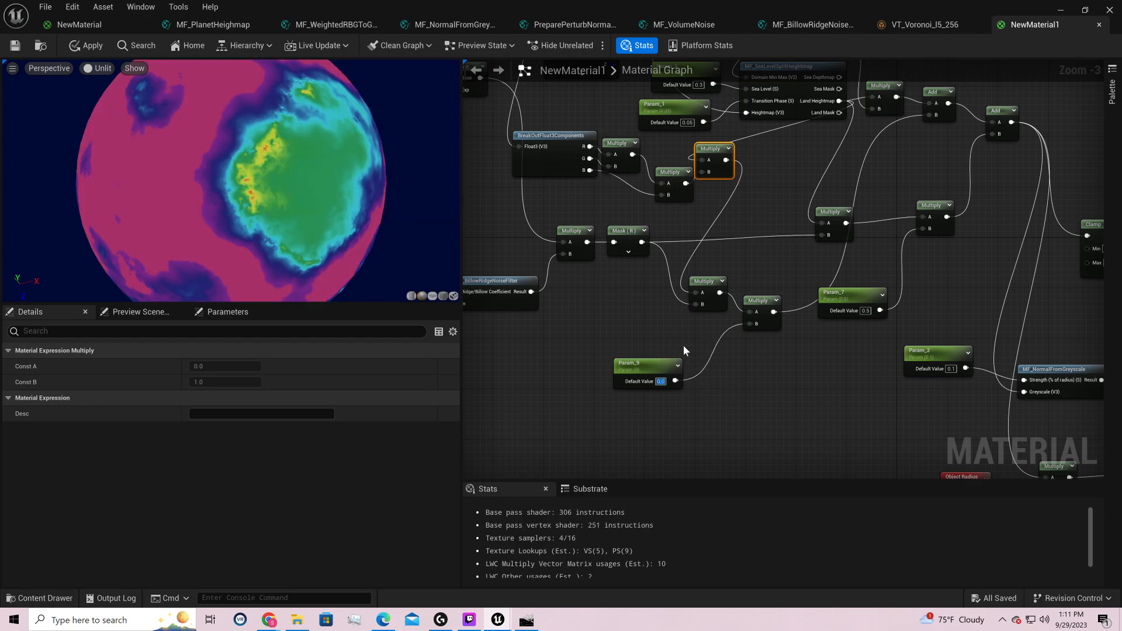
# - Try connecting the Power(X, 4) output directly to the Land Heightmap Multiply's B input in place of the RGB product
pyautogui.moveTo(785, 258); pyautogui.dragTo(791, 369, button='right')
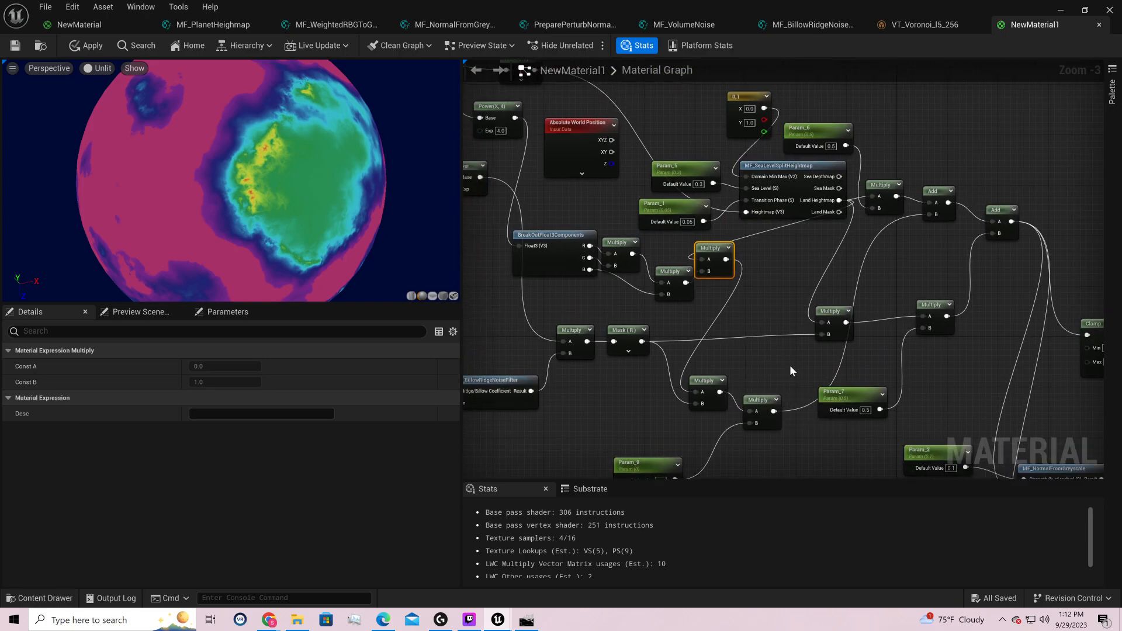
pyautogui.moveTo(787, 367); pyautogui.dragTo(904, 402, button='right')
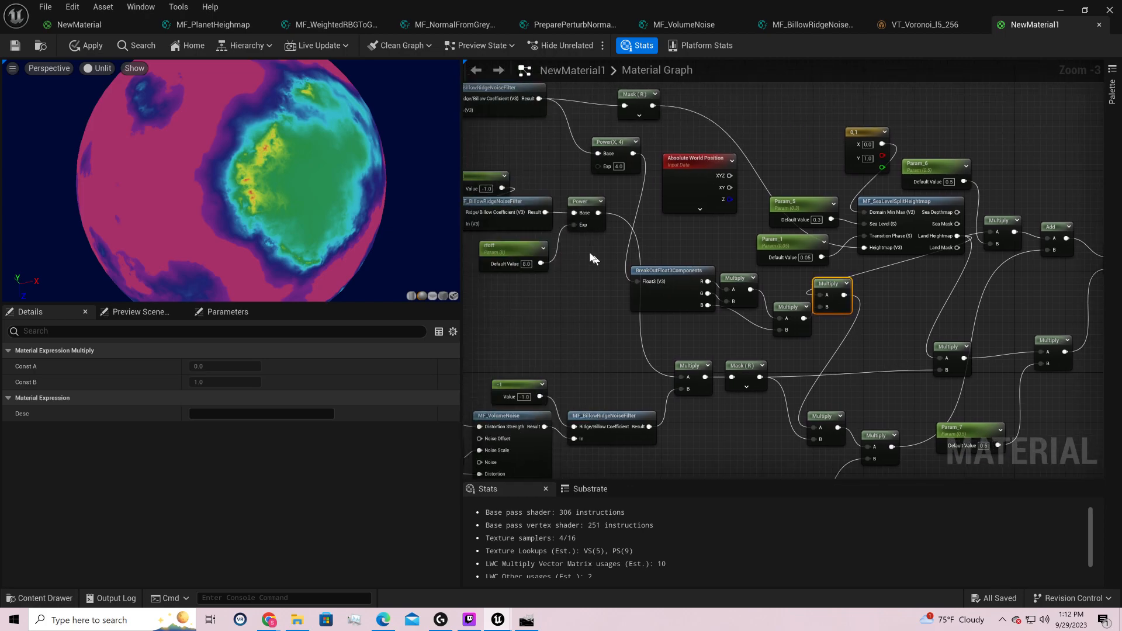
pyautogui.click(618, 166)
pyautogui.moveTo(881, 285); pyautogui.dragTo(753, 316)
pyautogui.moveTo(582, 274); pyautogui.dragTo(847, 317)
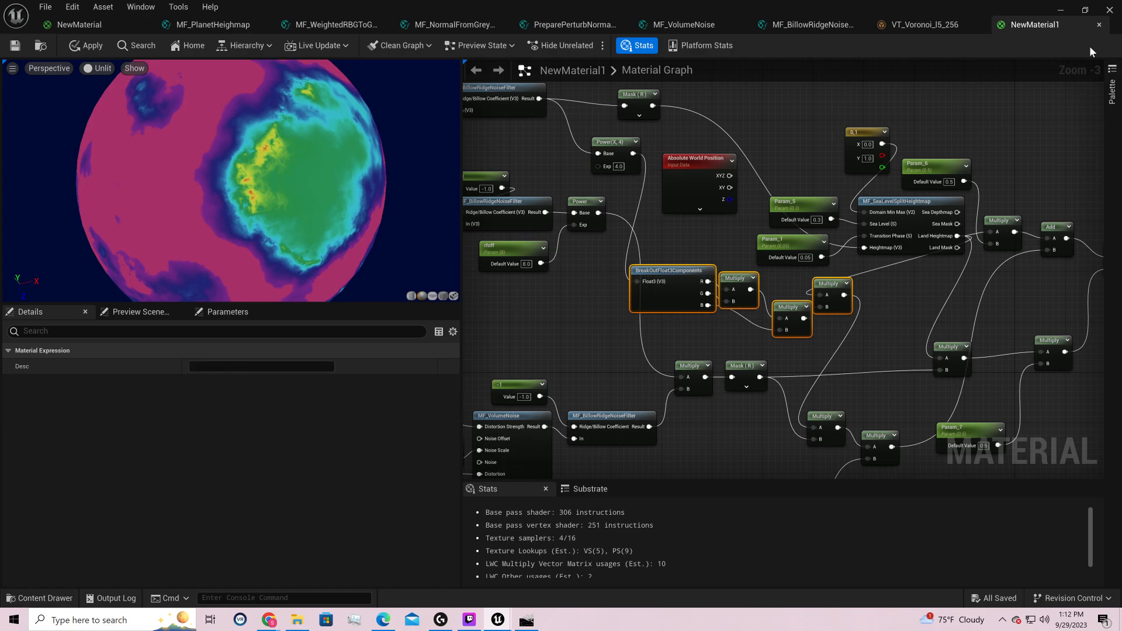
pyautogui.moveTo(632, 153); pyautogui.dragTo(822, 305)
# - Pass the Power(X, 4) output through a new ComponentMask limited to R and connect it to the Land Heightmap Multiply's B input
pyautogui.moveTo(635, 154); pyautogui.dragTo(650, 213)
pyautogui.write('comp')
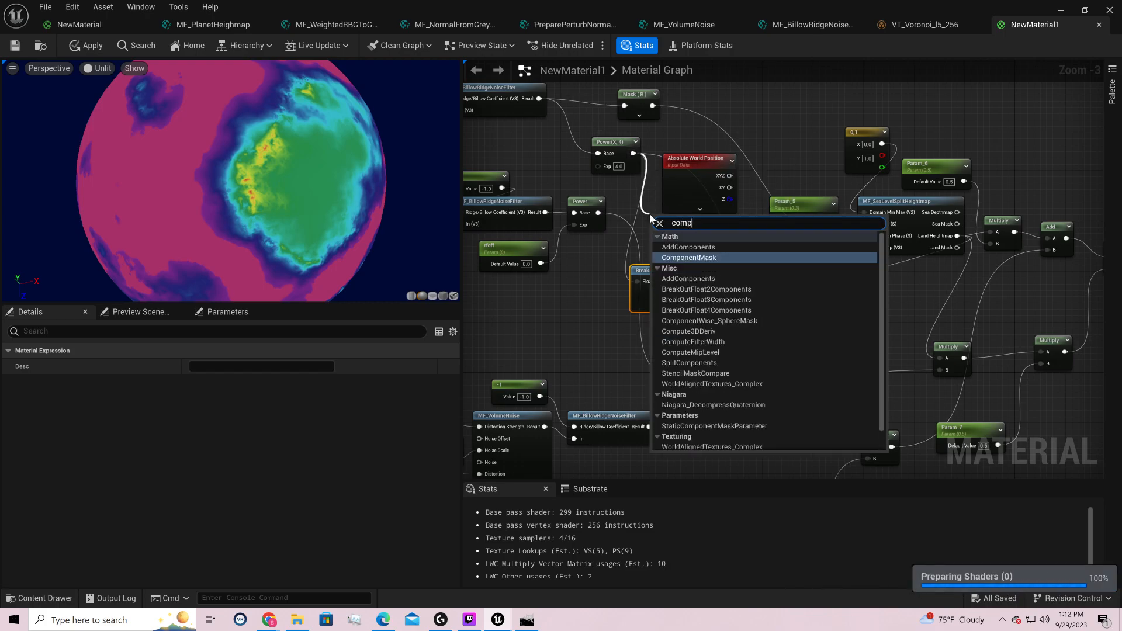
pyautogui.press('Return')
pyautogui.click(194, 366)
pyautogui.click(194, 382)
pyautogui.click(194, 382)
pyautogui.moveTo(685, 231); pyautogui.dragTo(826, 306)
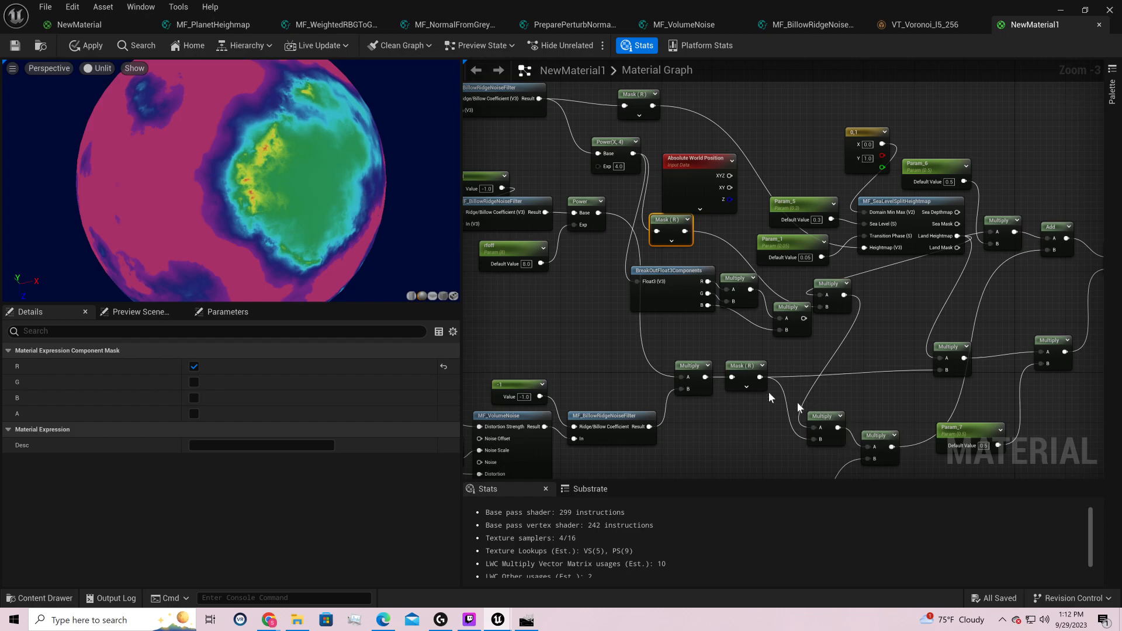
# - Set Param_9's default value to 1 to test the R-masked land product
pyautogui.moveTo(859, 357); pyautogui.dragTo(723, 345, button='right')
pyautogui.moveTo(769, 416); pyautogui.dragTo(841, 342, button='right')
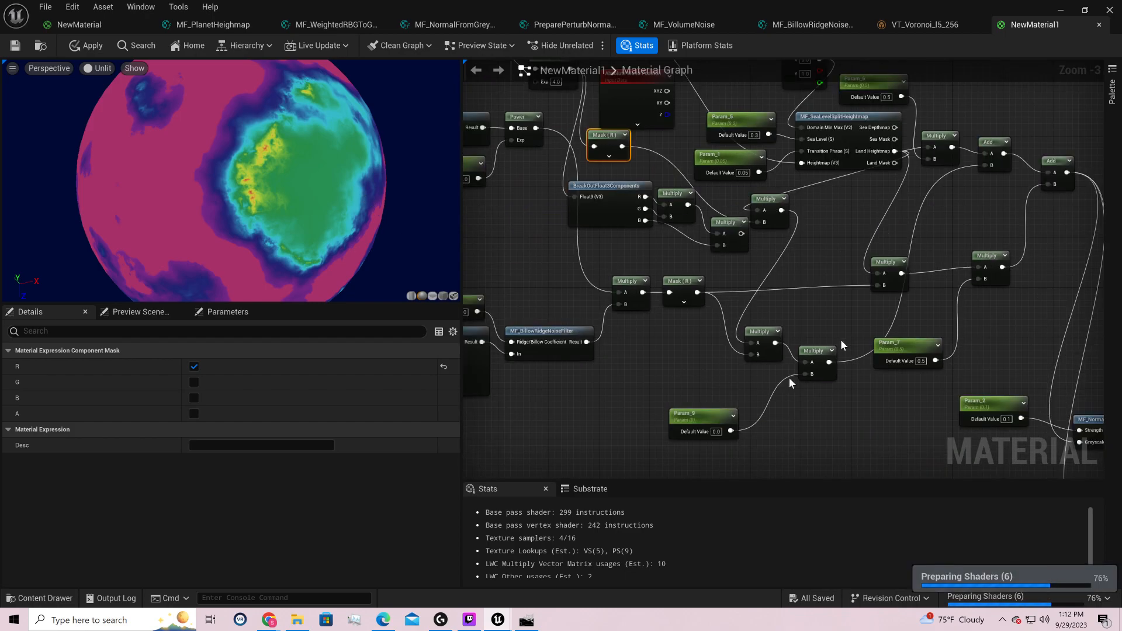
pyautogui.click(717, 431)
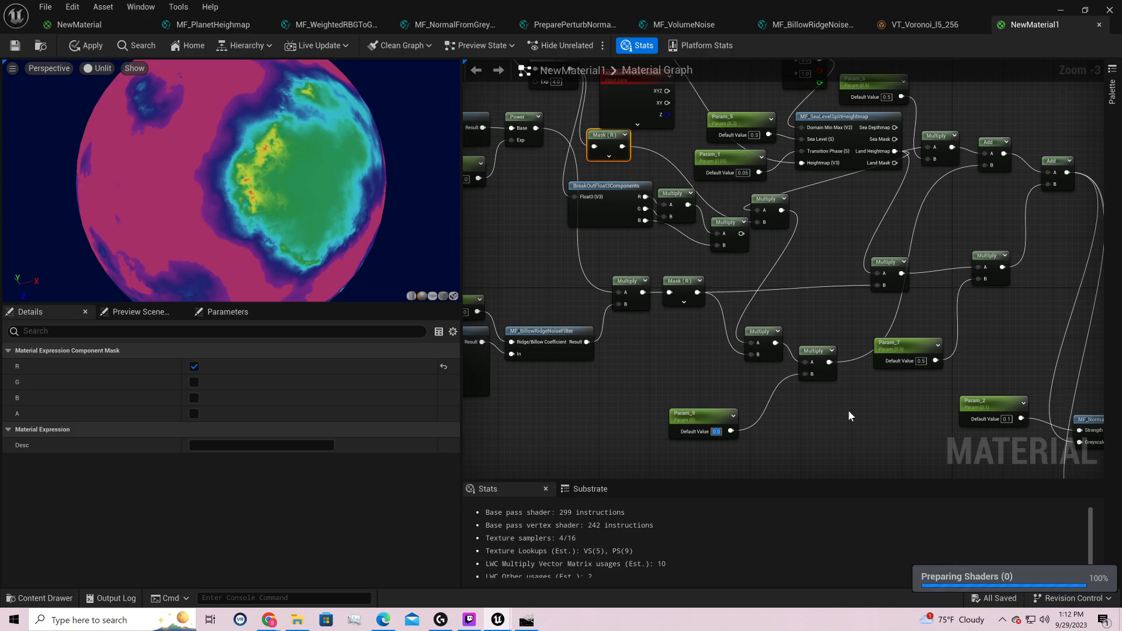
pyautogui.write('1')
pyautogui.press('Return')
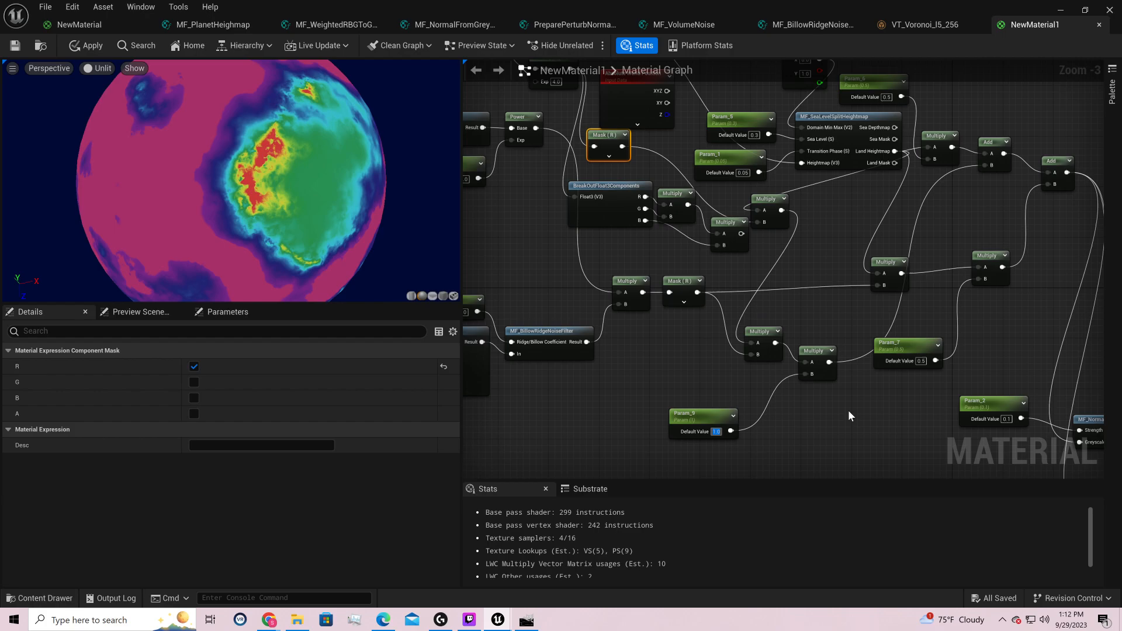
# - Raise the exponent of the Power node feeding the new Mask (R) to 8
pyautogui.moveTo(655, 258); pyautogui.dragTo(657, 364, button='right')
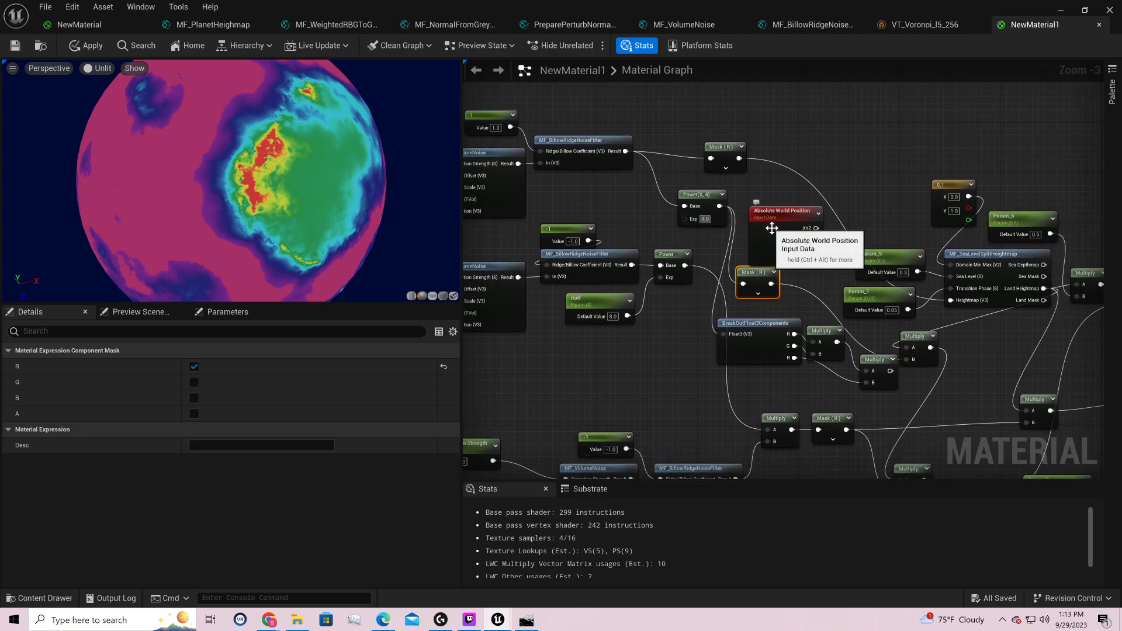
pyautogui.write('8')
pyautogui.press('Return')
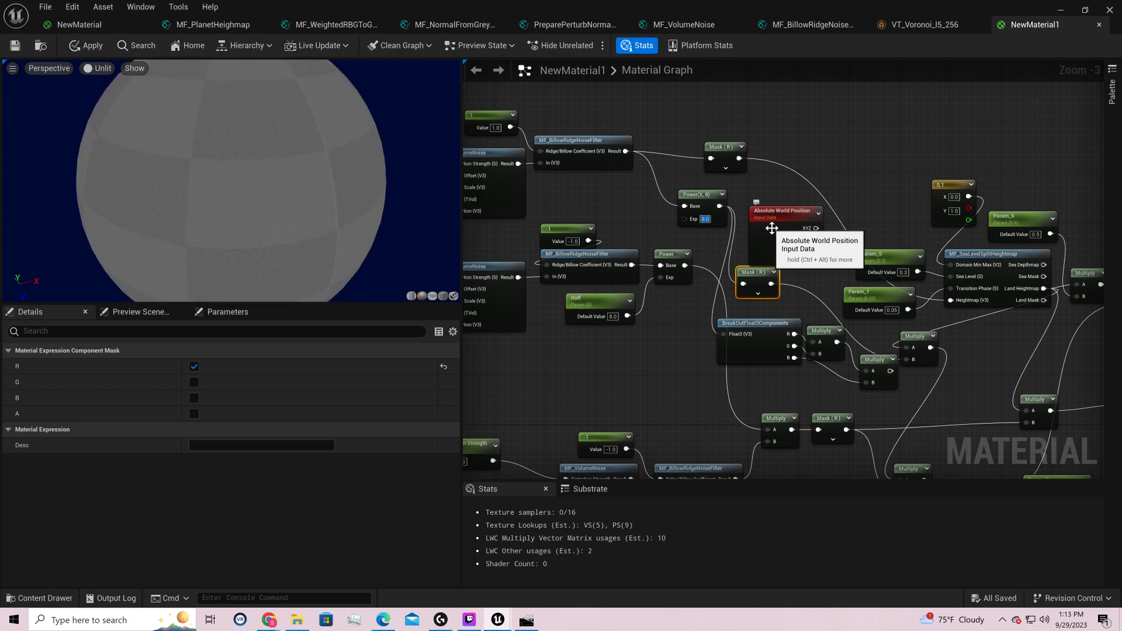
# - Try Param_9 default values of 0 and 100 with the raised exponent
pyautogui.moveTo(946, 402); pyautogui.dragTo(885, 283, button='right')
pyautogui.click(821, 426)
pyautogui.write('0')
pyautogui.press('Return')
pyautogui.write('100')
pyautogui.press('Return')
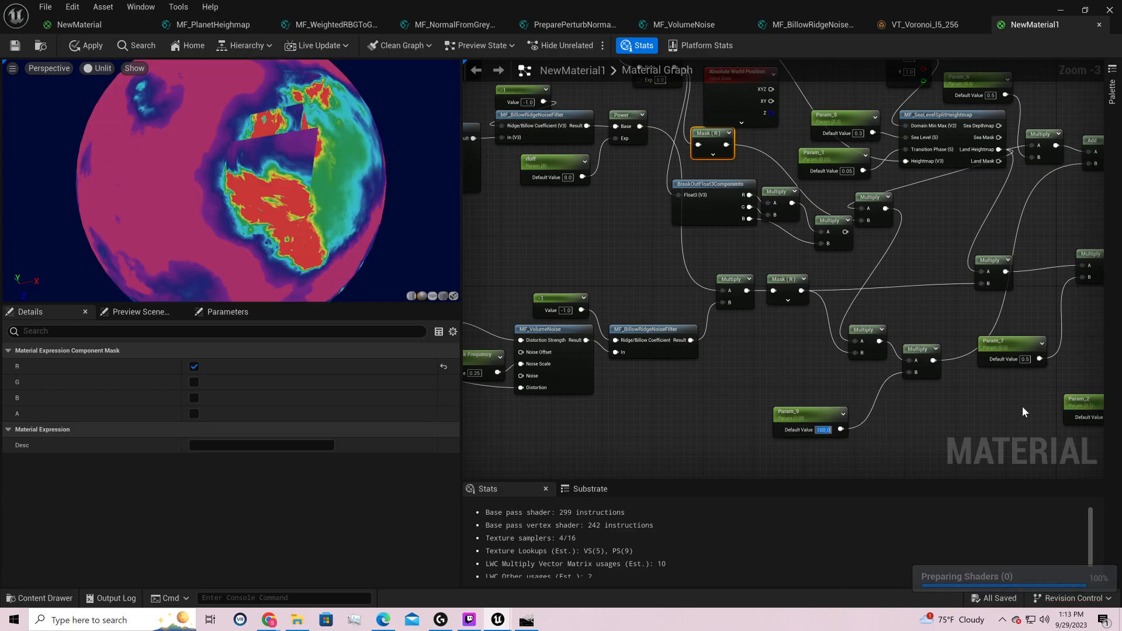
# - Compare Param_9 default values of 1 and 10, and return the parameter to 0
pyautogui.write('1')
pyautogui.press('Return')
pyautogui.write('10')
pyautogui.press('Return')
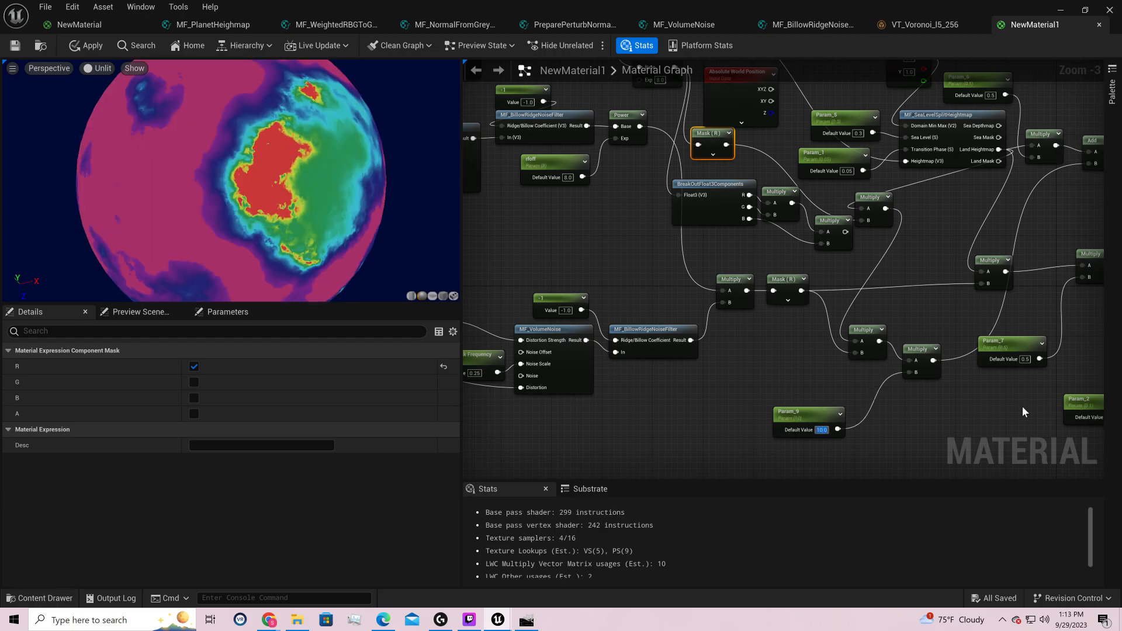
pyautogui.write('1')
pyautogui.press('Return')
pyautogui.write('0')
pyautogui.press('Return')
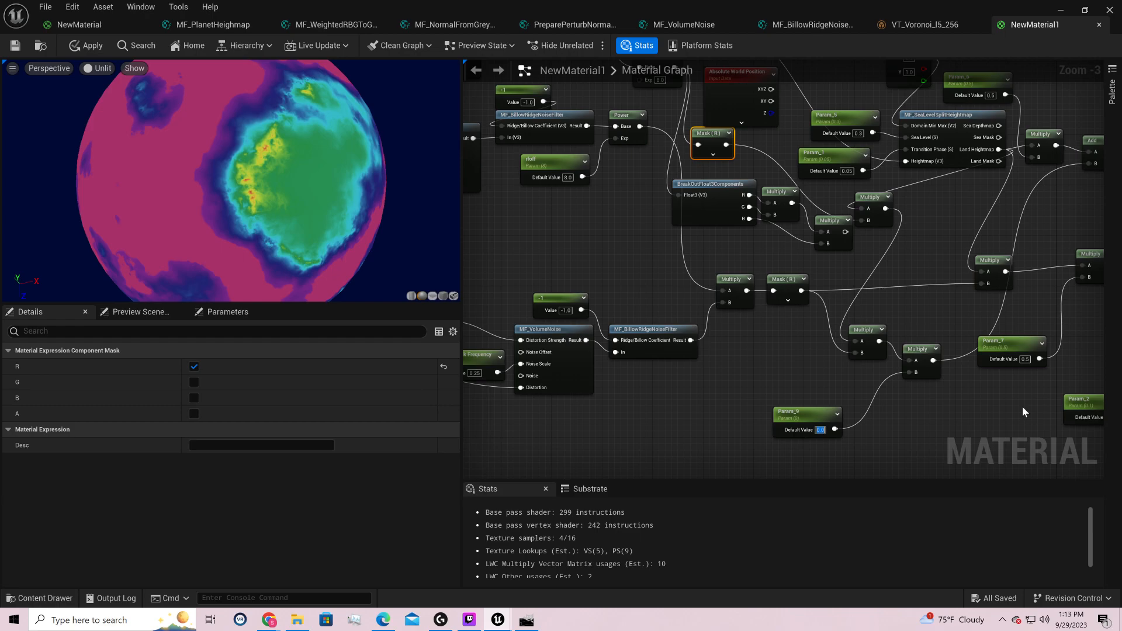
# - Insert a Subtract node that takes the Param_7-scaled Multiply from the Param_9-scaled Multiply and feeds the first Add's B input
pyautogui.moveTo(977, 281); pyautogui.dragTo(786, 278, button='right')
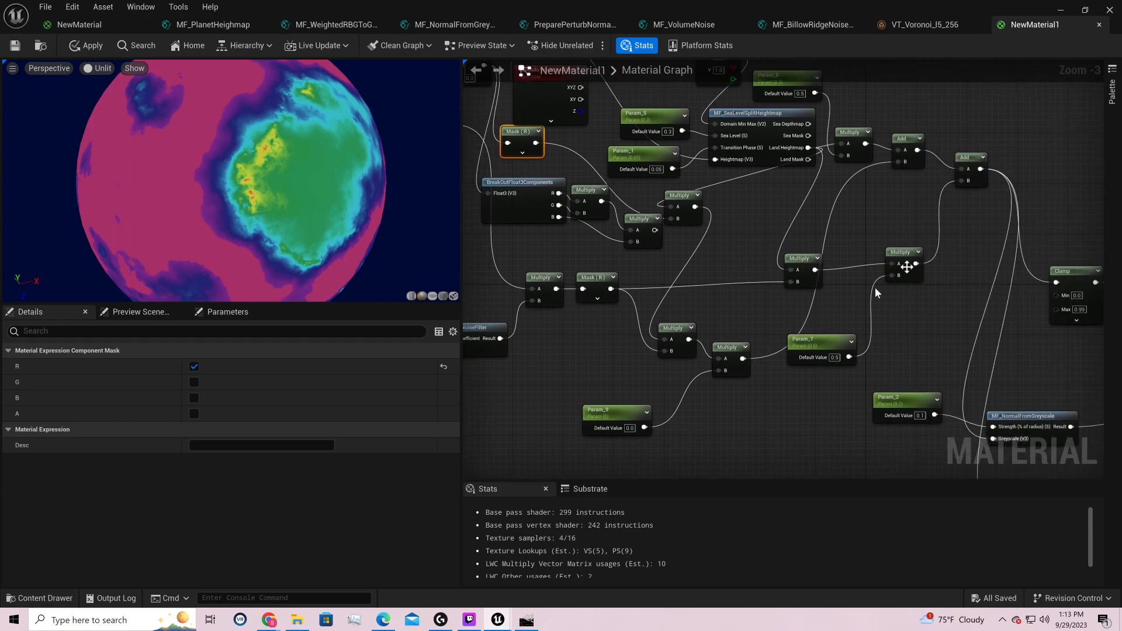
pyautogui.click(729, 345)
pyautogui.moveTo(745, 358); pyautogui.dragTo(843, 289)
pyautogui.write('-')
pyautogui.press('Return')
pyautogui.moveTo(915, 263); pyautogui.dragTo(902, 162)
pyautogui.moveTo(865, 298); pyautogui.dragTo(872, 209)
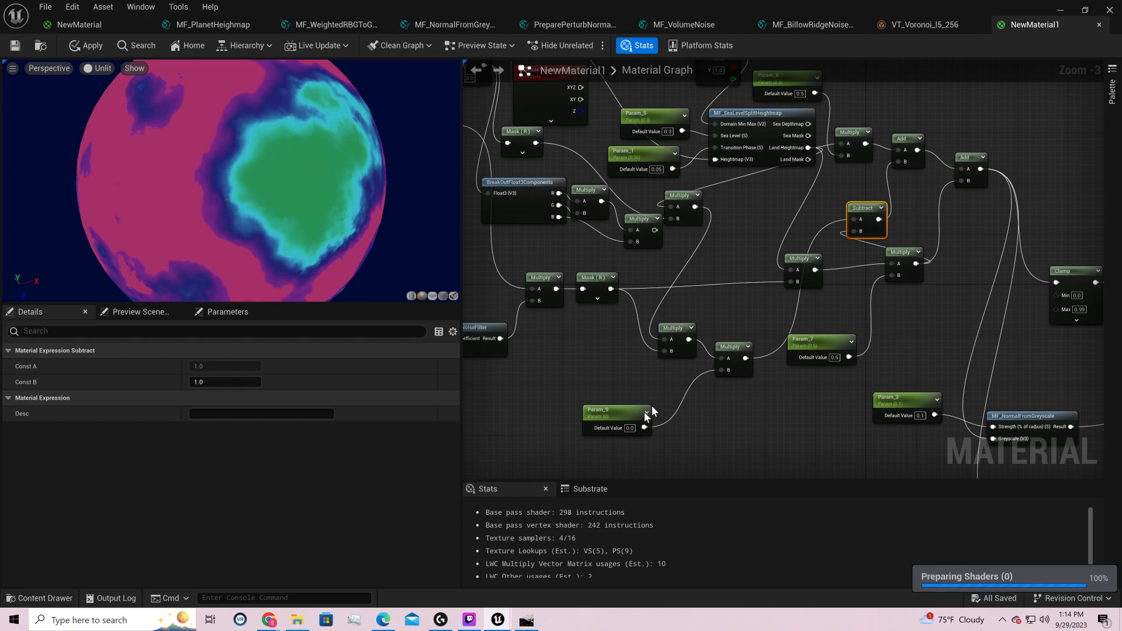
# - Test Param_9 default values of 1 and 5 with the subtraction, and finish at 100
pyautogui.click(629, 429)
pyautogui.write('1')
pyautogui.press('Return')
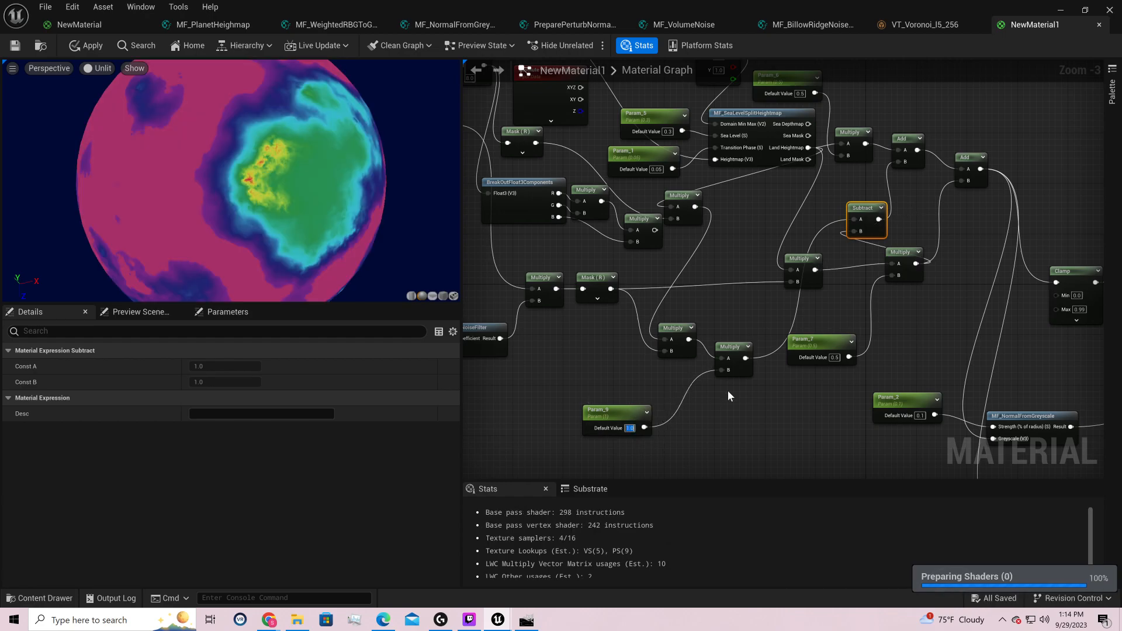
pyautogui.write('5')
pyautogui.press('Return')
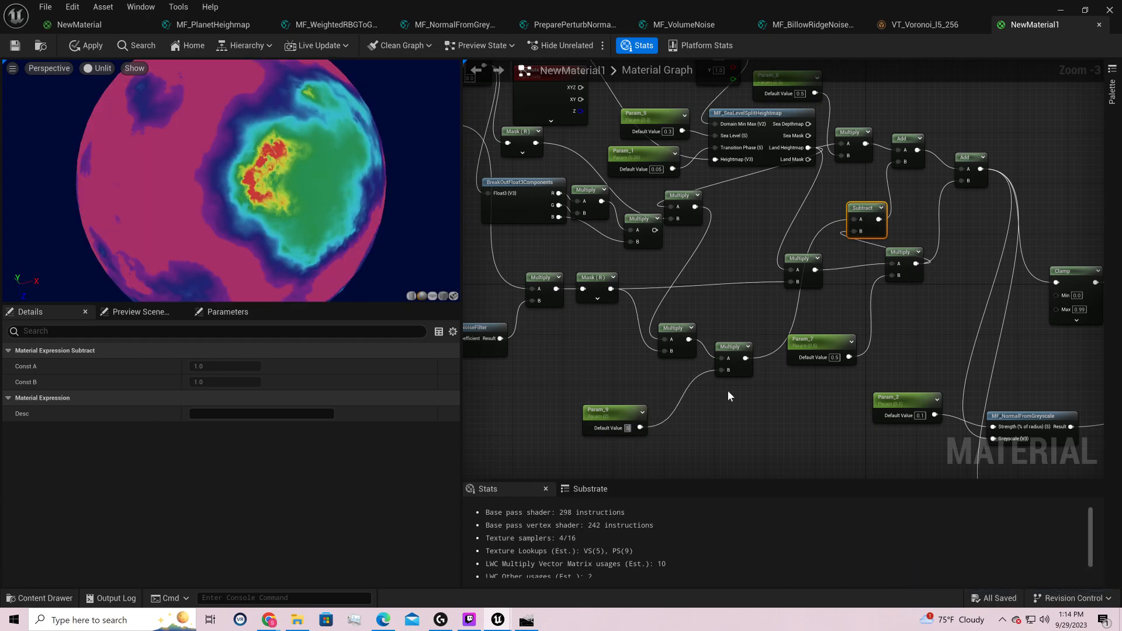
pyautogui.write('100')
pyautogui.press('Return')
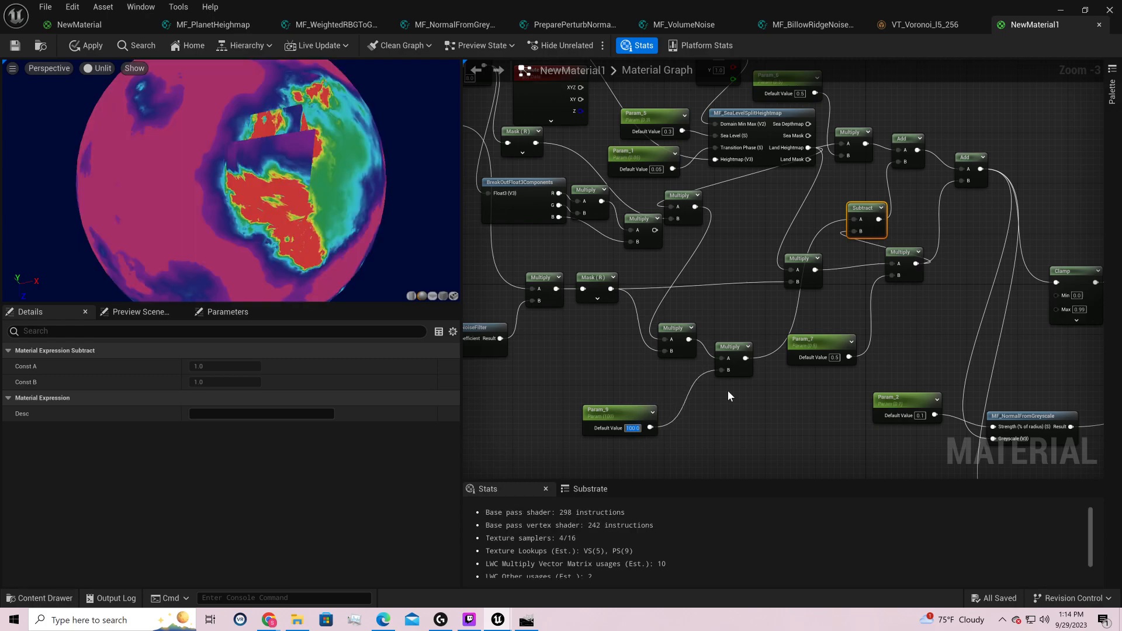
# - Set Param_9's default value to 1 and delete the Subtract node that feeds the first Add
pyautogui.write('1')
pyautogui.press('Return')
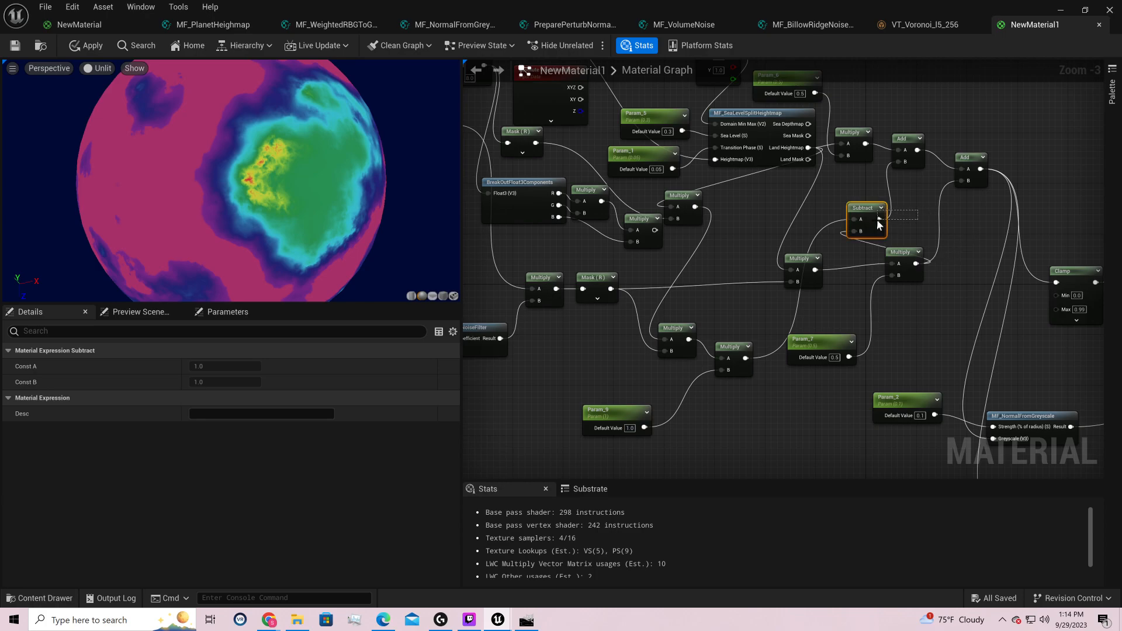
pyautogui.press('Delete')
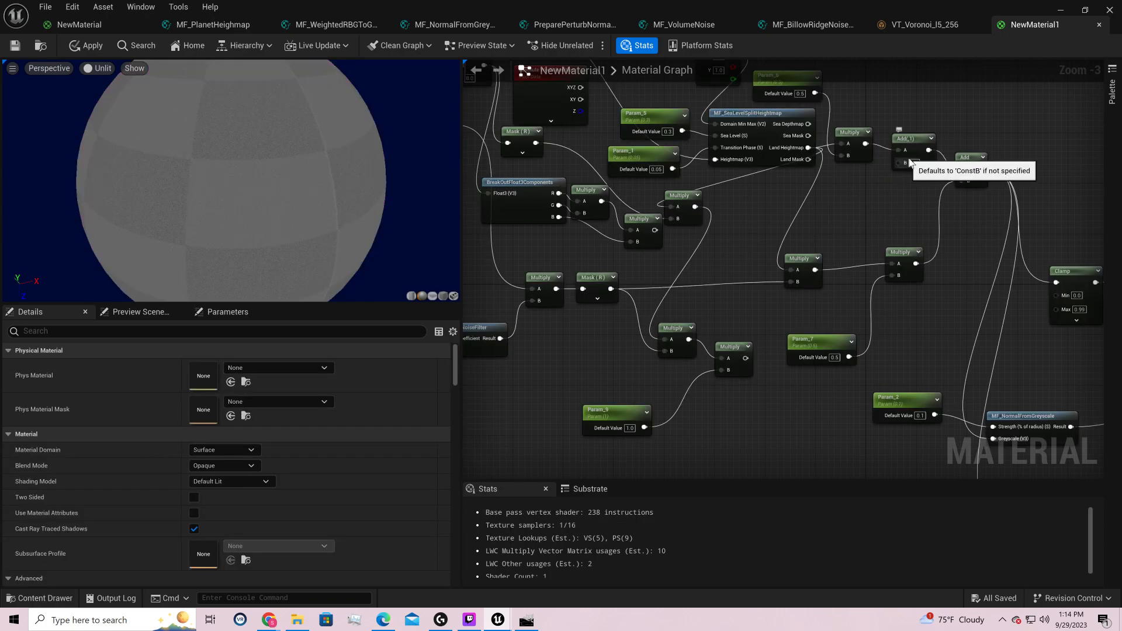
# - Set the first Add's unconnected B constant to 0 and inspect another side of the planet
pyautogui.click(913, 163)
pyautogui.write('0')
pyautogui.press('Return')
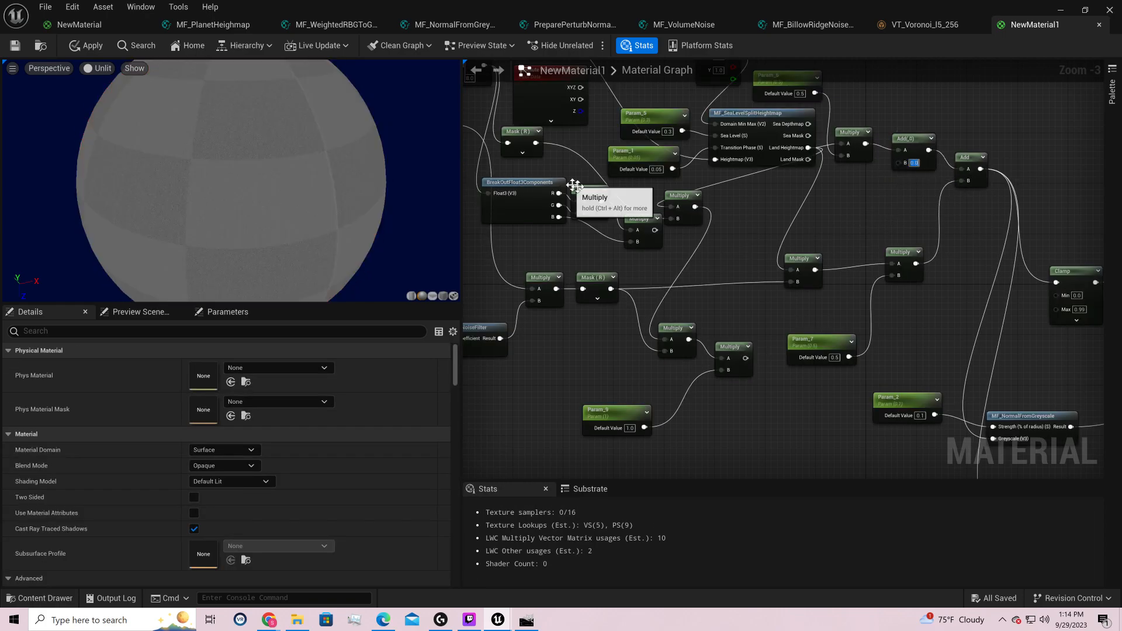
pyautogui.moveTo(245, 175); pyautogui.dragTo(343, 170)
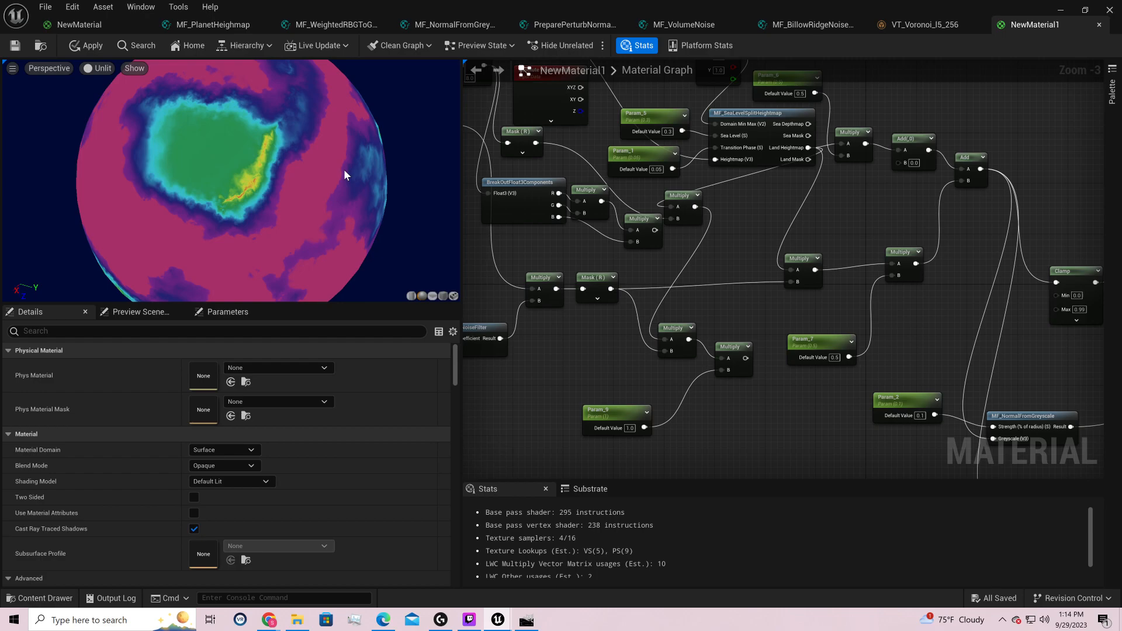
# - Make room near the heightmap split and add a 1-x node fed by Land Heightmap, previewing its output
pyautogui.moveTo(805, 265); pyautogui.dragTo(760, 271)
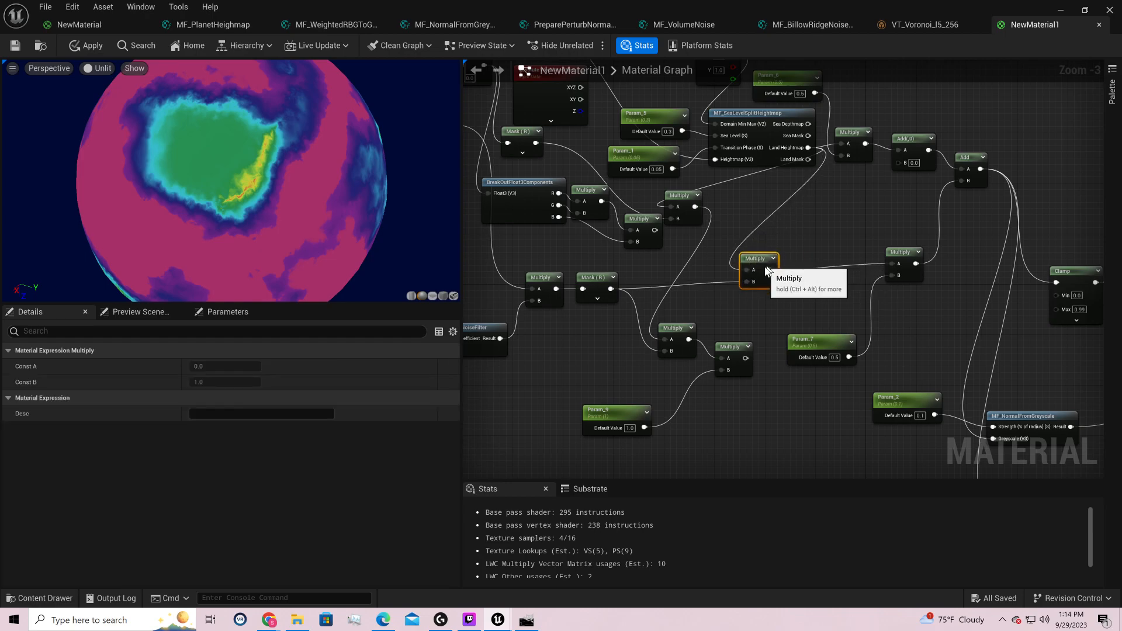
pyautogui.moveTo(803, 150); pyautogui.dragTo(817, 243)
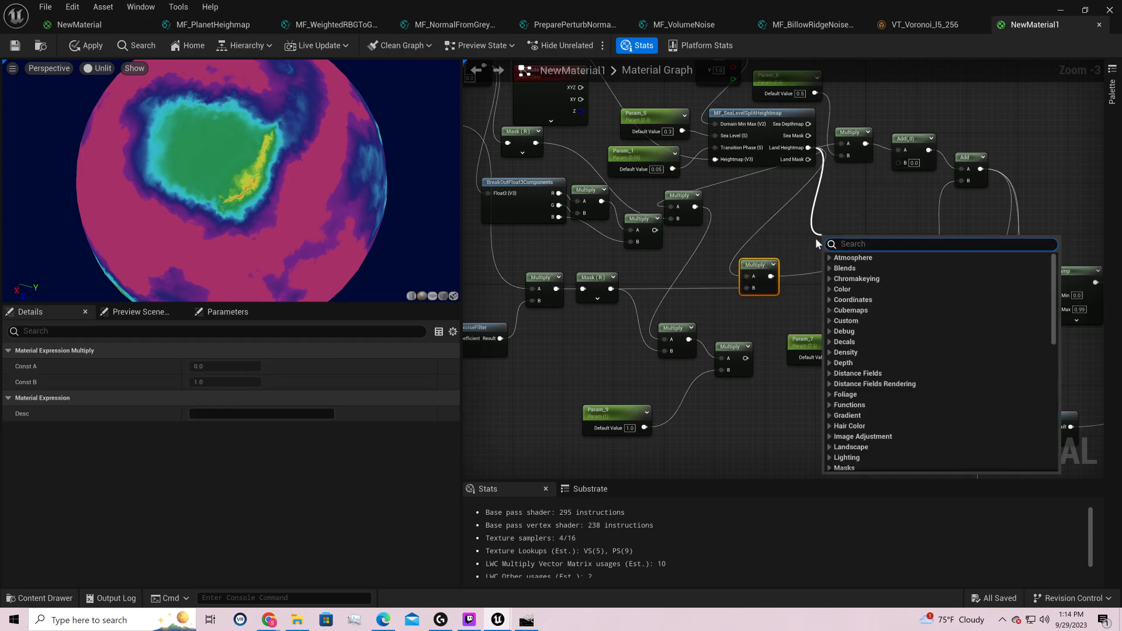
pyautogui.write('1-x')
pyautogui.press('Return')
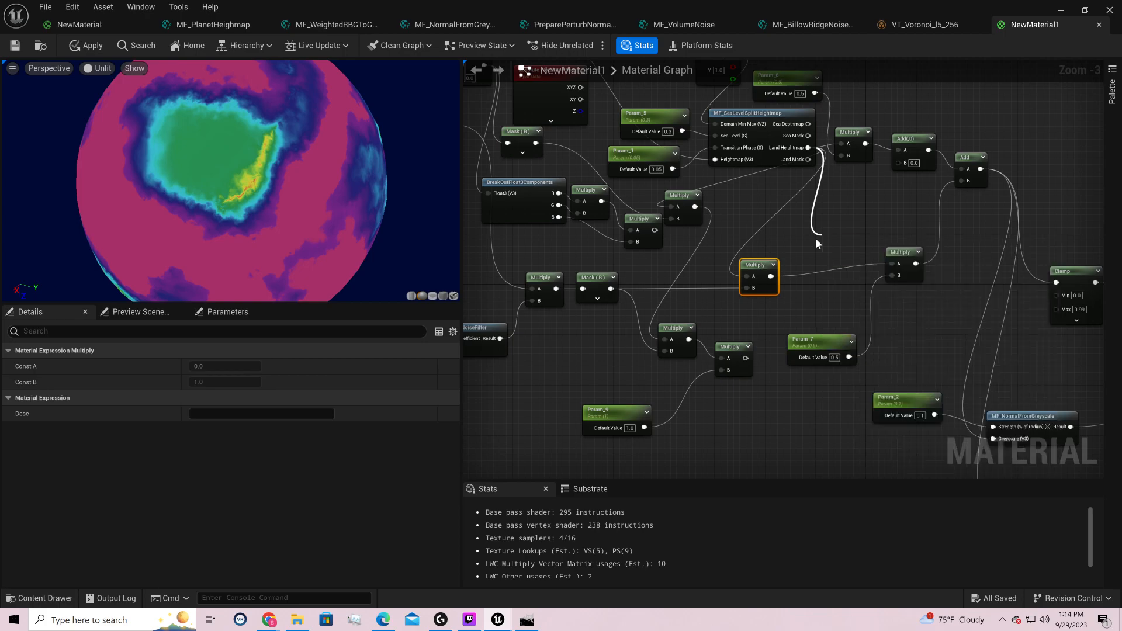
pyautogui.rightClick(842, 246)
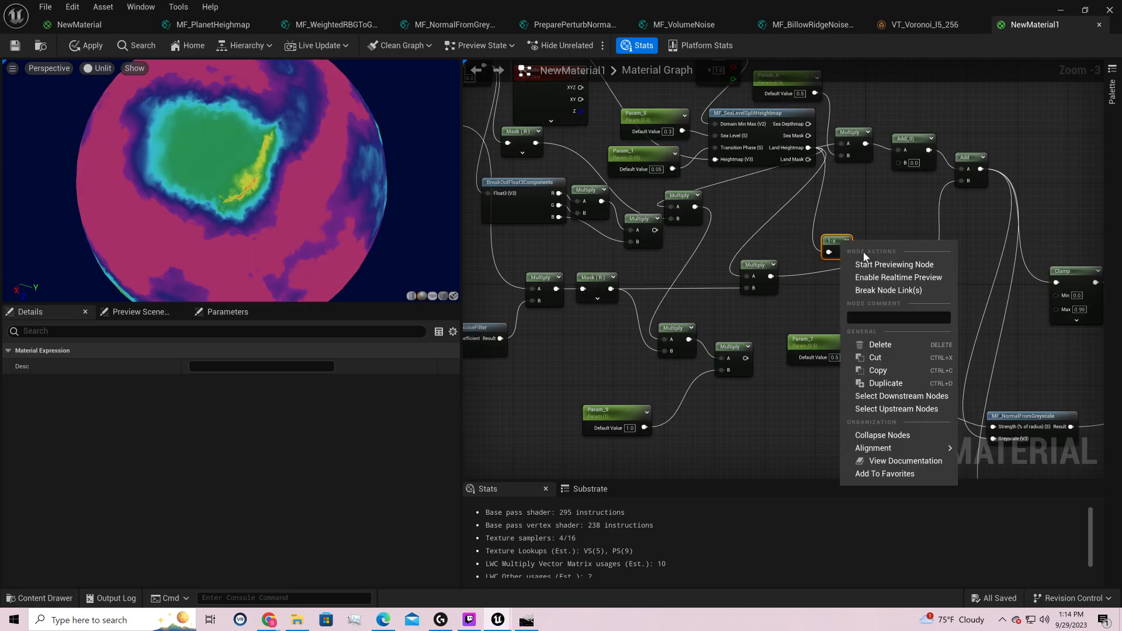
pyautogui.click(874, 260)
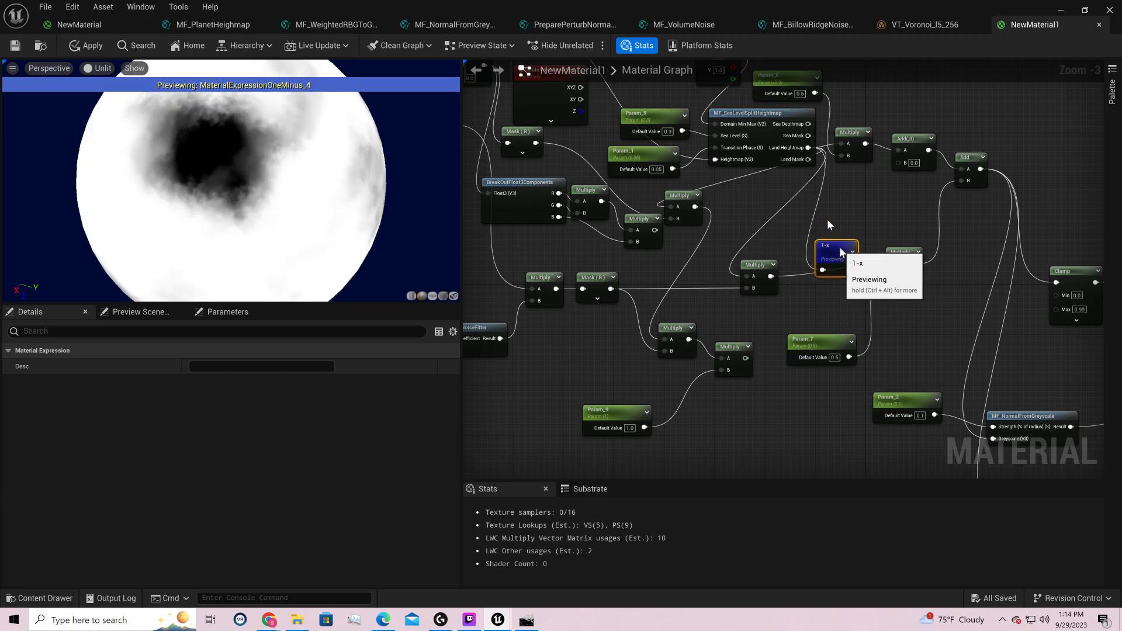
pyautogui.moveTo(847, 248); pyautogui.dragTo(822, 221)
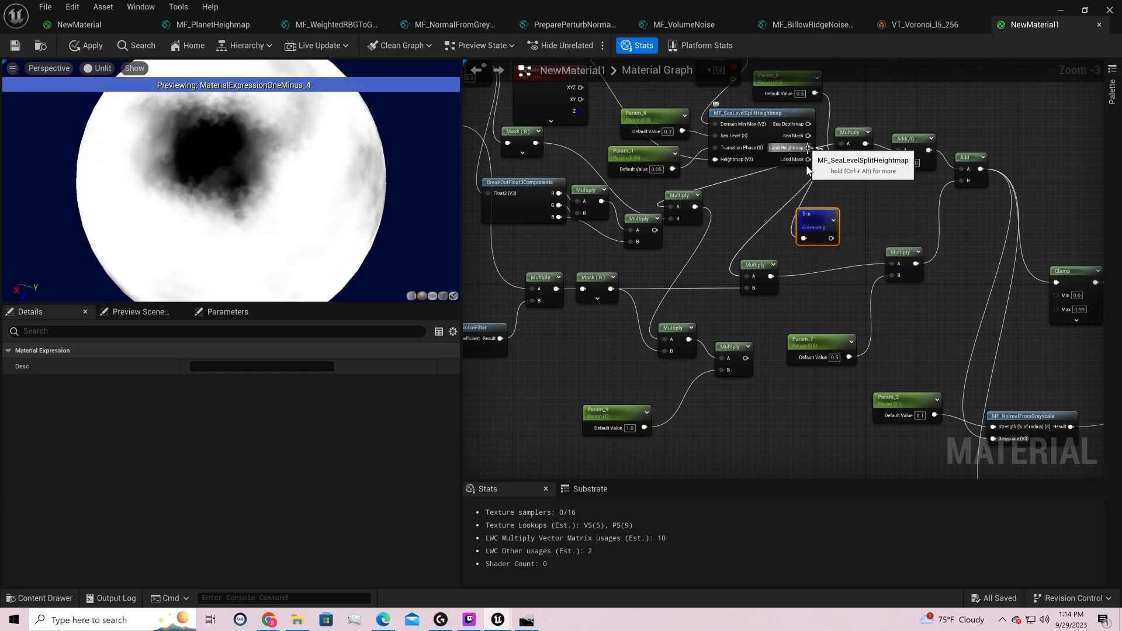
# - Multiply the Land Mask by the inverted Land Heightmap in a new Multiply node and preview the product briefly
pyautogui.moveTo(808, 159); pyautogui.dragTo(844, 198)
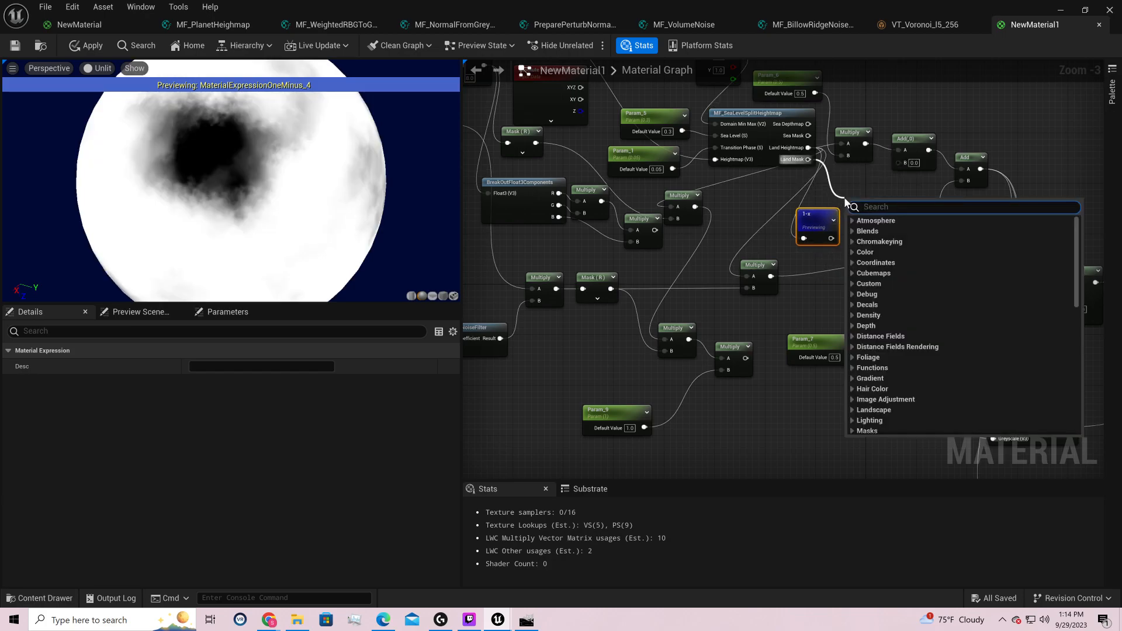
pyautogui.write('*')
pyautogui.press('Return')
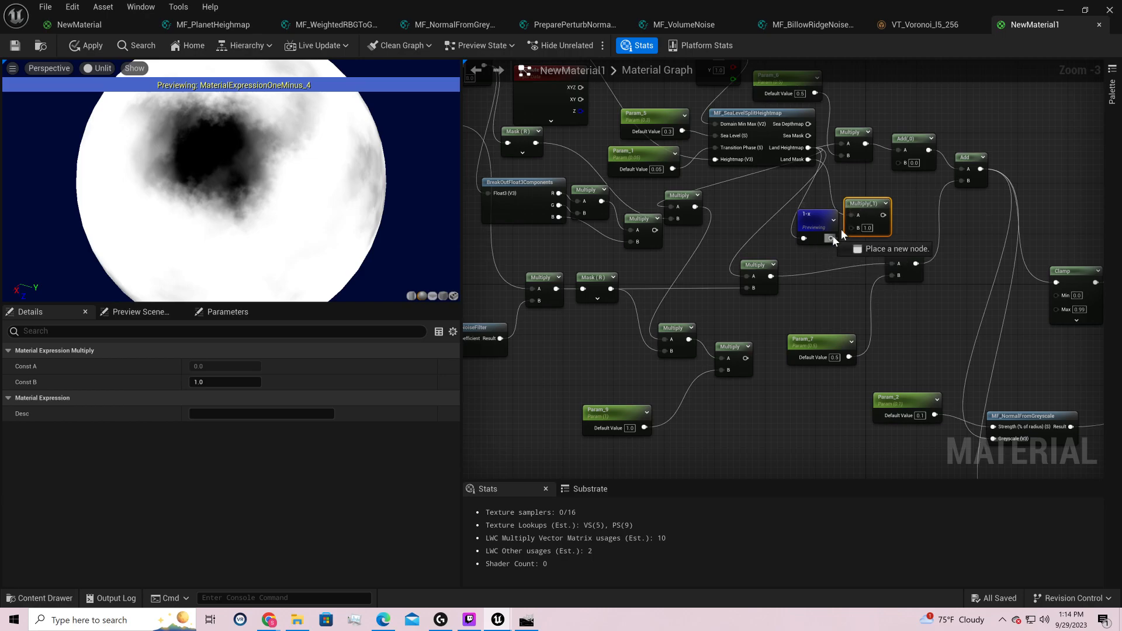
pyautogui.rightClick(869, 204)
pyautogui.click(900, 228)
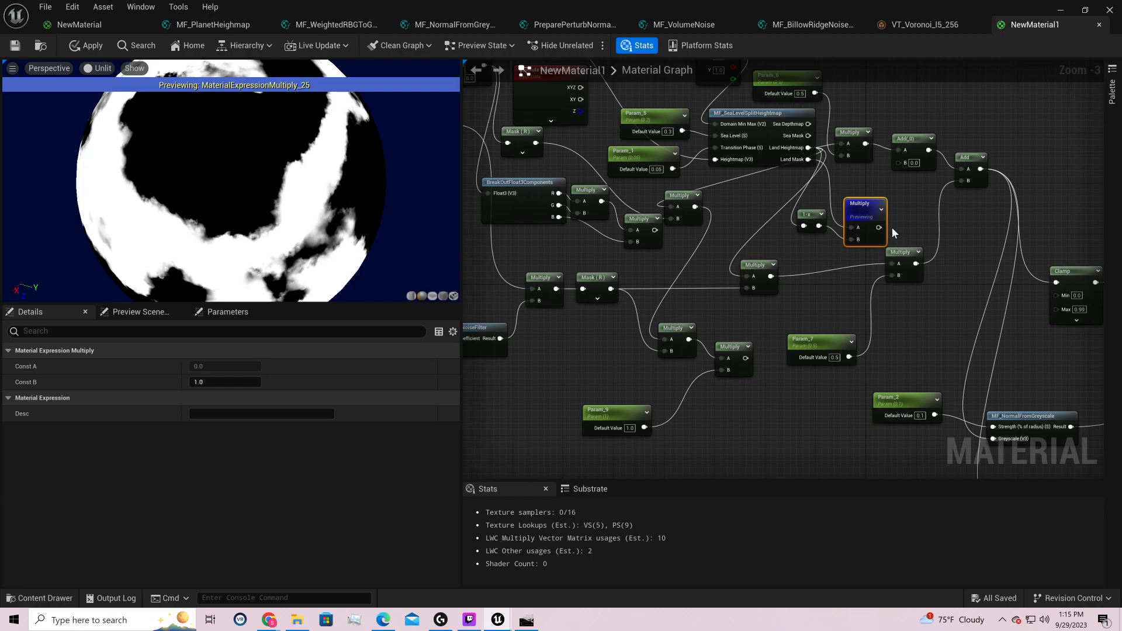
pyautogui.moveTo(861, 202); pyautogui.dragTo(870, 194)
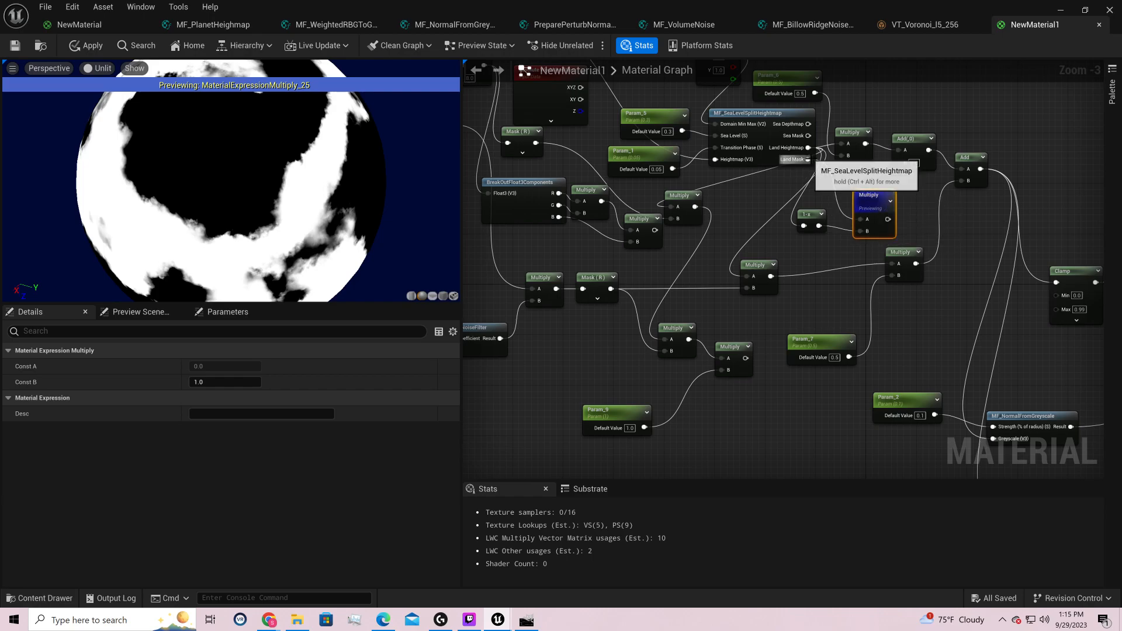
pyautogui.rightClick(859, 202)
pyautogui.click(900, 225)
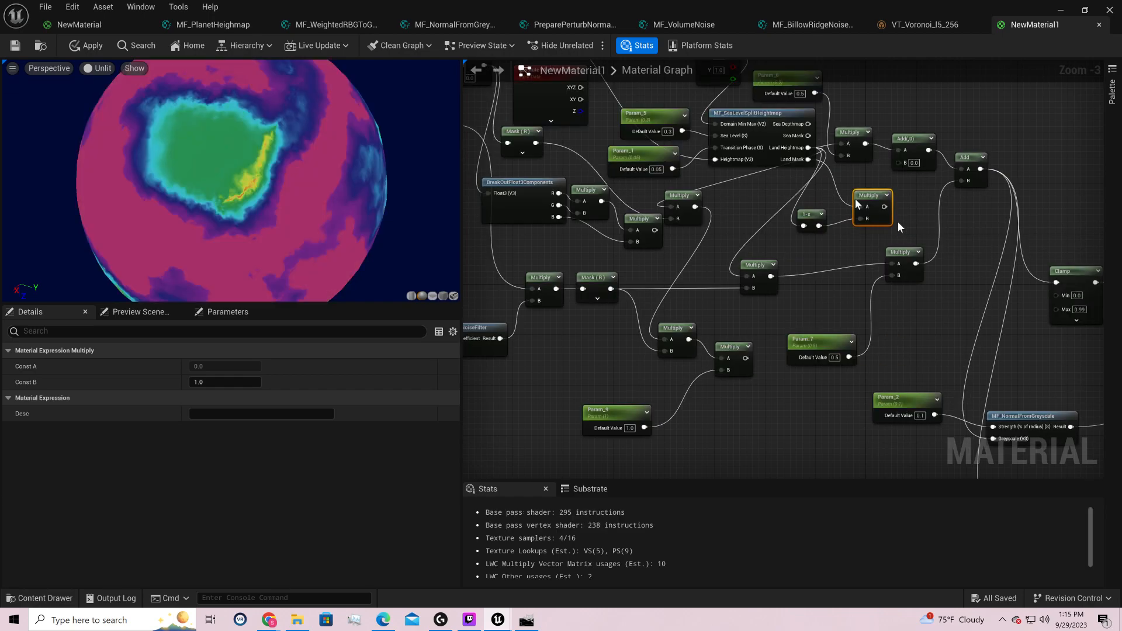
# - Insert a 1-x node between Land Mask and the new Multiply's A input, and check the product in the preview
pyautogui.moveTo(808, 160); pyautogui.dragTo(859, 207)
pyautogui.write('1-')
pyautogui.press('Return')
pyautogui.rightClick(871, 202)
pyautogui.click(905, 222)
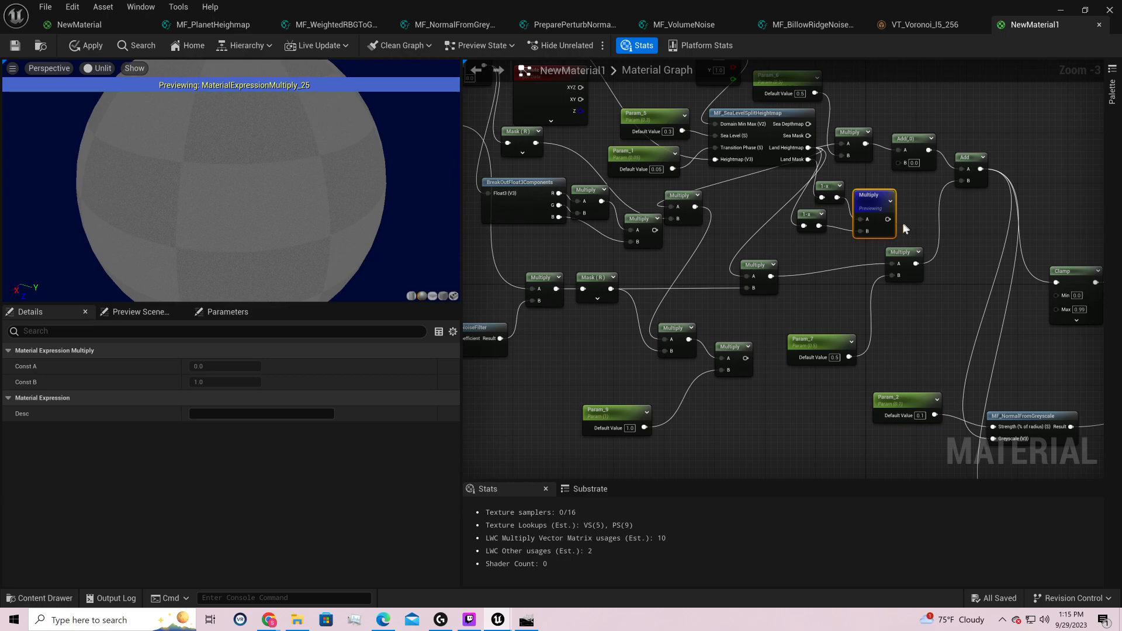
pyautogui.moveTo(218, 172); pyautogui.dragTo(218, 300)
pyautogui.rightClick(874, 209)
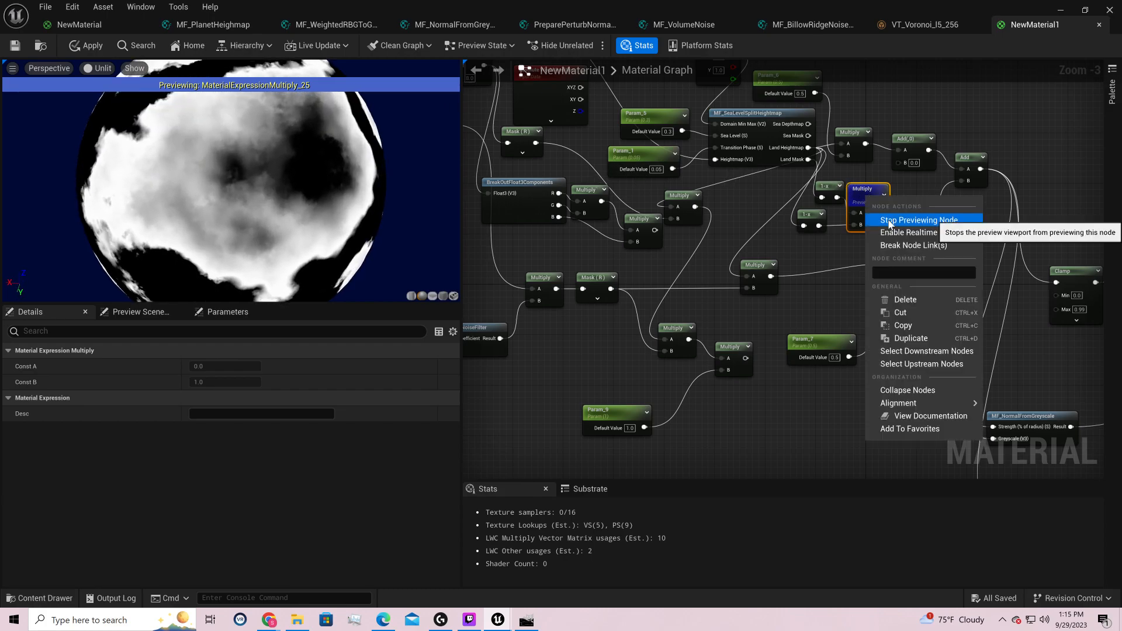
pyautogui.click(888, 218)
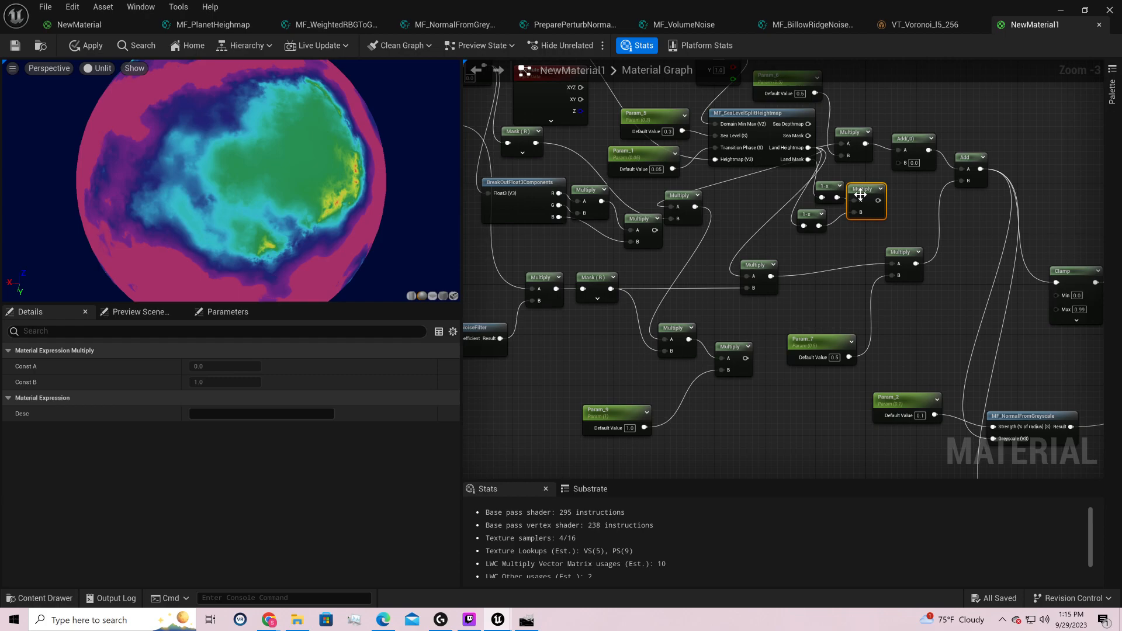
# - Preview the mask Multiply again and move it together with both 1-x nodes to free space beside them
pyautogui.rightClick(870, 201)
pyautogui.click(886, 219)
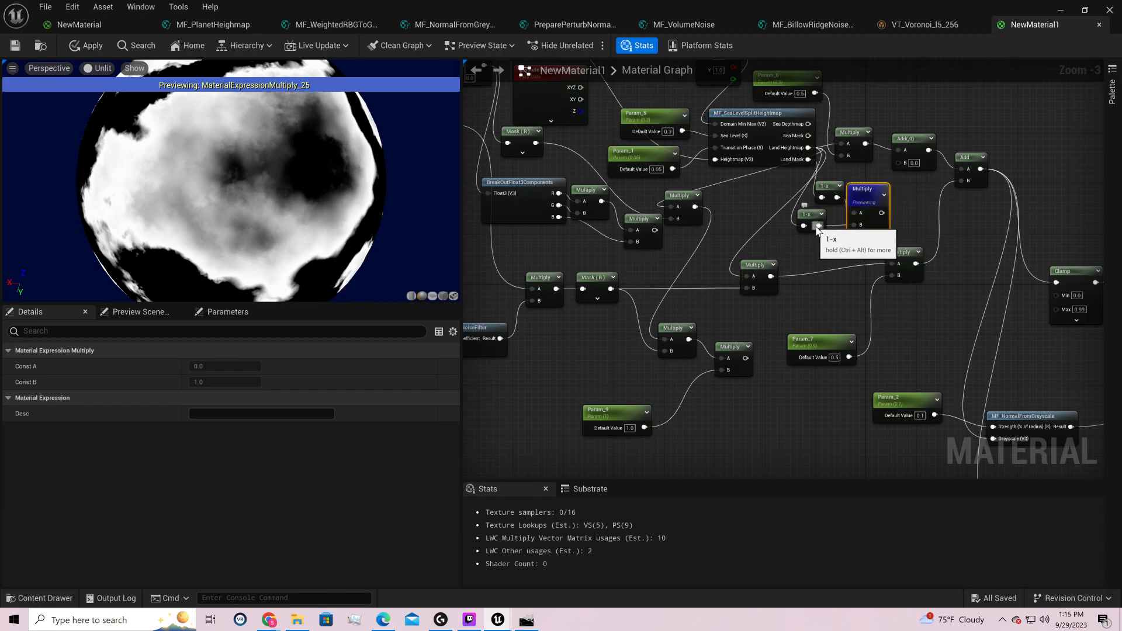
pyautogui.moveTo(817, 228); pyautogui.dragTo(817, 226)
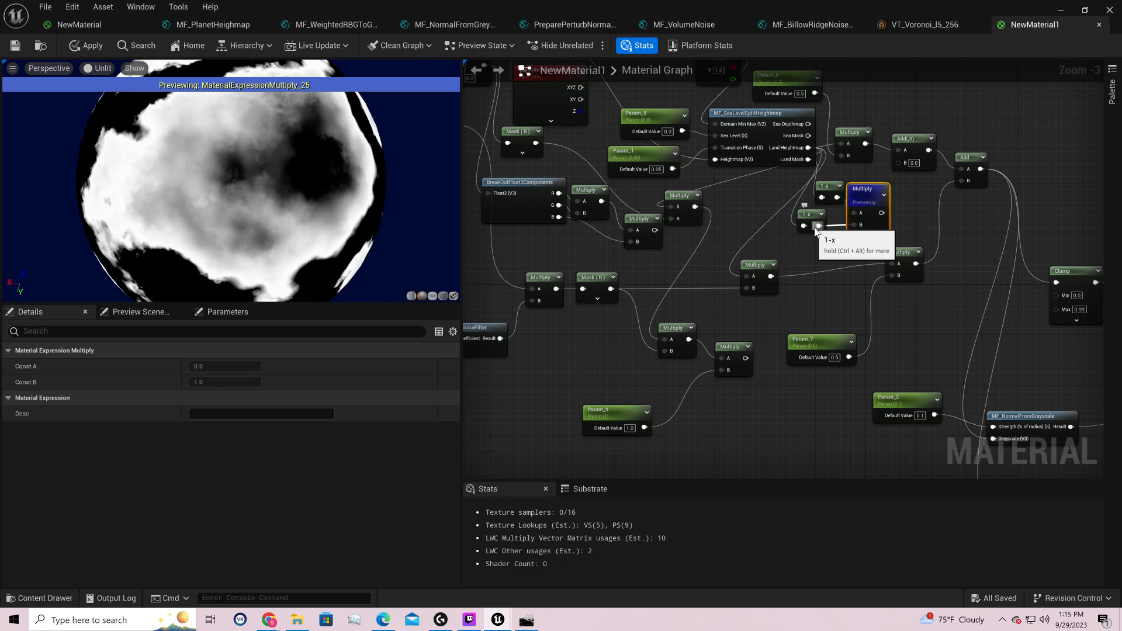
pyautogui.moveTo(873, 201)
pyautogui.mouseDown()
pyautogui.moveTo(854, 225)
pyautogui.moveTo(854, 208)
pyautogui.moveTo(872, 201)
pyautogui.mouseUp()
pyautogui.moveTo(786, 177); pyautogui.dragTo(828, 231)
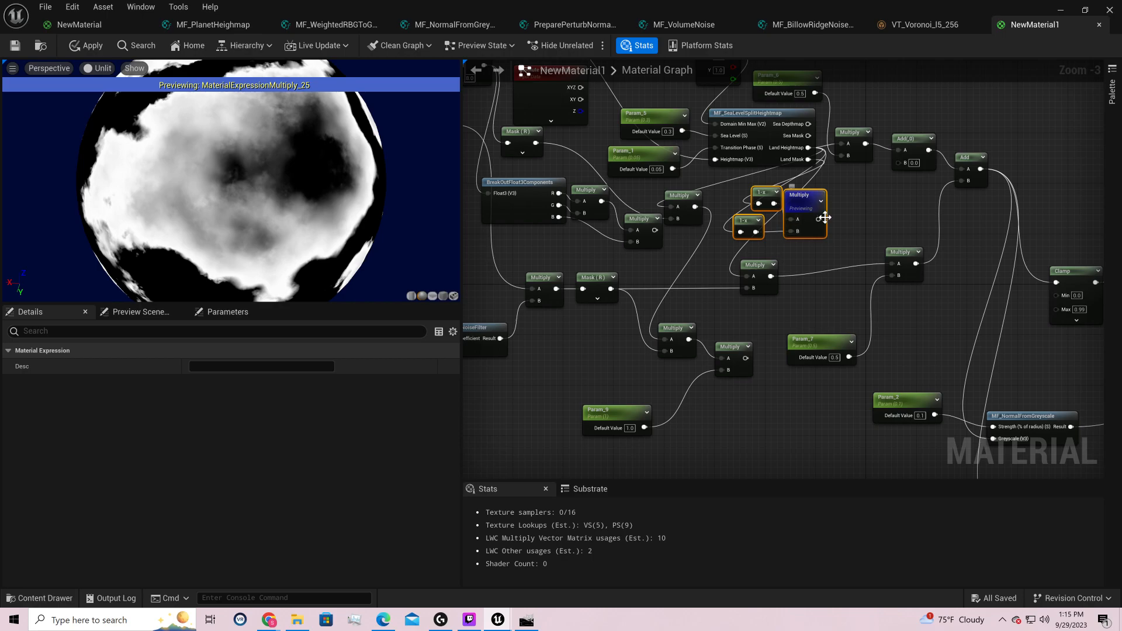
# - Add a Power node on the mask Multiply's output, place it next to the Multiply and preview it
pyautogui.moveTo(819, 219); pyautogui.dragTo(857, 221)
pyautogui.write('power')
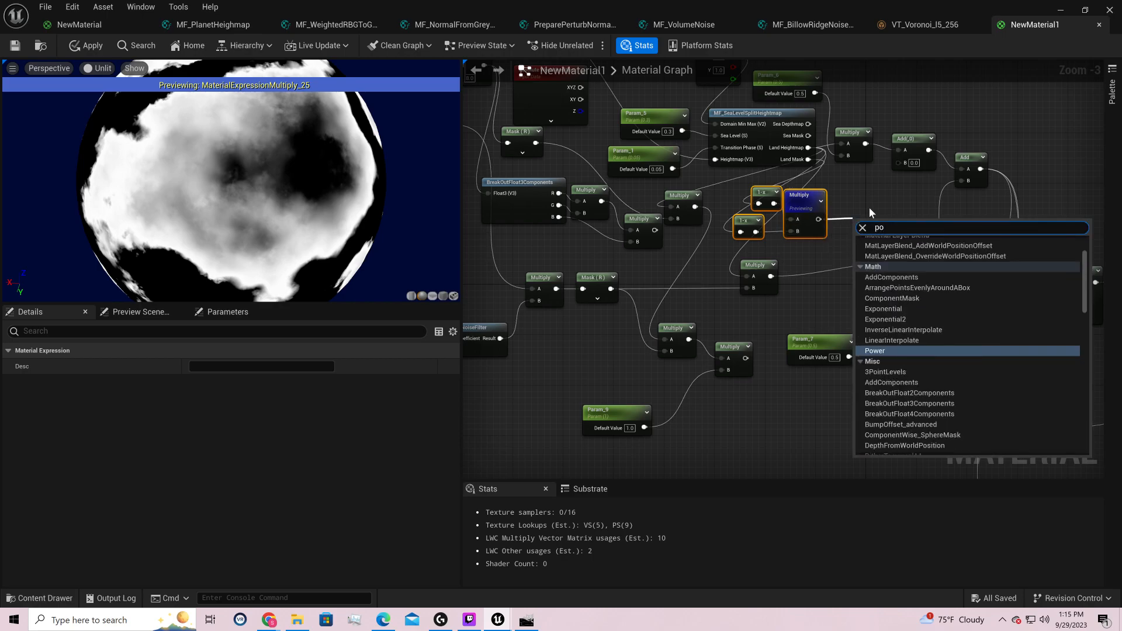
pyautogui.press('Return')
pyautogui.rightClick(883, 234)
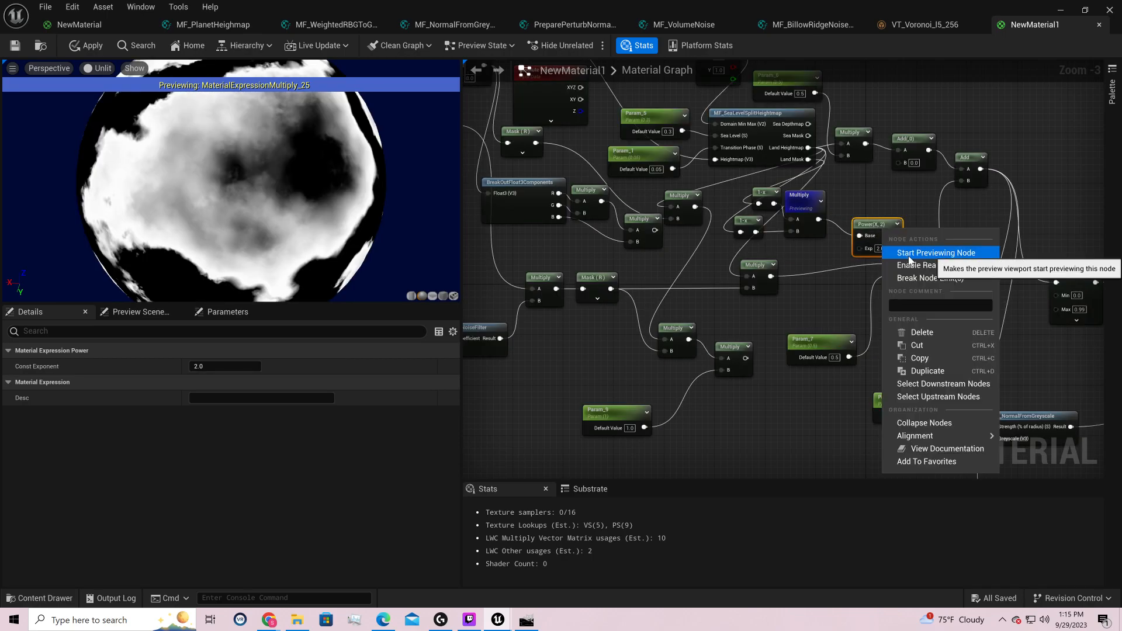
pyautogui.click(914, 253)
pyautogui.moveTo(888, 225); pyautogui.dragTo(870, 190)
pyautogui.moveTo(289, 179); pyautogui.dragTo(391, 177)
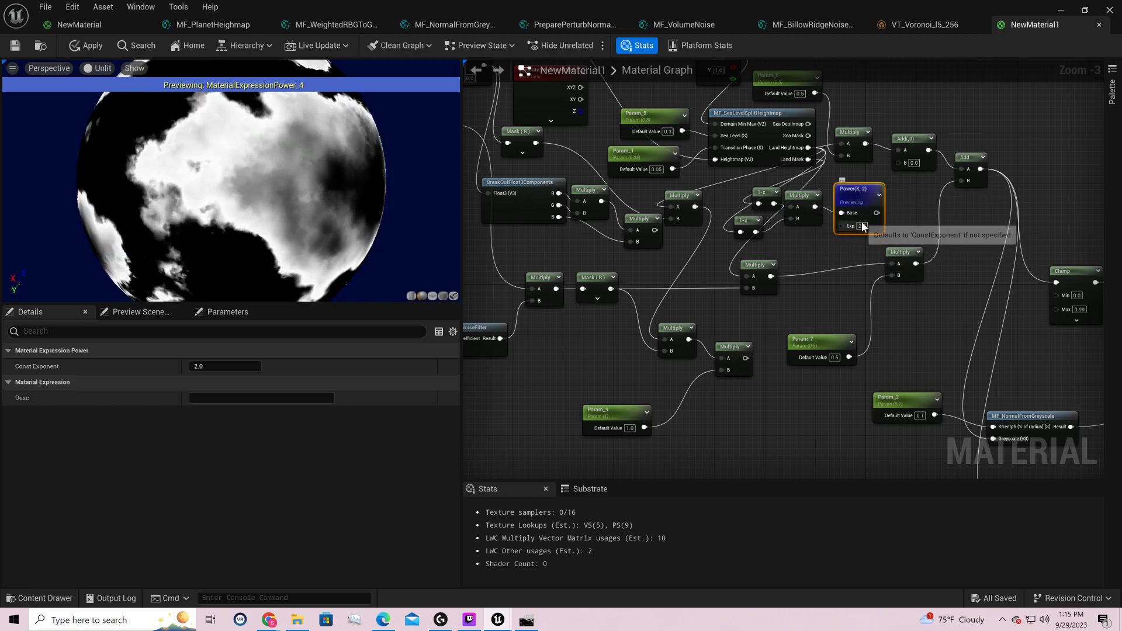
# - Try a Power exponent of 6 and inspect the mask around the planet
pyautogui.press('Return')
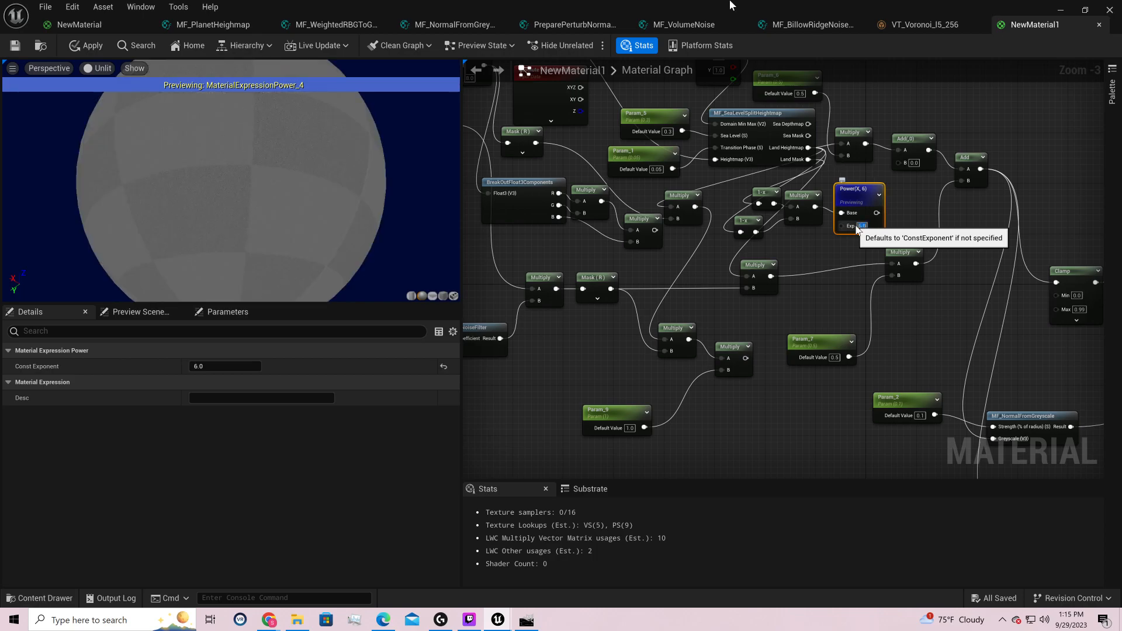
pyautogui.moveTo(374, 135); pyautogui.dragTo(363, 153)
pyautogui.moveTo(267, 182); pyautogui.dragTo(292, 250)
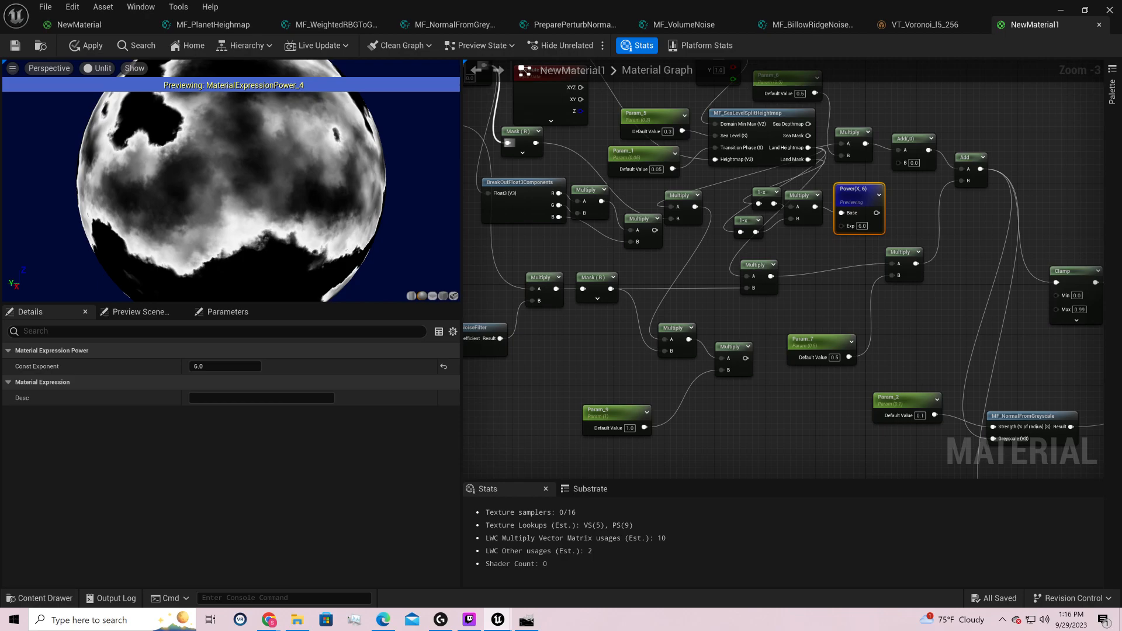
# - Feed the inverted Land Heightmap directly into the Power node's Base, replacing the mask Multiply
pyautogui.click(861, 226)
pyautogui.moveTo(808, 159); pyautogui.dragTo(811, 249)
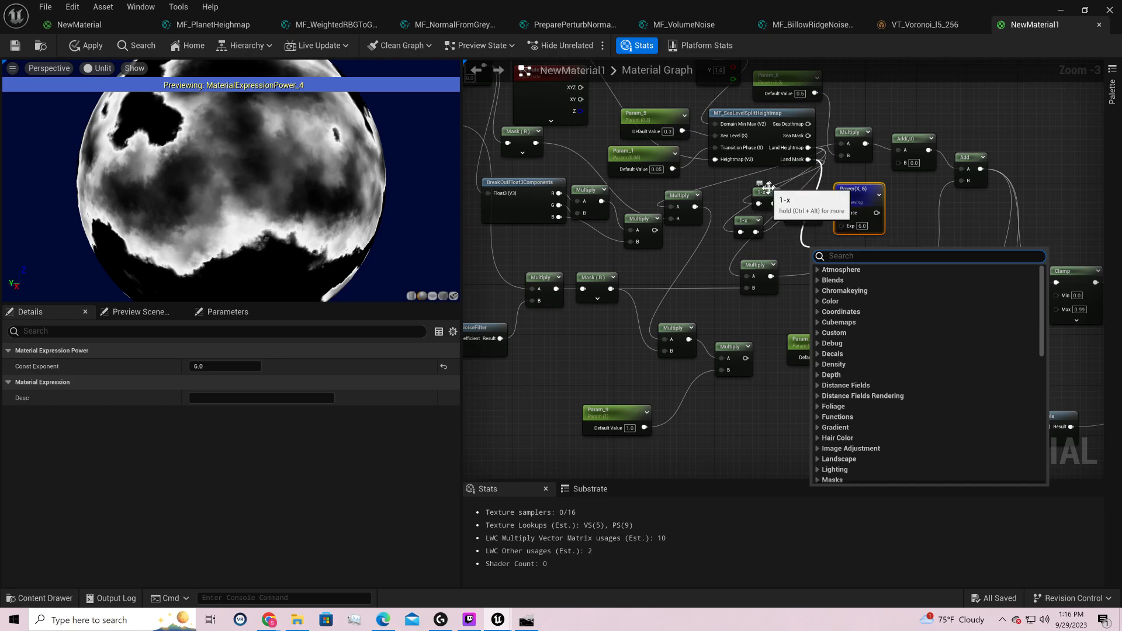
pyautogui.moveTo(757, 232); pyautogui.dragTo(843, 213)
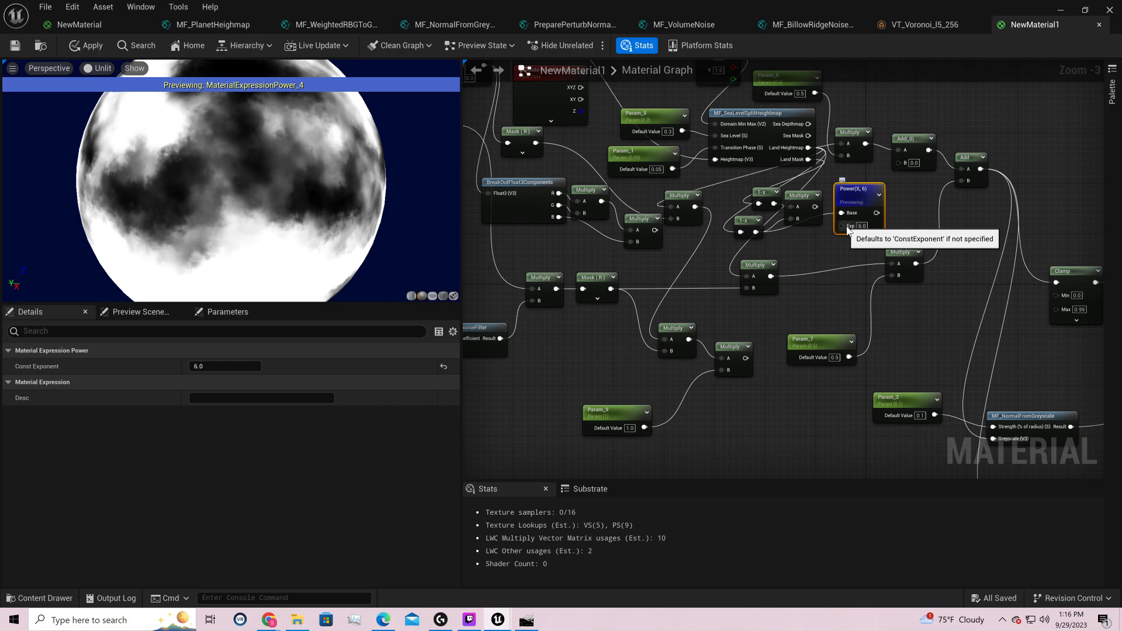
# - Add a Subtract node that takes the Power result from Land Heightmap, and preview it
pyautogui.moveTo(808, 147); pyautogui.dragTo(802, 252)
pyautogui.write('-')
pyautogui.press('Return')
pyautogui.moveTo(877, 214); pyautogui.dragTo(849, 240)
pyautogui.rightClick(826, 265)
pyautogui.click(857, 289)
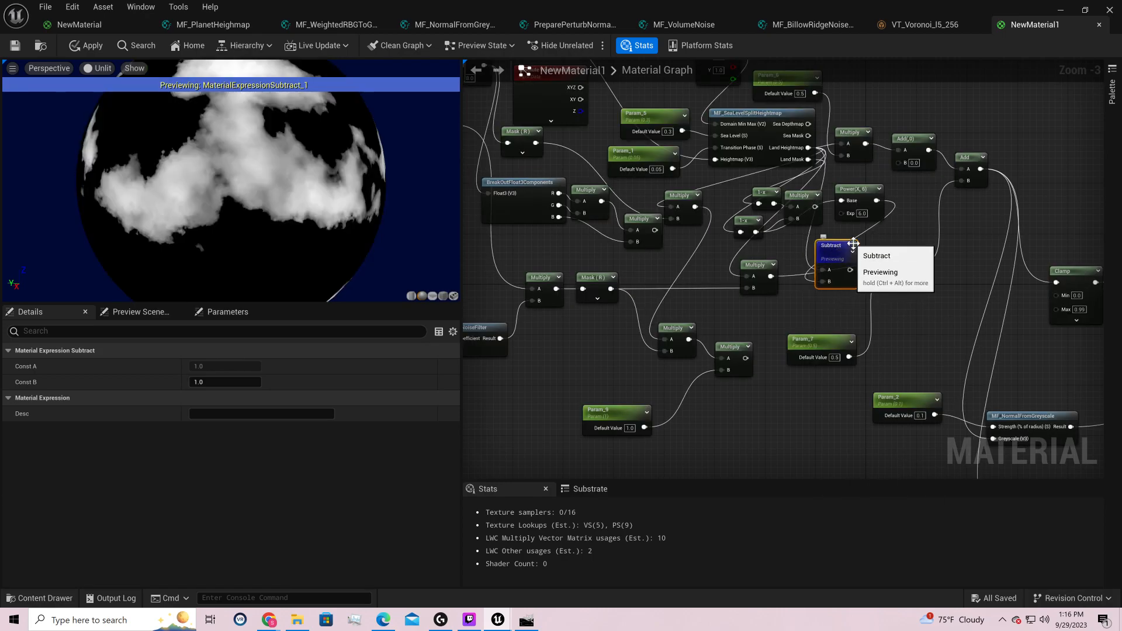
# - Try a Power exponent of 1 and compare the Subtract preview with the full planet material
pyautogui.click(864, 213)
pyautogui.write('1')
pyautogui.press('Return')
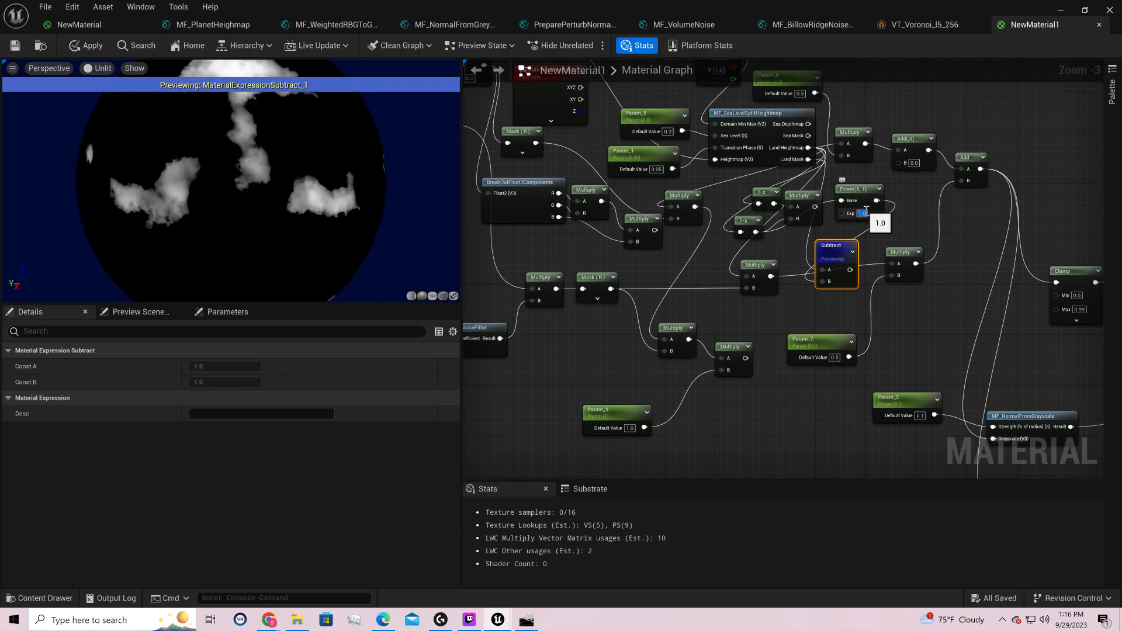
pyautogui.rightClick(833, 266)
pyautogui.click(859, 293)
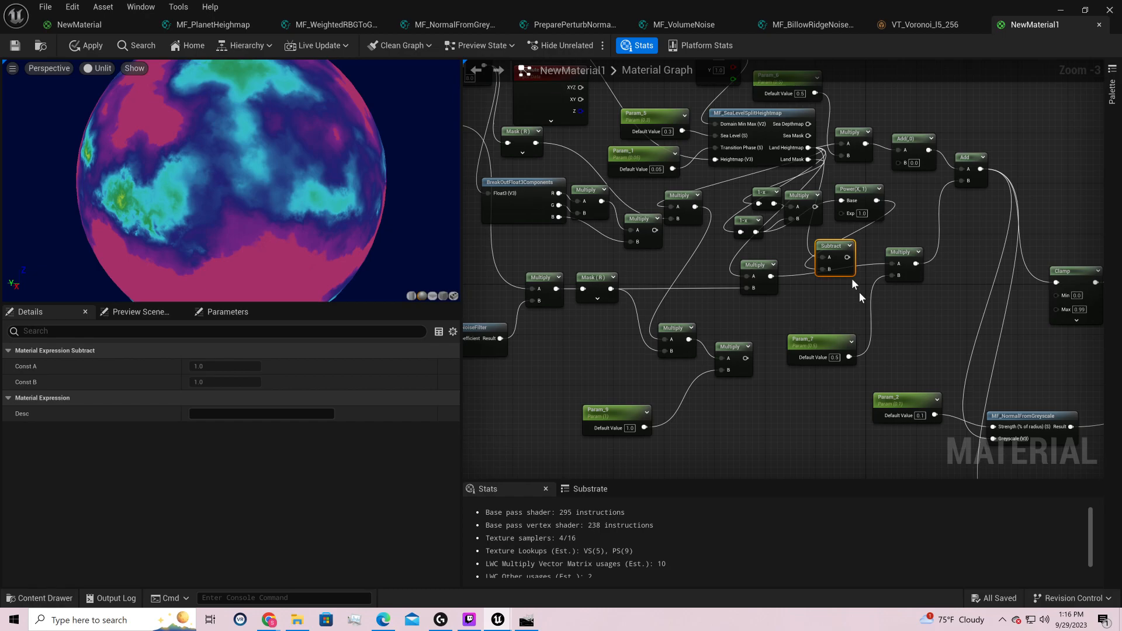
# - Set the Power exponent to 0.5, check the Subtract output in the preview, and return to the full material
pyautogui.rightClick(833, 264)
pyautogui.click(860, 270)
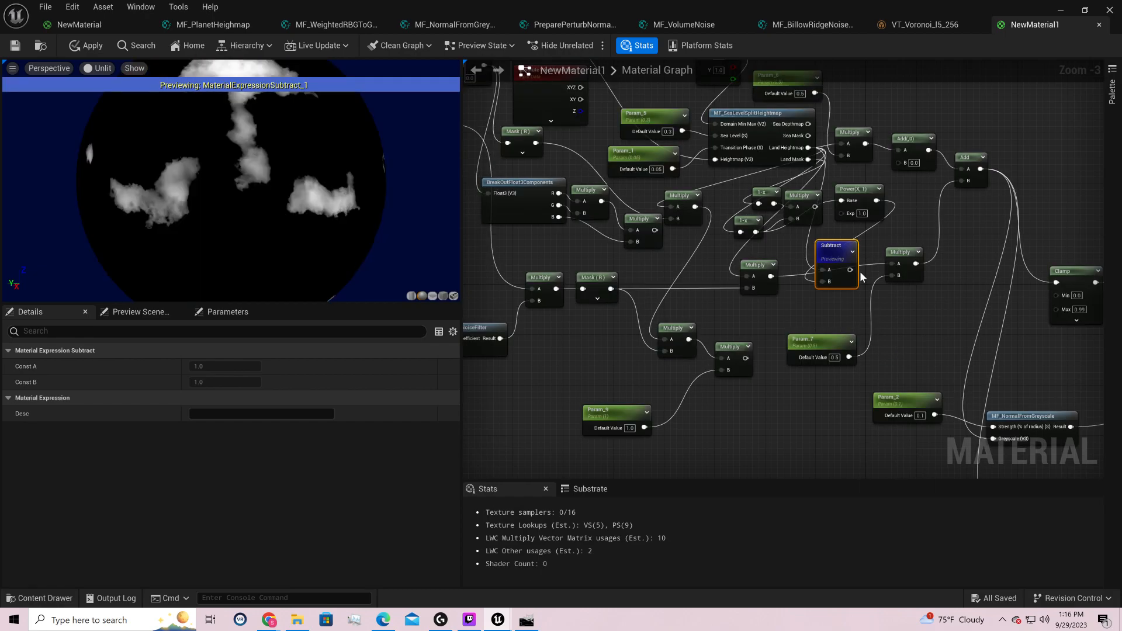
pyautogui.click(859, 221)
pyautogui.click(863, 213)
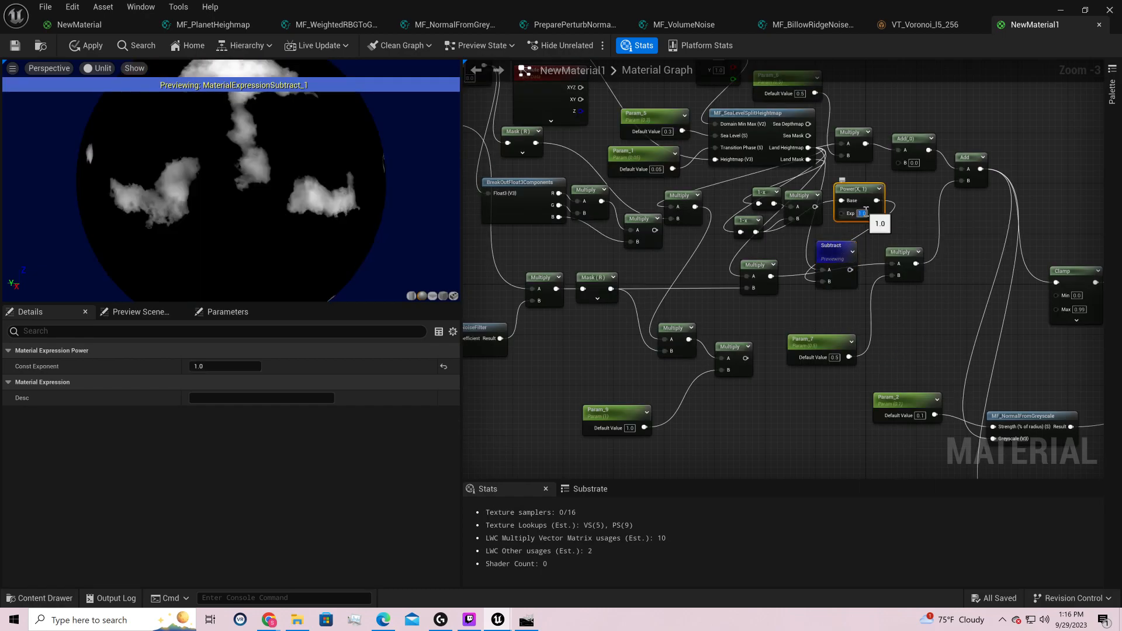
pyautogui.write('0.5')
pyautogui.press('Return')
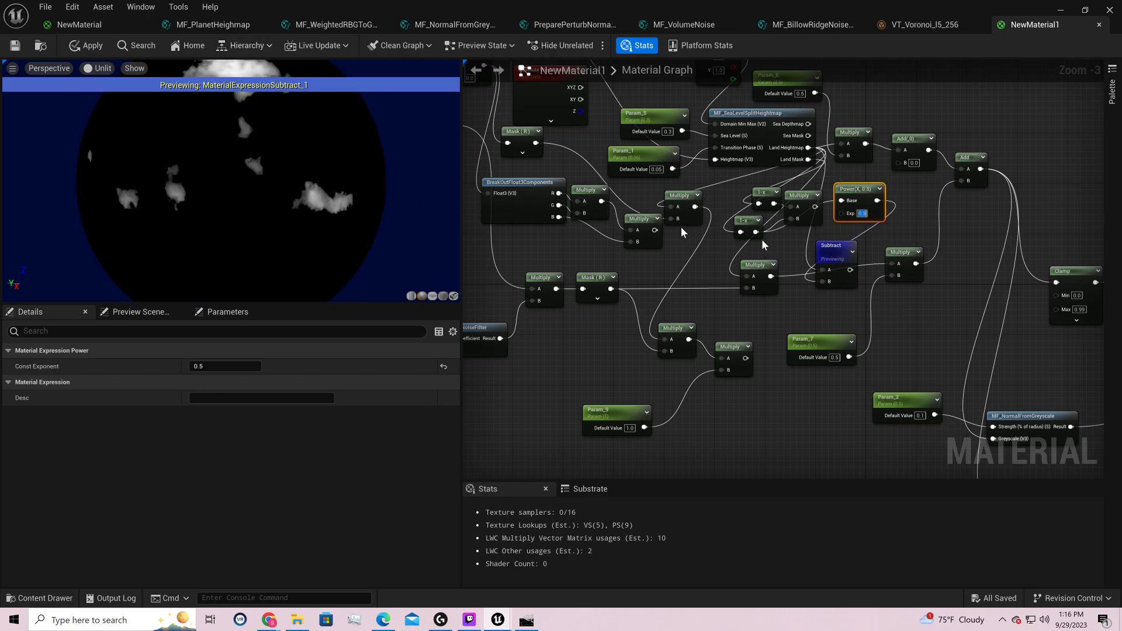
pyautogui.rightClick(841, 257)
pyautogui.click(885, 279)
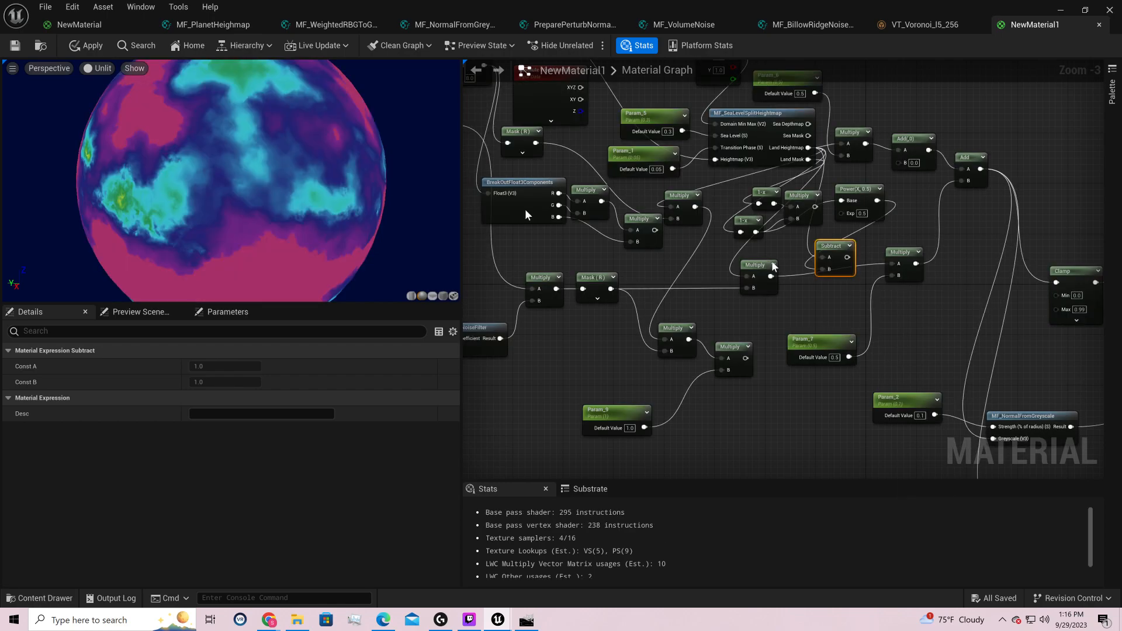
# - Preview the Subtract node and lower the Power exponent to 0.1, trying 0.2 on the way
pyautogui.moveTo(293, 181); pyautogui.dragTo(269, 169)
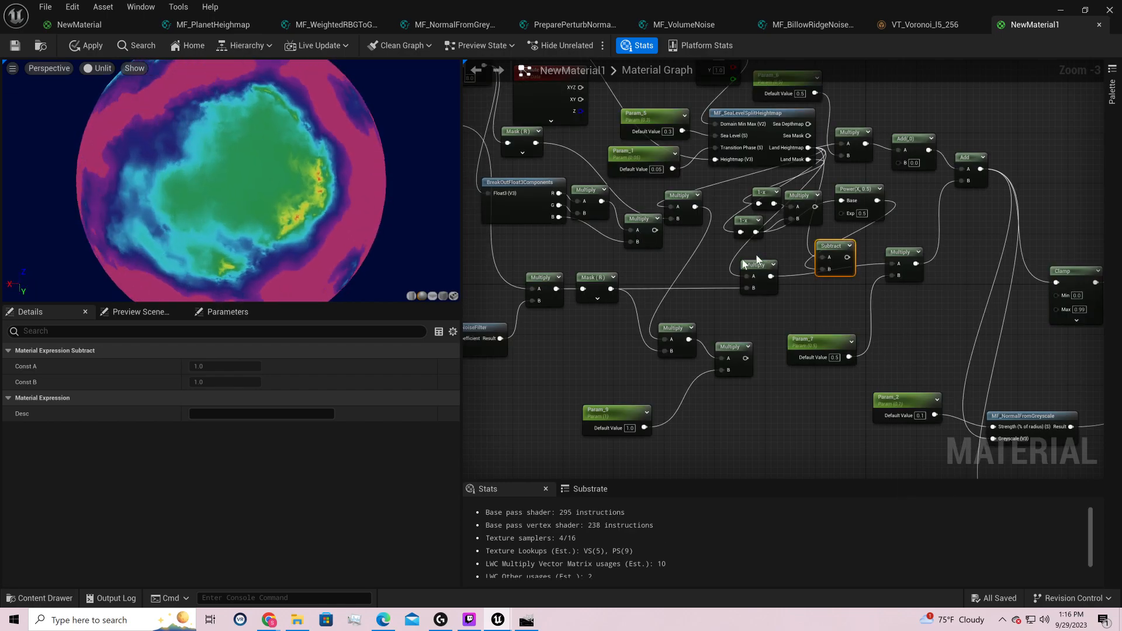
pyautogui.rightClick(850, 259)
pyautogui.click(874, 274)
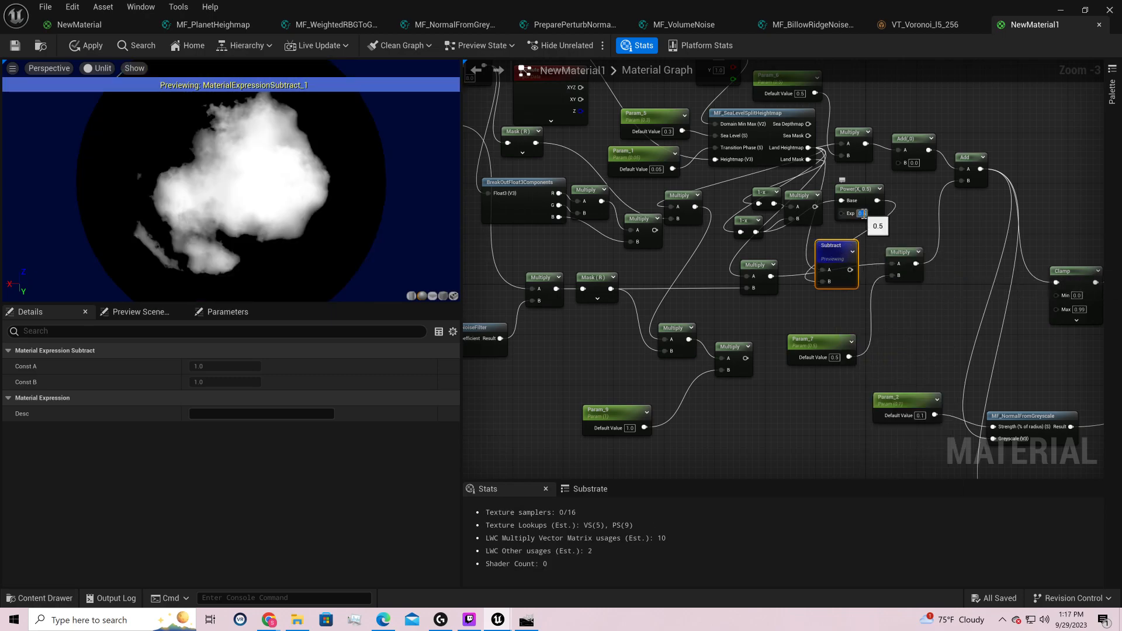
pyautogui.write('0.2')
pyautogui.press('Return')
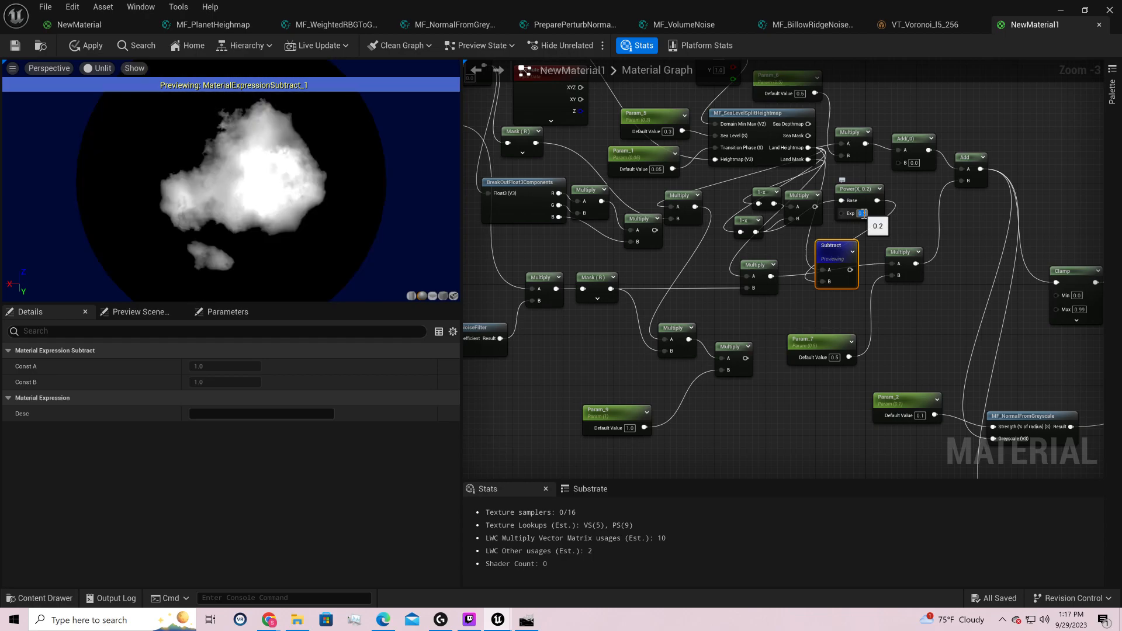
pyautogui.write('0.1')
pyautogui.press('Return')
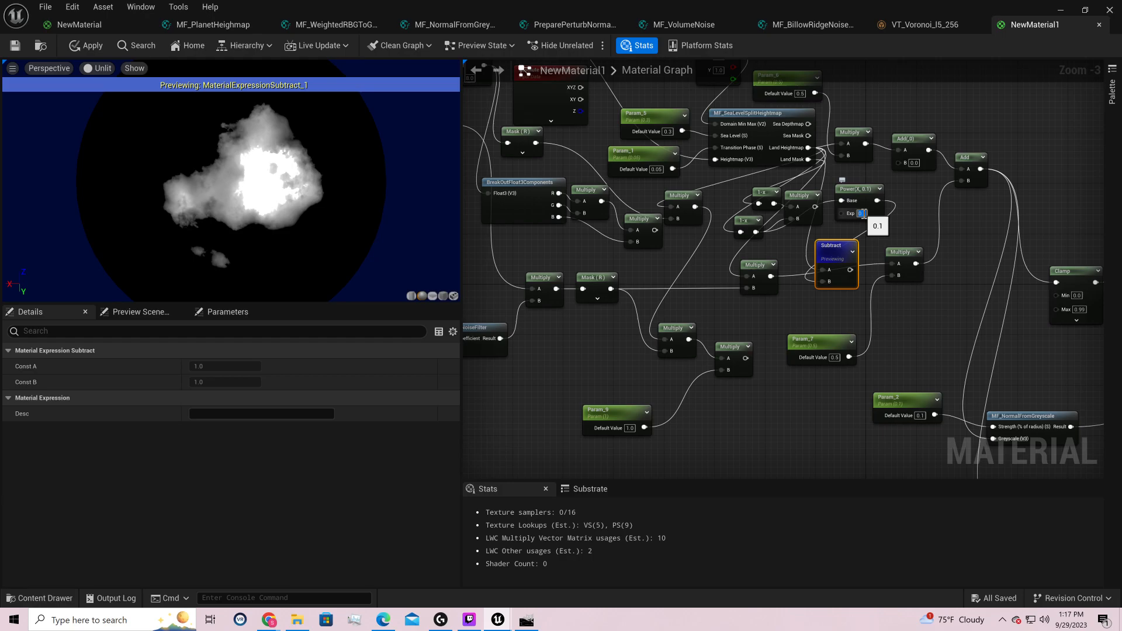
# - Feed the Subtract result into input A of the lower noise Multiply, and compare the following Multiply's preview with the full planet material
pyautogui.moveTo(833, 258)
pyautogui.mouseDown()
pyautogui.moveTo(808, 270)
pyautogui.moveTo(830, 247)
pyautogui.mouseUp()
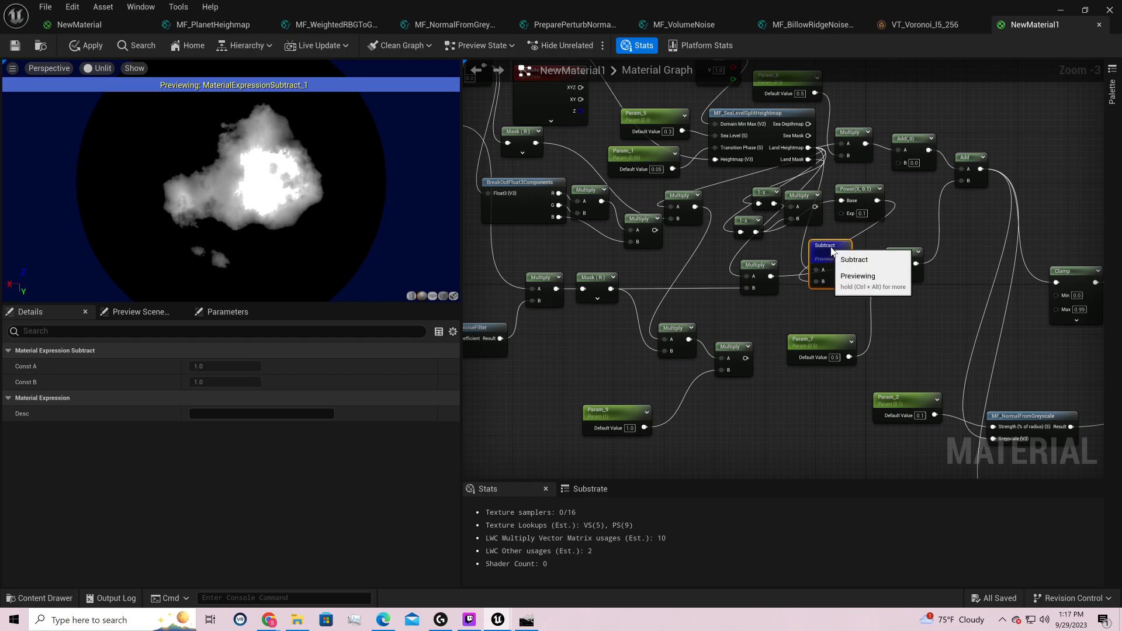
pyautogui.moveTo(763, 307); pyautogui.dragTo(898, 305, button='right')
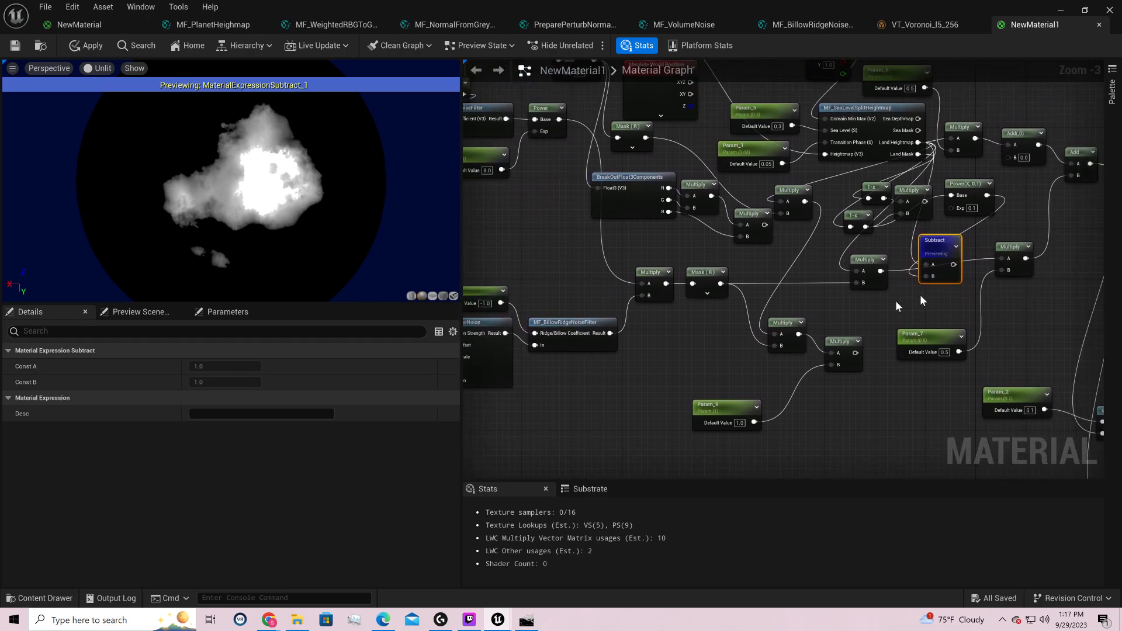
pyautogui.moveTo(953, 265); pyautogui.dragTo(774, 334)
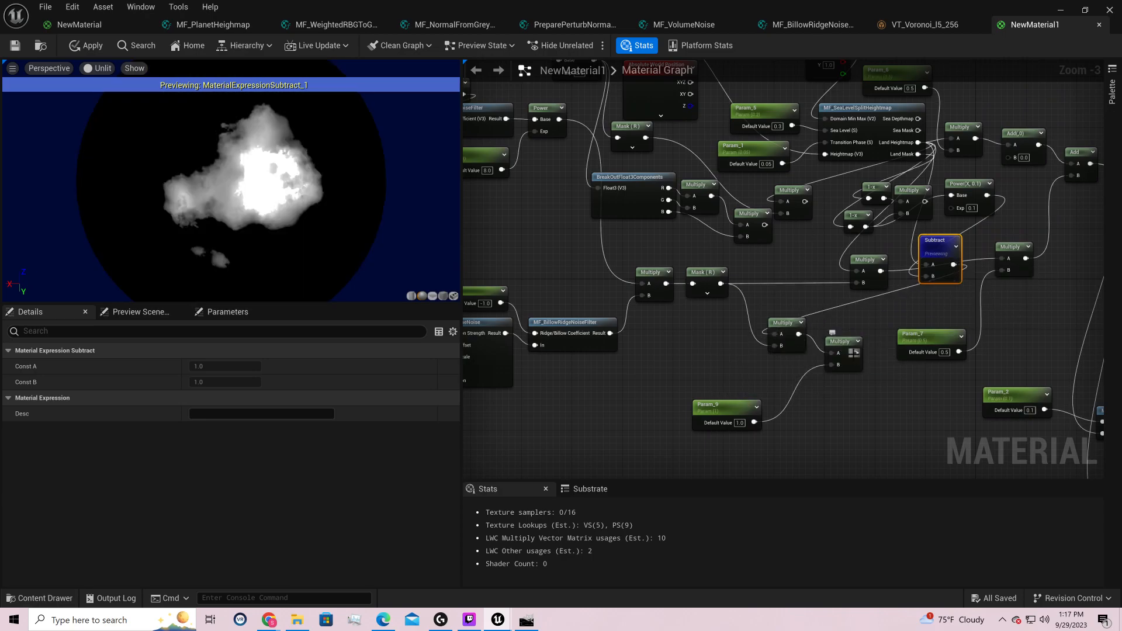
pyautogui.rightClick(854, 353)
pyautogui.rightClick(840, 339)
pyautogui.click(866, 368)
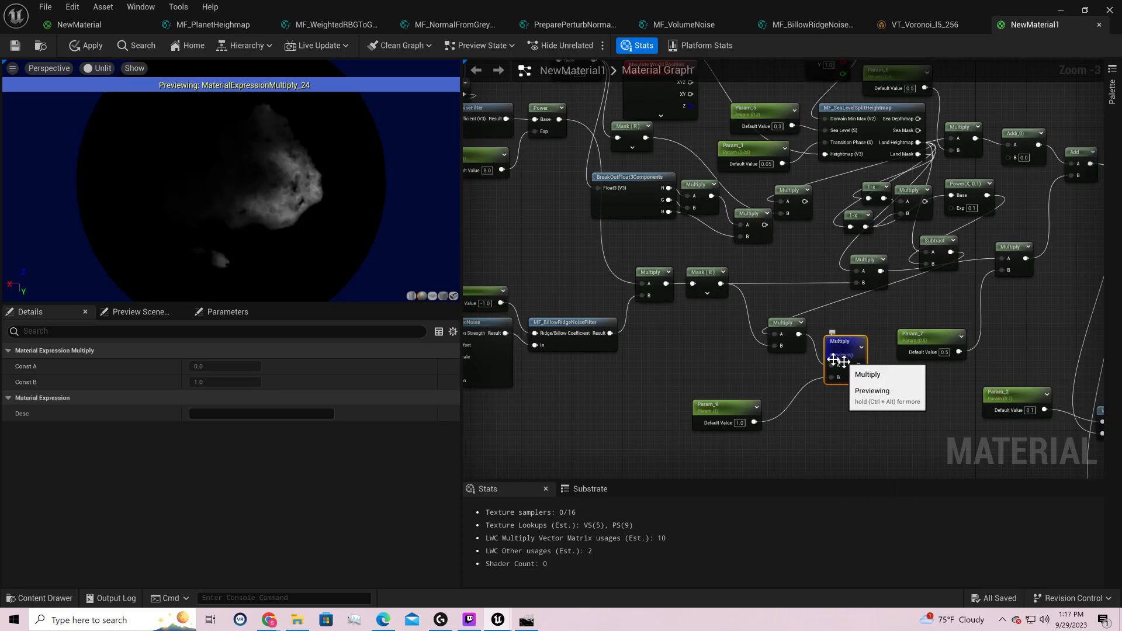
pyautogui.rightClick(844, 350)
pyautogui.click(884, 366)
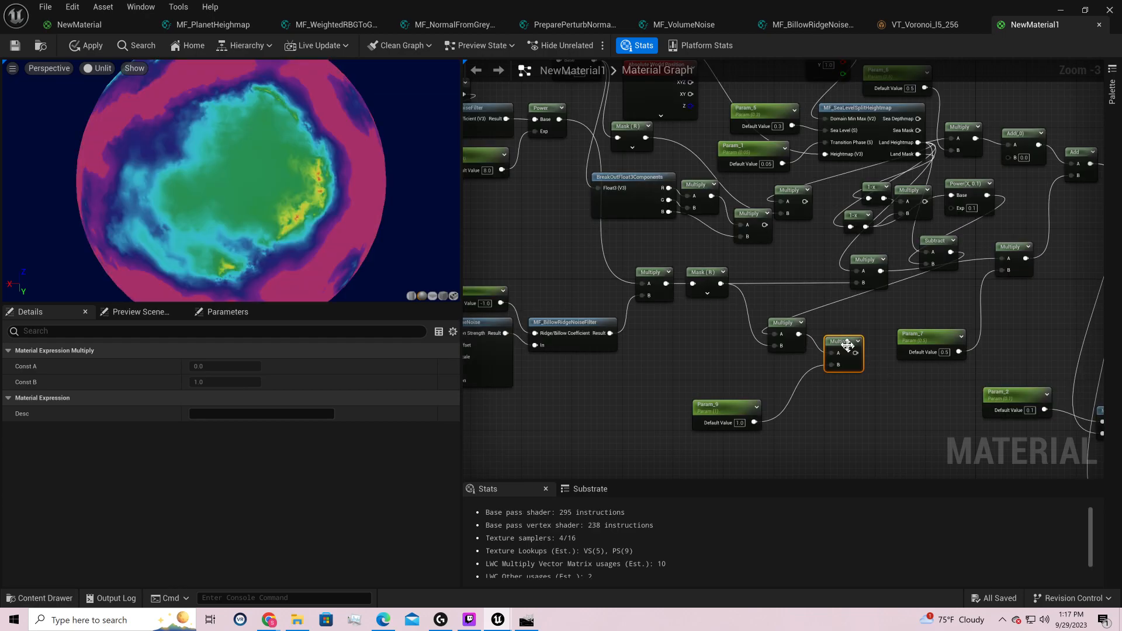
pyautogui.rightClick(847, 345)
pyautogui.click(869, 368)
# - Route the lower MF_BillowRidgeNoiseFilter result into the noise Multiply's B input through a new Component Mask limited to R
pyautogui.moveTo(801, 366); pyautogui.dragTo(830, 336, button='right')
pyautogui.moveTo(654, 350); pyautogui.dragTo(818, 362)
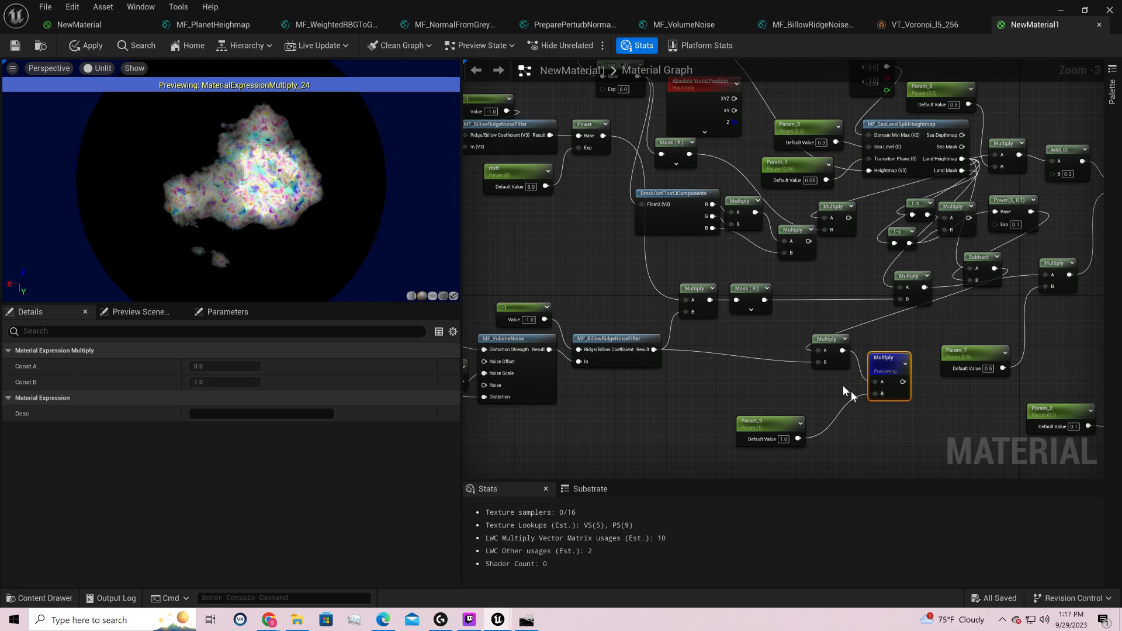
pyautogui.moveTo(654, 349); pyautogui.dragTo(726, 356)
pyautogui.write('compo')
pyautogui.press('Return')
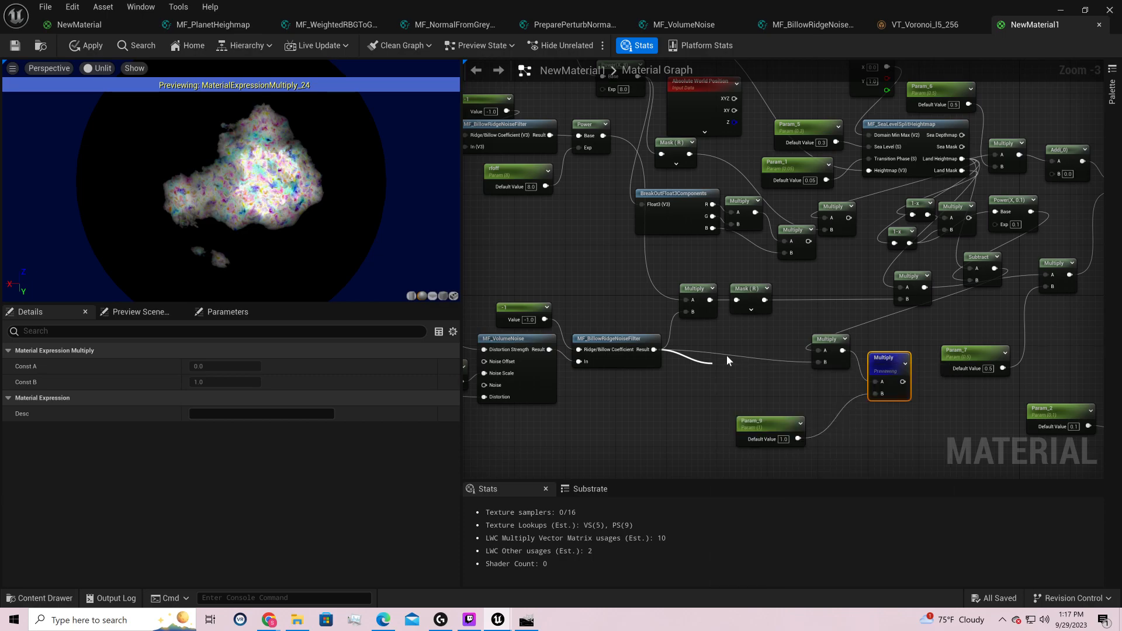
pyautogui.click(194, 382)
pyautogui.moveTo(748, 380); pyautogui.dragTo(818, 363)
pyautogui.moveTo(737, 379); pyautogui.dragTo(748, 374)
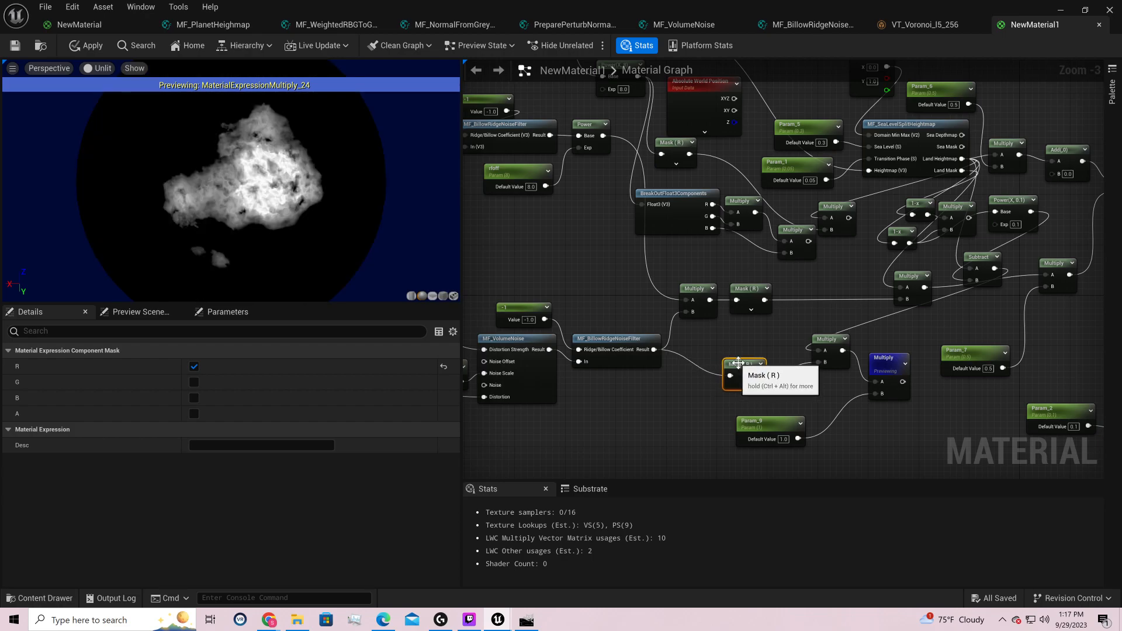
# - Stop previewing the Multiply scaled by Param_9 and connect its output to input B of the first Add after the land Multiply
pyautogui.rightClick(891, 354)
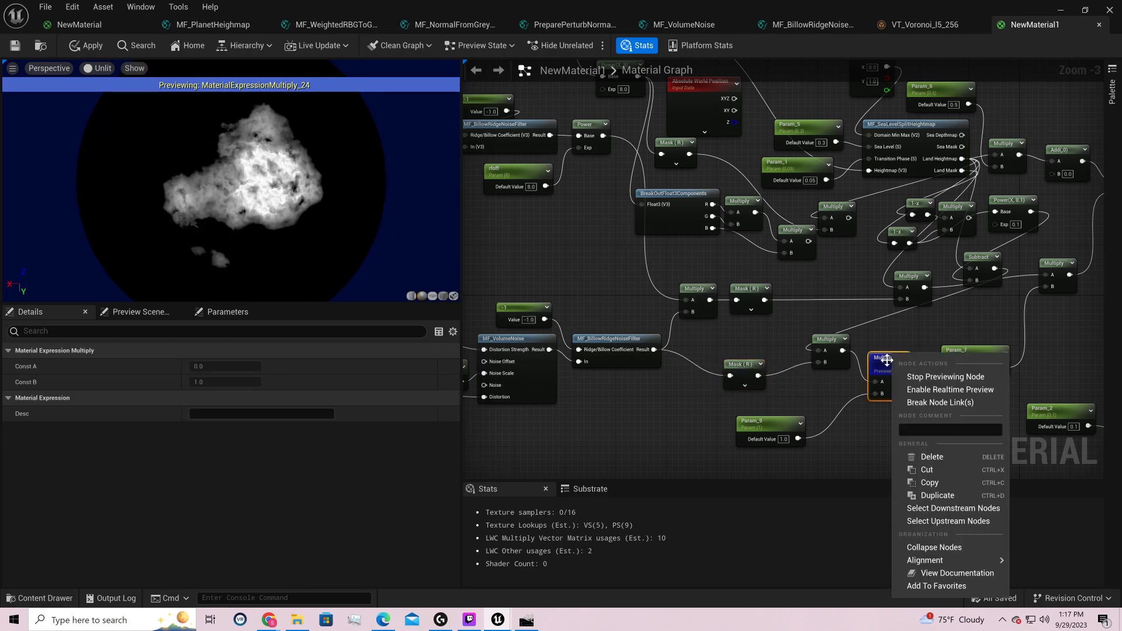
pyautogui.click(912, 375)
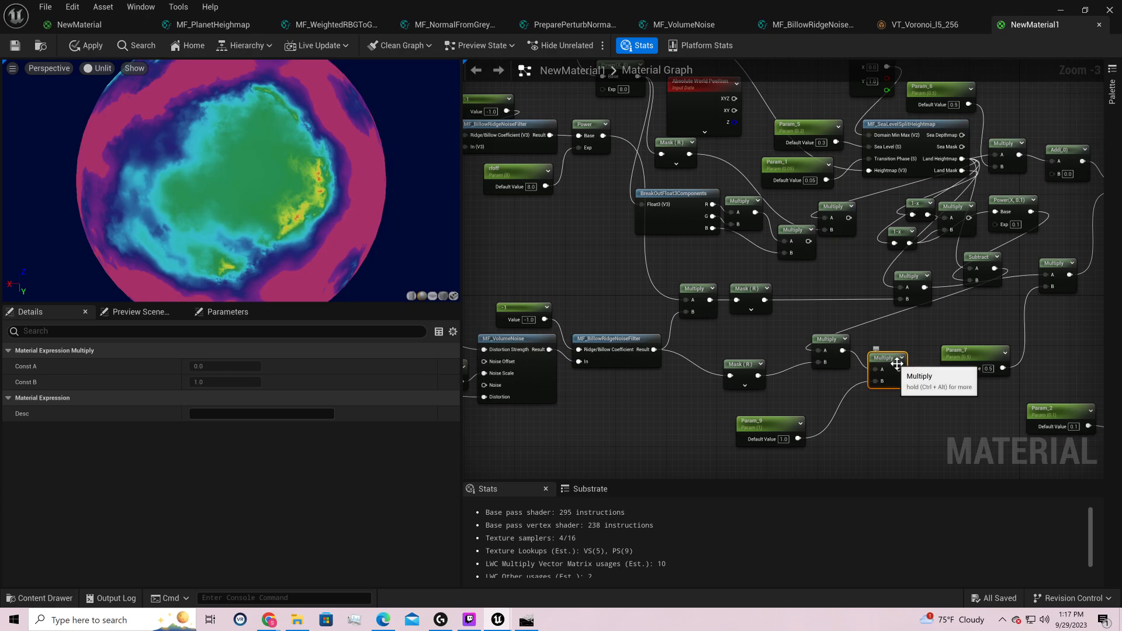
pyautogui.rightClick(894, 373)
pyautogui.click(966, 146)
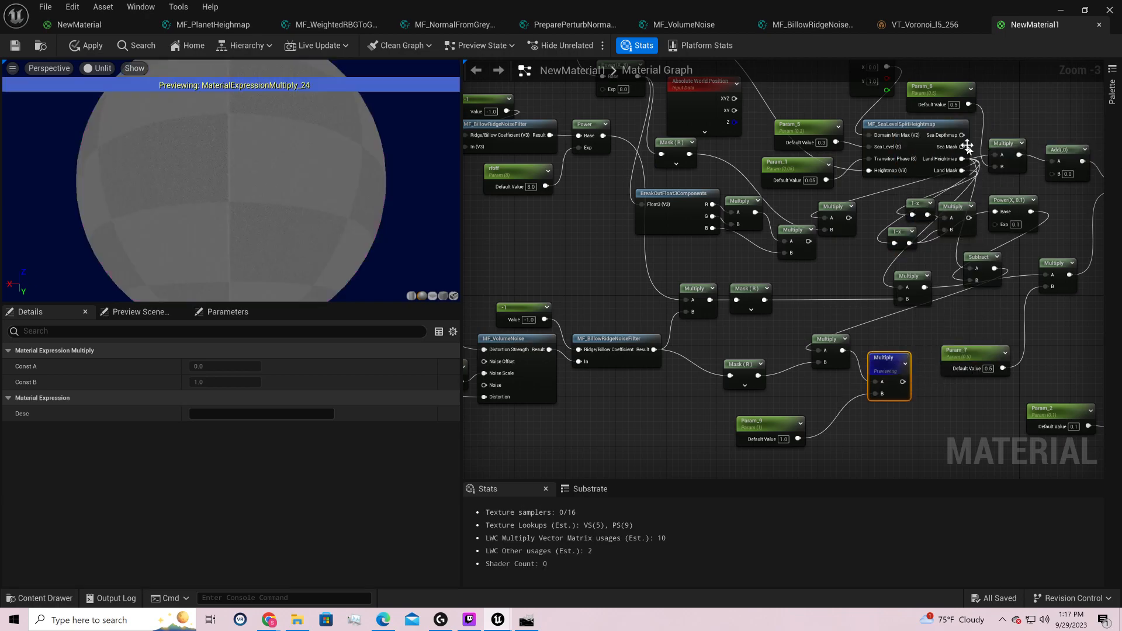
pyautogui.rightClick(892, 371)
pyautogui.click(947, 144)
pyautogui.moveTo(905, 360); pyautogui.dragTo(747, 361, button='right')
pyautogui.moveTo(714, 396); pyautogui.dragTo(867, 200)
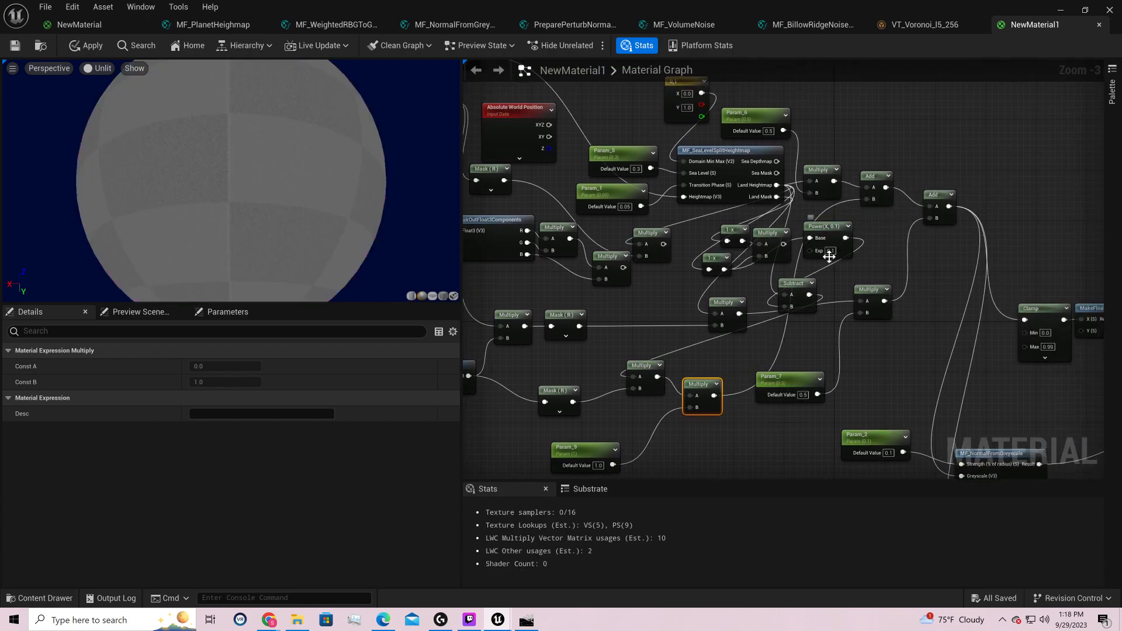
pyautogui.moveTo(385, 208)
pyautogui.mouseDown()
pyautogui.moveTo(455, 211)
pyautogui.moveTo(315, 221)
pyautogui.moveTo(128, 214)
pyautogui.mouseUp()
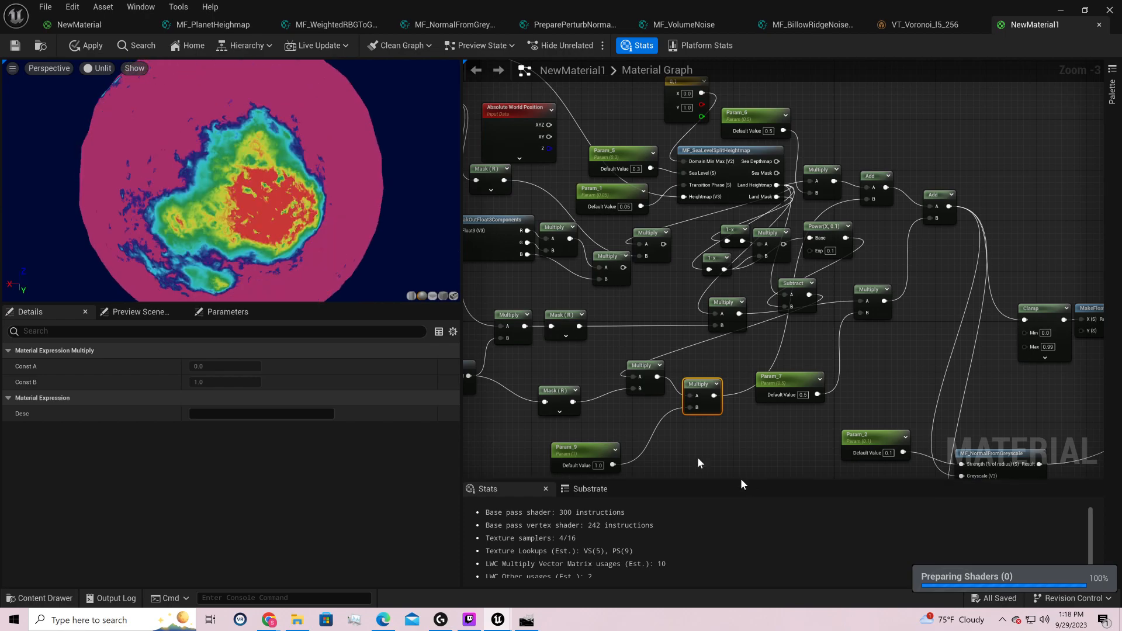
# - Compare Param_9 default values of 0.5, 0.2 and 0.3 on the planet, and settle on 0.1
pyautogui.click(599, 465)
pyautogui.write('0.5')
pyautogui.press('Return')
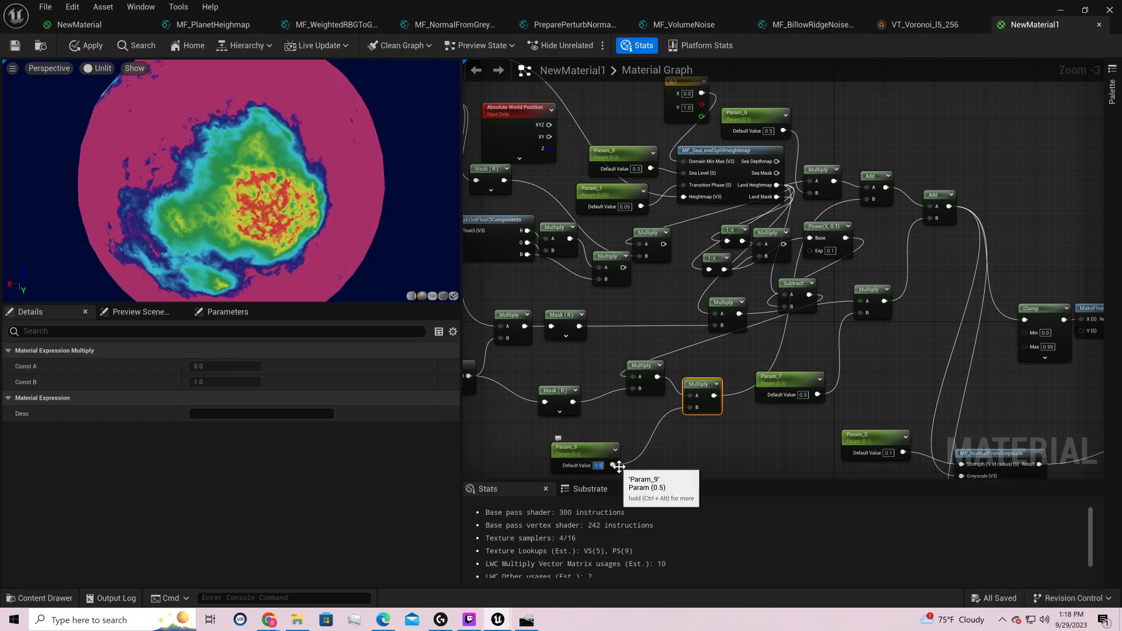
pyautogui.write('0.2')
pyautogui.press('Return')
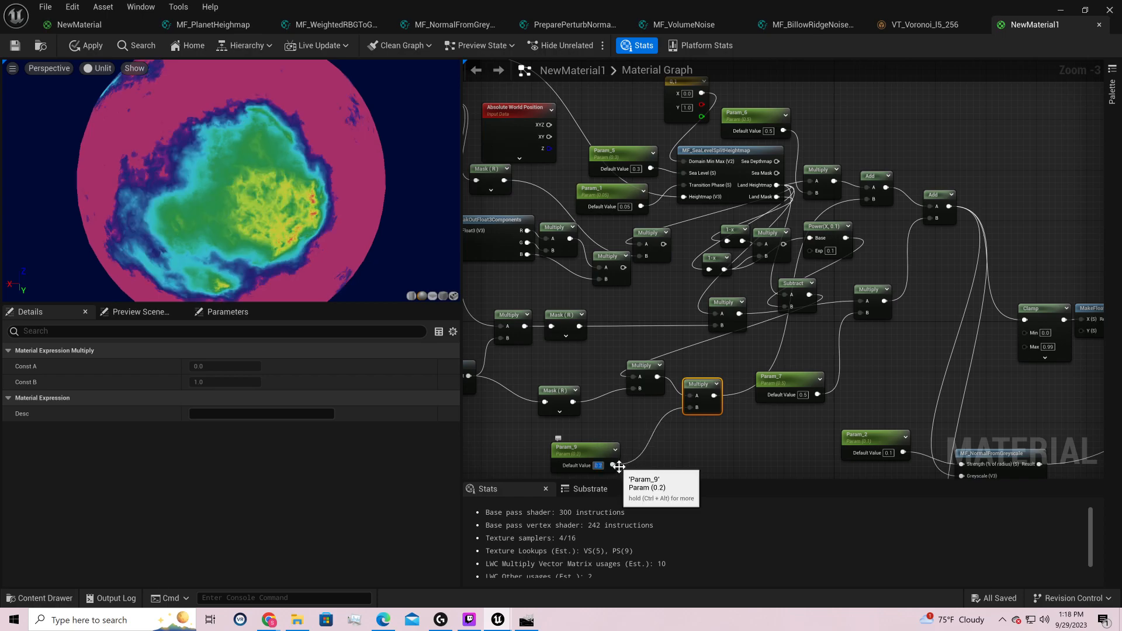
pyautogui.write('0.1')
pyautogui.press('Return')
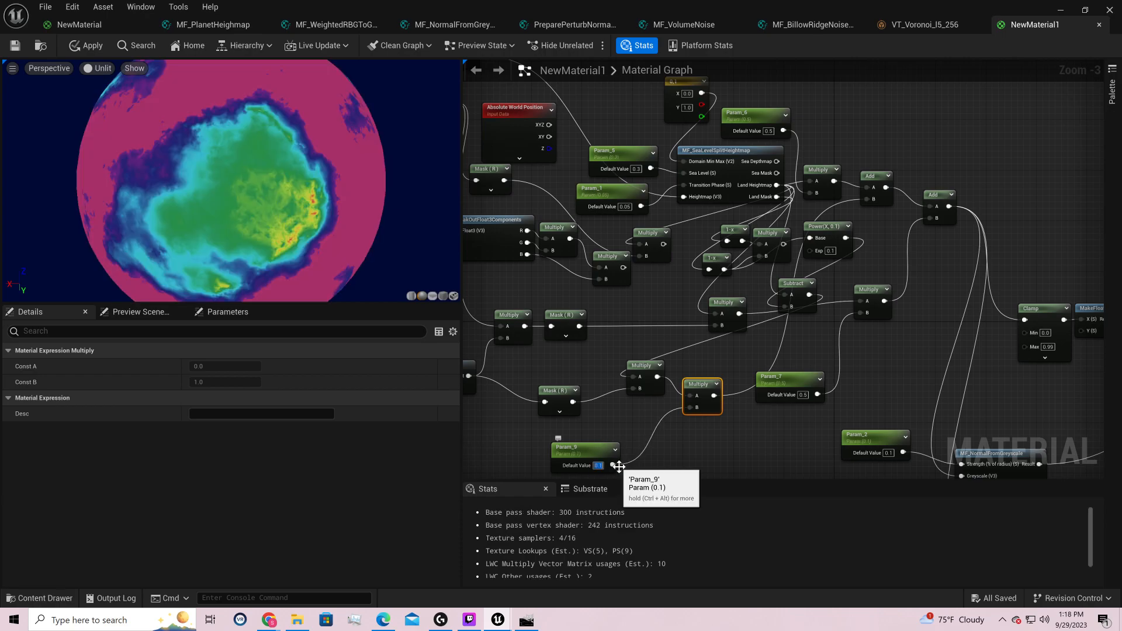
pyautogui.write('0.2')
pyautogui.press('Return')
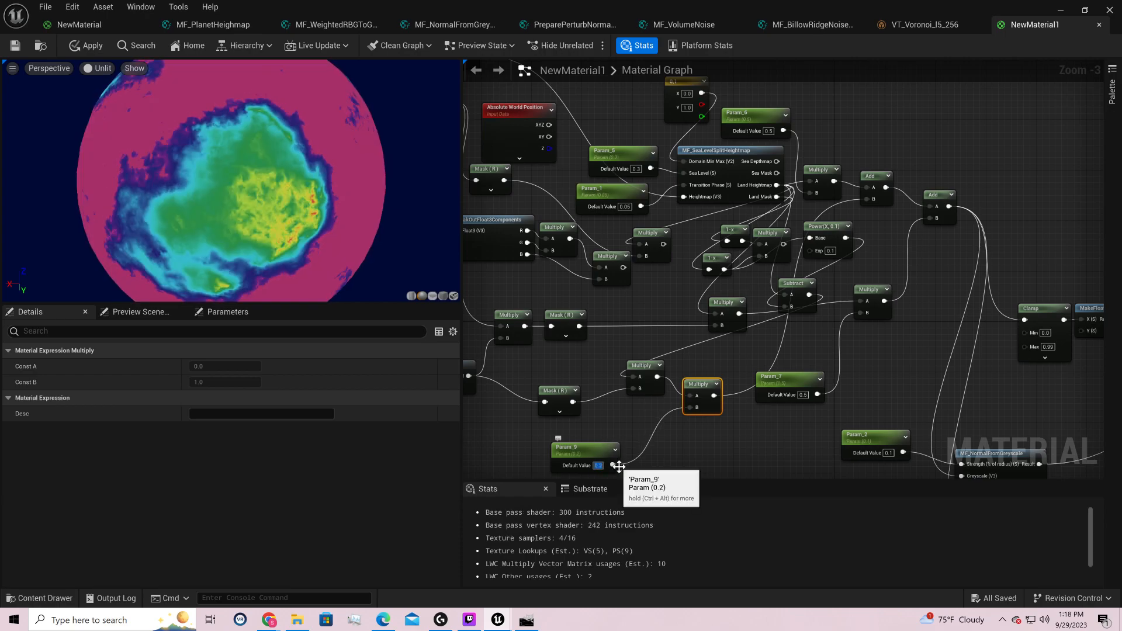
pyautogui.write('0.3')
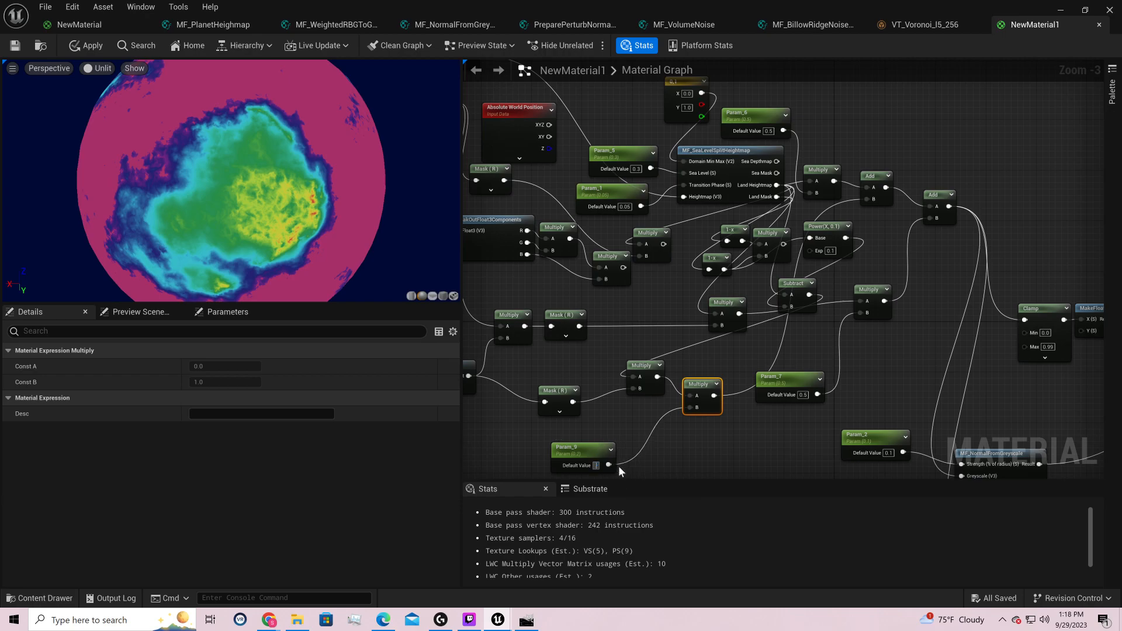
pyautogui.press('Return')
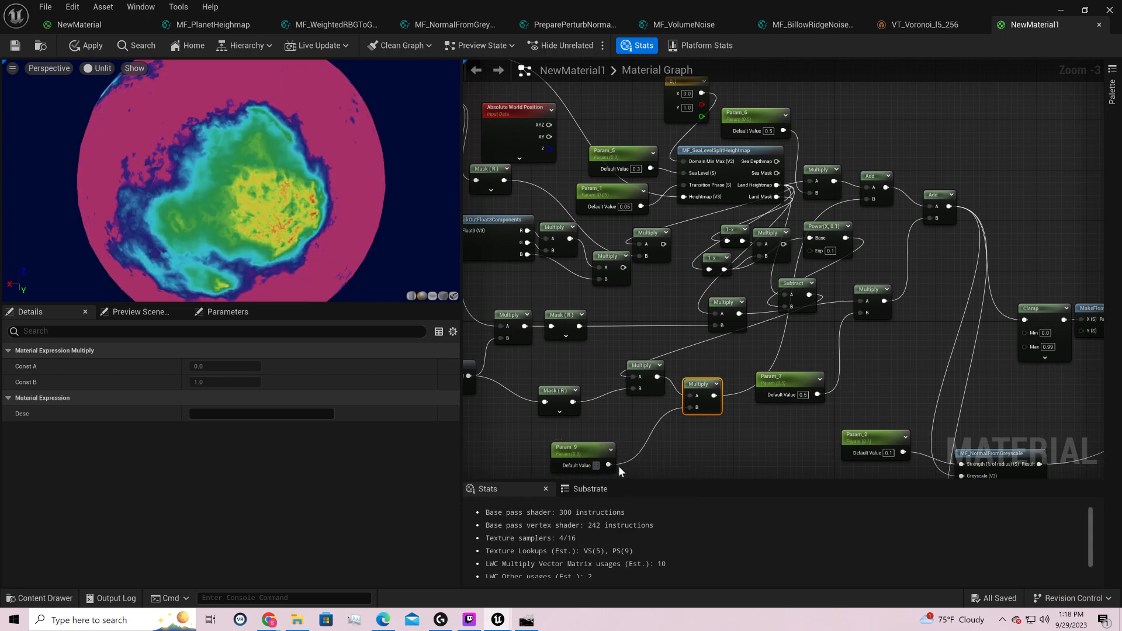
pyautogui.write('0.1')
pyautogui.press('Return')
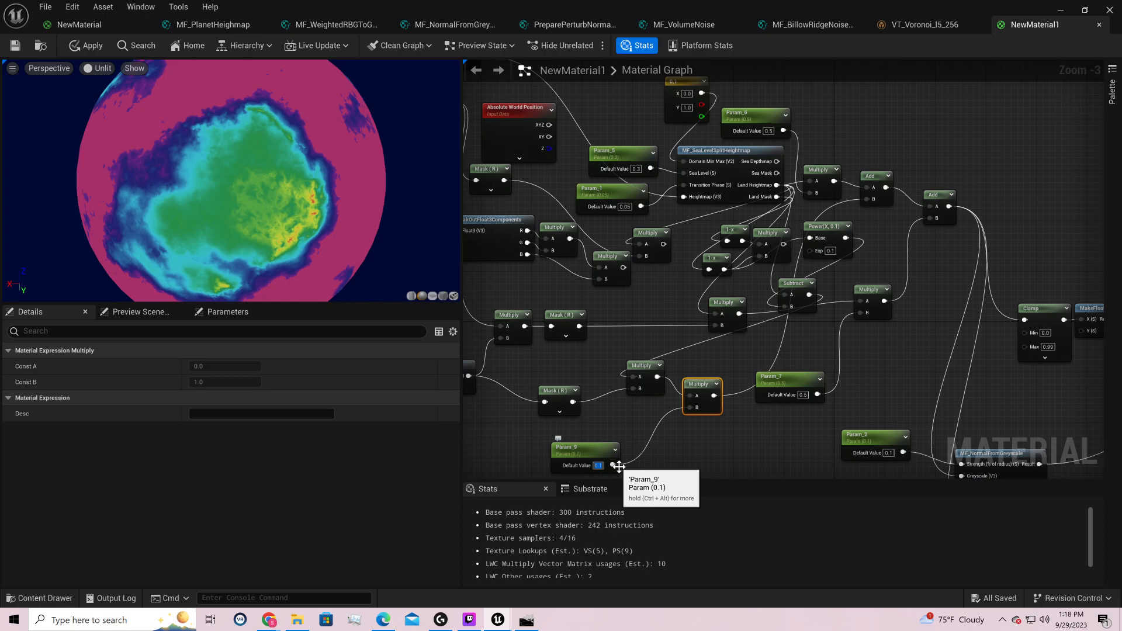
# - Delete the unused Multiply and 1-x nodes beside the Power node, and reposition the mountain Multiply and Subtract nodes
pyautogui.moveTo(648, 407); pyautogui.dragTo(747, 380, button='right')
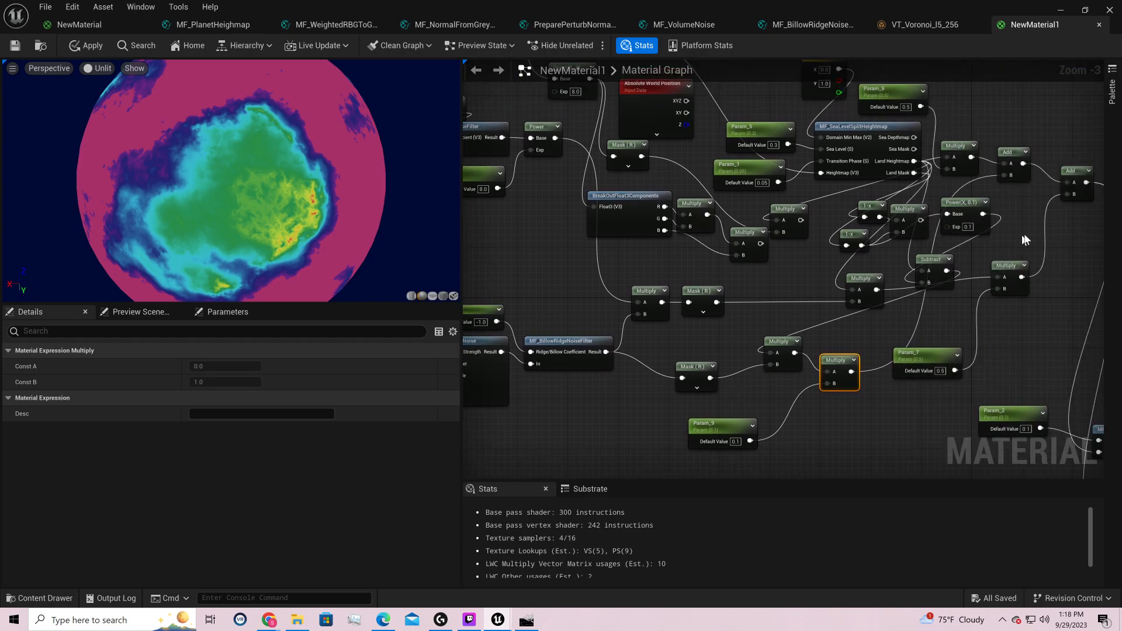
pyautogui.click(1004, 202)
pyautogui.click(929, 262)
pyautogui.moveTo(929, 262)
pyautogui.mouseDown()
pyautogui.moveTo(919, 263)
pyautogui.moveTo(931, 263)
pyautogui.mouseUp()
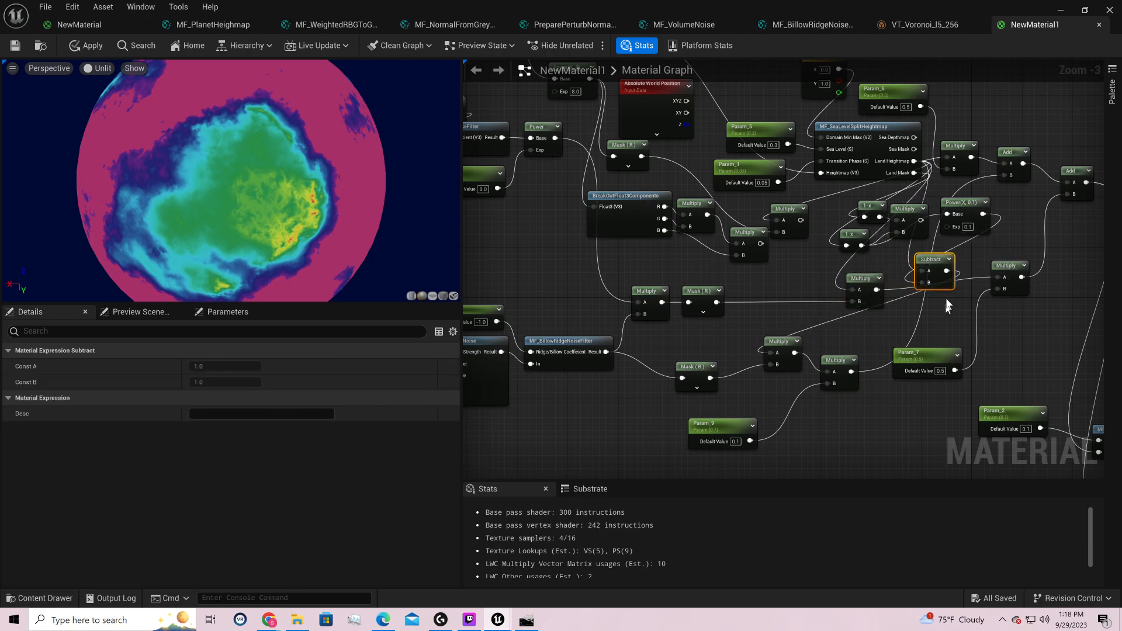
pyautogui.click(903, 200)
pyautogui.click(900, 208)
pyautogui.press('Delete')
pyautogui.click(869, 207)
pyautogui.press('Delete')
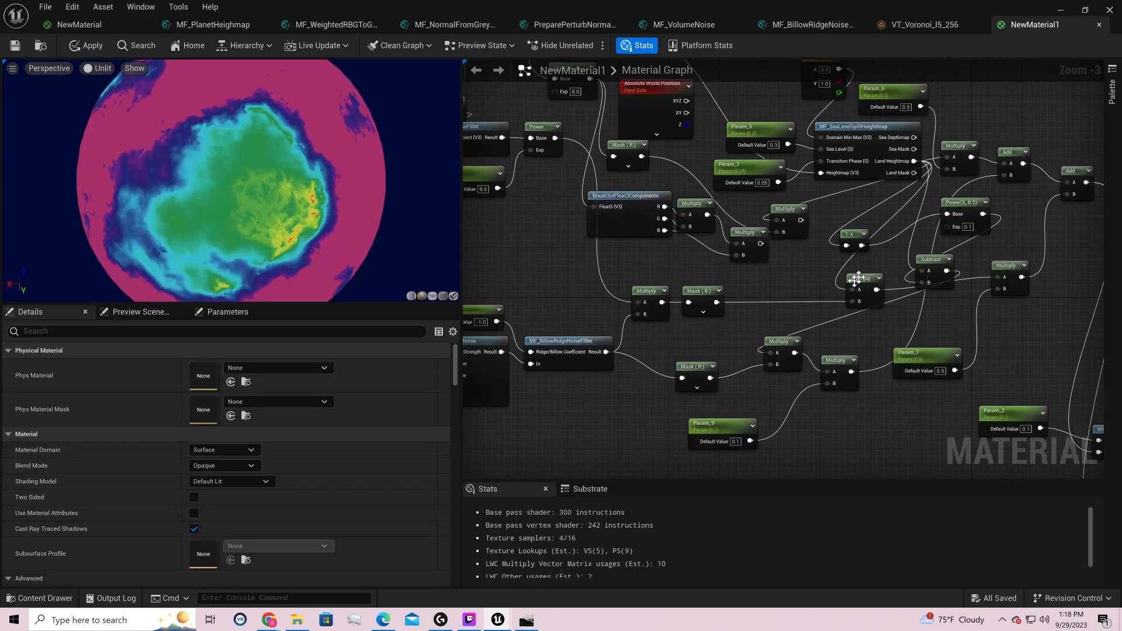
pyautogui.moveTo(864, 282); pyautogui.dragTo(784, 283)
pyautogui.moveTo(935, 267); pyautogui.dragTo(910, 281)
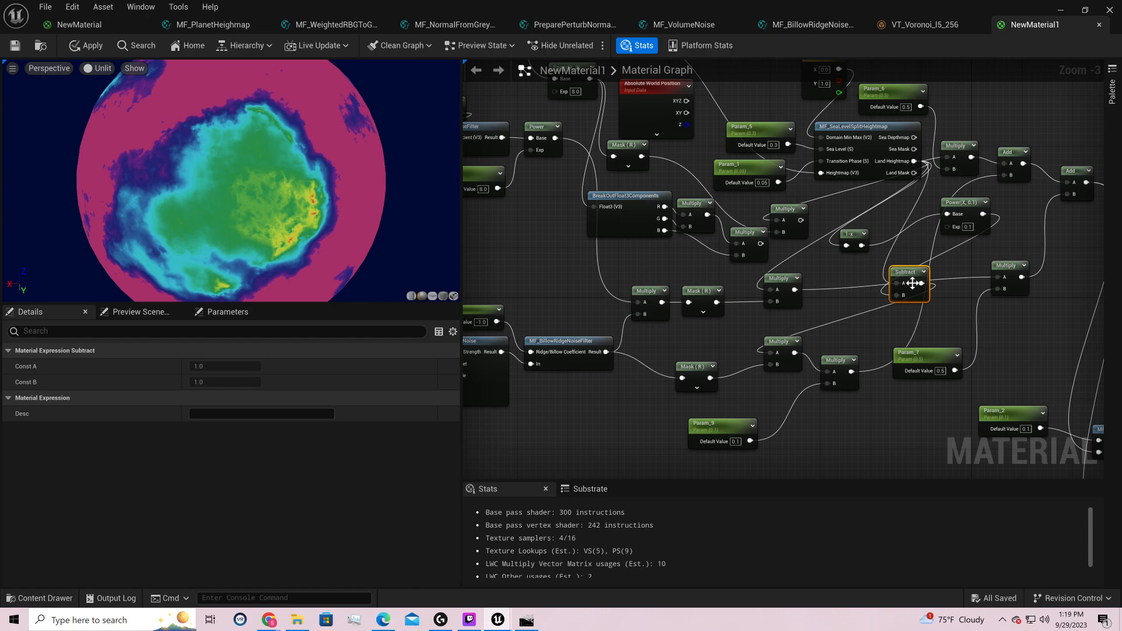
# - Insert a Clamp node between Subtract and input A of the lower noise Multiply, and inspect the planet from several sides
pyautogui.moveTo(921, 283); pyautogui.dragTo(940, 314)
pyautogui.write('clamp')
pyautogui.press('Return')
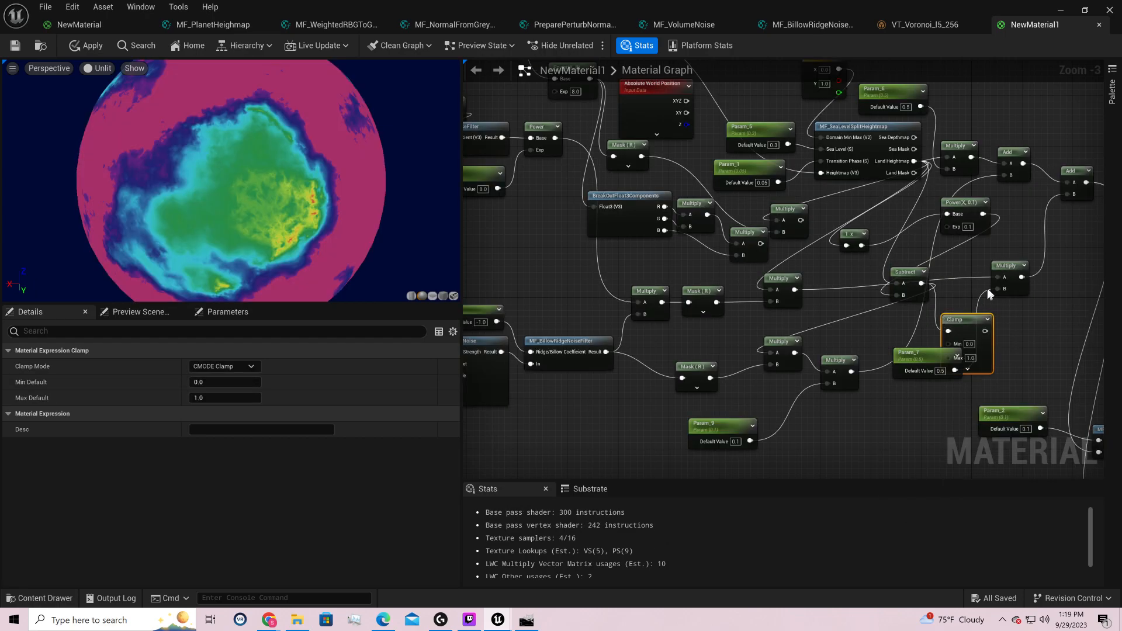
pyautogui.moveTo(959, 322); pyautogui.dragTo(777, 353)
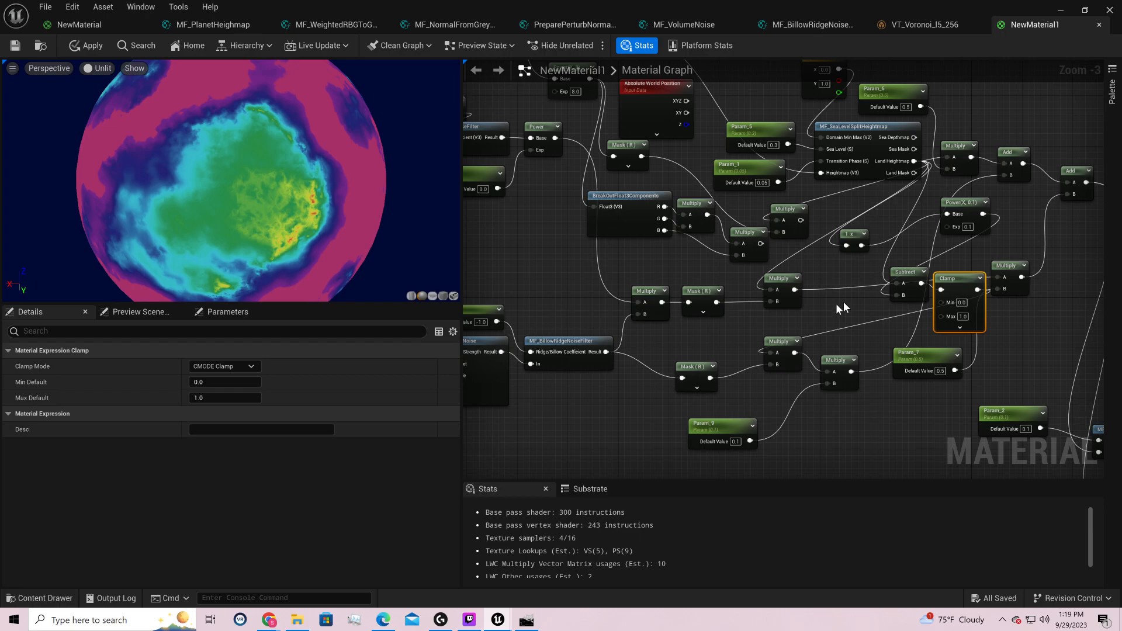
pyautogui.moveTo(235, 204); pyautogui.dragTo(389, 174)
pyautogui.moveTo(257, 246); pyautogui.dragTo(220, 211)
pyautogui.moveTo(220, 200); pyautogui.dragTo(220, 132, button='right')
pyautogui.moveTo(233, 140); pyautogui.dragTo(76, 205)
pyautogui.moveTo(327, 187); pyautogui.dragTo(99, 173)
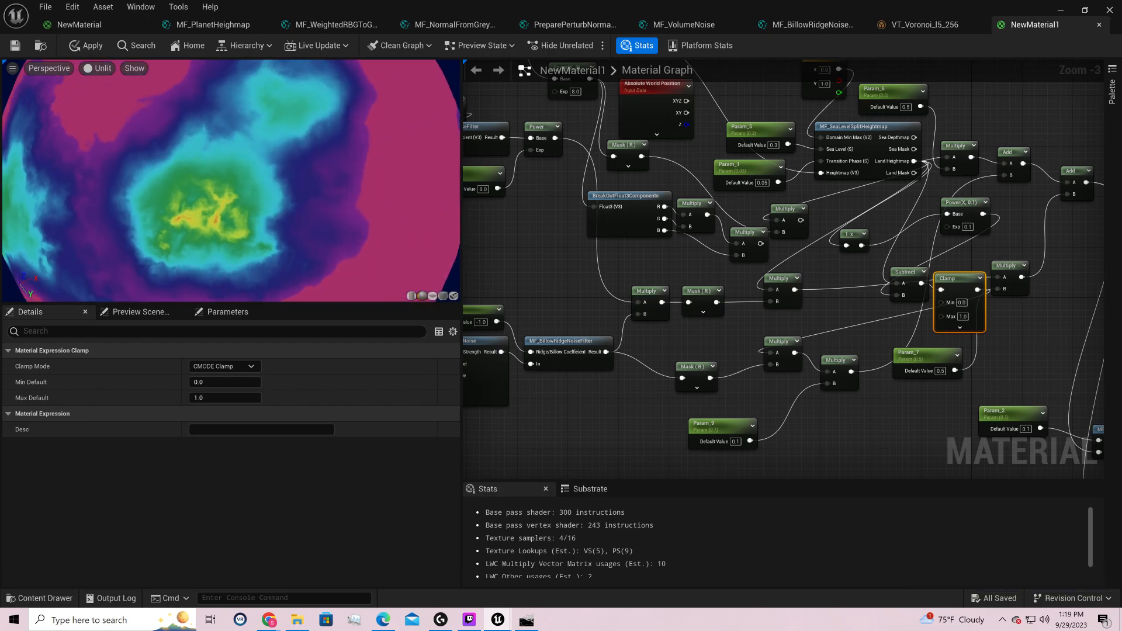
pyautogui.moveTo(225, 147); pyautogui.dragTo(225, 216, button='right')
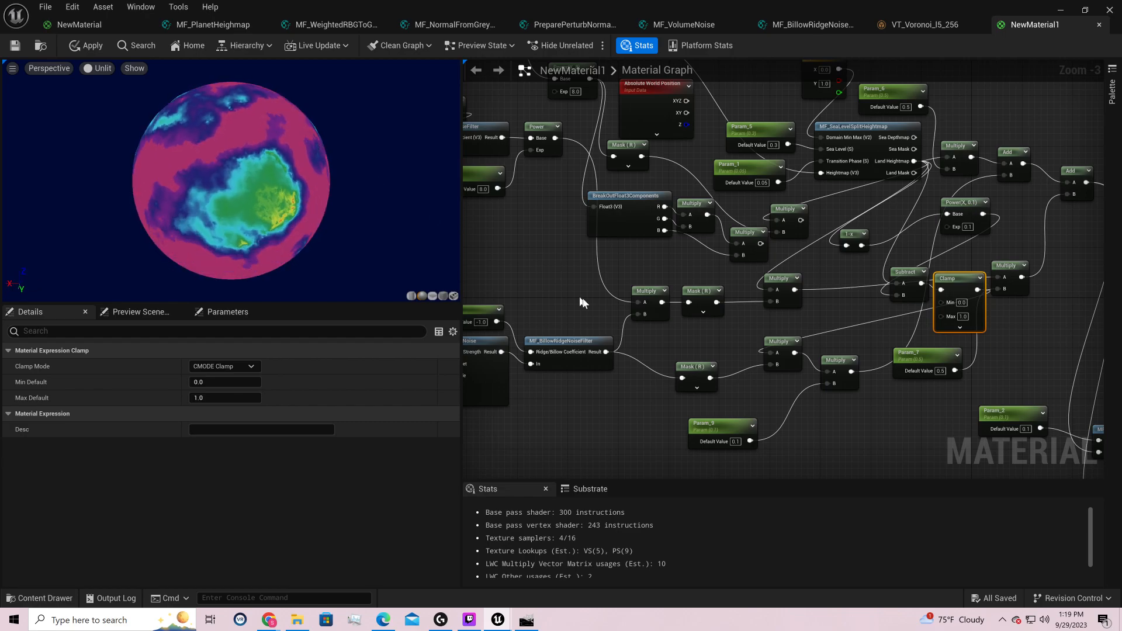
# - Set the sea level parameter of MF_SeaLevelSplitHeightmap to 0 and inspect the planet's land up close
pyautogui.moveTo(862, 311); pyautogui.dragTo(958, 422, button='right')
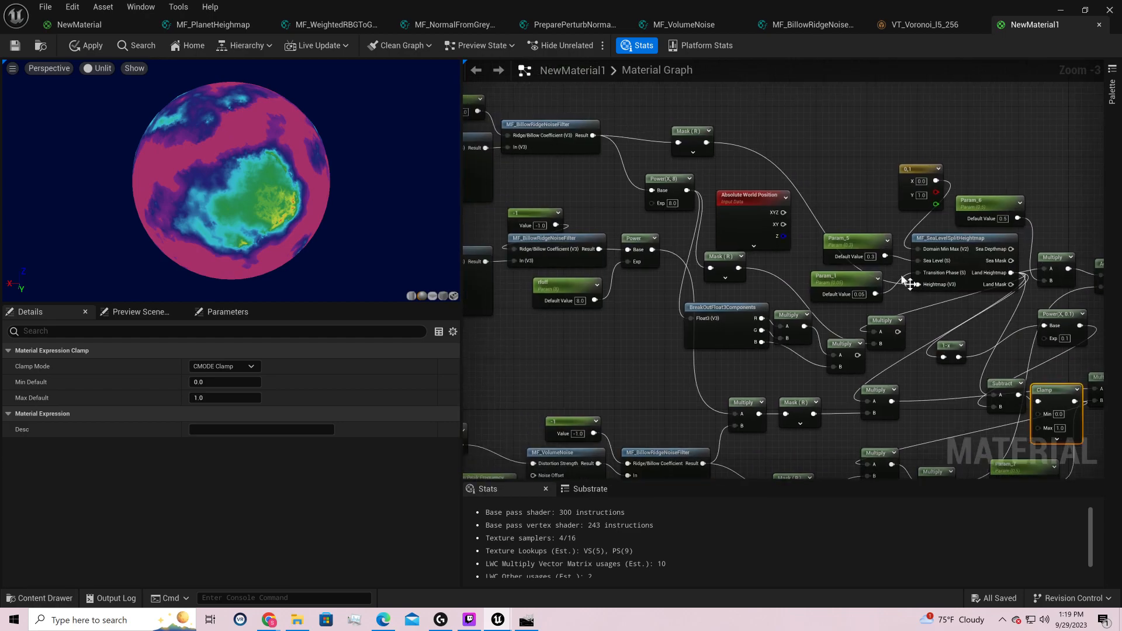
pyautogui.click(870, 257)
pyautogui.write('0')
pyautogui.press('Return')
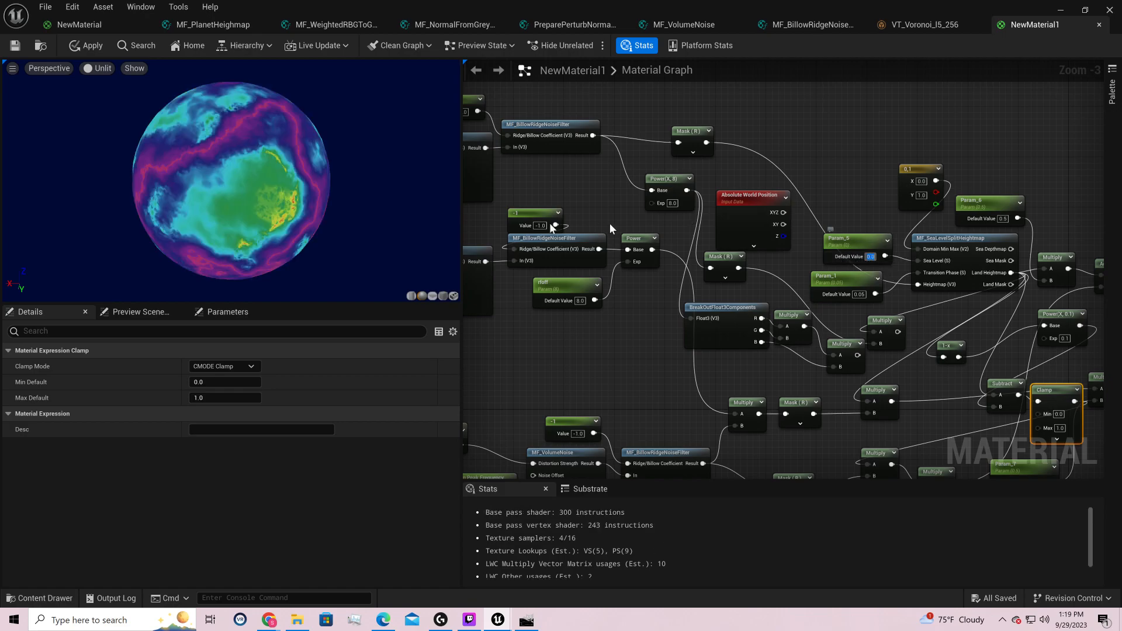
pyautogui.moveTo(233, 181); pyautogui.dragTo(406, 193)
pyautogui.scroll(5, 231, 181)
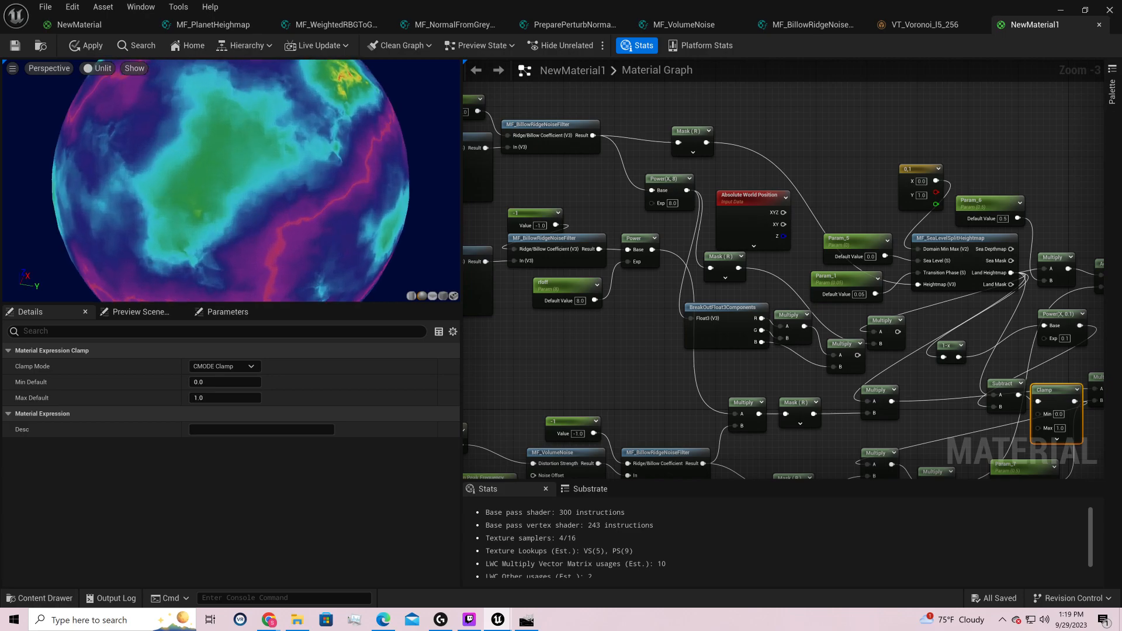
# - Delete the BreakOutFloat3Components node and the two Multiply nodes chained to it
pyautogui.moveTo(284, 174); pyautogui.dragTo(284, 169, button='right')
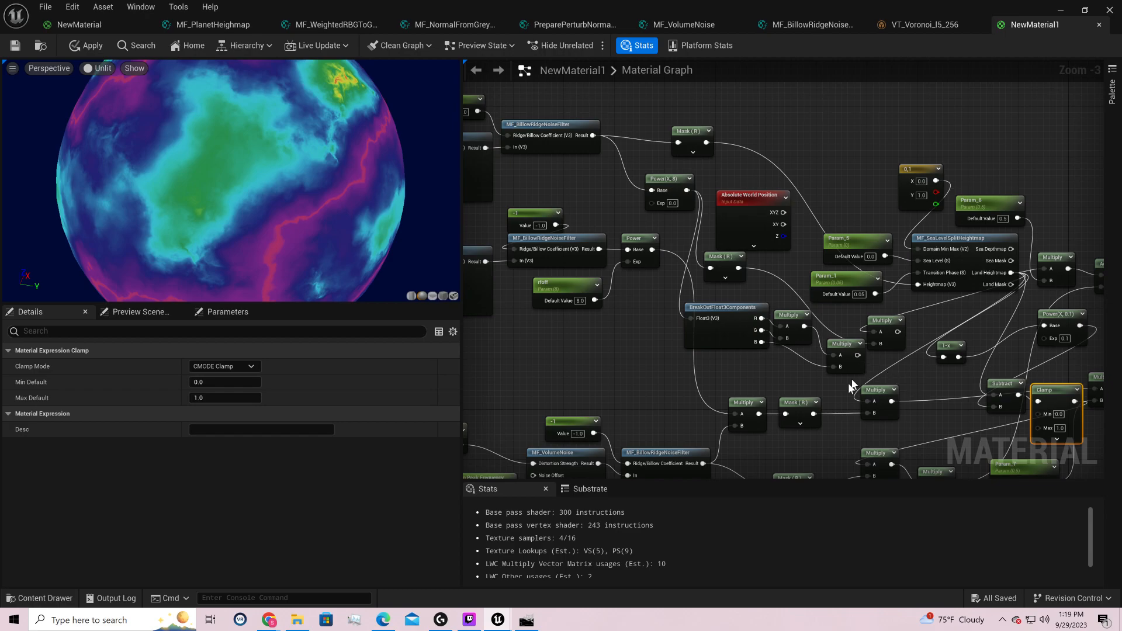
pyautogui.moveTo(833, 396); pyautogui.dragTo(729, 317)
pyautogui.press('Delete')
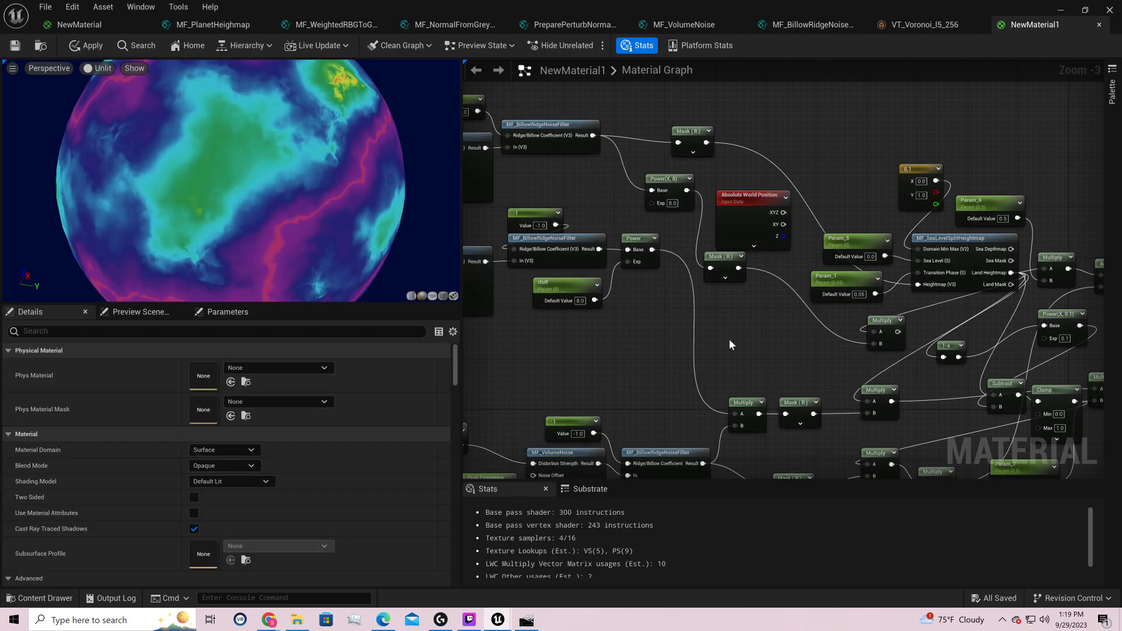
# - Move the Power node beside the topmost MF_BillowRidgeNoiseFilter slightly and set its exponent to 4
pyautogui.moveTo(664, 197); pyautogui.dragTo(668, 212)
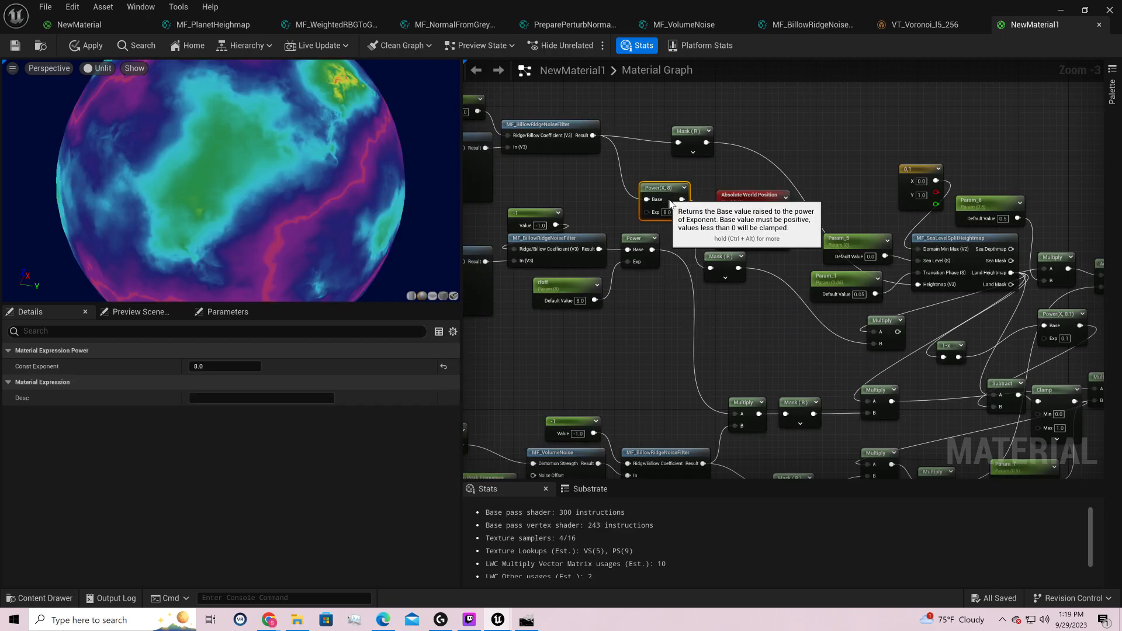
pyautogui.click(666, 218)
pyautogui.write('4')
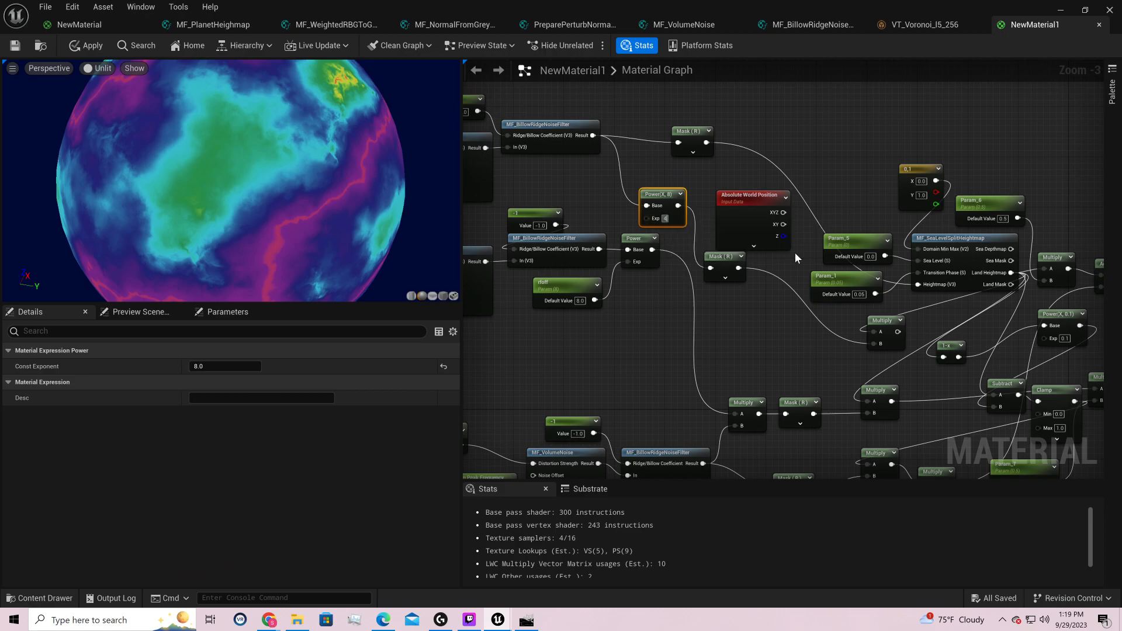
pyautogui.press('Return')
# - Delete the leftover Multiply and Power (X, 4) nodes, and move their Mask (R) node to the empty area above the MF_SeaLevelSplitHeightmap node
pyautogui.moveTo(931, 318); pyautogui.dragTo(885, 339)
pyautogui.press('Delete')
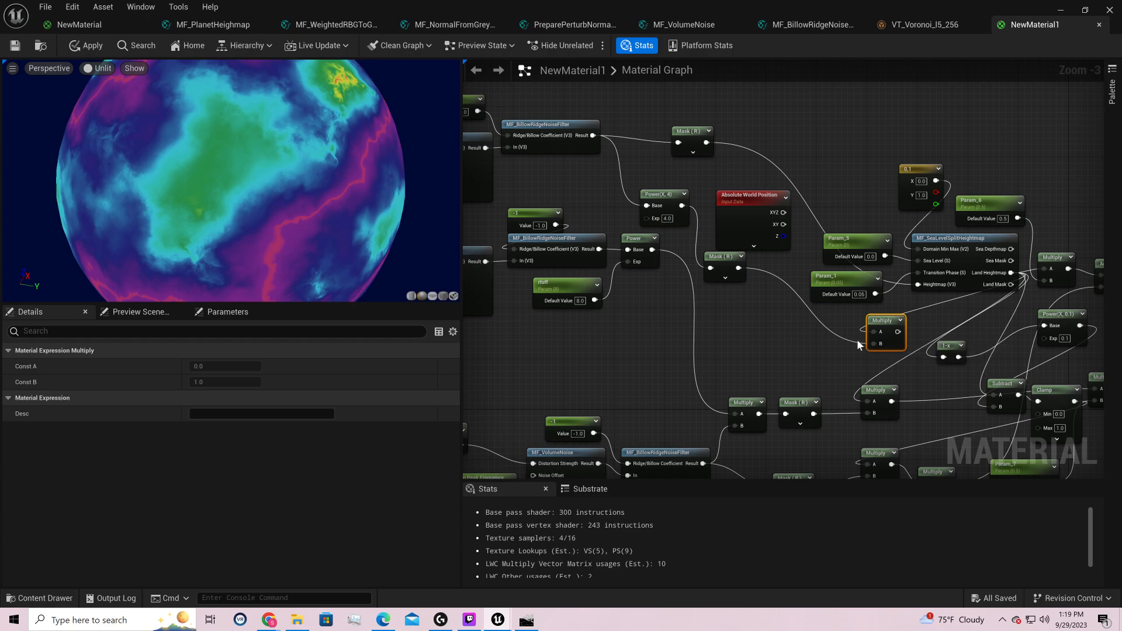
pyautogui.click(724, 257)
pyautogui.click(663, 196)
pyautogui.press('Delete')
pyautogui.moveTo(727, 260); pyautogui.dragTo(844, 108)
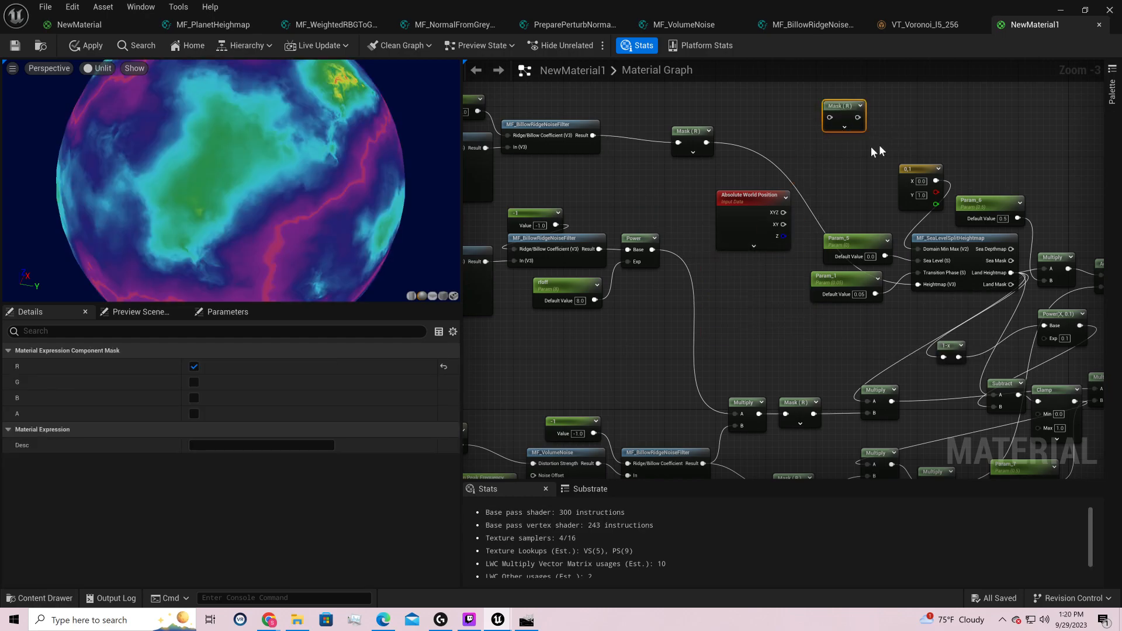
# - Set the exponent of the Power node after the 1-x node to 0.5 and inspect the planet from several sides
pyautogui.moveTo(1018, 148); pyautogui.dragTo(839, 139, button='right')
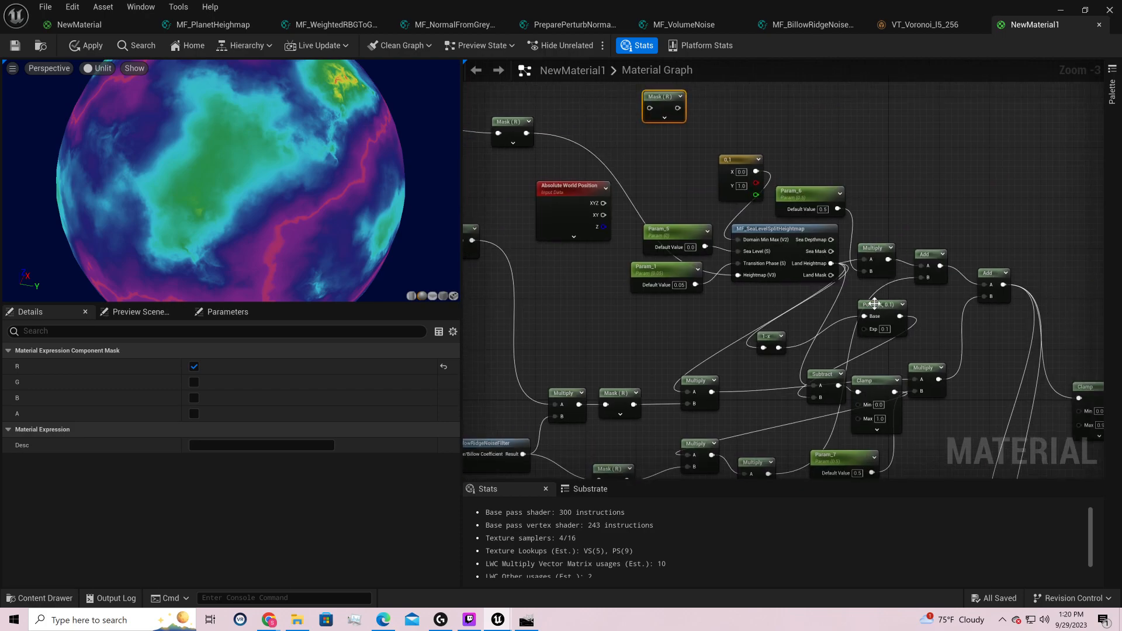
pyautogui.click(884, 329)
pyautogui.write('0.5')
pyautogui.press('Return')
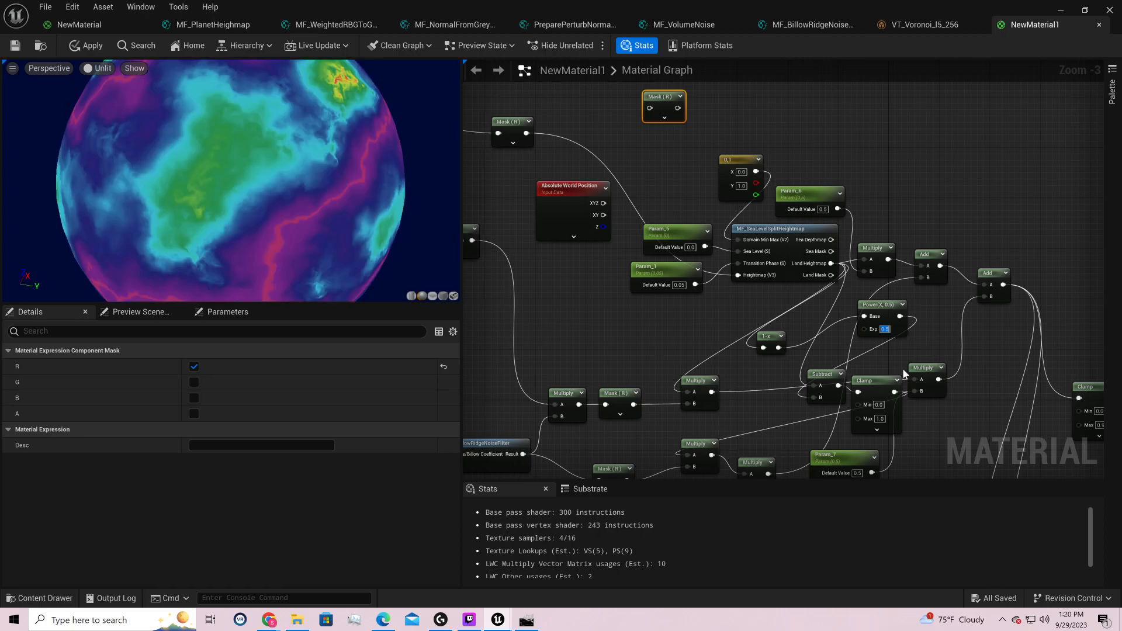
pyautogui.moveTo(265, 200); pyautogui.dragTo(6, 257)
pyautogui.moveTo(281, 234); pyautogui.dragTo(52, 140)
pyautogui.moveTo(176, 233); pyautogui.dragTo(263, 134)
pyautogui.moveTo(263, 175); pyautogui.dragTo(117, 170)
pyautogui.moveTo(280, 146); pyautogui.dragTo(318, 234)
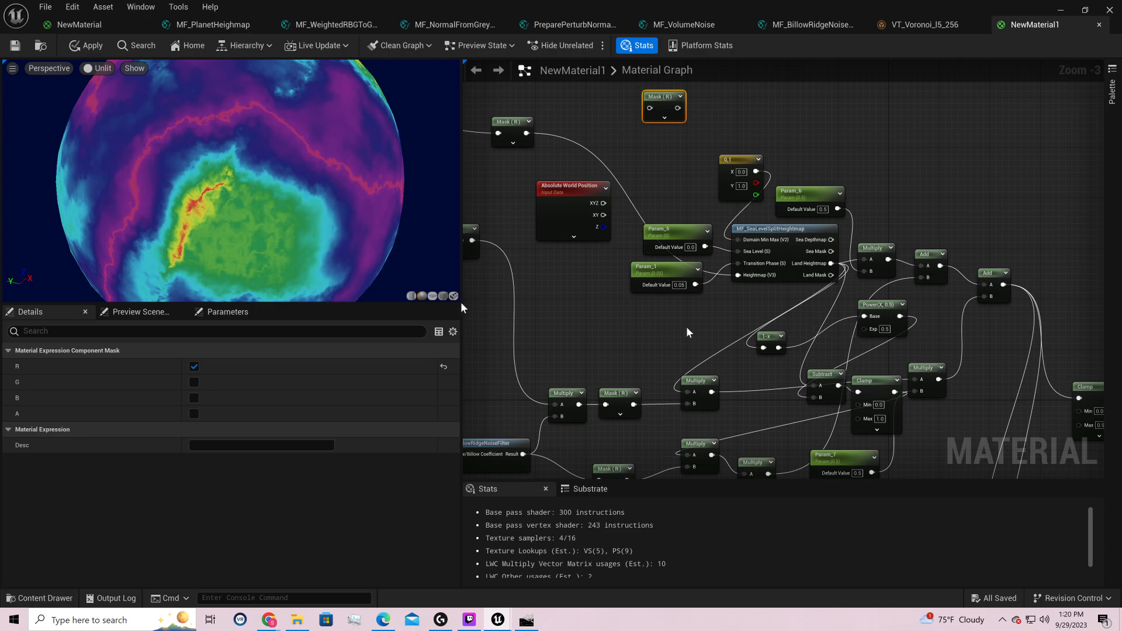
# - Assign the LandTestGradient texture to the Texture Sample node that feeds the material's Base Color
pyautogui.moveTo(994, 374); pyautogui.dragTo(699, 251, button='right')
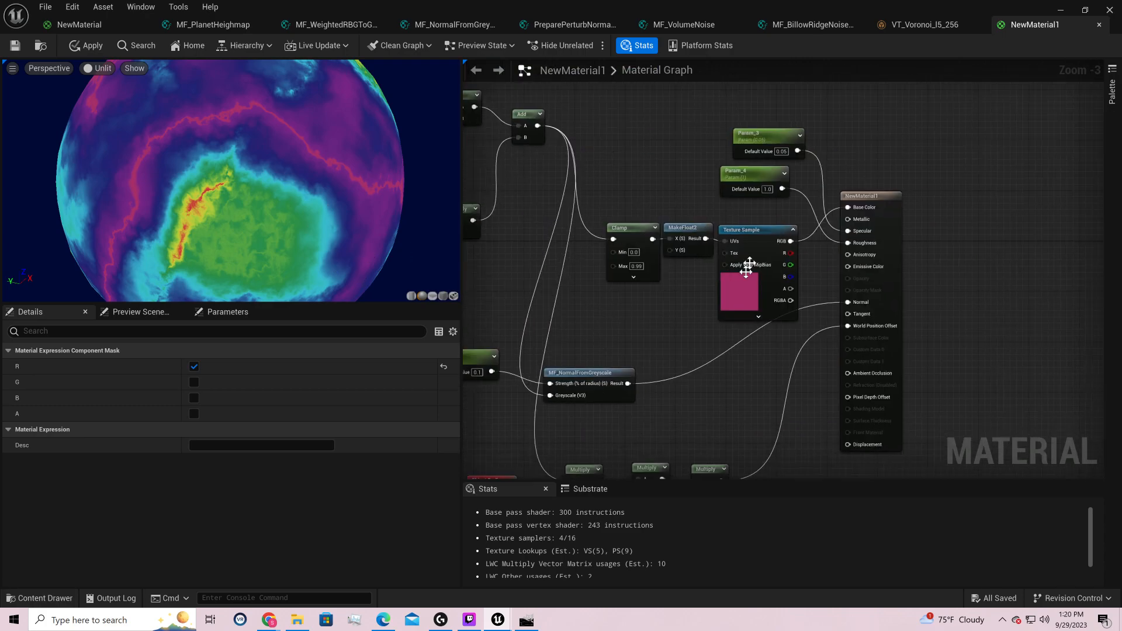
pyautogui.click(744, 260)
pyautogui.click(273, 463)
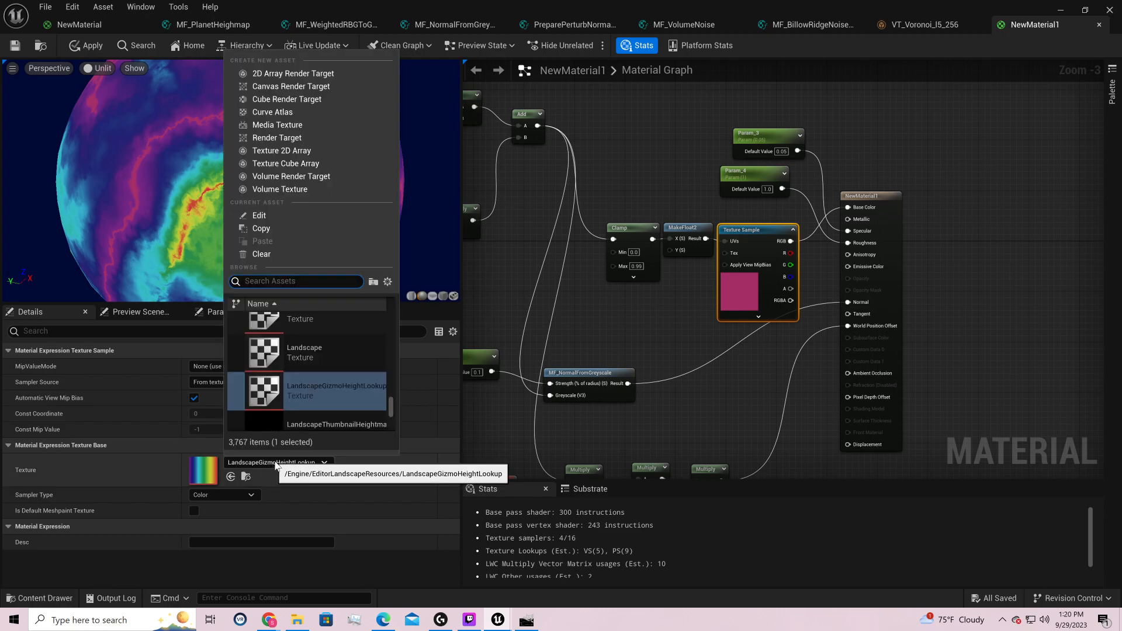
pyautogui.write('test')
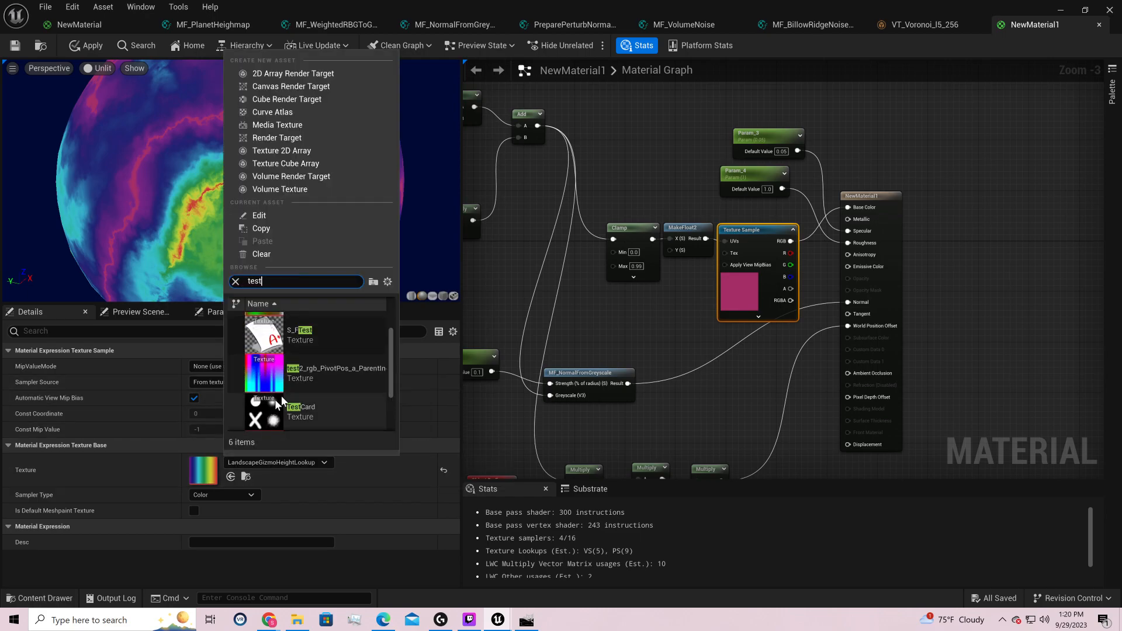
pyautogui.click(306, 336)
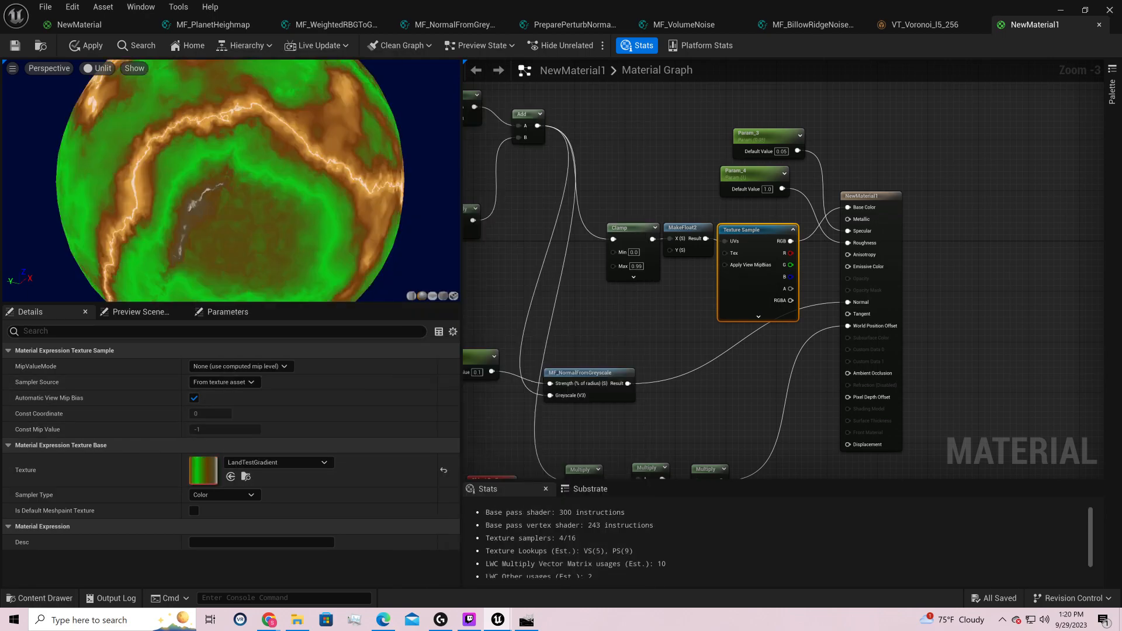
# - Switch the preview from Unlit to Lit shading while inspecting the planet from several sides
pyautogui.moveTo(230, 181); pyautogui.dragTo(351, 173)
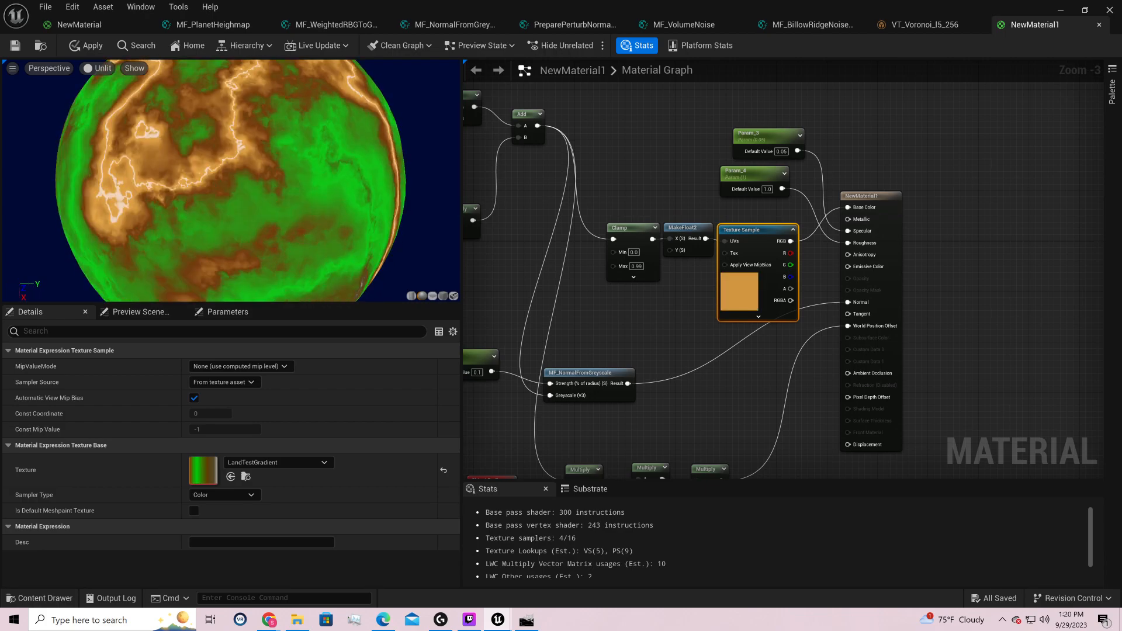
pyautogui.moveTo(230, 181); pyautogui.dragTo(148, 186)
pyautogui.moveTo(230, 182); pyautogui.dragTo(269, 266)
pyautogui.click(95, 69)
pyautogui.click(114, 96)
pyautogui.moveTo(230, 181); pyautogui.dragTo(250, 250)
pyautogui.moveTo(336, 120); pyautogui.dragTo(293, 106)
# - Try default values of 0.03, 0.02, 0, 0.1 and 0.01 for the offset factor parameter feeding input B of the Multiply after 1-x
pyautogui.moveTo(557, 261); pyautogui.dragTo(1094, 302, button='right')
pyautogui.moveTo(495, 240); pyautogui.dragTo(1050, 307, button='right')
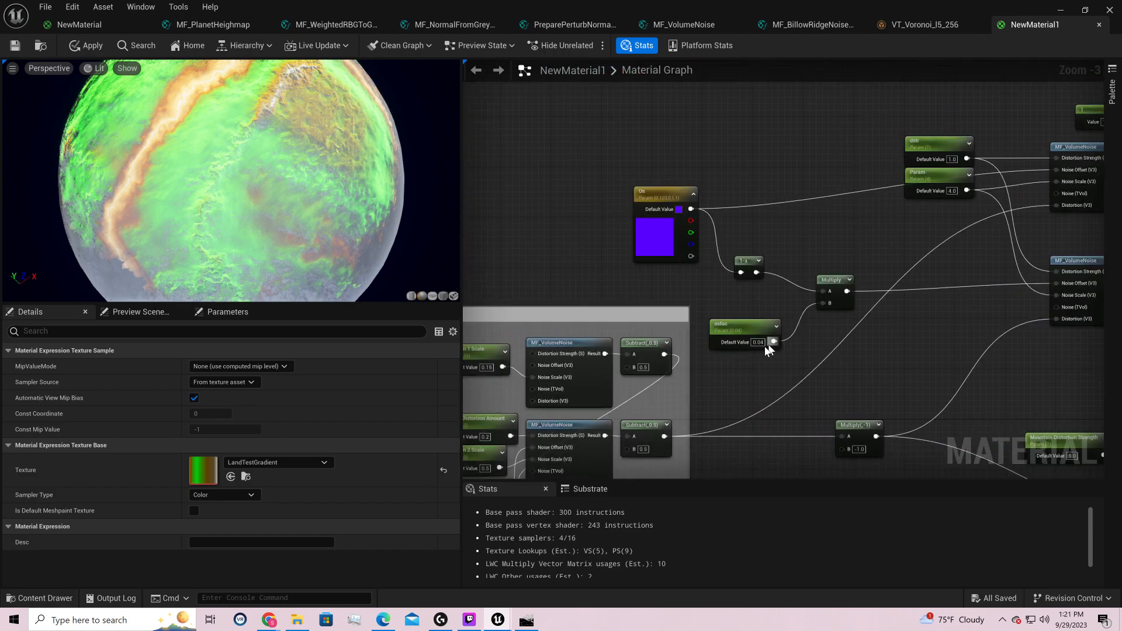
pyautogui.click(759, 343)
pyautogui.write('0.03')
pyautogui.press('Return')
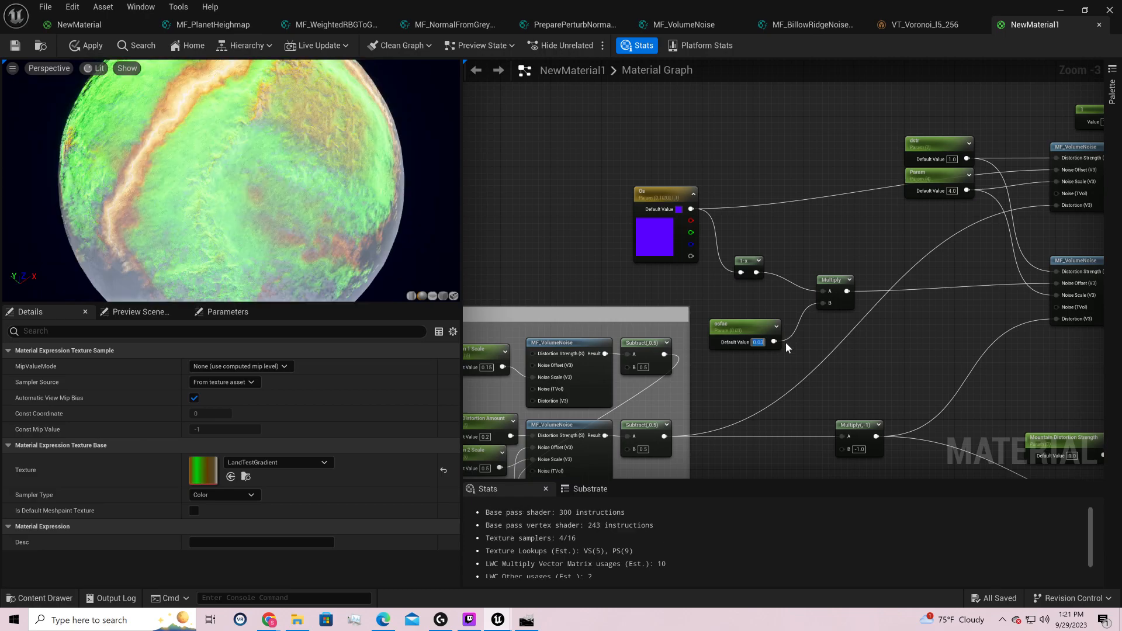
pyautogui.write('0.02')
pyautogui.press('Return')
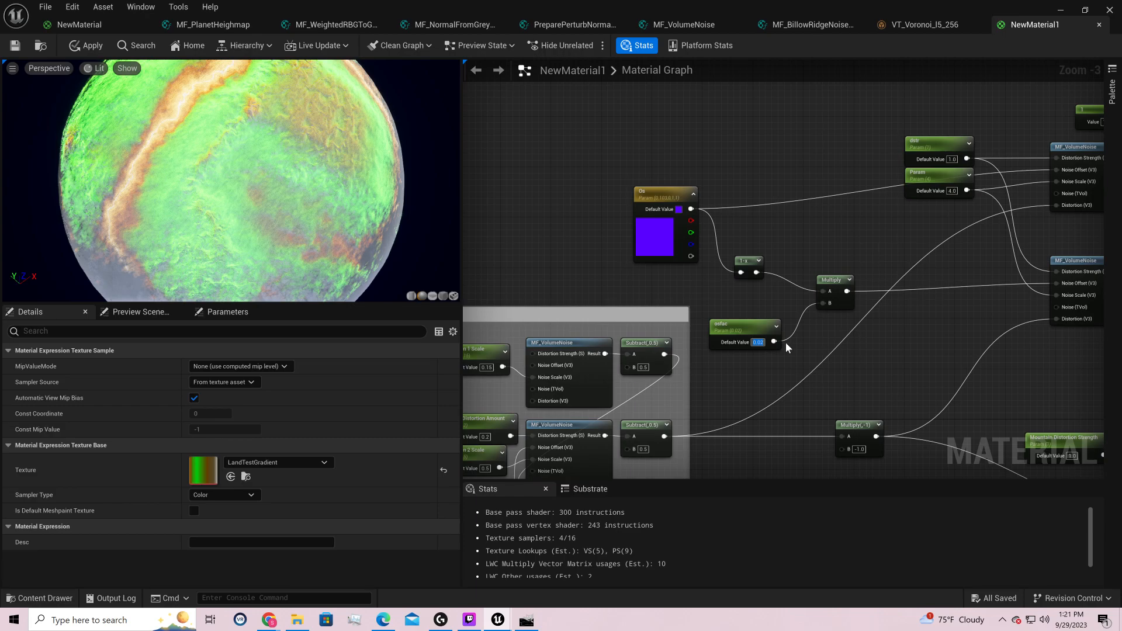
pyautogui.write('0')
pyautogui.press('Return')
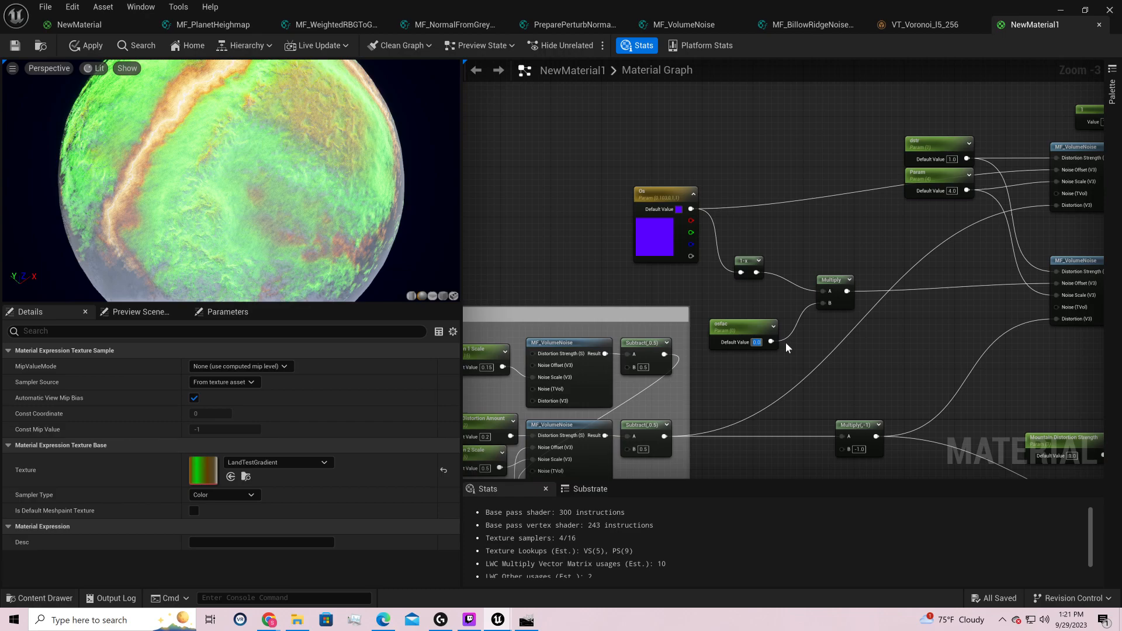
pyautogui.write('0.1')
pyautogui.press('Return')
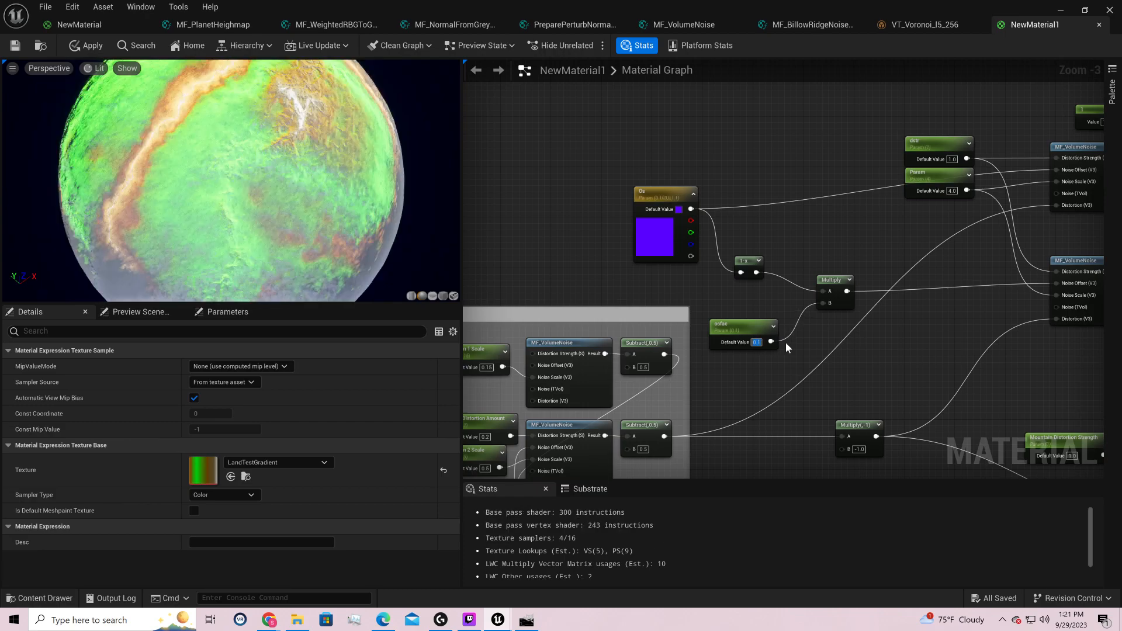
pyautogui.write('0.01')
pyautogui.press('Return')
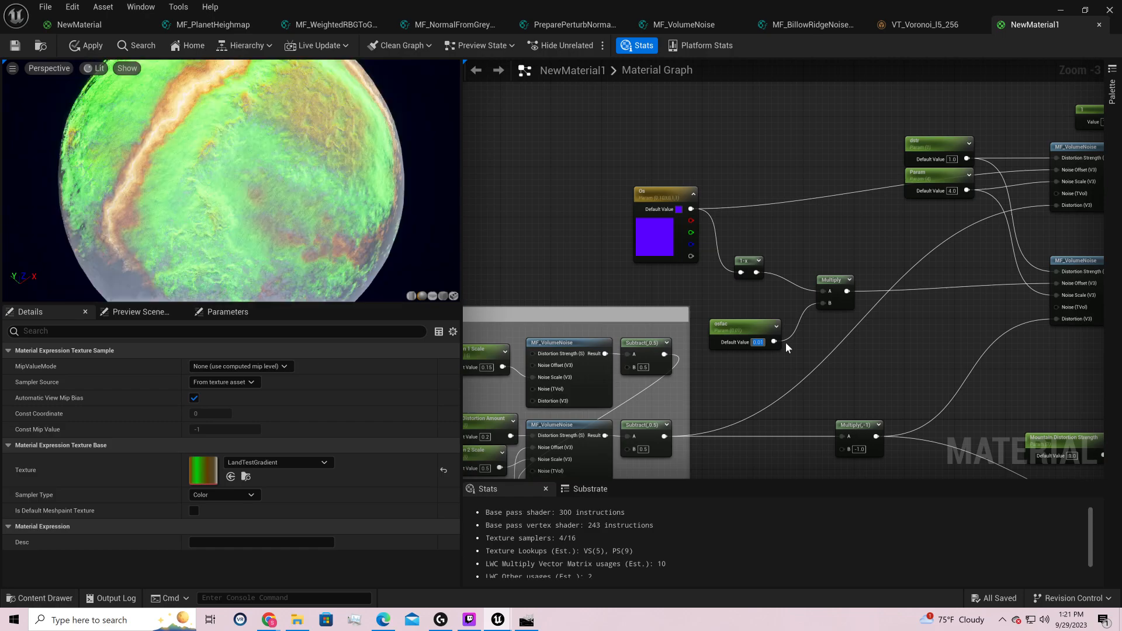
# - Try 0.05 for the same offset factor parameter, settle on a default value of 0.03, and inspect the whole planet
pyautogui.write('.05')
pyautogui.press('Return')
pyautogui.write('0.03')
pyautogui.press('Return')
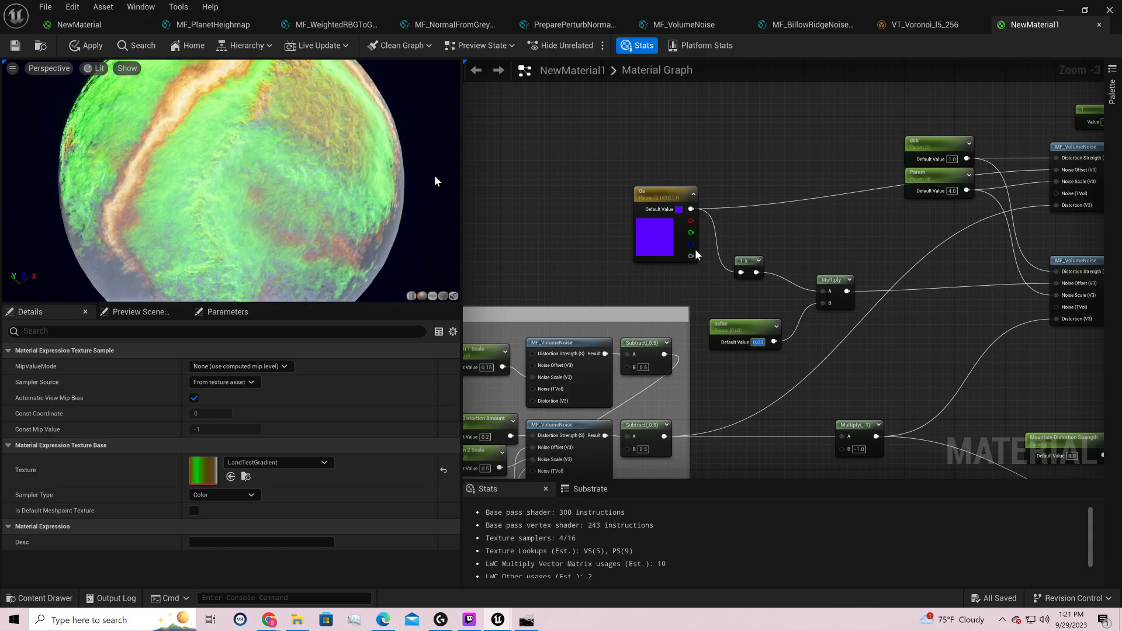
pyautogui.moveTo(405, 175); pyautogui.dragTo(432, 199)
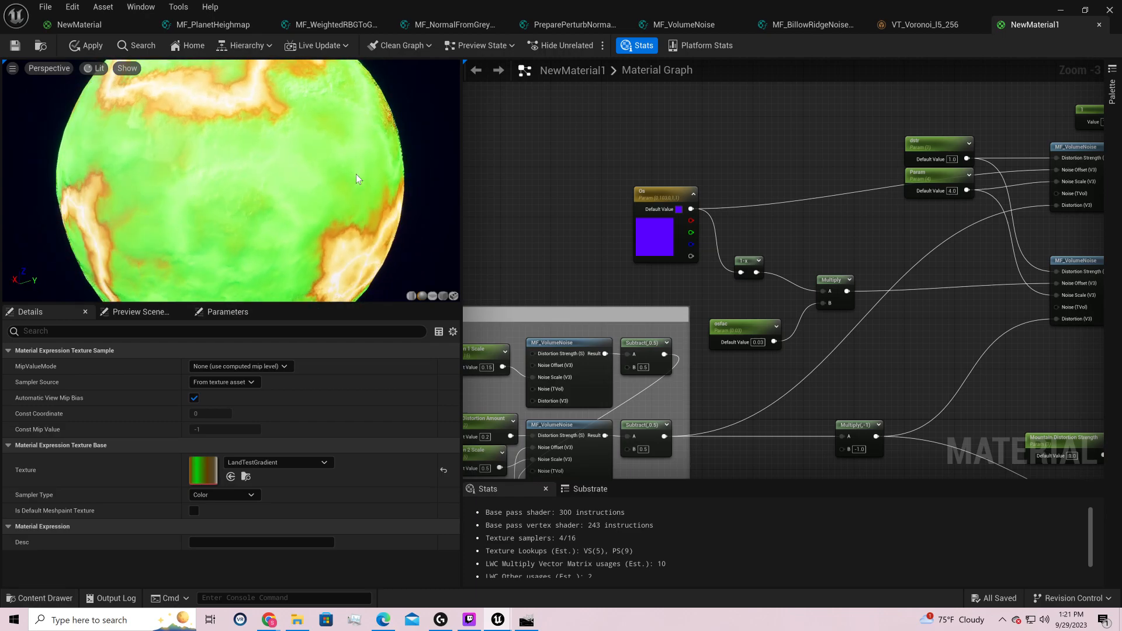
pyautogui.scroll(-5, 377, 166)
pyautogui.moveTo(377, 166); pyautogui.dragTo(263, 178)
# - Reposition the Subtract and Clamp nodes near the land-height Power node, try an exponent of 1 on that Power node, and settle on 2
pyautogui.moveTo(1028, 341); pyautogui.dragTo(526, 123, button='right')
pyautogui.moveTo(788, 196); pyautogui.dragTo(691, 230, button='right')
pyautogui.moveTo(829, 298); pyautogui.dragTo(1102, 445, button='right')
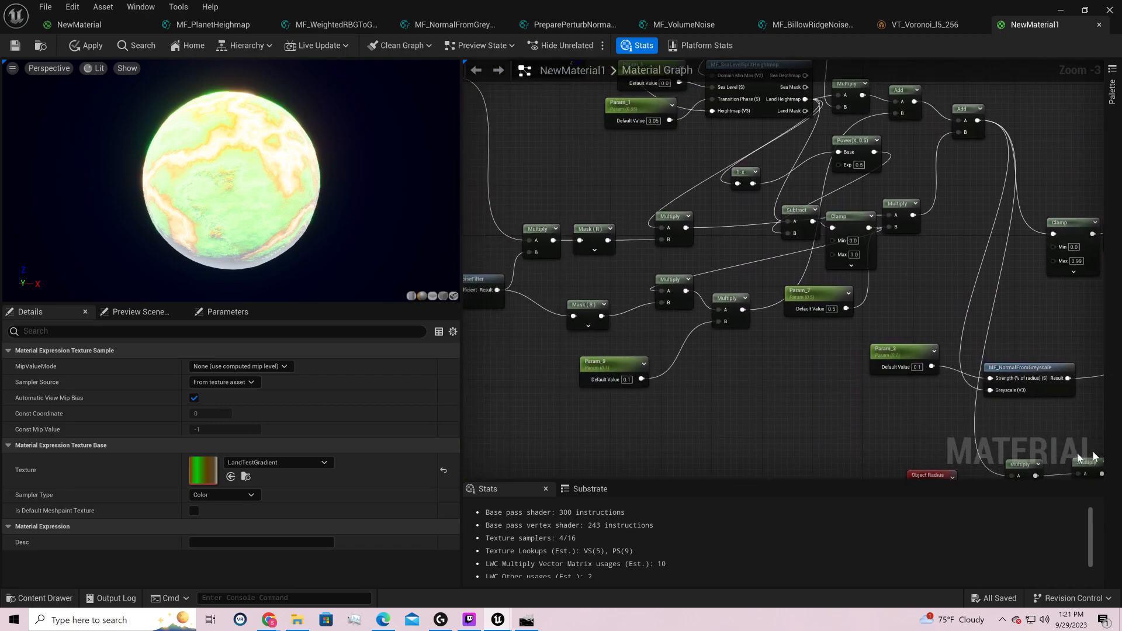
pyautogui.moveTo(847, 215); pyautogui.dragTo(907, 148)
pyautogui.click(859, 165)
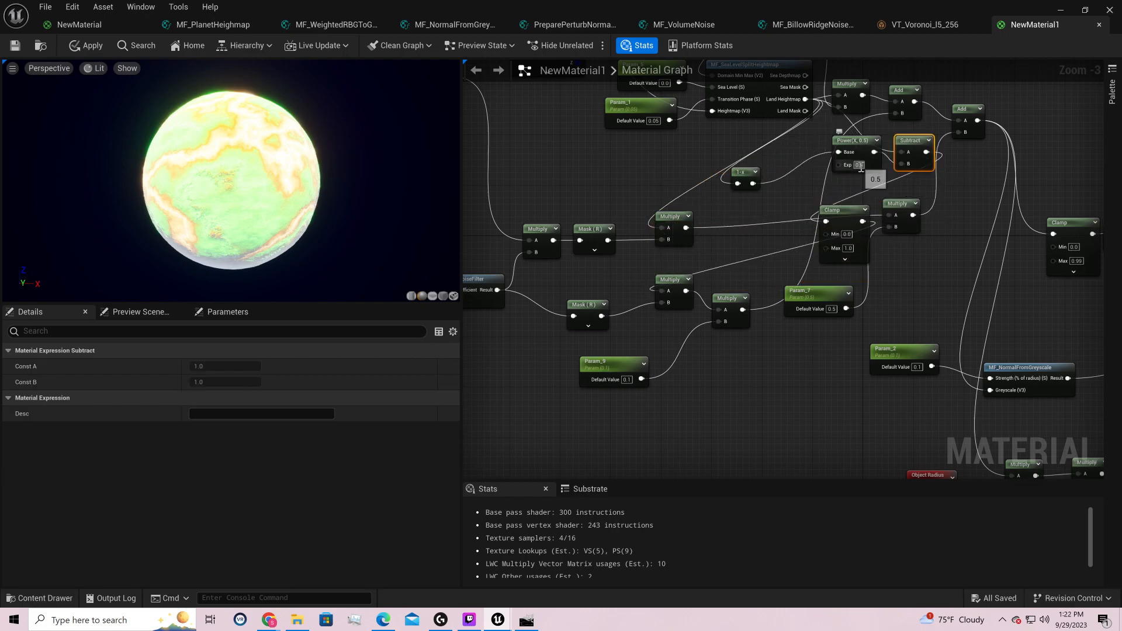
pyautogui.write('1')
pyautogui.press('Return')
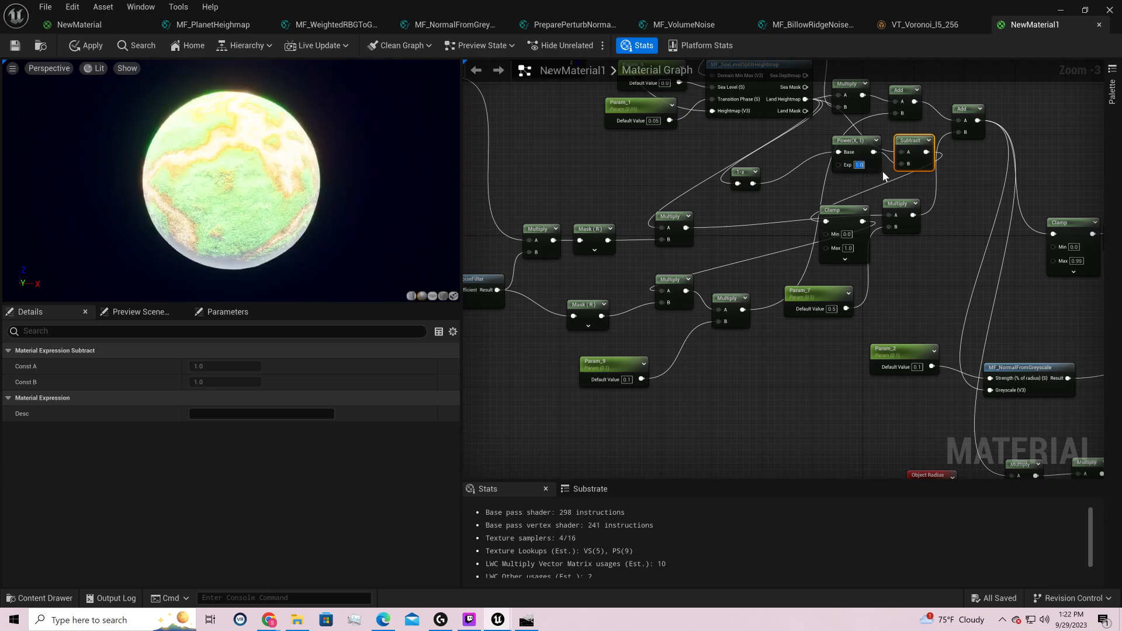
pyautogui.write('2')
pyautogui.press('Return')
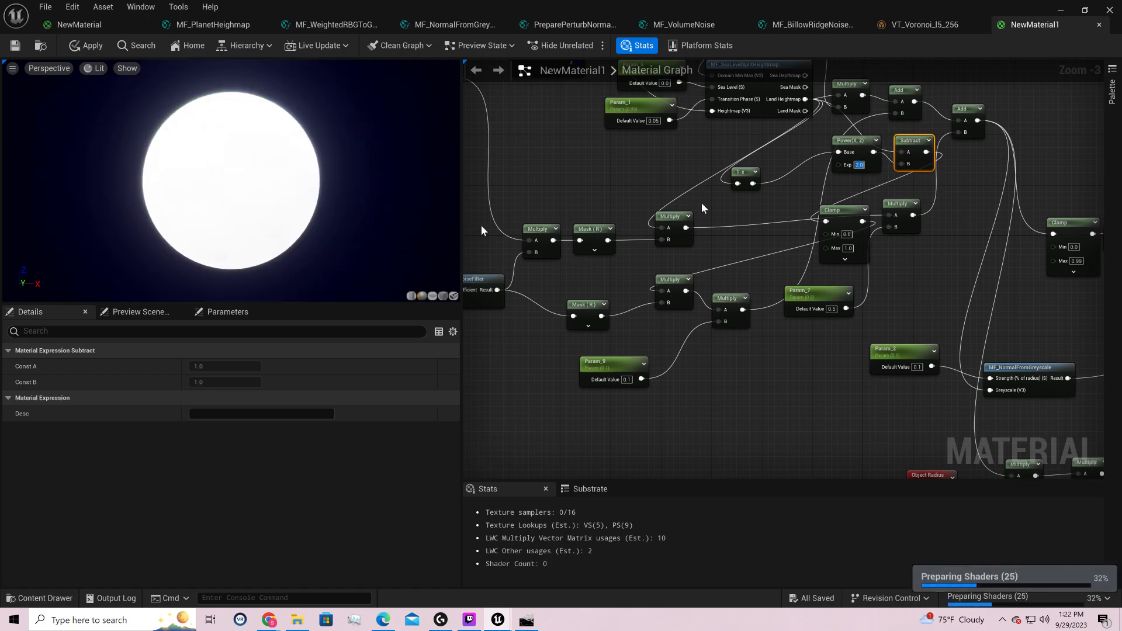
# - Examine the planet's mountains and land relief in the lit preview from several sides and distances
pyautogui.moveTo(99, 181); pyautogui.dragTo(123, 187, button='right')
pyautogui.moveTo(344, 215)
pyautogui.mouseDown()
pyautogui.moveTo(364, 234)
pyautogui.moveTo(353, 215)
pyautogui.moveTo(252, 199)
pyautogui.moveTo(345, 193)
pyautogui.mouseUp()
pyautogui.scroll(-6, 345, 215)
pyautogui.scroll(3, 345, 215)
pyautogui.moveTo(257, 212)
pyautogui.mouseDown()
pyautogui.moveTo(257, 181)
pyautogui.moveTo(257, 216)
pyautogui.mouseUp()
pyautogui.moveTo(257, 212)
pyautogui.mouseDown(button='right')
pyautogui.moveTo(257, 257)
pyautogui.moveTo(257, 233)
pyautogui.mouseUp(button='right')
pyautogui.moveTo(257, 181); pyautogui.dragTo(290, 235)
pyautogui.moveTo(904, 418); pyautogui.dragTo(691, 431, button='right')
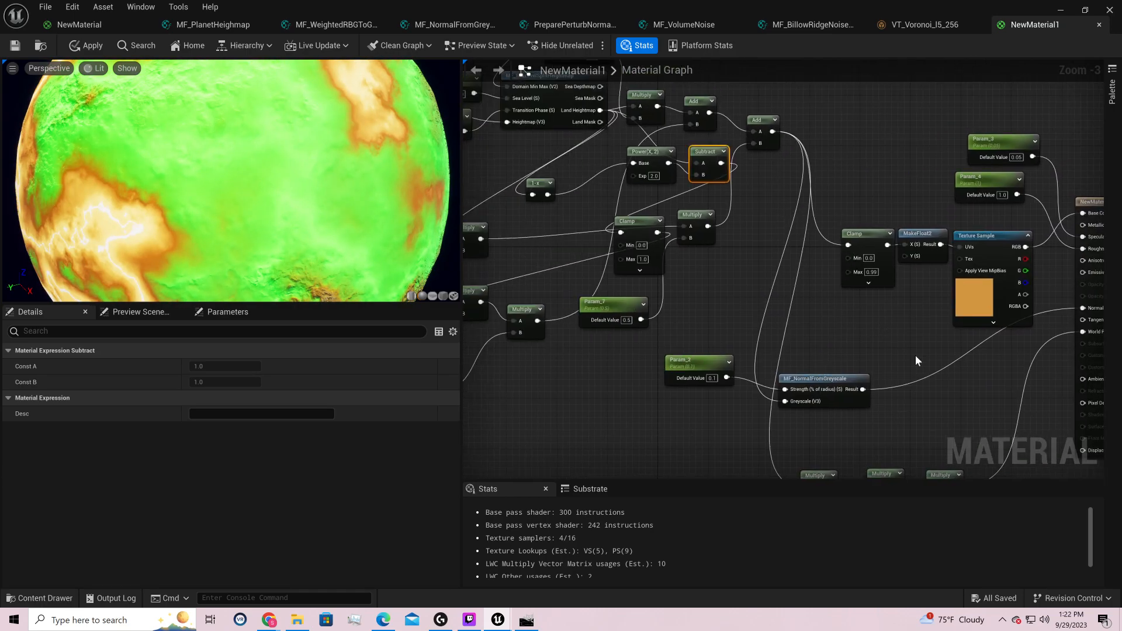
pyautogui.moveTo(915, 360); pyautogui.dragTo(944, 281, button='right')
pyautogui.scroll(-3, 261, 183)
pyautogui.moveTo(355, 233); pyautogui.dragTo(281, 126)
pyautogui.moveTo(353, 209); pyautogui.dragTo(255, 225)
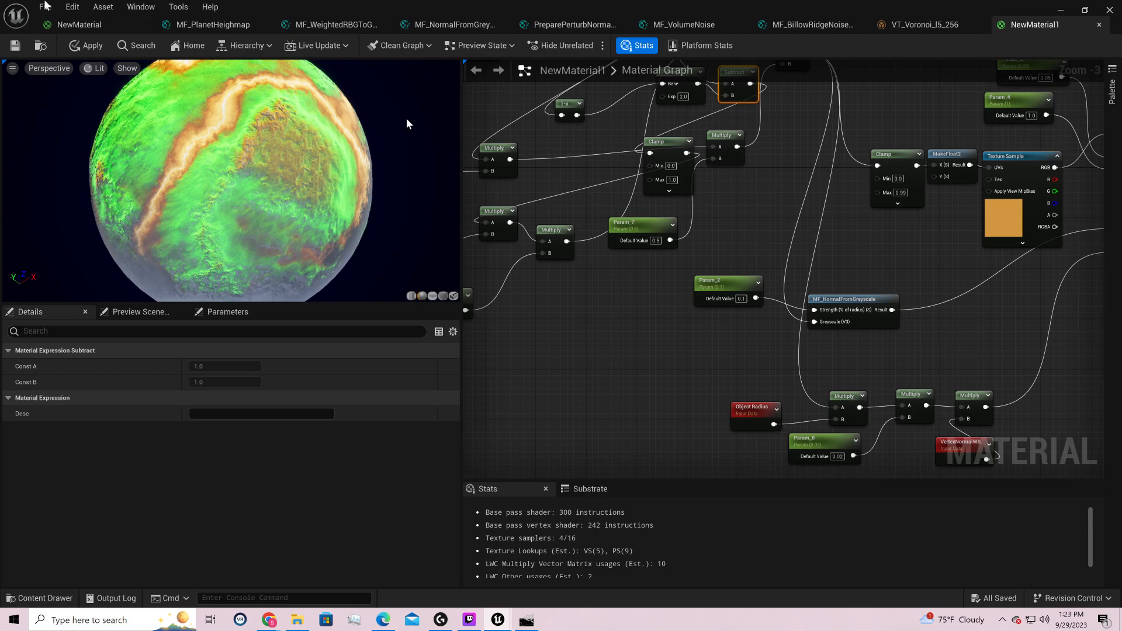
# - Compare Param_9 default values of 0, 0.1 and 0.5 on the planet, return to 0.1, and inspect another side
pyautogui.moveTo(886, 313); pyautogui.dragTo(1012, 450, button='right')
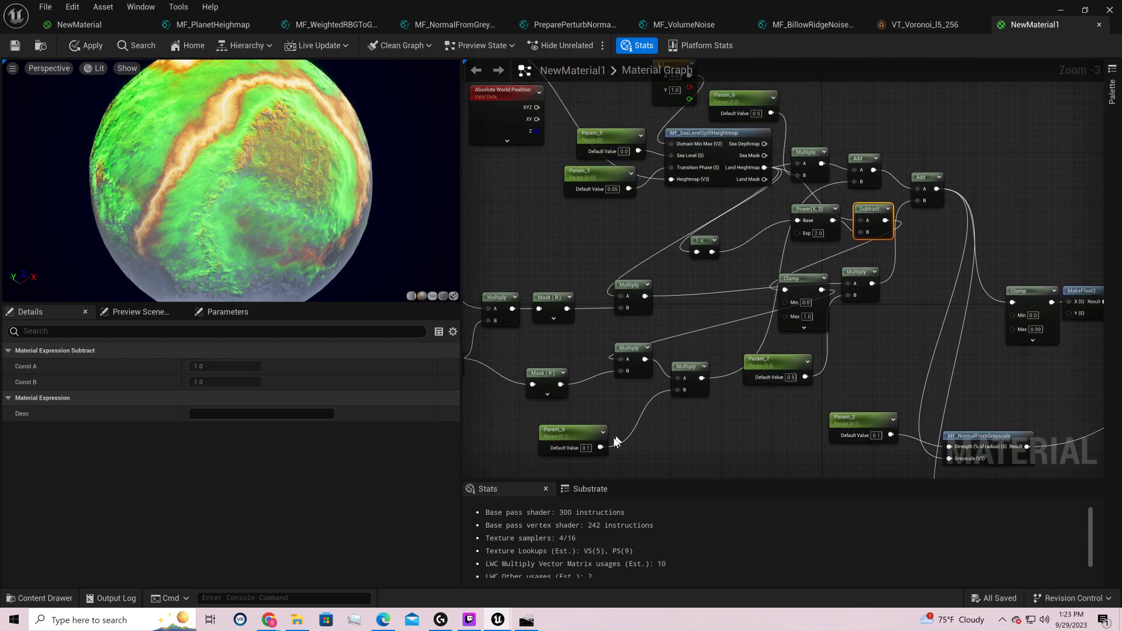
pyautogui.click(586, 448)
pyautogui.write('0')
pyautogui.press('Return')
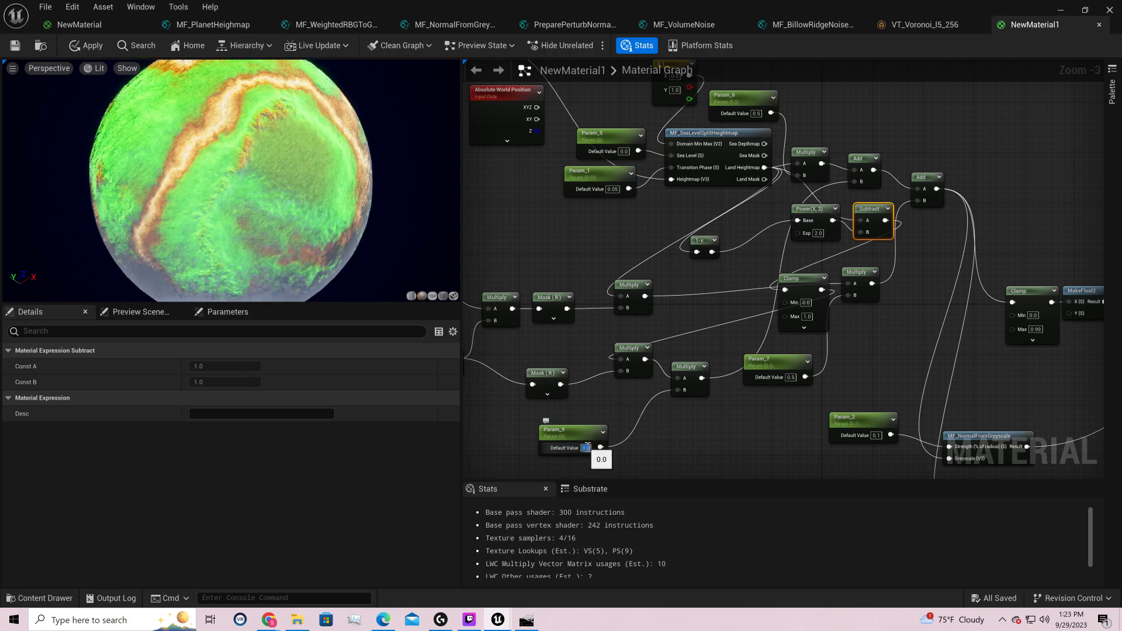
pyautogui.press('BackSpace')
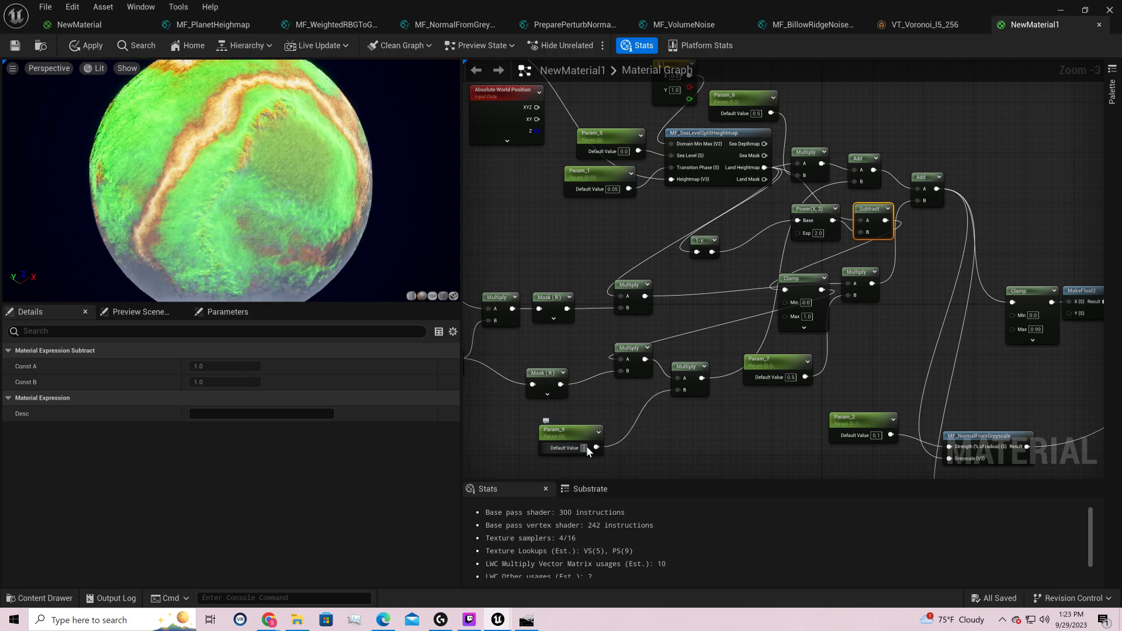
pyautogui.write('.1')
pyautogui.press('Return')
pyautogui.press('BackSpace')
pyautogui.write('.5')
pyautogui.press('Return')
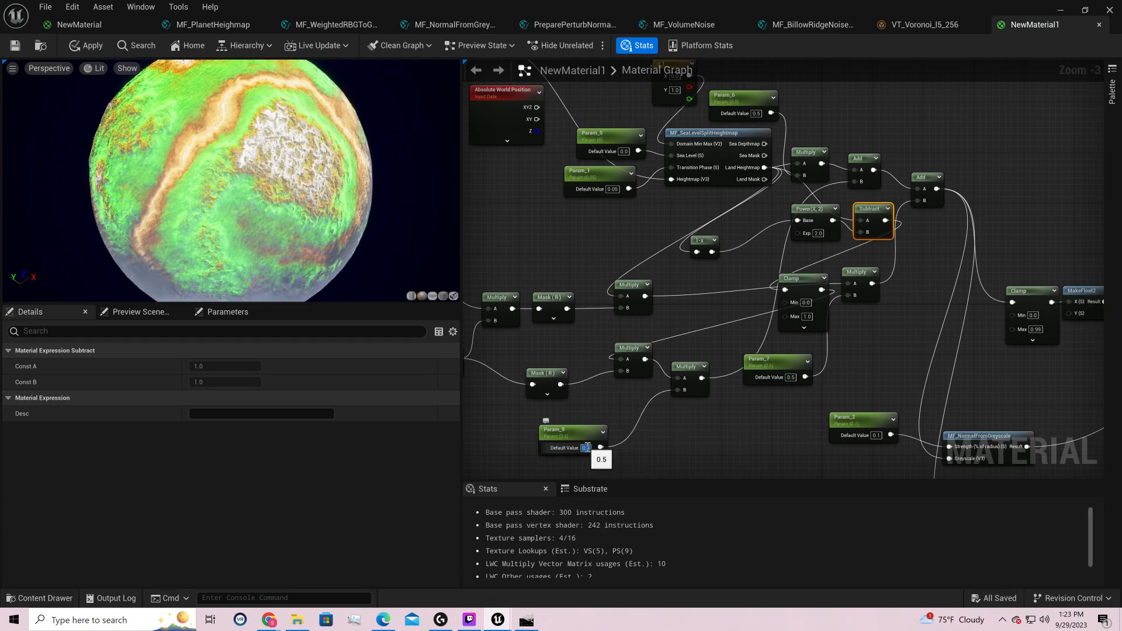
pyautogui.write('.1')
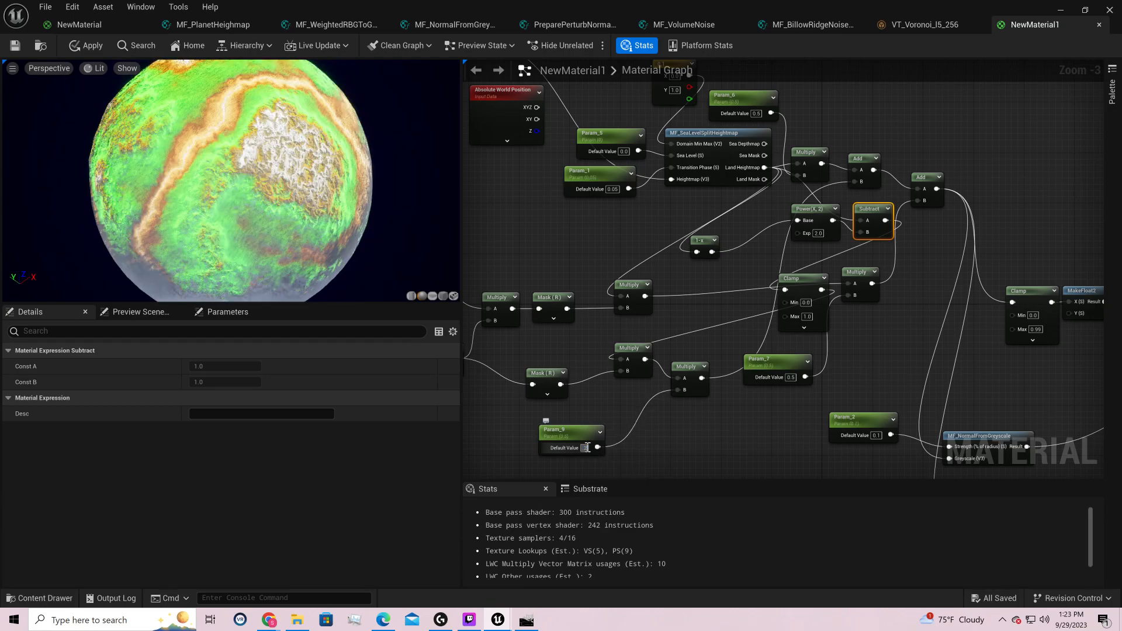
pyautogui.press('Return')
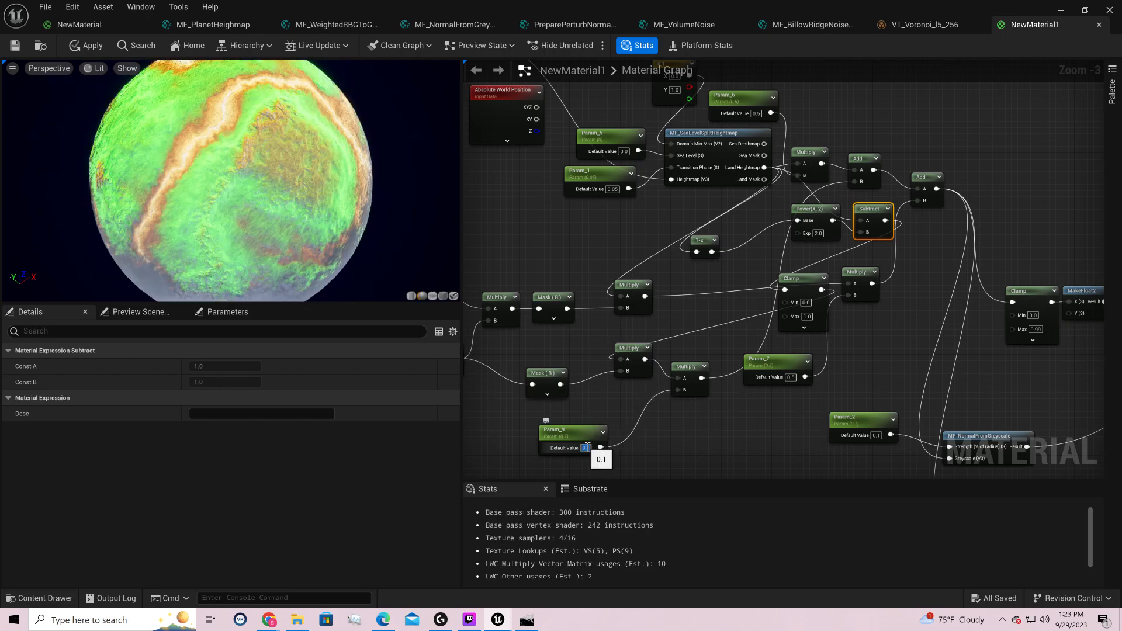
pyautogui.moveTo(283, 194)
pyautogui.mouseDown()
pyautogui.moveTo(342, 286)
pyautogui.moveTo(285, 196)
pyautogui.mouseUp()
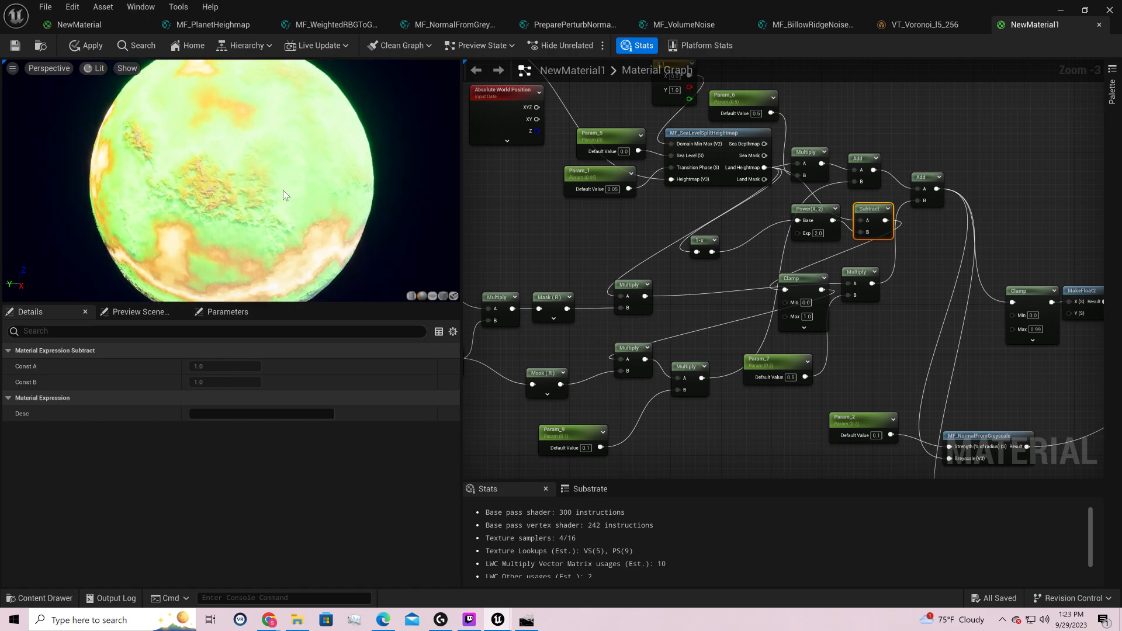
# - Move the Clamp node below the 1-x node, set Param_7's default value to 1, and inspect another side of the planet
pyautogui.moveTo(809, 279); pyautogui.dragTo(730, 265)
pyautogui.click(791, 378)
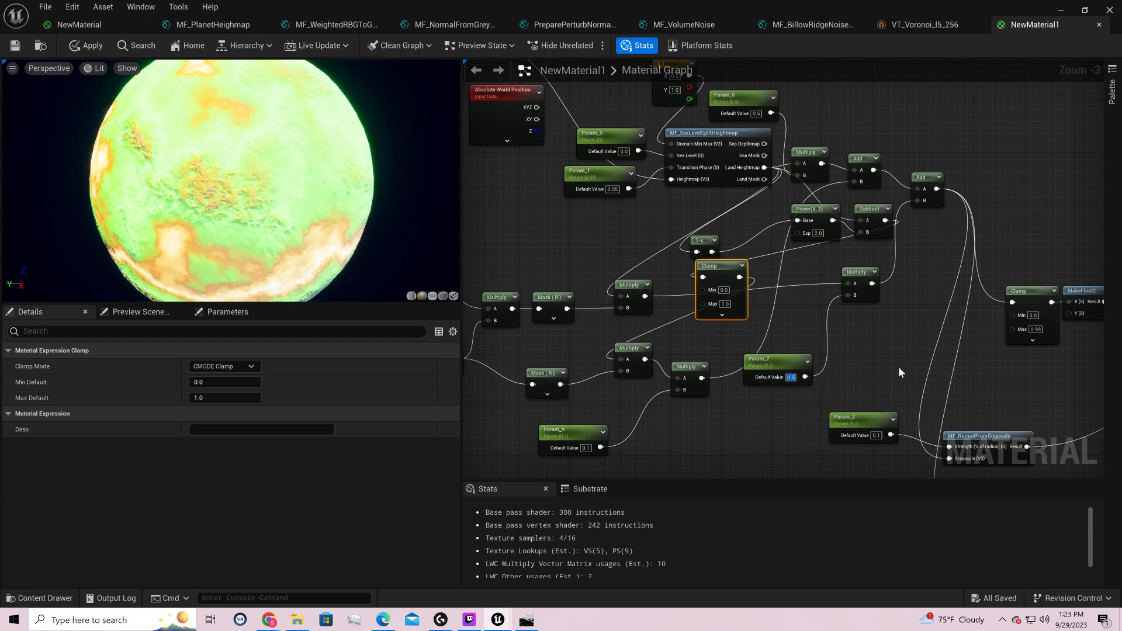
pyautogui.write('1')
pyautogui.press('Return')
pyautogui.moveTo(309, 189); pyautogui.dragTo(745, 79)
pyautogui.moveTo(222, 202); pyautogui.dragTo(590, 199)
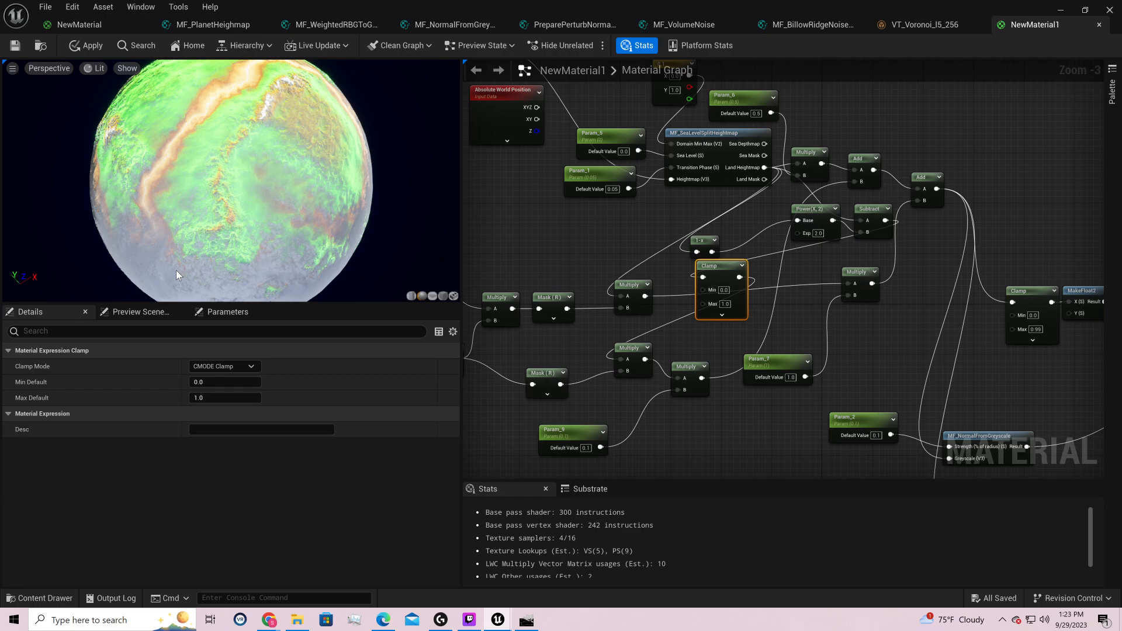
# - Compare sea level values of 0.5 and 0.4 on Param_5, settle on 0.2, and inspect the planet from other sides
pyautogui.click(623, 150)
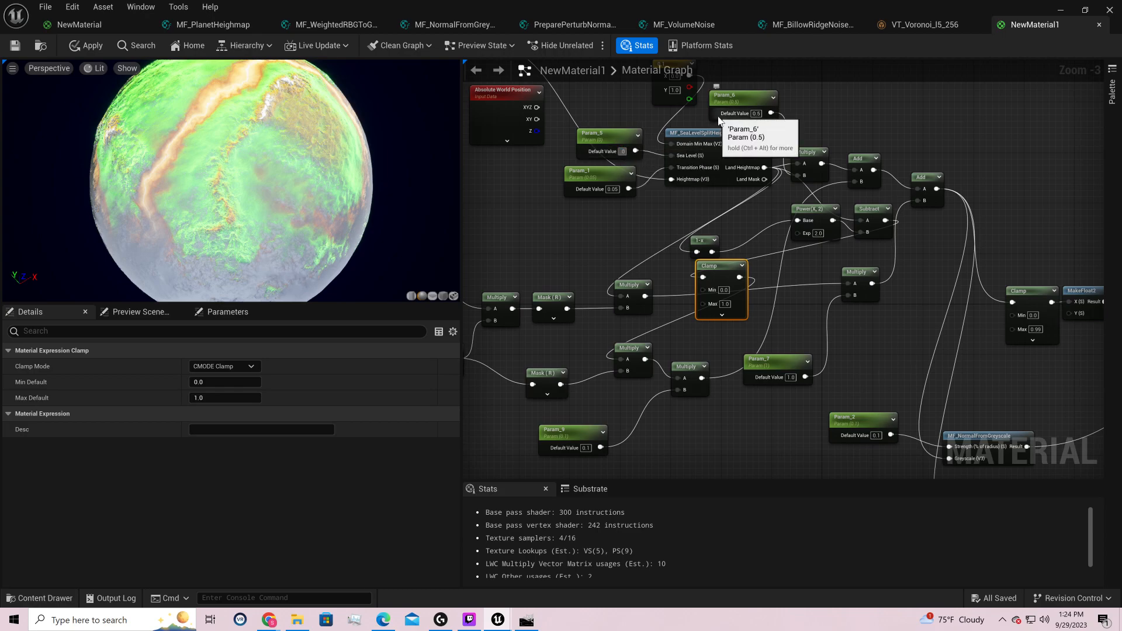
pyautogui.write('.5')
pyautogui.press('Return')
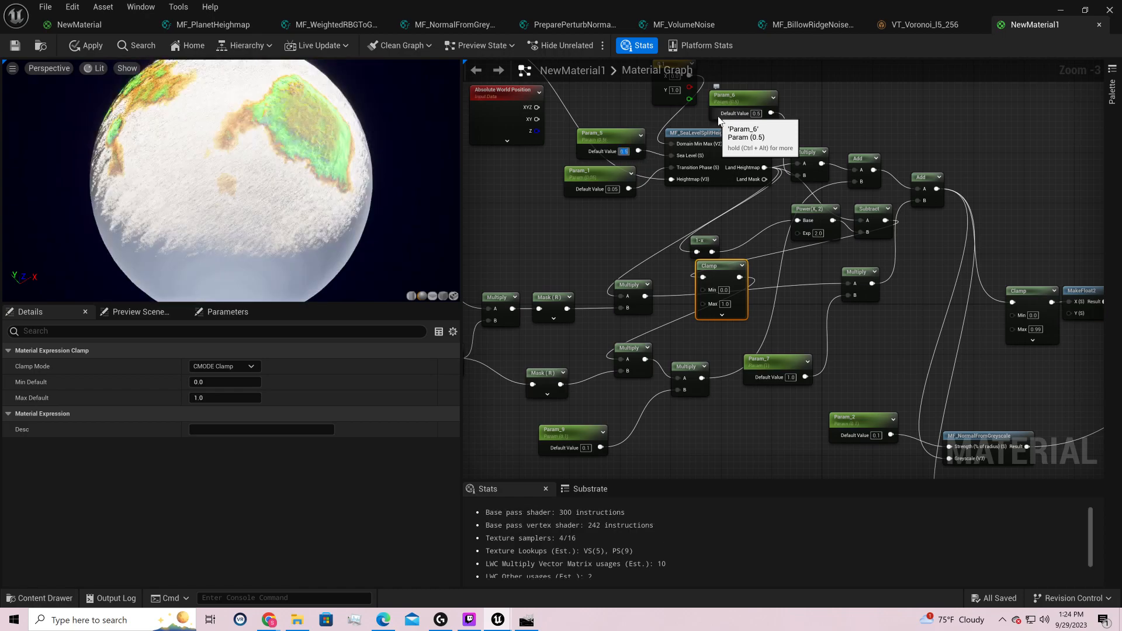
pyautogui.write('.4')
pyautogui.press('Return')
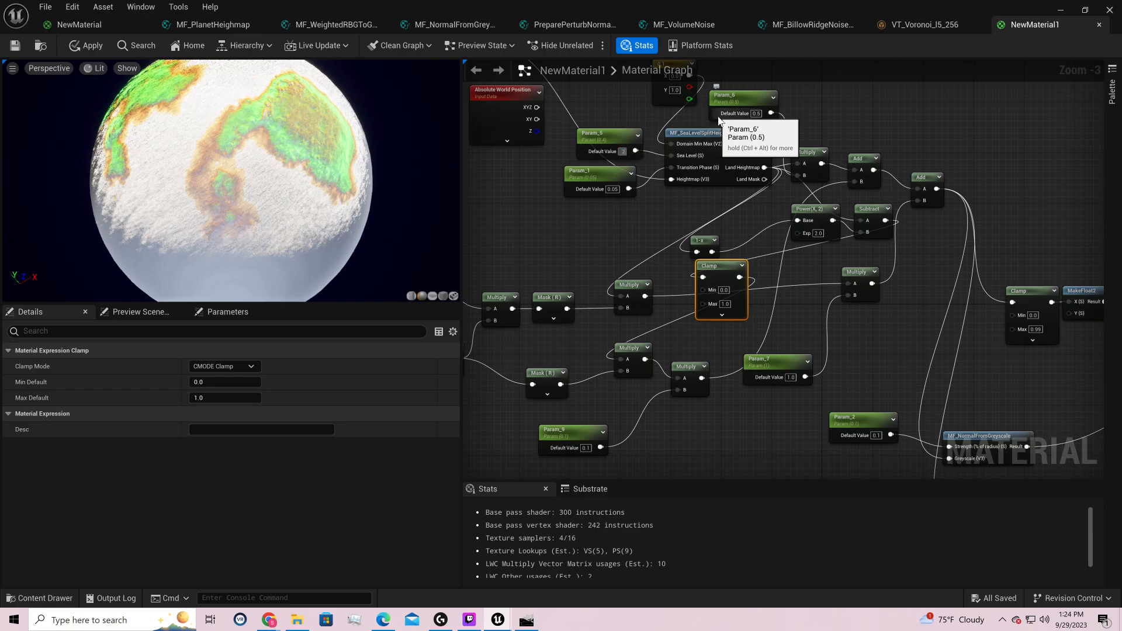
pyautogui.write('.2')
pyautogui.press('Return')
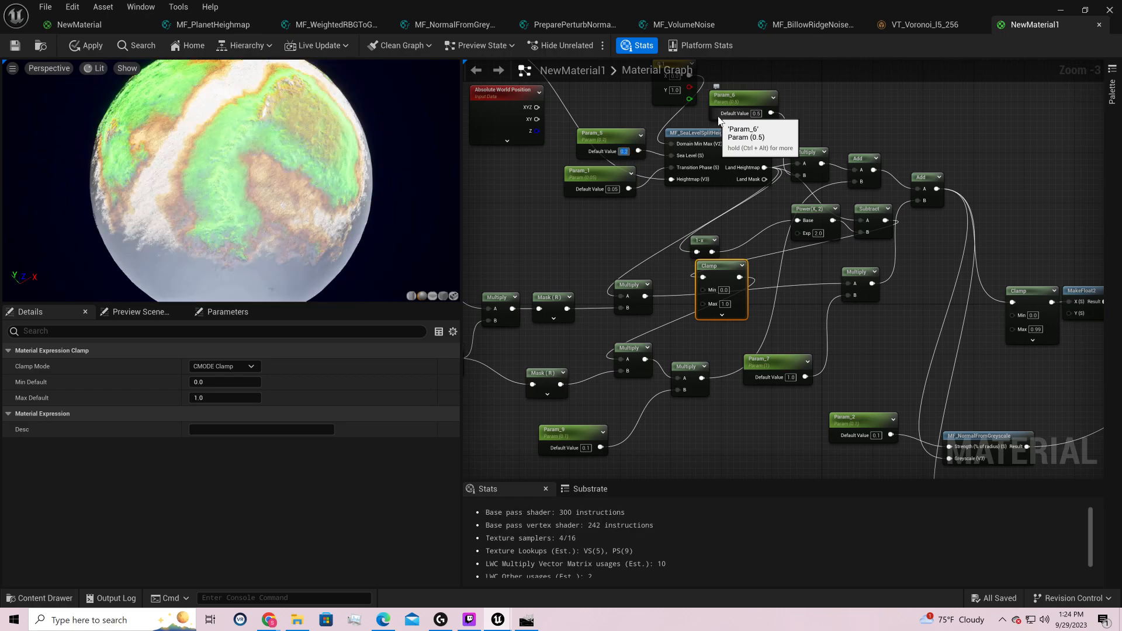
pyautogui.moveTo(238, 133); pyautogui.dragTo(122, 240)
pyautogui.moveTo(233, 169); pyautogui.dragTo(52, 187)
pyautogui.moveTo(249, 122); pyautogui.dragTo(119, 155)
# - Reposition the 1-x node between MF_SeaLevelSplitHeightmap and the land-height Power node
pyautogui.moveTo(828, 194); pyautogui.dragTo(781, 256, button='right')
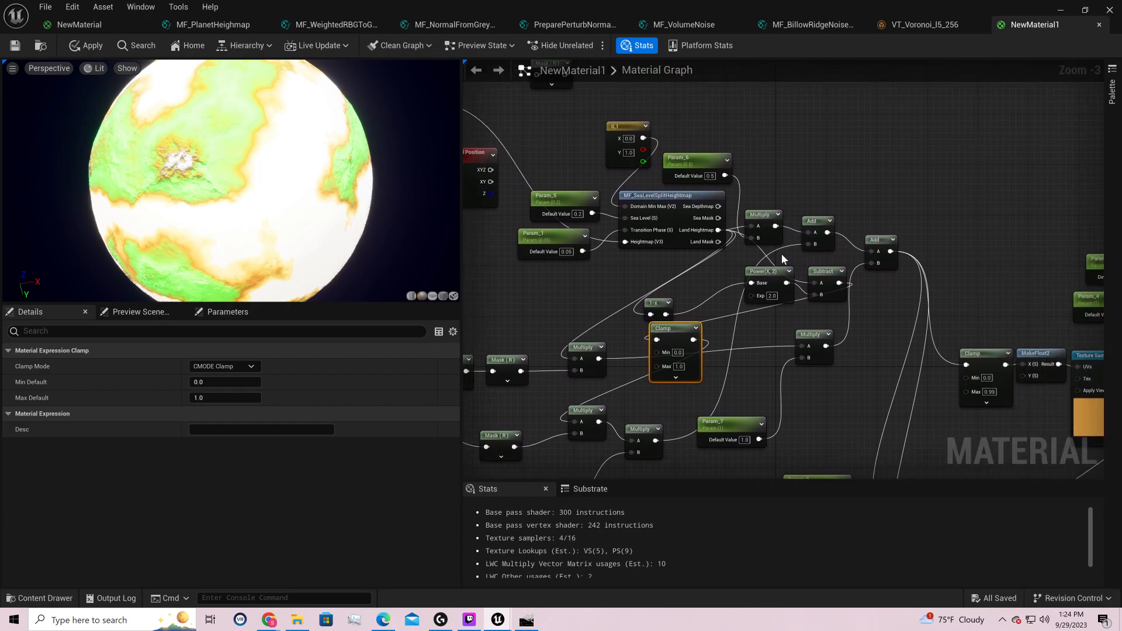
pyautogui.moveTo(664, 305); pyautogui.dragTo(705, 286)
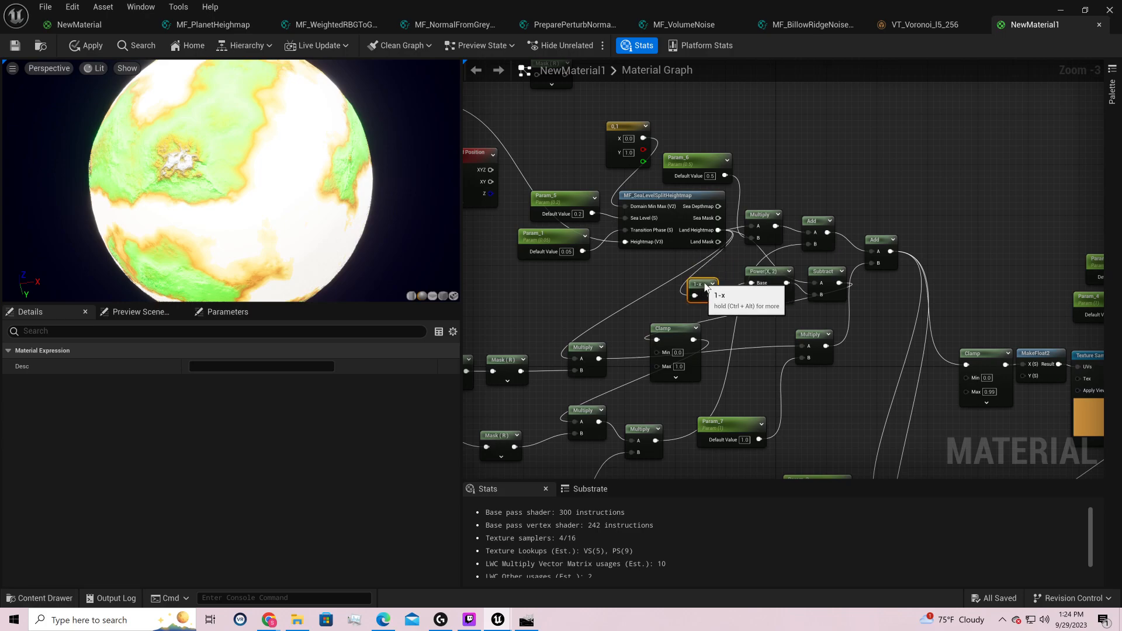
pyautogui.moveTo(706, 286); pyautogui.dragTo(706, 261)
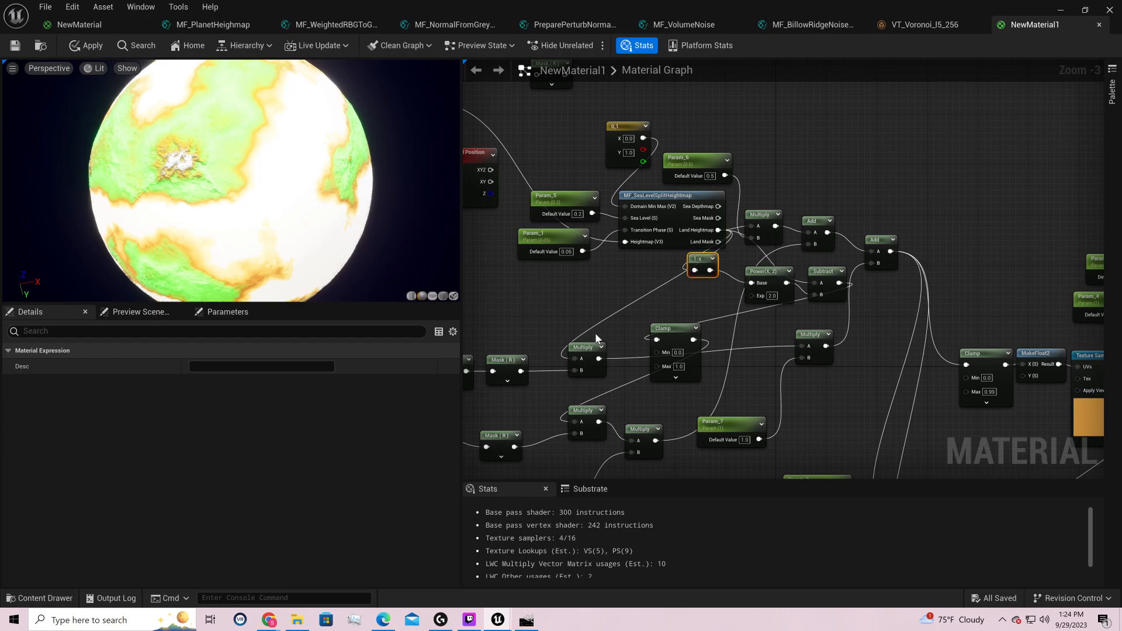
# - Preview the upper mask Multiply node on the planet, adjust the 1-x node's position, and stop previewing
pyautogui.moveTo(605, 327); pyautogui.dragTo(706, 339, button='right')
pyautogui.rightClick(693, 359)
pyautogui.click(725, 373)
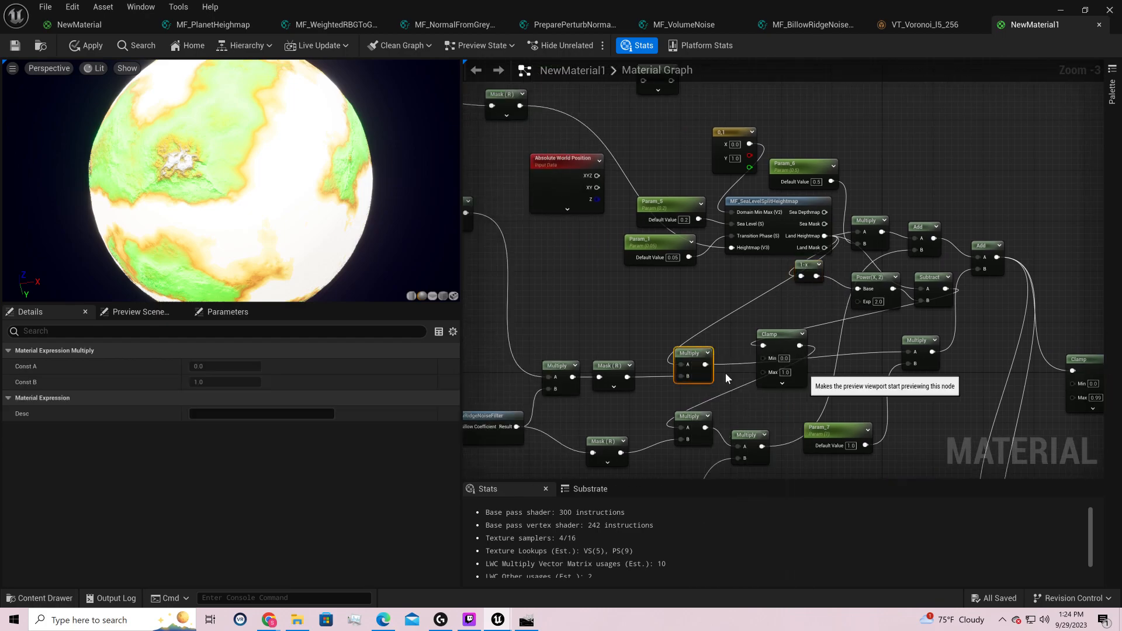
pyautogui.moveTo(697, 362); pyautogui.dragTo(693, 356)
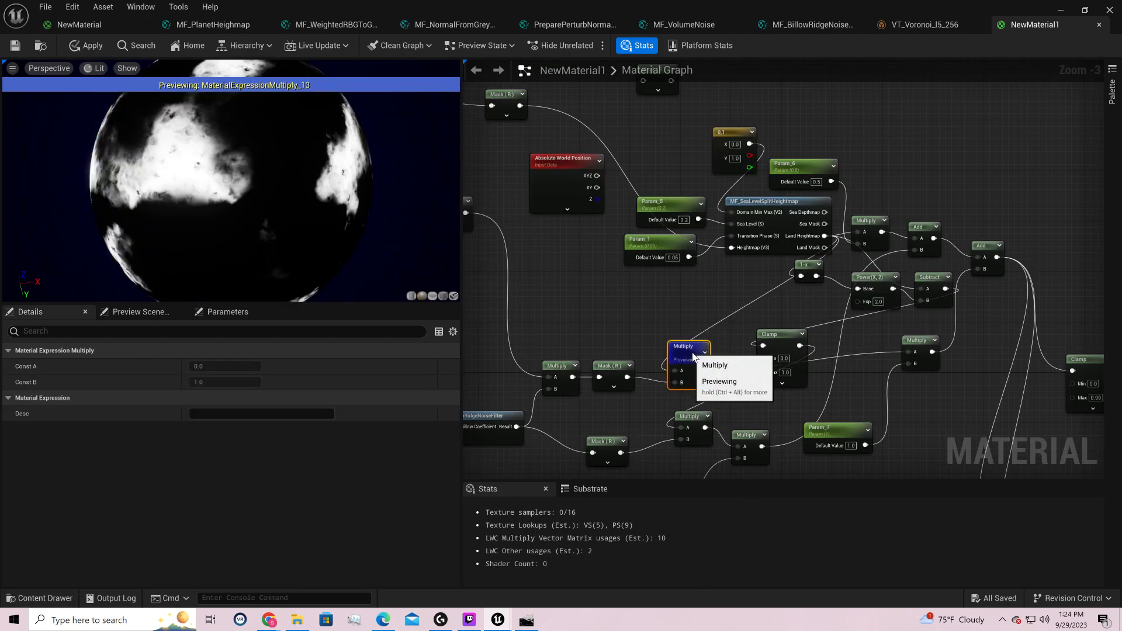
pyautogui.moveTo(805, 275); pyautogui.dragTo(808, 293)
pyautogui.rightClick(682, 357)
pyautogui.click(725, 383)
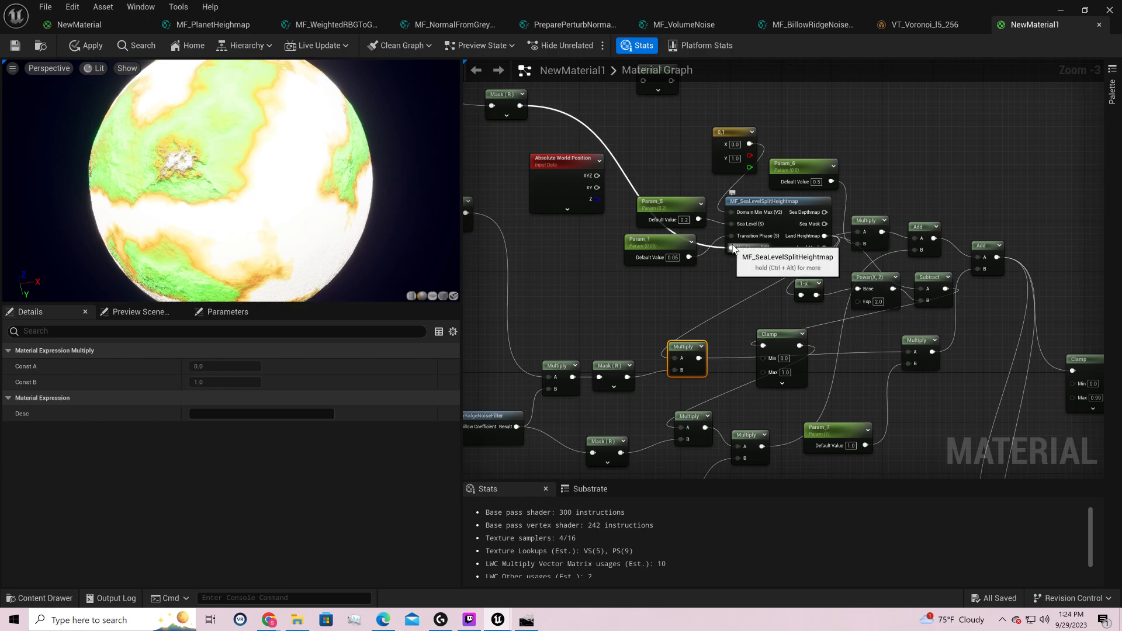
# - Feed the nodes driven by MF_SeaLevelSplitHeightmap's Land Heightmap from the Mask (R) output instead, and move the function node clear of them
pyautogui.moveTo(520, 105); pyautogui.dragTo(856, 234)
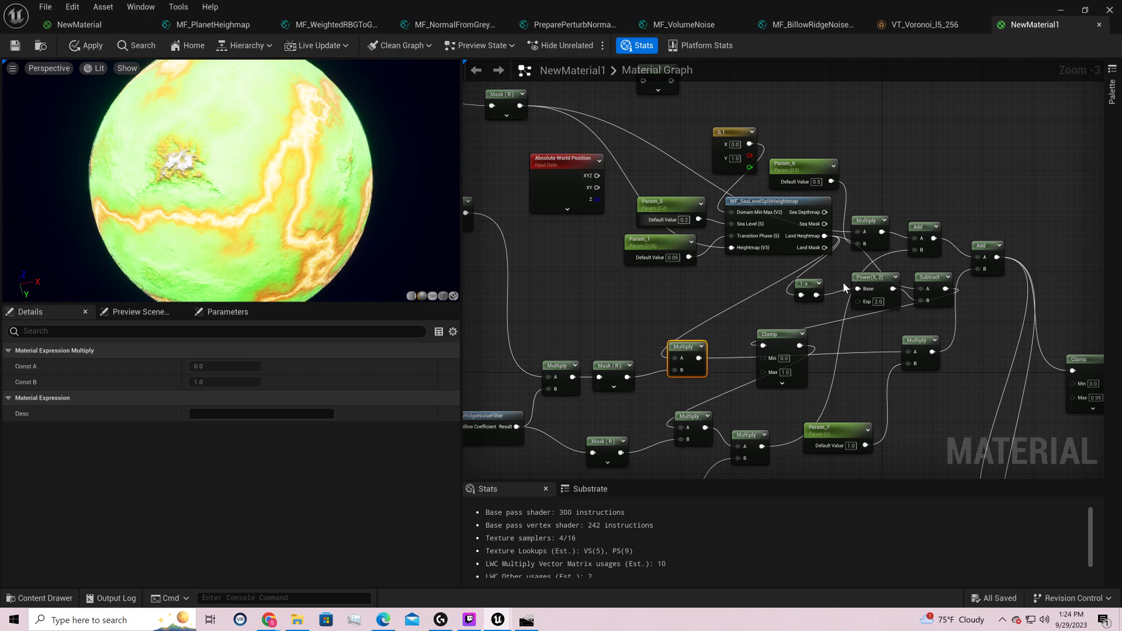
pyautogui.moveTo(231, 181); pyautogui.dragTo(205, 163)
pyautogui.moveTo(1075, 123); pyautogui.dragTo(783, 148, button='right')
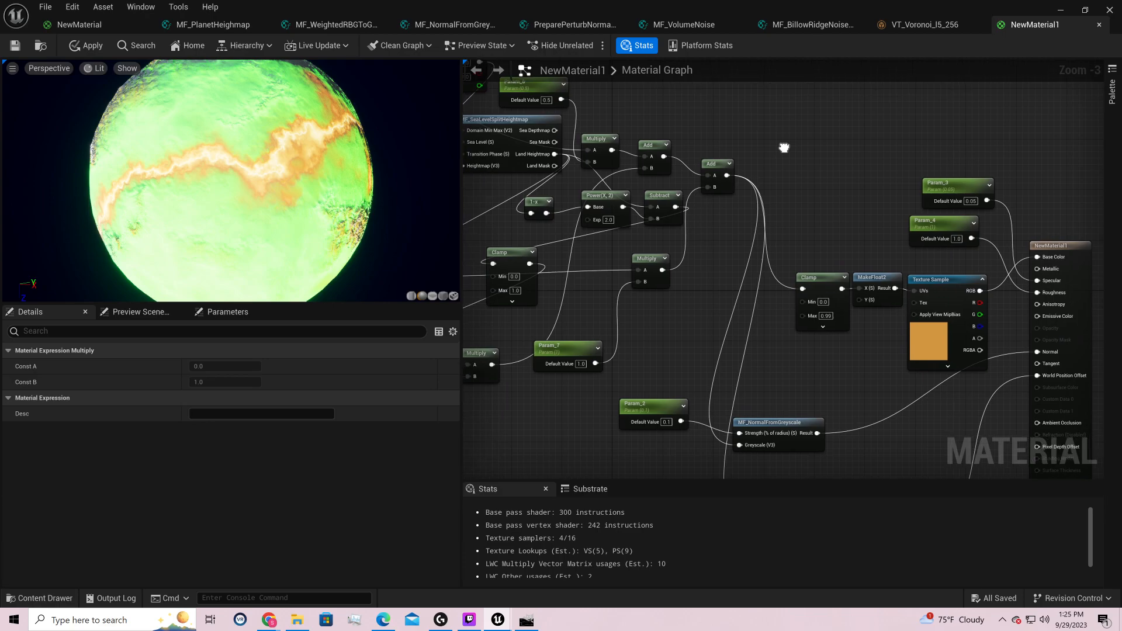
pyautogui.moveTo(725, 181); pyautogui.dragTo(823, 251, button='right')
pyautogui.moveTo(631, 188); pyautogui.dragTo(610, 208)
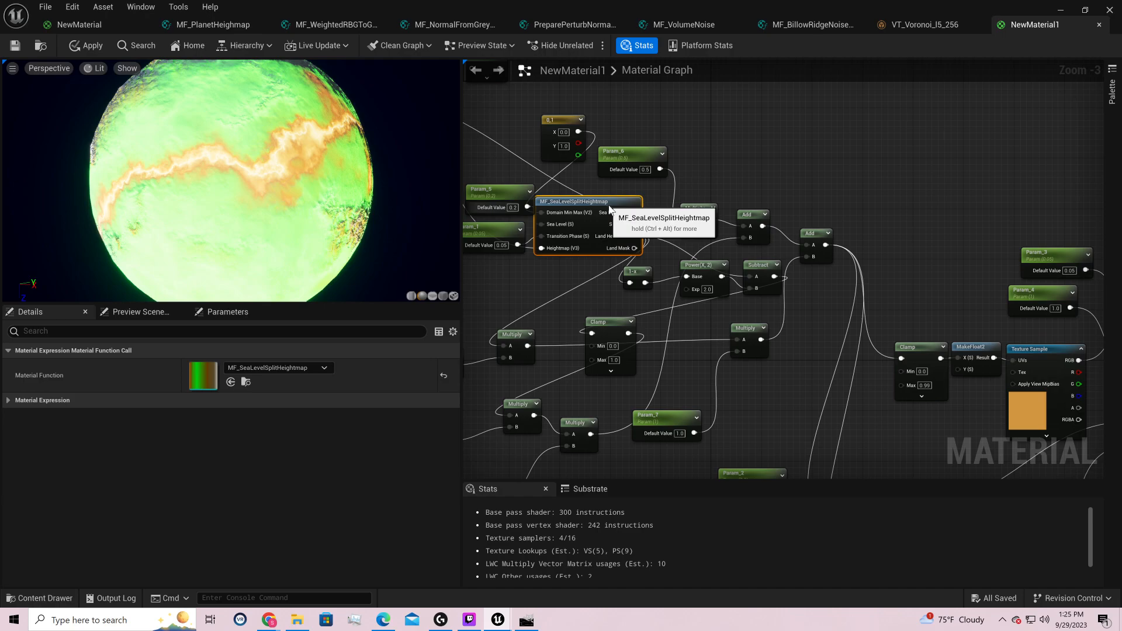
pyautogui.moveTo(646, 352); pyautogui.dragTo(803, 346, button='right')
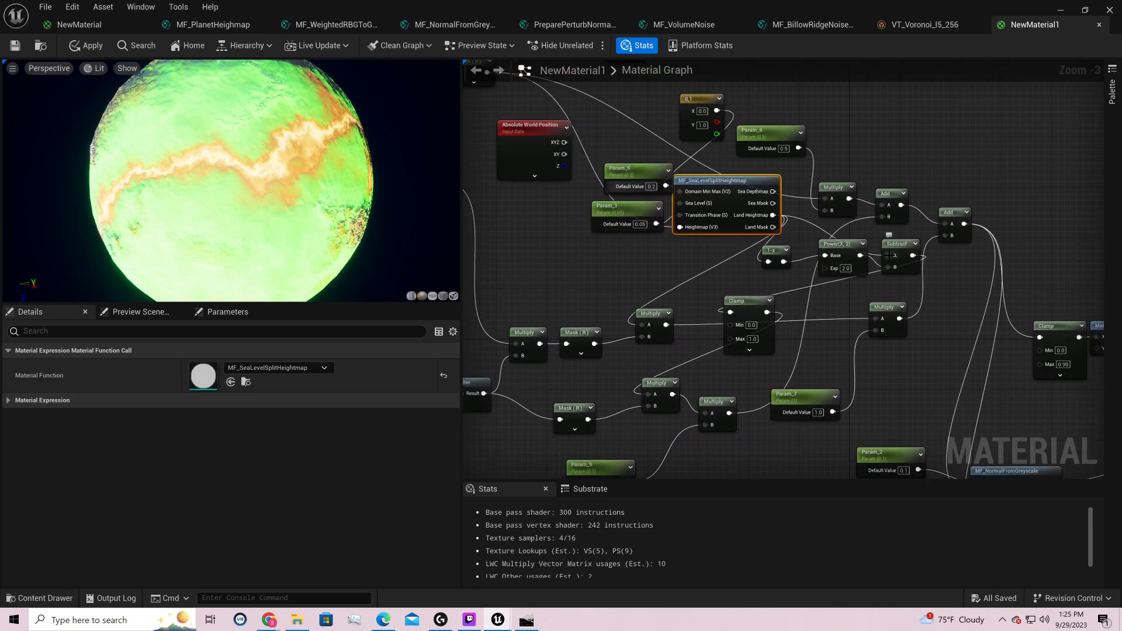
pyautogui.keyDown('alt'); pyautogui.click(773, 215); pyautogui.keyUp('alt')
pyautogui.moveTo(601, 59); pyautogui.dragTo(601, 178, button='right')
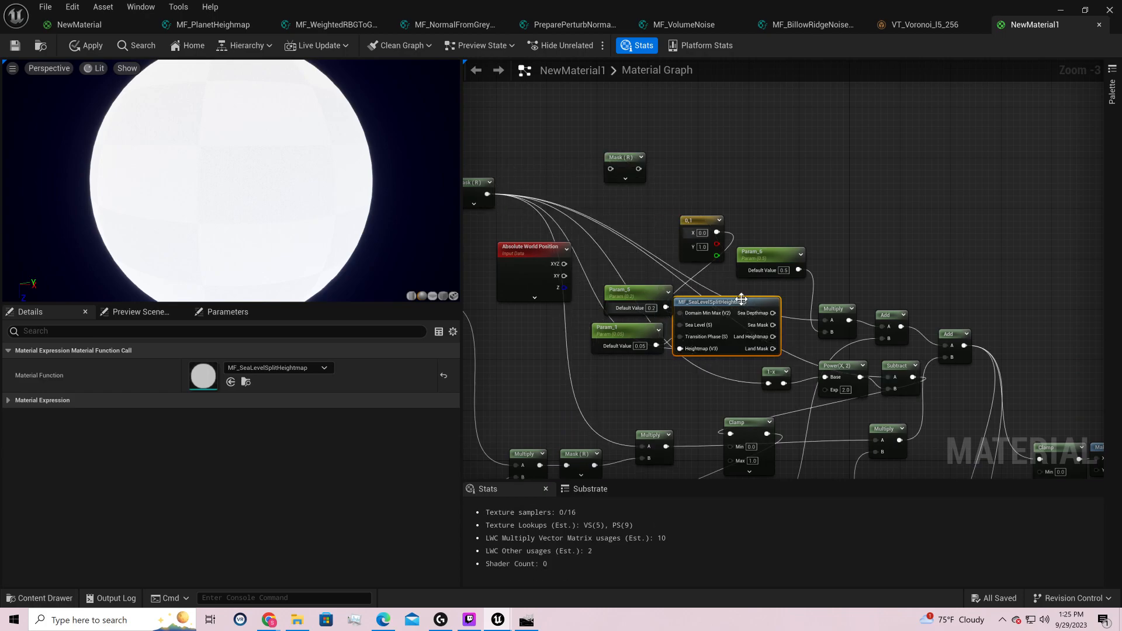
pyautogui.moveTo(741, 299); pyautogui.dragTo(904, 142)
# - Set Param_9's default value to 0.2 and inspect the mountain relief up close and from several sides
pyautogui.moveTo(358, 156); pyautogui.dragTo(339, 181)
pyautogui.scroll(4, 231, 181)
pyautogui.moveTo(862, 352); pyautogui.dragTo(890, 101, button='right')
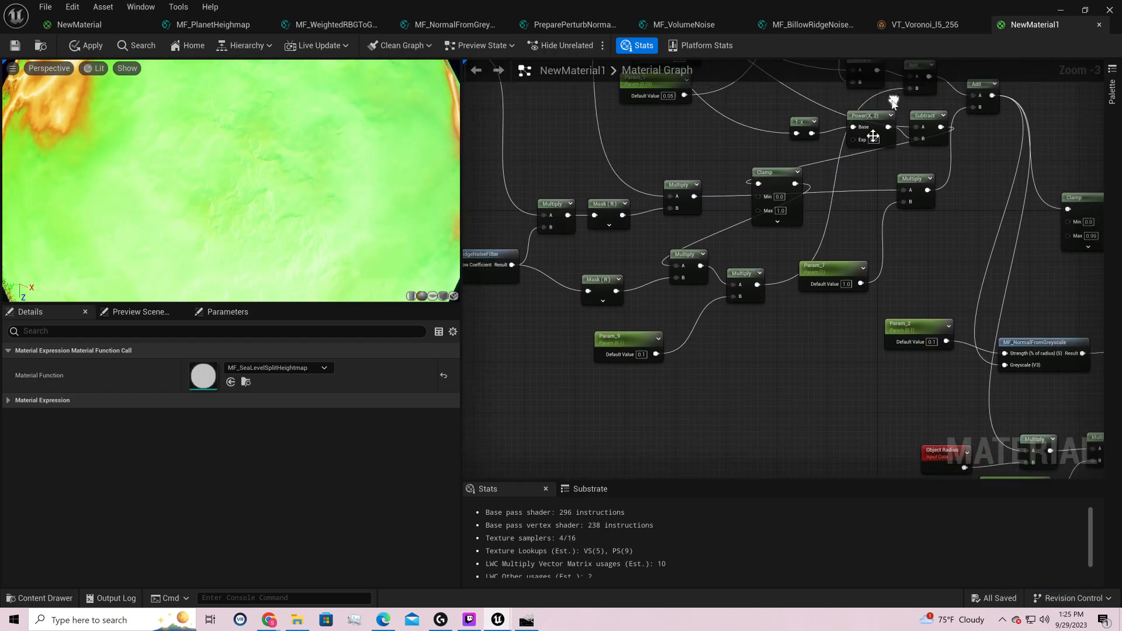
pyautogui.click(642, 355)
pyautogui.write('0.2')
pyautogui.press('Return')
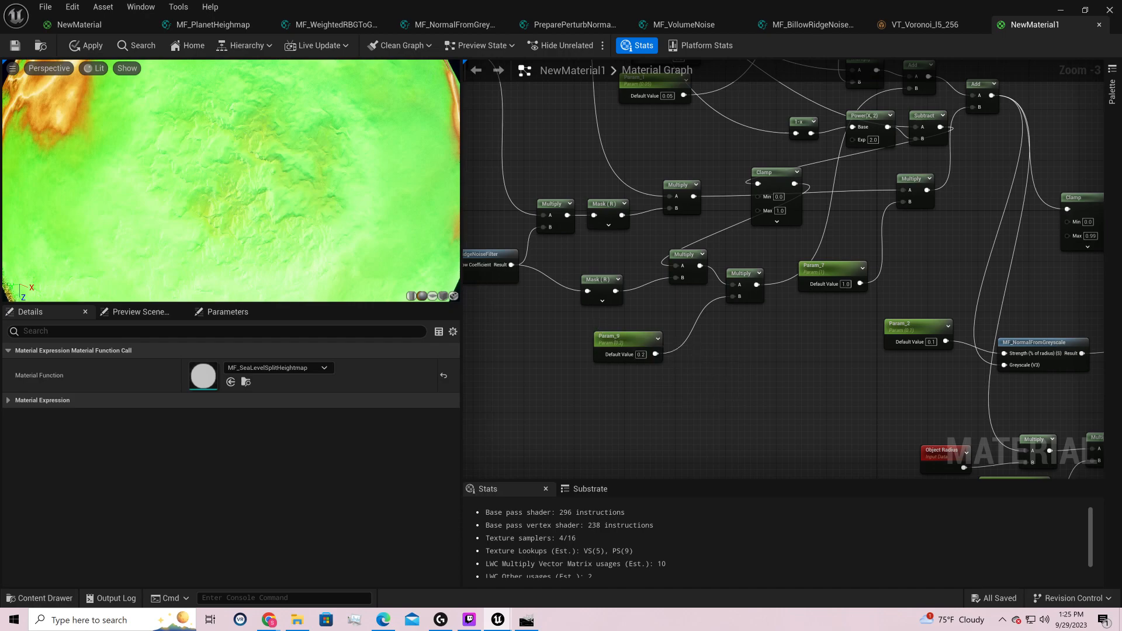
pyautogui.moveTo(251, 193); pyautogui.dragTo(243, 134)
pyautogui.scroll(-5, 243, 181)
pyautogui.moveTo(251, 193); pyautogui.dragTo(238, 117)
pyautogui.moveTo(240, 187); pyautogui.dragTo(199, 146)
pyautogui.moveTo(252, 181); pyautogui.dragTo(117, 152)
pyautogui.moveTo(336, 198); pyautogui.dragTo(117, 196)
# - Place MF_SeaLevelSplitHeightmap after the final Add node, feeding its Heightmap from Add and driving the downstream nodes from its Land Heightmap
pyautogui.moveTo(1058, 183); pyautogui.dragTo(851, 420, button='right')
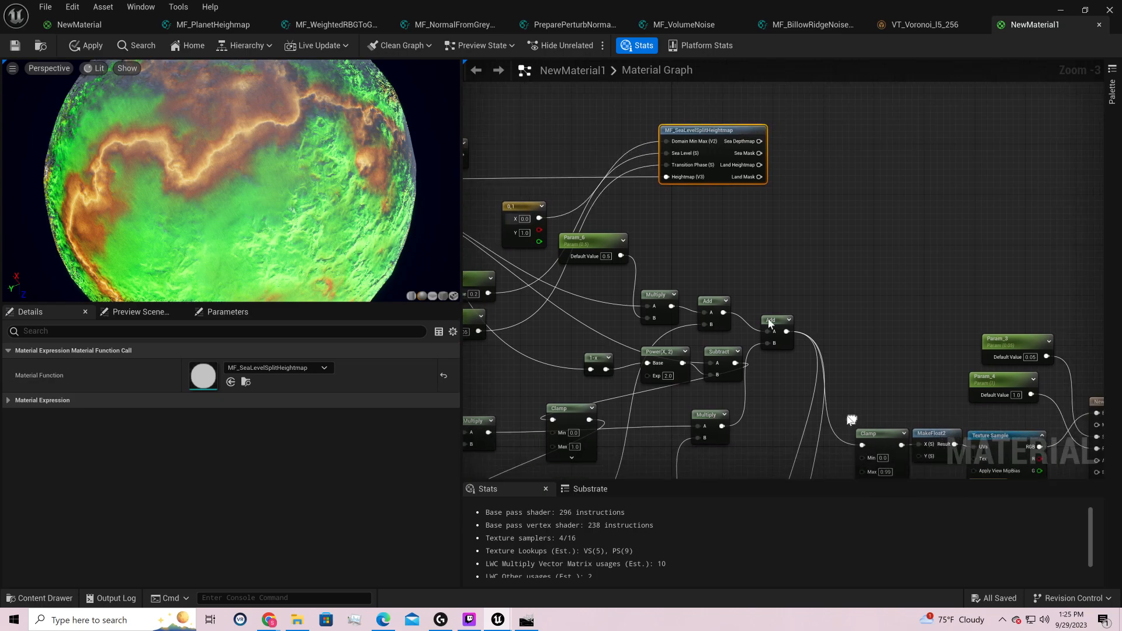
pyautogui.moveTo(715, 135); pyautogui.dragTo(860, 166)
pyautogui.moveTo(858, 309); pyautogui.dragTo(719, 168, button='right')
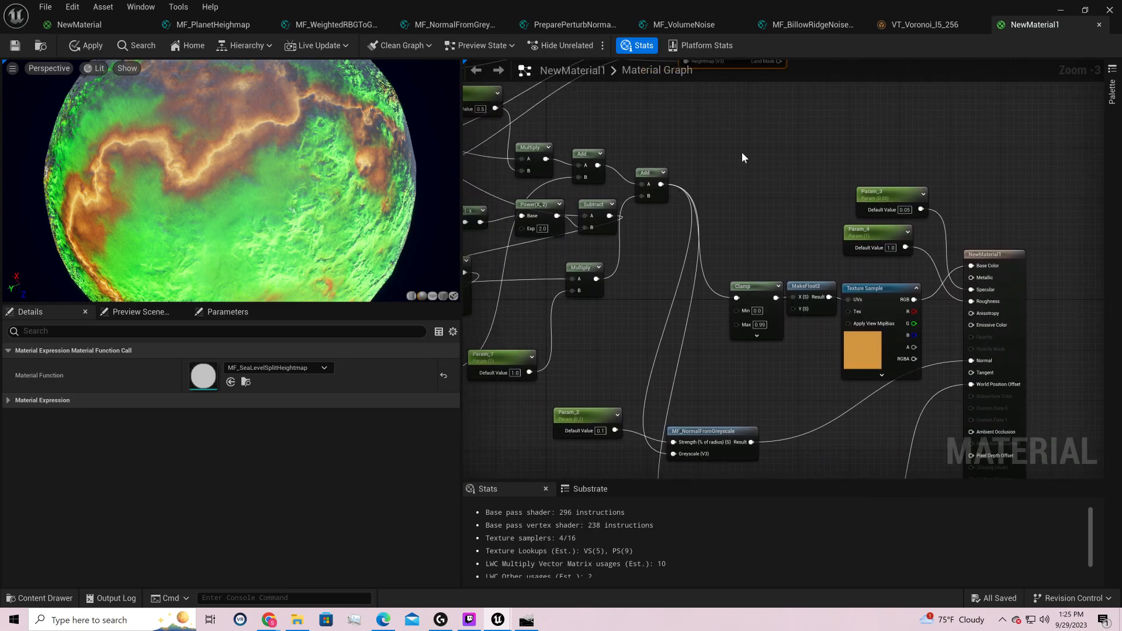
pyautogui.click(730, 426)
pyautogui.moveTo(734, 241); pyautogui.dragTo(781, 366, button='right')
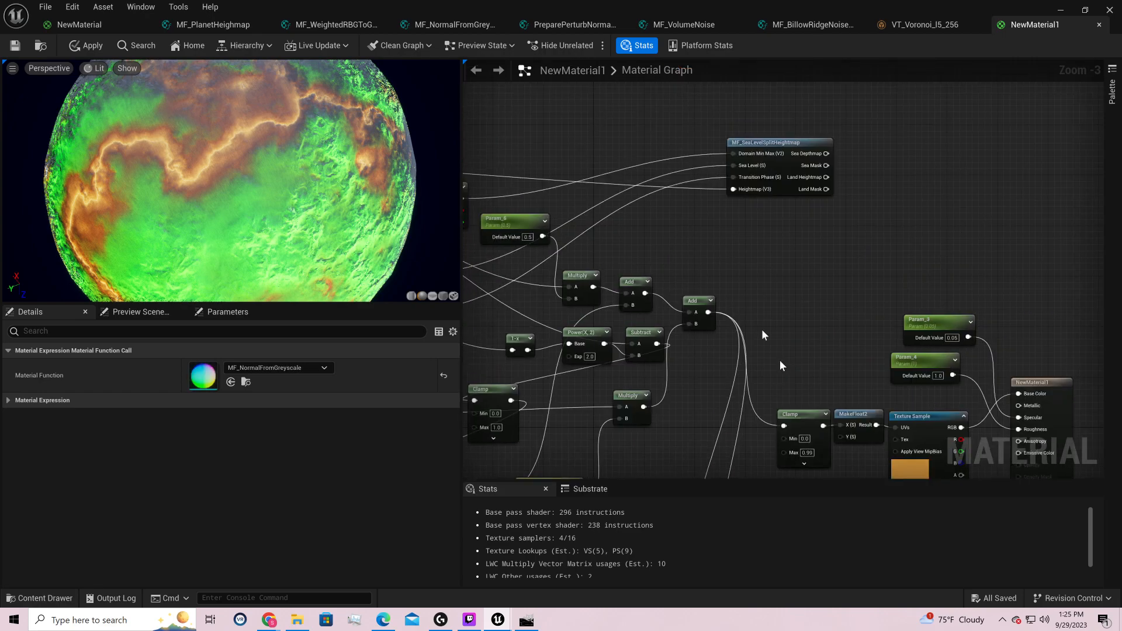
pyautogui.moveTo(707, 312); pyautogui.dragTo(734, 189)
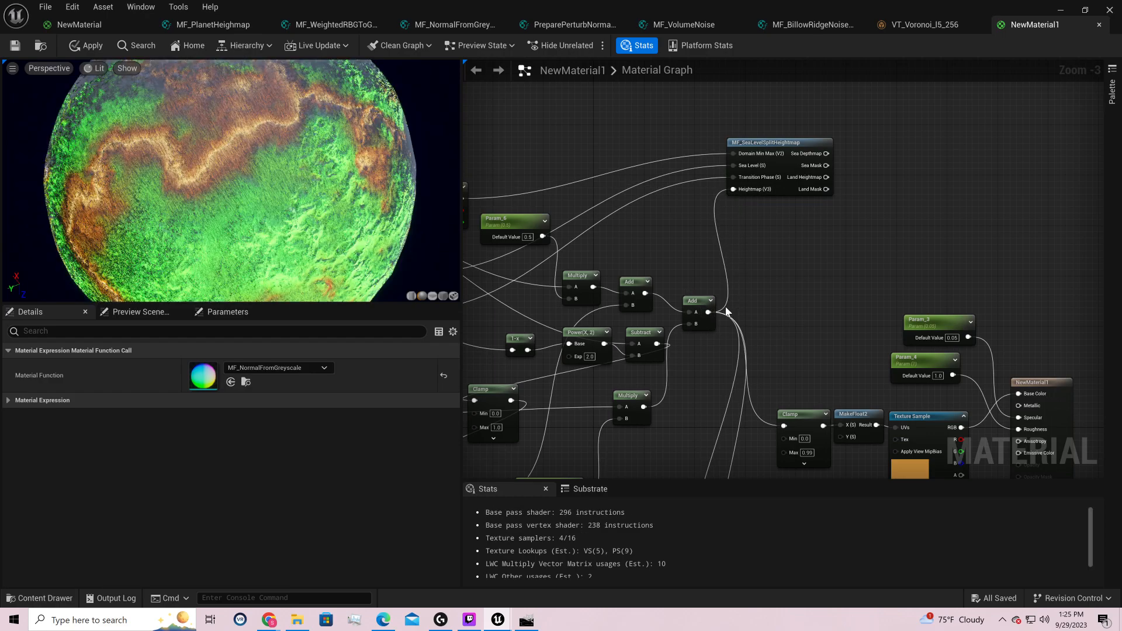
pyautogui.keyDown('ctrl'); pyautogui.moveTo(708, 312); pyautogui.dragTo(826, 177); pyautogui.keyUp('ctrl')
pyautogui.moveTo(734, 189); pyautogui.dragTo(708, 312)
pyautogui.moveTo(697, 241); pyautogui.dragTo(997, 195, button='right')
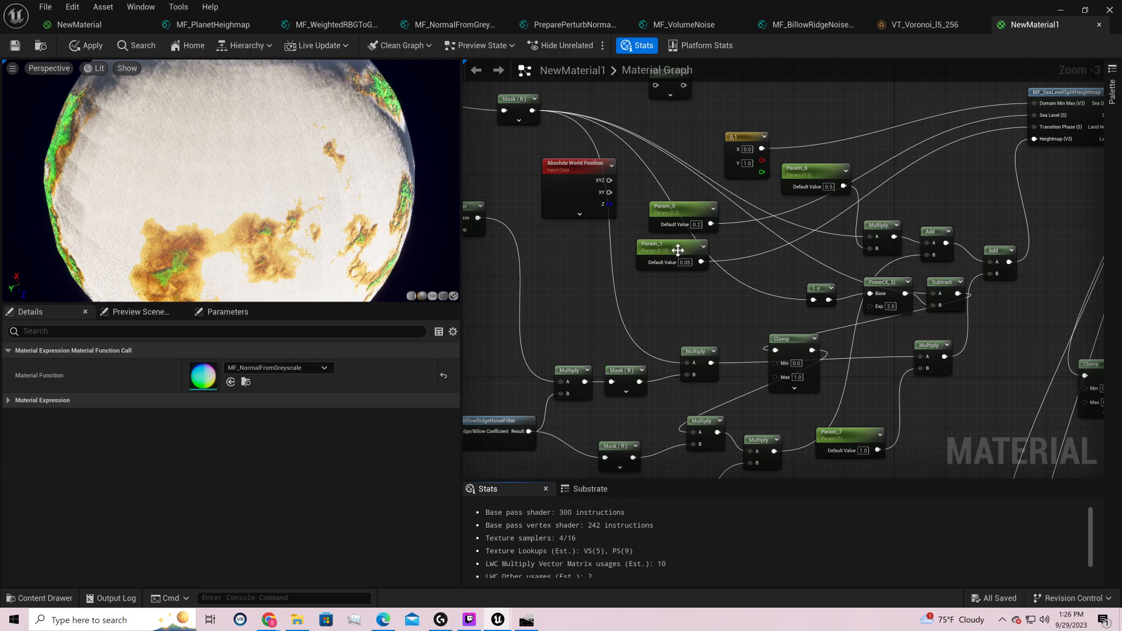
# - Examine the rewired planet from several sides and distances, and try a sea level of 0.5 on Param_5
pyautogui.moveTo(373, 232); pyautogui.dragTo(343, 221)
pyautogui.scroll(-4, 349, 226)
pyautogui.moveTo(344, 128); pyautogui.dragTo(330, 289)
pyautogui.moveTo(233, 146); pyautogui.dragTo(265, 209)
pyautogui.scroll(6, 255, 162)
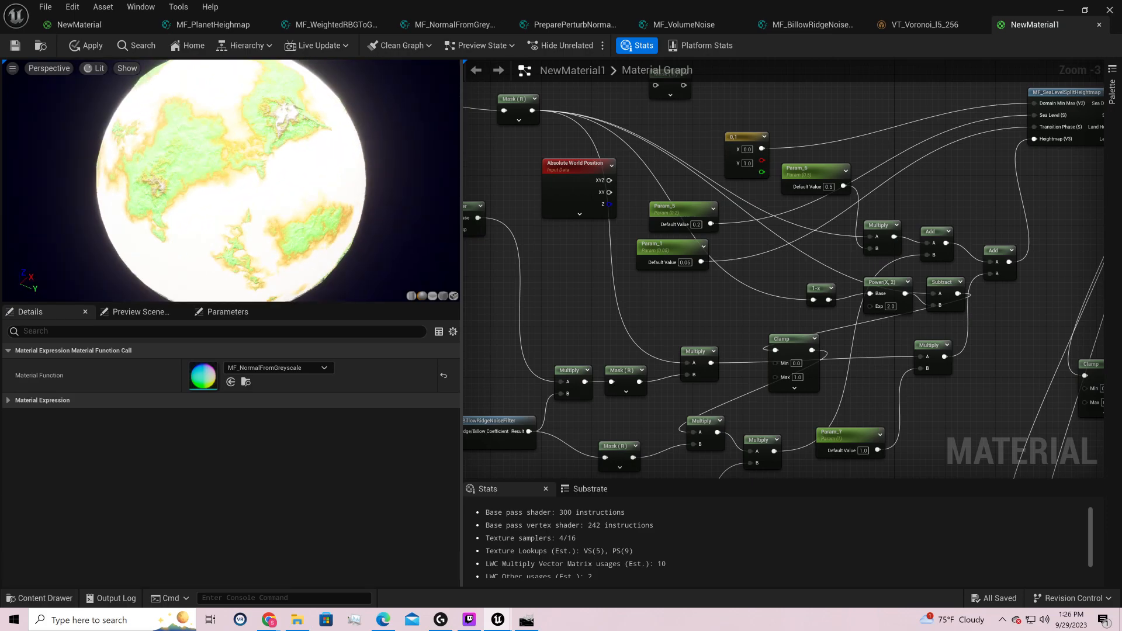
pyautogui.moveTo(233, 175); pyautogui.dragTo(351, 181)
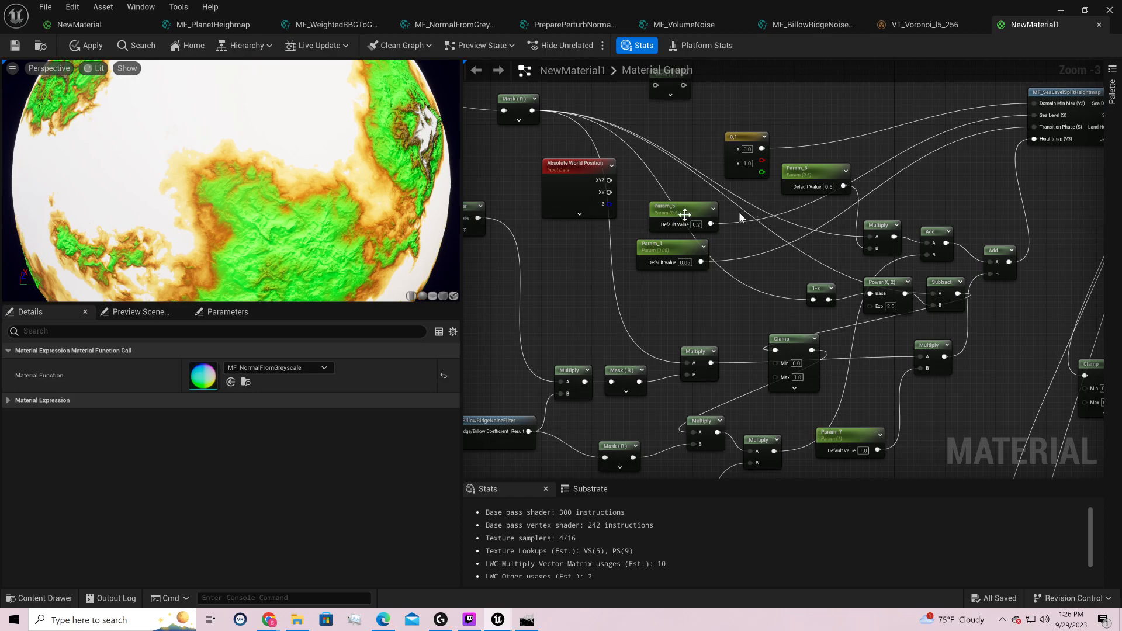
pyautogui.moveTo(696, 225); pyautogui.dragTo(769, 196)
pyautogui.moveTo(369, 184); pyautogui.dragTo(366, 269)
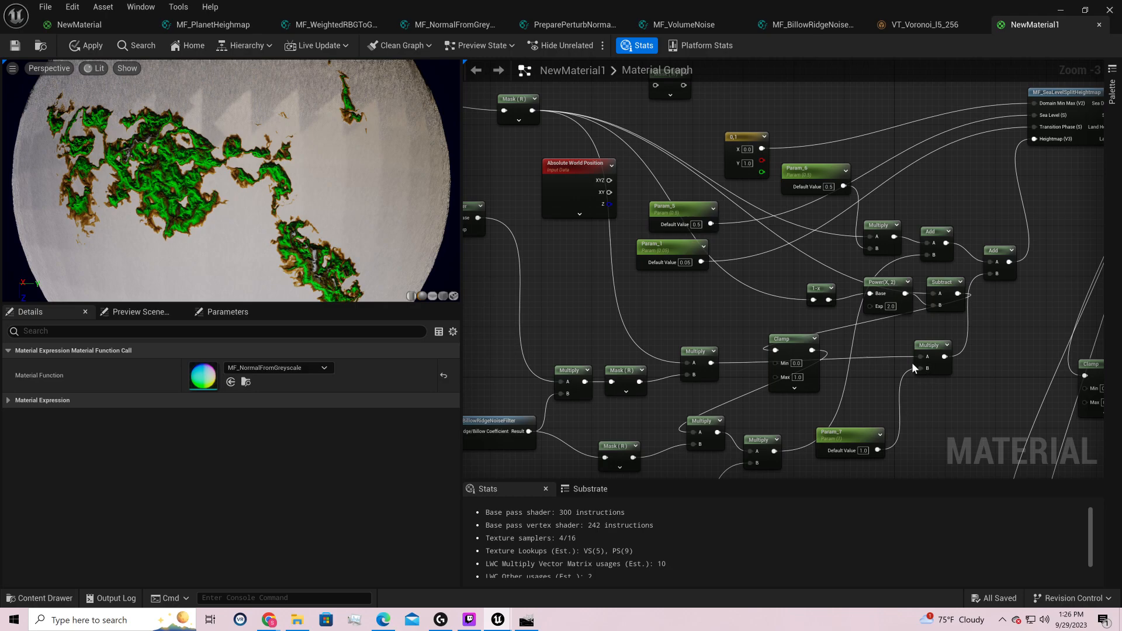
# - Move Param_6 beside its Multiply node, try a default value of 1, and return it to 0.5
pyautogui.moveTo(912, 363); pyautogui.dragTo(878, 290, button='right')
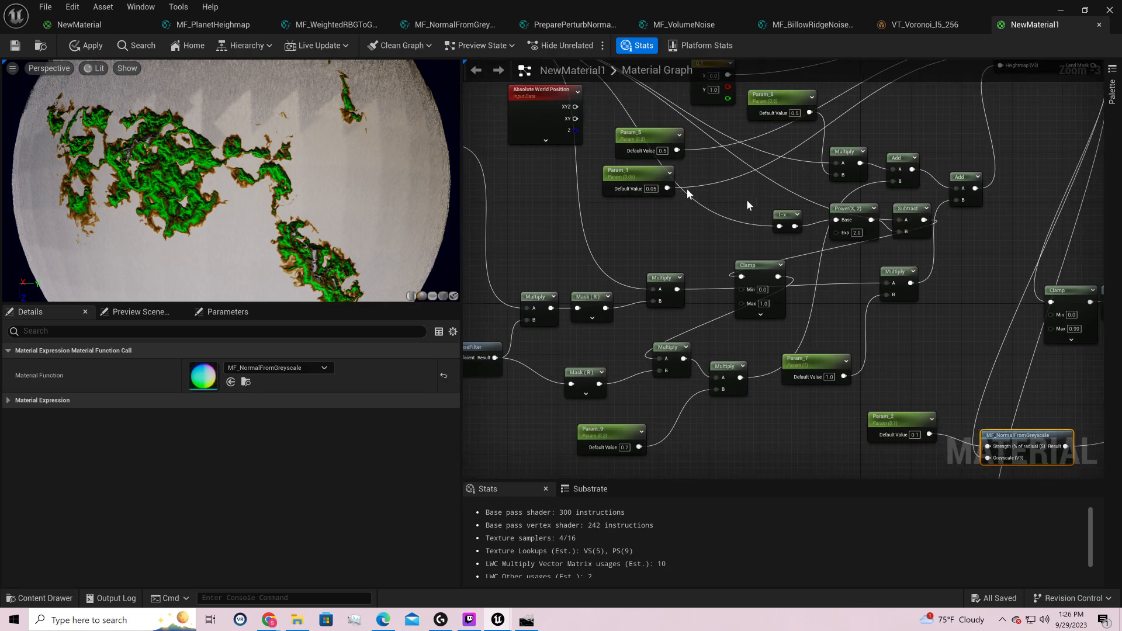
pyautogui.moveTo(726, 191); pyautogui.dragTo(798, 309, button='right')
pyautogui.moveTo(875, 216); pyautogui.dragTo(862, 285)
pyautogui.write('1')
pyautogui.press('Return')
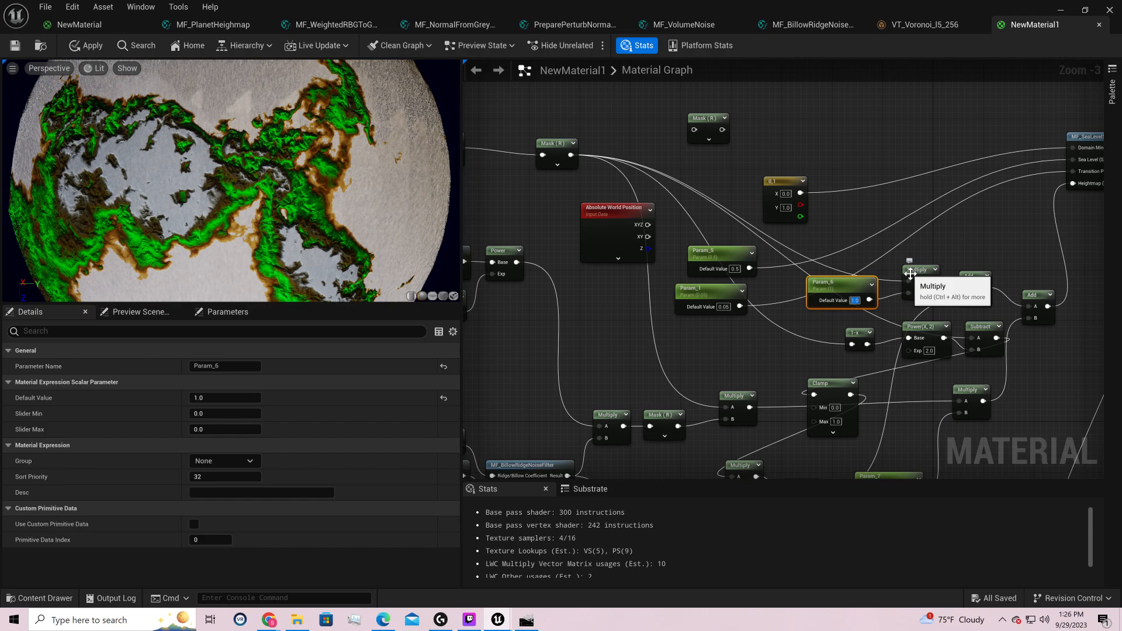
pyautogui.write('0.5')
pyautogui.press('Return')
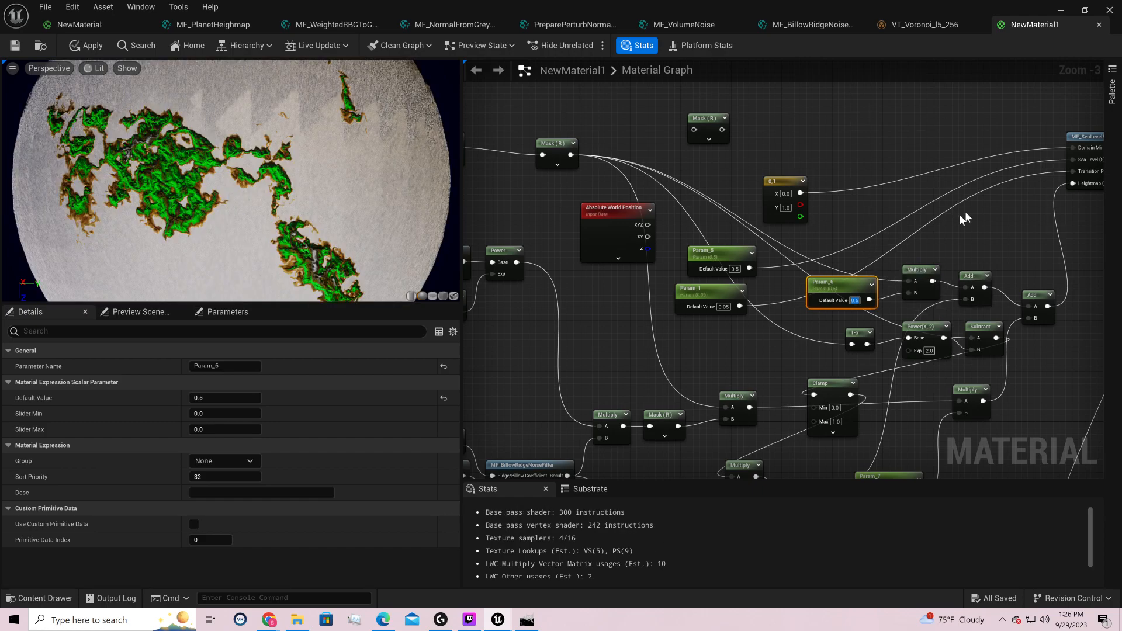
# - Try a sea level of 0.2 on Param_5, settle on 0.1, and inspect the land up close
pyautogui.moveTo(959, 215); pyautogui.dragTo(870, 199, button='right')
pyautogui.click(647, 250)
pyautogui.write('0.2')
pyautogui.press('Return')
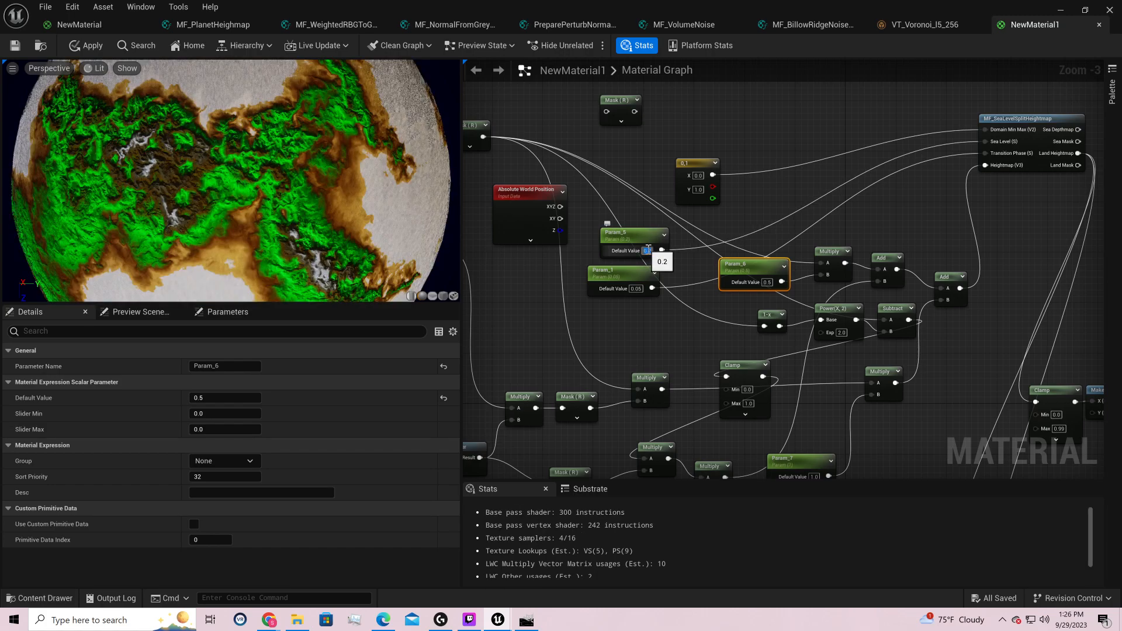
pyautogui.write('0.1')
pyautogui.press('Return')
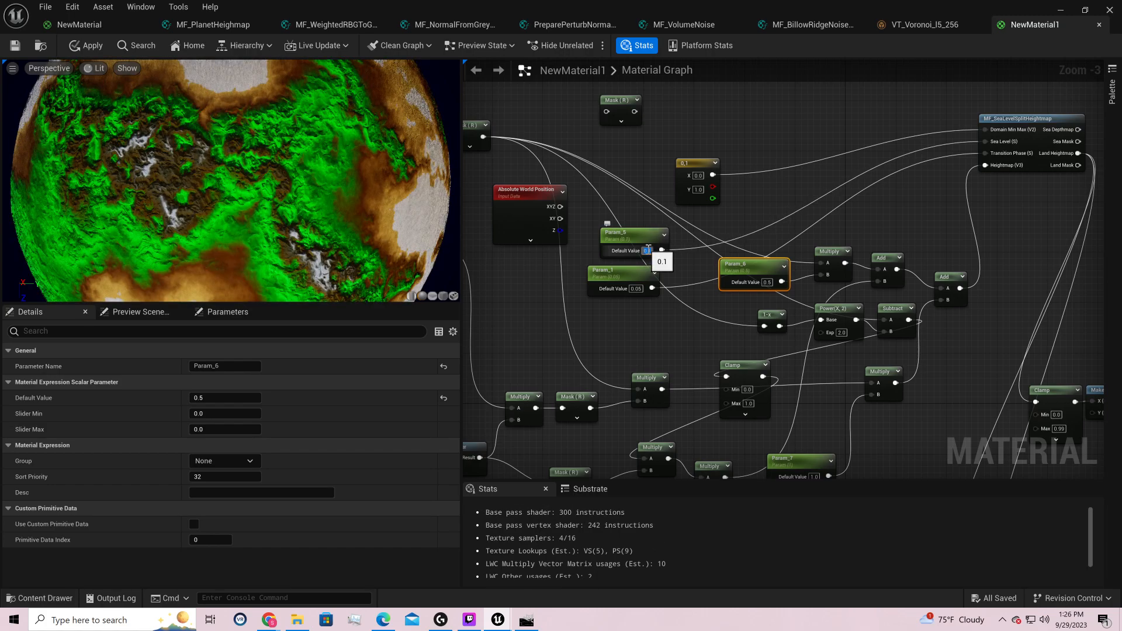
pyautogui.scroll(-5, 302, 181)
pyautogui.moveTo(303, 182); pyautogui.dragTo(158, 273)
pyautogui.scroll(5, 304, 175)
pyautogui.moveTo(305, 175); pyautogui.dragTo(310, 339)
# - Try 0.05 for Param_2's normal strength, settle on a default value of 0.025, and inspect the planet near and far
pyautogui.moveTo(854, 300); pyautogui.dragTo(587, 245, button='right')
pyautogui.click(513, 275)
pyautogui.write('0.05')
pyautogui.press('Return')
pyautogui.moveTo(418, 198); pyautogui.dragTo(216, 207)
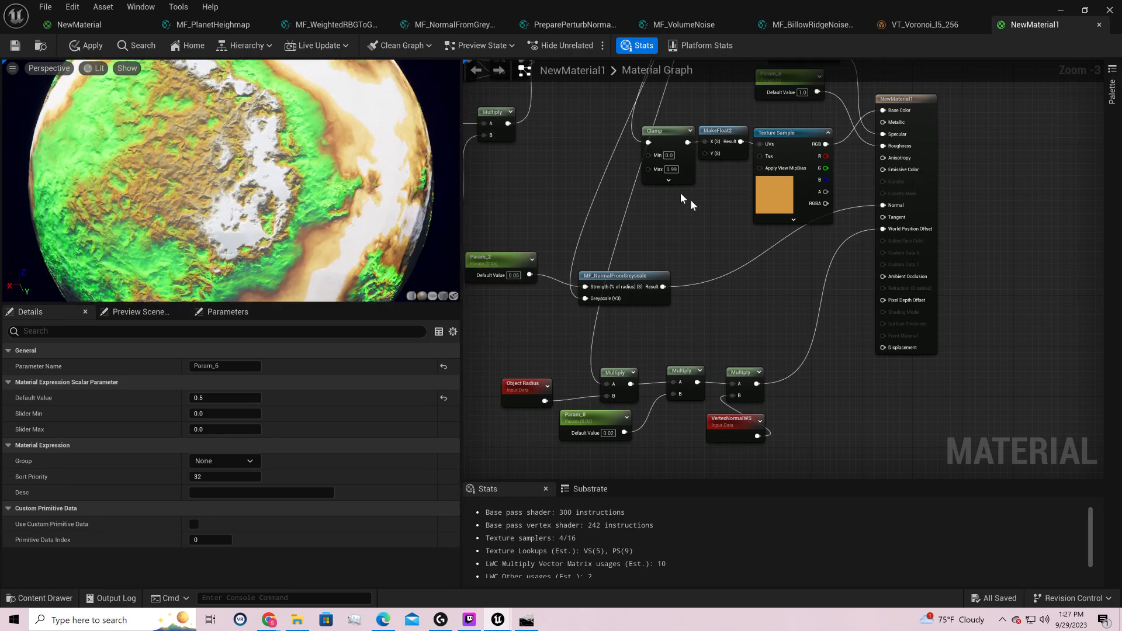
pyautogui.click(514, 276)
pyautogui.write('0.025')
pyautogui.press('Return')
pyautogui.moveTo(325, 175); pyautogui.dragTo(372, 176)
pyautogui.scroll(-4, 231, 181)
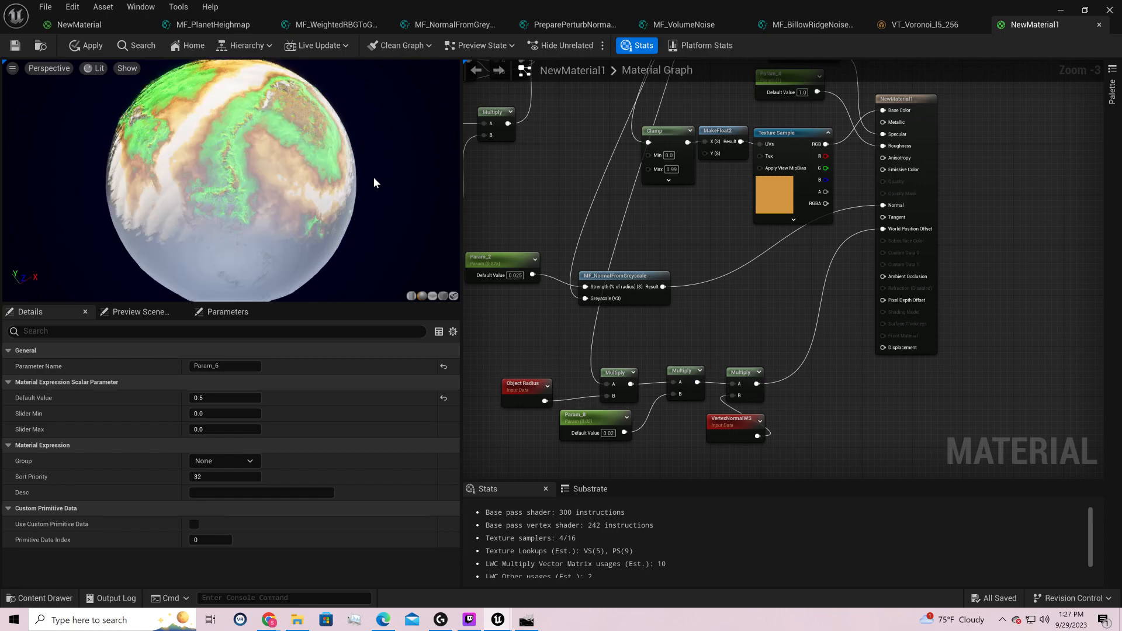
pyautogui.scroll(5, 370, 173)
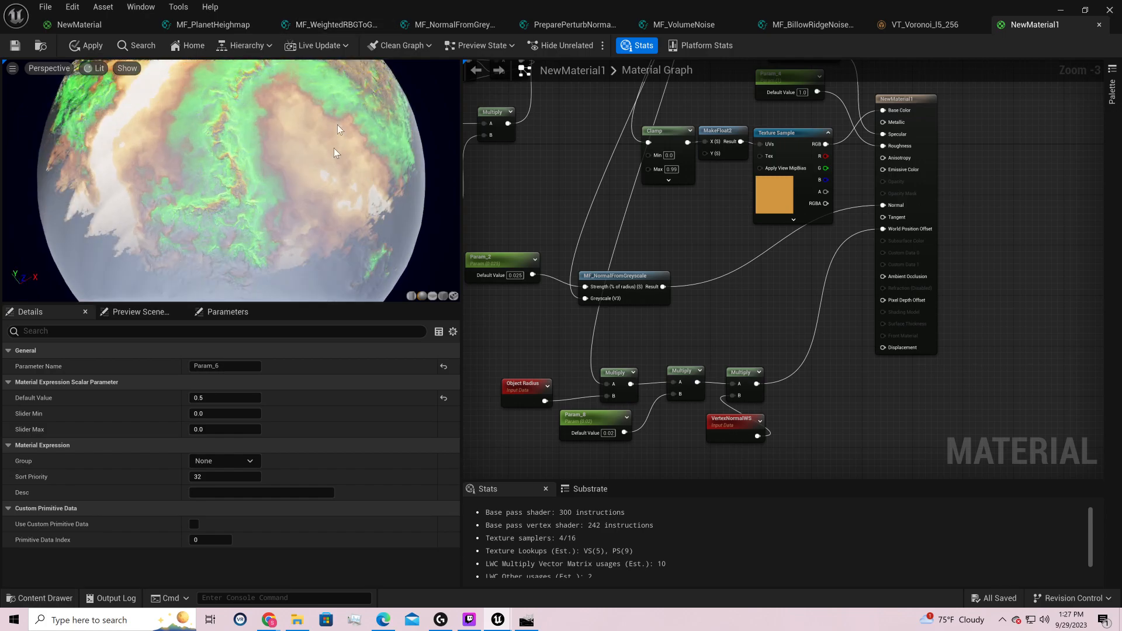
# - Set the default value of Param_1, which feeds the sea level split's transition phase, to 0
pyautogui.moveTo(281, 175); pyautogui.dragTo(257, 225)
pyautogui.moveTo(629, 190); pyautogui.dragTo(952, 322, button='right')
pyautogui.moveTo(834, 331); pyautogui.dragTo(936, 359, button='right')
pyautogui.click(682, 342)
pyautogui.write('0')
pyautogui.press('Return')
# - Examine the planet's coastlines, lowlands and mountains from several sides, both up close and from farther away
pyautogui.moveTo(209, 76); pyautogui.dragTo(316, 234)
pyautogui.moveTo(234, 164); pyautogui.dragTo(362, 196)
pyautogui.moveTo(234, 193); pyautogui.dragTo(415, 82)
pyautogui.moveTo(208, 159); pyautogui.dragTo(316, 126)
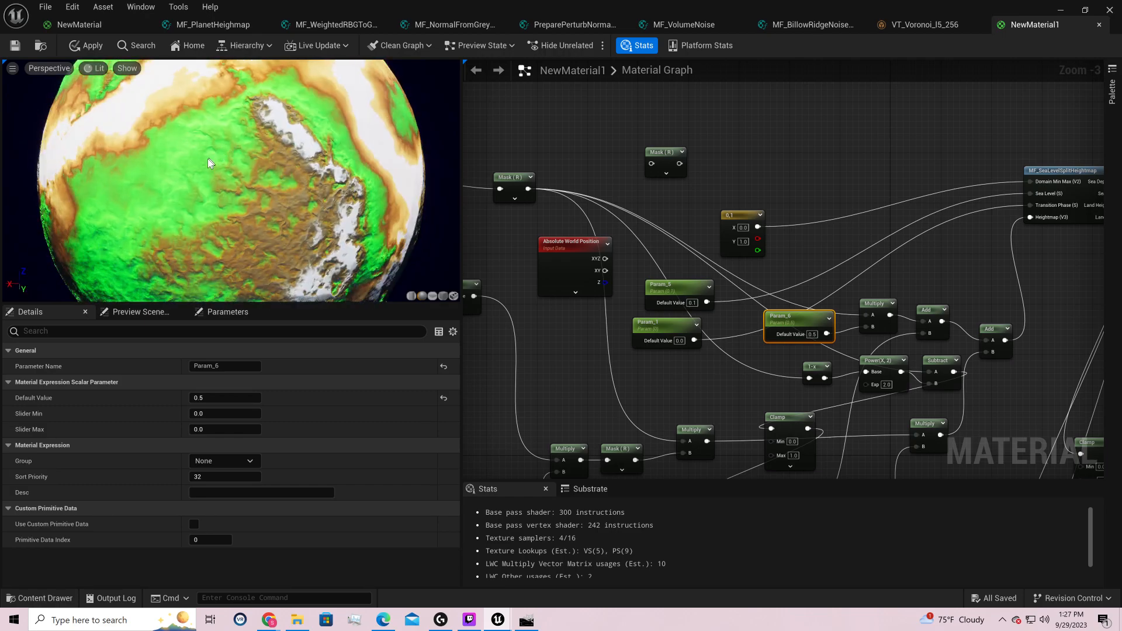
pyautogui.scroll(-3, 208, 158)
pyautogui.moveTo(208, 159); pyautogui.dragTo(262, 203)
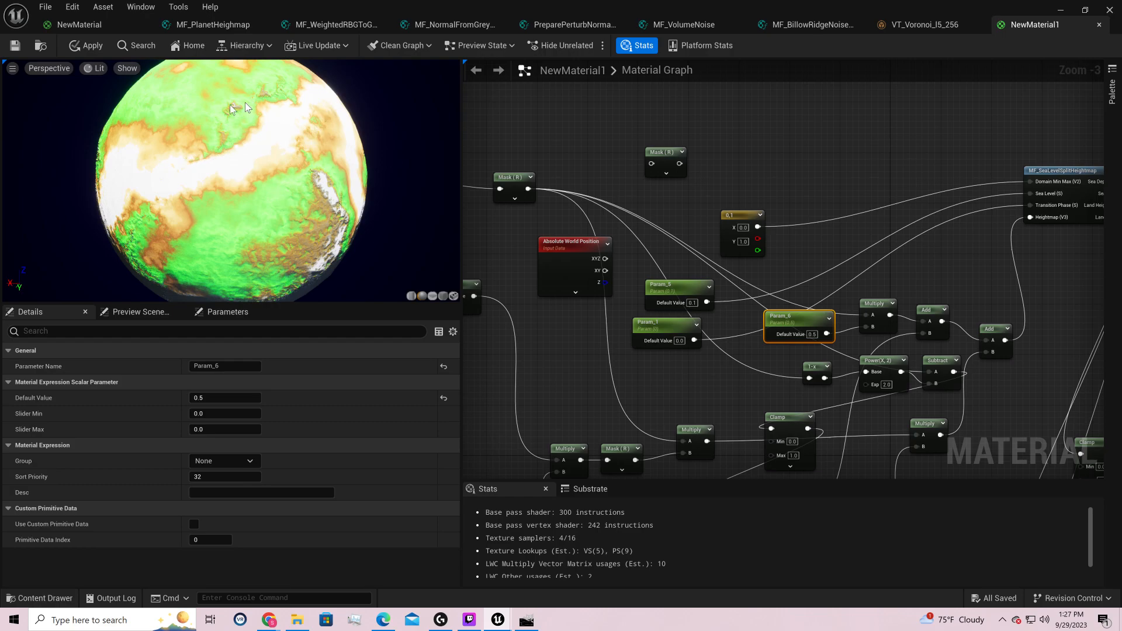
pyautogui.moveTo(212, 184)
pyautogui.mouseDown(button='right')
pyautogui.moveTo(212, 219)
pyautogui.moveTo(211, 200)
pyautogui.mouseUp(button='right')
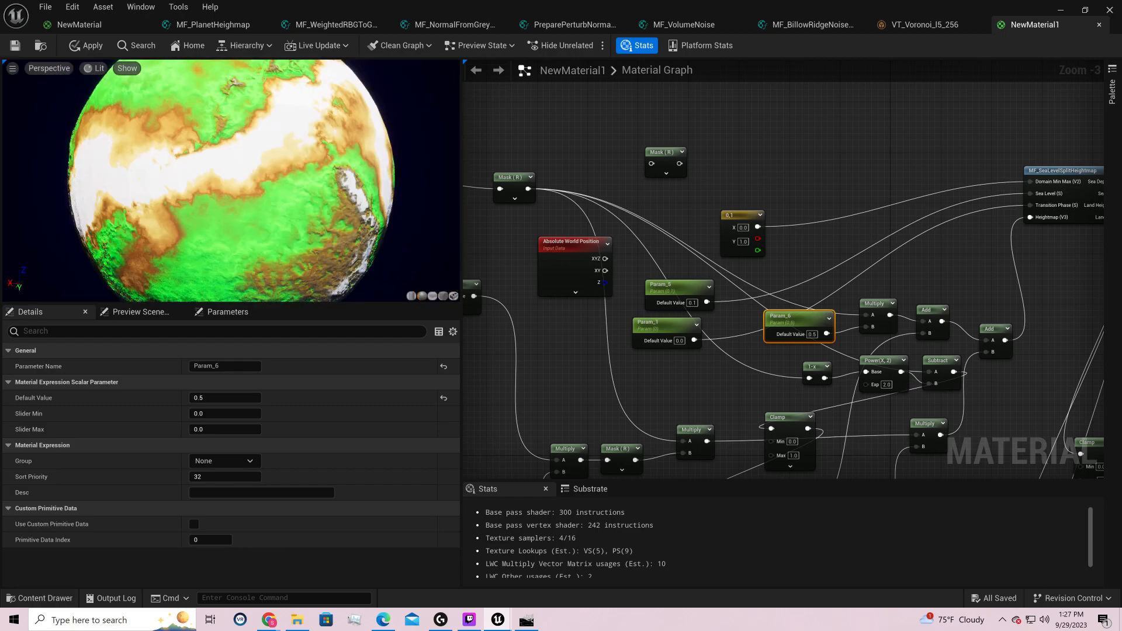
pyautogui.scroll(8, 192, 181)
pyautogui.scroll(-6, 191, 182)
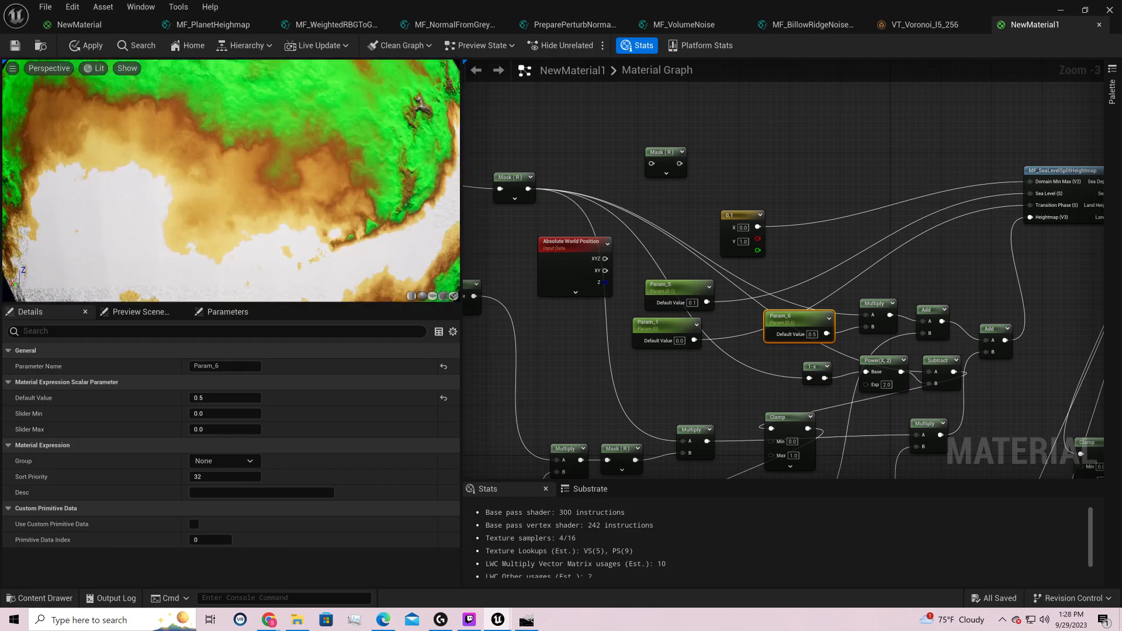
pyautogui.moveTo(166, 188); pyautogui.dragTo(161, 146)
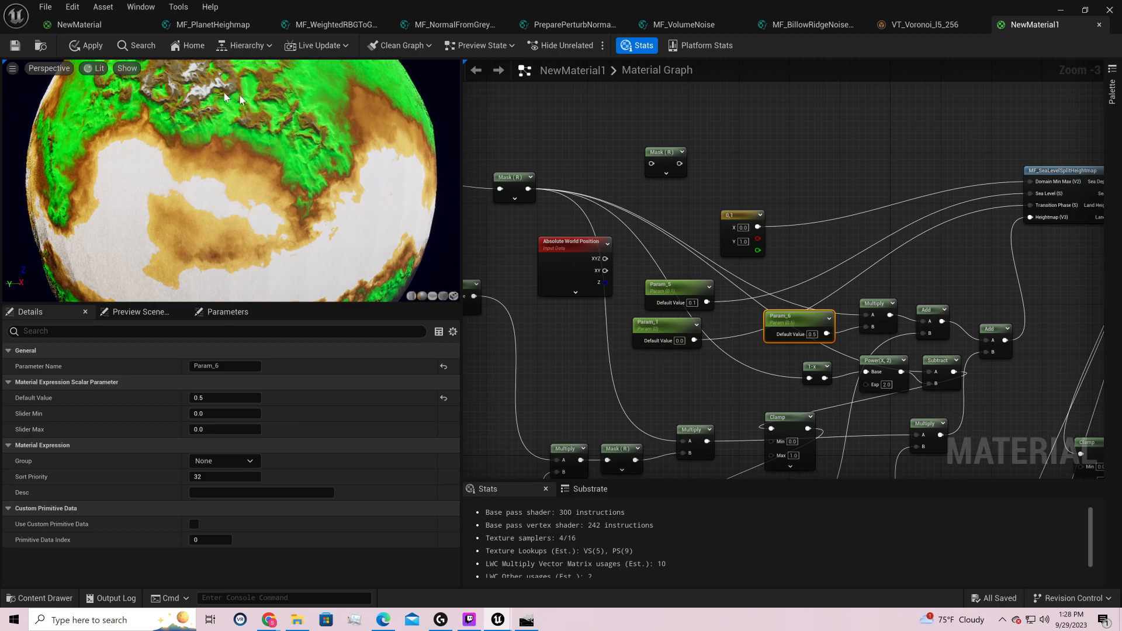
pyautogui.scroll(6, 192, 158)
pyautogui.scroll(-6, 192, 158)
pyautogui.moveTo(192, 158); pyautogui.dragTo(216, 118)
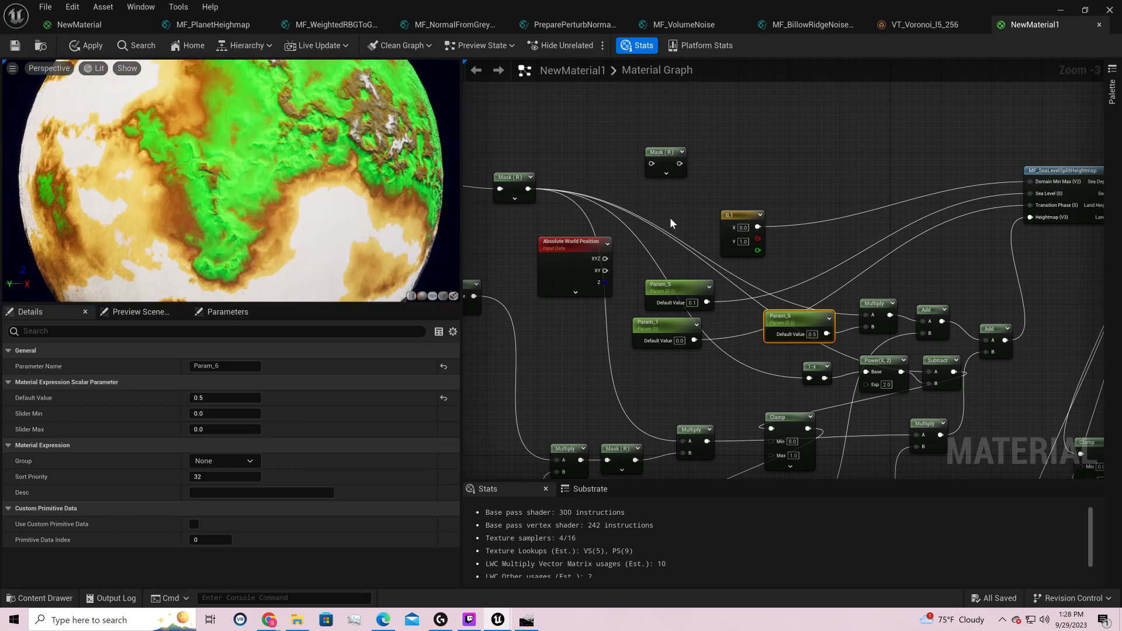
# - Move the 0,1 constant vector node directly above the MF_SeaLevelSplitHeightmap node
pyautogui.moveTo(670, 218); pyautogui.dragTo(609, 136, button='right')
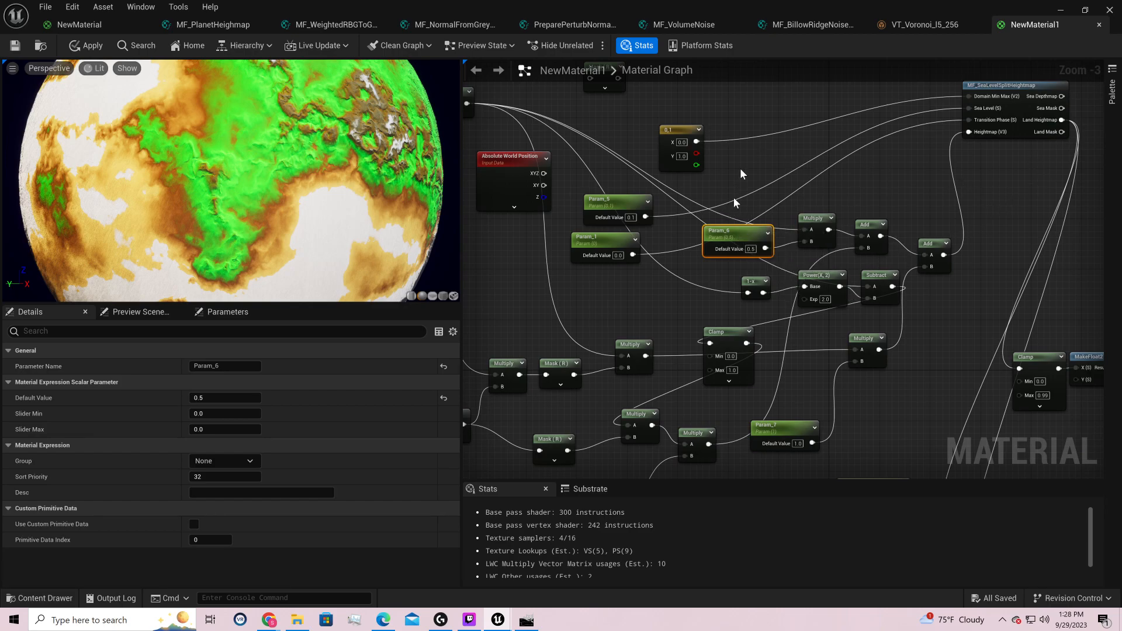
pyautogui.moveTo(733, 213); pyautogui.dragTo(814, 267, button='right')
pyautogui.moveTo(796, 203); pyautogui.dragTo(893, 117)
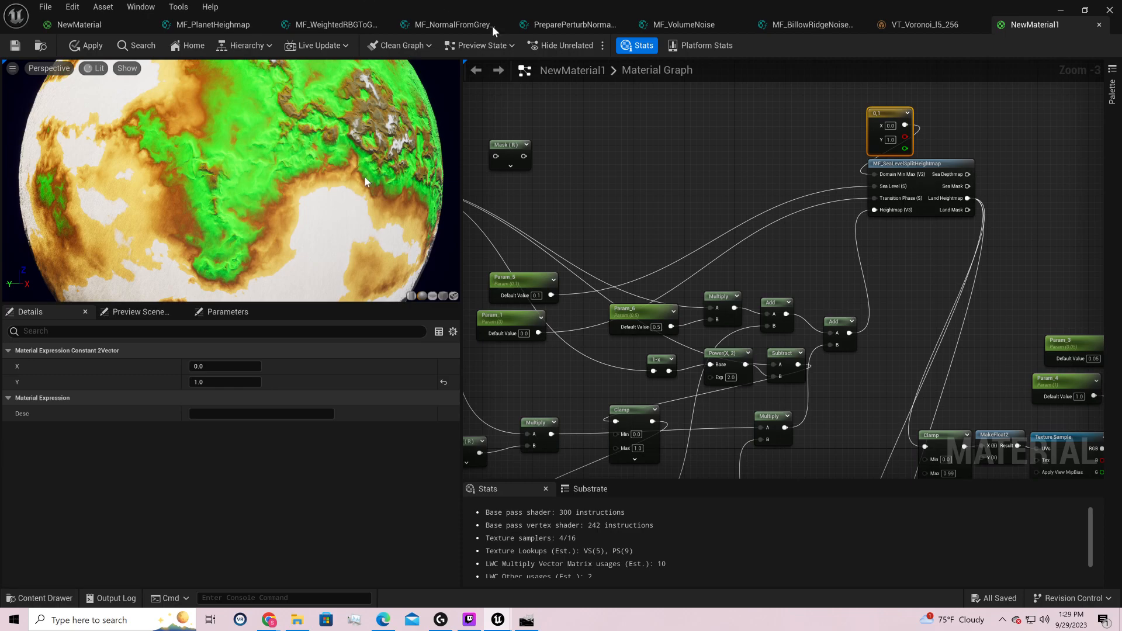
# - Examine the lit planet from other sides and farther away, and review the graph from the sea level split to the material output
pyautogui.moveTo(381, 117); pyautogui.dragTo(426, 244)
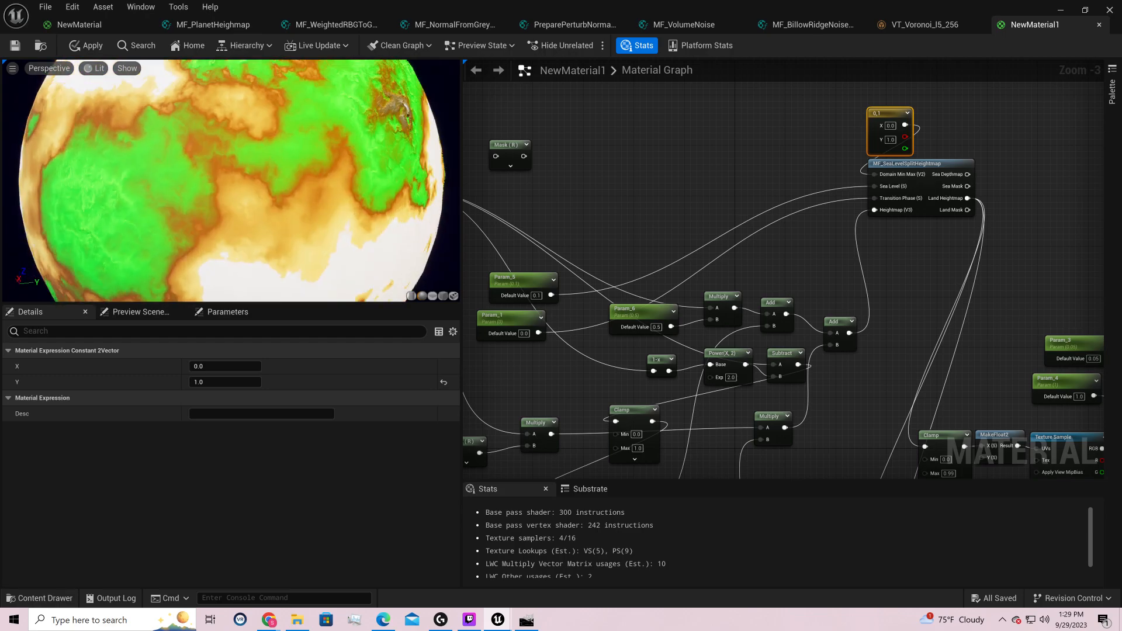
pyautogui.moveTo(425, 133); pyautogui.dragTo(387, 129)
pyautogui.scroll(-4, 231, 181)
pyautogui.moveTo(243, 155); pyautogui.dragTo(216, 178)
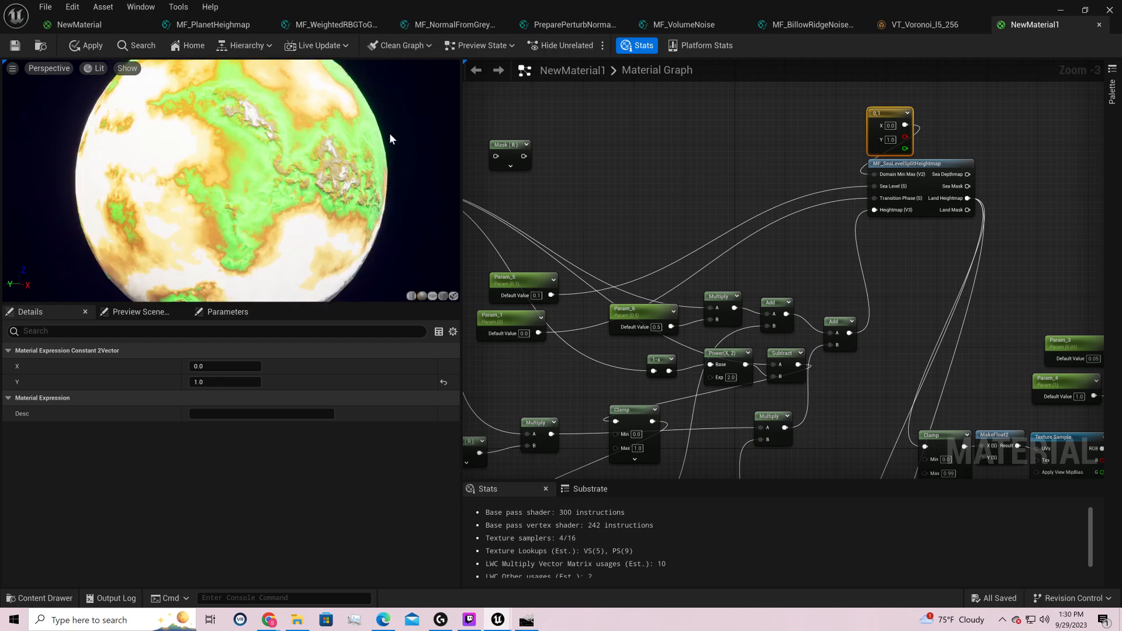
pyautogui.moveTo(719, 209); pyautogui.dragTo(687, 202, button='right')
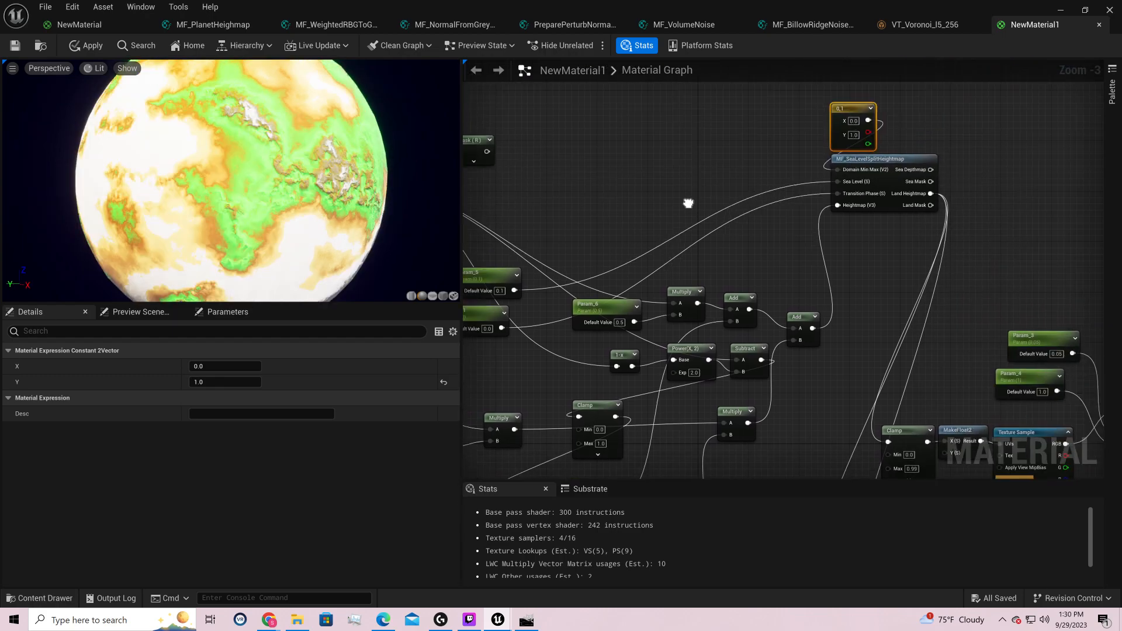
pyautogui.moveTo(840, 112)
pyautogui.mouseDown()
pyautogui.moveTo(792, 122)
pyautogui.moveTo(843, 111)
pyautogui.mouseUp()
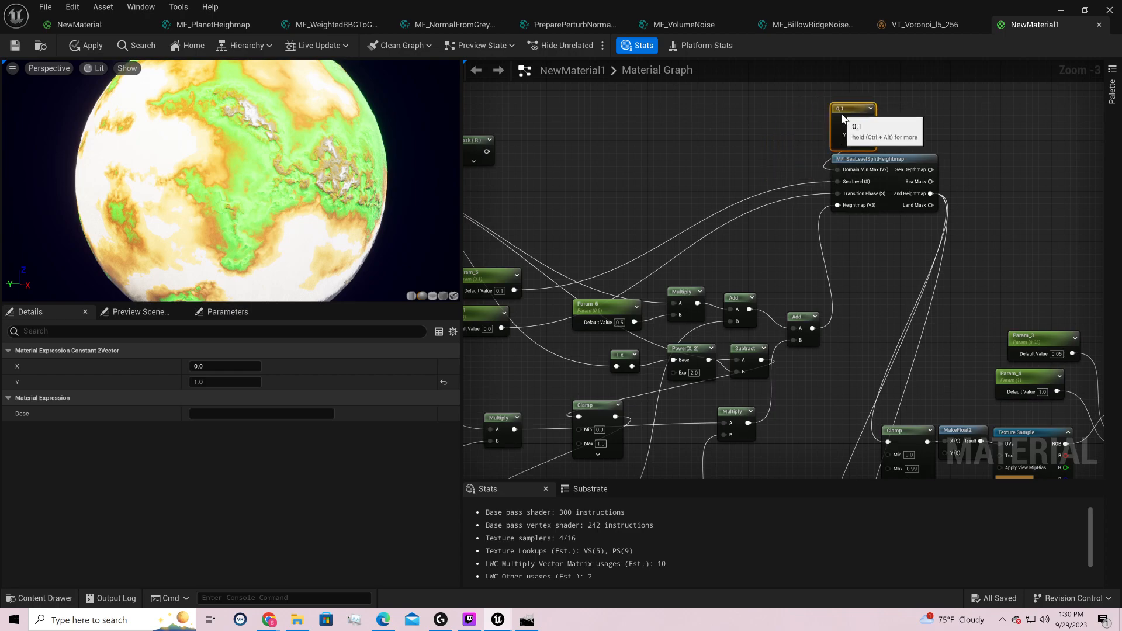
pyautogui.moveTo(957, 165); pyautogui.dragTo(618, 158, button='right')
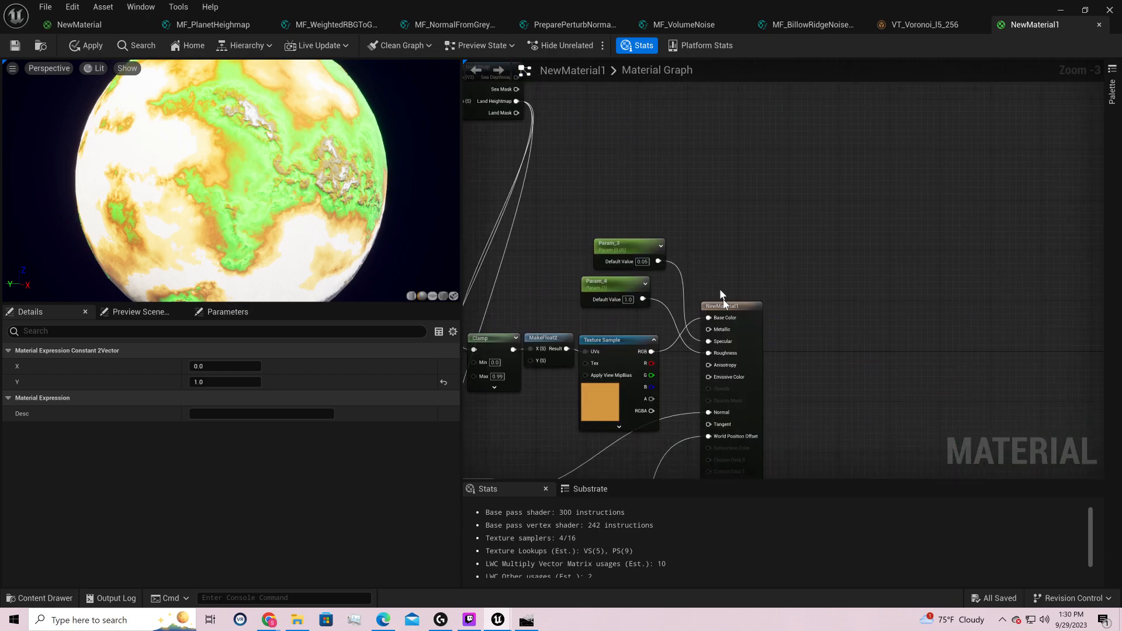
# - Move the NewMaterial1 output node well clear of the parameter nodes and shift the Texture Sample node closer to it
pyautogui.moveTo(746, 309); pyautogui.dragTo(921, 278)
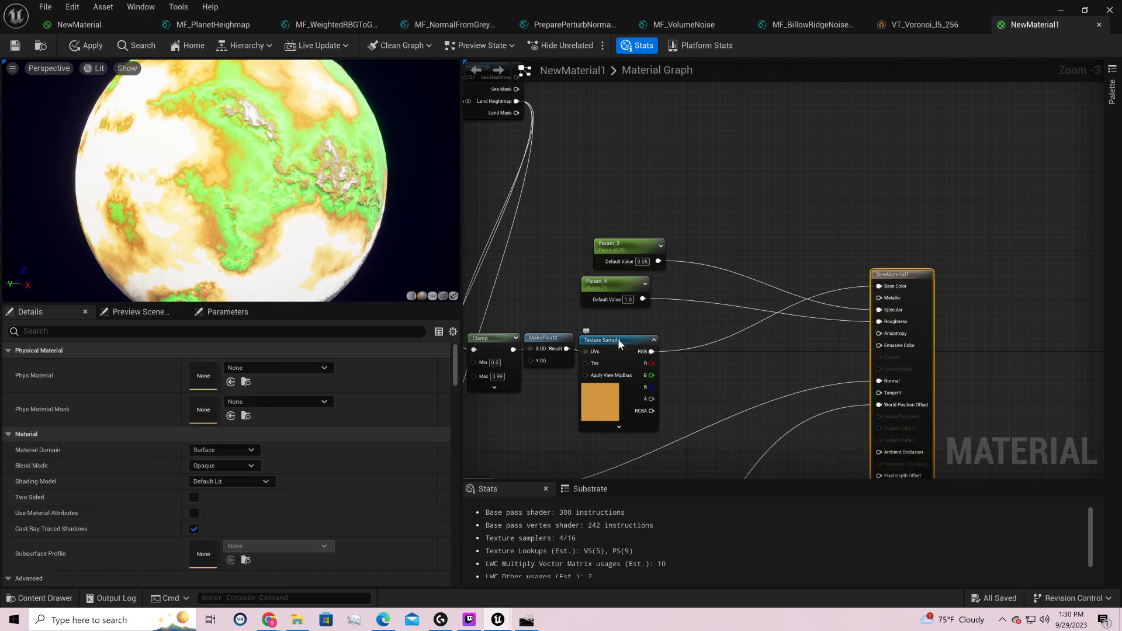
pyautogui.moveTo(618, 338); pyautogui.dragTo(658, 323)
# - Try the Lava_Land_1 texture in the Texture Sample node and check the planet preview
pyautogui.click(314, 462)
pyautogui.scroll(-2, 348, 360)
pyautogui.click(335, 391)
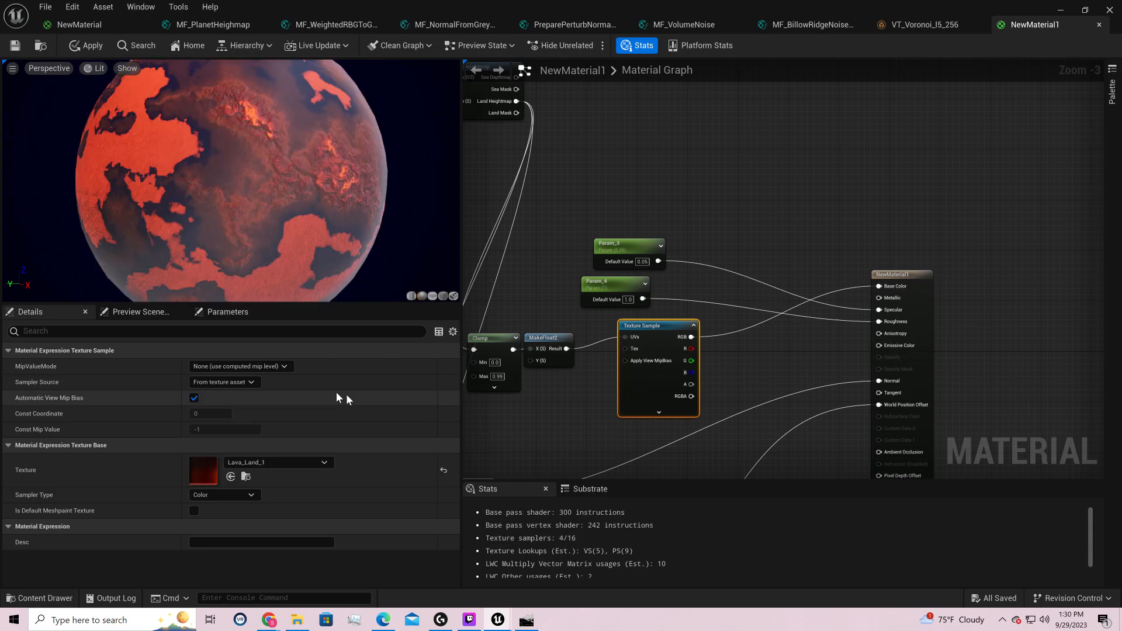
pyautogui.moveTo(371, 171); pyautogui.dragTo(199, 182)
pyautogui.moveTo(258, 181); pyautogui.dragTo(385, 246)
# - Browse the texture assets and try HairColorMap in the Texture Sample node, checking it on the planet
pyautogui.click(304, 461)
pyautogui.scroll(-3, 344, 351)
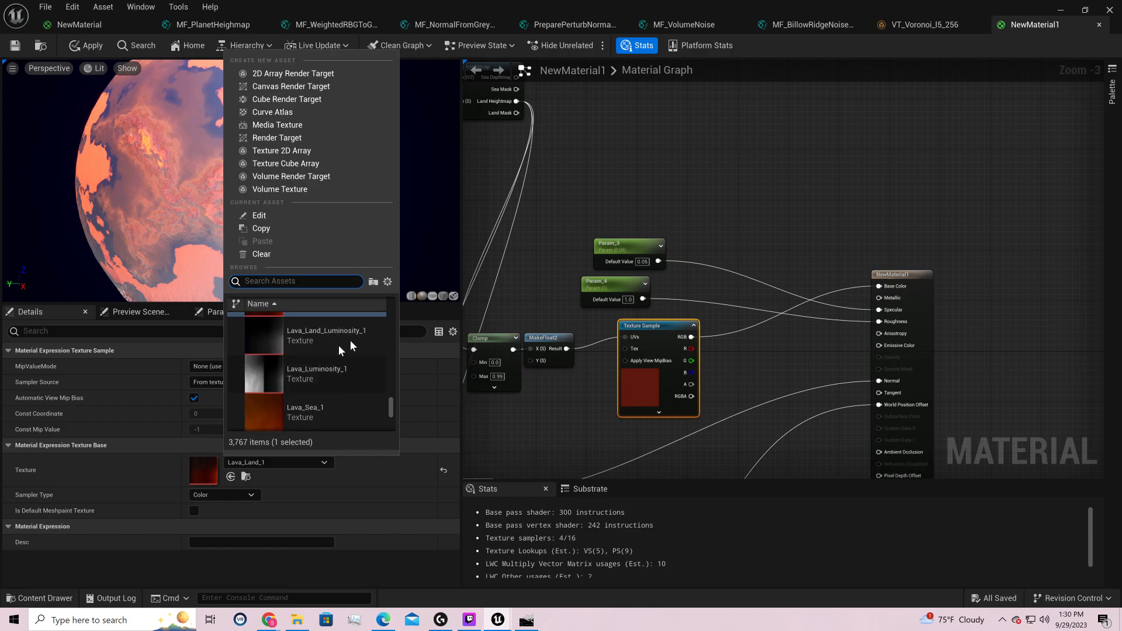
pyautogui.scroll(-2, 359, 330)
pyautogui.scroll(5, 359, 328)
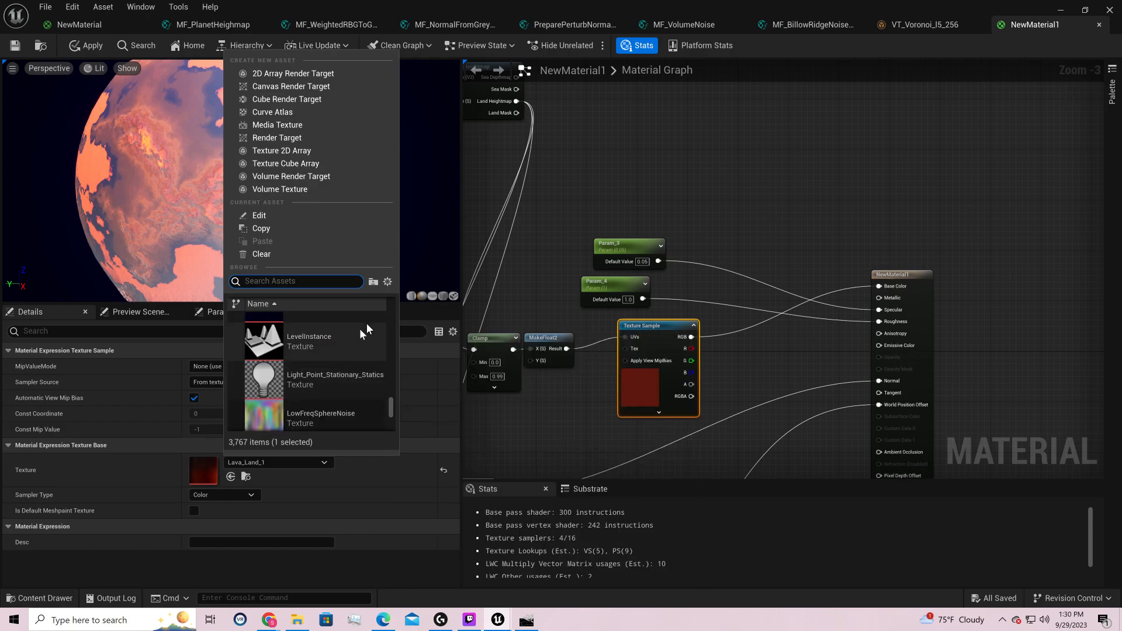
pyautogui.scroll(6, 355, 338)
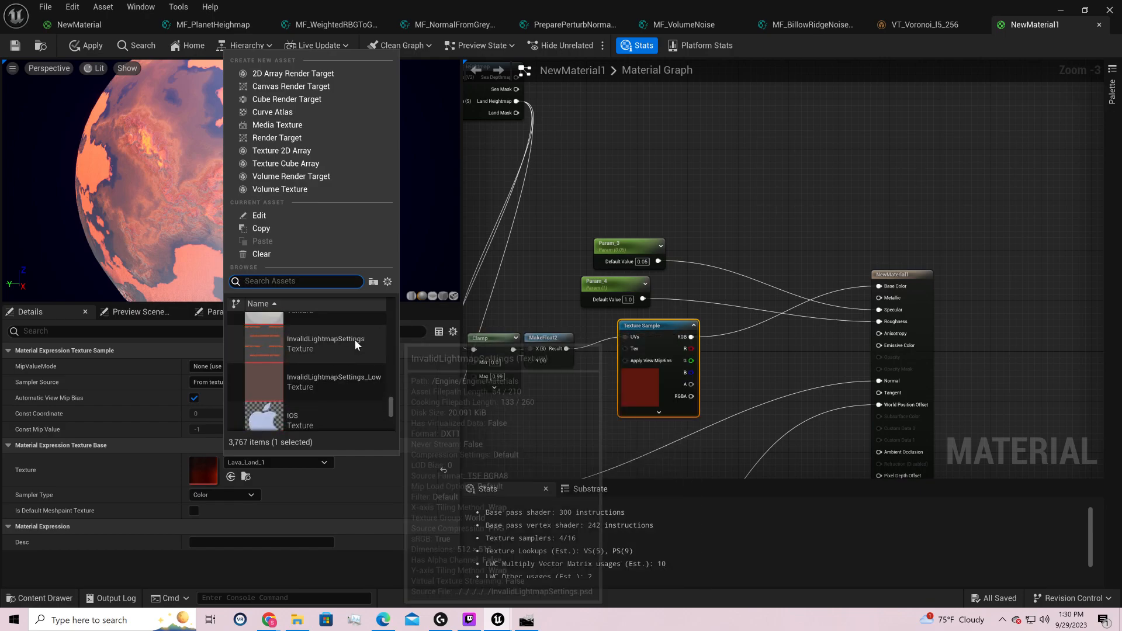
pyautogui.scroll(4, 356, 338)
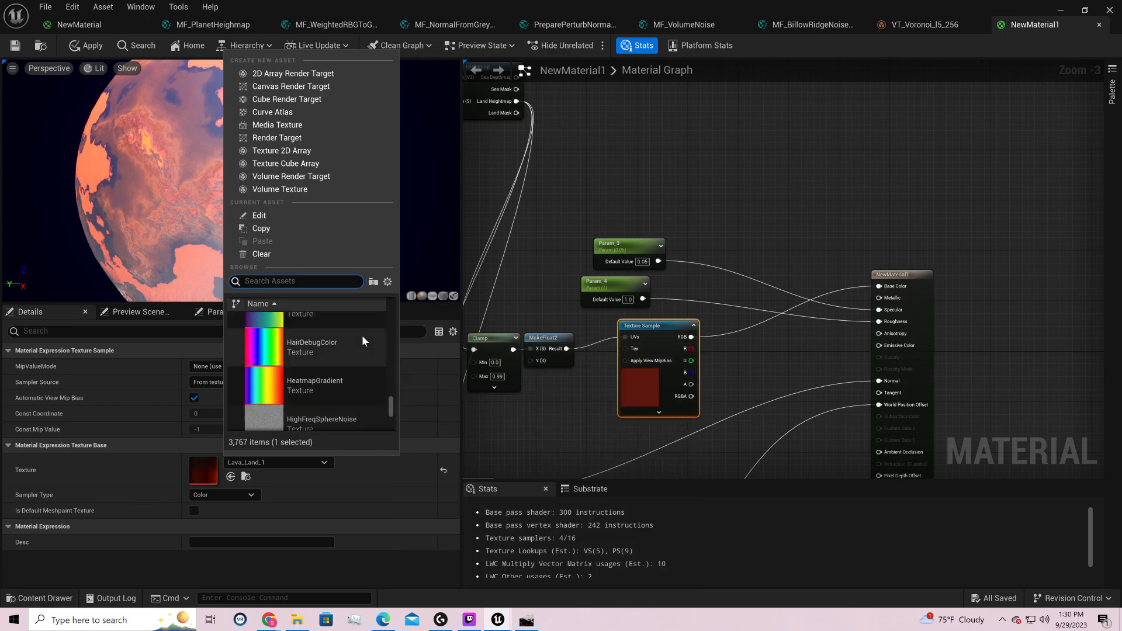
pyautogui.scroll(2, 354, 342)
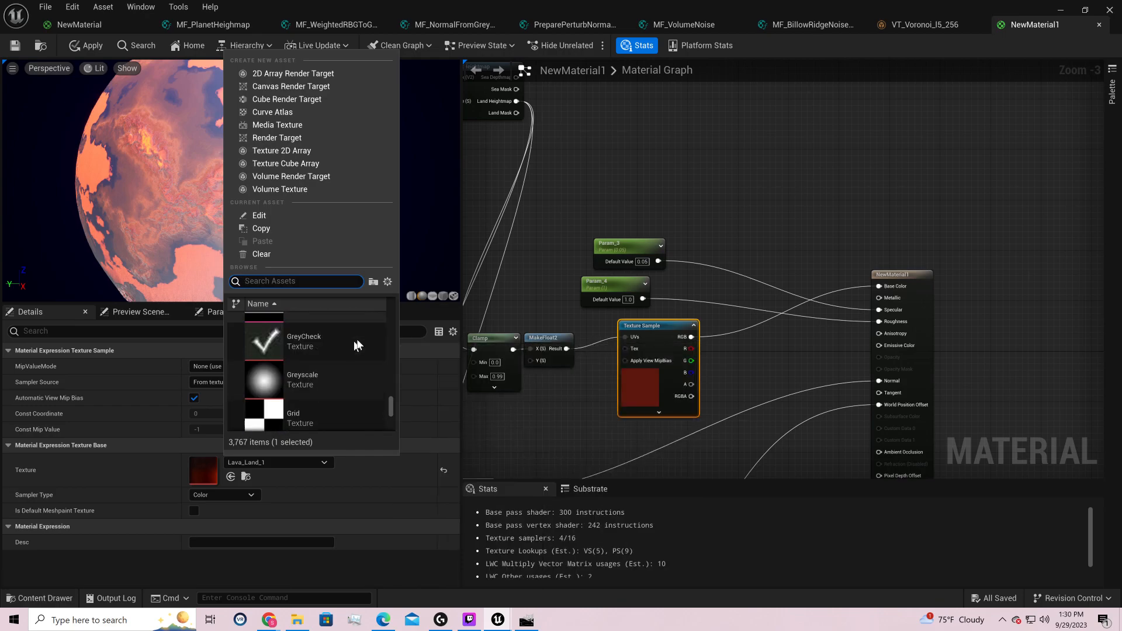
pyautogui.scroll(-3, 352, 341)
pyautogui.click(326, 381)
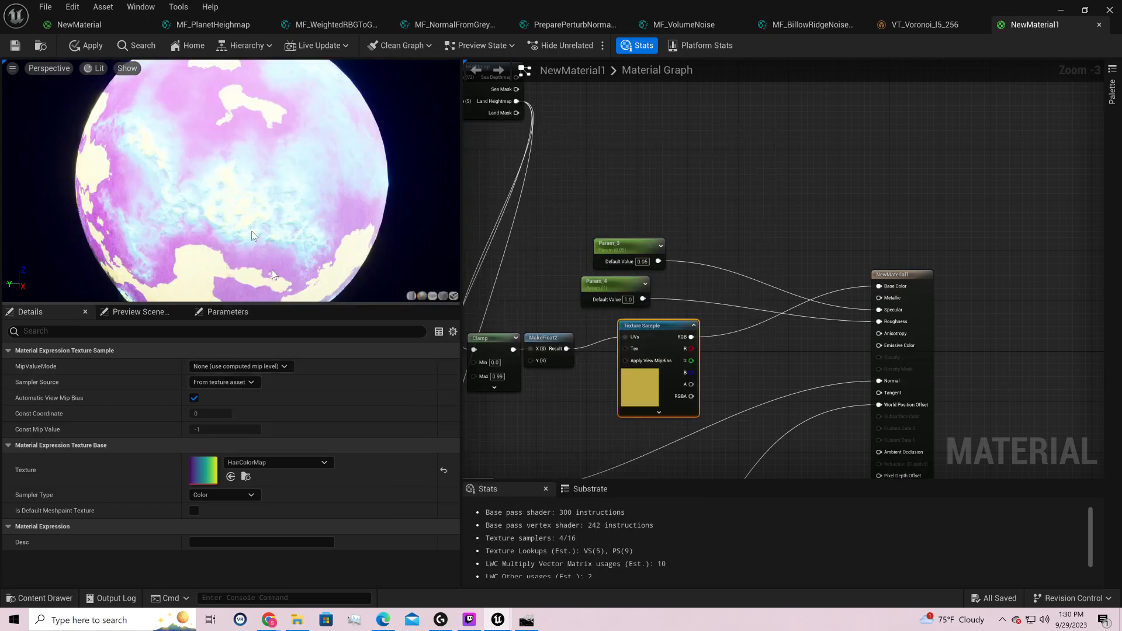
pyautogui.moveTo(175, 187); pyautogui.dragTo(239, 186)
# - Try the HairDebugColor and HeatmapGradient textures in the Texture Sample node
pyautogui.click(287, 460)
pyautogui.scroll(-1, 331, 367)
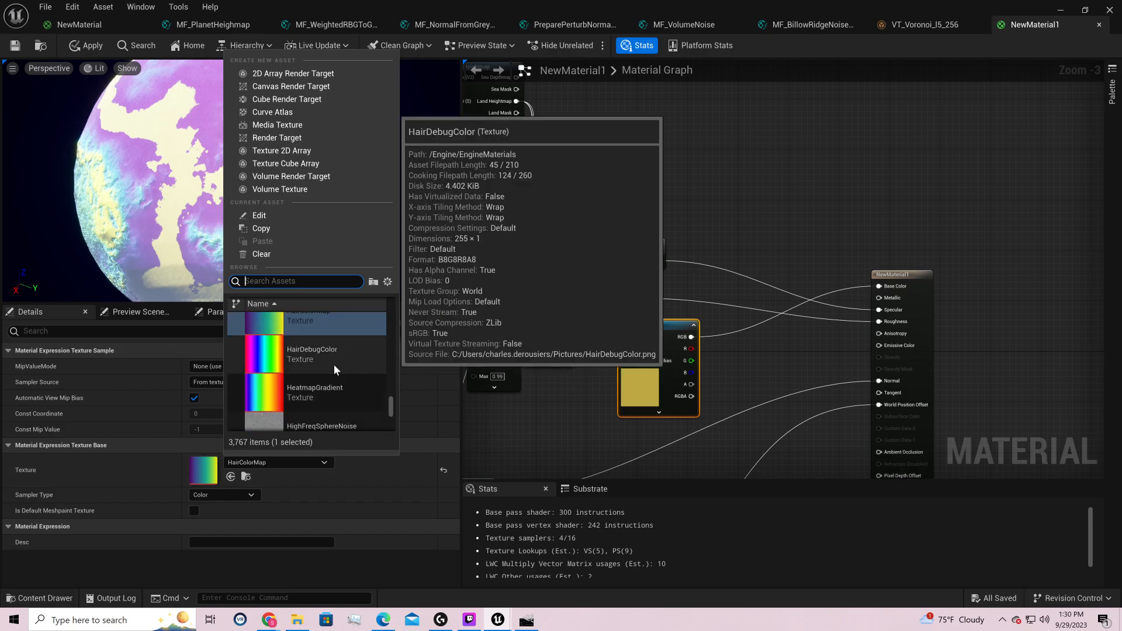
pyautogui.press('Escape')
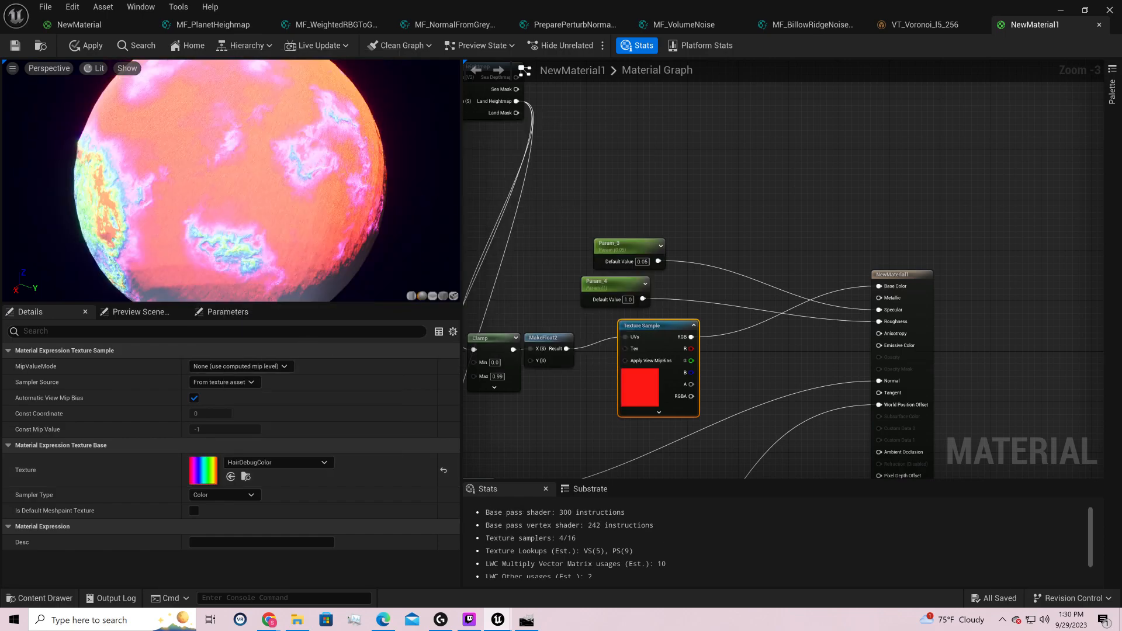
pyautogui.click(257, 462)
pyautogui.click(316, 383)
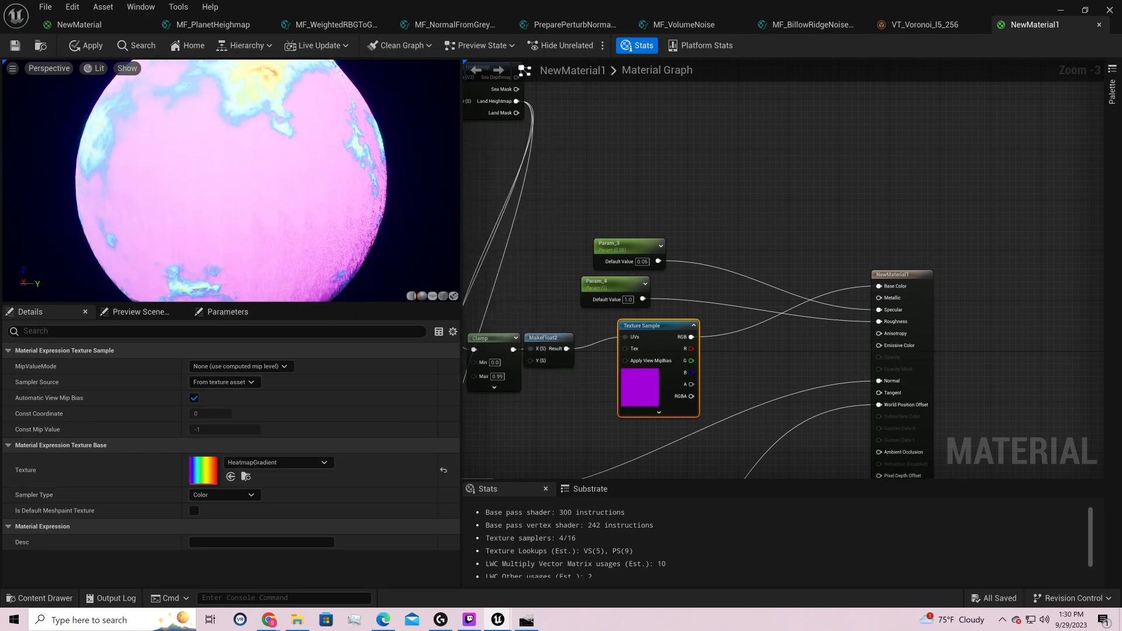
# - Try the texture named Gradient in the Texture Sample node
pyautogui.click(317, 461)
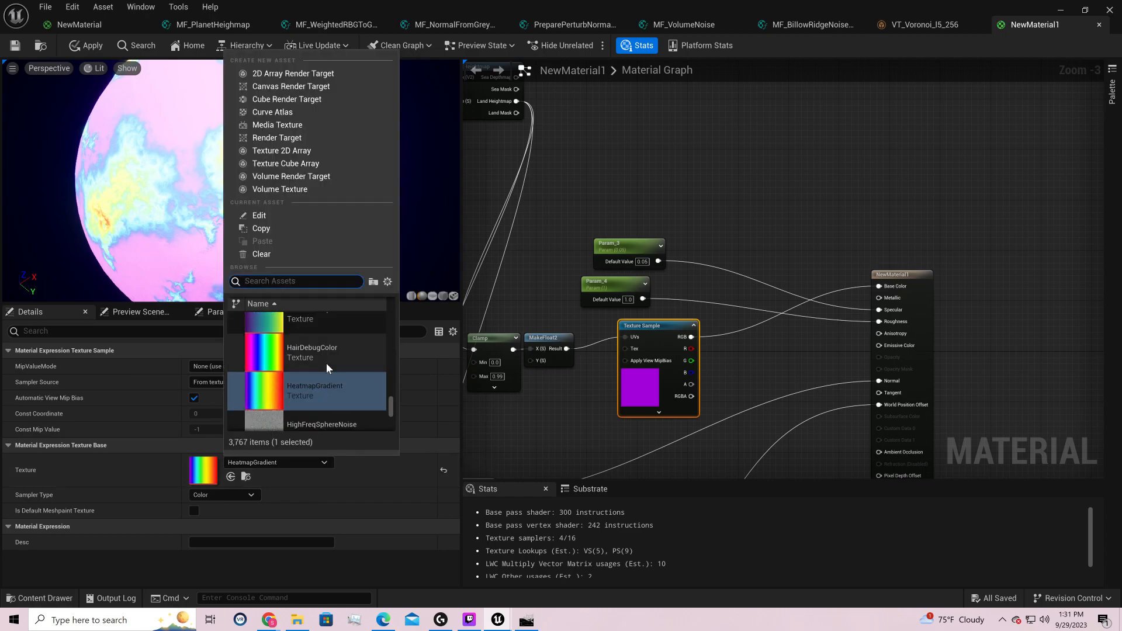
pyautogui.scroll(3, 326, 362)
pyautogui.scroll(4, 348, 359)
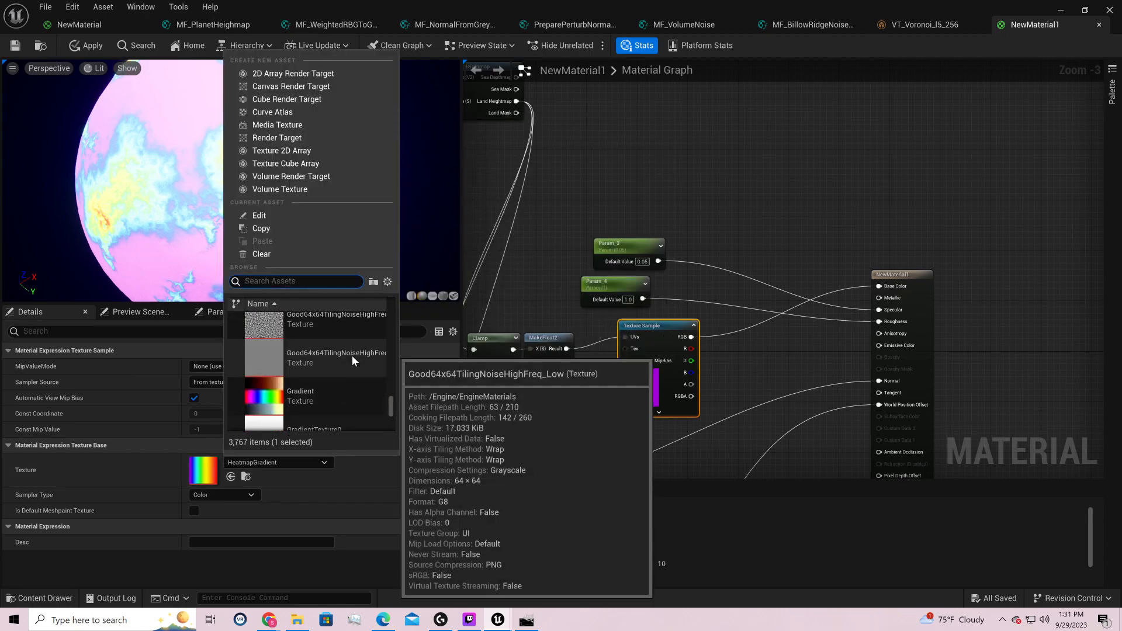
pyautogui.click(319, 386)
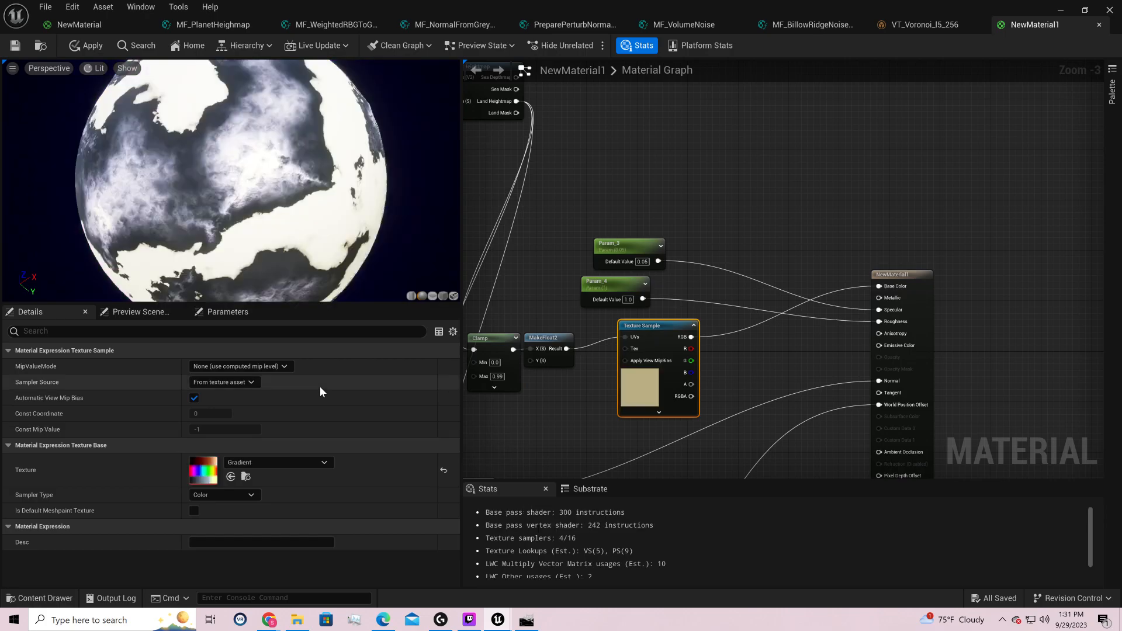
# - Search the texture assets for "terra" and assign Terra_Land_1 to the Texture Sample node
pyautogui.click(295, 465)
pyautogui.scroll(2, 313, 394)
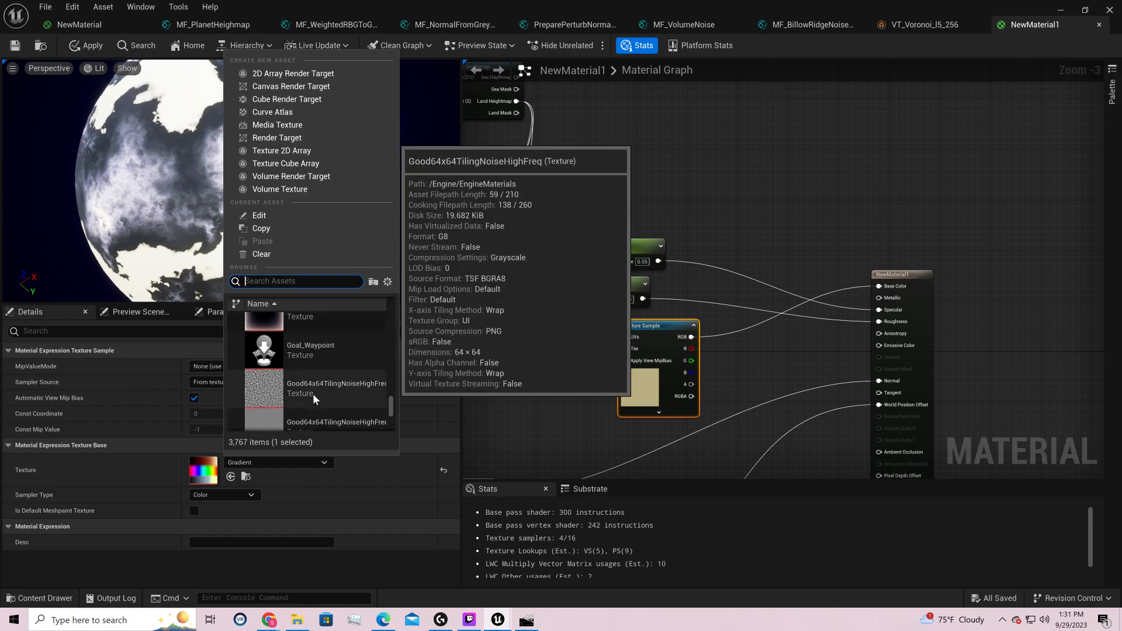
pyautogui.scroll(10, 318, 388)
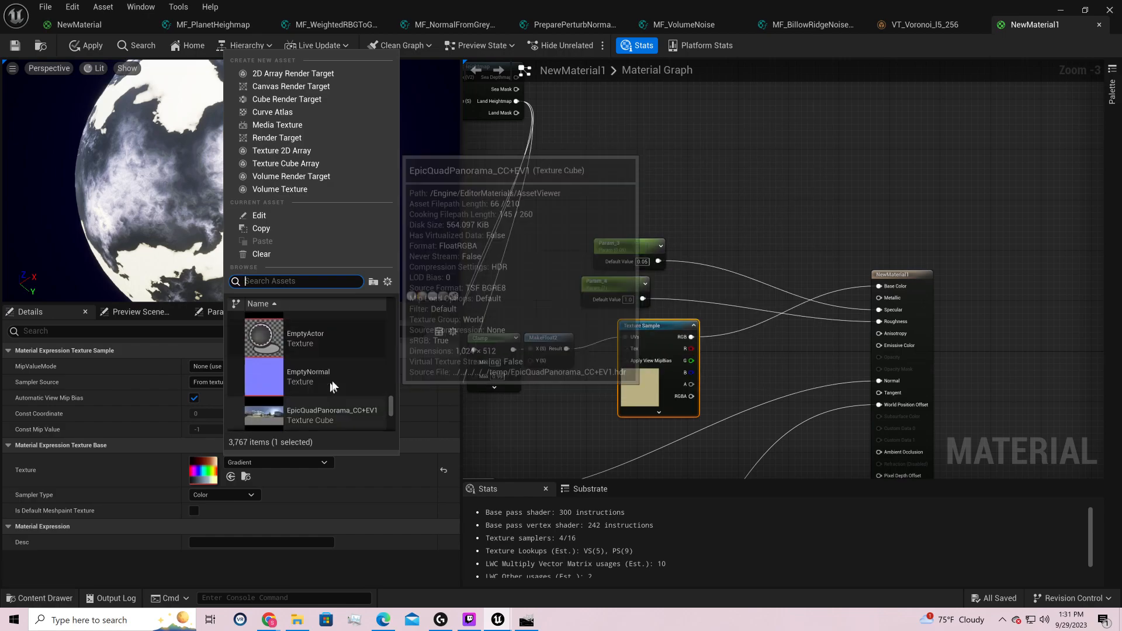
pyautogui.write('terra')
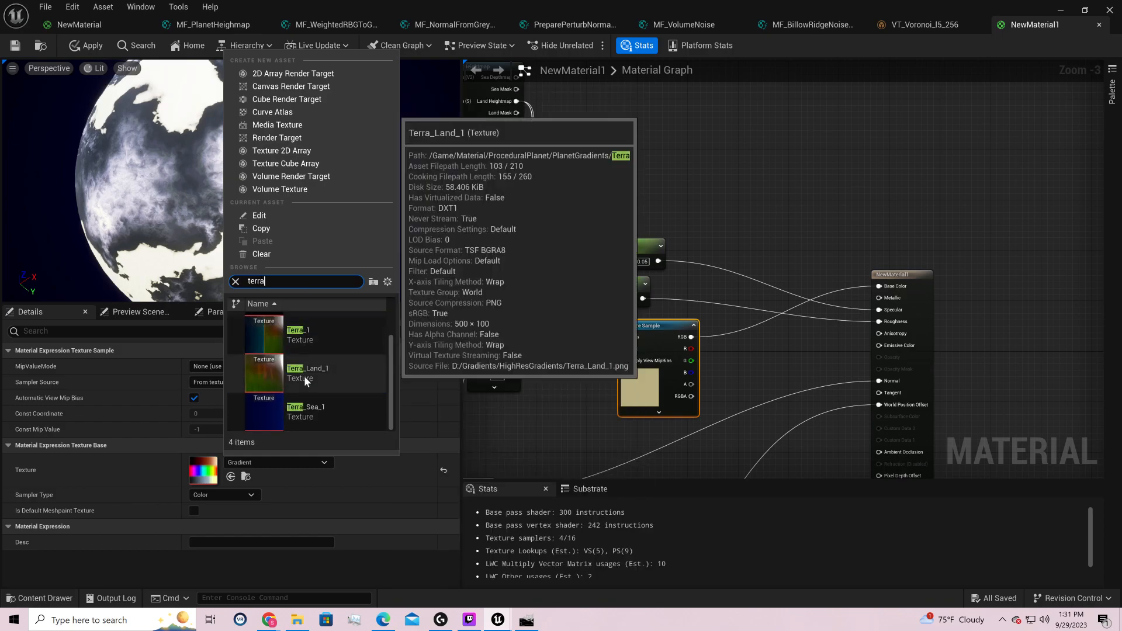
pyautogui.click(303, 376)
pyautogui.moveTo(254, 189)
pyautogui.mouseDown()
pyautogui.moveTo(368, 174)
pyautogui.moveTo(439, 198)
pyautogui.moveTo(322, 193)
pyautogui.moveTo(357, 246)
pyautogui.moveTo(271, 194)
pyautogui.mouseUp()
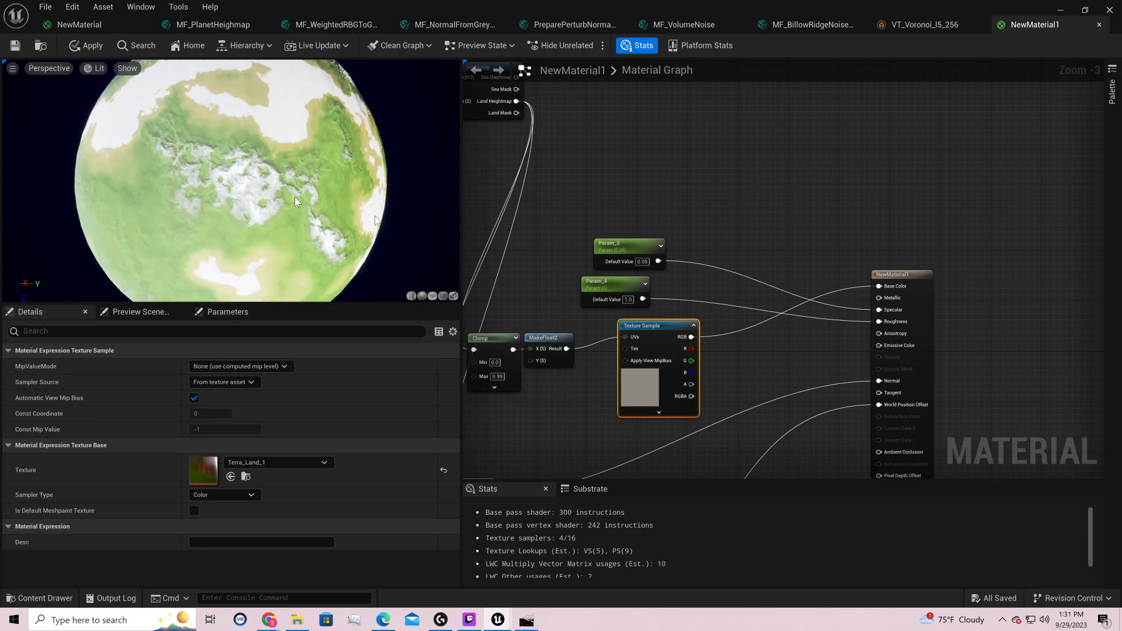
# - Add a scalar parameter with a default value of 0.5 and connect it to the MakeFloat2 node's Y input
pyautogui.moveTo(489, 254); pyautogui.dragTo(753, 249, button='right')
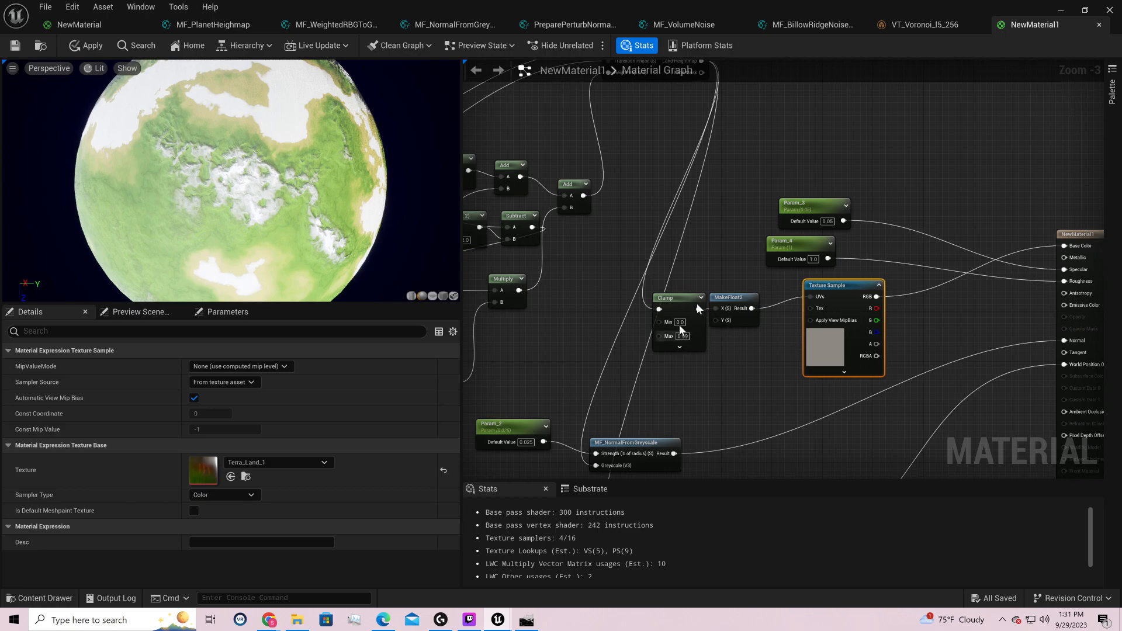
pyautogui.moveTo(727, 301); pyautogui.dragTo(703, 367)
pyautogui.write('scalar')
pyautogui.press('Return')
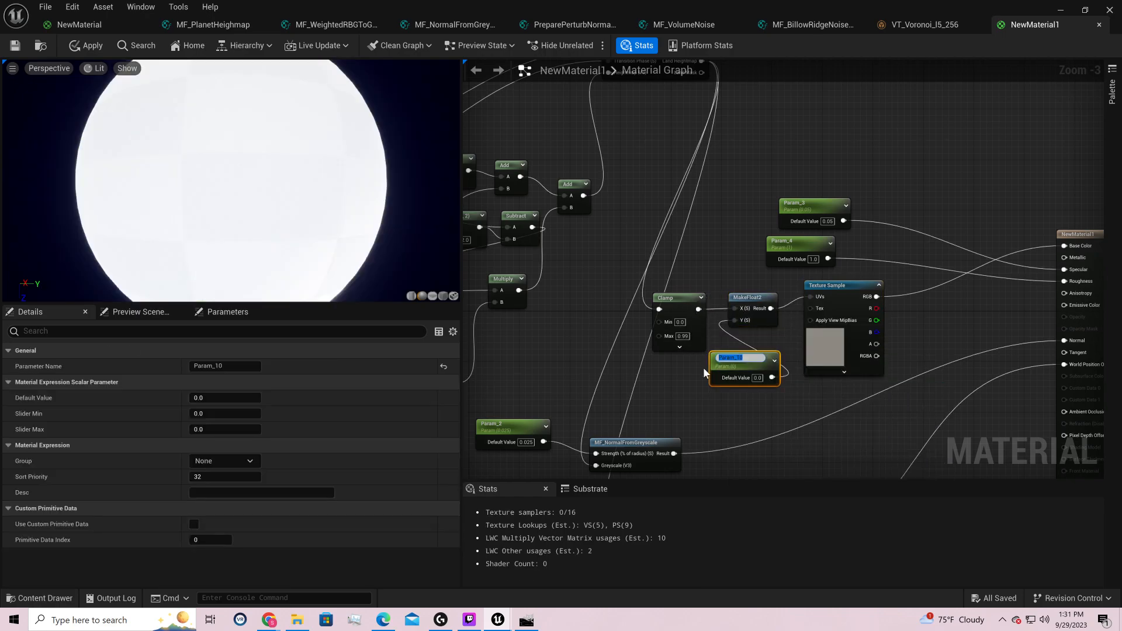
pyautogui.moveTo(756, 366); pyautogui.dragTo(701, 383)
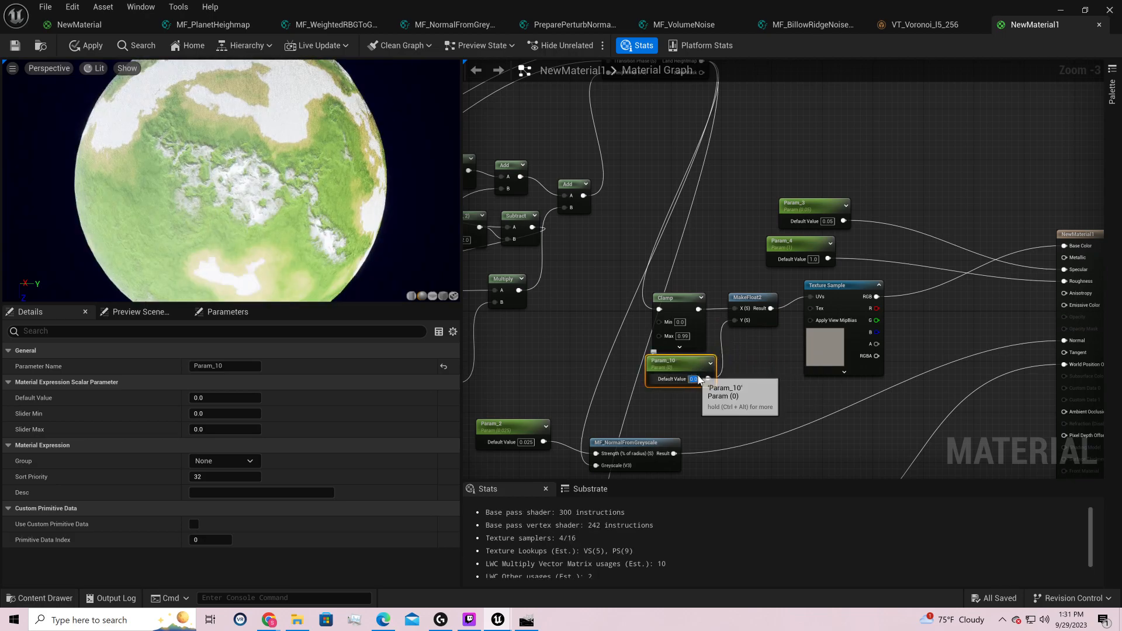
pyautogui.write('0.5')
pyautogui.press('Return')
pyautogui.moveTo(297, 192); pyautogui.dragTo(297, 192)
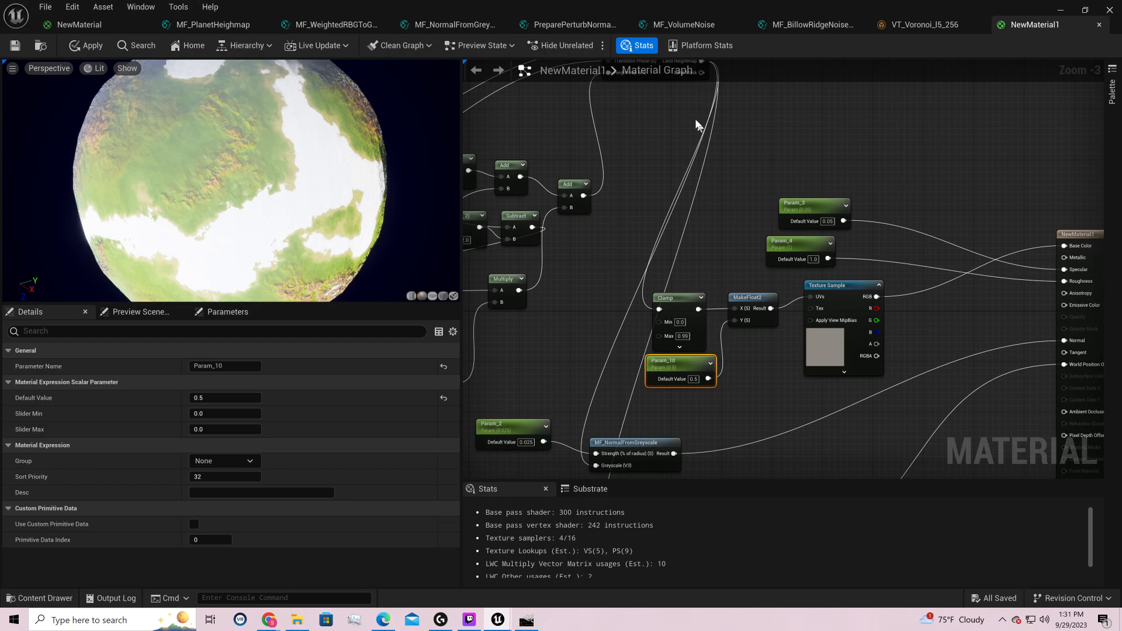
# - Arrange Param_3, Param_4, Texture Sample, MakeFloat2, Clamp and Param_10 compactly in front of the material output node
pyautogui.moveTo(814, 206); pyautogui.dragTo(1009, 313)
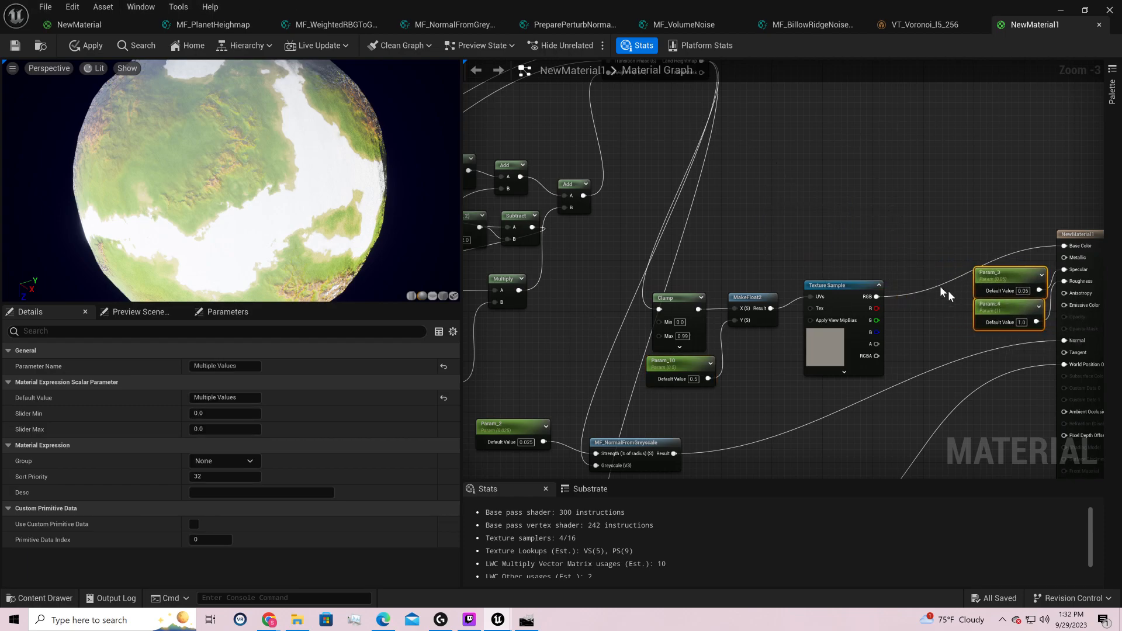
pyautogui.moveTo(860, 284); pyautogui.dragTo(929, 235)
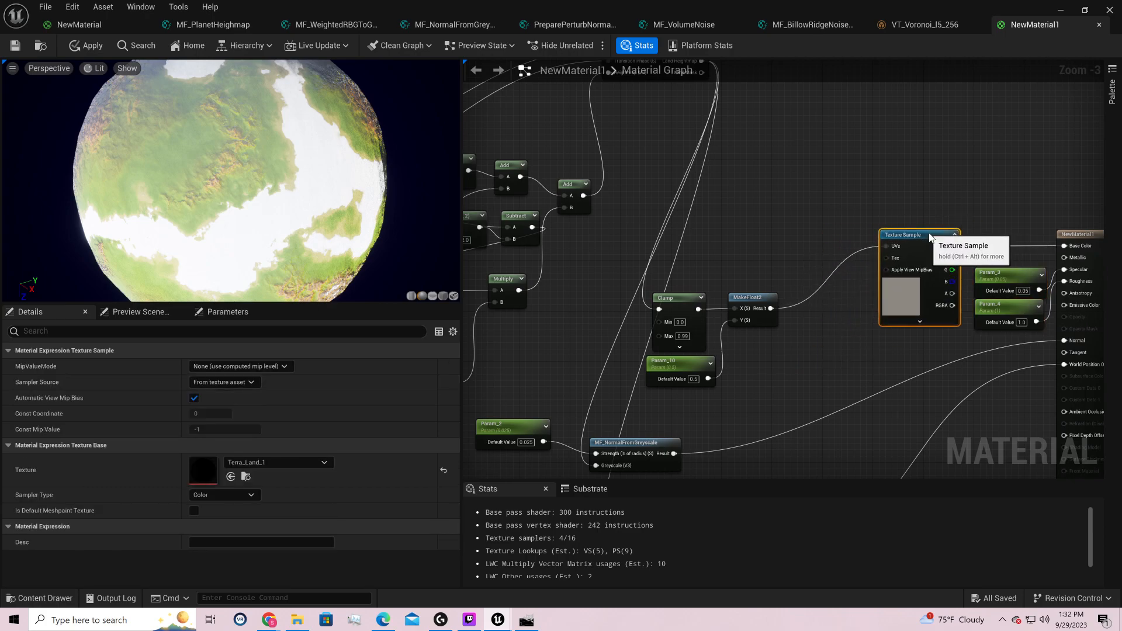
pyautogui.moveTo(756, 301); pyautogui.dragTo(847, 237)
pyautogui.moveTo(676, 307); pyautogui.dragTo(789, 242)
pyautogui.moveTo(689, 360); pyautogui.dragTo(778, 322)
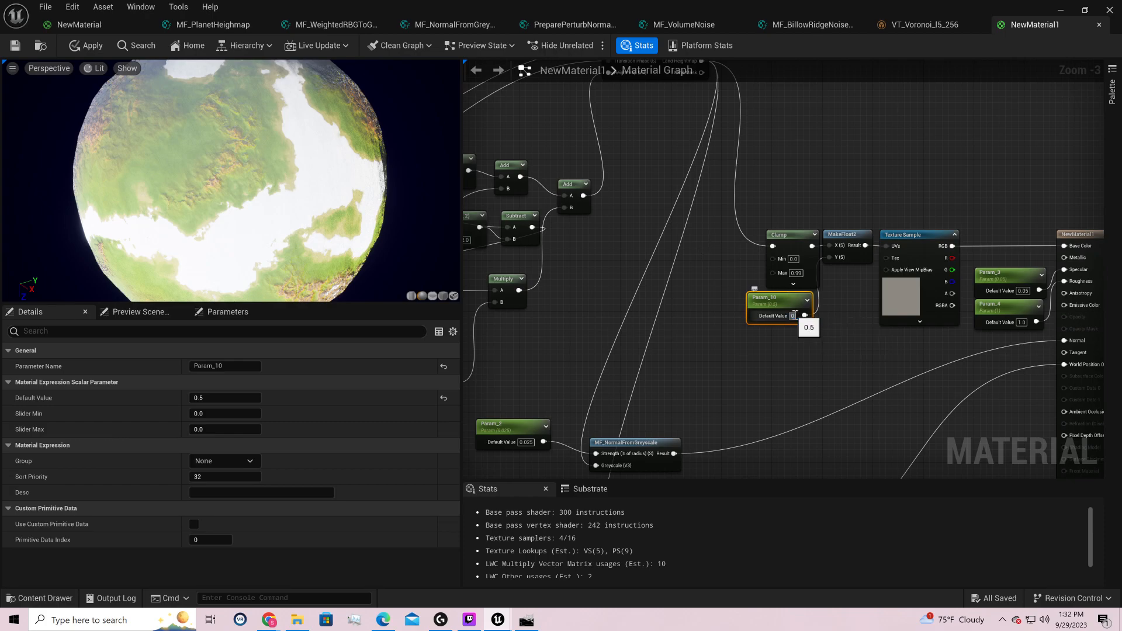
# - Try Param_10 default values of 0.0, 0.1 and 1.0
pyautogui.press('Return')
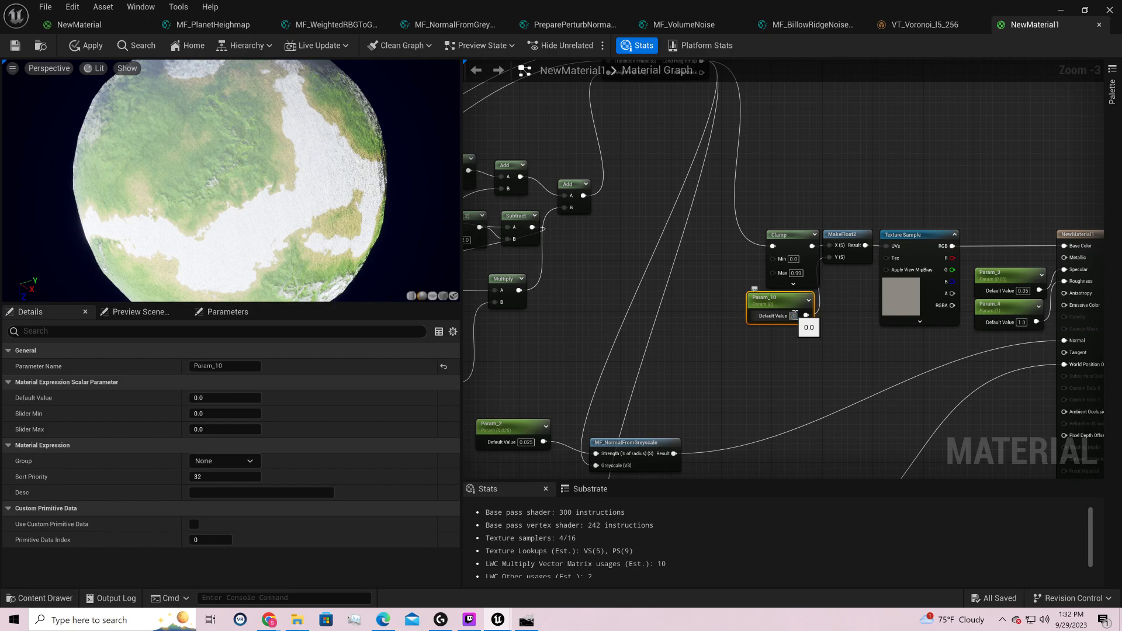
pyautogui.write('0.1')
pyautogui.press('Return')
pyautogui.write('1')
pyautogui.press('Return')
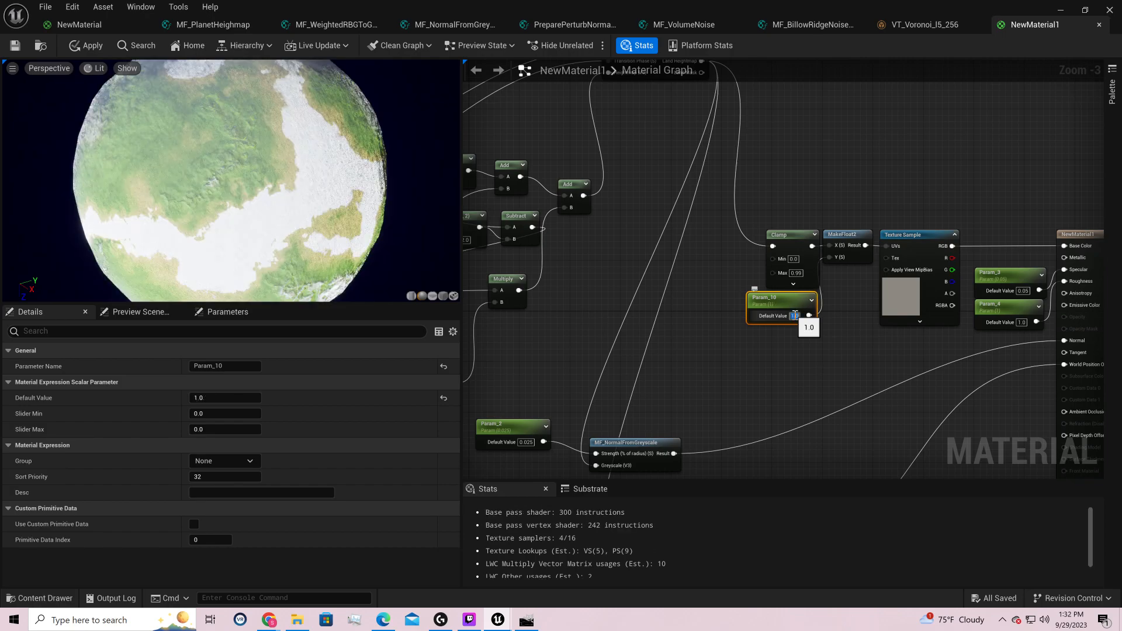
# - Set Param_10's default value to 0.9 and inspect the planet's terrain colours up close and from a distance
pyautogui.write('0.9')
pyautogui.press('Return')
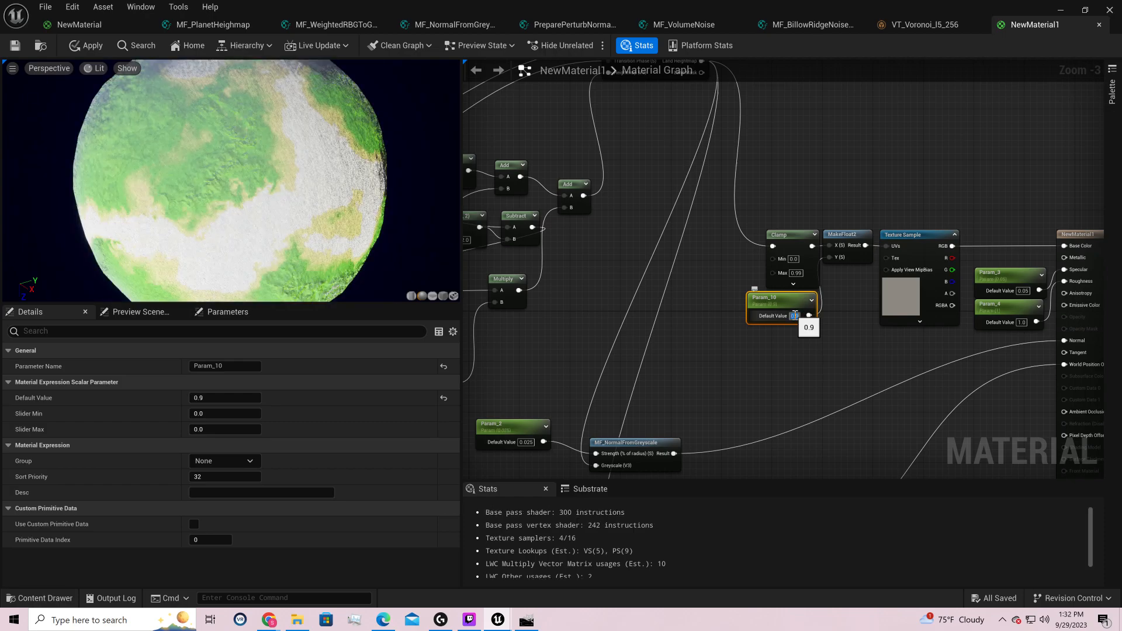
pyautogui.moveTo(312, 218); pyautogui.dragTo(310, 275)
pyautogui.scroll(10, 248, 179)
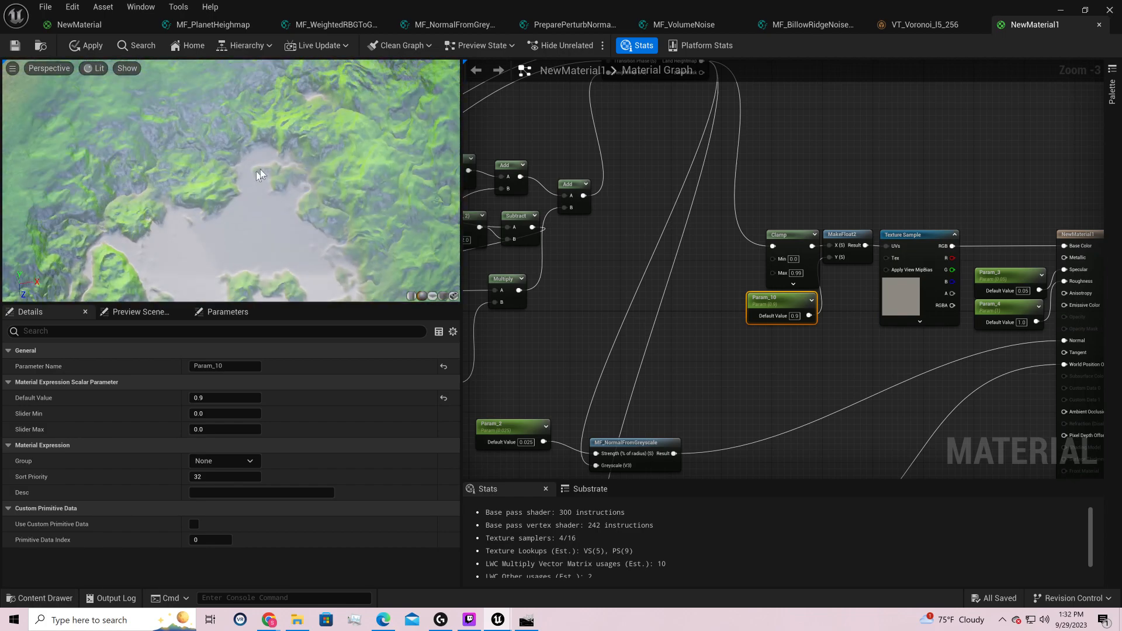
pyautogui.scroll(-6, 261, 168)
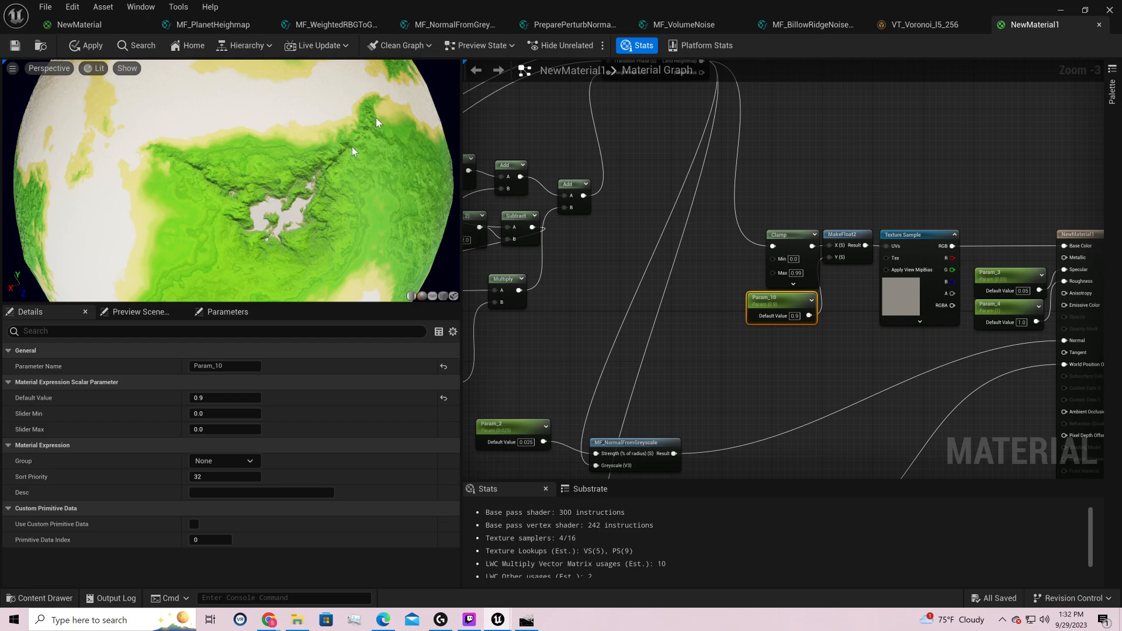
pyautogui.scroll(-5, 349, 253)
pyautogui.moveTo(348, 253); pyautogui.dragTo(222, 201)
# - Reposition the MF_SeaLevelSplitHeightmap node and place its Sea Level and Transition Phase parameters beside its inputs
pyautogui.moveTo(783, 368); pyautogui.dragTo(1036, 359, button='right')
pyautogui.moveTo(923, 242); pyautogui.dragTo(811, 267, button='right')
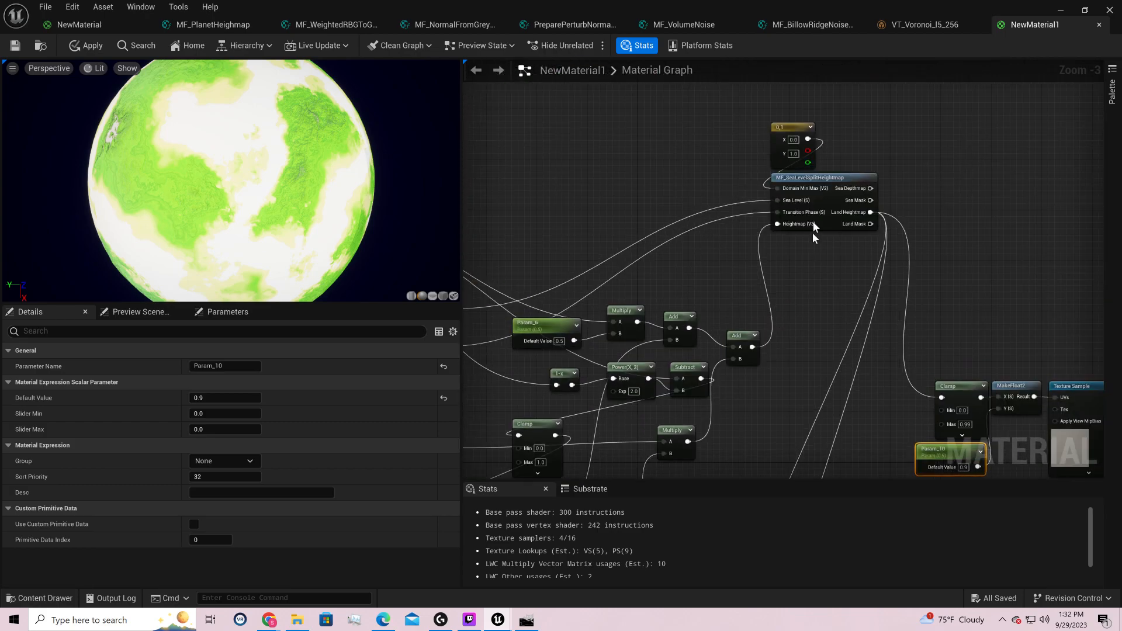
pyautogui.moveTo(831, 177); pyautogui.dragTo(937, 139)
pyautogui.moveTo(742, 383); pyautogui.dragTo(935, 372, button='right')
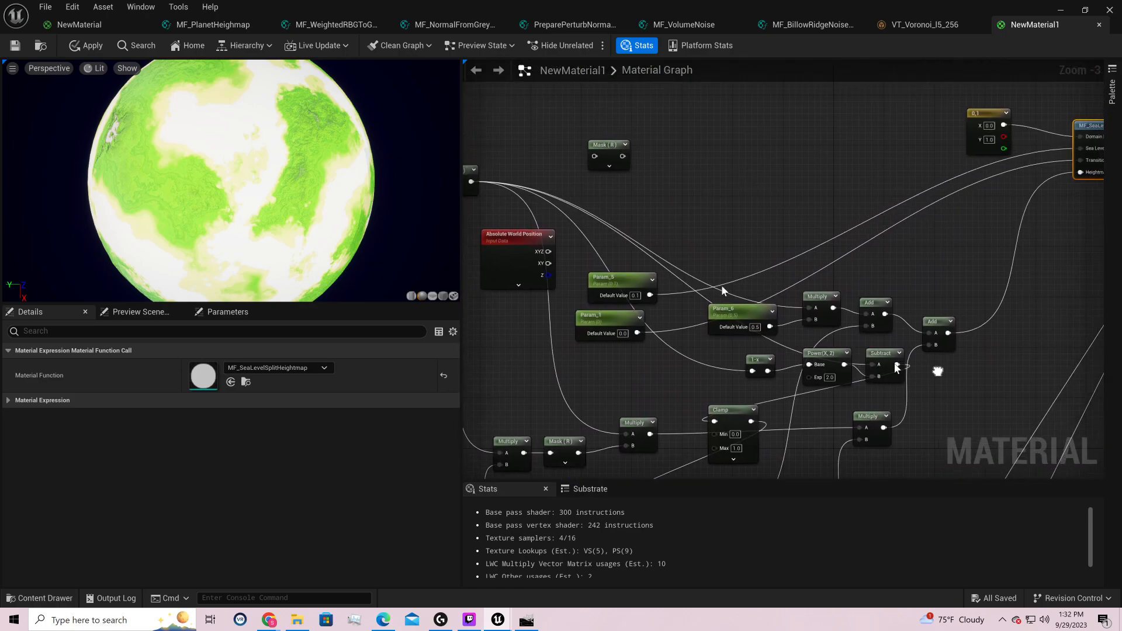
pyautogui.moveTo(623, 246); pyautogui.dragTo(970, 205)
pyautogui.click(966, 258)
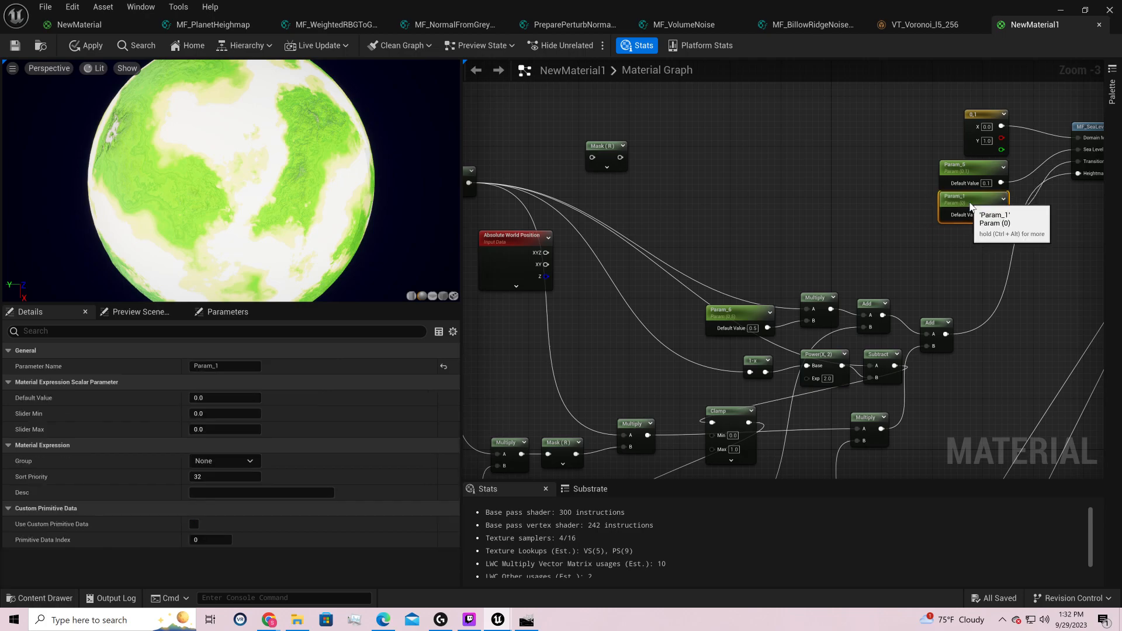
# - Delete the unused Absolute World Position node
pyautogui.moveTo(808, 183); pyautogui.dragTo(950, 216, button='right')
pyautogui.click(657, 319)
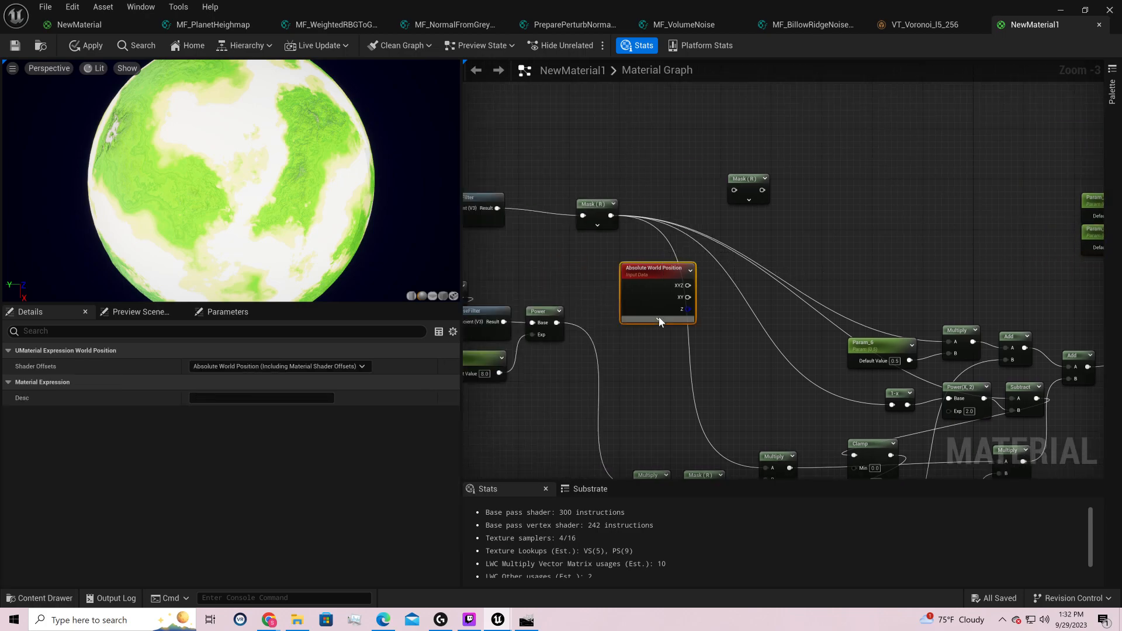
pyautogui.press('Delete')
# - Bypass the upper Mask (R) by moving its outgoing connections to the MF_BillowRidgeNoiseFilter result, and feed the Multiply node directly past its mask
pyautogui.moveTo(755, 240); pyautogui.dragTo(604, 233, button='right')
pyautogui.moveTo(798, 279); pyautogui.dragTo(905, 166, button='right')
pyautogui.moveTo(843, 378); pyautogui.dragTo(840, 381)
pyautogui.moveTo(742, 385); pyautogui.dragTo(738, 386)
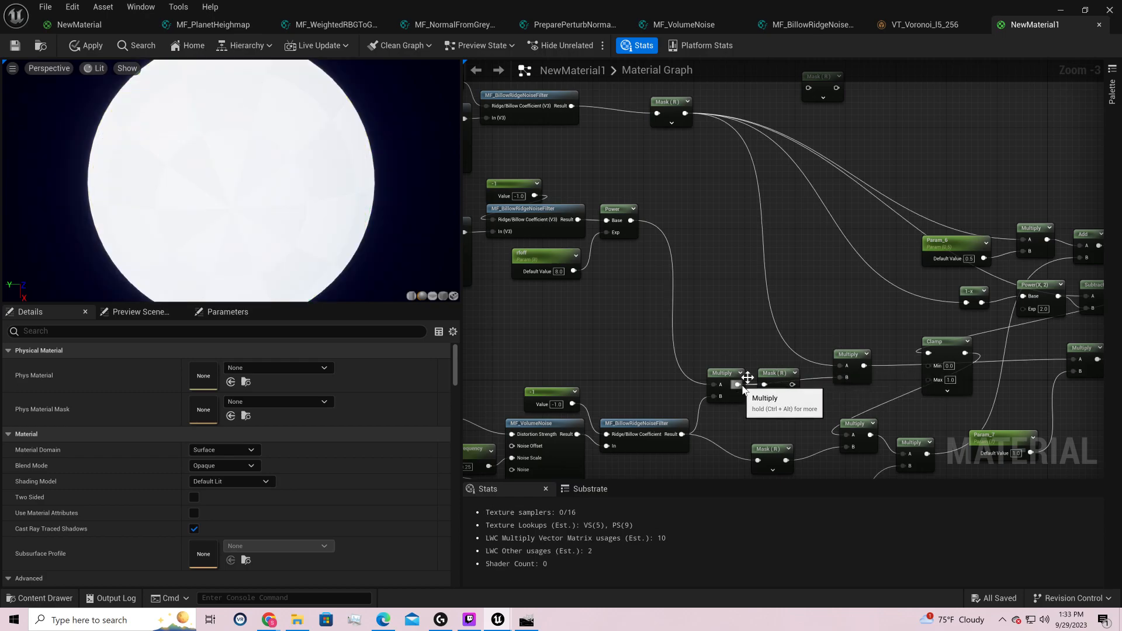
pyautogui.keyDown('ctrl'); pyautogui.moveTo(686, 114); pyautogui.dragTo(573, 107); pyautogui.keyUp('ctrl')
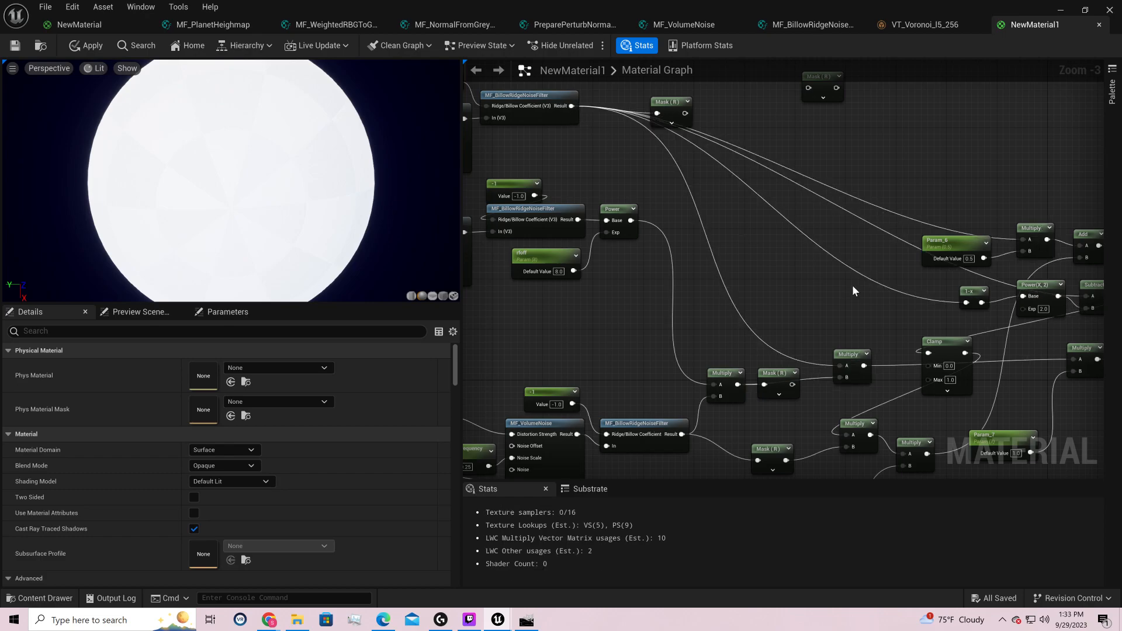
# - Feed the lower MF_BillowRidgeNoiseFilter result directly into the Multiply B input and delete the two bypassed Mask (R) nodes
pyautogui.moveTo(852, 290); pyautogui.dragTo(753, 193, button='right')
pyautogui.keyDown('ctrl'); pyautogui.moveTo(747, 351); pyautogui.dragTo(702, 350); pyautogui.keyUp('ctrl')
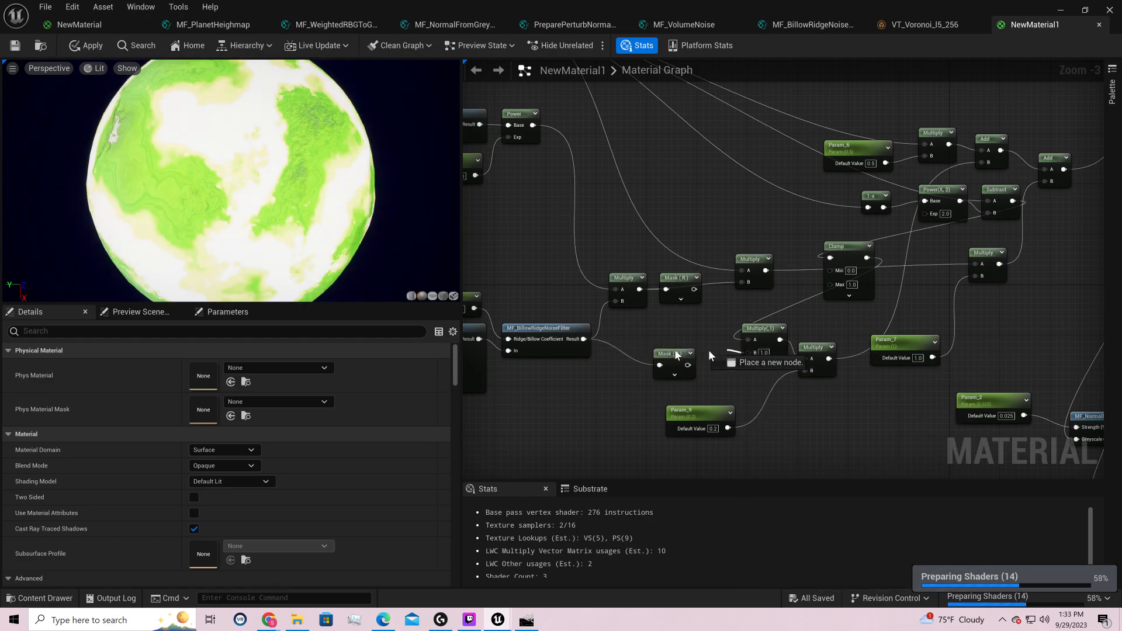
pyautogui.moveTo(587, 345); pyautogui.dragTo(584, 339)
pyautogui.moveTo(708, 251); pyautogui.dragTo(671, 366)
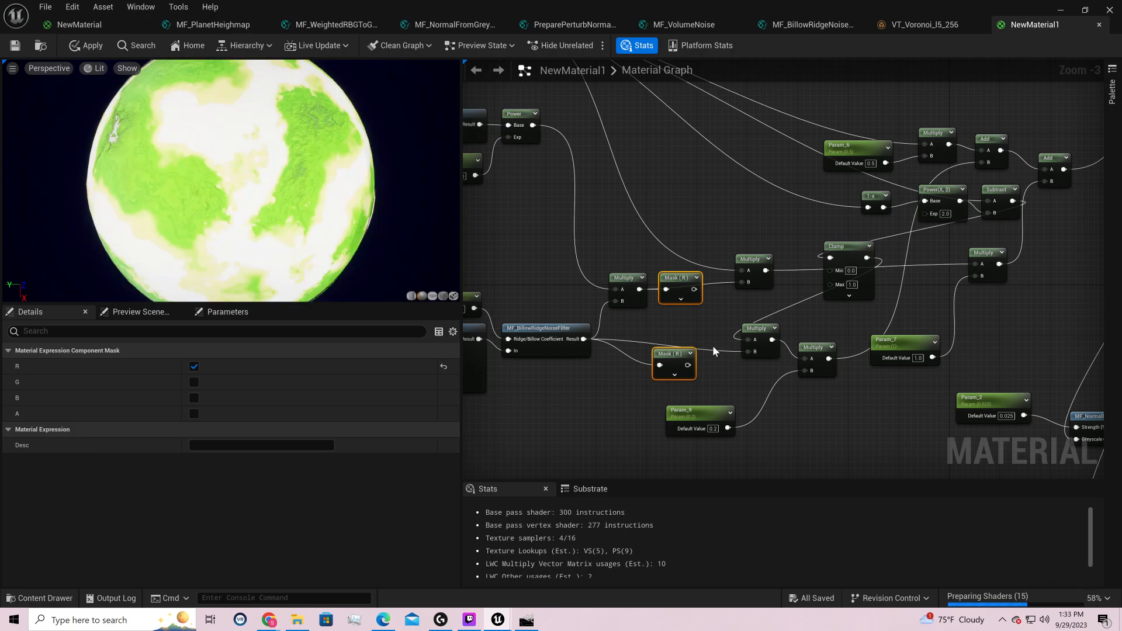
pyautogui.press('Delete')
# - Move the Distortion comment group away from the noise nodes into free graph space and inspect the planet preview
pyautogui.moveTo(689, 219); pyautogui.dragTo(1104, 357, button='right')
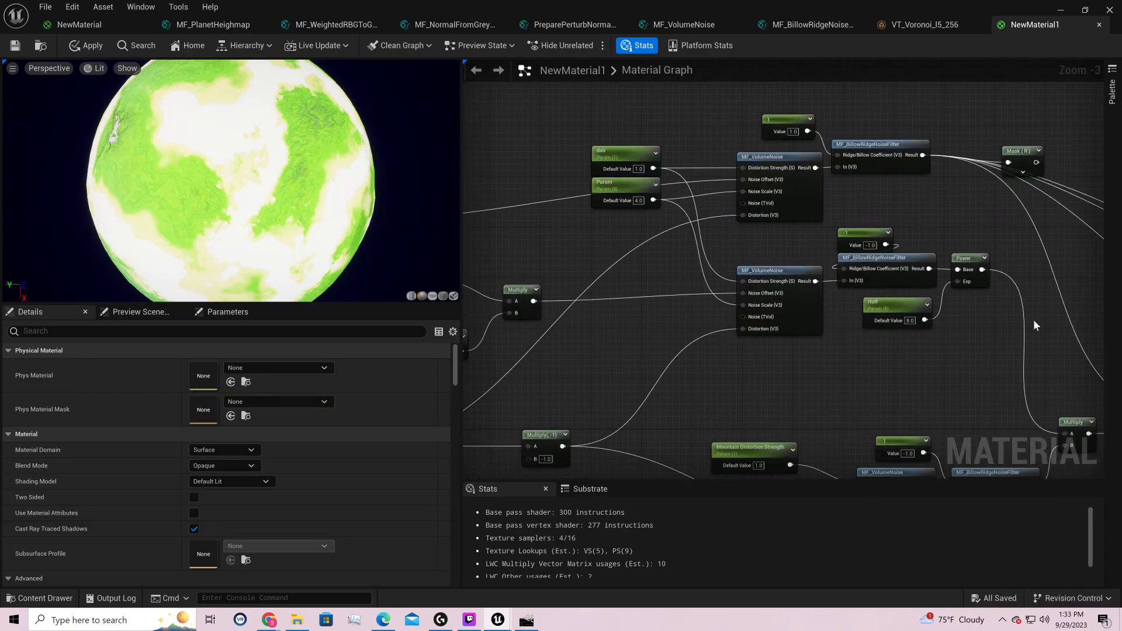
pyautogui.scroll(-2, 818, 330)
pyautogui.moveTo(777, 346); pyautogui.dragTo(933, 282, button='right')
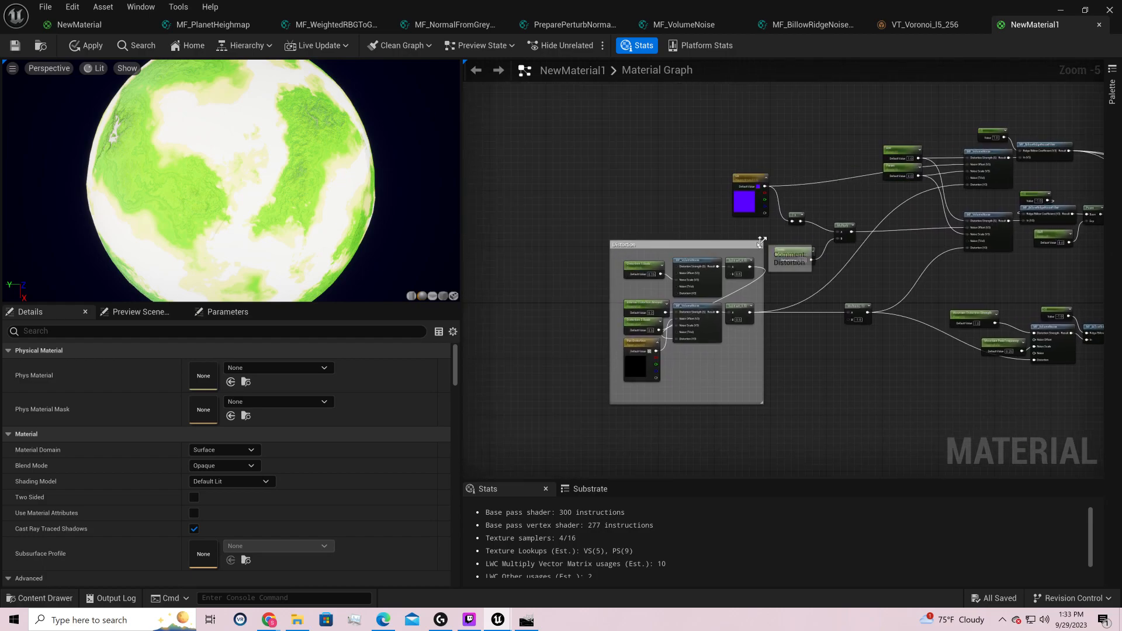
pyautogui.moveTo(685, 246); pyautogui.dragTo(583, 148)
pyautogui.moveTo(263, 149); pyautogui.dragTo(233, 175)
pyautogui.moveTo(264, 148)
pyautogui.mouseDown(button='right')
pyautogui.moveTo(281, 199)
pyautogui.moveTo(252, 159)
pyautogui.mouseUp(button='right')
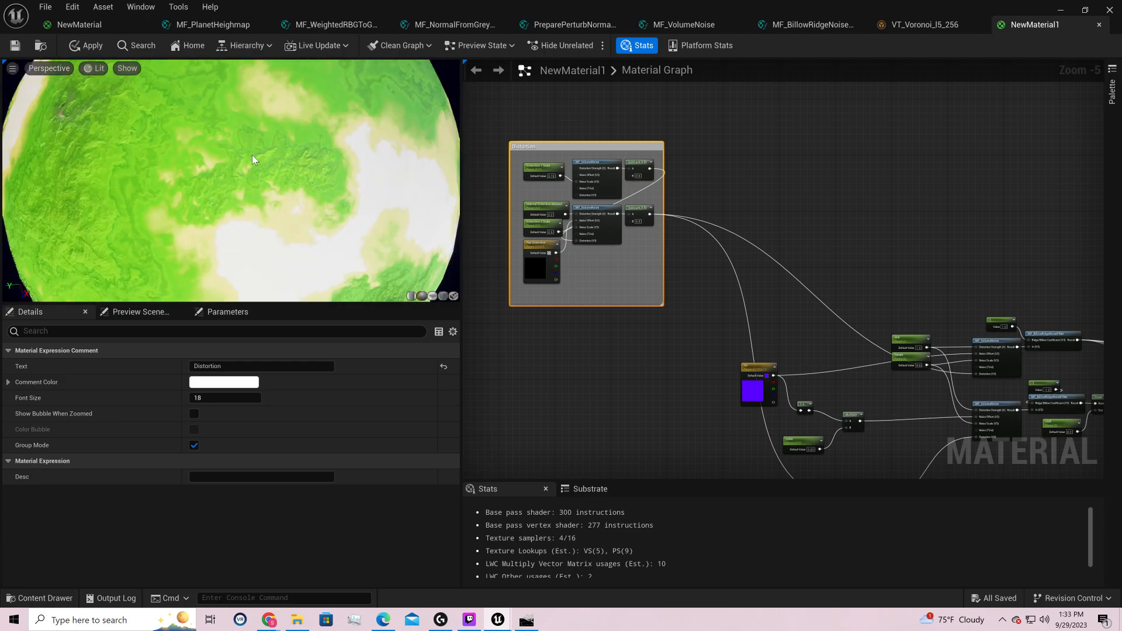
pyautogui.moveTo(252, 159); pyautogui.dragTo(219, 158)
# - Reposition the Os vector parameter ahead of the 1-x and noise nodes it feeds
pyautogui.moveTo(952, 279); pyautogui.dragTo(837, 121, button='right')
pyautogui.moveTo(634, 212); pyautogui.dragTo(649, 175)
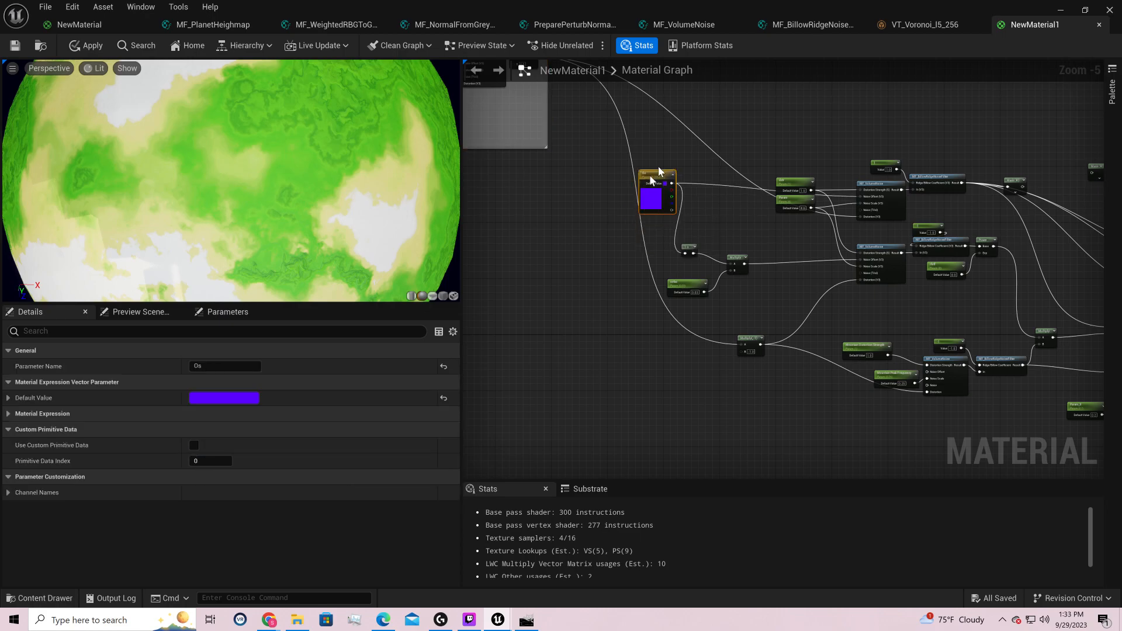
pyautogui.moveTo(568, 201); pyautogui.dragTo(596, 191)
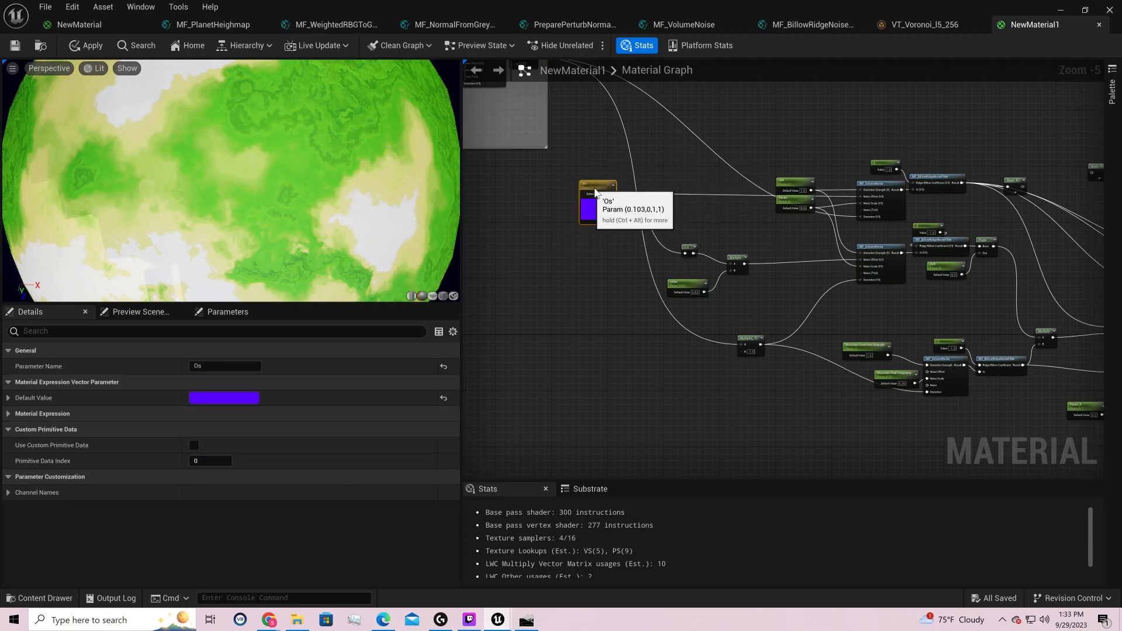
# - Place the osfac parameter beside its Multiply node and set its default value to 0.04
pyautogui.scroll(3, 681, 246)
pyautogui.moveTo(859, 246); pyautogui.dragTo(752, 281, button='right')
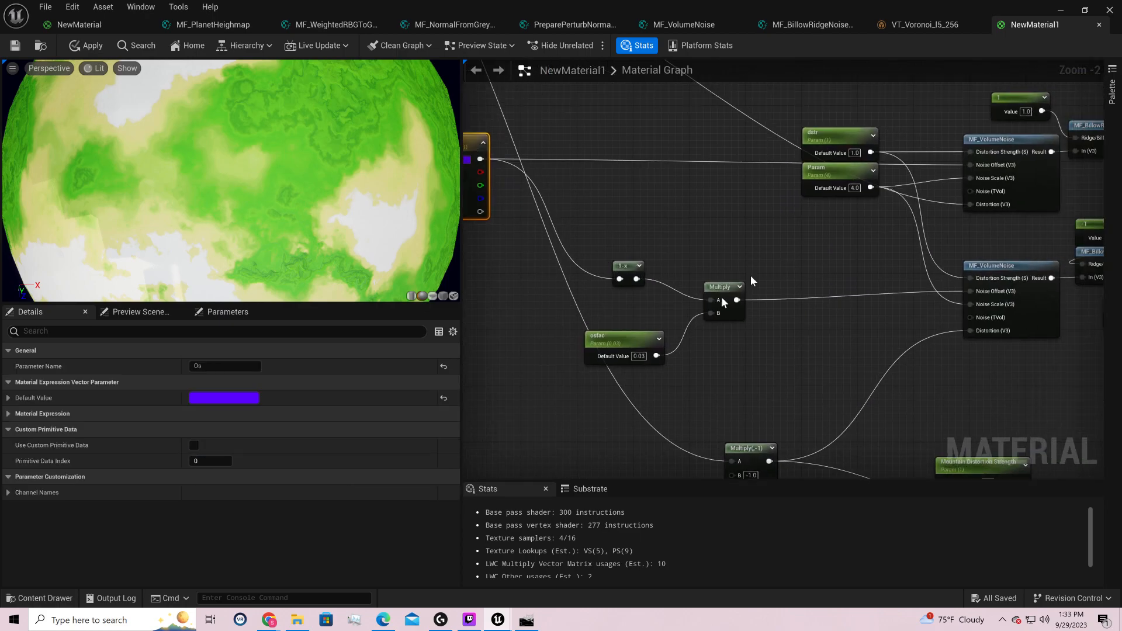
pyautogui.click(627, 341)
pyautogui.moveTo(639, 317); pyautogui.dragTo(687, 327)
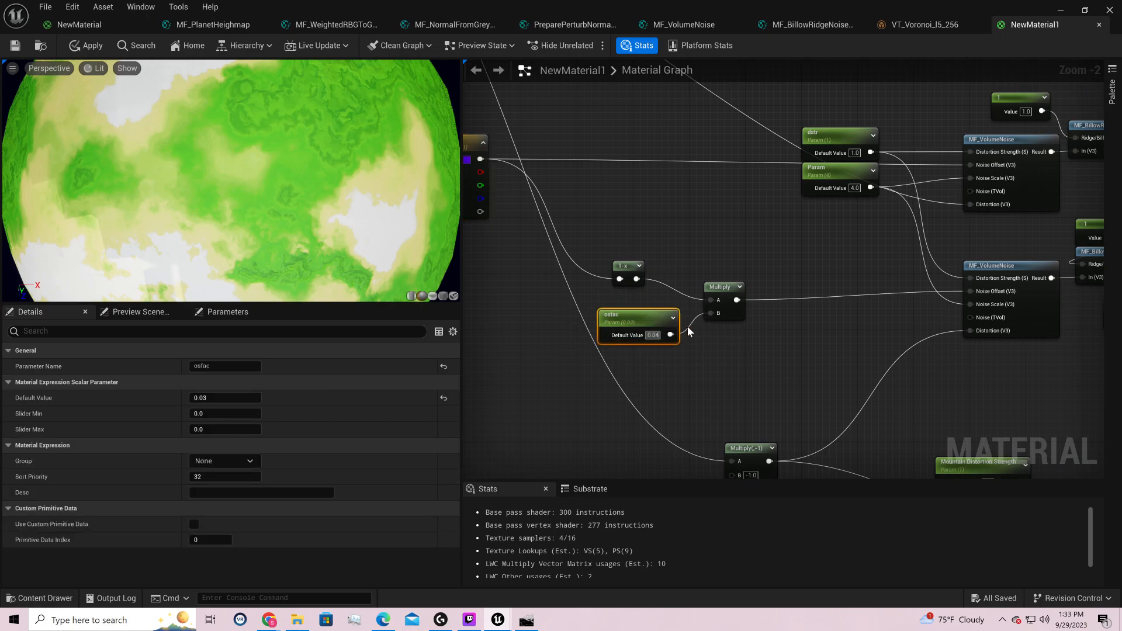
pyautogui.press('Return')
# - Try osfac default values of 0.02 and 0.01 while viewing the mountains on the planet
pyautogui.moveTo(231, 181); pyautogui.dragTo(192, 169)
pyautogui.moveTo(655, 335); pyautogui.dragTo(722, 326)
pyautogui.write('3')
pyautogui.press('Return')
pyautogui.write('0.02')
pyautogui.press('Return')
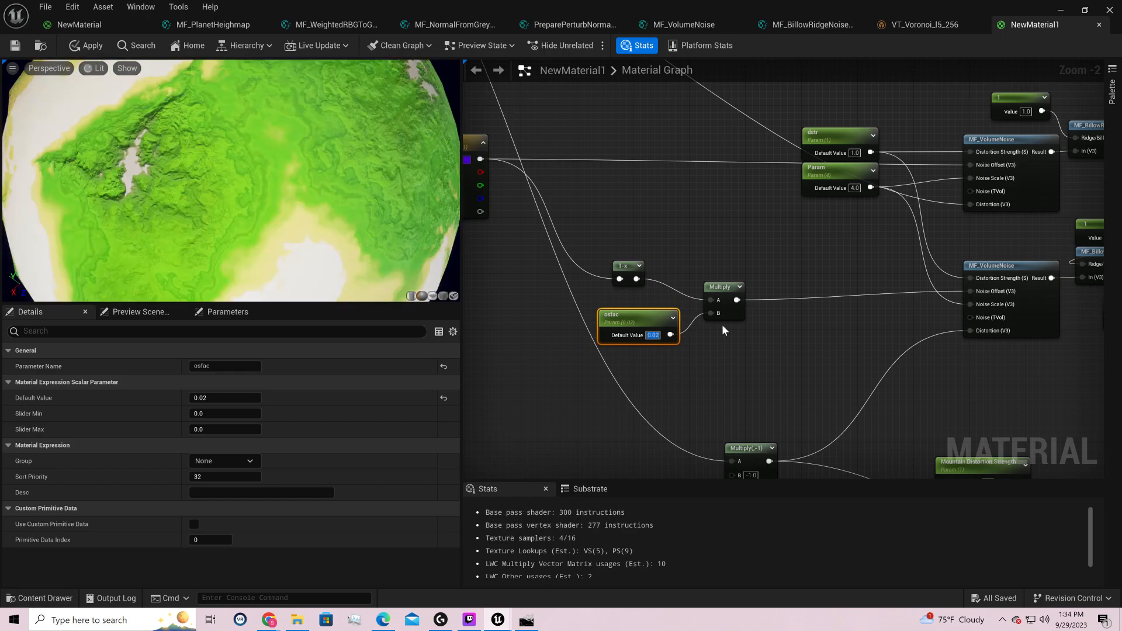
pyautogui.write('0.01')
pyautogui.press('Return')
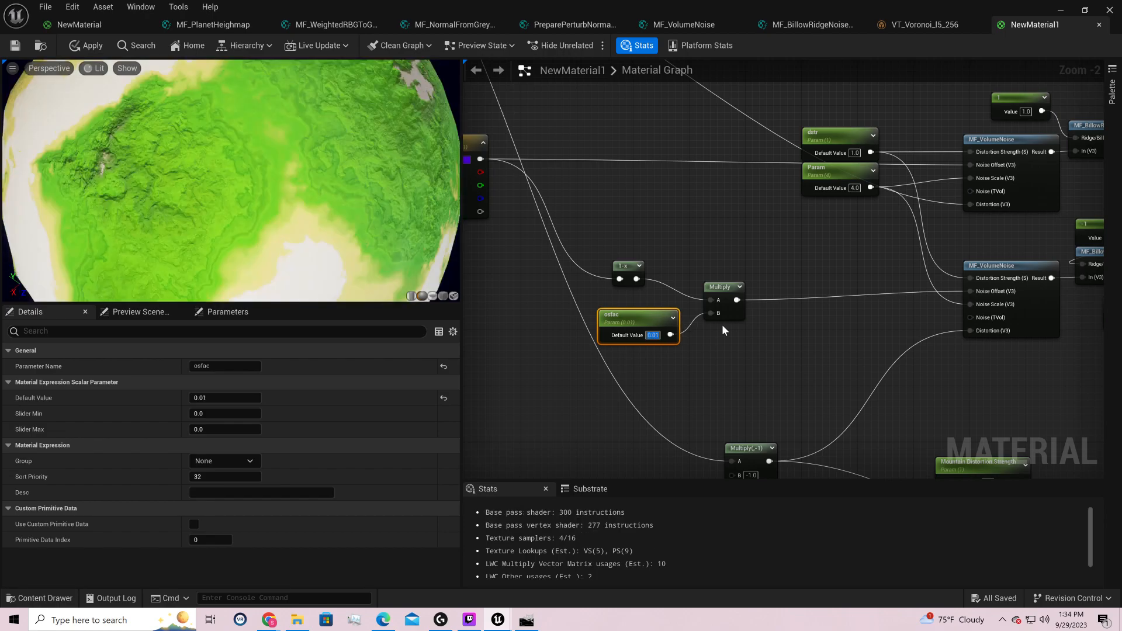
# - Set osfac's default value to 0.03
pyautogui.write('0.03')
pyautogui.press('Return')
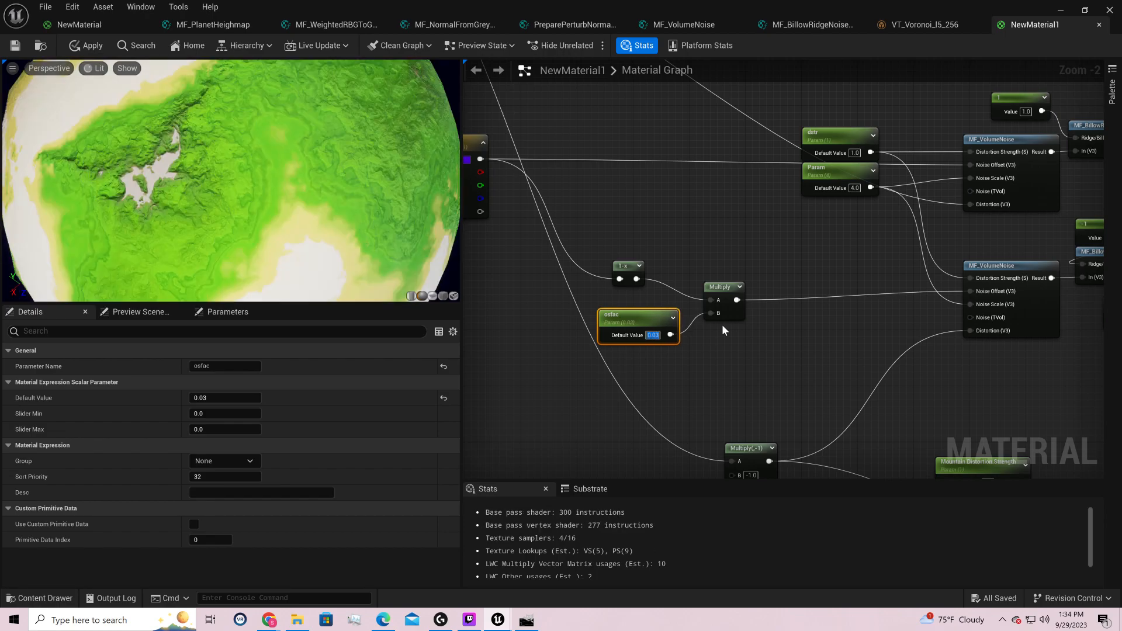
pyautogui.click(717, 328)
# - Change the Os parameter's default colour to pink (Hex sRGB FF6284FF) and inspect the planet's terrain from several angles
pyautogui.scroll(-3, 907, 230)
pyautogui.moveTo(570, 210); pyautogui.dragTo(584, 283, button='right')
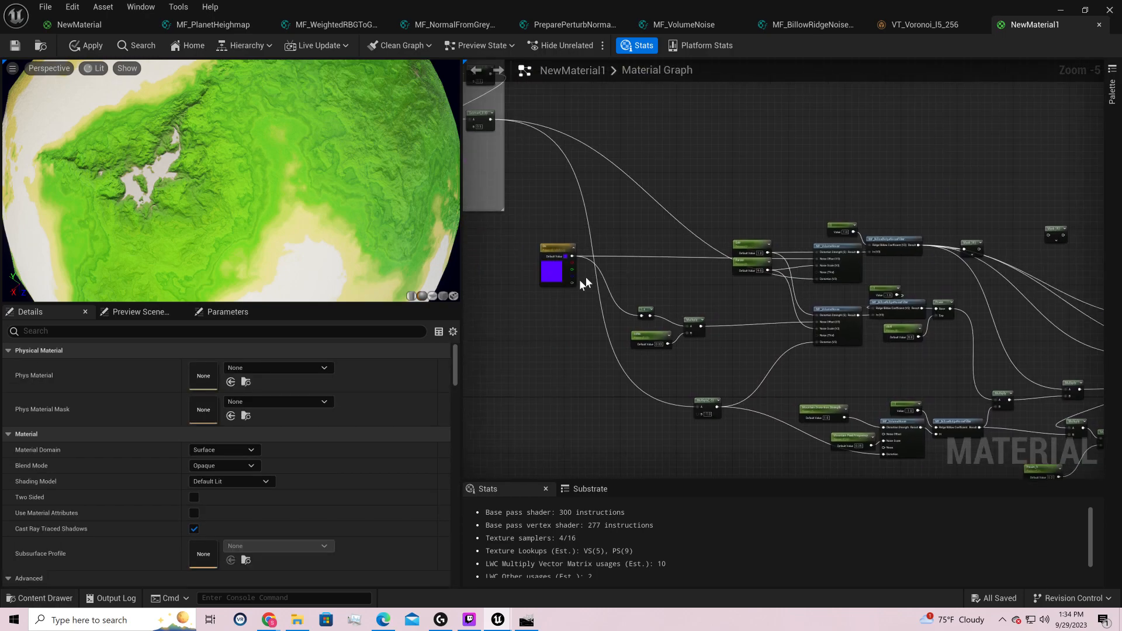
pyautogui.doubleClick(549, 268)
pyautogui.moveTo(610, 322); pyautogui.dragTo(644, 318)
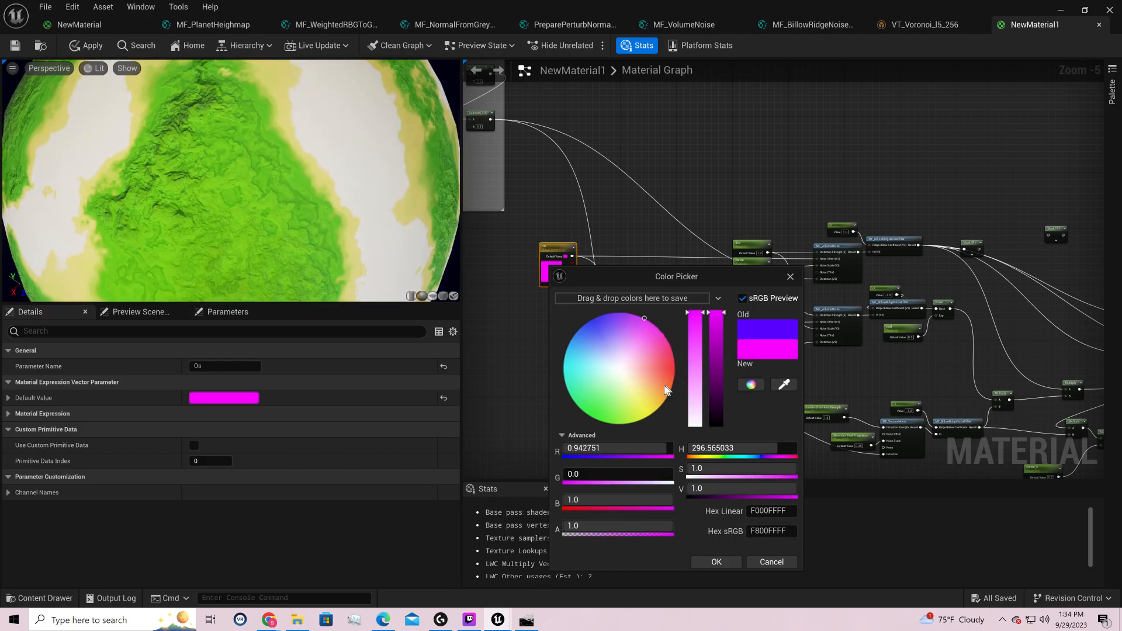
pyautogui.click(667, 363)
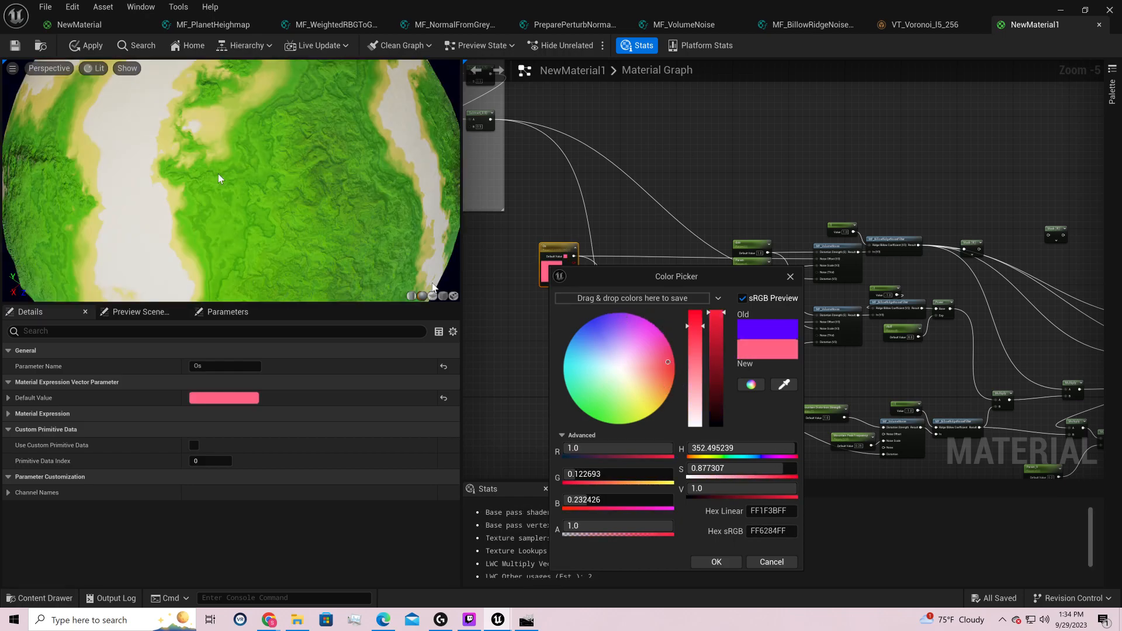
pyautogui.moveTo(231, 181); pyautogui.dragTo(438, 139)
pyautogui.moveTo(177, 163); pyautogui.dragTo(251, 174)
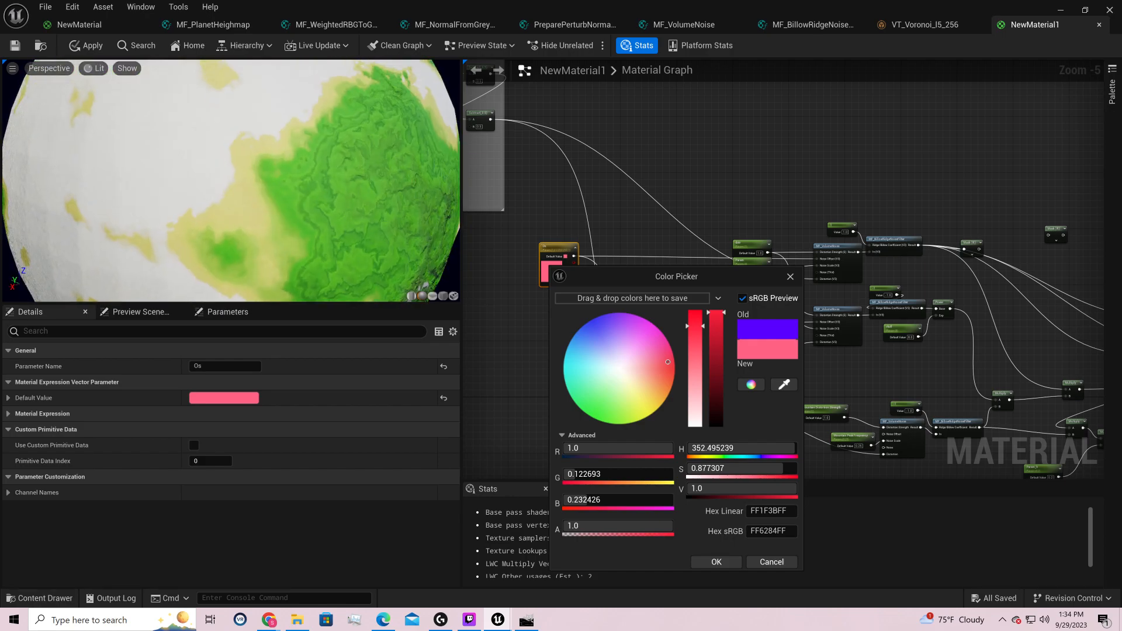
# - Enable the background in the material preview and inspect the whole planet against it
pyautogui.scroll(-5, 178, 163)
pyautogui.moveTo(178, 163); pyautogui.dragTo(114, 172)
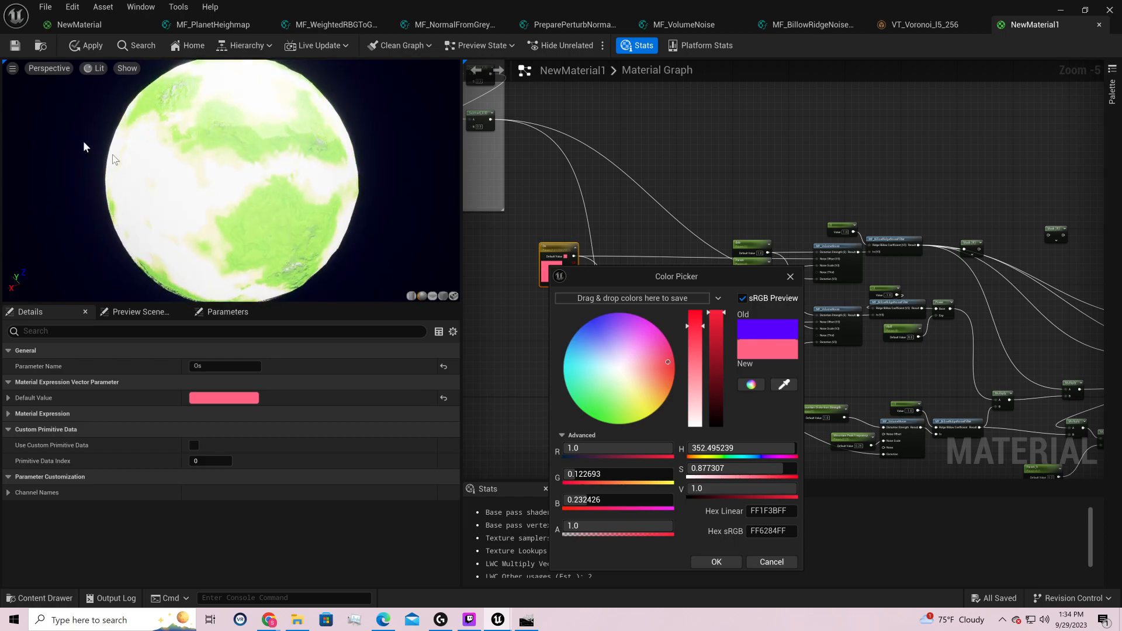
pyautogui.click(122, 69)
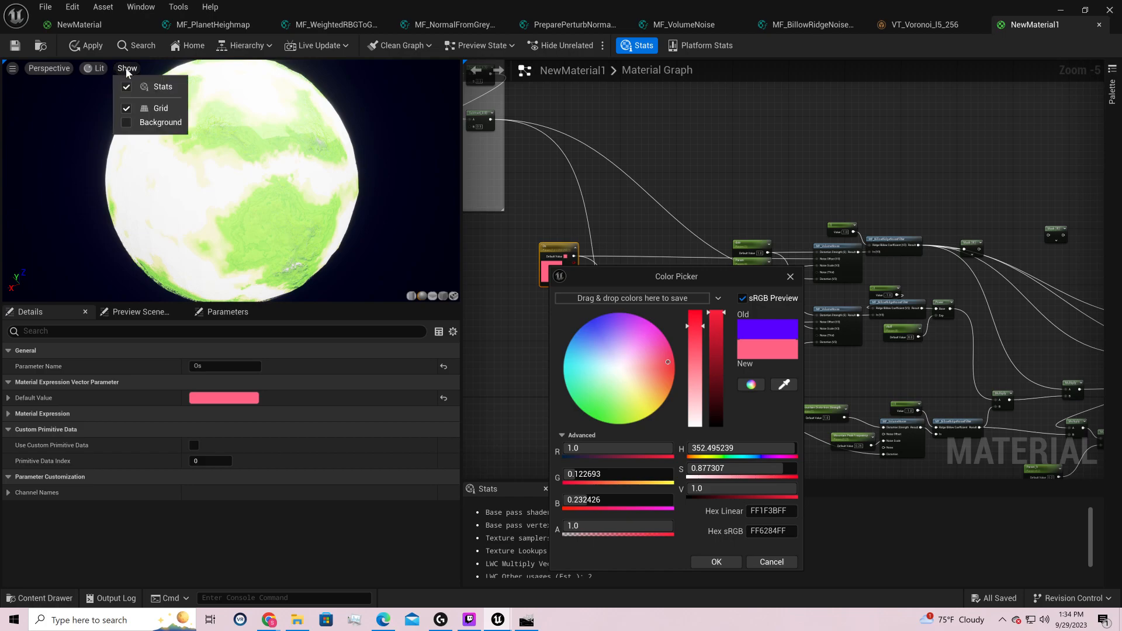
pyautogui.click(127, 123)
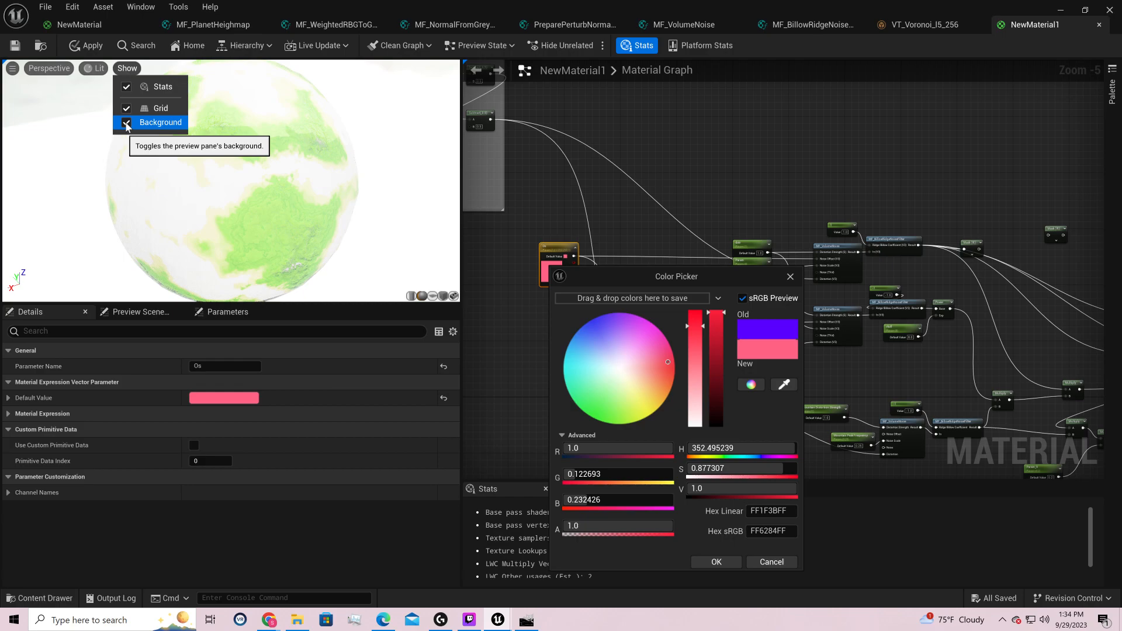
pyautogui.moveTo(199, 166); pyautogui.dragTo(339, 181)
# - Try Param_7 default values of 0, 1 and 2
pyautogui.moveTo(955, 328); pyautogui.dragTo(445, 145, button='right')
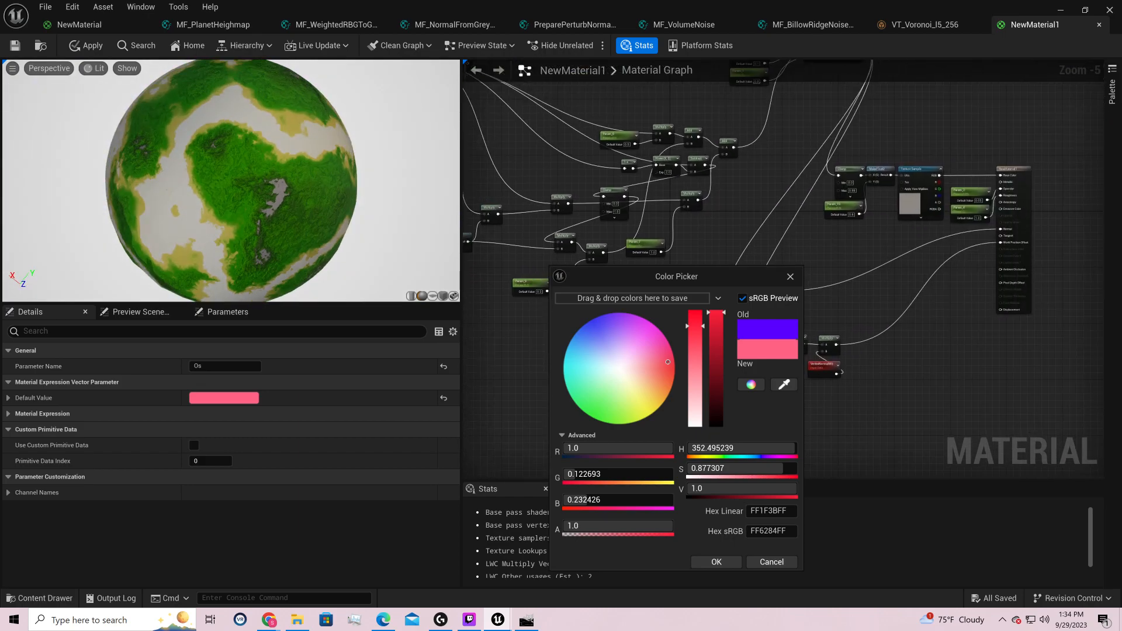
pyautogui.scroll(3, 667, 258)
pyautogui.click(638, 245)
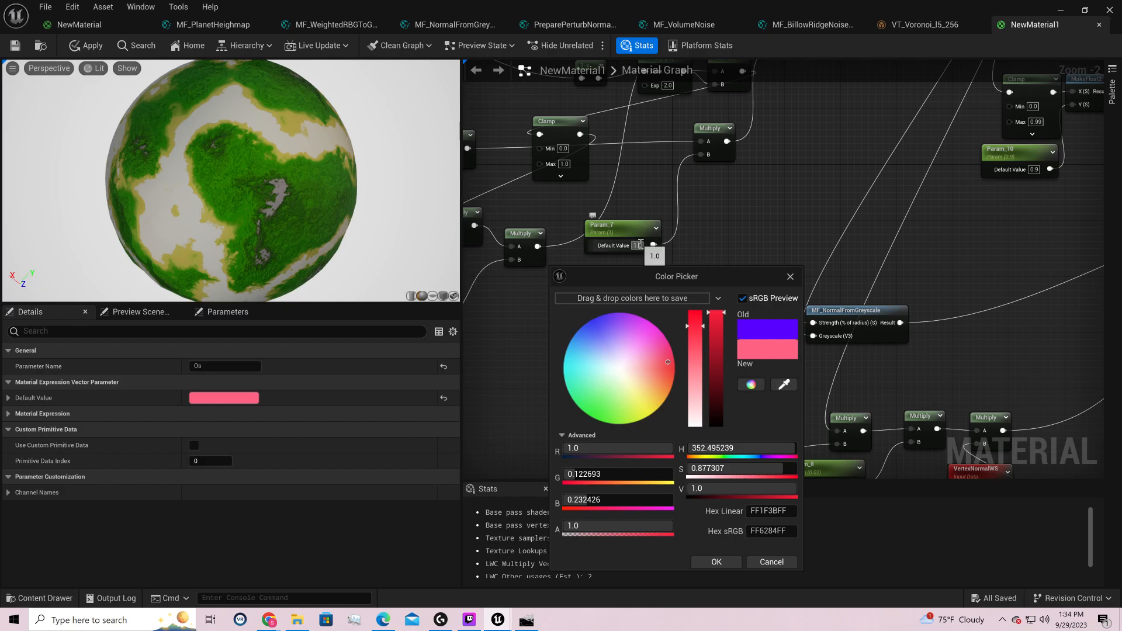
pyautogui.write('0')
pyautogui.press('Return')
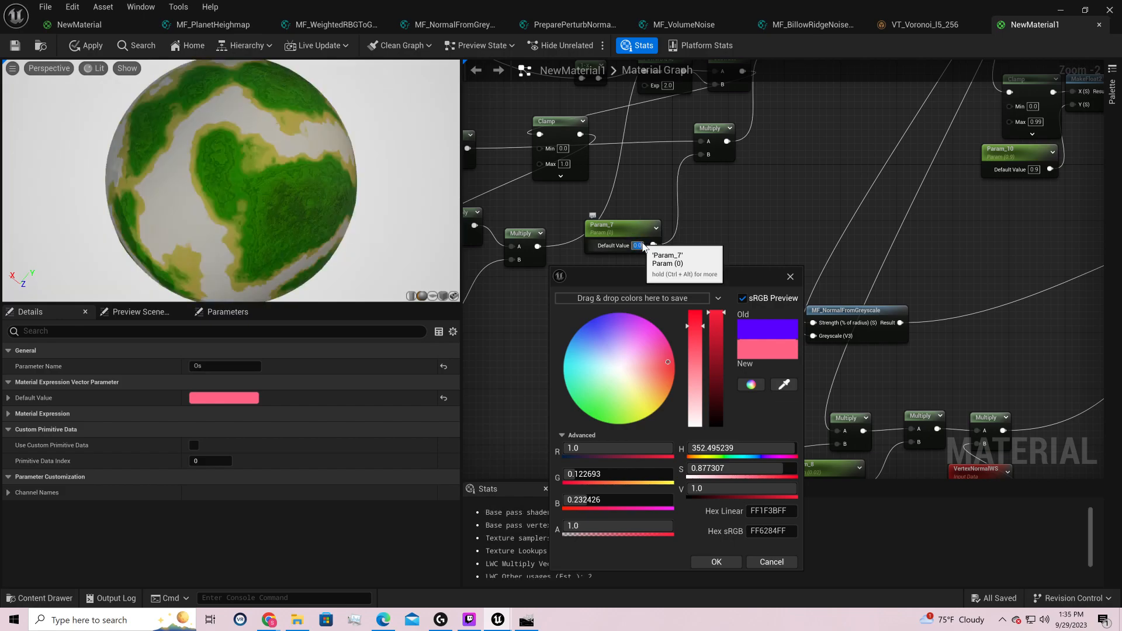
pyautogui.write('1')
pyautogui.press('Return')
pyautogui.write('2')
pyautogui.press('Return')
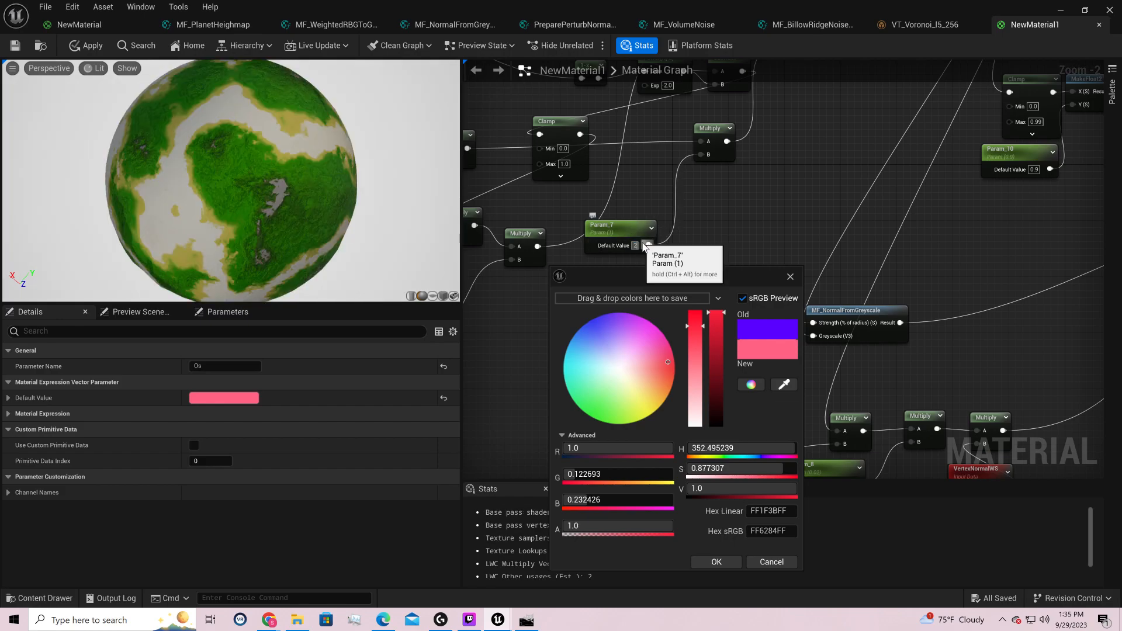
# - Compare Param_7 default values of 1 and 0.5, ending on 1
pyautogui.write('1')
pyautogui.press('Return')
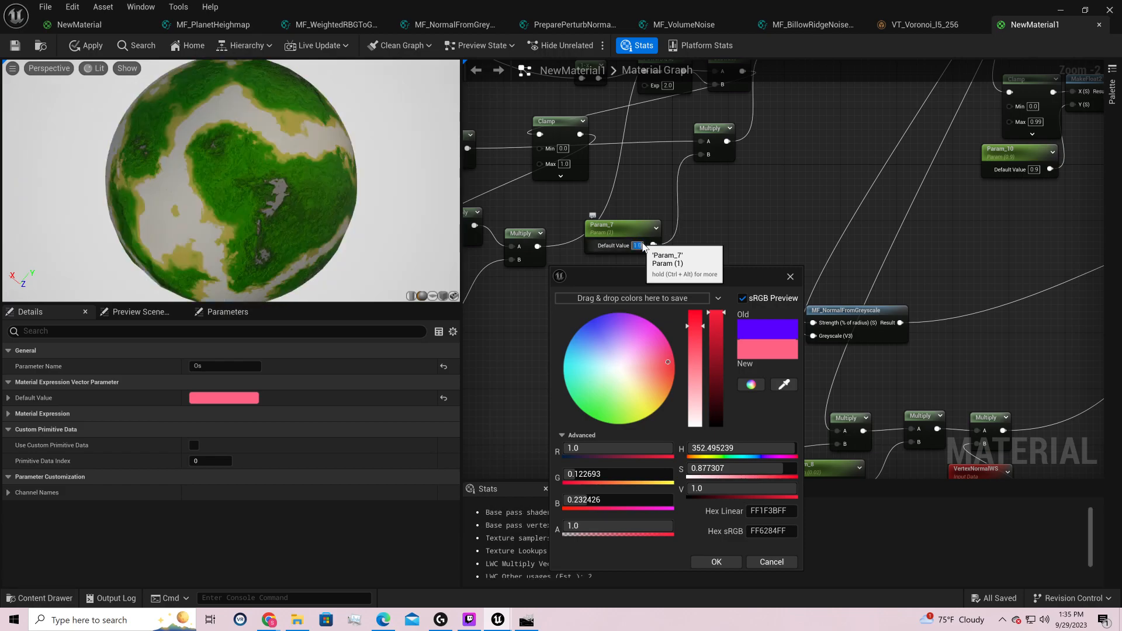
pyautogui.write('0.5')
pyautogui.press('Return')
pyautogui.write('1')
pyautogui.press('Return')
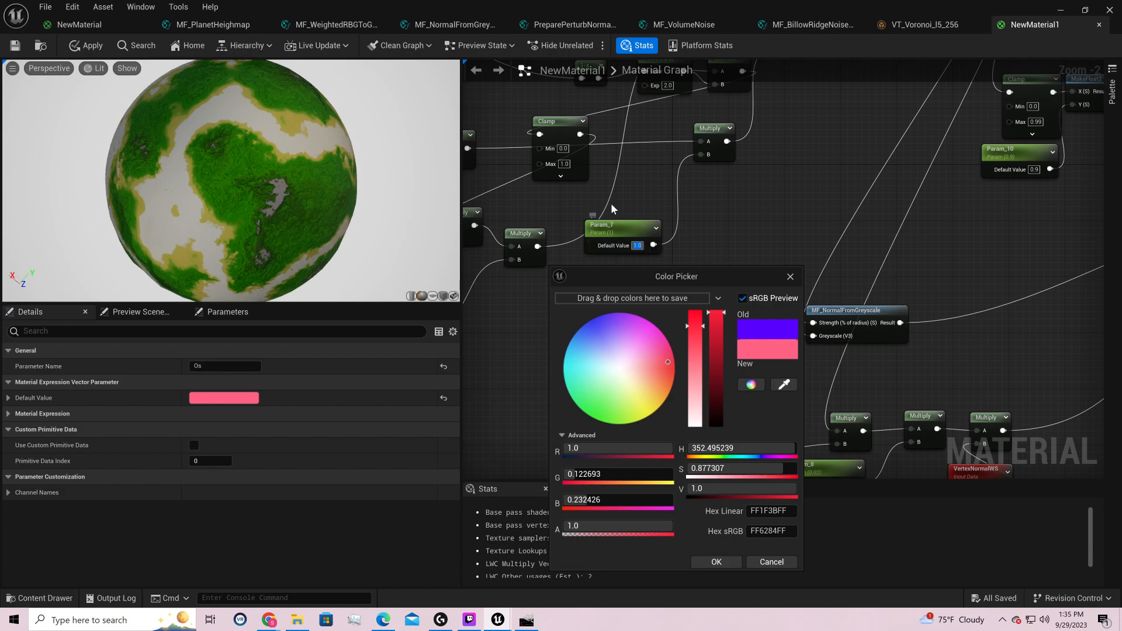
# - Try Param_9 default values of 1 and 0.5
pyautogui.moveTo(611, 205); pyautogui.dragTo(804, 164, button='right')
pyautogui.moveTo(654, 246); pyautogui.dragTo(661, 189, button='right')
pyautogui.click(614, 227)
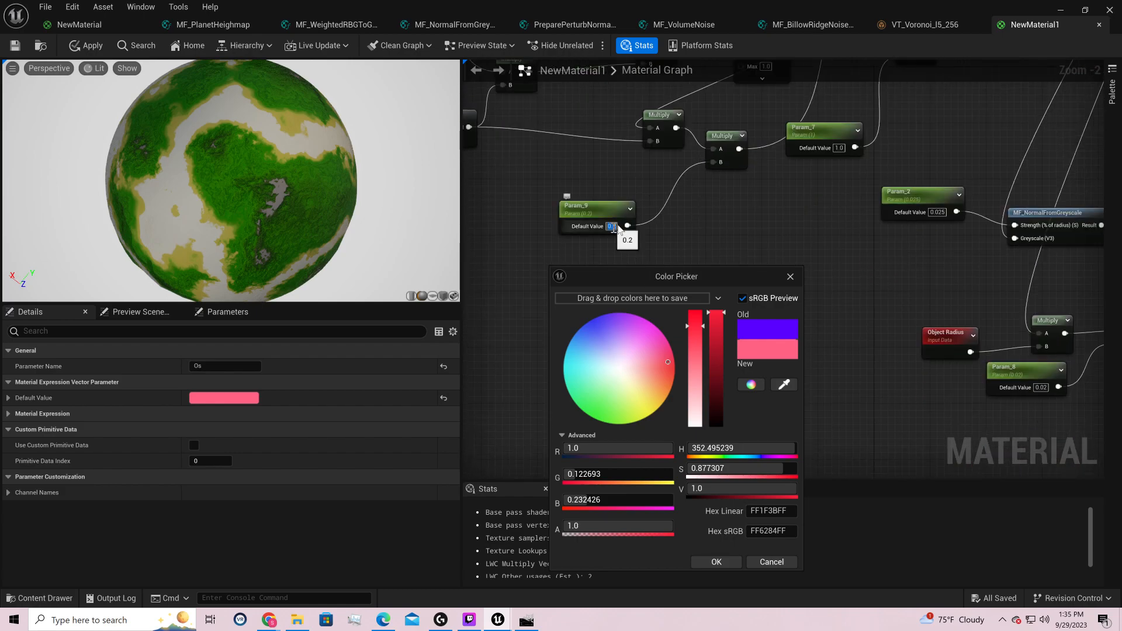
pyautogui.write('1')
pyautogui.press('Return')
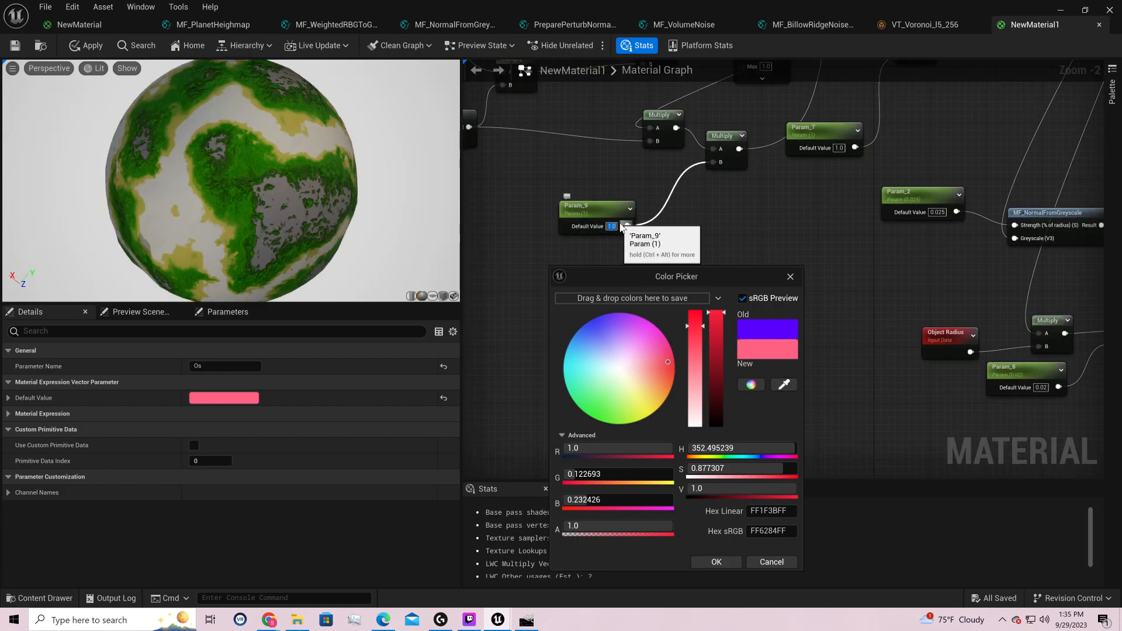
pyautogui.write('.5')
pyautogui.press('Return')
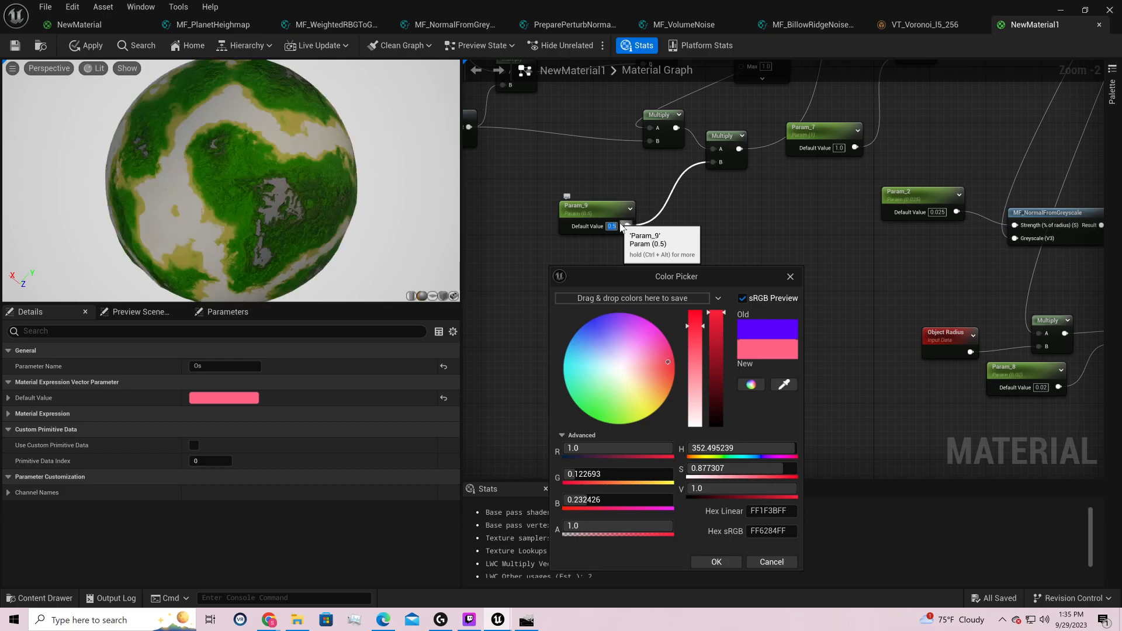
# - Try a Param_7 default value of 0.5 and return it to 1
pyautogui.click(838, 147)
pyautogui.write('.5')
pyautogui.press('Return')
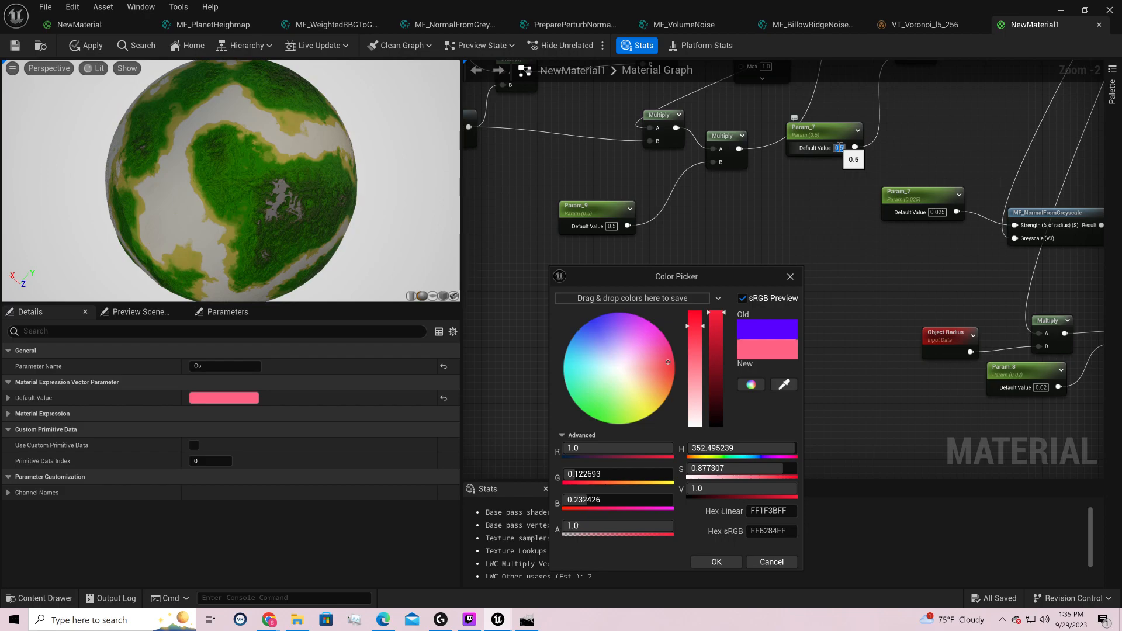
pyautogui.write('1')
pyautogui.press('Return')
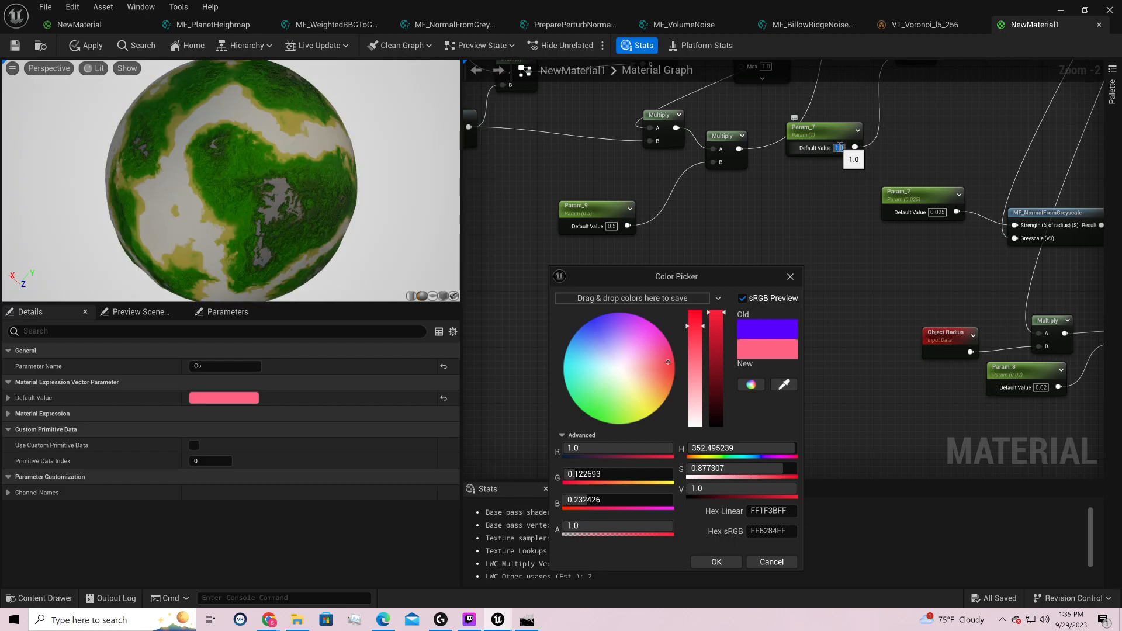
# - Set Param_9's default value to 0.2 and inspect the planet's terrain from other angles and closer up
pyautogui.click(611, 226)
pyautogui.write('.2')
pyautogui.press('Return')
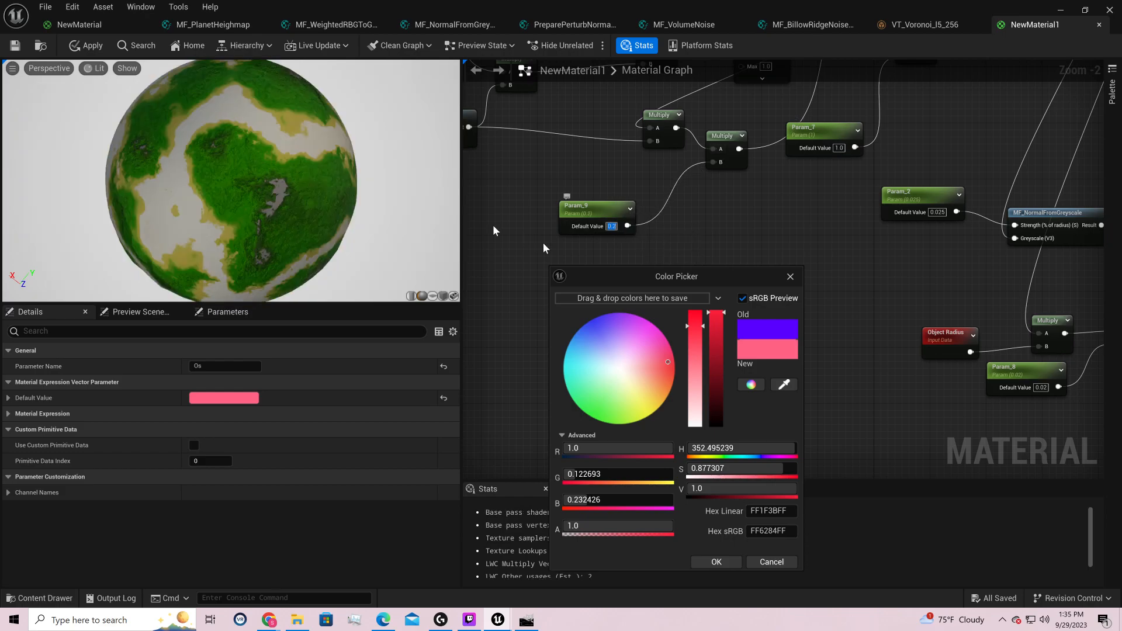
pyautogui.moveTo(145, 143); pyautogui.dragTo(435, 87)
pyautogui.moveTo(115, 154); pyautogui.dragTo(104, 92)
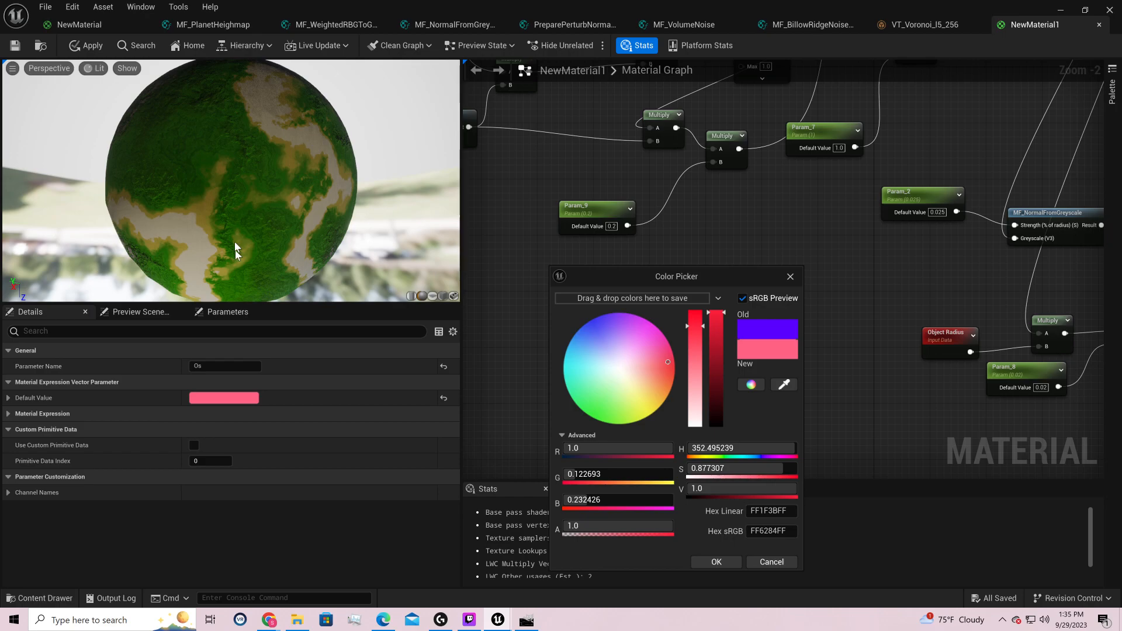
pyautogui.moveTo(233, 193); pyautogui.dragTo(234, 240, button='right')
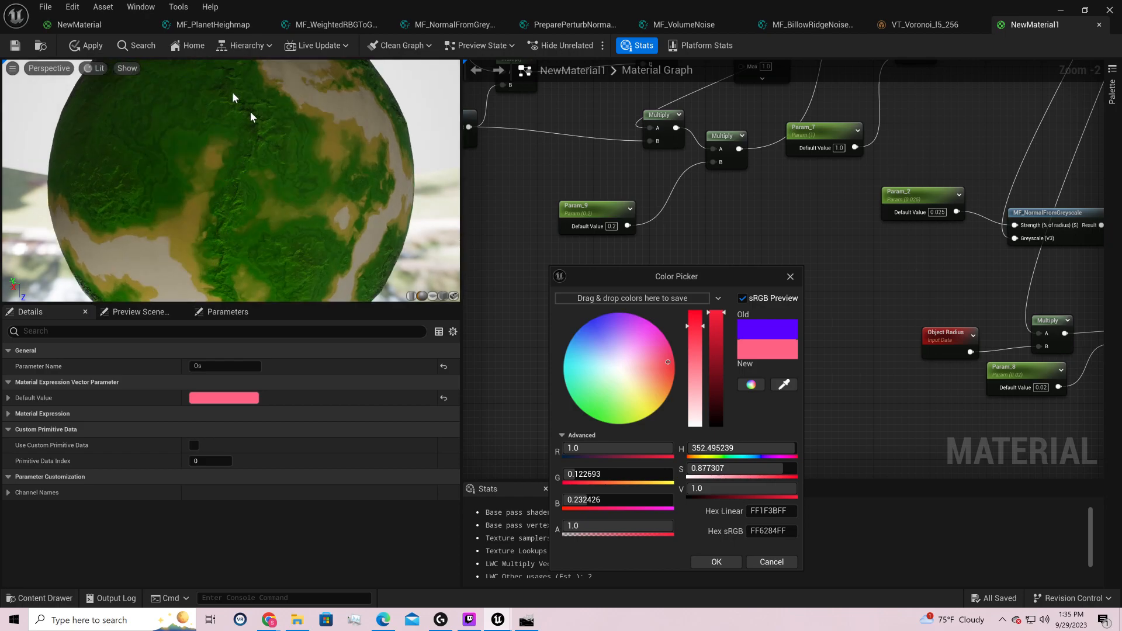
# - Set the Os parameter's default colour to light green, hex sRGB B0FF63FF, and inspect the planet's terrain from several sides
pyautogui.moveTo(175, 194); pyautogui.dragTo(176, 163, button='right')
pyautogui.moveTo(175, 193); pyautogui.dragTo(308, 188)
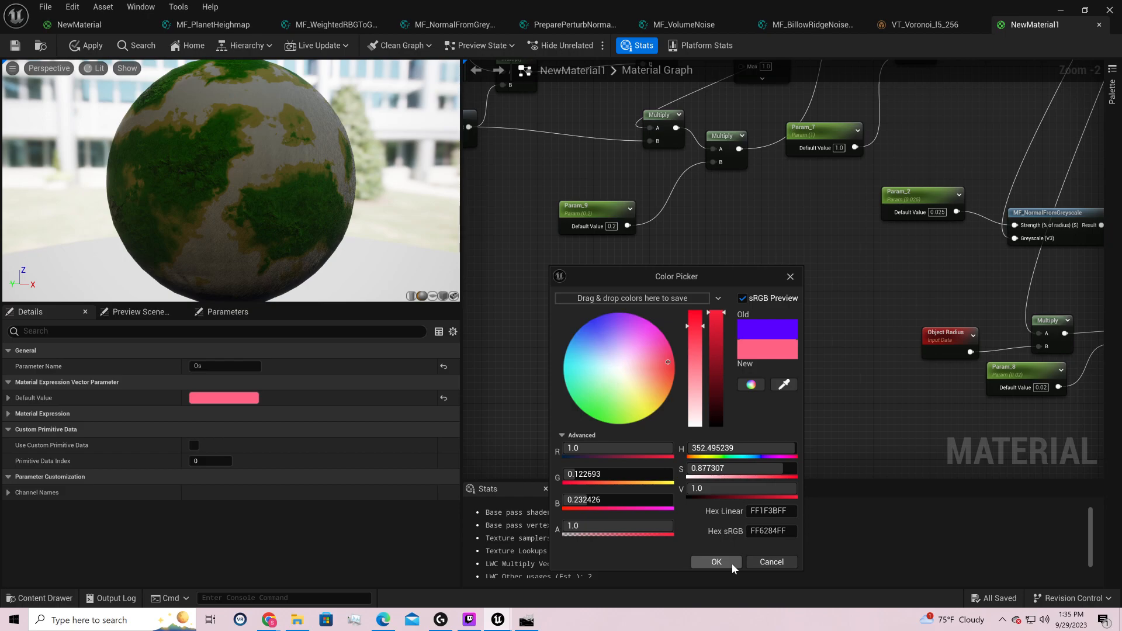
pyautogui.click(611, 417)
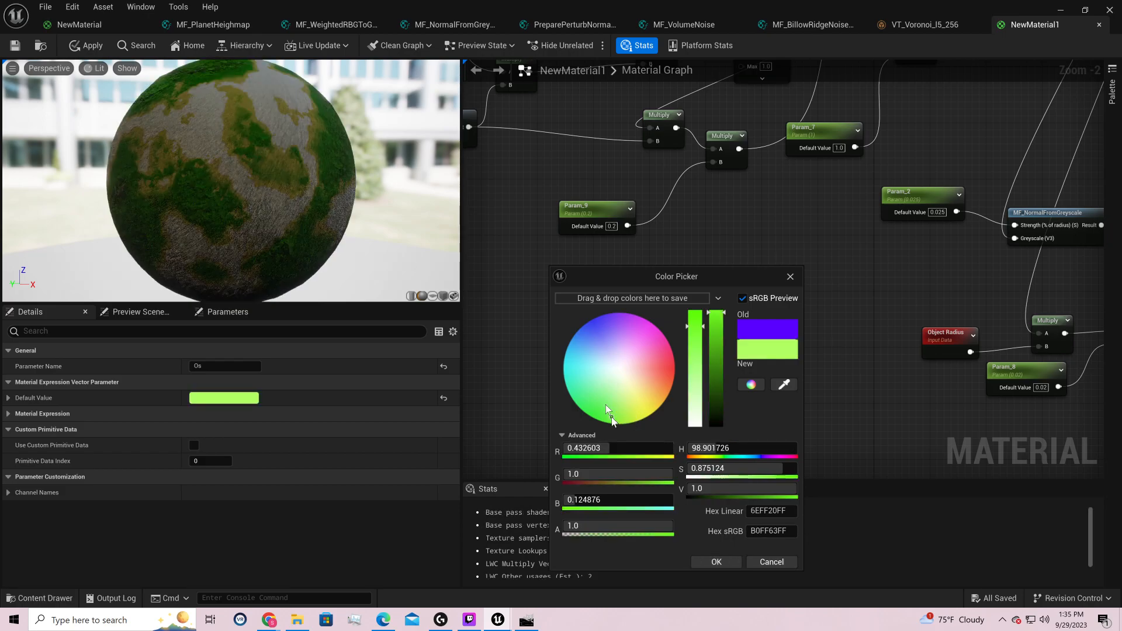
pyautogui.moveTo(231, 182); pyautogui.dragTo(418, 169)
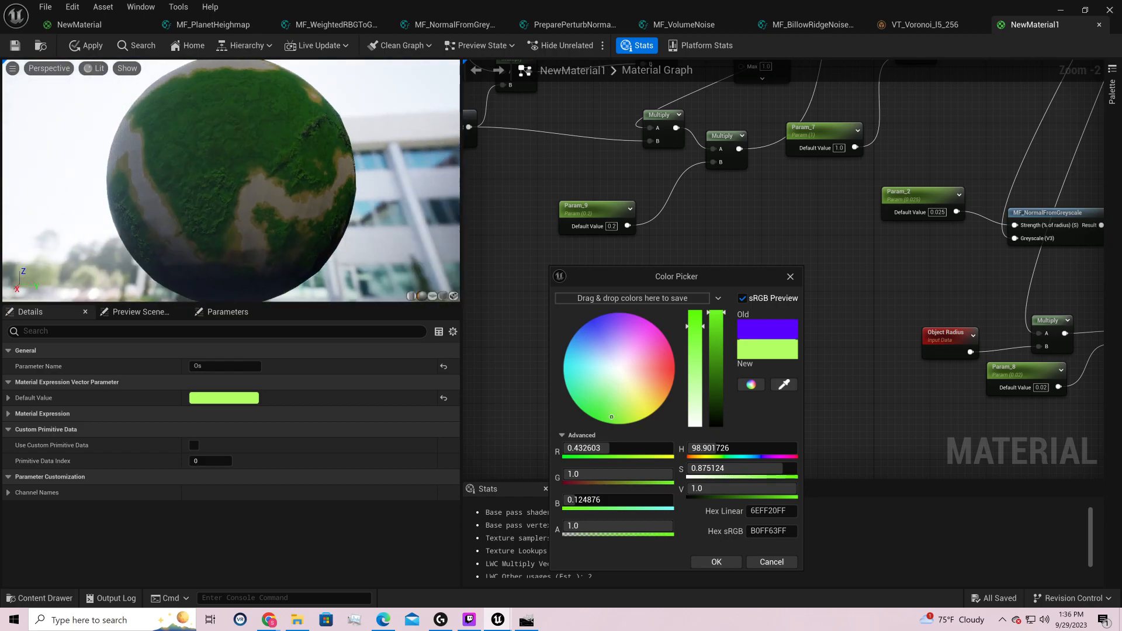
pyautogui.moveTo(304, 175); pyautogui.dragTo(167, 177)
pyautogui.click(716, 561)
# - Preview the final Add node that feeds the Heightmap input of MF_SeaLevelSplitHeightmap
pyautogui.moveTo(721, 332); pyautogui.dragTo(738, 479, button='right')
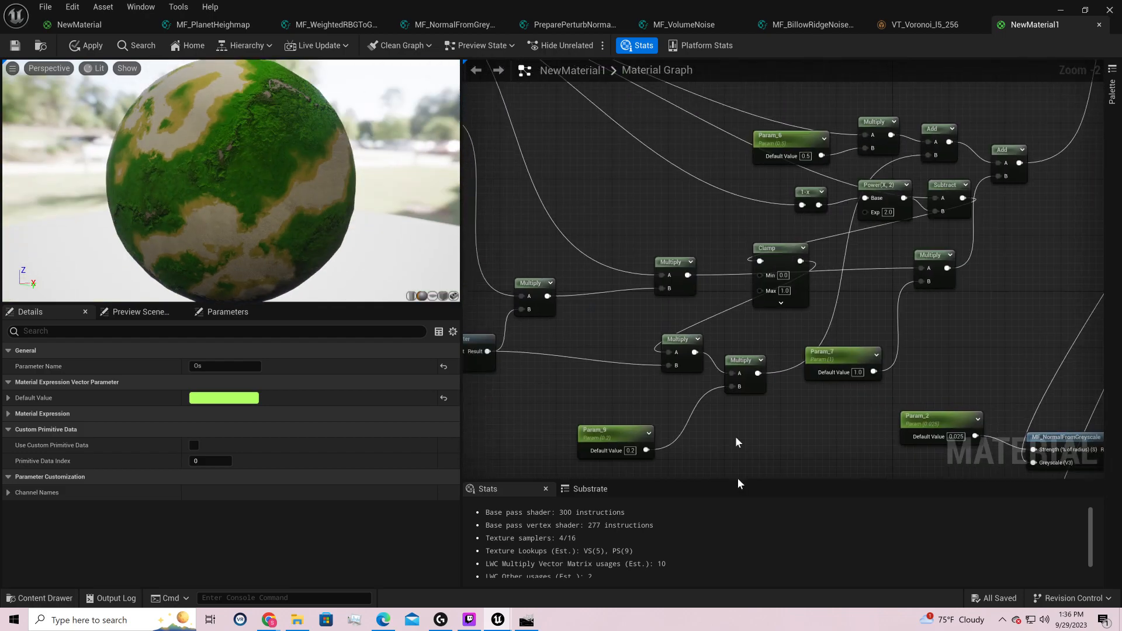
pyautogui.scroll(-4, 742, 348)
pyautogui.scroll(4, 744, 346)
pyautogui.rightClick(794, 294)
pyautogui.click(839, 311)
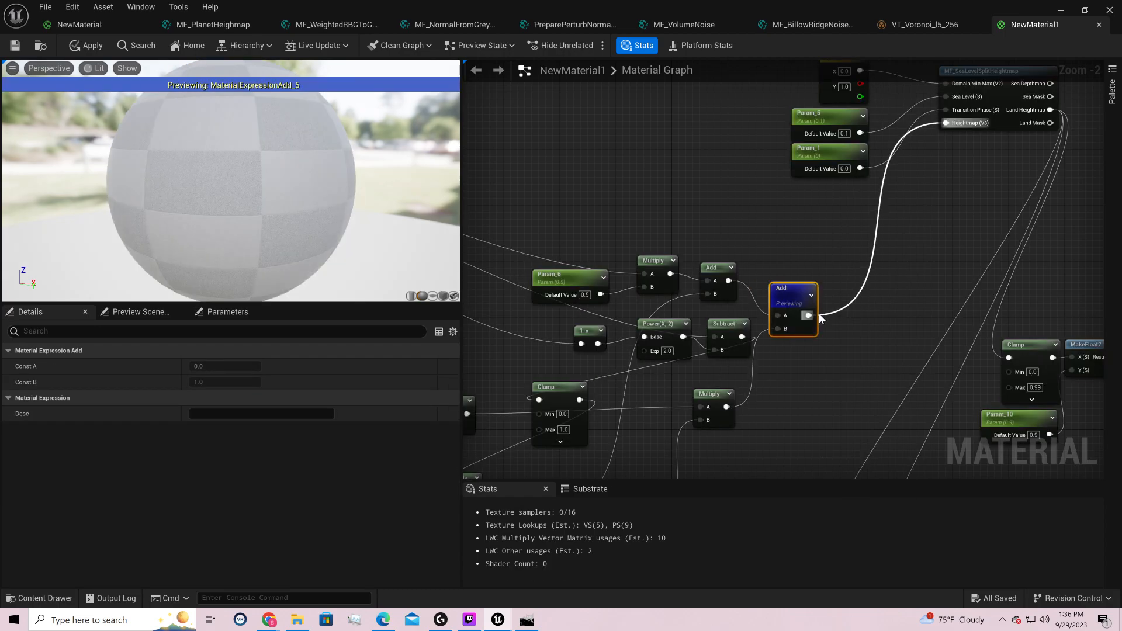
pyautogui.moveTo(809, 318); pyautogui.dragTo(718, 358, button='right')
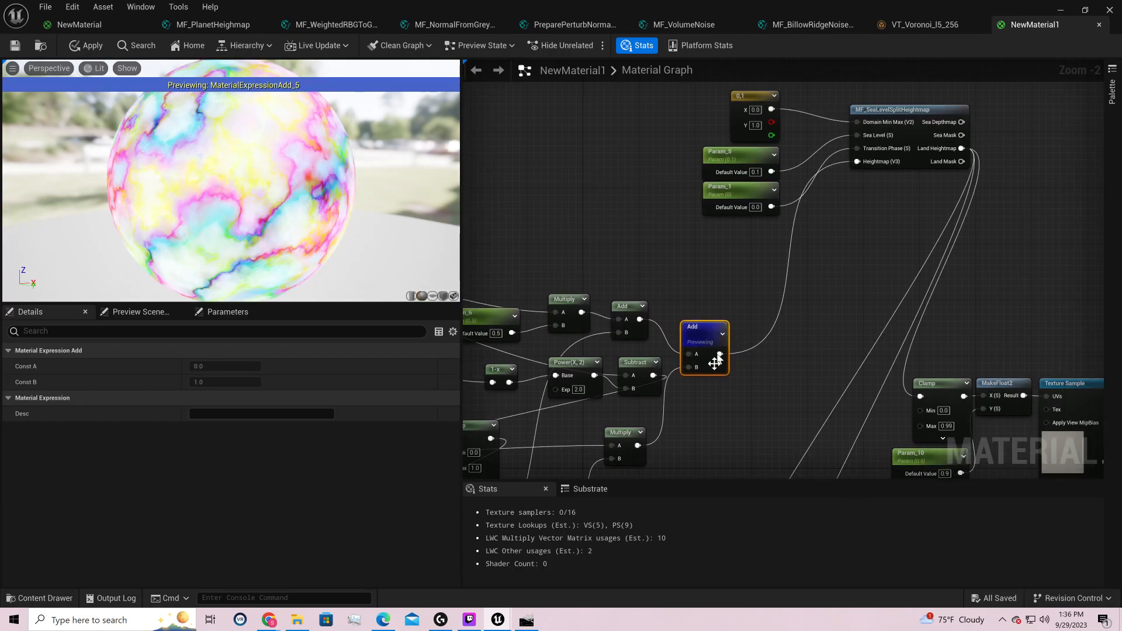
# - Insert a ComponentMask passing only R between the final Add node and MF_SeaLevelSplitHeightmap's Heightmap input, and stop previewing the Add node
pyautogui.moveTo(721, 348); pyautogui.dragTo(762, 349)
pyautogui.write('mask')
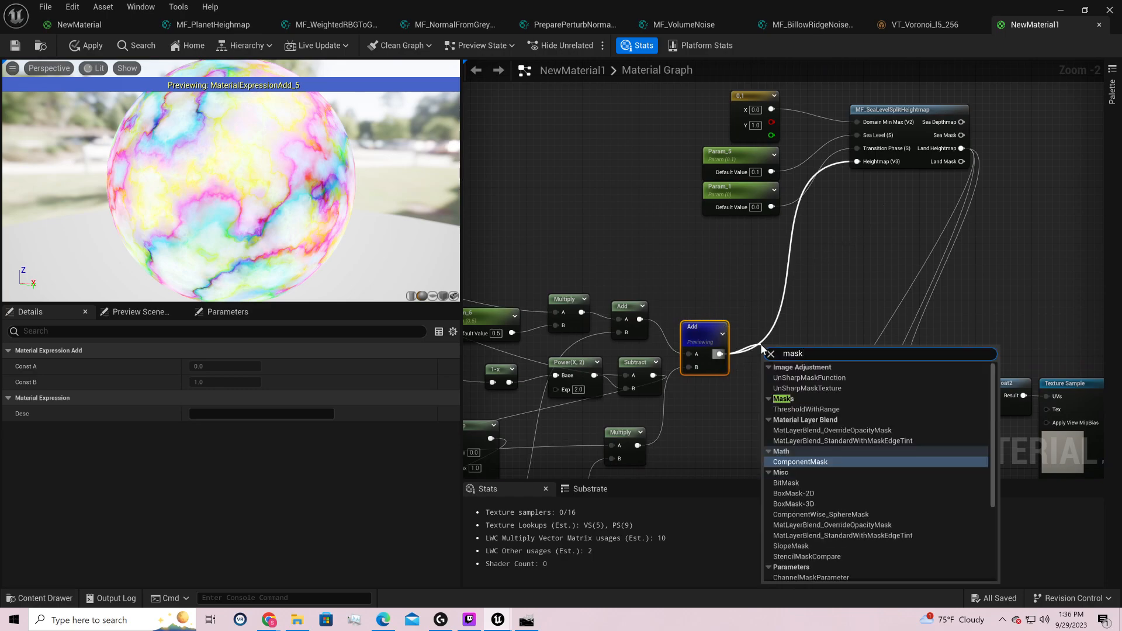
pyautogui.press('Return')
pyautogui.click(194, 382)
pyautogui.moveTo(800, 363); pyautogui.dragTo(862, 165)
pyautogui.moveTo(777, 350); pyautogui.dragTo(775, 335)
pyautogui.rightClick(713, 329)
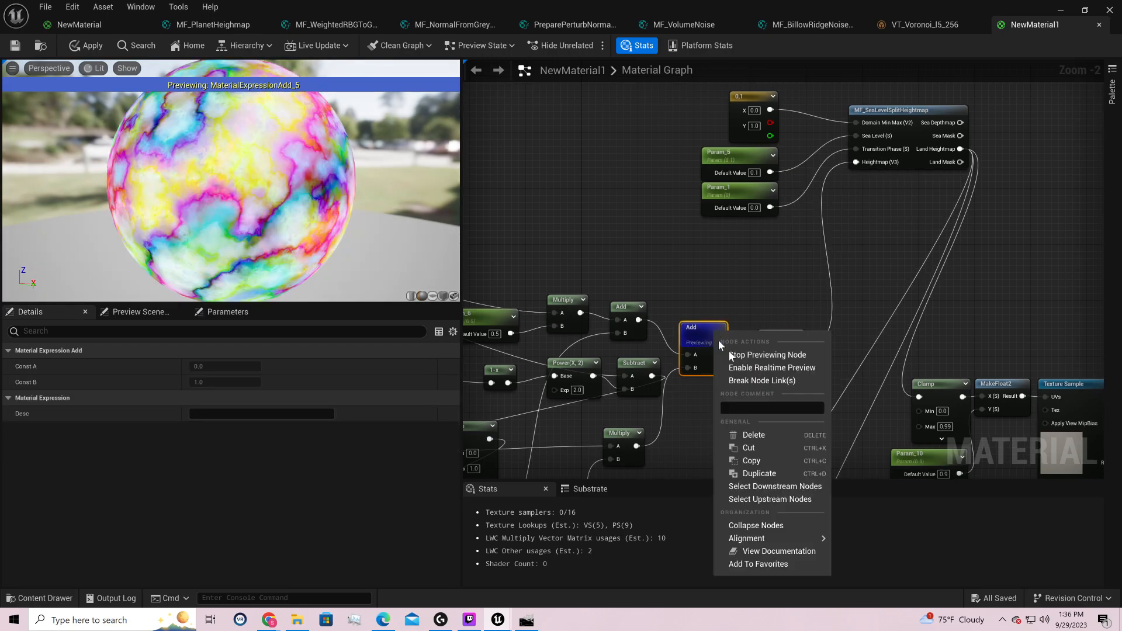
pyautogui.click(745, 358)
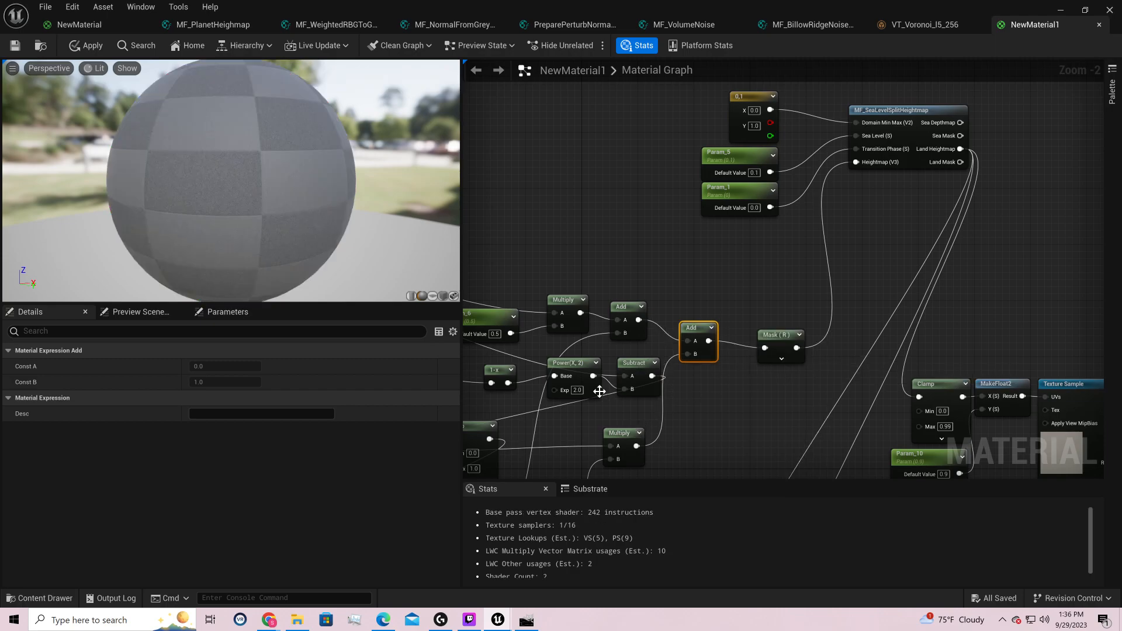
pyautogui.moveTo(378, 176); pyautogui.dragTo(269, 193)
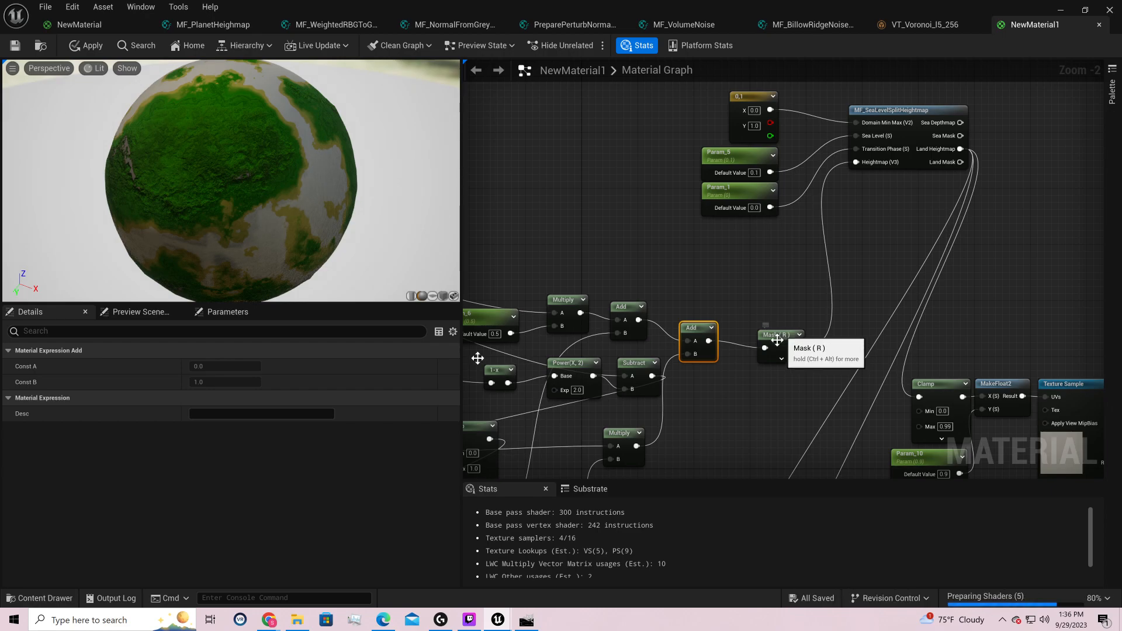
# - Try passing only G and only B through the new Mask node, checking the terrain each time, and return it to R
pyautogui.click(779, 345)
pyautogui.click(194, 382)
pyautogui.click(194, 367)
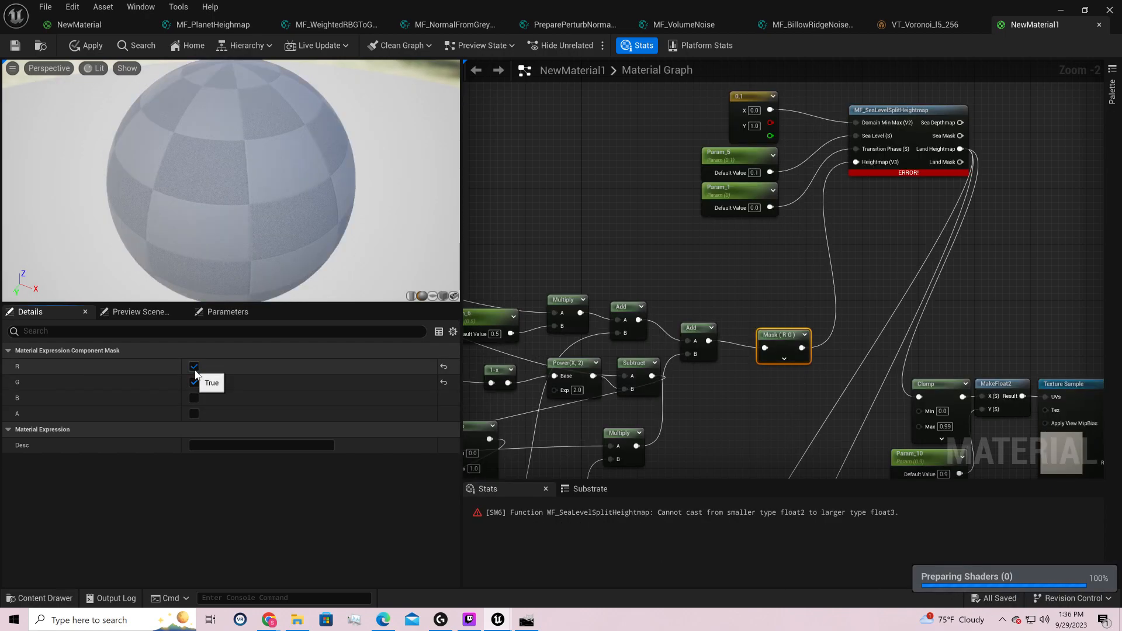
pyautogui.moveTo(261, 108); pyautogui.dragTo(261, 66)
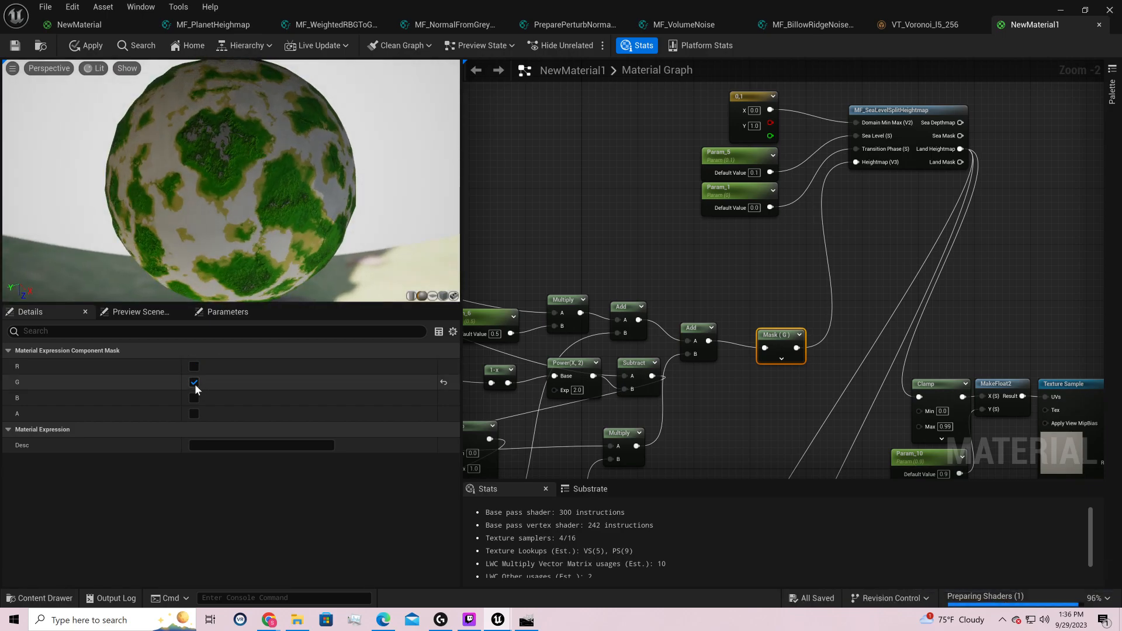
pyautogui.click(194, 382)
pyautogui.click(194, 398)
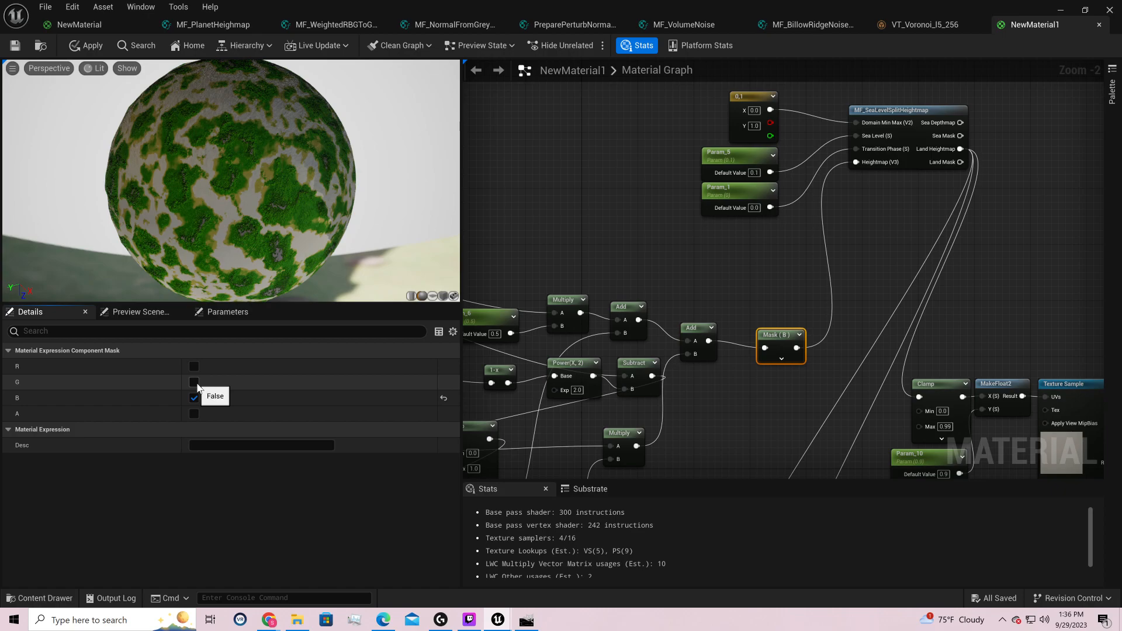
pyautogui.moveTo(255, 222); pyautogui.dragTo(246, 140)
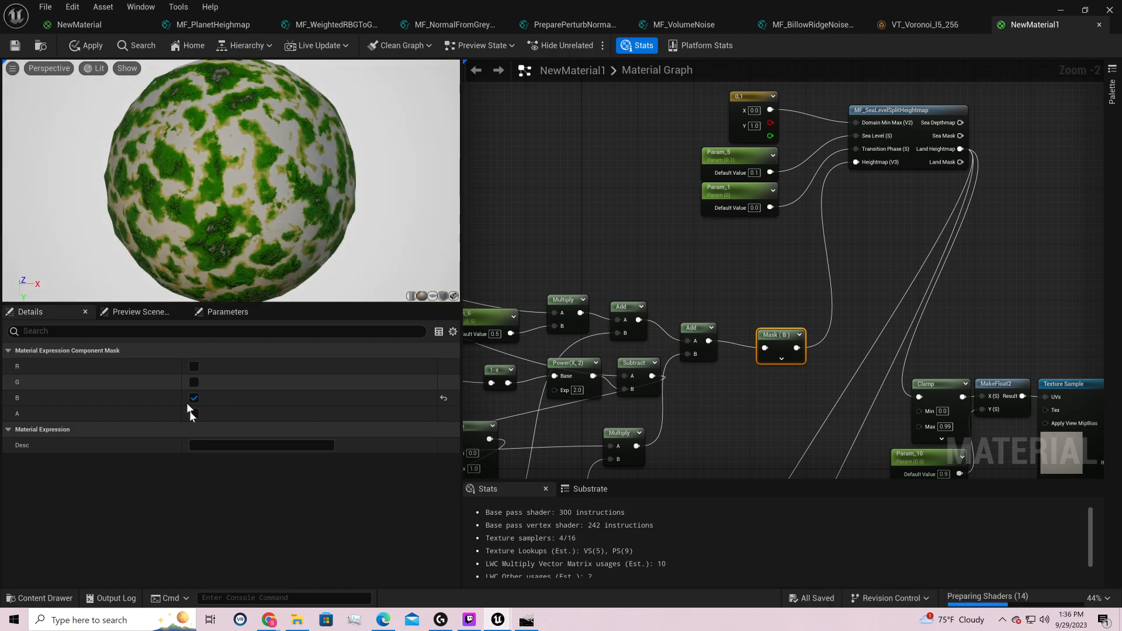
pyautogui.click(194, 398)
pyautogui.click(194, 366)
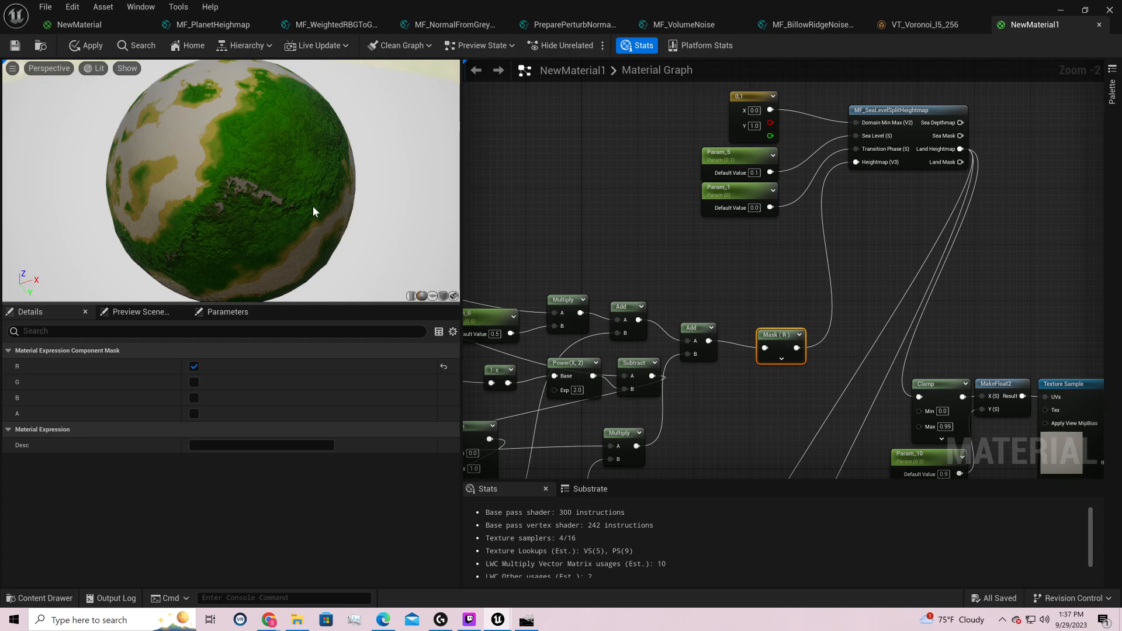
# - Delete the leftover Mask node attached to the first MF_BillowRidgeNoiseFilter's result
pyautogui.scroll(-3, 787, 221)
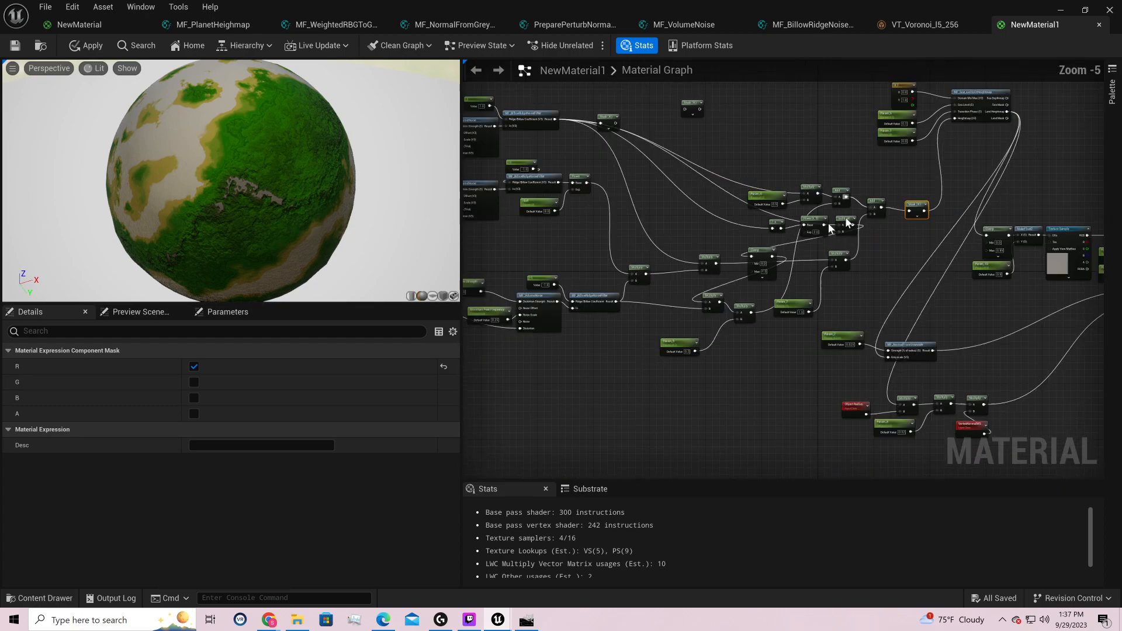
pyautogui.moveTo(652, 213); pyautogui.dragTo(753, 336, button='right')
pyautogui.moveTo(711, 237); pyautogui.dragTo(768, 154)
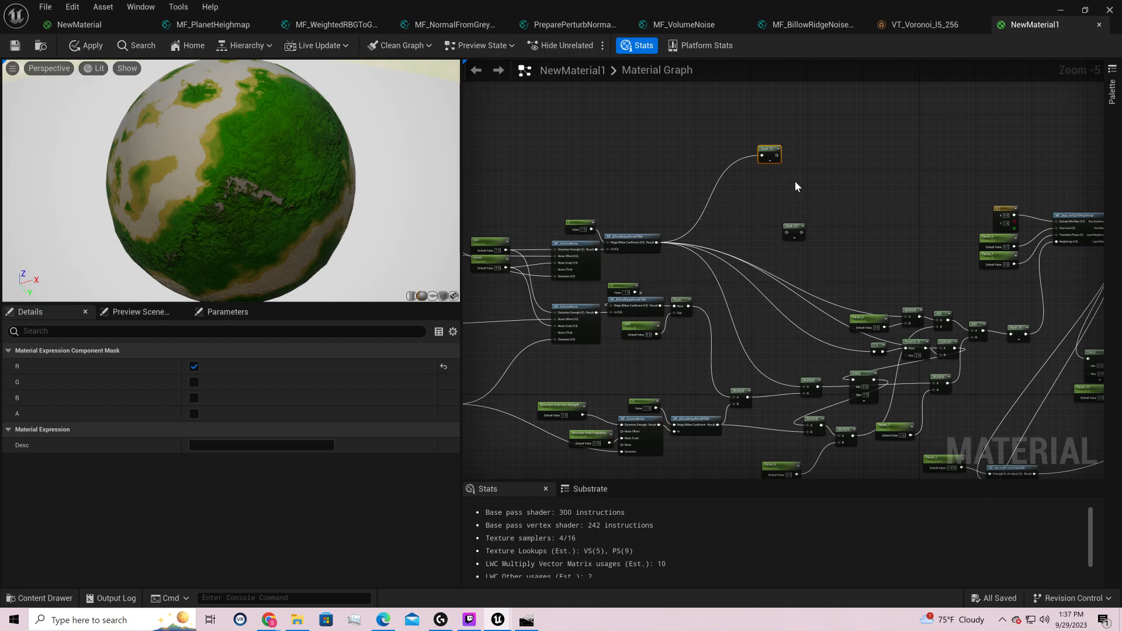
pyautogui.press('Delete')
# - Try rfoff default values of 16, 2, 3 and 4, and return it to 8
pyautogui.moveTo(670, 381); pyautogui.dragTo(780, 319, button='right')
pyautogui.scroll(2, 780, 319)
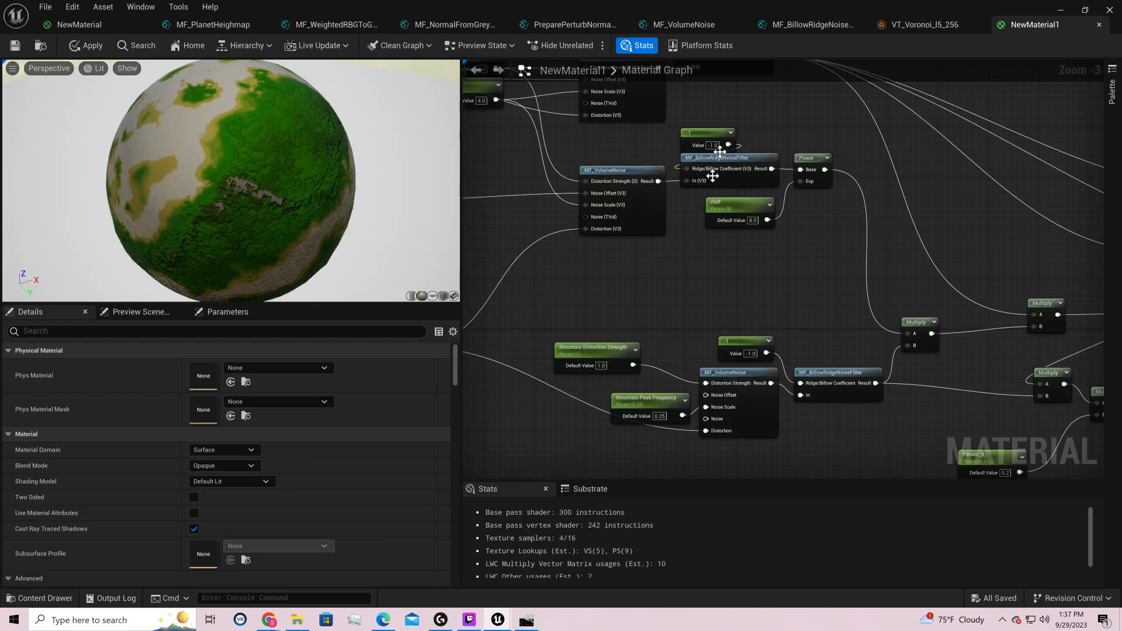
pyautogui.moveTo(666, 300); pyautogui.dragTo(773, 406, button='right')
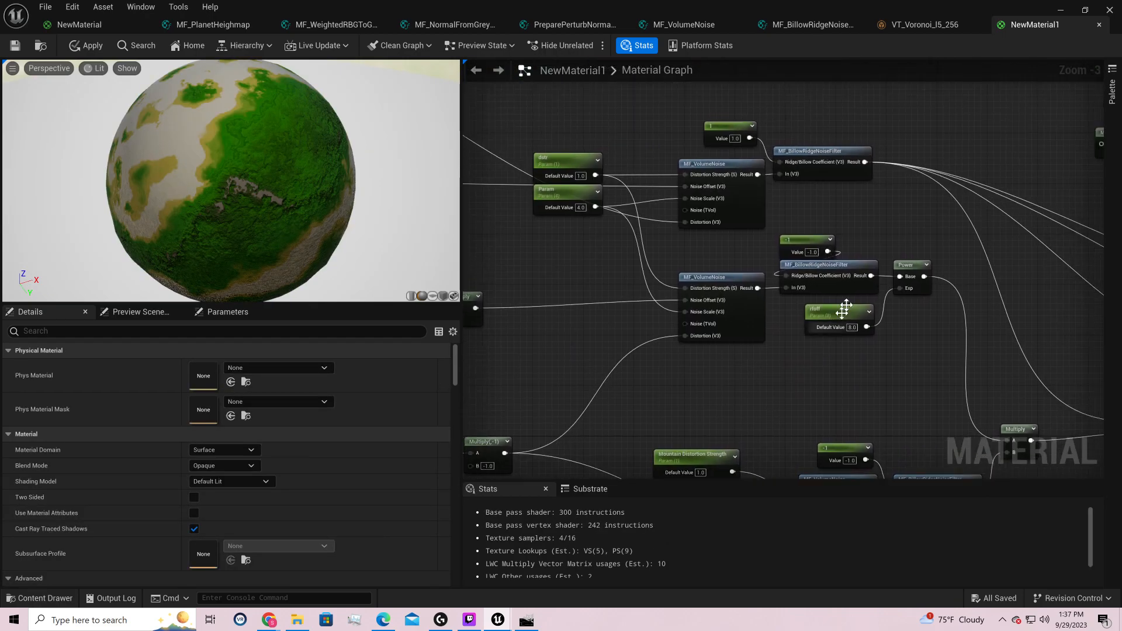
pyautogui.click(835, 330)
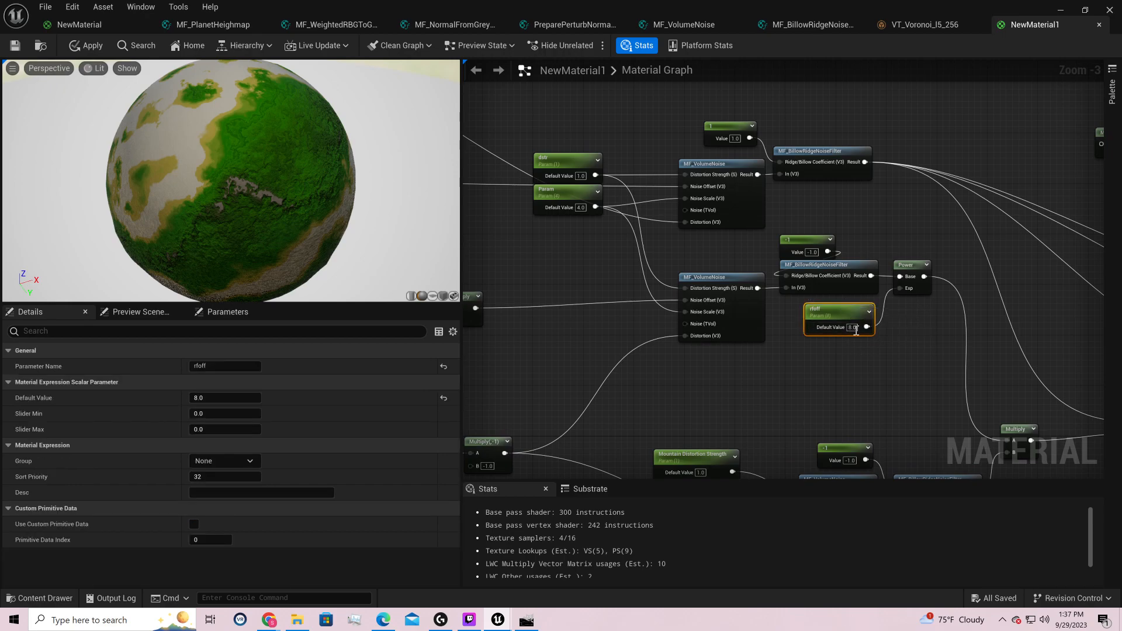
pyautogui.write('16')
pyautogui.press('Return')
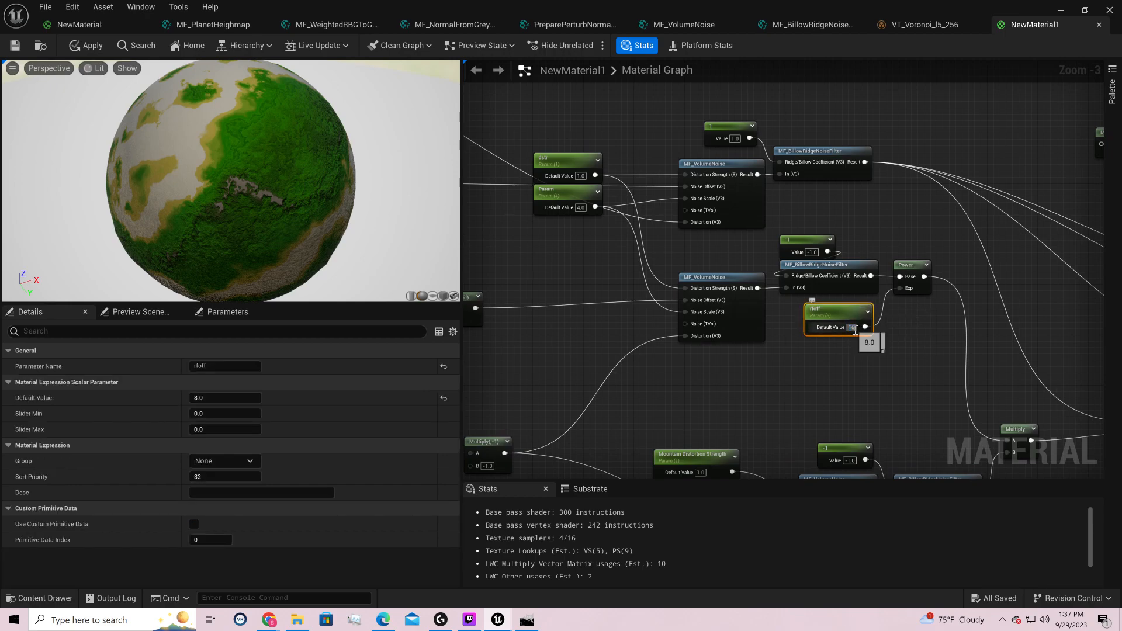
pyautogui.write('2')
pyautogui.press('Return')
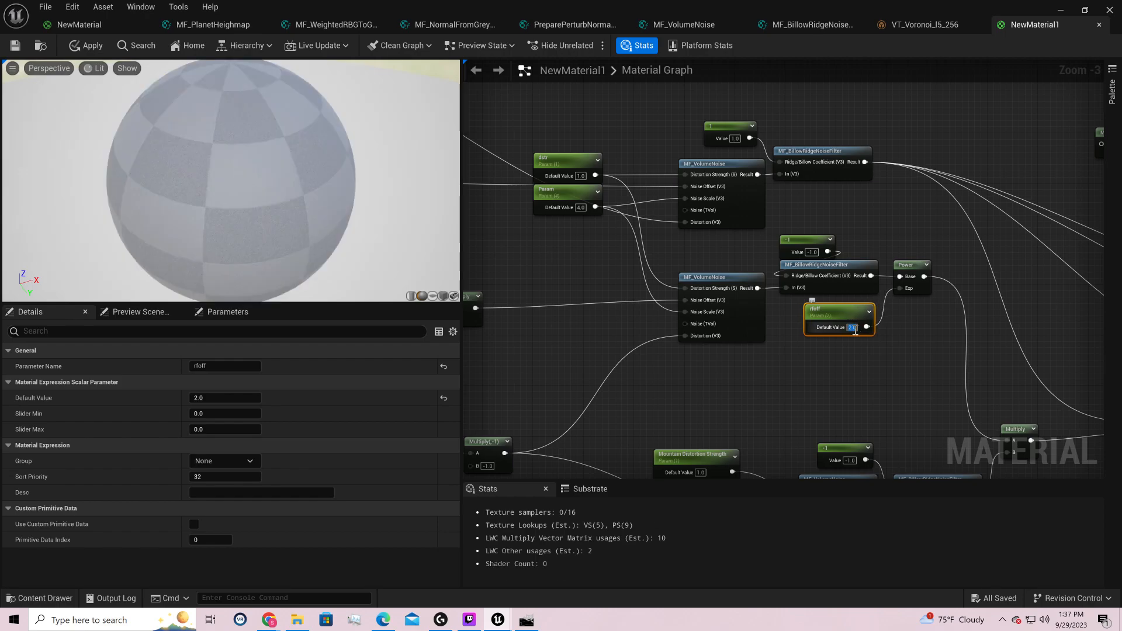
pyautogui.write('4')
pyautogui.press('Return')
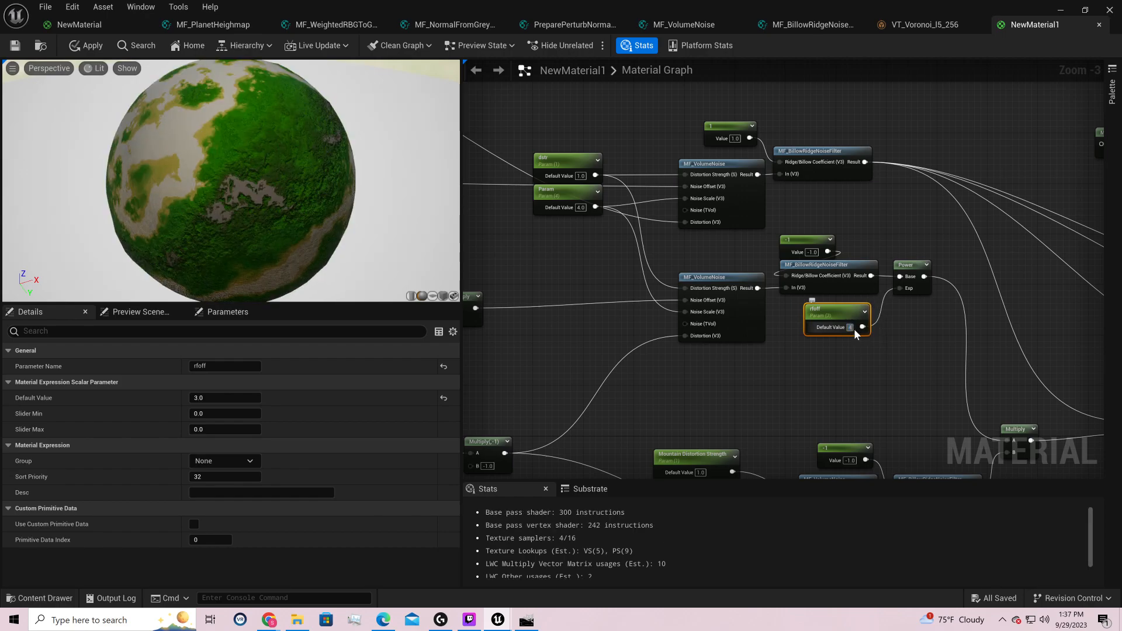
pyautogui.write('8')
pyautogui.press('Return')
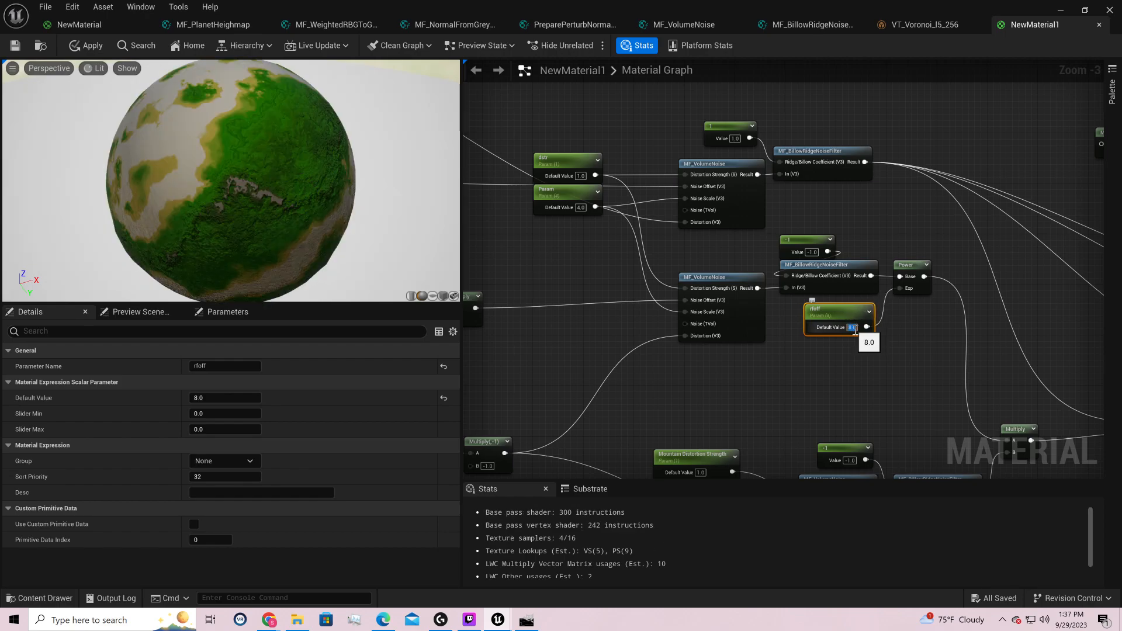
# - Connect rfoff's output to the Exp input of the Power node after the 1-x node and inspect the planet from other sides
pyautogui.click(823, 309)
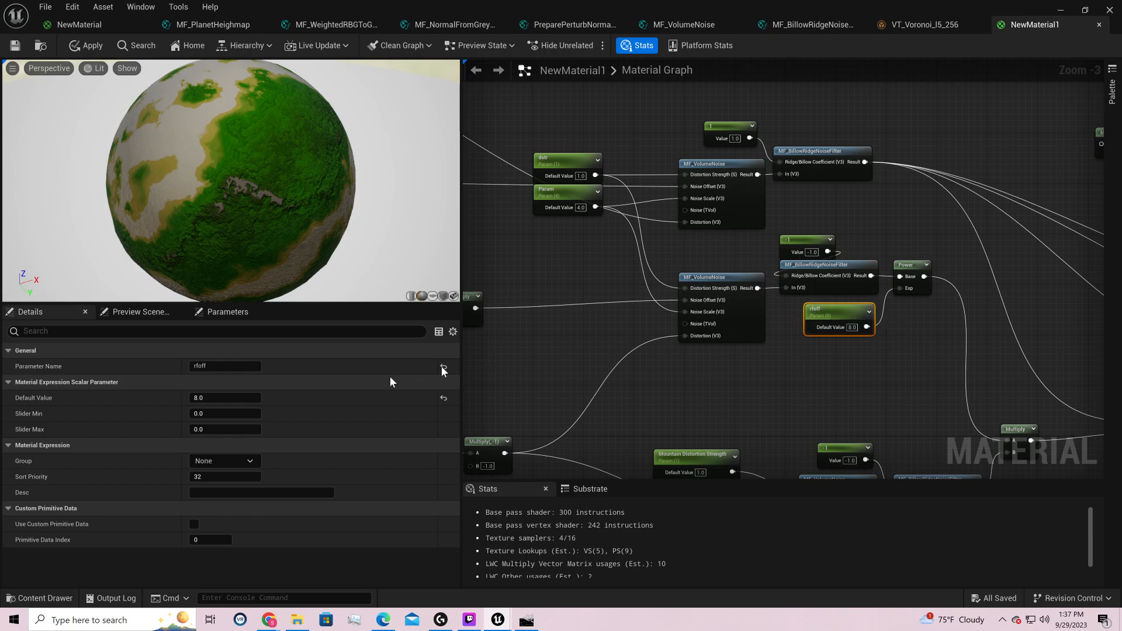
pyautogui.click(234, 366)
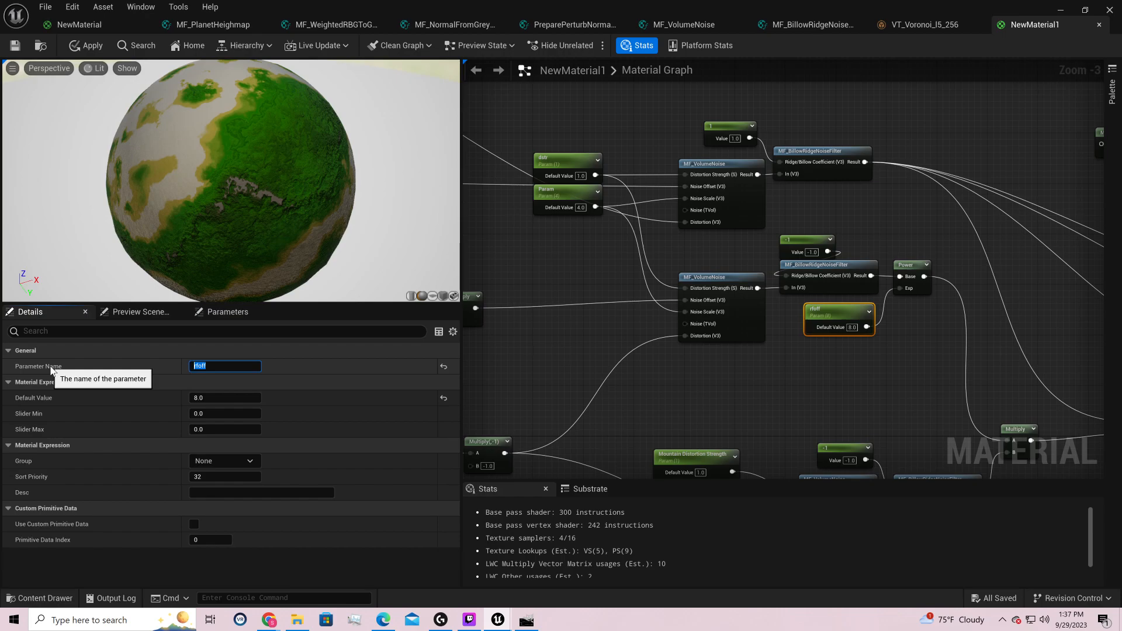
pyautogui.moveTo(895, 345); pyautogui.dragTo(643, 312, button='right')
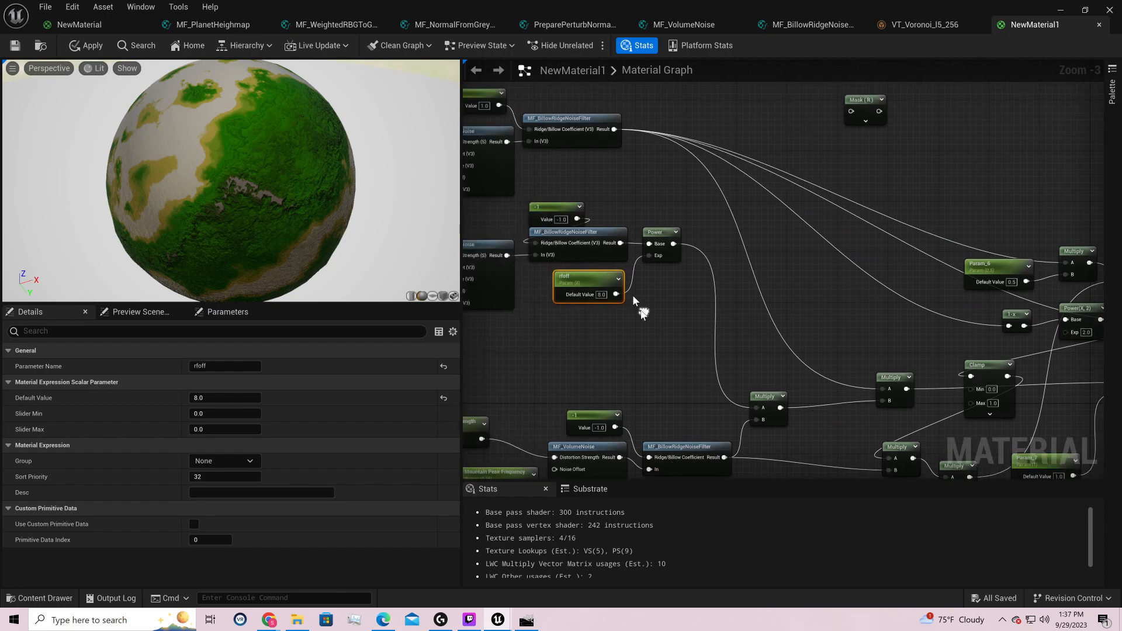
pyautogui.moveTo(613, 293); pyautogui.dragTo(899, 332)
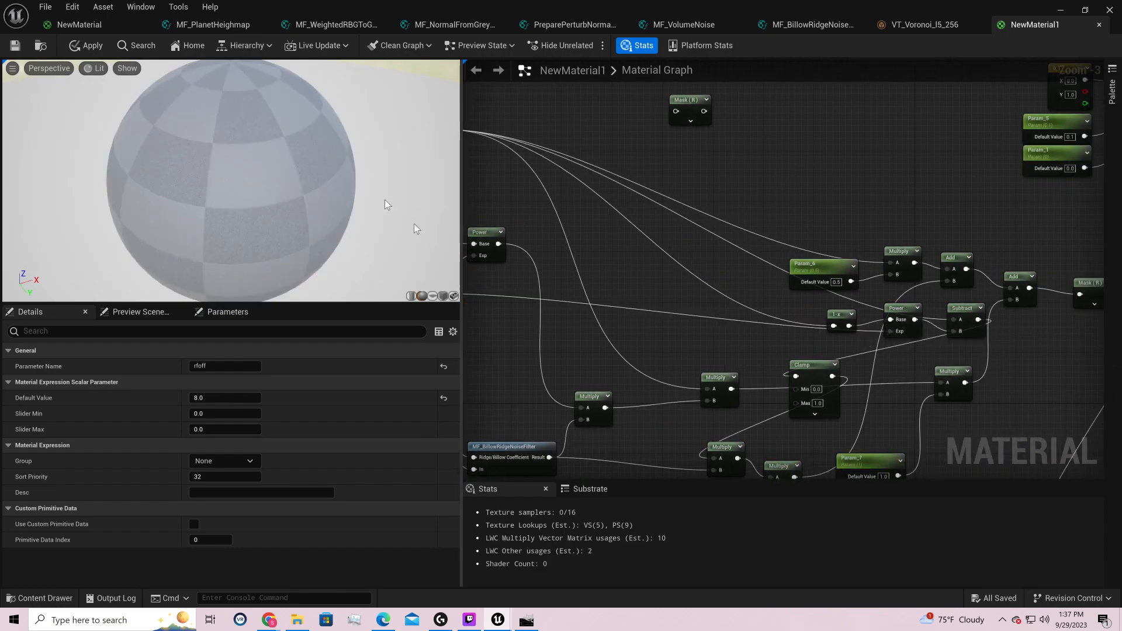
pyautogui.moveTo(340, 179); pyautogui.dragTo(20, 90)
pyautogui.moveTo(228, 175); pyautogui.dragTo(100, 173)
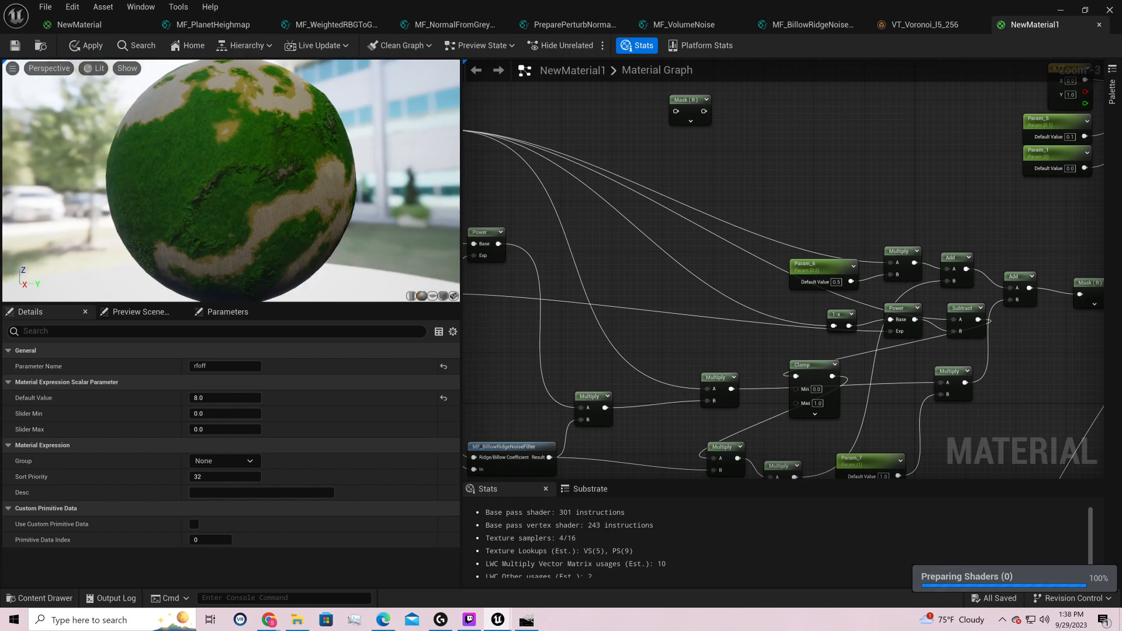
# - Try a Param_9 default value of 1 and set it to 0.5
pyautogui.moveTo(1059, 405); pyautogui.dragTo(1053, 251, button='right')
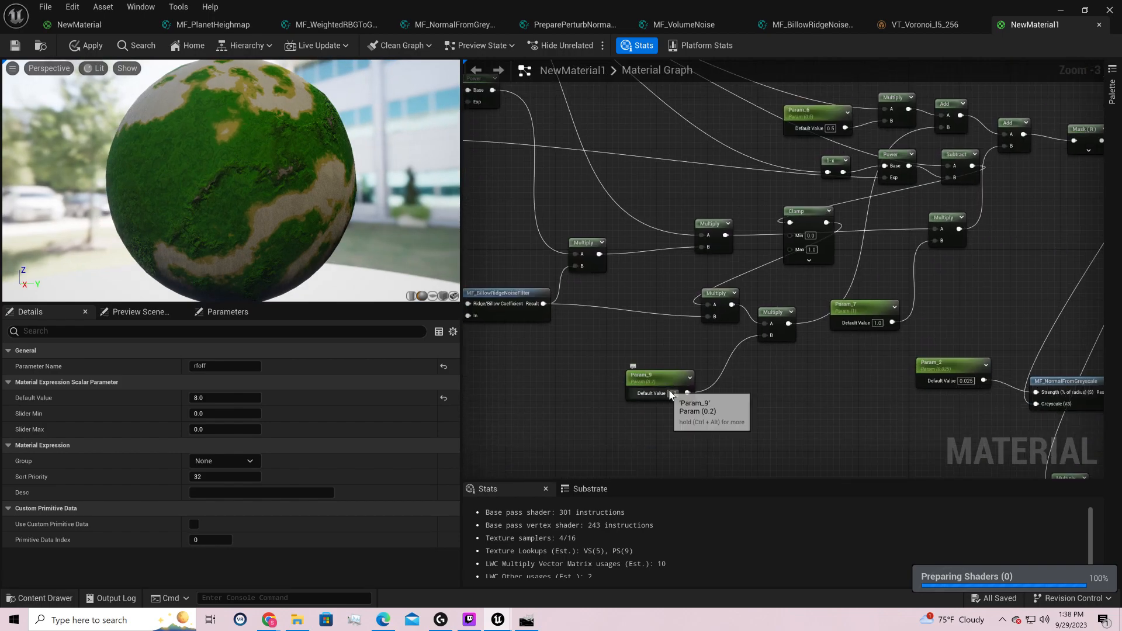
pyautogui.click(677, 397)
pyautogui.write('1')
pyautogui.press('Return')
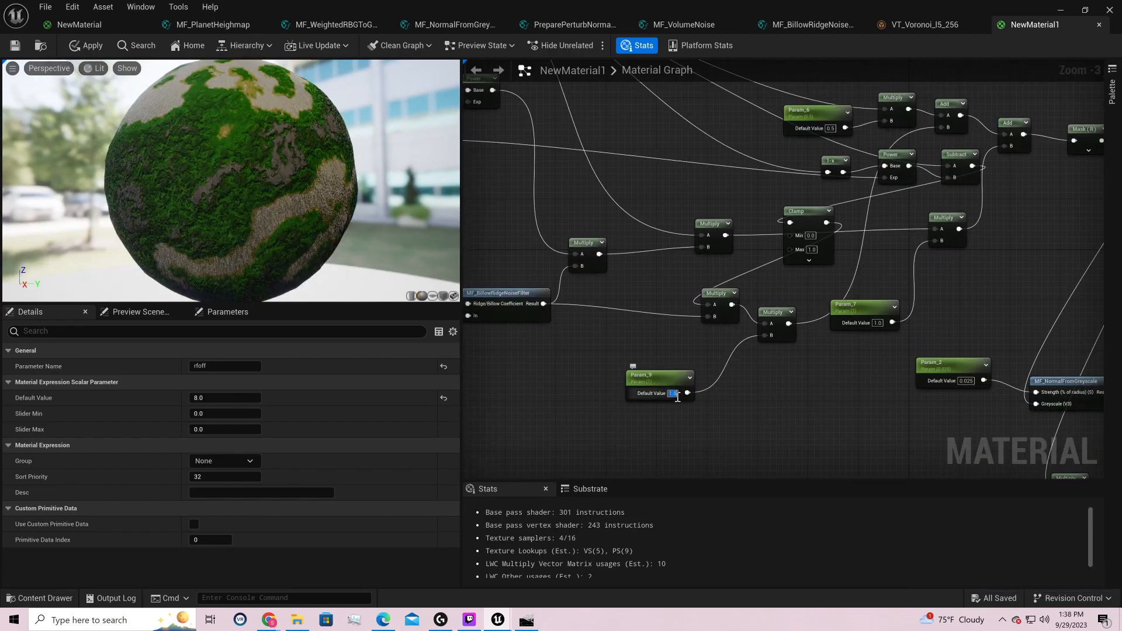
pyautogui.write('0.5')
pyautogui.press('Return')
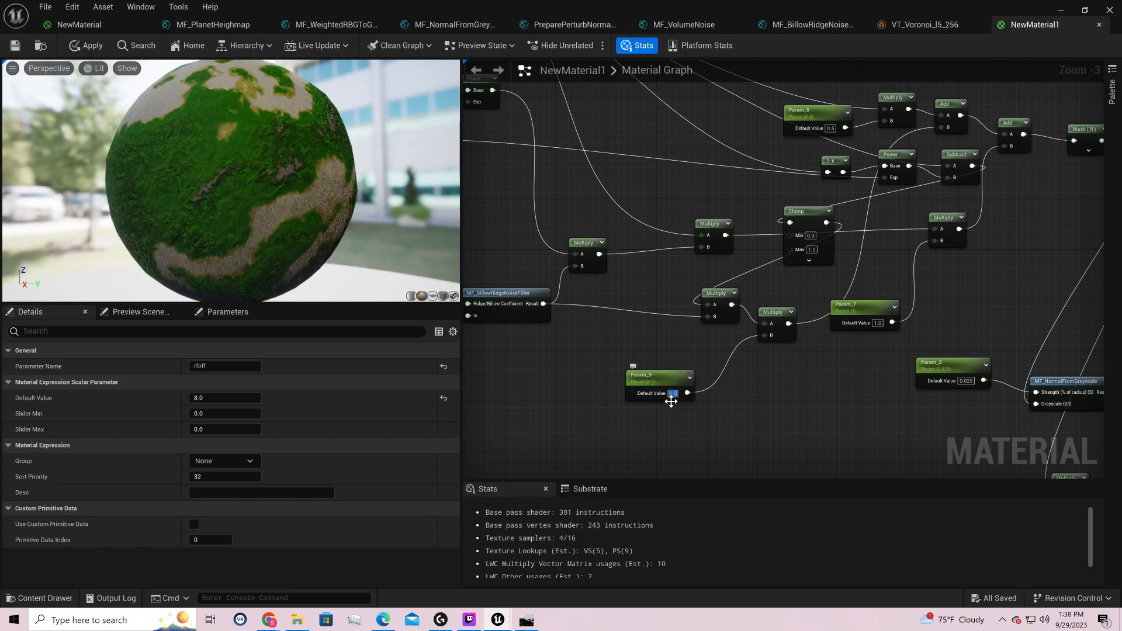
# - Insert a Divide node with A at 1 and rfoff feeding B, and connect it to the Exp input of the Power node after 1-x
pyautogui.moveTo(642, 339); pyautogui.dragTo(779, 432, button='right')
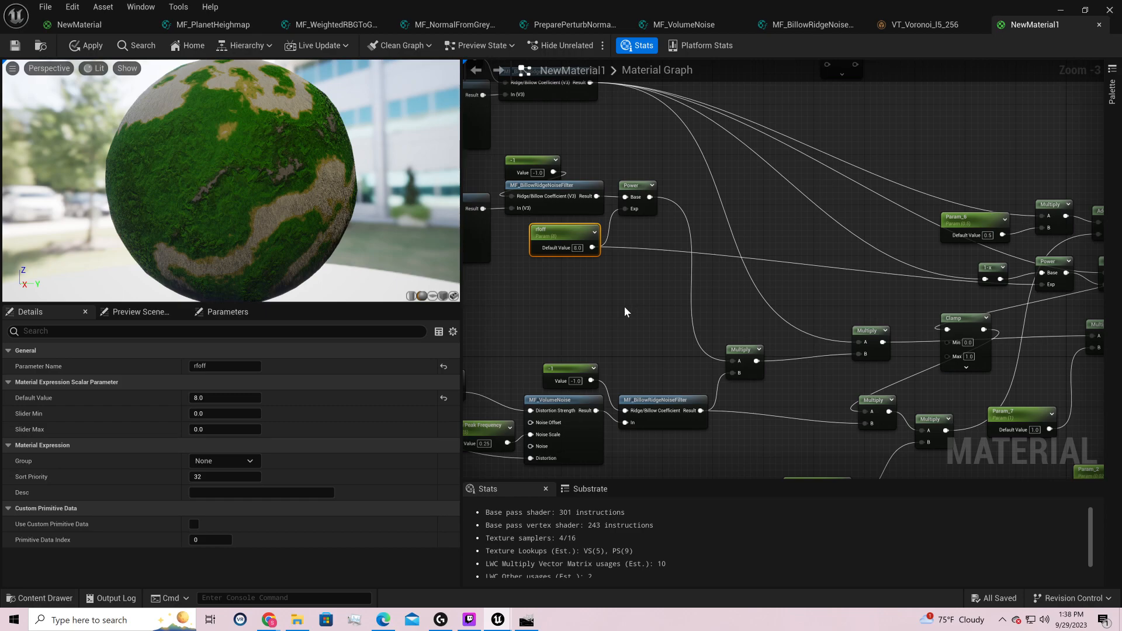
pyautogui.moveTo(592, 248); pyautogui.dragTo(754, 255)
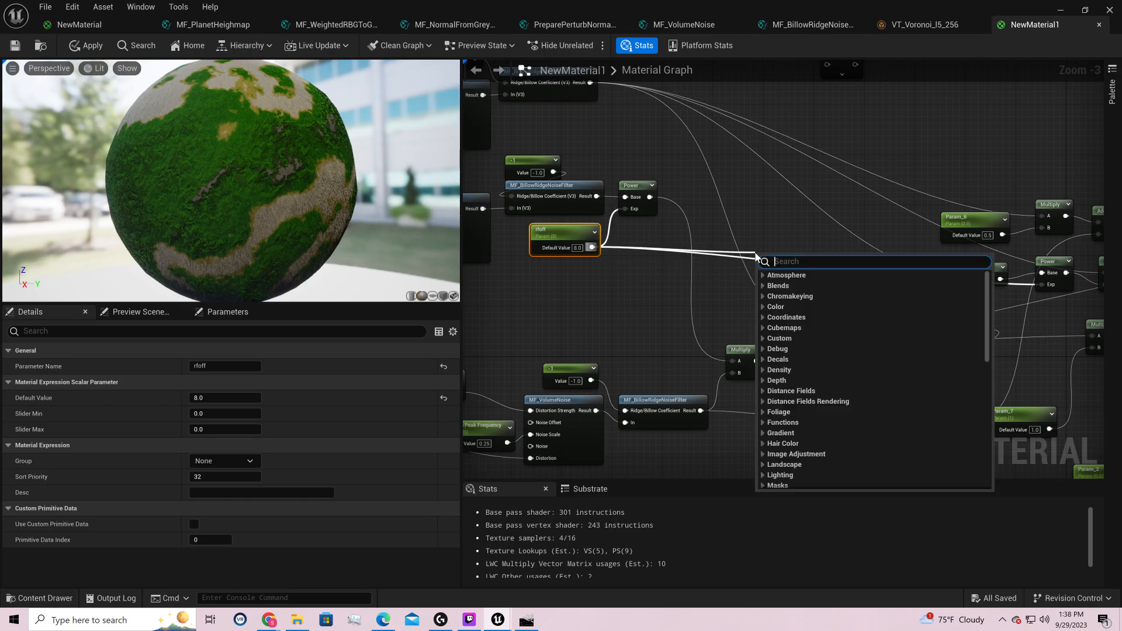
pyautogui.write('1')
pyautogui.press('Return')
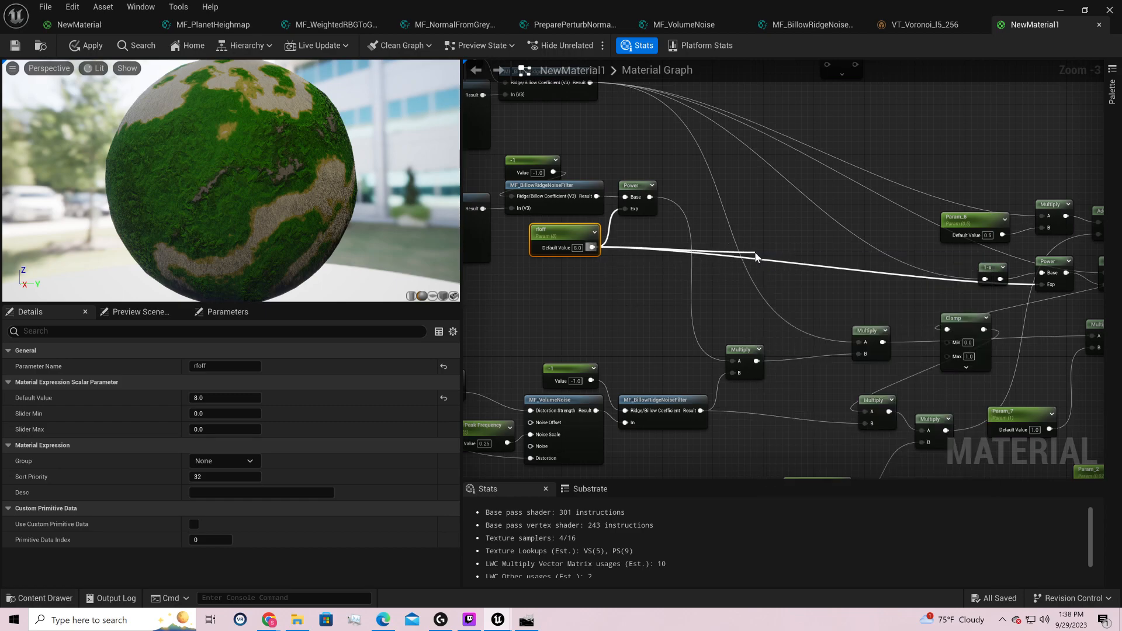
pyautogui.moveTo(593, 248); pyautogui.dragTo(793, 249)
pyautogui.press('Escape')
pyautogui.click(793, 249)
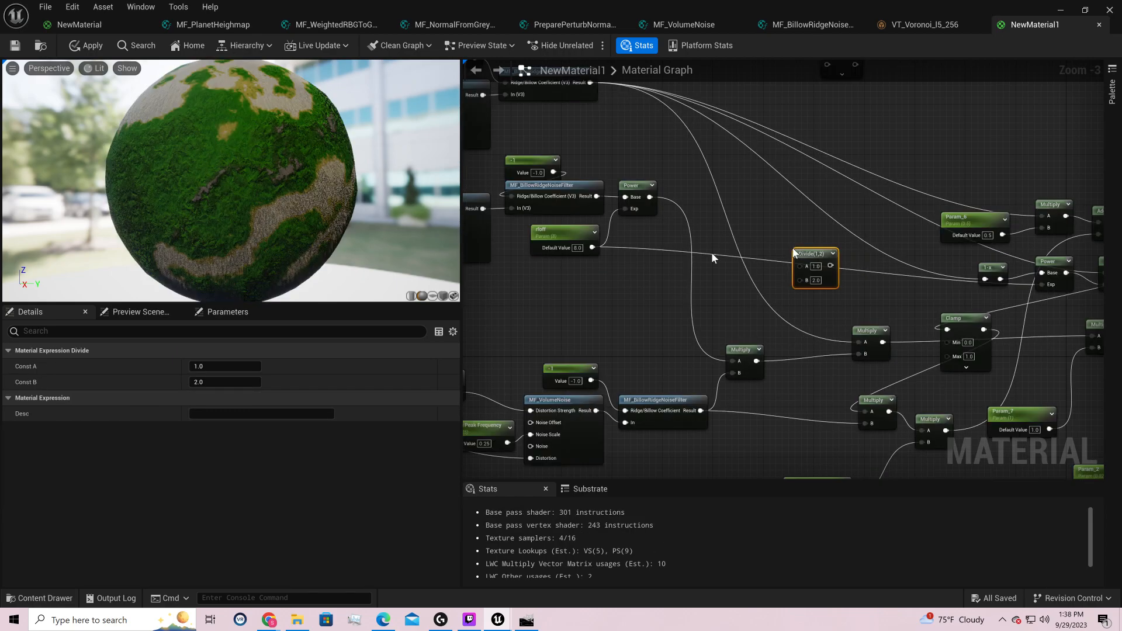
pyautogui.moveTo(591, 249); pyautogui.dragTo(1031, 286)
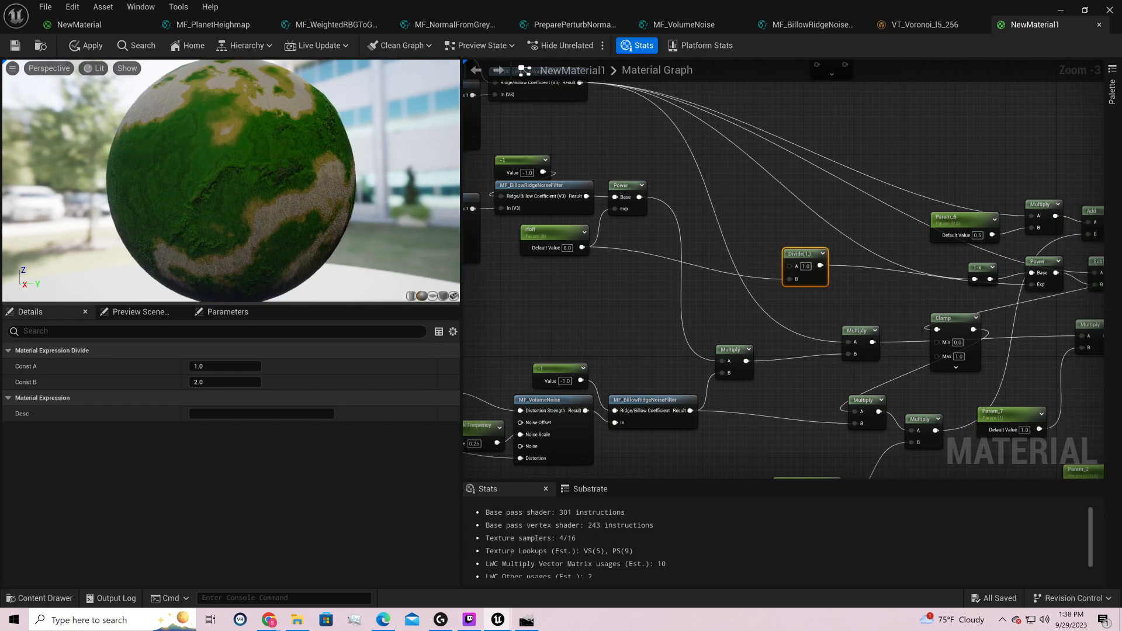
# - Set Param_9's default value to 1 and inspect the planet from another side
pyautogui.moveTo(913, 400); pyautogui.dragTo(860, 283, button='right')
pyautogui.click(766, 383)
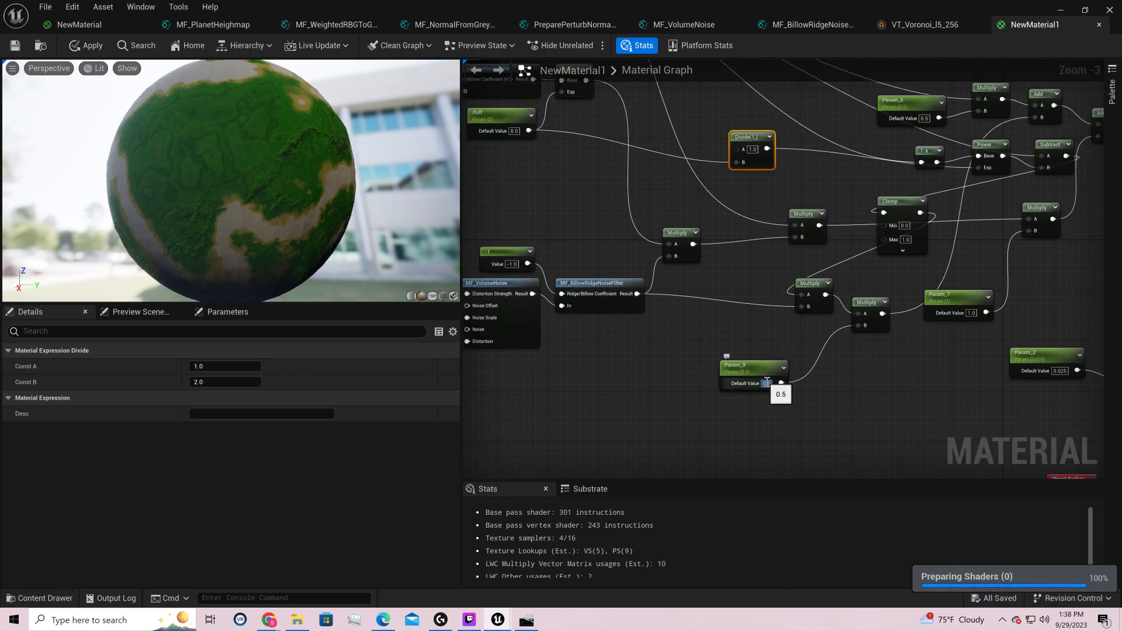
pyautogui.write('1')
pyautogui.press('Return')
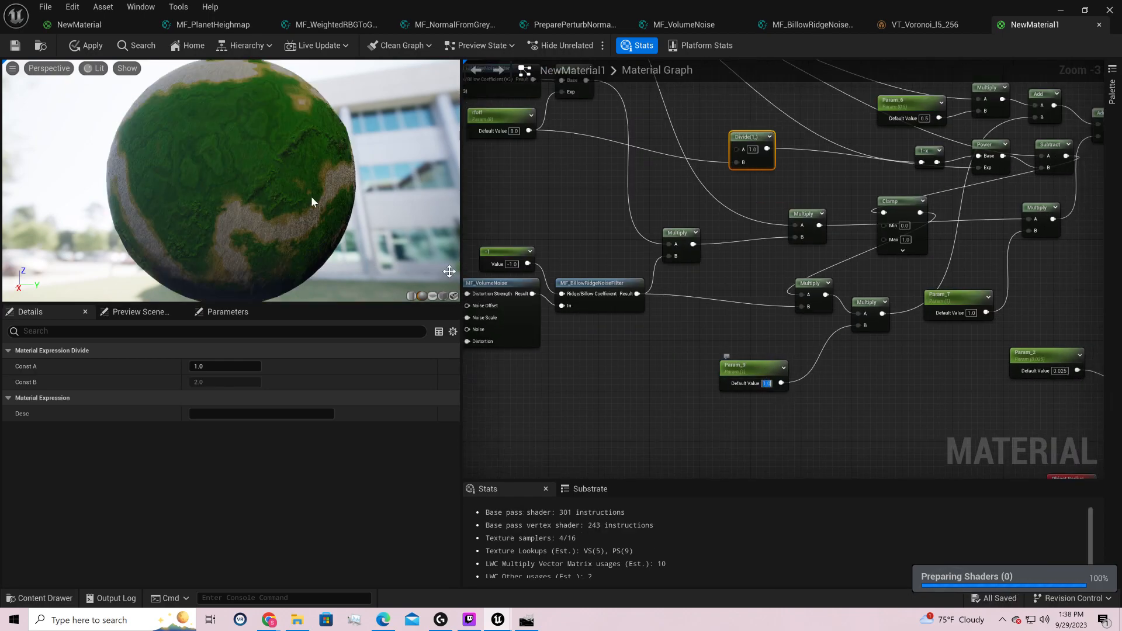
pyautogui.moveTo(246, 186); pyautogui.dragTo(426, 199)
# - Preview the Power node after 1-x, preview the Subtract node beside it, and stop previewing
pyautogui.rightClick(750, 138)
pyautogui.moveTo(865, 119); pyautogui.dragTo(720, 217, button='right')
pyautogui.click(775, 243)
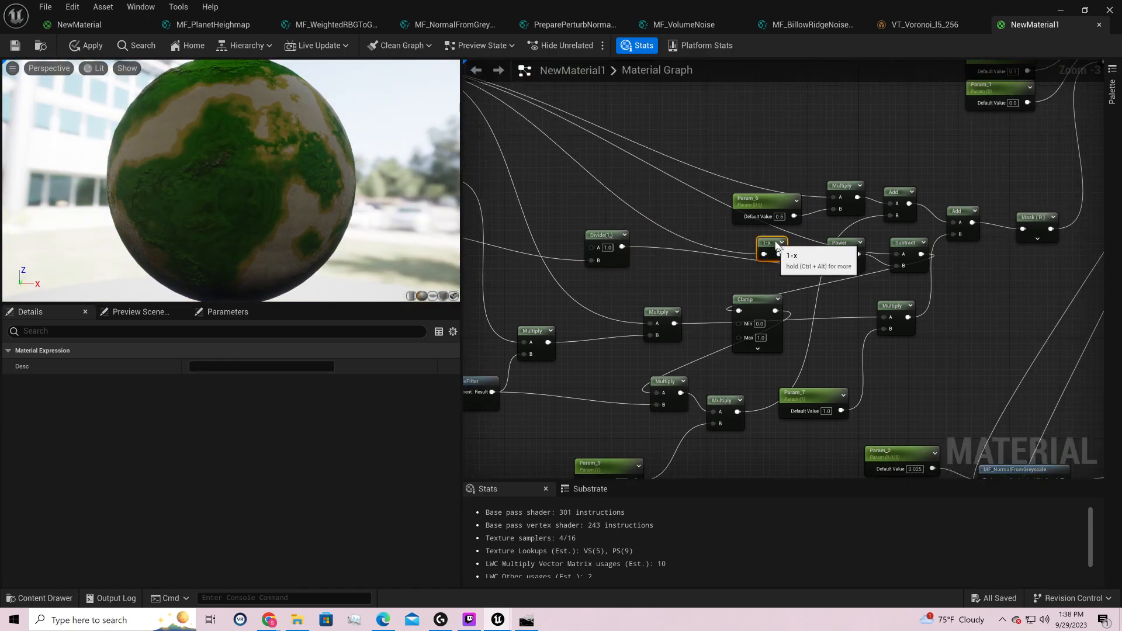
pyautogui.rightClick(836, 241)
pyautogui.click(879, 264)
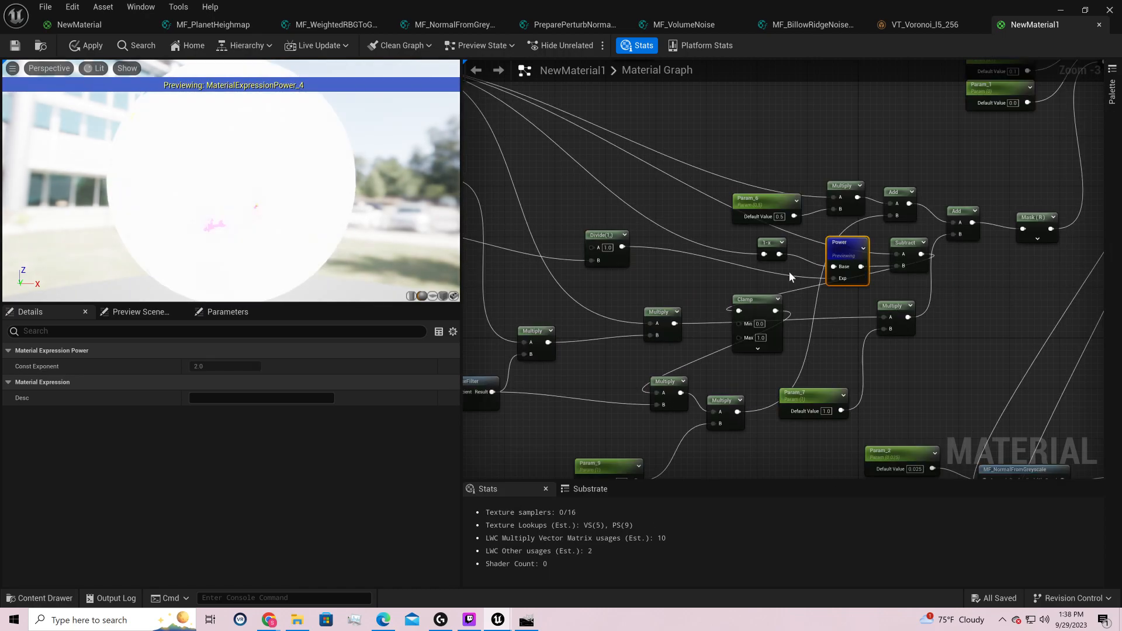
pyautogui.rightClick(902, 247)
pyautogui.click(923, 270)
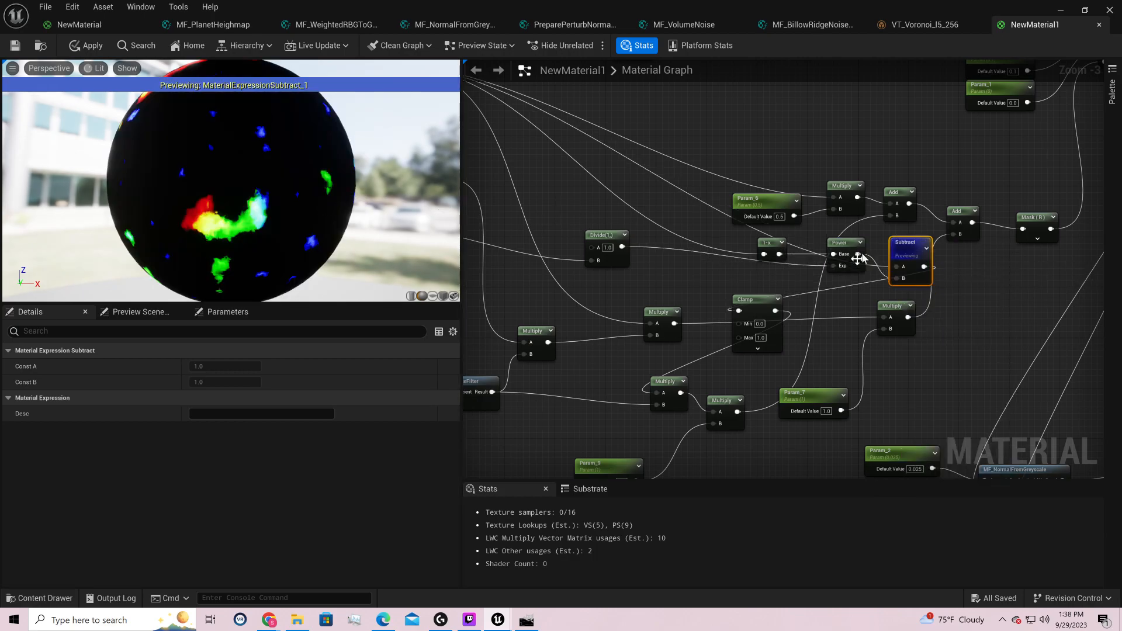
pyautogui.rightClick(909, 257)
pyautogui.click(938, 268)
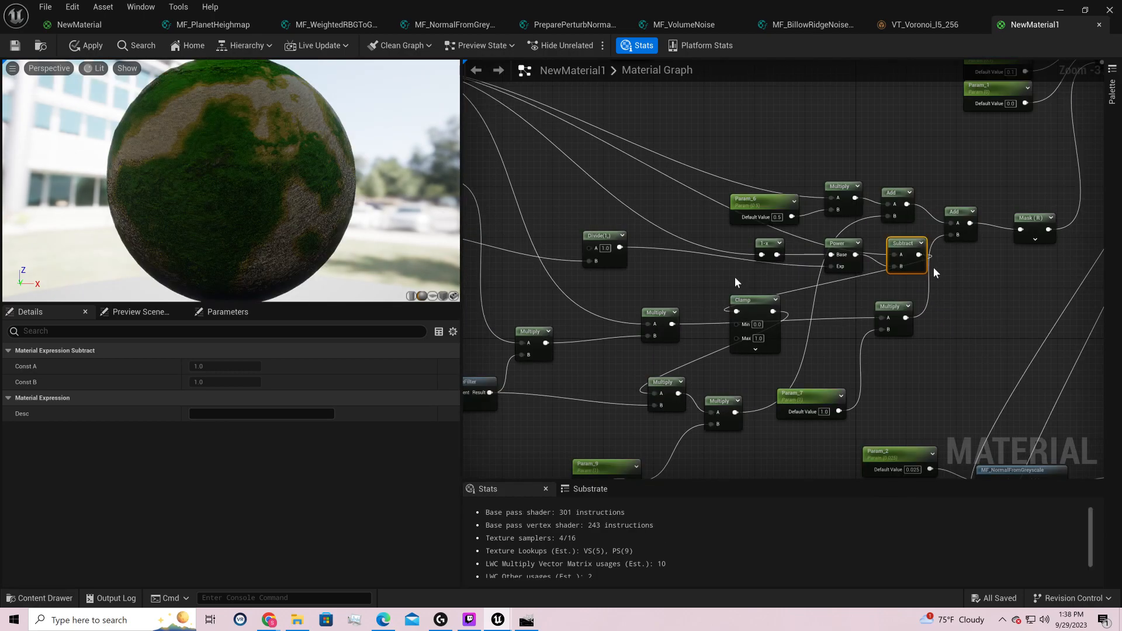
# - Try an rfoff default value of 4, inspect the terrain up close, and return the value to 8
pyautogui.scroll(5, 316, 200)
pyautogui.moveTo(316, 201); pyautogui.dragTo(374, 140)
pyautogui.moveTo(622, 242); pyautogui.dragTo(1062, 350, button='right')
pyautogui.moveTo(327, 185); pyautogui.dragTo(328, 190)
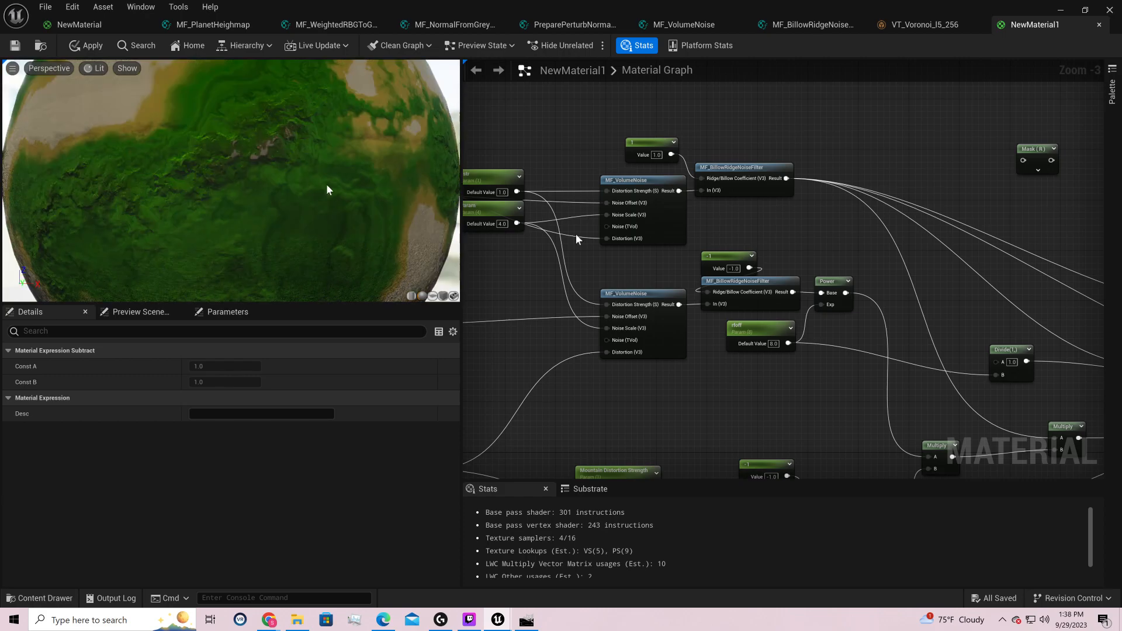
pyautogui.click(773, 344)
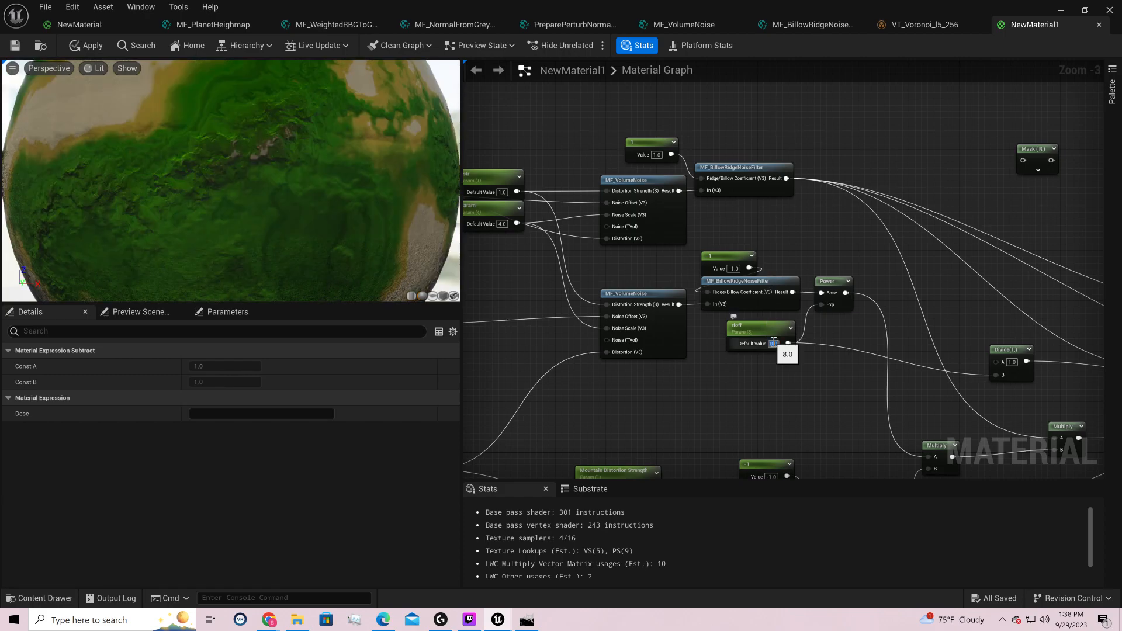
pyautogui.write('4')
pyautogui.press('Return')
pyautogui.moveTo(308, 243); pyautogui.dragTo(359, 260)
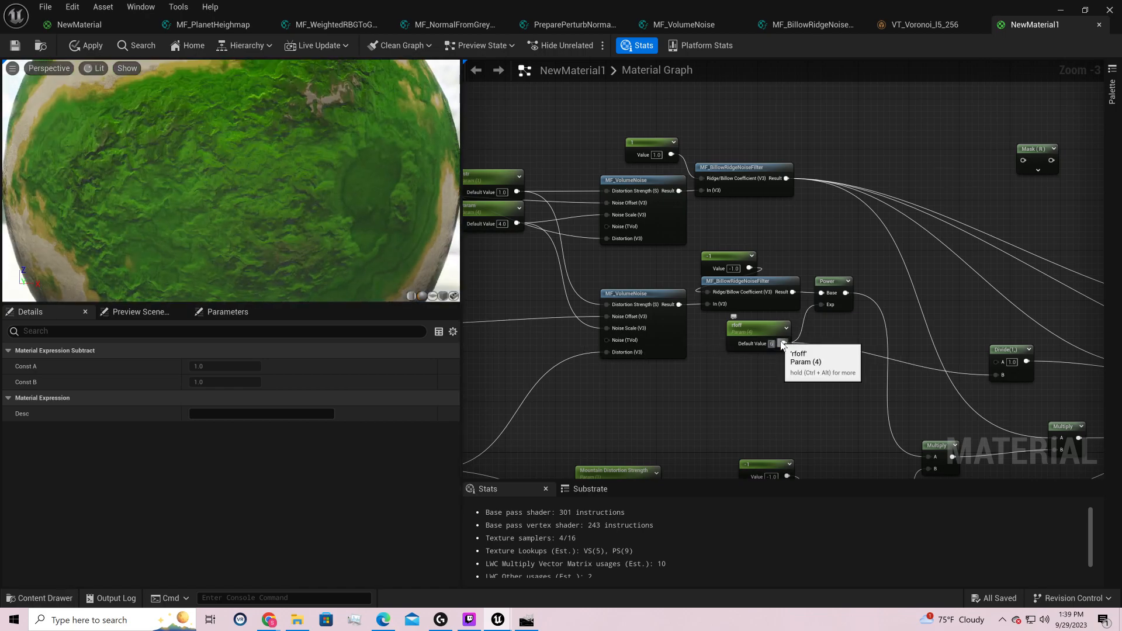
pyautogui.press('Return')
pyautogui.write('8')
pyautogui.press('Return')
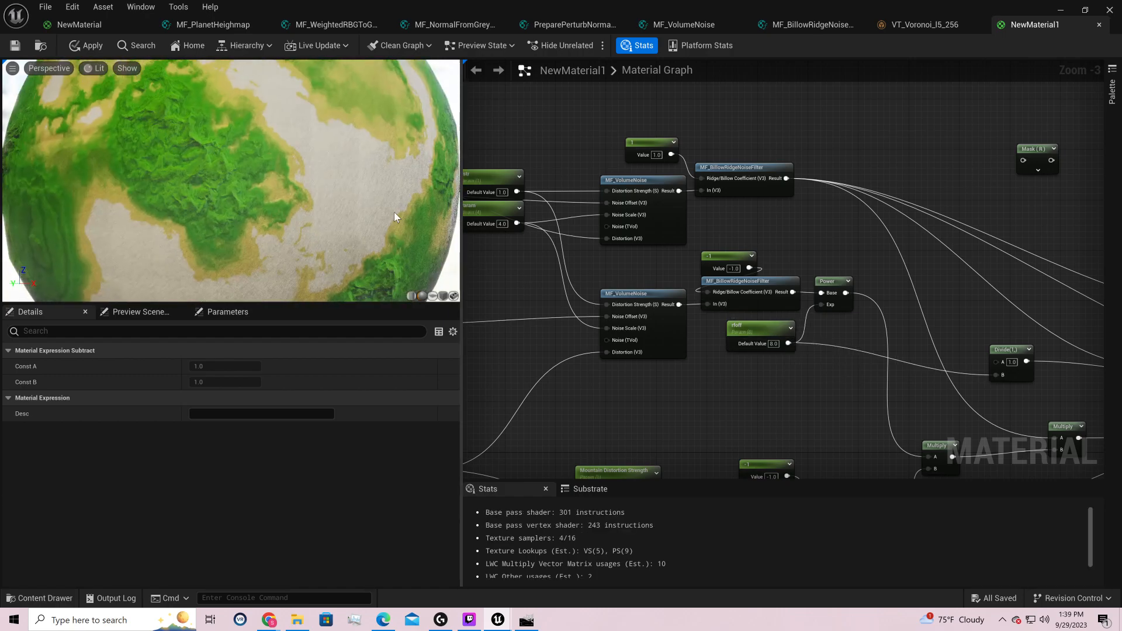
pyautogui.moveTo(233, 181); pyautogui.dragTo(105, 234)
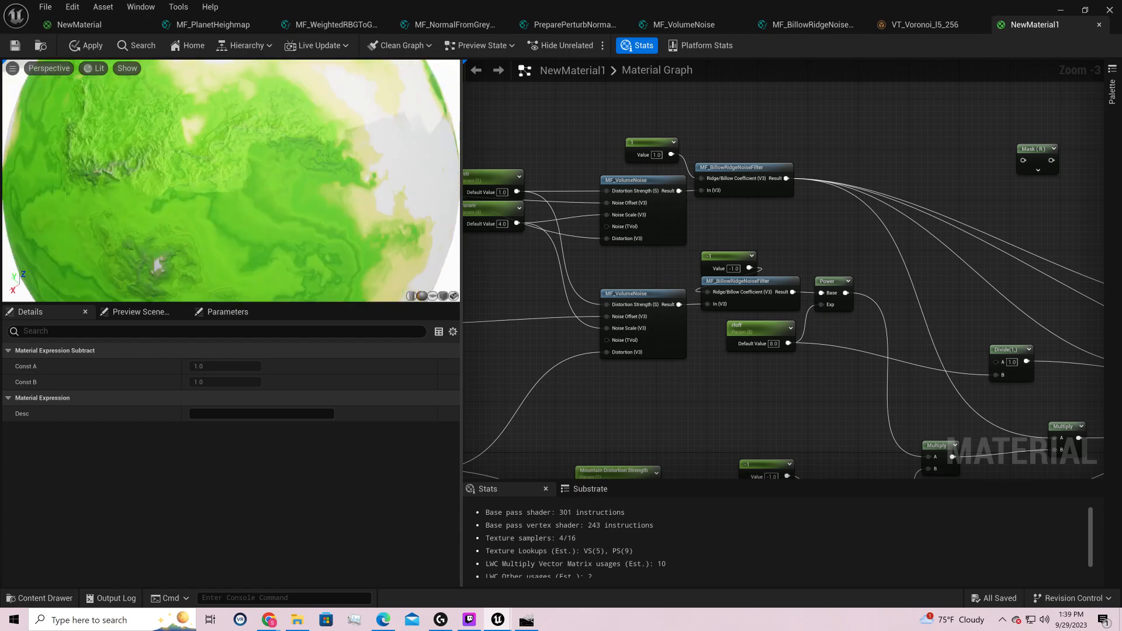
# - Try a Param_6 default value of 1 and inspect the terrain on the planet
pyautogui.moveTo(927, 246); pyautogui.dragTo(504, 130, button='right')
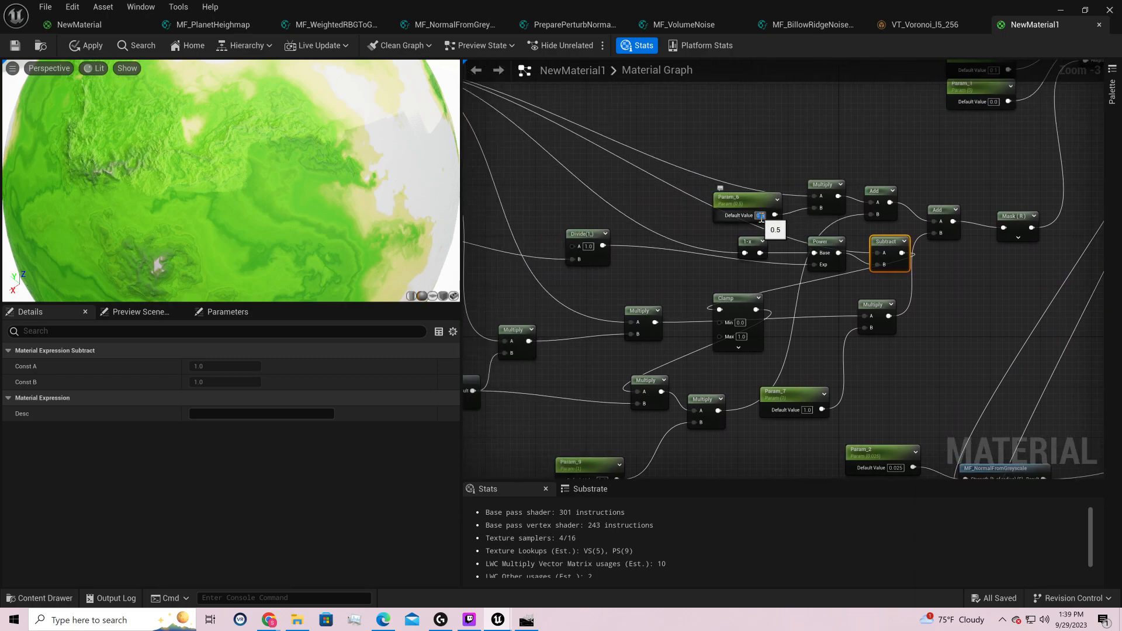
pyautogui.press('Return')
pyautogui.moveTo(412, 176); pyautogui.dragTo(190, 111)
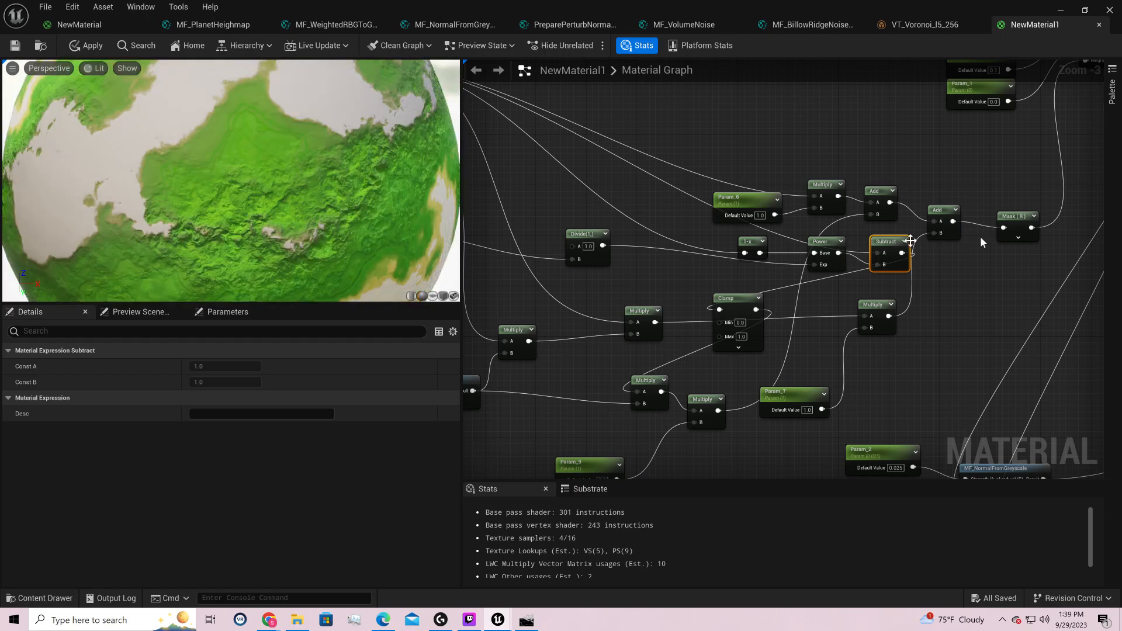
# - Insert a Divide node with B set to 3 between the last Add node and the Mask (R) node
pyautogui.moveTo(1024, 221); pyautogui.dragTo(1062, 214)
pyautogui.moveTo(952, 222); pyautogui.dragTo(994, 203)
pyautogui.press('Return')
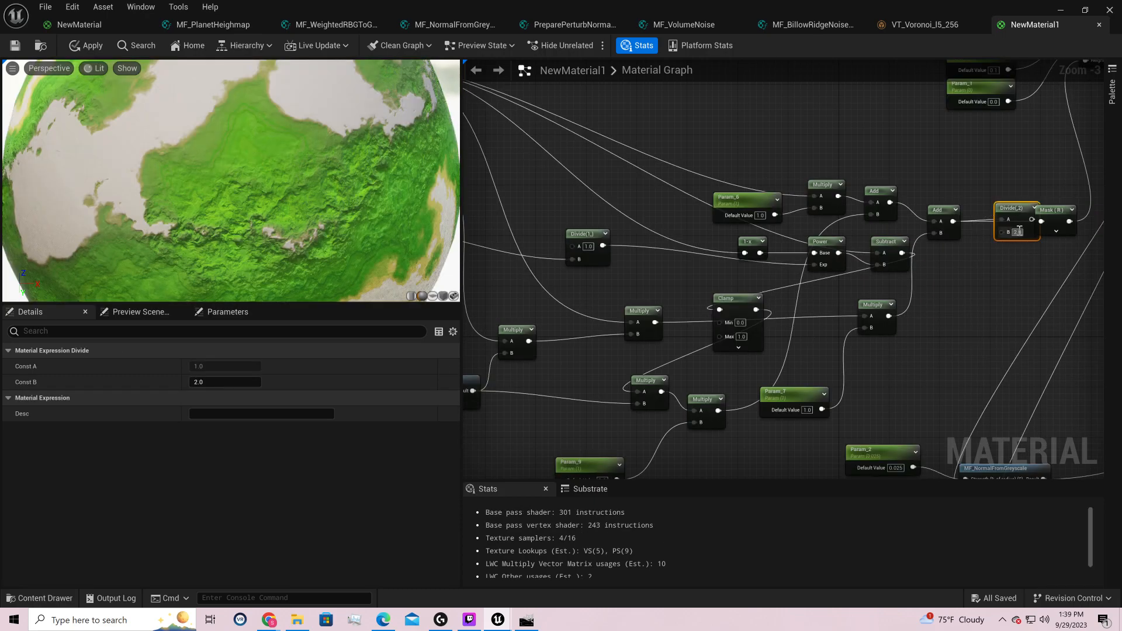
pyautogui.press('Return')
pyautogui.moveTo(1031, 220)
pyautogui.mouseDown()
pyautogui.moveTo(1041, 221)
pyautogui.moveTo(1013, 217)
pyautogui.mouseUp()
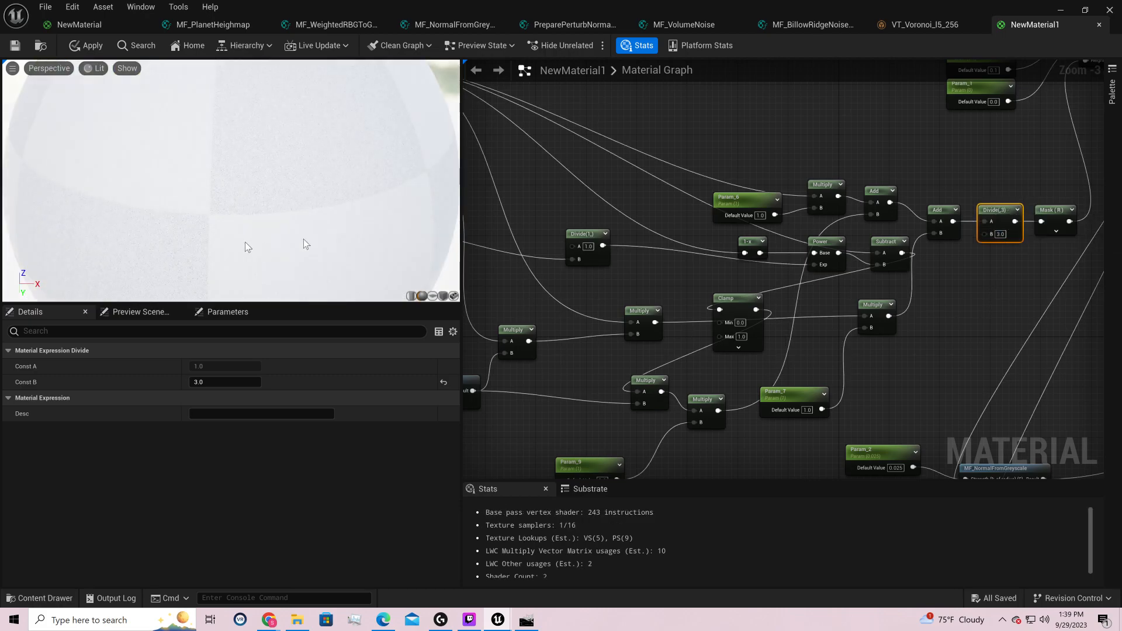
# - Inspect the planet with the divided heightmap and bypass the Divide node by wiring the last Add node directly into Mask (R)
pyautogui.moveTo(368, 221); pyautogui.dragTo(440, 232)
pyautogui.scroll(-6, 368, 221)
pyautogui.moveTo(302, 155); pyautogui.dragTo(295, 219)
pyautogui.moveTo(295, 220); pyautogui.dragTo(297, 243, button='right')
pyautogui.moveTo(945, 307); pyautogui.dragTo(812, 354, button='right')
pyautogui.moveTo(882, 267); pyautogui.dragTo(908, 268)
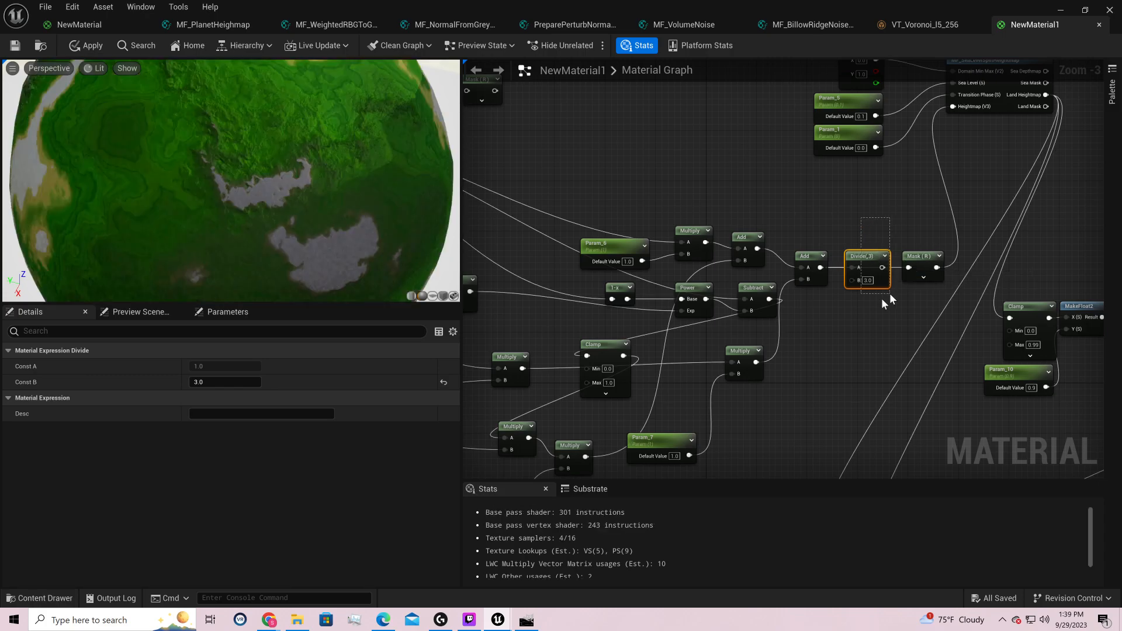
# - Set Param_6's default value back to 0.5
pyautogui.moveTo(713, 208); pyautogui.dragTo(807, 199, button='right')
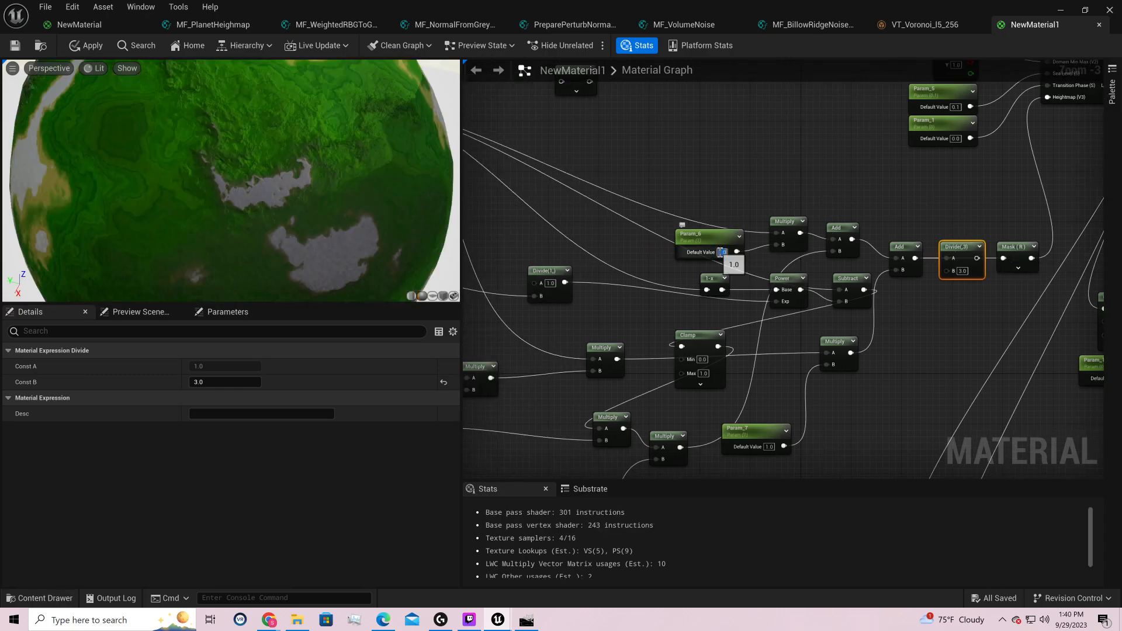
pyautogui.write('0.5')
pyautogui.press('Return')
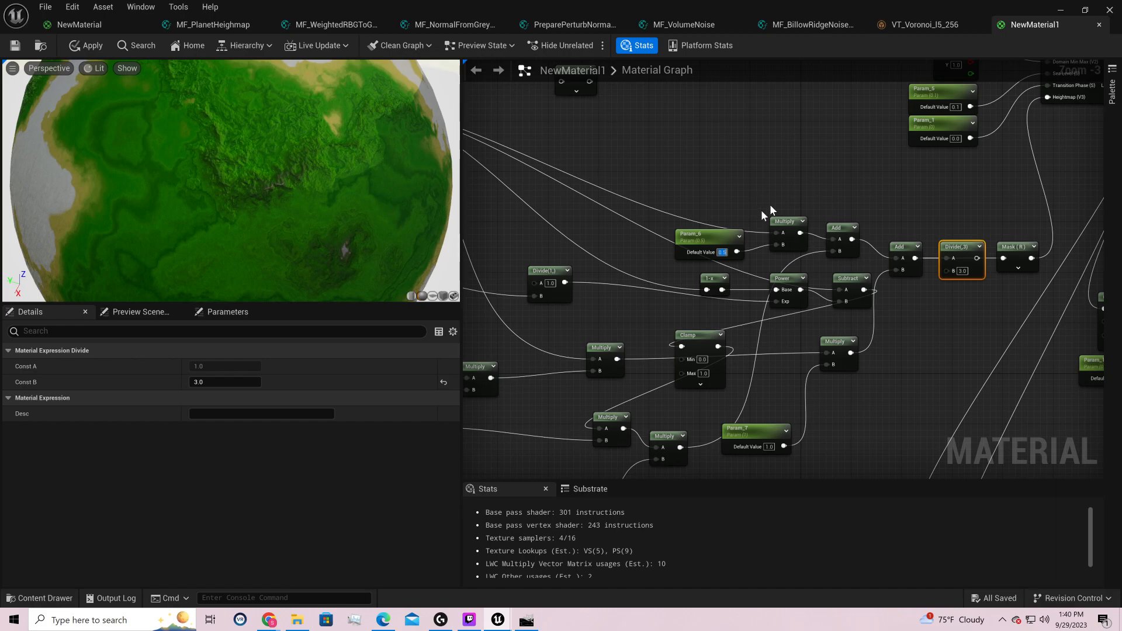
# - Show the whole planet in the preview and switch its view mode to Unlit
pyautogui.moveTo(918, 171); pyautogui.dragTo(1038, 337, button='right')
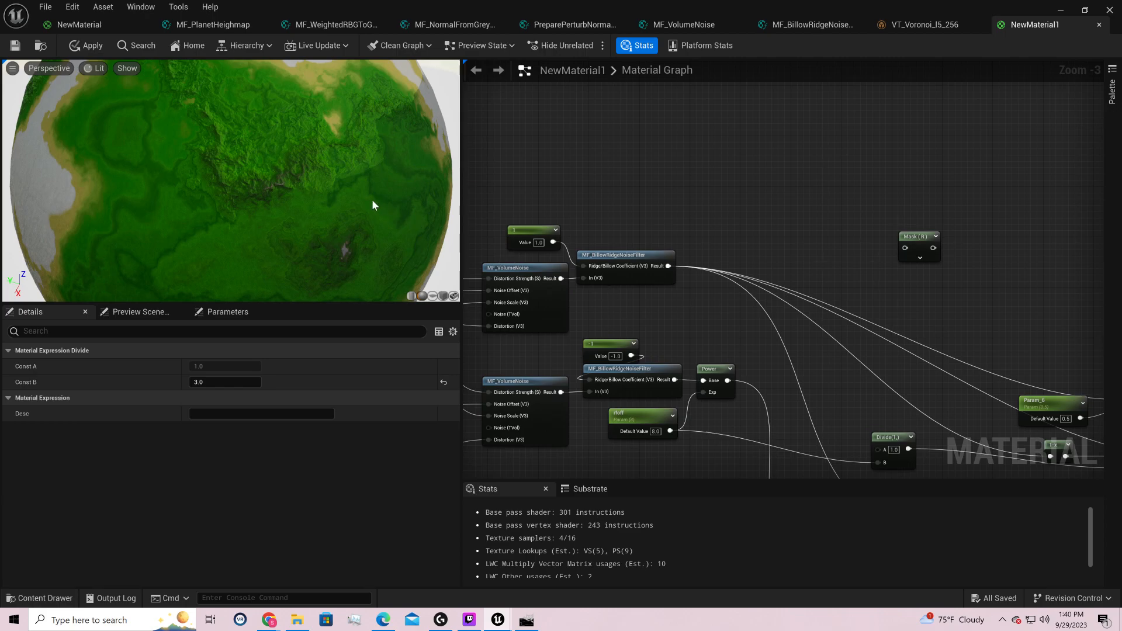
pyautogui.scroll(-5, 372, 199)
pyautogui.moveTo(374, 205); pyautogui.dragTo(453, 146)
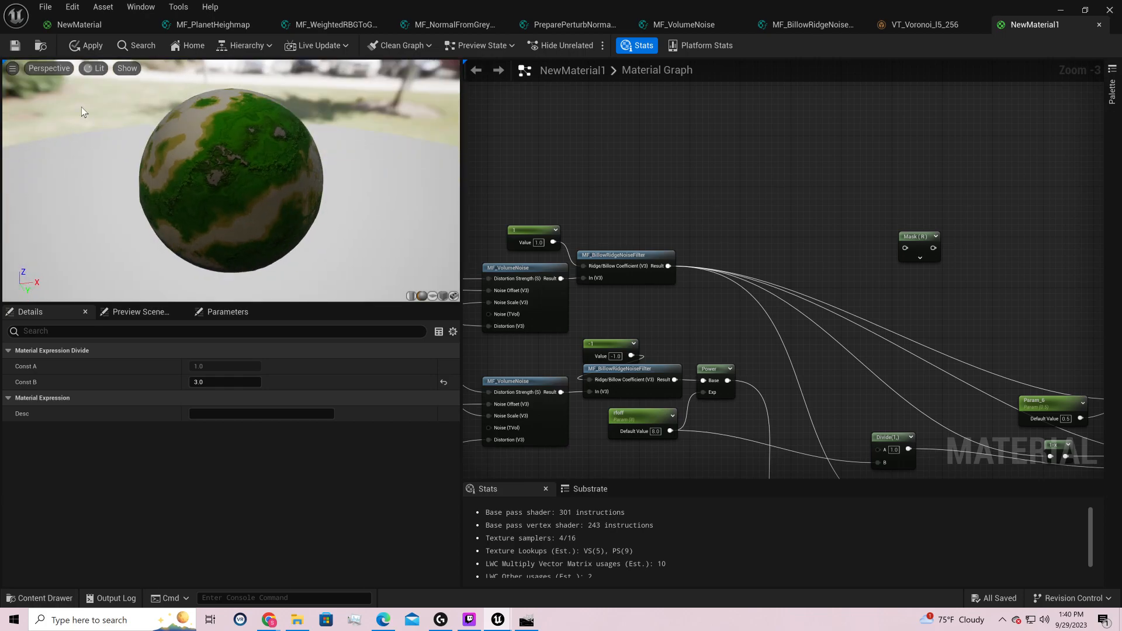
pyautogui.click(93, 68)
pyautogui.click(124, 114)
# - Examine the unlit planet from several sides, checking how land, coastline and mountain areas are distributed
pyautogui.moveTo(341, 175); pyautogui.dragTo(345, 201, button='right')
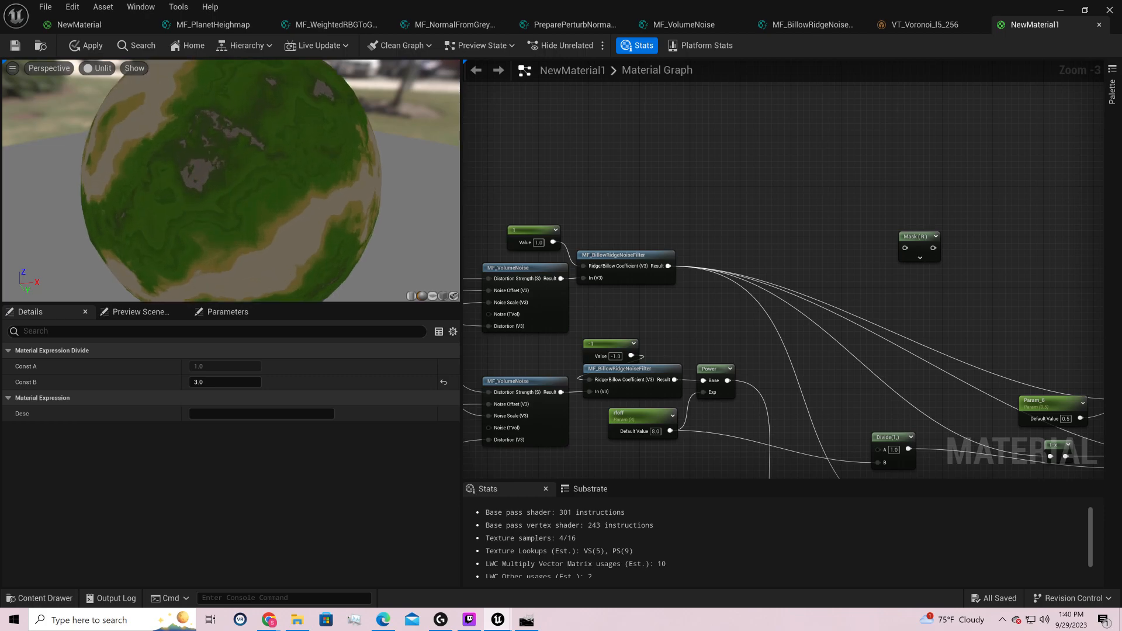
pyautogui.moveTo(298, 179); pyautogui.dragTo(175, 228)
pyautogui.moveTo(251, 275); pyautogui.dragTo(190, 257)
pyautogui.moveTo(190, 193); pyautogui.dragTo(219, 251)
pyautogui.moveTo(251, 192); pyautogui.dragTo(172, 216)
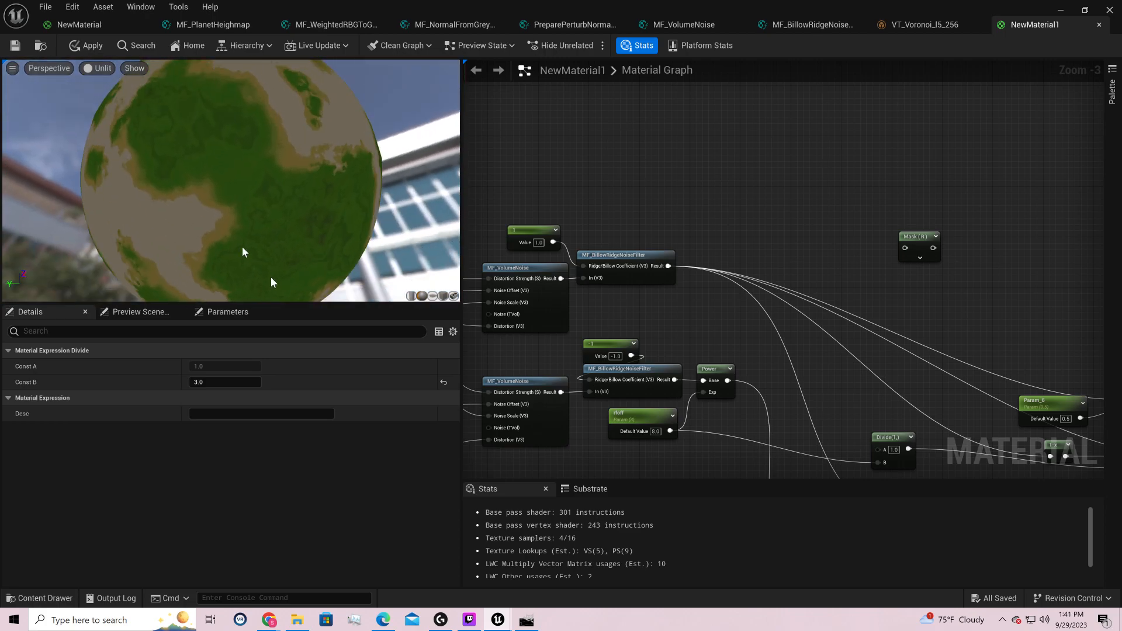
pyautogui.moveTo(203, 146)
pyautogui.mouseDown()
pyautogui.moveTo(175, 153)
pyautogui.moveTo(203, 143)
pyautogui.mouseUp()
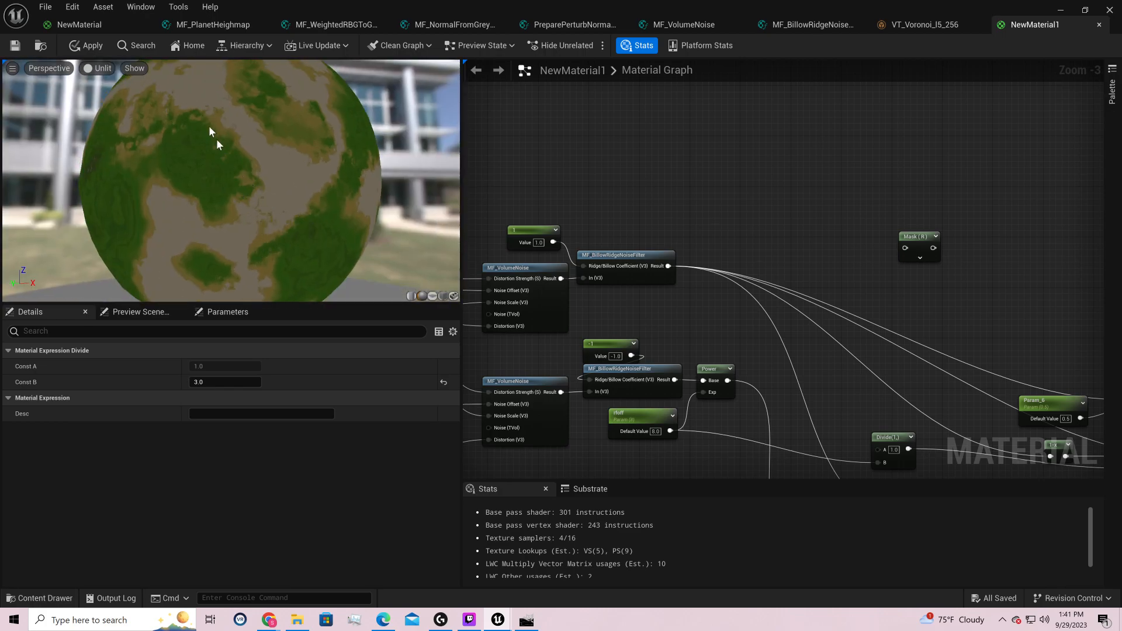
pyautogui.moveTo(272, 131); pyautogui.dragTo(257, 155)
pyautogui.moveTo(339, 227)
pyautogui.mouseDown()
pyautogui.moveTo(306, 229)
pyautogui.moveTo(338, 227)
pyautogui.mouseUp()
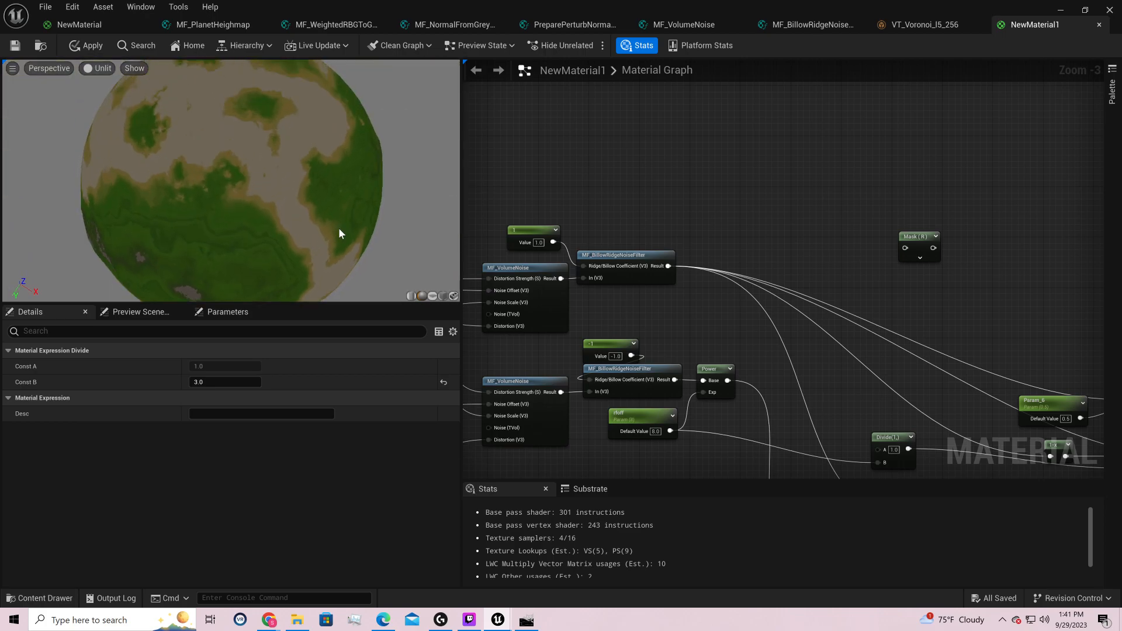
pyautogui.moveTo(198, 127); pyautogui.dragTo(180, 151)
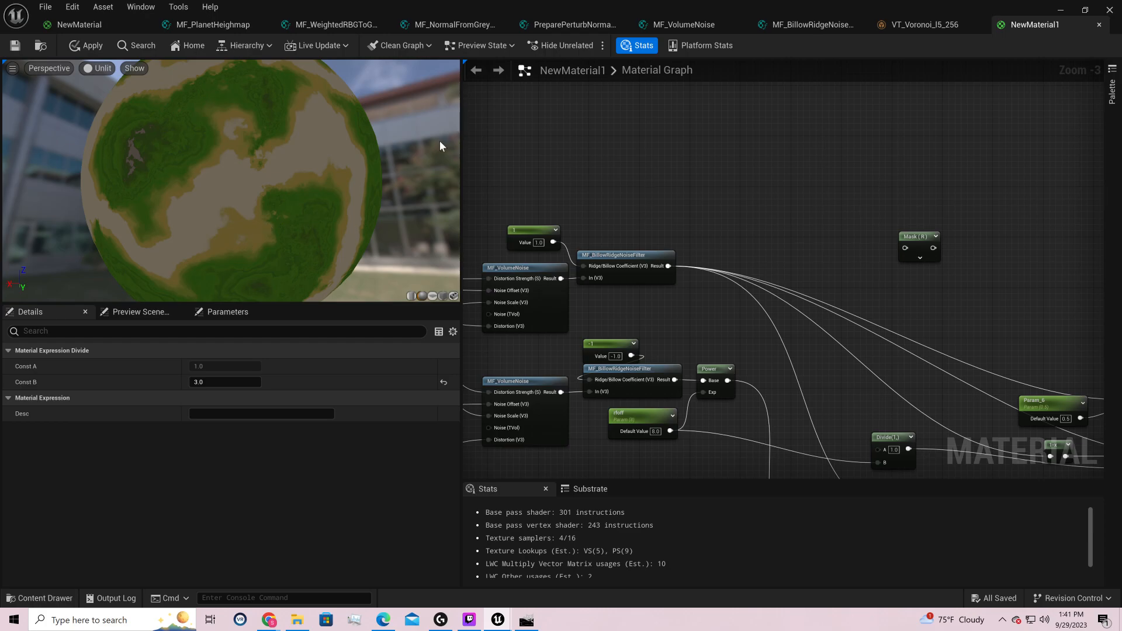
# - Replace the Divide input on the Exp of the Power node after 1-x with a new scalar parameter whose default value is 1
pyautogui.moveTo(798, 297); pyautogui.dragTo(796, 100, button='right')
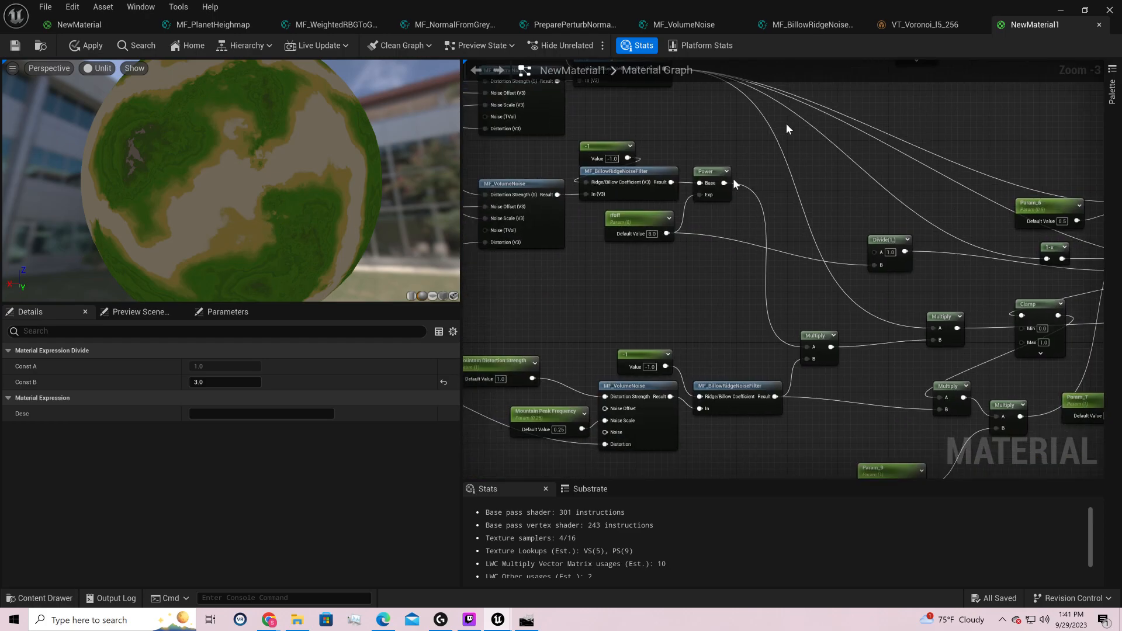
pyautogui.click(639, 217)
pyautogui.moveTo(906, 305); pyautogui.dragTo(607, 319, button='right')
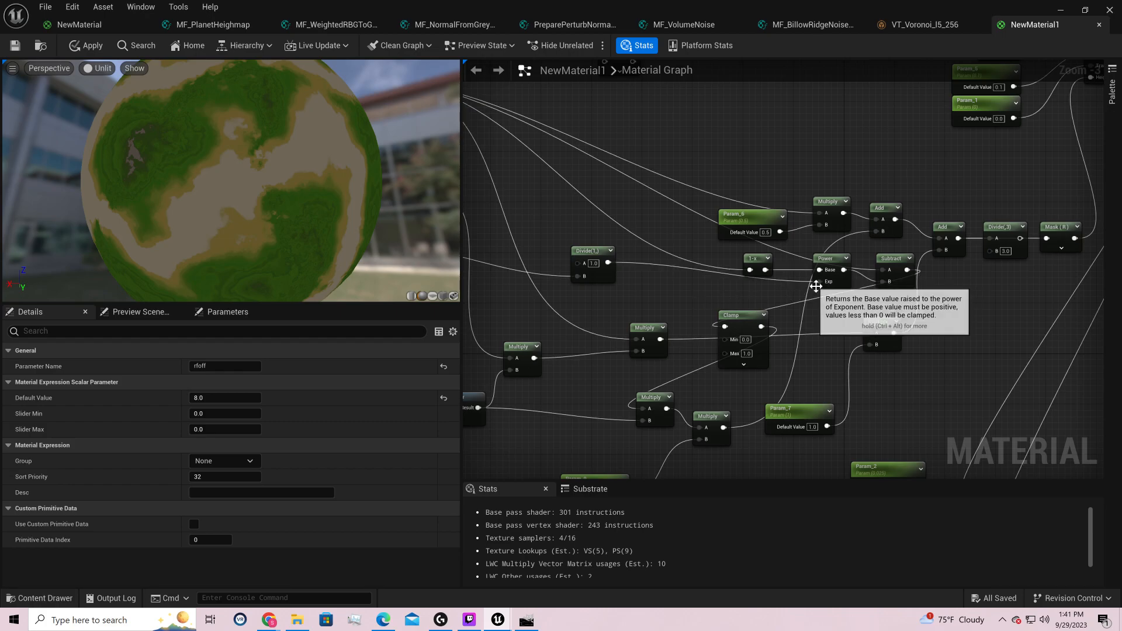
pyautogui.moveTo(817, 282); pyautogui.dragTo(667, 281)
pyautogui.write('scalar')
pyautogui.press('Return')
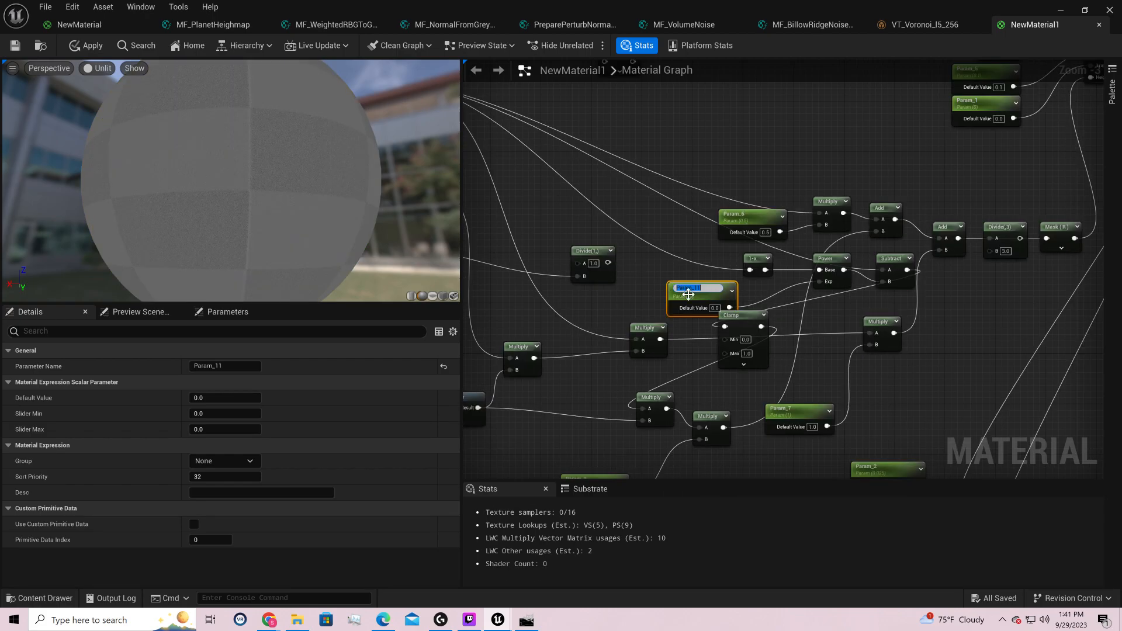
pyautogui.moveTo(689, 298); pyautogui.dragTo(657, 287)
pyautogui.click(686, 296)
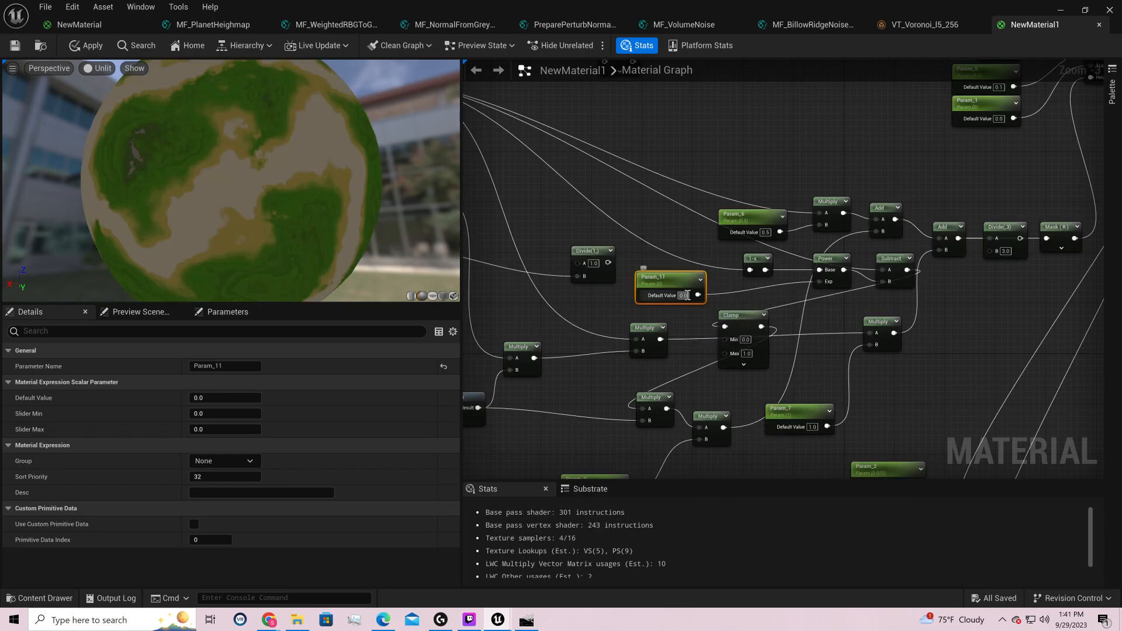
pyautogui.write('1')
pyautogui.press('Return')
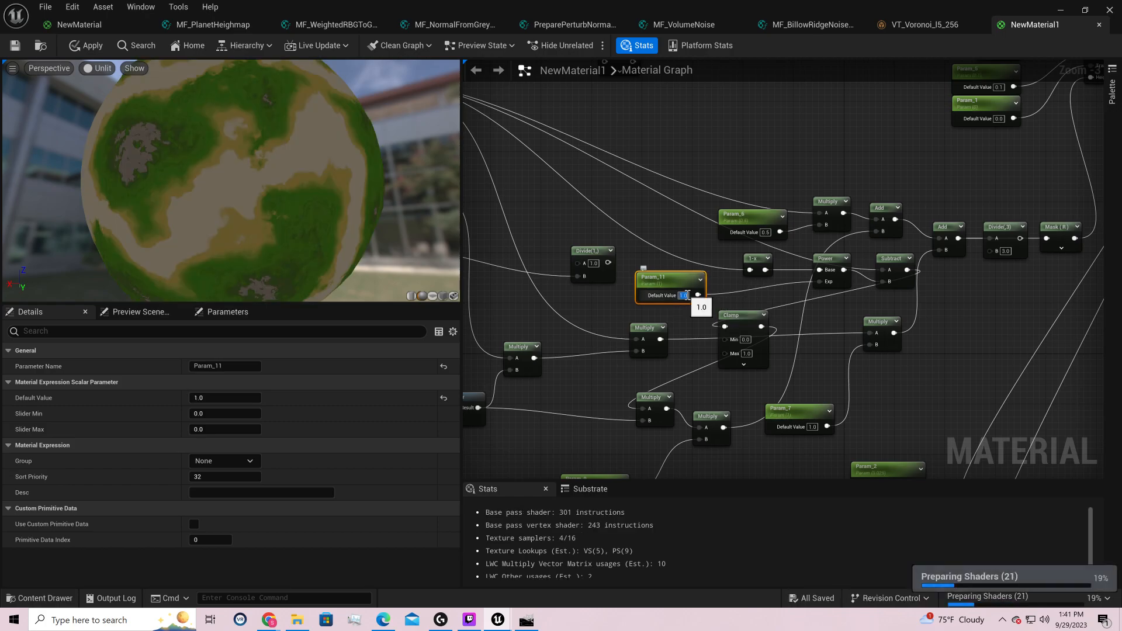
# - Test default values of 10, 0 and 1 for Param_11 against the planet preview
pyautogui.click(684, 295)
pyautogui.write('10')
pyautogui.press('Return')
pyautogui.write('0')
pyautogui.press('Return')
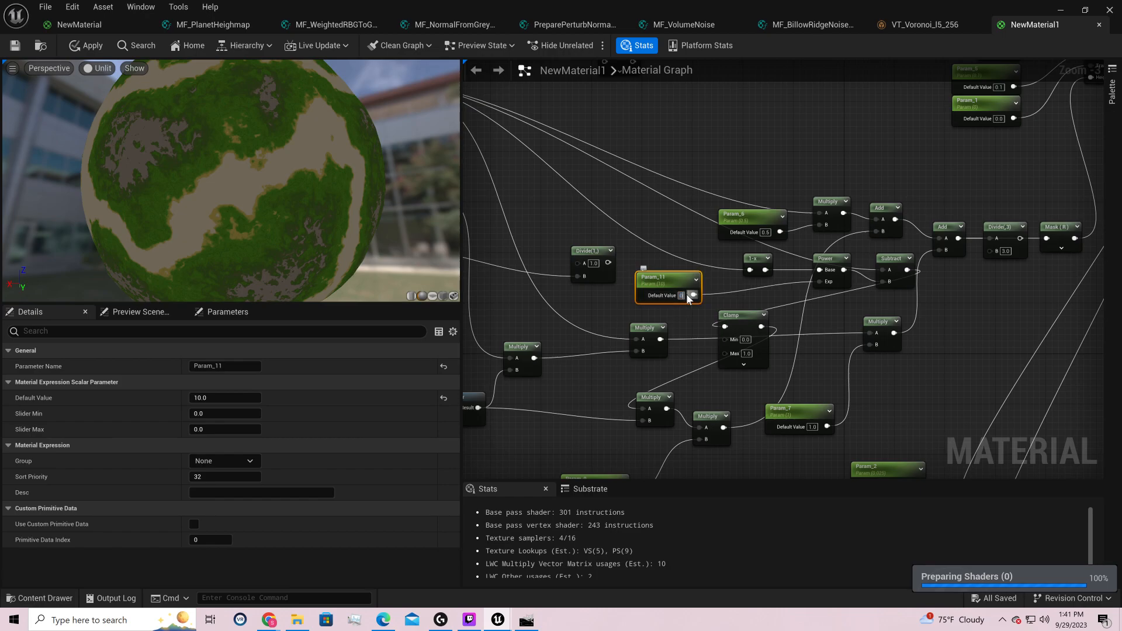
pyautogui.write('1')
pyautogui.press('Return')
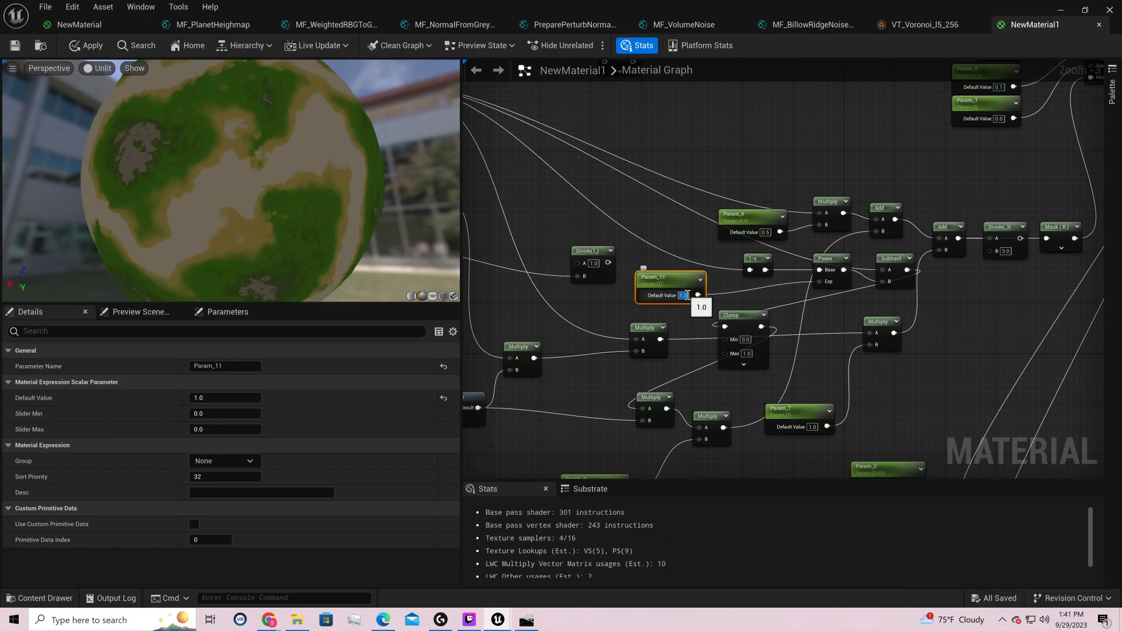
# - Compare default values 0, 0.2 and 0.5 for Param_11 in the preview and settle on 0
pyautogui.write('0')
pyautogui.press('Return')
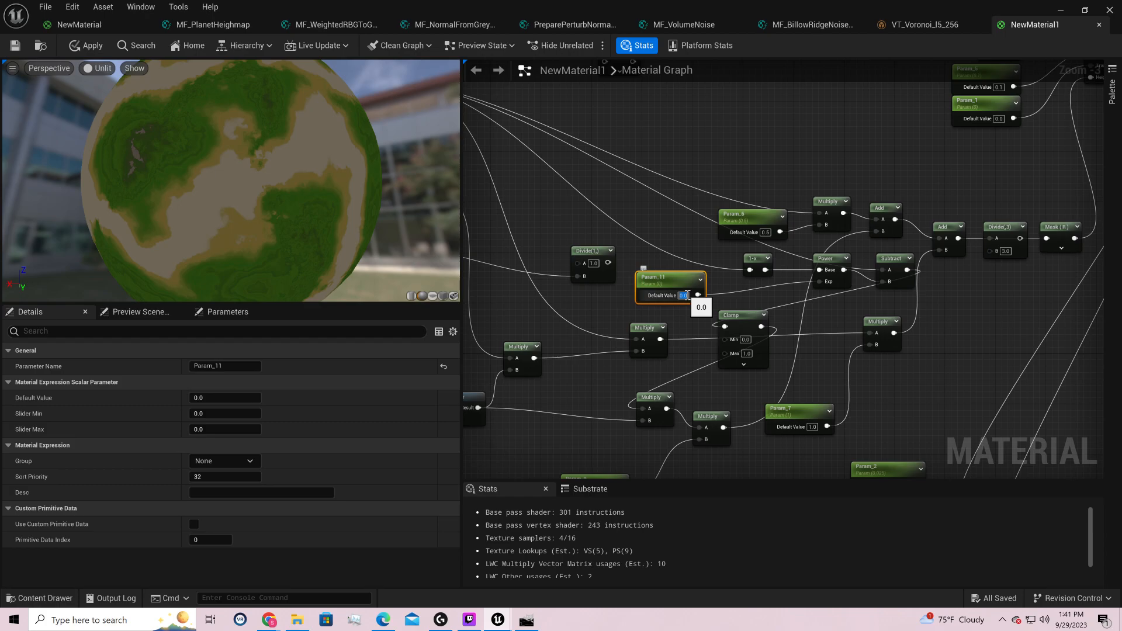
pyautogui.write('0.2')
pyautogui.press('Return')
pyautogui.write('0.5')
pyautogui.press('Return')
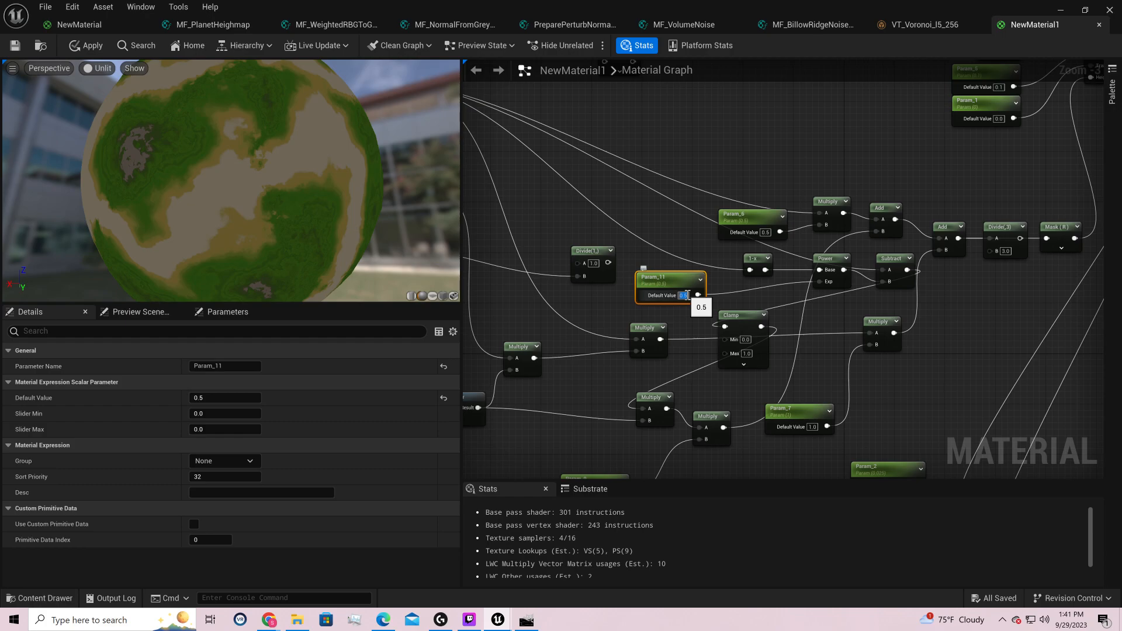
pyautogui.write('0')
pyautogui.press('Return')
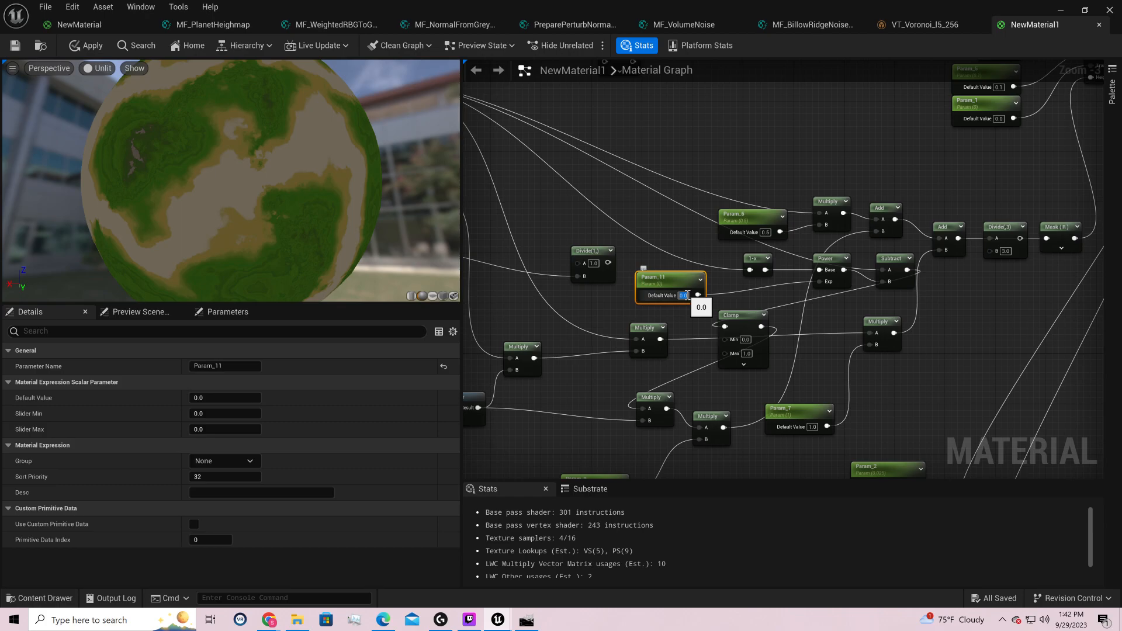
# - Move the Multiply fed by Param_6 up beside the first MF_BillowRidgeNoiseFilter output and delete the unconnected Mask (R) node
pyautogui.moveTo(545, 145); pyautogui.dragTo(821, 269, button='right')
pyautogui.moveTo(955, 295); pyautogui.dragTo(735, 265, button='right')
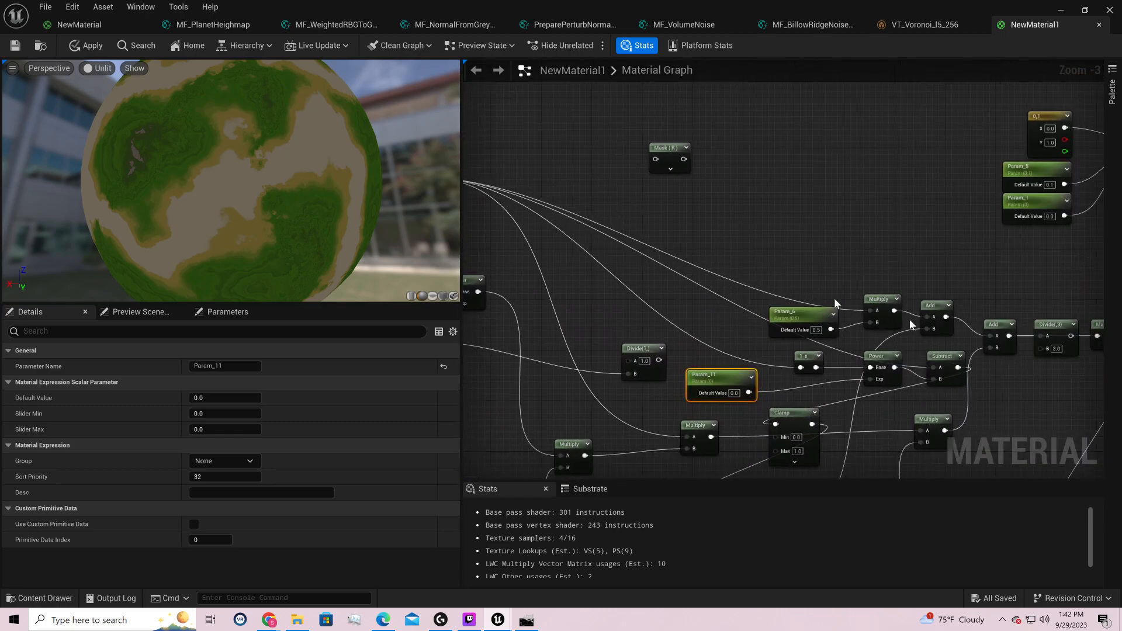
pyautogui.moveTo(888, 299); pyautogui.dragTo(746, 167)
pyautogui.moveTo(746, 166); pyautogui.dragTo(894, 256, button='right')
pyautogui.moveTo(814, 236); pyautogui.dragTo(801, 109)
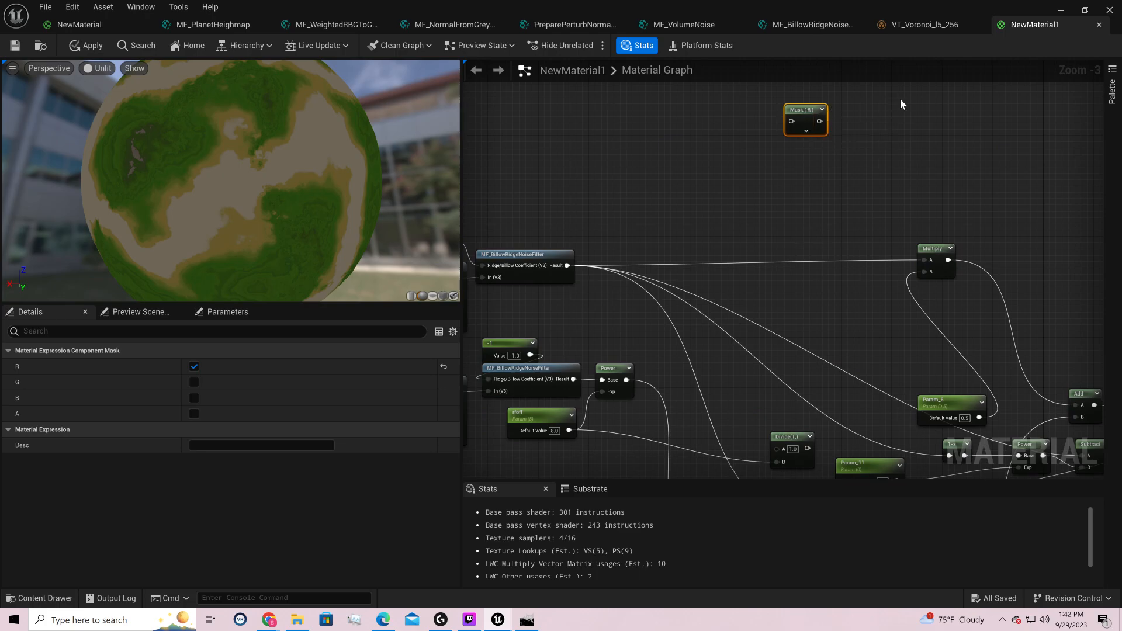
pyautogui.press('Delete')
# - Place Param_6 above its Multiply node and rename it Base Continent Height
pyautogui.moveTo(954, 398); pyautogui.dragTo(878, 180)
pyautogui.moveTo(635, 267); pyautogui.dragTo(715, 269, button='right')
pyautogui.click(256, 367)
pyautogui.write('Base Con')
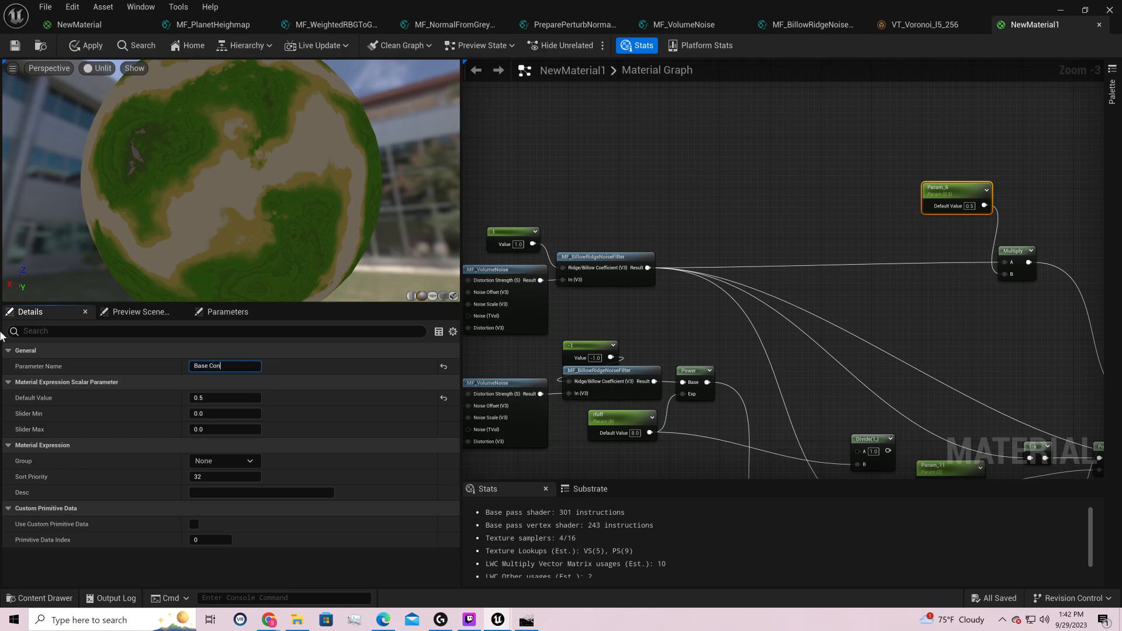
pyautogui.write('tinent Height')
pyautogui.press('Return')
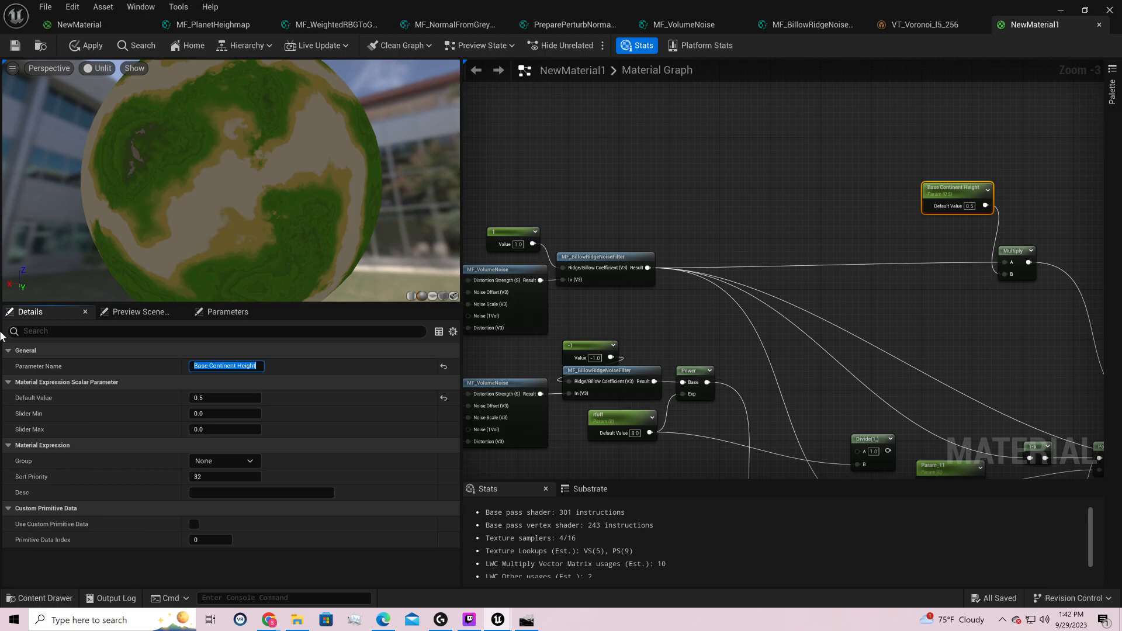
# - Move the first Add node up in line with the Base Continent Height Multiply
pyautogui.moveTo(777, 251); pyautogui.dragTo(334, 164, button='right')
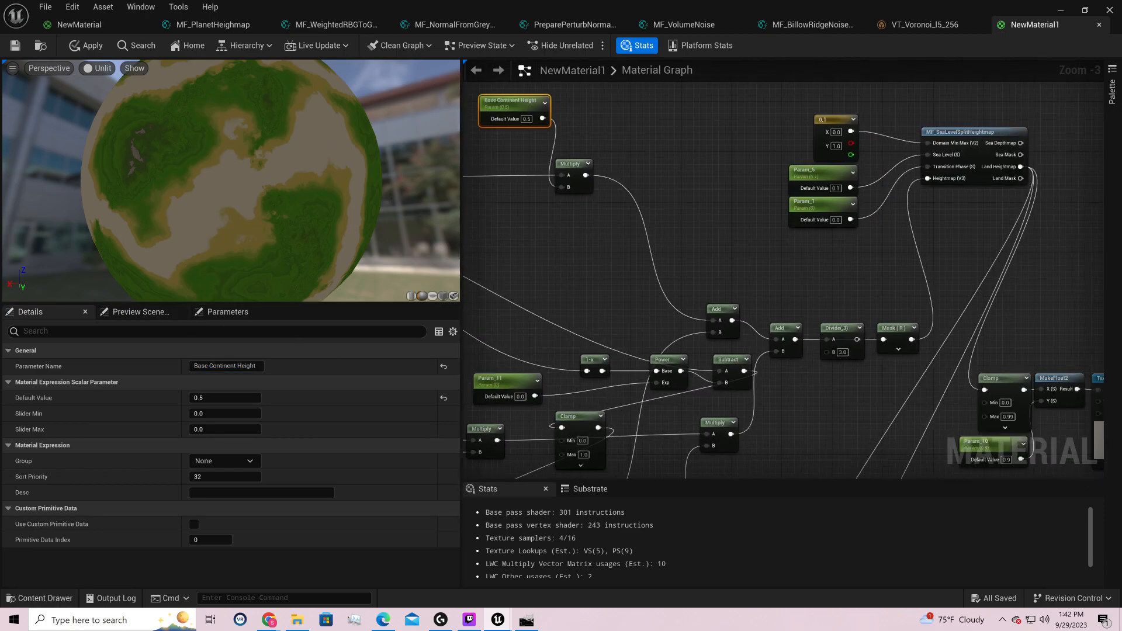
pyautogui.moveTo(719, 310); pyautogui.dragTo(691, 167)
pyautogui.moveTo(701, 298); pyautogui.dragTo(899, 220, button='right')
pyautogui.moveTo(904, 231); pyautogui.dragTo(923, 218)
# - Arrange the 1-x, Power and Subtract nodes in a row below the base continent branch, with Param_11 beneath Power
pyautogui.moveTo(779, 250); pyautogui.dragTo(634, 156)
pyautogui.moveTo(631, 110); pyautogui.dragTo(835, 218, button='right')
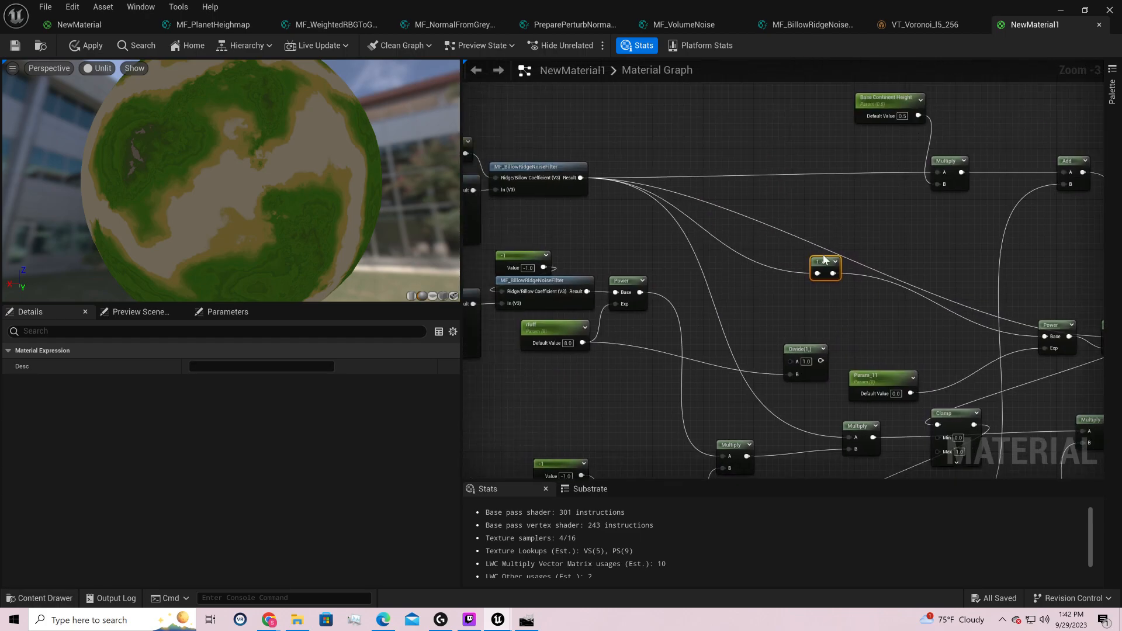
pyautogui.moveTo(821, 261); pyautogui.dragTo(703, 245)
pyautogui.moveTo(914, 243); pyautogui.dragTo(703, 243, button='right')
pyautogui.moveTo(790, 277); pyautogui.dragTo(867, 312)
pyautogui.moveTo(830, 277); pyautogui.dragTo(639, 227)
pyautogui.click(615, 195)
pyautogui.moveTo(615, 195); pyautogui.dragTo(859, 314, button='right')
pyautogui.moveTo(813, 340); pyautogui.dragTo(774, 357)
pyautogui.moveTo(884, 343); pyautogui.dragTo(853, 343)
pyautogui.moveTo(952, 379); pyautogui.dragTo(832, 182, button='right')
pyautogui.moveTo(808, 285); pyautogui.dragTo(619, 185)
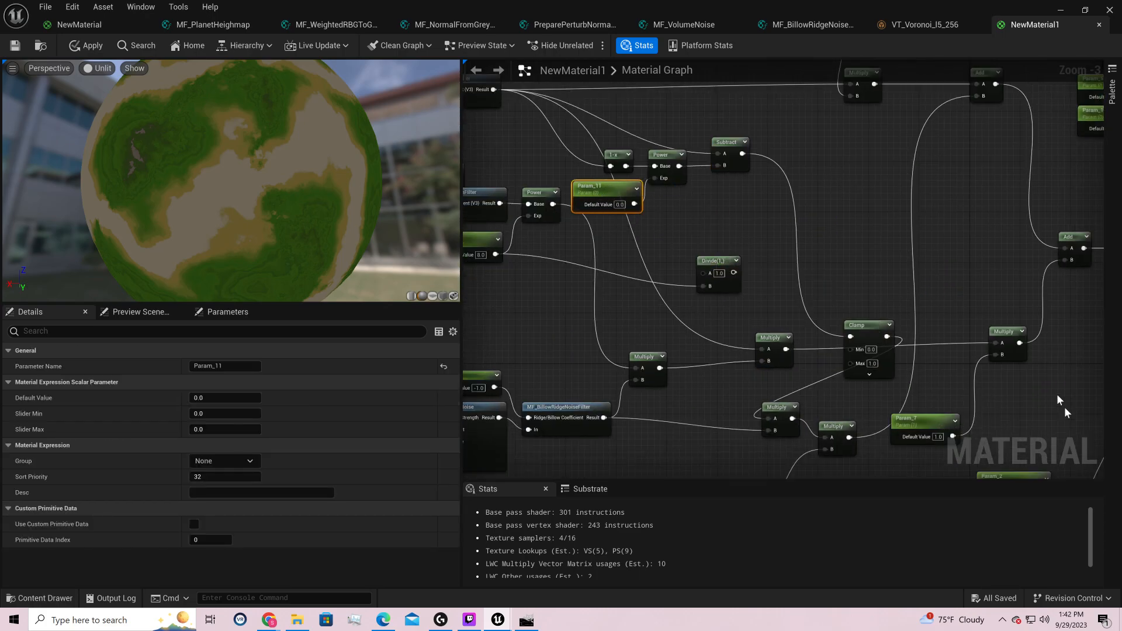
# - Line up the Clamp and its two following Multiply nodes after Subtract, and place Param_9 beneath them
pyautogui.moveTo(857, 325); pyautogui.dragTo(775, 143)
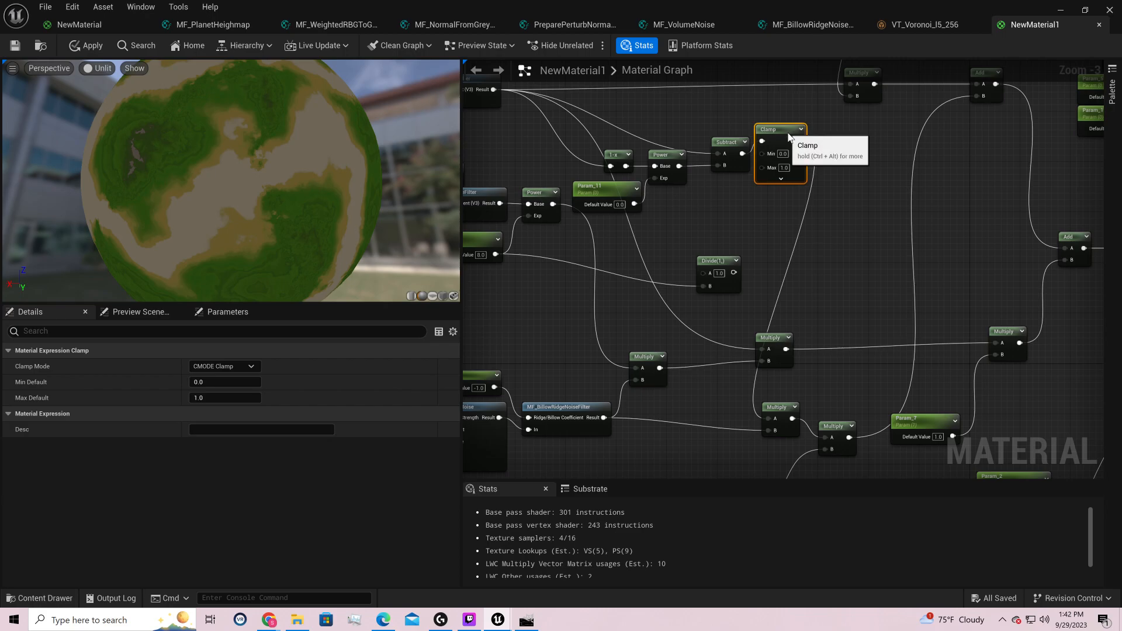
pyautogui.moveTo(778, 410); pyautogui.dragTo(843, 147)
pyautogui.moveTo(853, 392); pyautogui.dragTo(821, 361, button='right')
pyautogui.moveTo(809, 406); pyautogui.dragTo(850, 127)
pyautogui.moveTo(691, 469); pyautogui.dragTo(764, 180)
# - Move the two chained Multiply nodes of the mountain branch down beside the lowest MF_BillowRidgeNoiseFilter
pyautogui.moveTo(781, 262); pyautogui.dragTo(957, 322, button='right')
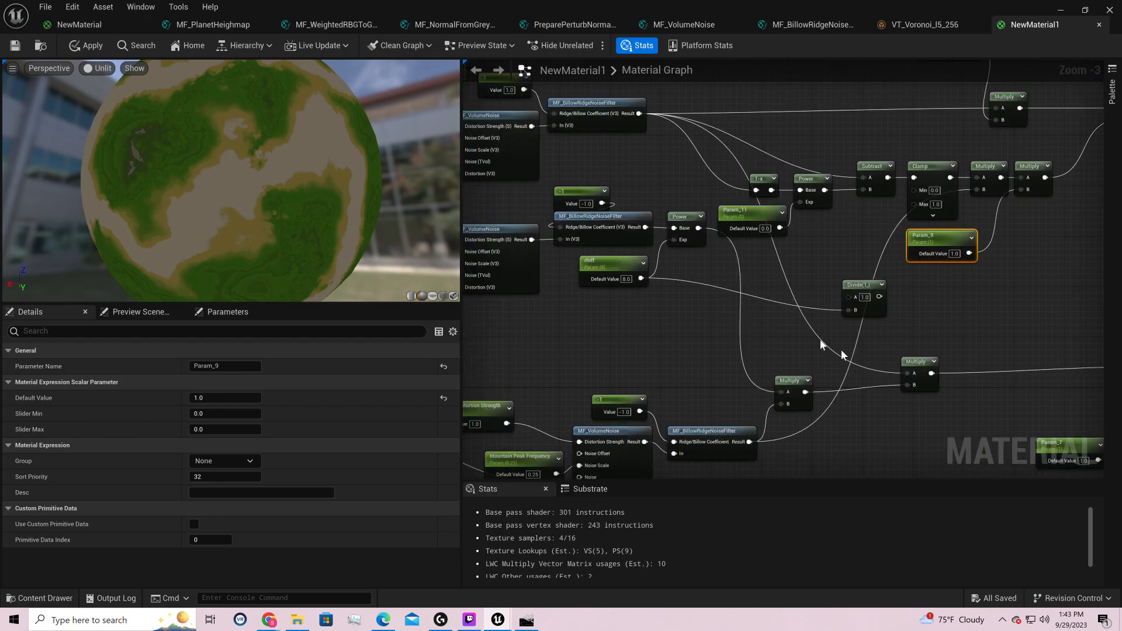
pyautogui.moveTo(921, 367); pyautogui.dragTo(902, 391)
pyautogui.moveTo(791, 387); pyautogui.dragTo(825, 419)
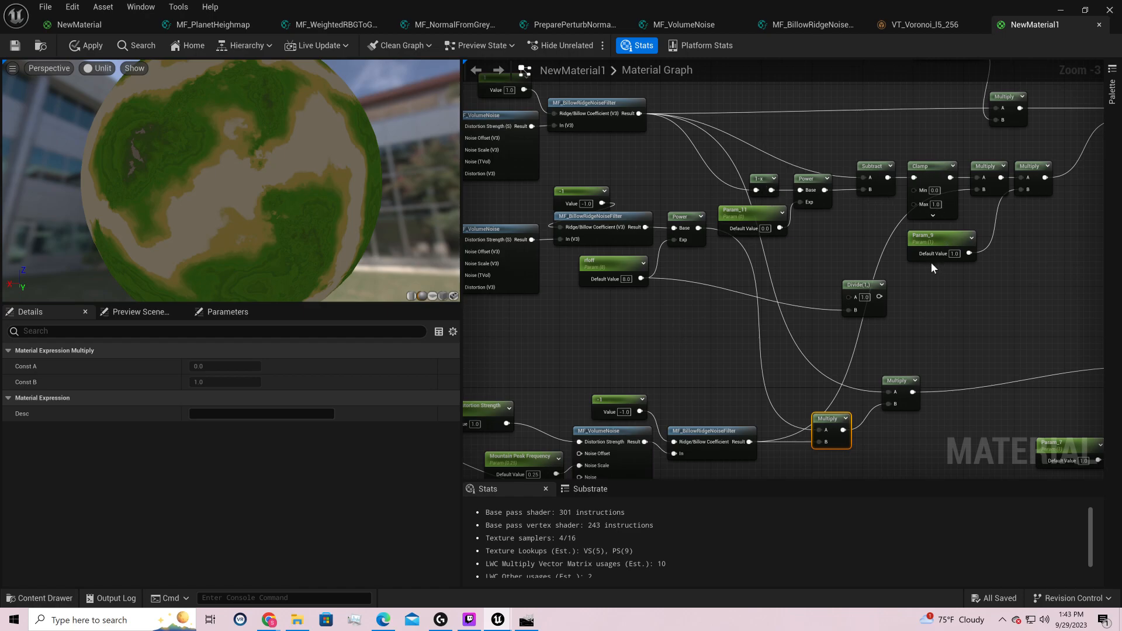
# - Set Param_9's default value to 0 and switch the preview's view mode to Lit
pyautogui.moveTo(929, 283); pyautogui.dragTo(768, 319, button='right')
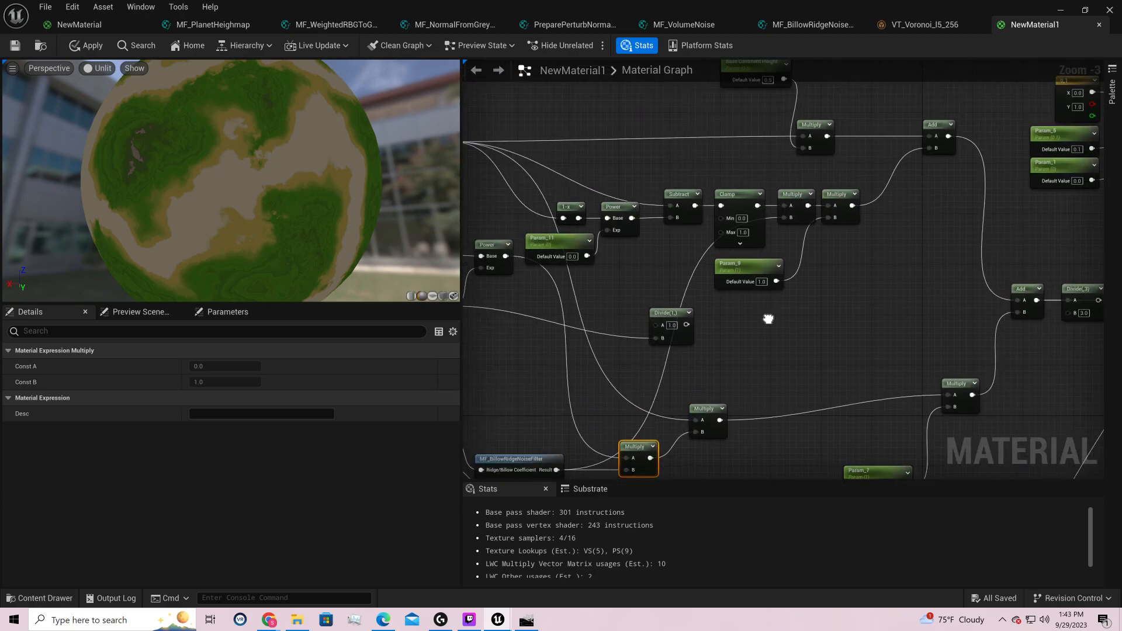
pyautogui.click(759, 281)
pyautogui.write('0')
pyautogui.press('Return')
pyautogui.click(94, 68)
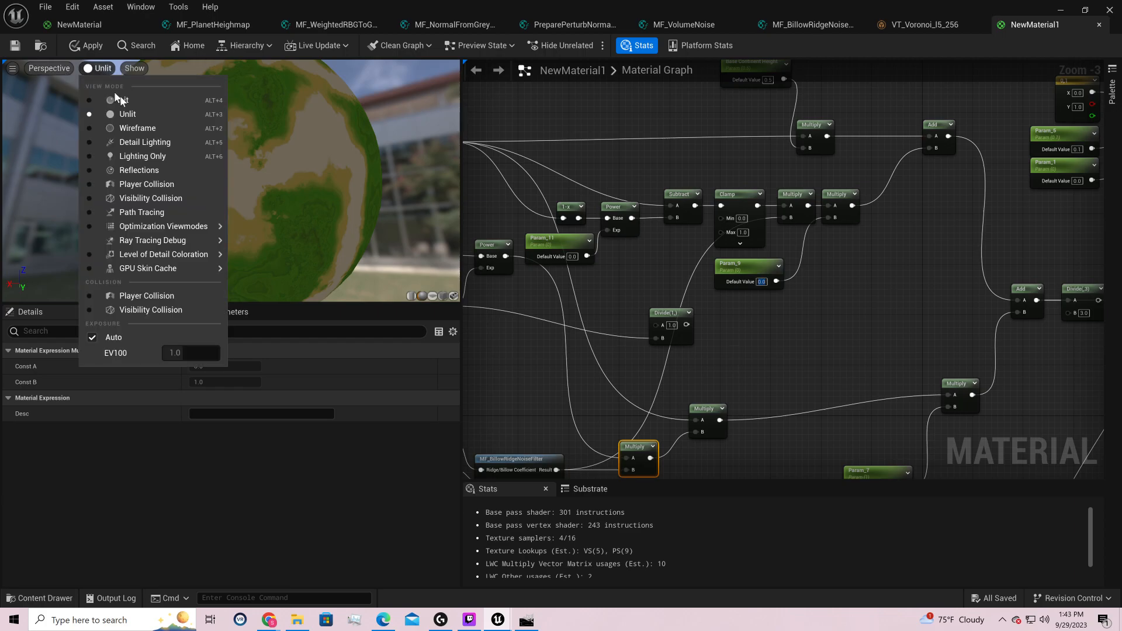
pyautogui.click(119, 100)
# - Enlarge the preview area, inspect the lit planet's terrain from several sides, and save the material
pyautogui.moveTo(258, 157); pyautogui.dragTo(361, 129)
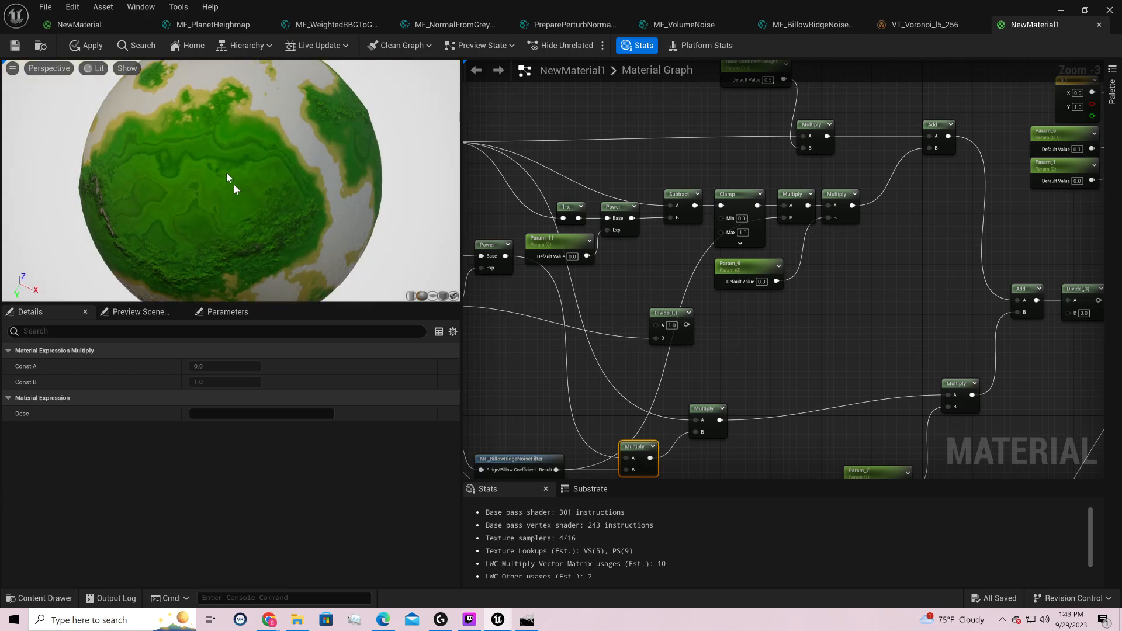
pyautogui.moveTo(292, 174); pyautogui.dragTo(362, 175)
pyautogui.moveTo(232, 181); pyautogui.dragTo(115, 181)
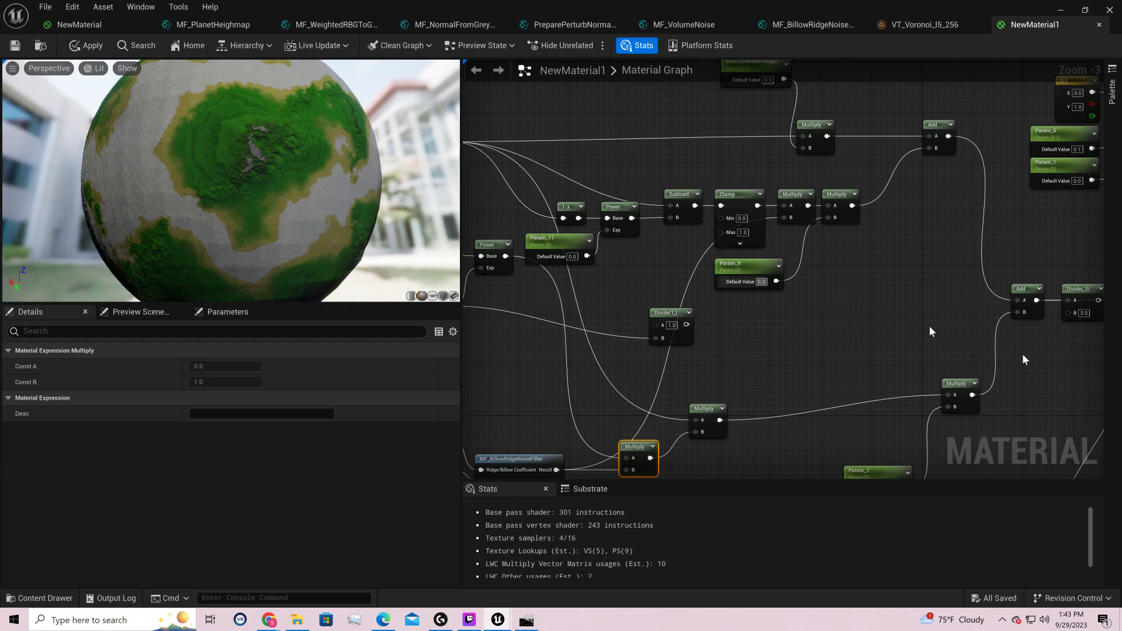
pyautogui.moveTo(219, 235)
pyautogui.mouseDown()
pyautogui.moveTo(339, 123)
pyautogui.moveTo(225, 137)
pyautogui.moveTo(198, 175)
pyautogui.moveTo(234, 239)
pyautogui.mouseUp()
pyautogui.moveTo(318, 304); pyautogui.dragTo(327, 451)
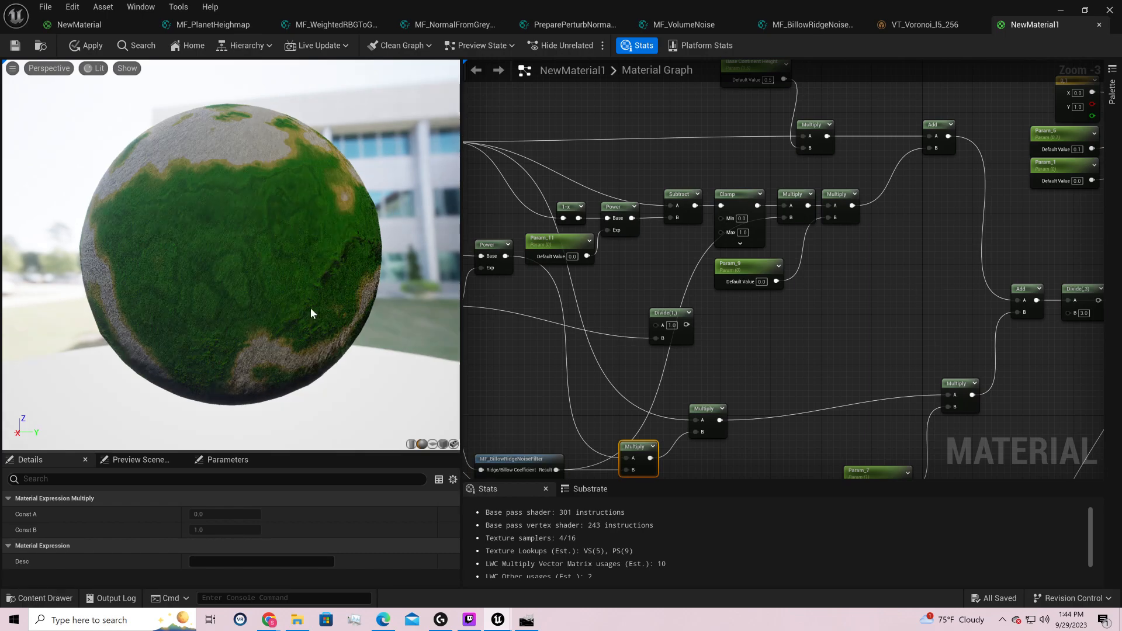
pyautogui.moveTo(144, 177); pyautogui.dragTo(138, 173)
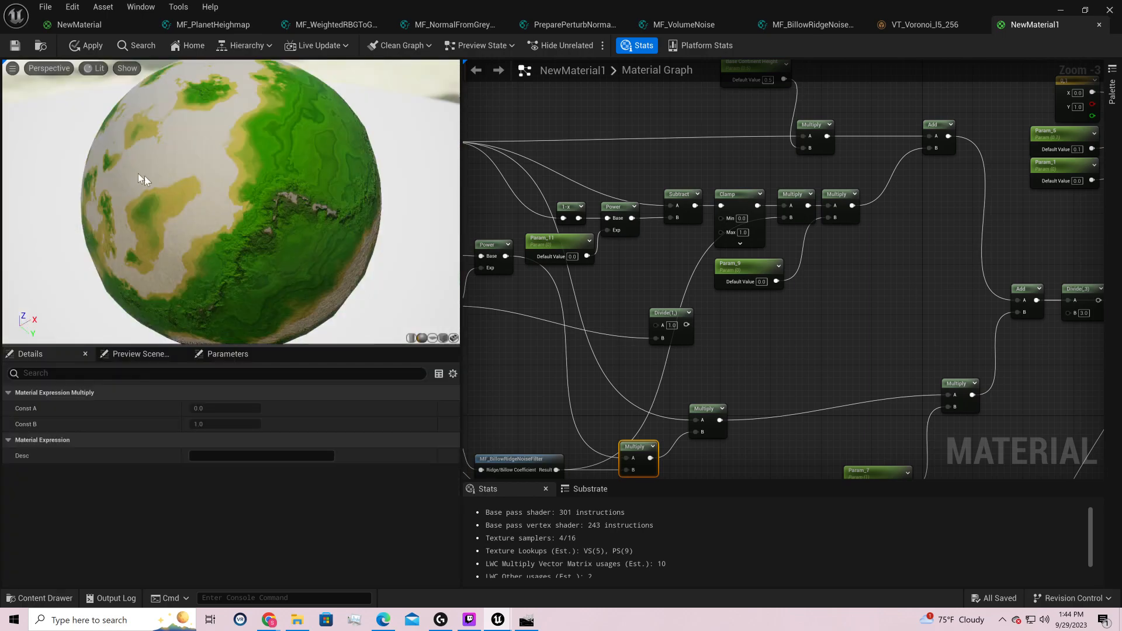
pyautogui.hotkey('ctrl', 's')
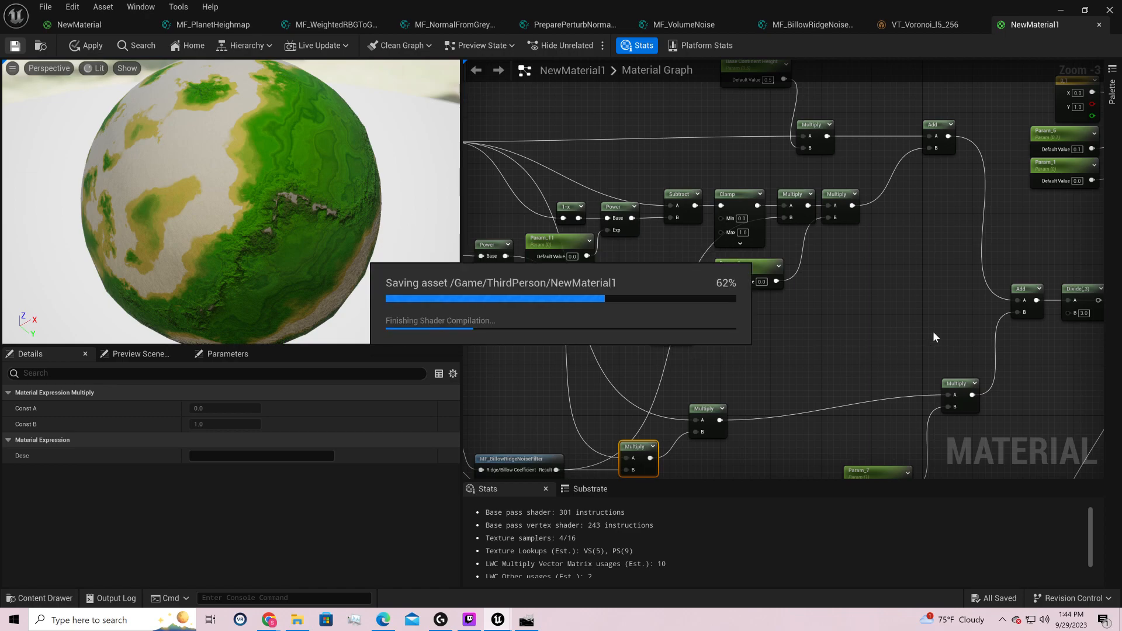
# - Try the LandTestGradient texture on the base color Texture Sample and check it on the planet from several sides
pyautogui.moveTo(932, 331); pyautogui.dragTo(554, 220, button='right')
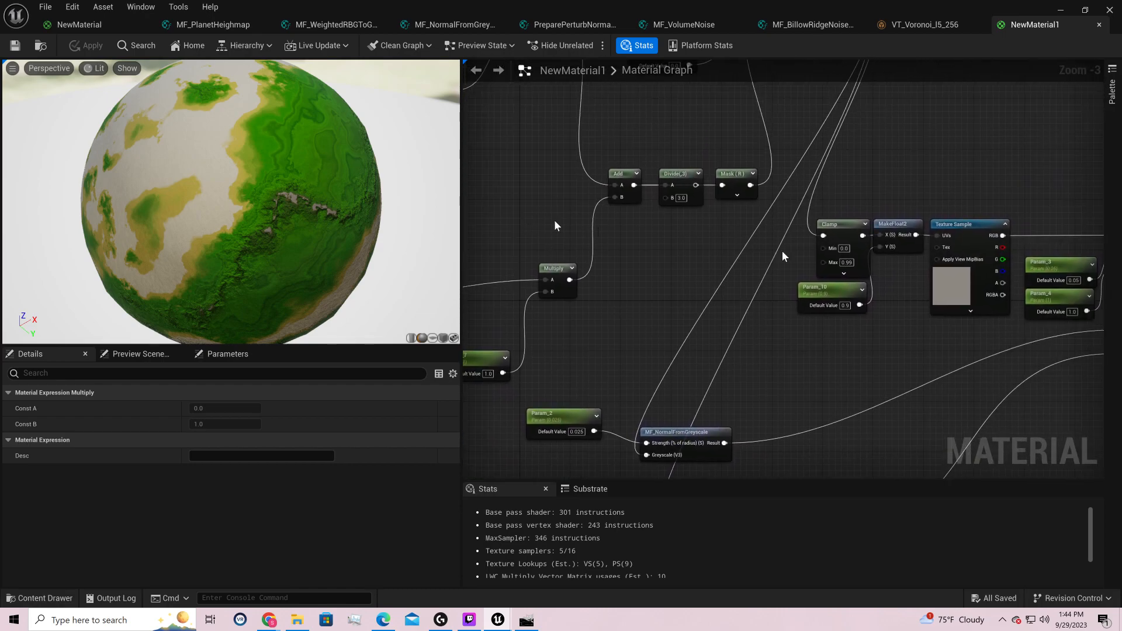
pyautogui.click(954, 239)
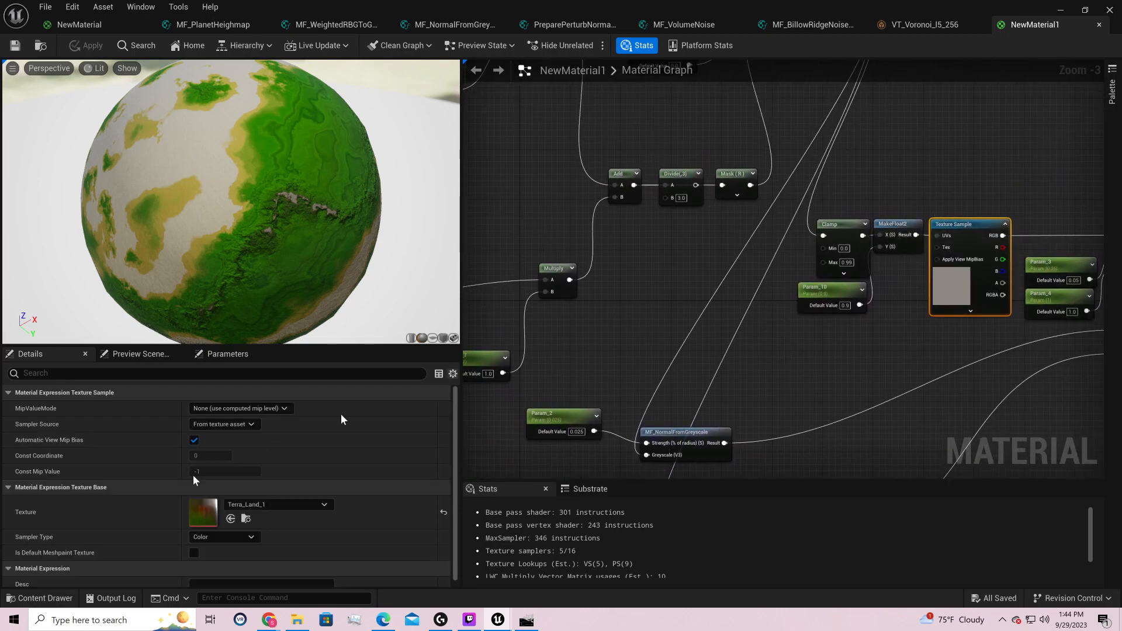
pyautogui.click(283, 503)
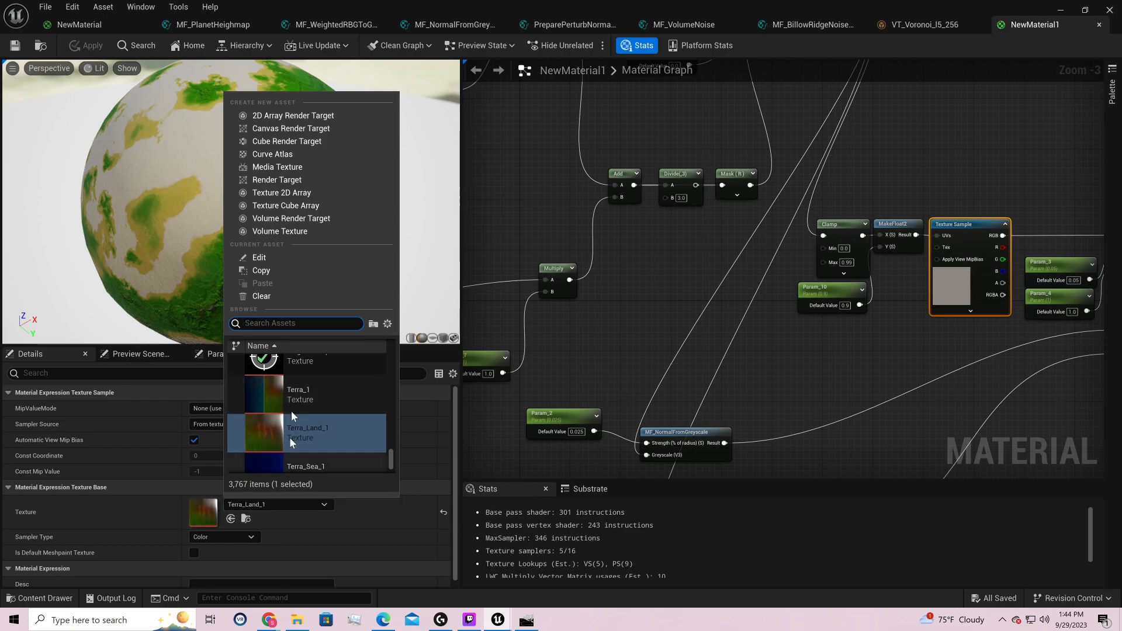
pyautogui.write('tes')
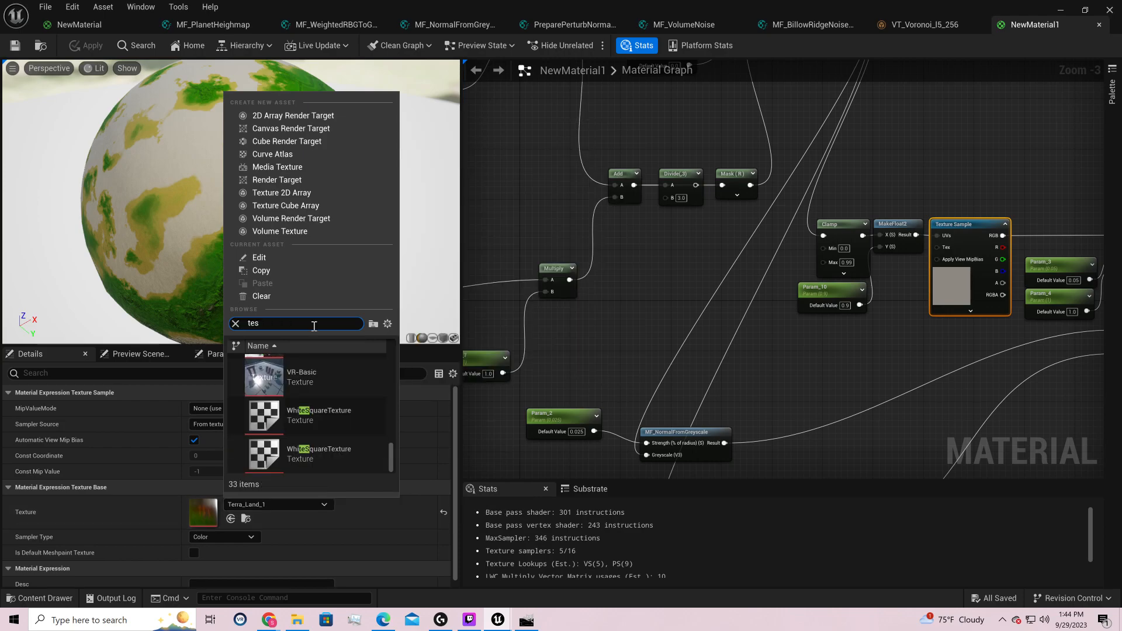
pyautogui.scroll(5, 342, 412)
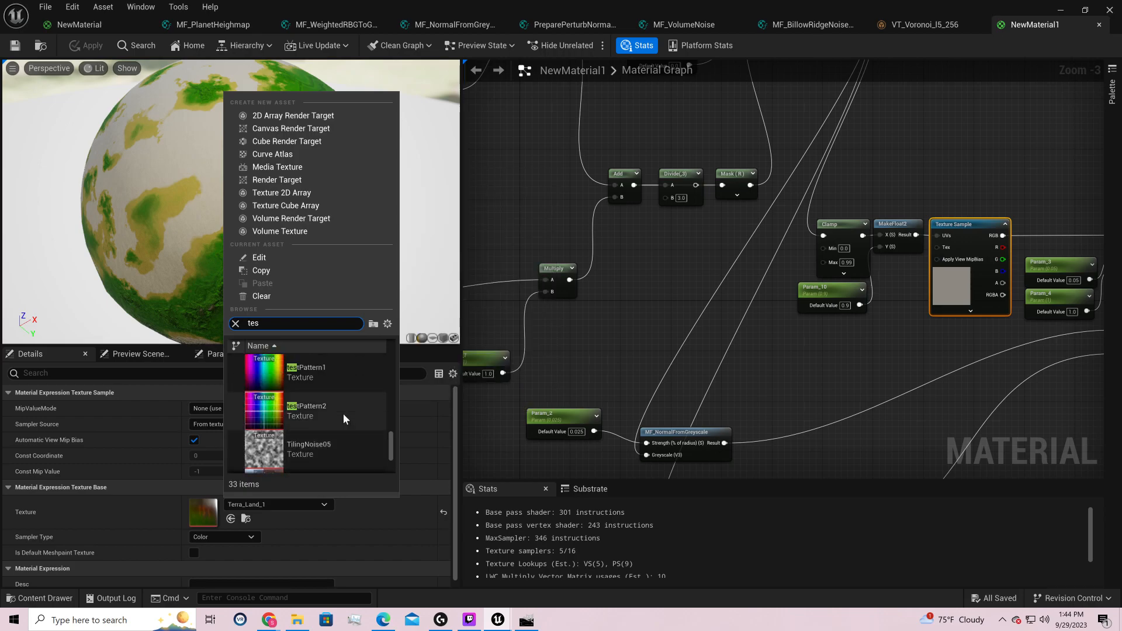
pyautogui.scroll(6, 359, 437)
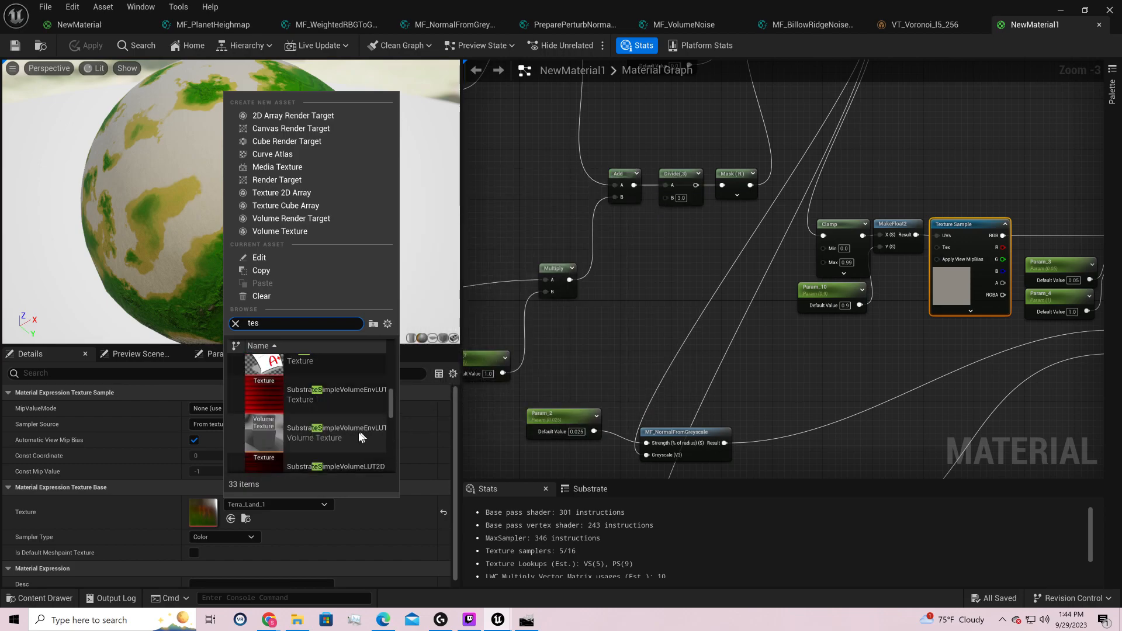
pyautogui.scroll(-3, 350, 437)
pyautogui.click(339, 455)
pyautogui.moveTo(279, 268); pyautogui.dragTo(278, 261)
pyautogui.moveTo(355, 225); pyautogui.dragTo(359, 222)
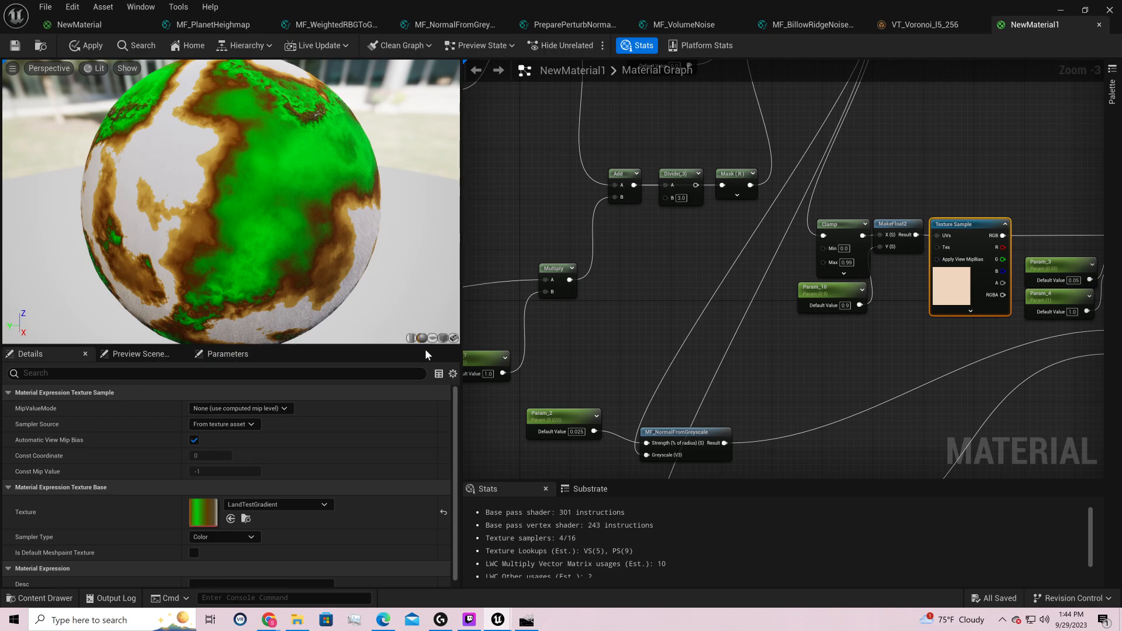
pyautogui.moveTo(256, 110)
pyautogui.mouseDown()
pyautogui.moveTo(199, 115)
pyautogui.moveTo(256, 110)
pyautogui.mouseUp()
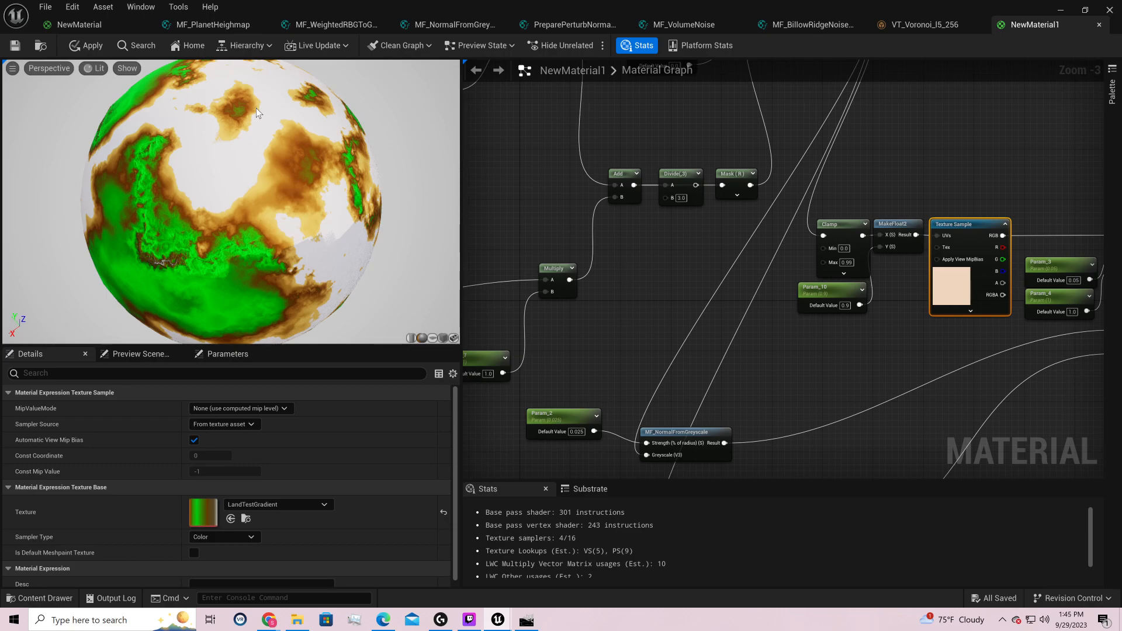
# - Assign LandscapeGizmoHeightLookup to the Texture Sample and examine the height colours on the planet from several sides
pyautogui.click(282, 504)
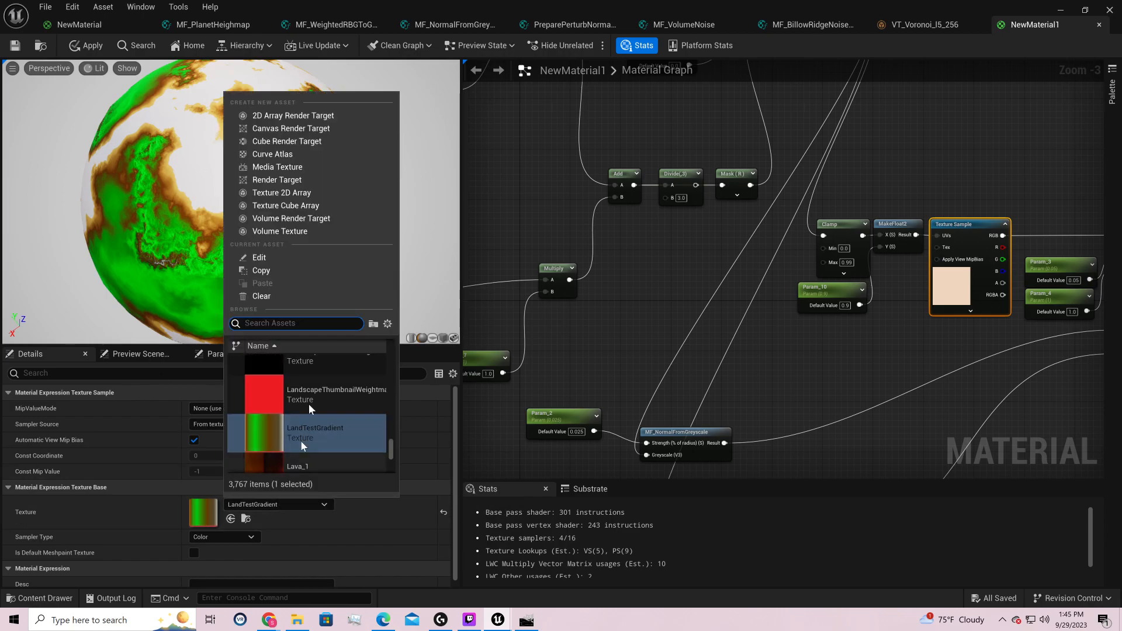
pyautogui.write('gizm')
pyautogui.click(311, 422)
pyautogui.moveTo(279, 265); pyautogui.dragTo(456, 225)
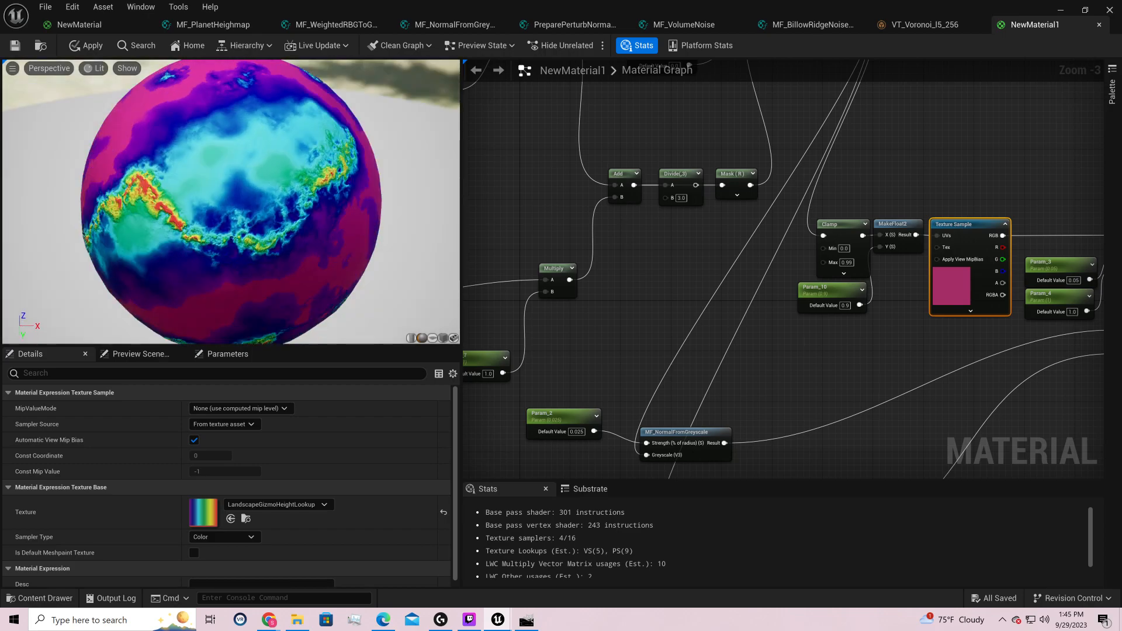
pyautogui.moveTo(233, 234); pyautogui.dragTo(450, 245)
pyautogui.moveTo(280, 265); pyautogui.dragTo(367, 330)
pyautogui.moveTo(281, 264); pyautogui.dragTo(397, 309)
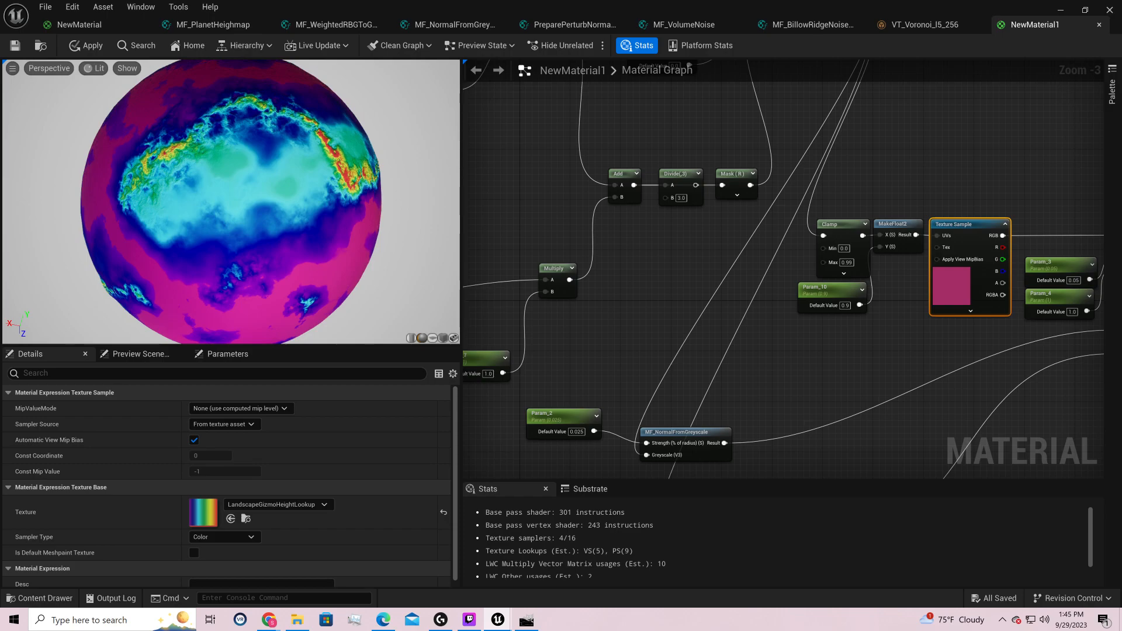
# - Set Param_10's default value to 1
pyautogui.moveTo(700, 342); pyautogui.dragTo(480, 269, button='right')
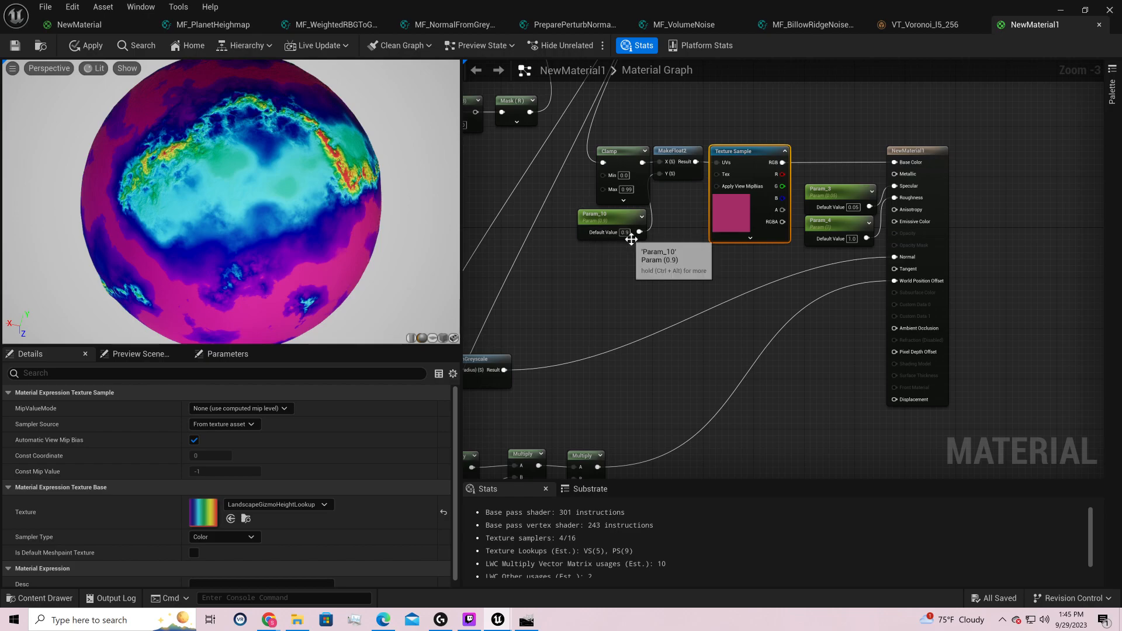
pyautogui.click(624, 232)
pyautogui.write('1')
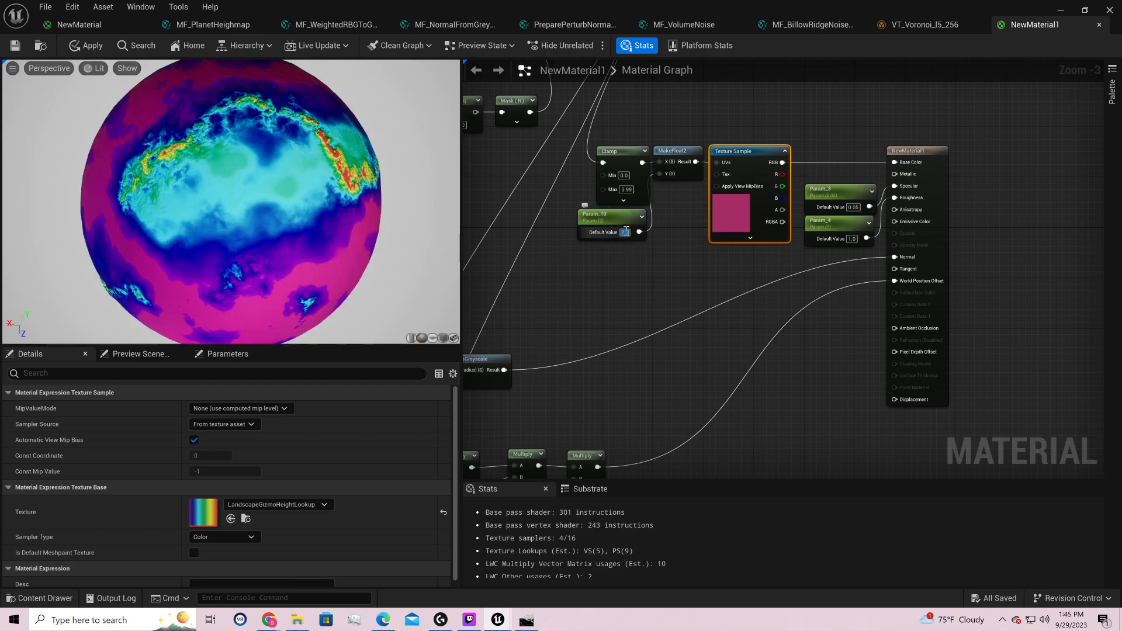
# - Move the MF_NormalFromGreyscale node beside the material result node and shift the World Position Offset Multiply group closer to it
pyautogui.moveTo(597, 288); pyautogui.dragTo(878, 400, button='right')
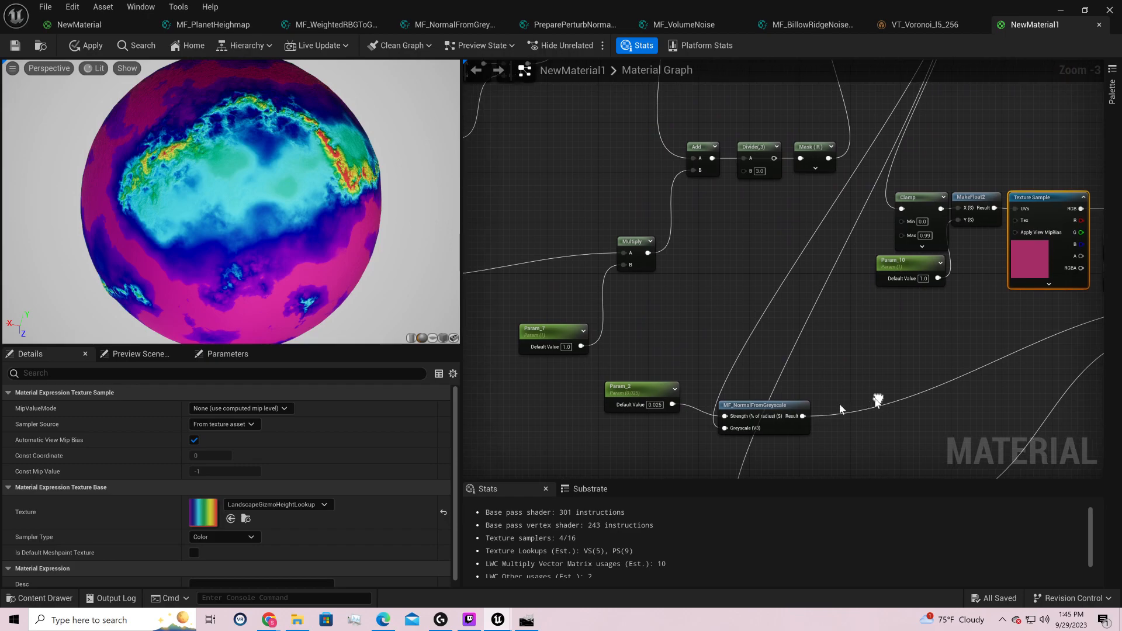
pyautogui.moveTo(781, 409); pyautogui.dragTo(795, 308)
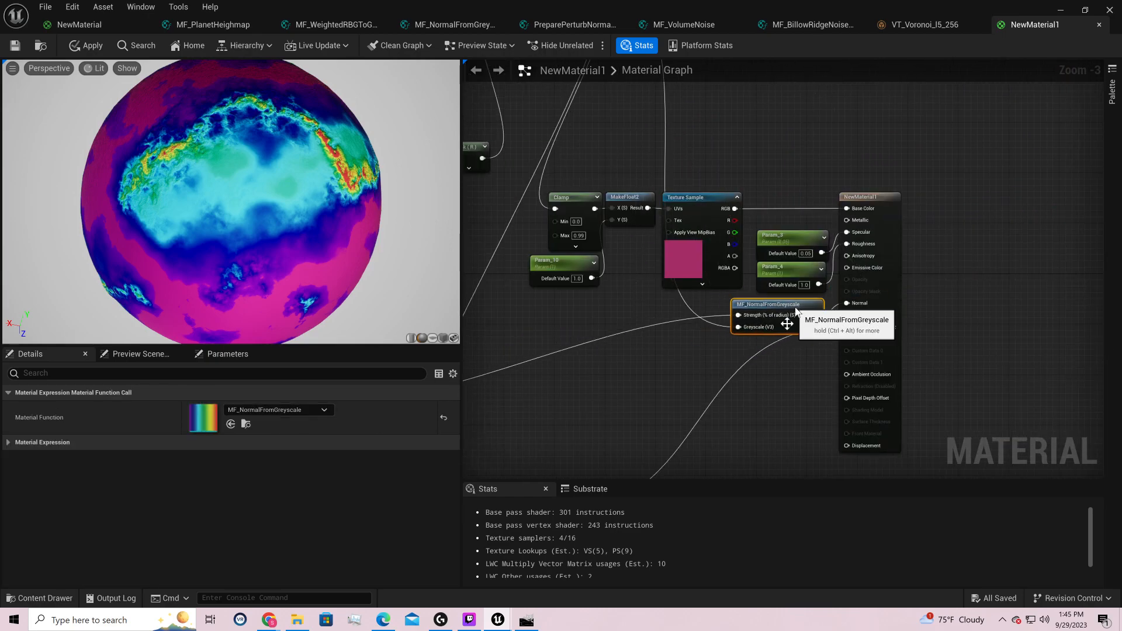
pyautogui.moveTo(729, 377); pyautogui.dragTo(921, 180, button='right')
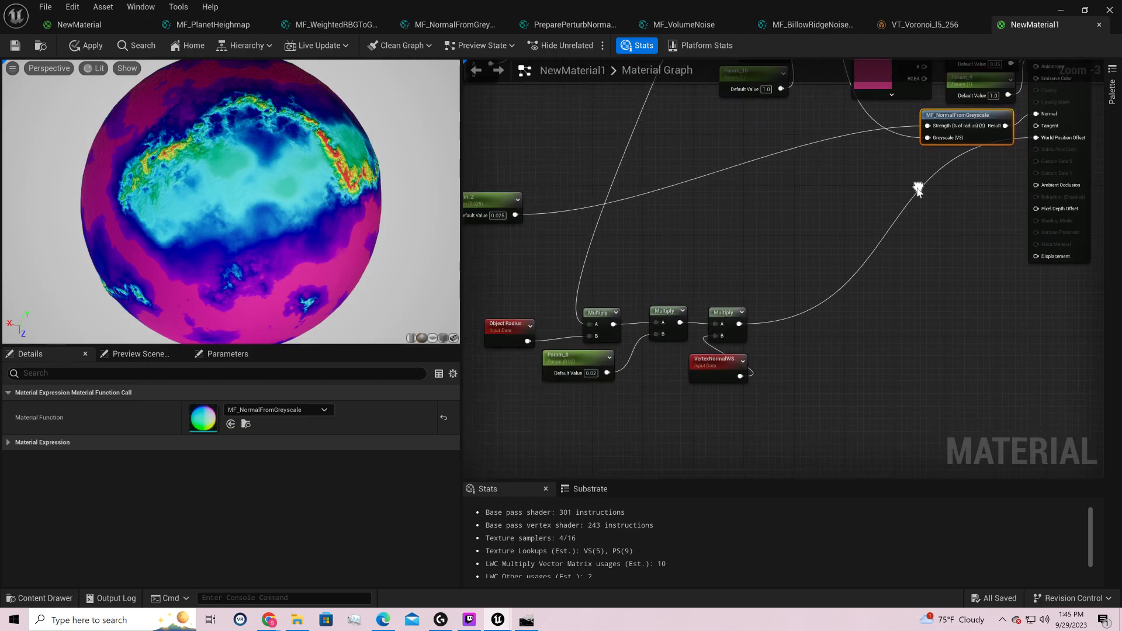
pyautogui.moveTo(791, 277); pyautogui.dragTo(486, 398)
pyautogui.moveTo(608, 307); pyautogui.dragTo(768, 317)
pyautogui.moveTo(922, 277); pyautogui.dragTo(709, 398, button='right')
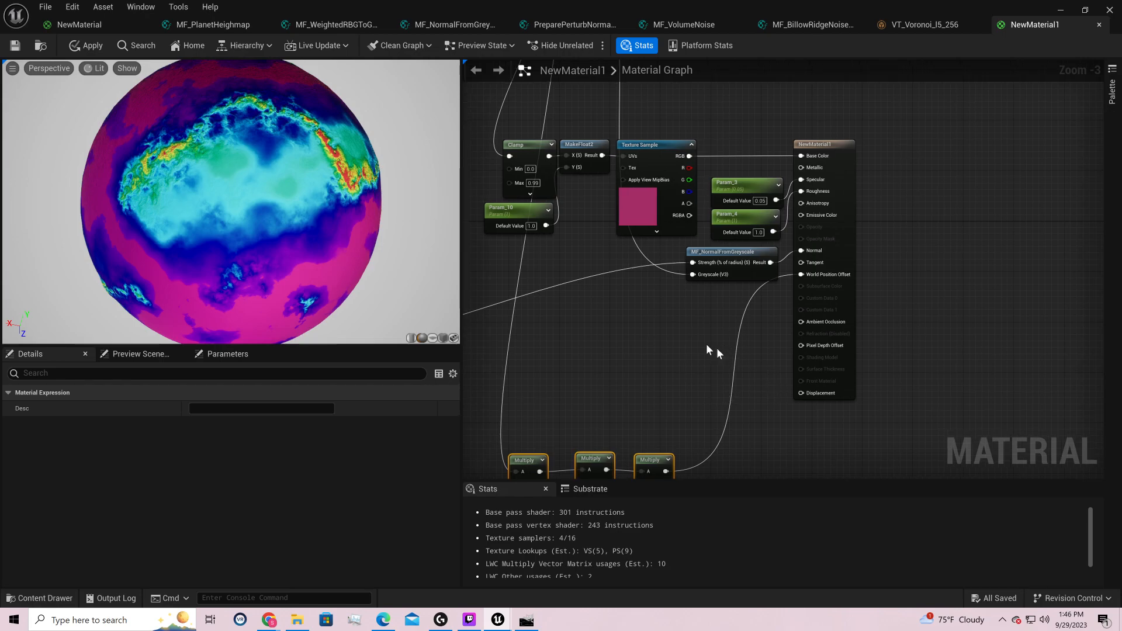
# - Try the Mask (R) output as the Clamp input, check the height colours on the planet, and reconnect Land Heightmap to Clamp
pyautogui.moveTo(660, 344); pyautogui.dragTo(864, 544, button='right')
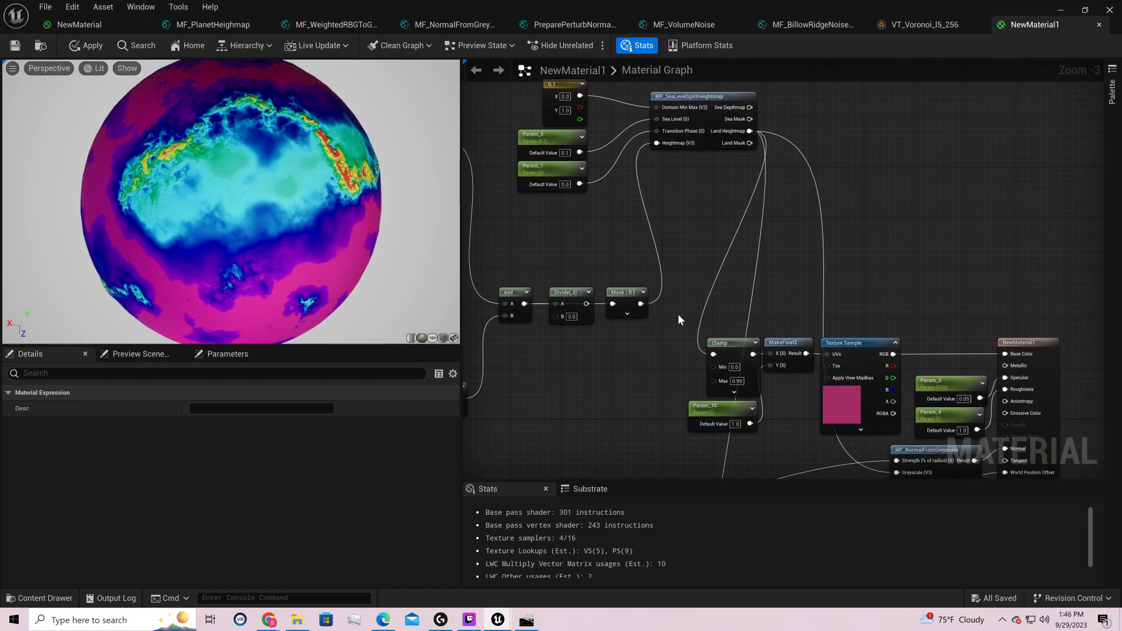
pyautogui.moveTo(641, 304); pyautogui.dragTo(713, 355)
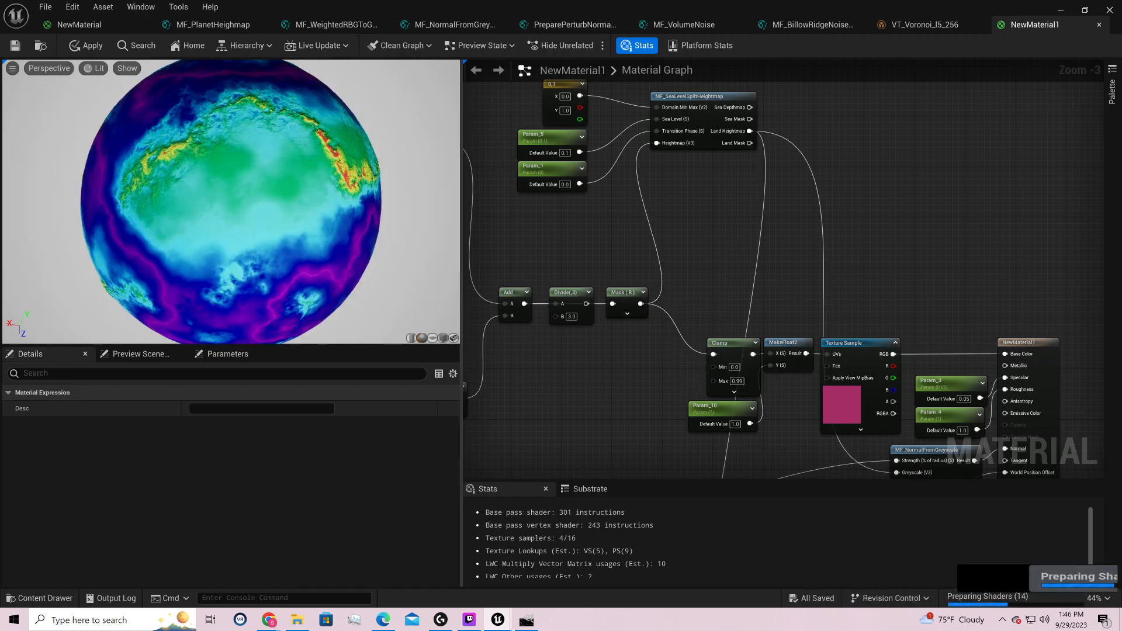
pyautogui.moveTo(304, 187); pyautogui.dragTo(18, 265)
pyautogui.moveTo(749, 131); pyautogui.dragTo(714, 354)
# - Try the Mask (R) output as MF_NormalFromGreyscale's Greyscale input, check the planet, and reconnect Land Heightmap to it
pyautogui.moveTo(640, 305); pyautogui.dragTo(898, 428)
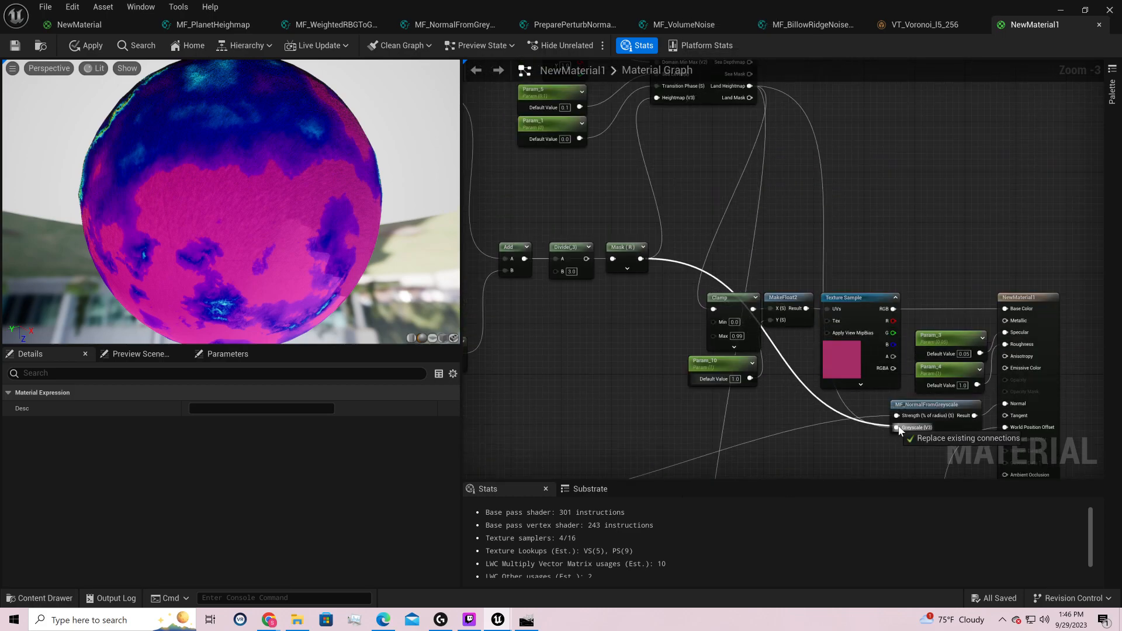
pyautogui.moveTo(899, 428); pyautogui.dragTo(898, 428)
pyautogui.moveTo(898, 428); pyautogui.dragTo(898, 428)
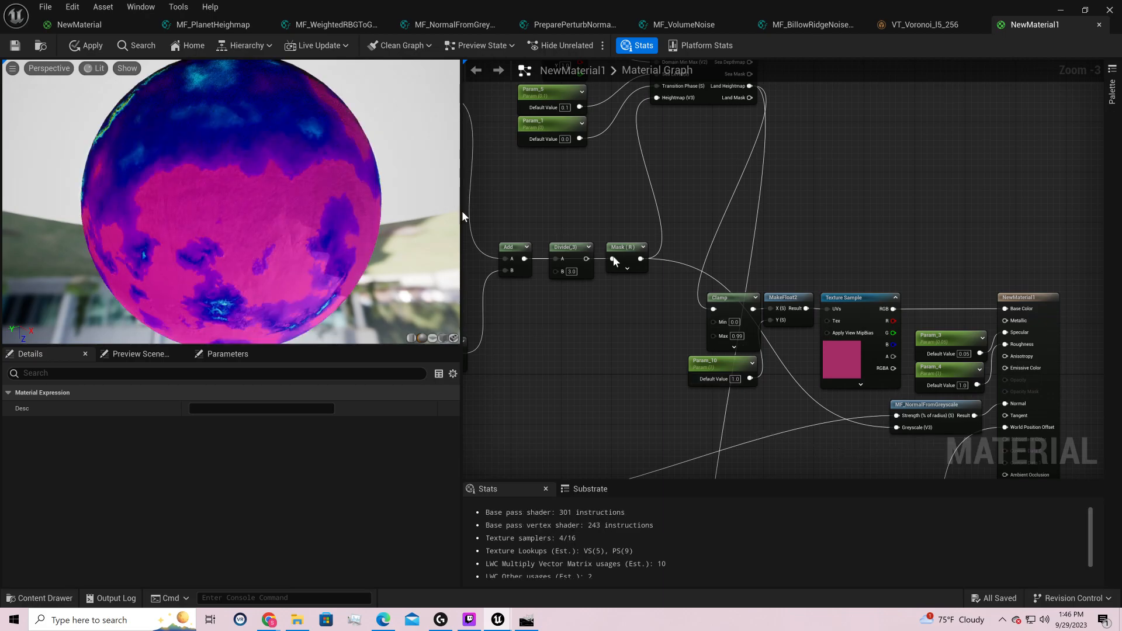
pyautogui.moveTo(231, 175); pyautogui.dragTo(192, 248)
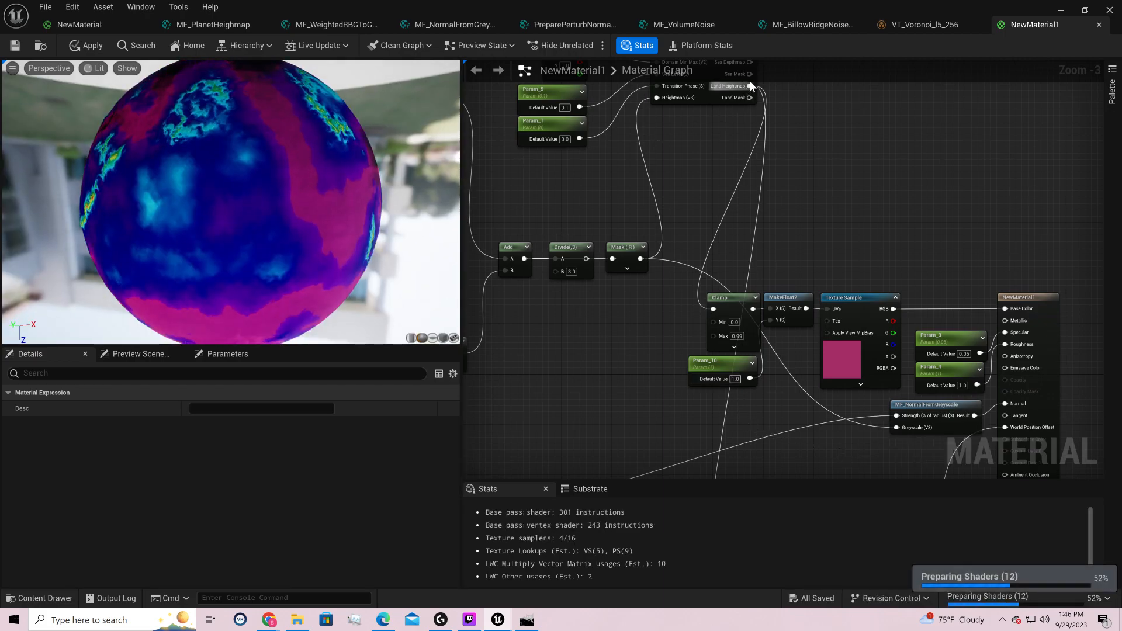
pyautogui.moveTo(750, 86); pyautogui.dragTo(909, 431)
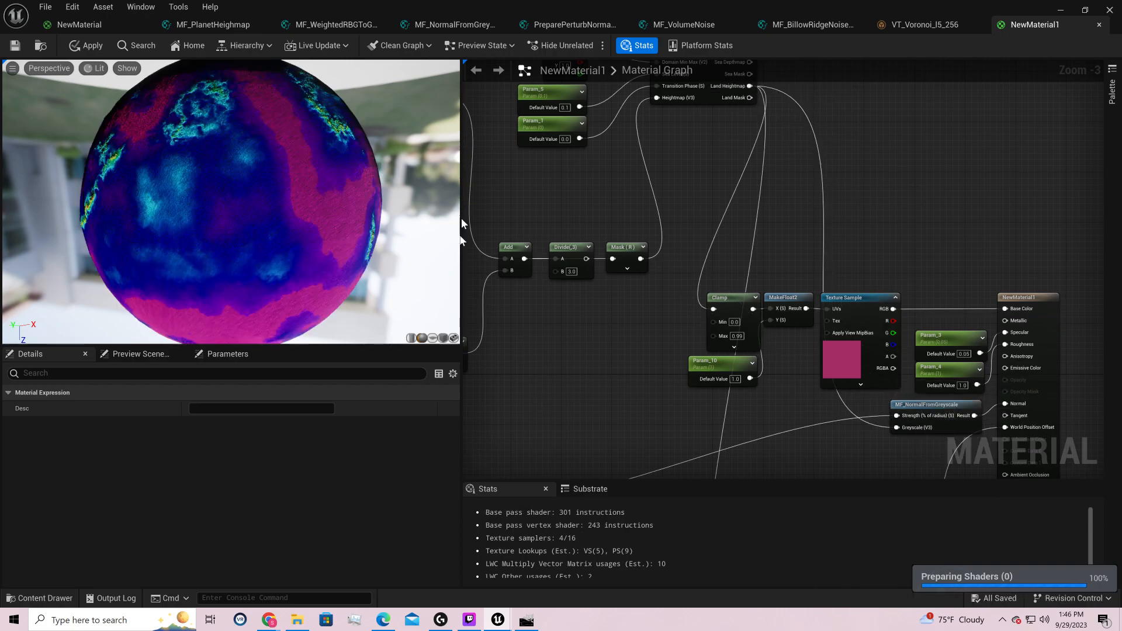
# - Move the material result node farther away from the Texture Sample and parameter nodes to make room between them
pyautogui.moveTo(836, 225); pyautogui.dragTo(703, 108, button='right')
pyautogui.moveTo(946, 287); pyautogui.dragTo(726, 130, button='right')
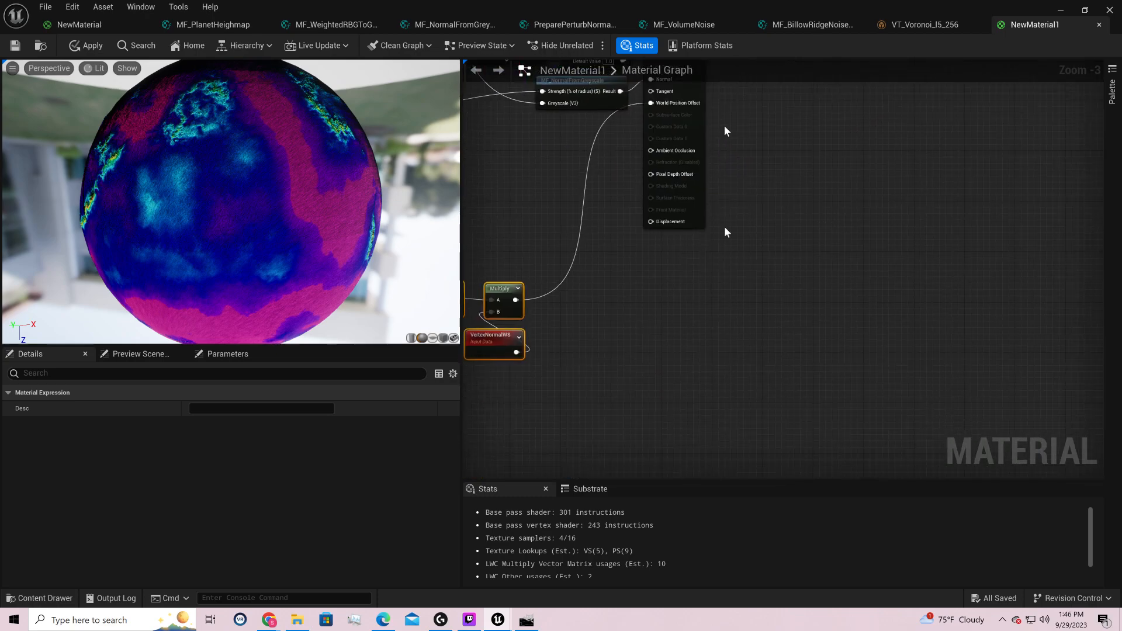
pyautogui.moveTo(777, 253); pyautogui.dragTo(744, 398, button='right')
pyautogui.moveTo(710, 132); pyautogui.dragTo(870, 282, button='right')
pyautogui.moveTo(820, 299); pyautogui.dragTo(968, 300)
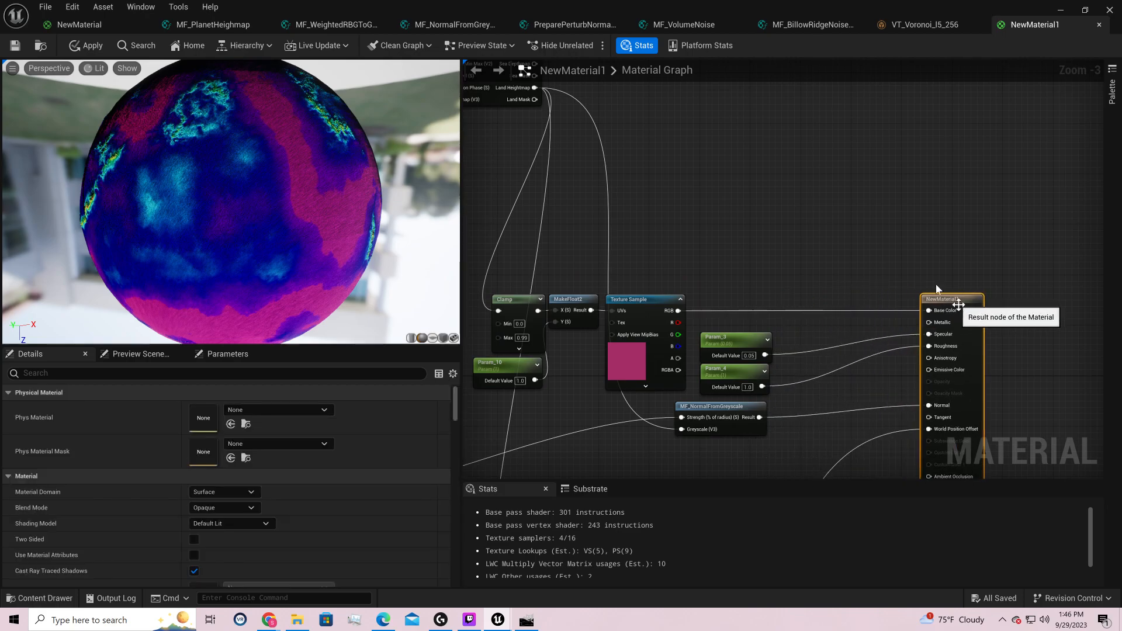
# - Try a MaterialAttributeLayers node above the Texture Sample and delete it from the graph
pyautogui.rightClick(734, 121)
pyautogui.write('matlayerp')
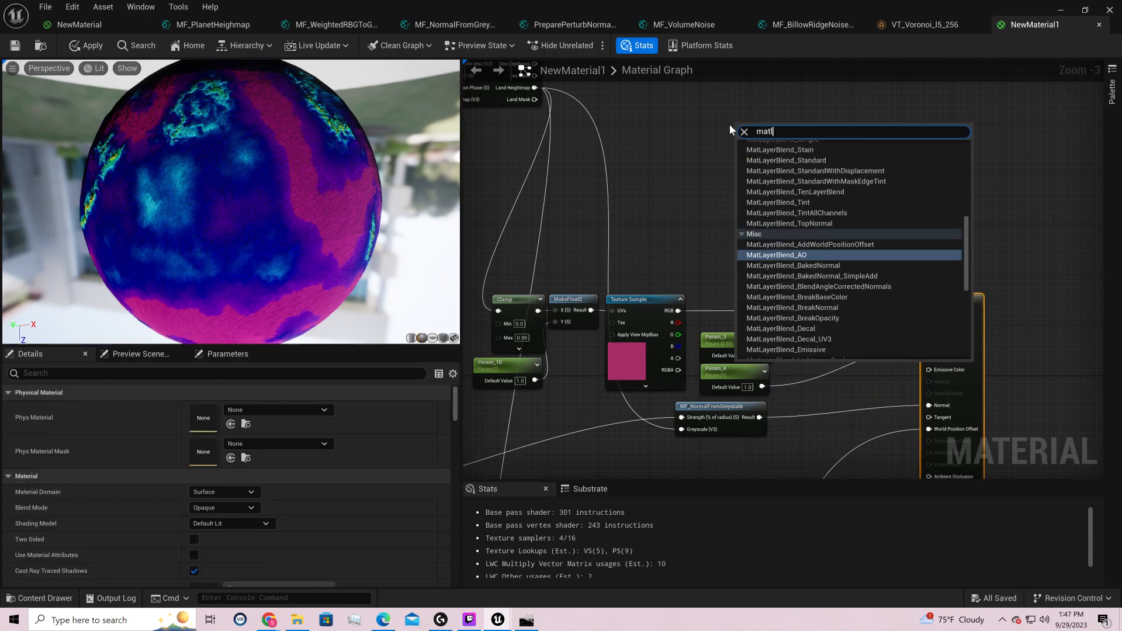
pyautogui.press('BackSpace')
pyautogui.press('BackSpace')
pyautogui.press('BackSpace')
pyautogui.press('BackSpace')
pyautogui.press('BackSpace')
pyautogui.press('BackSpace')
pyautogui.press('BackSpace')
pyautogui.press('BackSpace')
pyautogui.press('BackSpace')
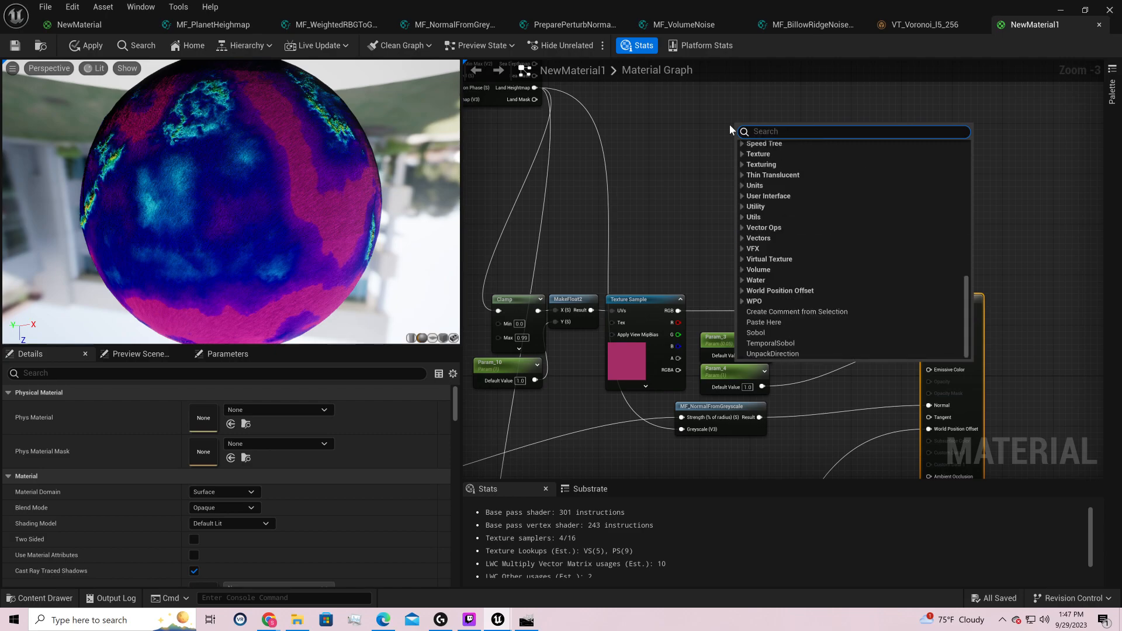
pyautogui.write('materiall')
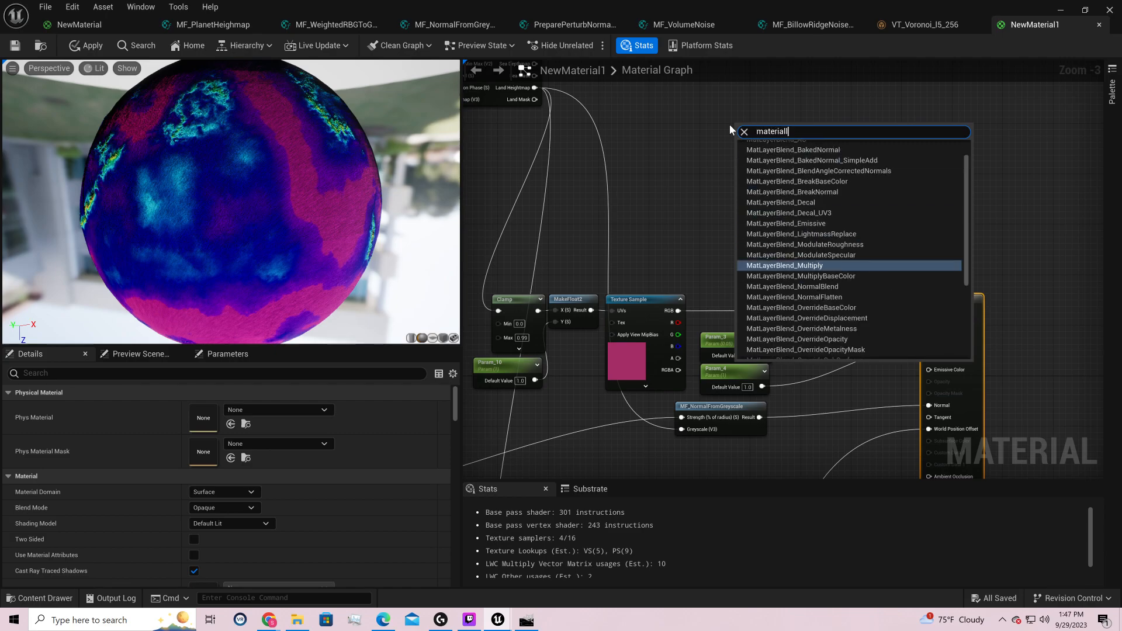
pyautogui.write('a')
pyautogui.write('p')
pyautogui.press('BackSpace')
pyautogui.press('BackSpace')
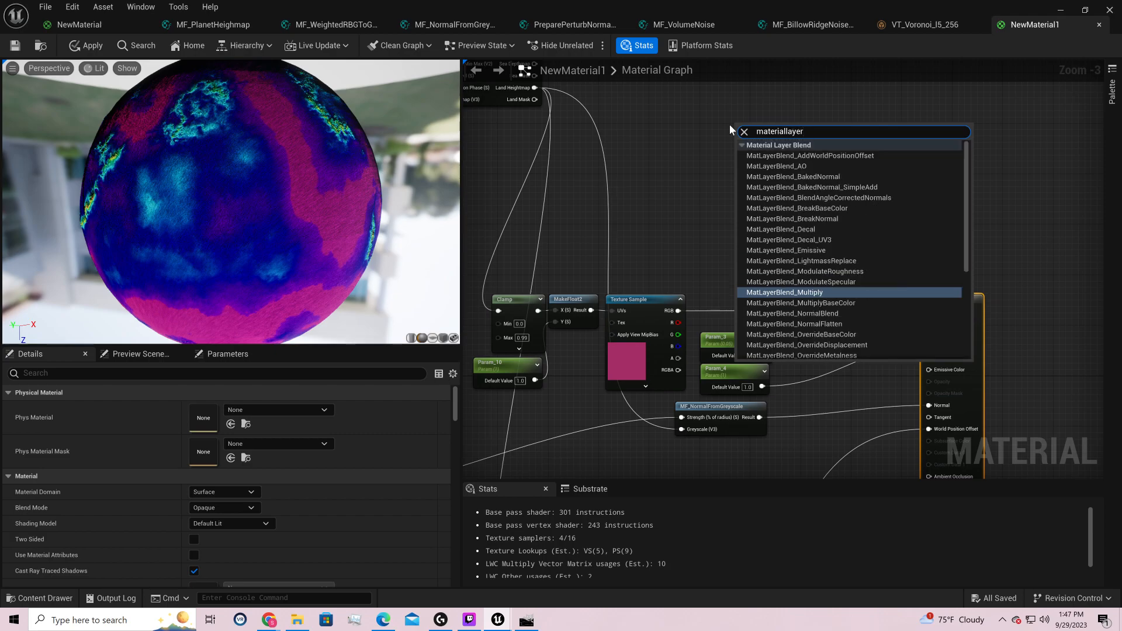
pyautogui.press('BackSpace')
pyautogui.press('BackSpace')
pyautogui.press('BackSpace')
pyautogui.press('BackSpace')
pyautogui.press('BackSpace')
pyautogui.press('BackSpace')
pyautogui.press('BackSpace')
pyautogui.press('BackSpace')
pyautogui.press('BackSpace')
pyautogui.press('BackSpace')
pyautogui.press('BackSpace')
pyautogui.press('BackSpace')
pyautogui.press('BackSpace')
pyautogui.write('material')
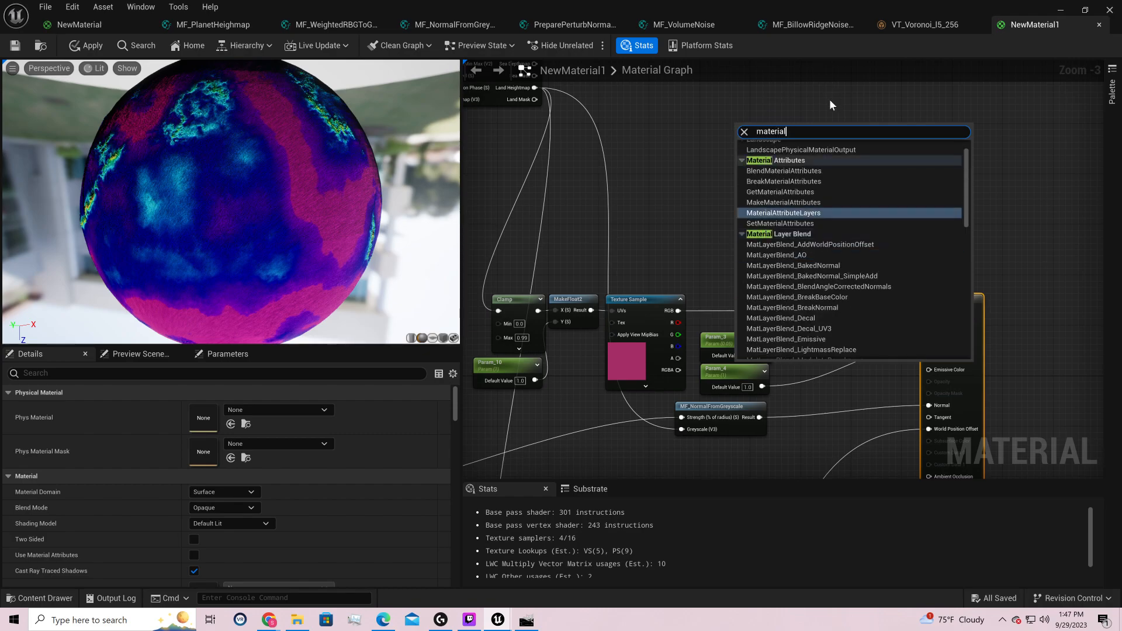
pyautogui.click(817, 215)
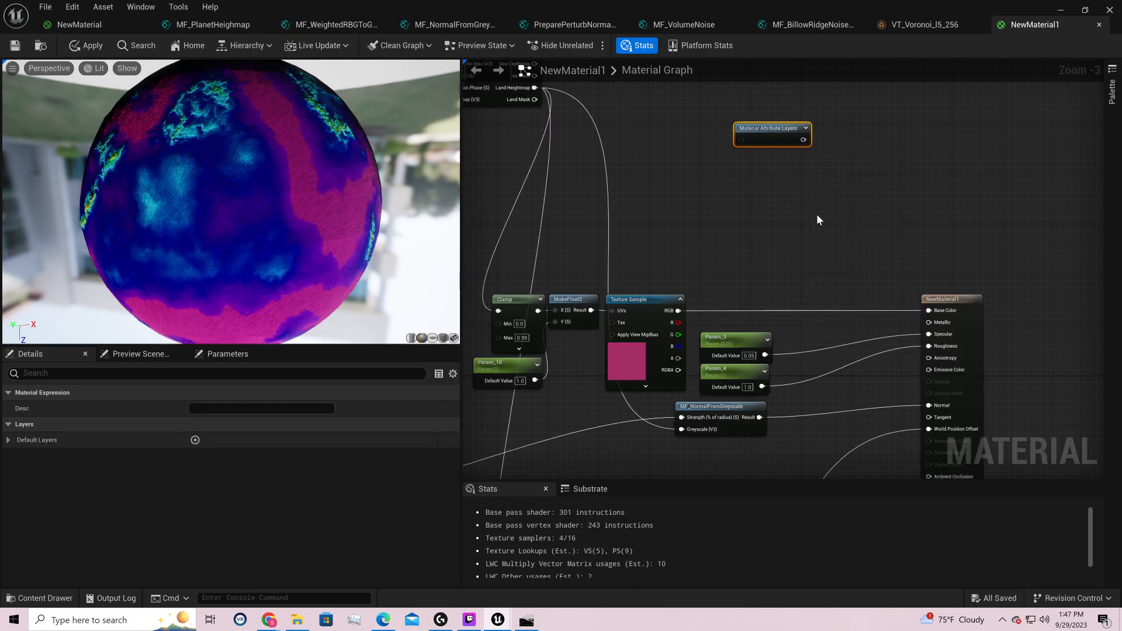
pyautogui.press('Delete')
# - Add a MakeMaterialAttributes node and place it above the gap between the Texture Sample and the material result node
pyautogui.rightClick(818, 174)
pyautogui.write('makemat')
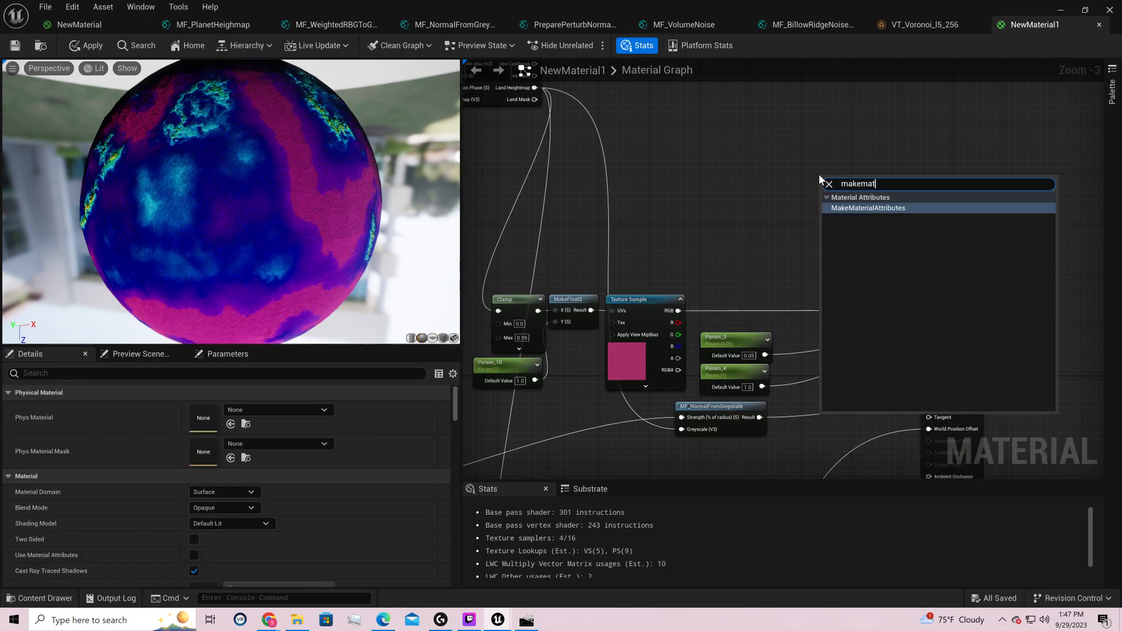
pyautogui.write('erial')
pyautogui.press('Return')
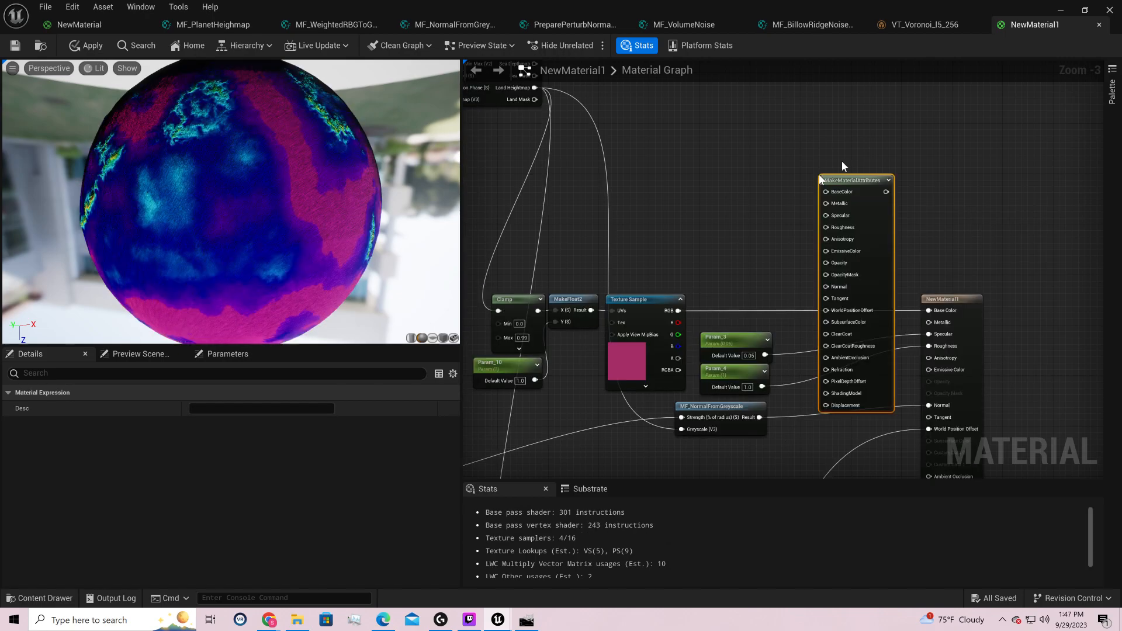
pyautogui.moveTo(865, 188); pyautogui.dragTo(839, 245)
pyautogui.moveTo(654, 297); pyautogui.dragTo(572, 70, button='right')
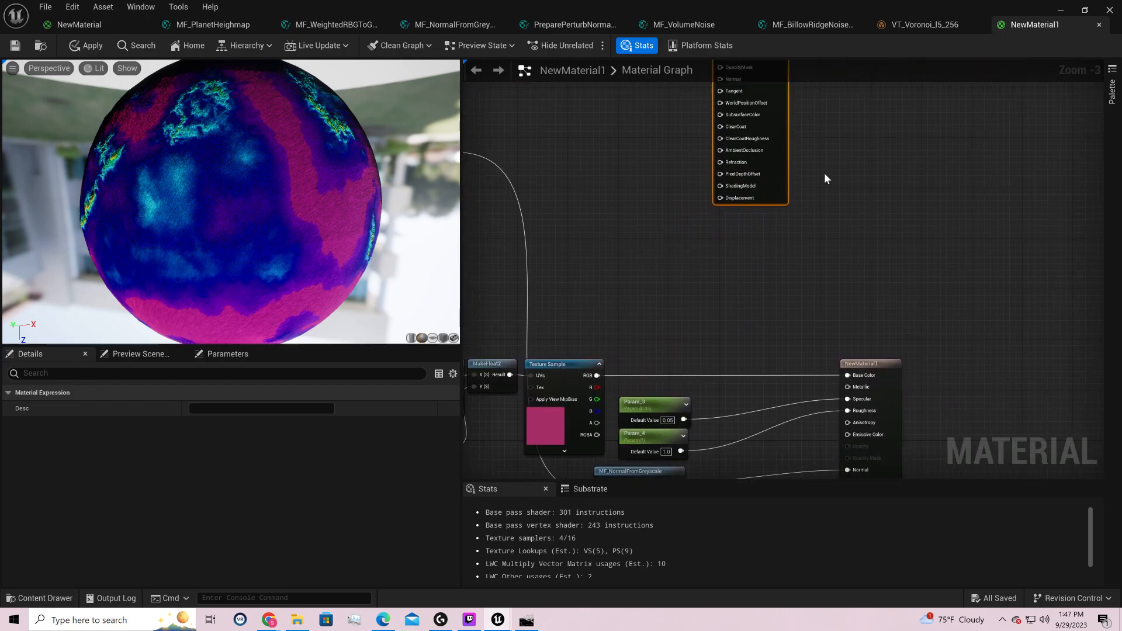
pyautogui.moveTo(823, 174); pyautogui.dragTo(818, 271, button='right')
pyautogui.moveTo(760, 177); pyautogui.dragTo(791, 303)
pyautogui.moveTo(881, 407); pyautogui.dragTo(870, 333, button='right')
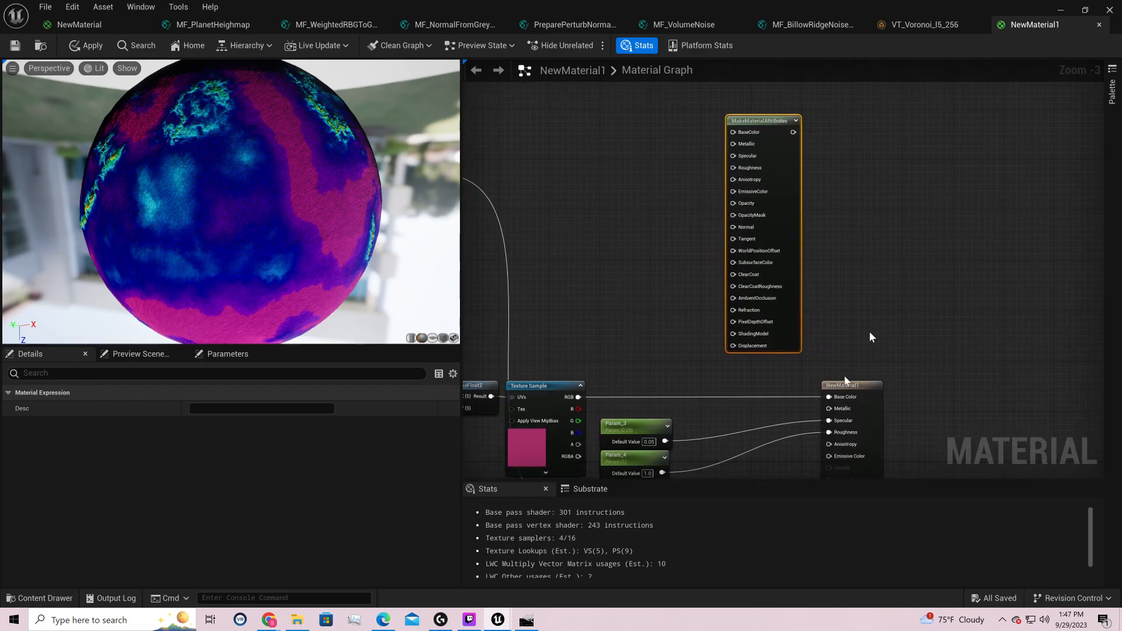
# - Transfer the result node's Base Color, Specular, Roughness, Normal and World Position Offset connections to the matching MakeMaterialAttributes inputs
pyautogui.keyDown('ctrl'); pyautogui.moveTo(828, 397); pyautogui.dragTo(733, 132); pyautogui.keyUp('ctrl')
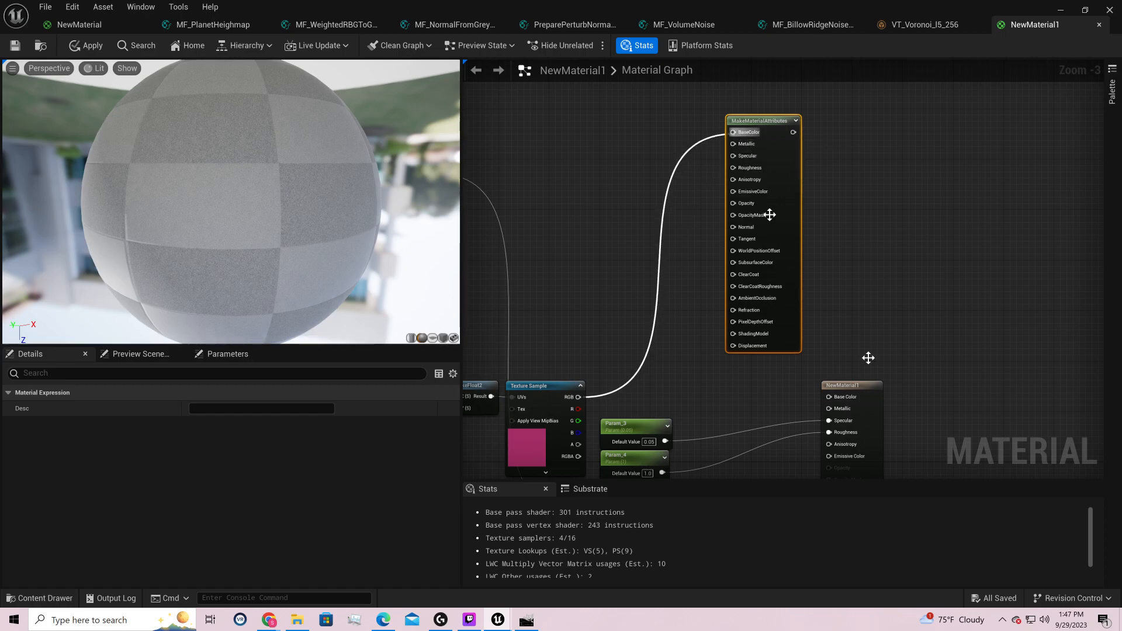
pyautogui.keyDown('ctrl'); pyautogui.moveTo(835, 425); pyautogui.dragTo(734, 155); pyautogui.keyUp('ctrl')
pyautogui.keyDown('ctrl'); pyautogui.moveTo(846, 435); pyautogui.dragTo(733, 191); pyautogui.keyUp('ctrl')
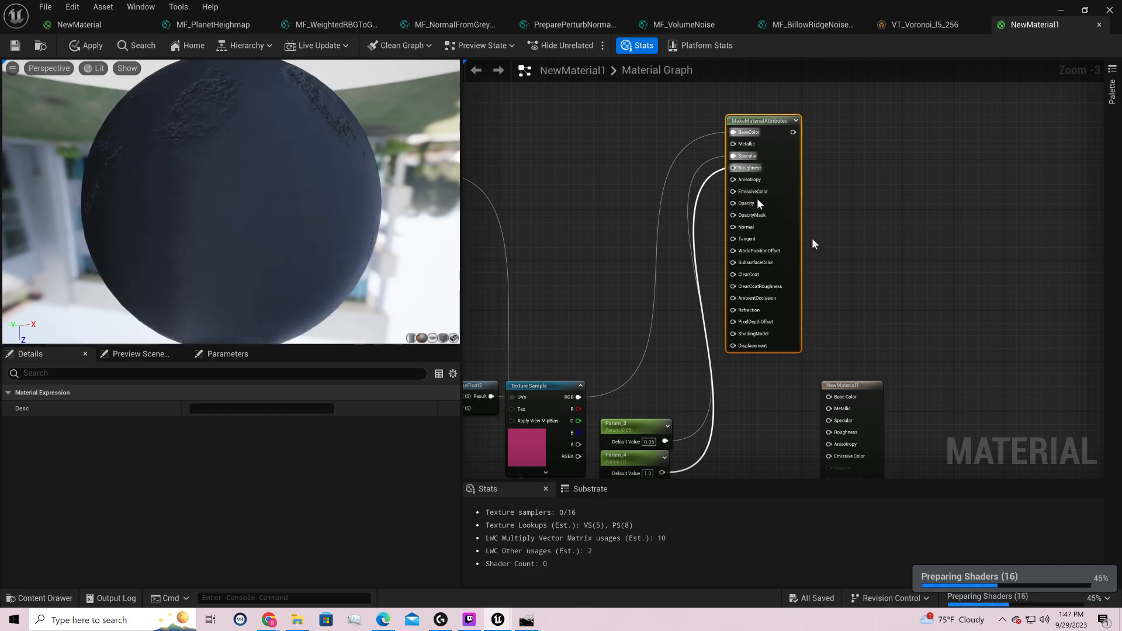
pyautogui.moveTo(855, 461); pyautogui.dragTo(876, 365, button='right')
pyautogui.keyDown('ctrl'); pyautogui.moveTo(854, 389); pyautogui.dragTo(762, 131); pyautogui.keyUp('ctrl')
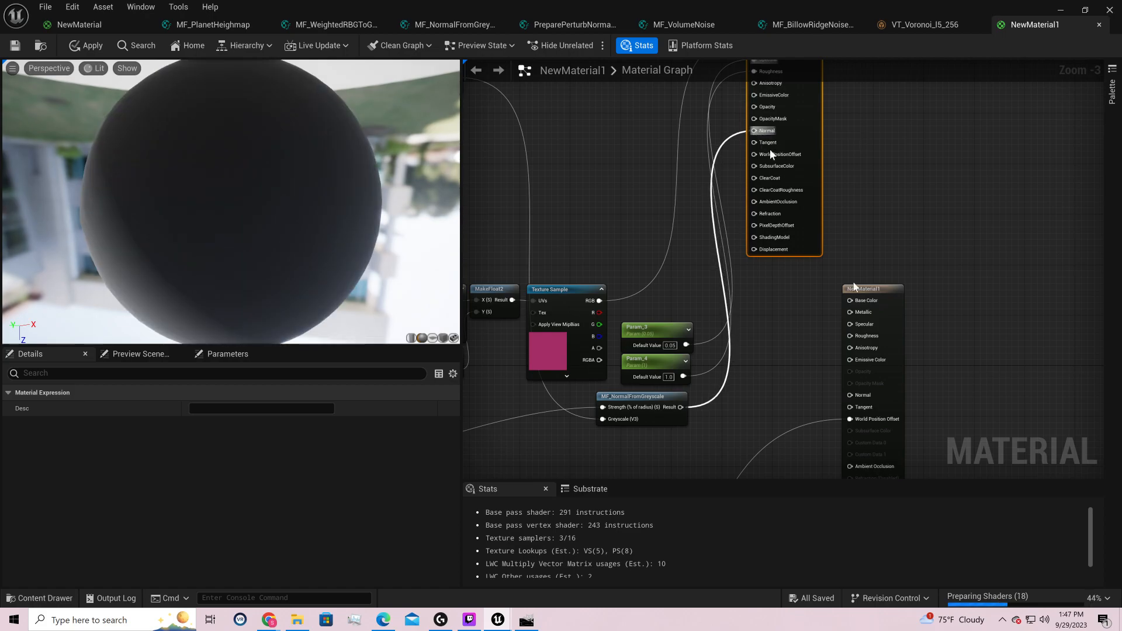
pyautogui.keyDown('ctrl'); pyautogui.moveTo(863, 424); pyautogui.dragTo(792, 142); pyautogui.keyUp('ctrl')
# - Try a MaterialAttributeLayers node beside the MakeMaterialAttributes node and remove it
pyautogui.moveTo(909, 174); pyautogui.dragTo(740, 346, button='right')
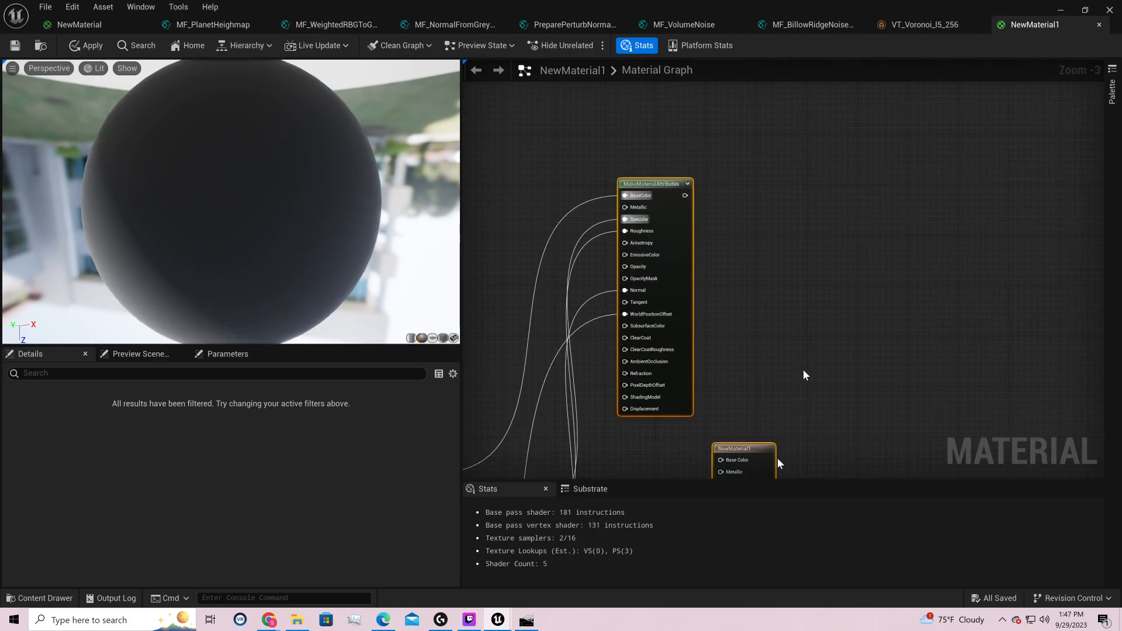
pyautogui.rightClick(758, 458)
pyautogui.rightClick(804, 346)
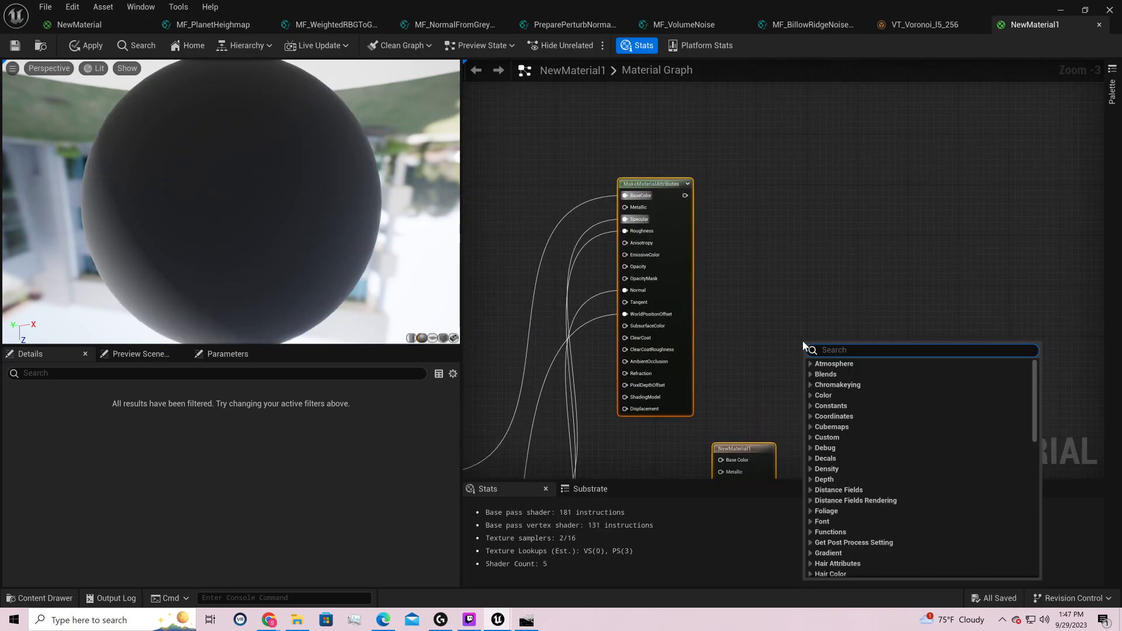
pyautogui.write('material')
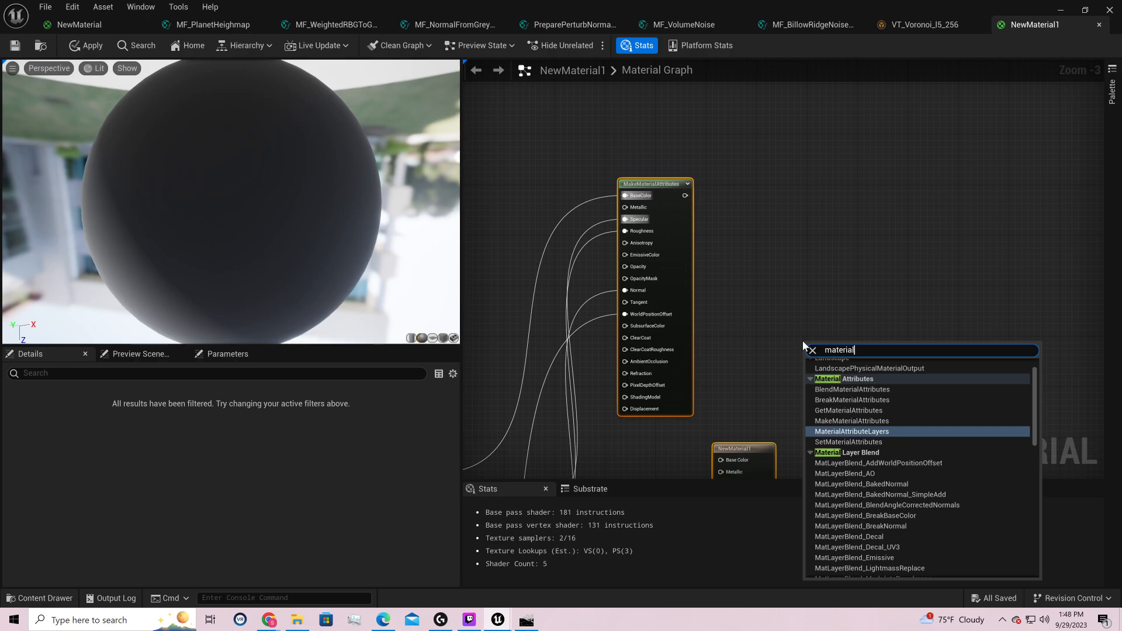
pyautogui.write('la')
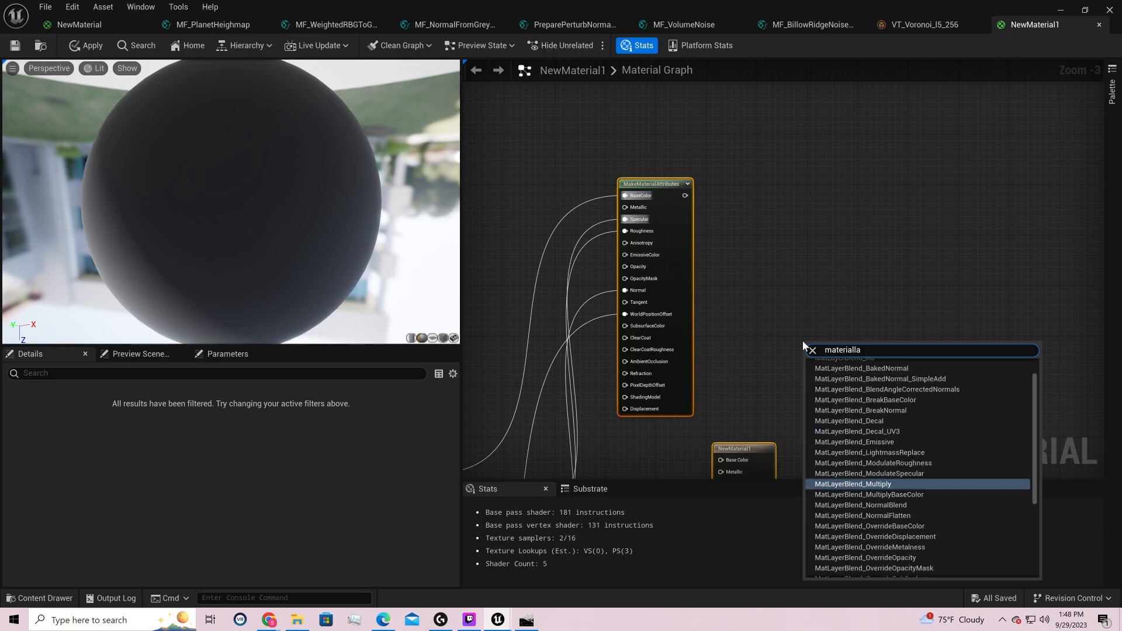
pyautogui.scroll(-2, 936, 475)
pyautogui.scroll(3, 952, 463)
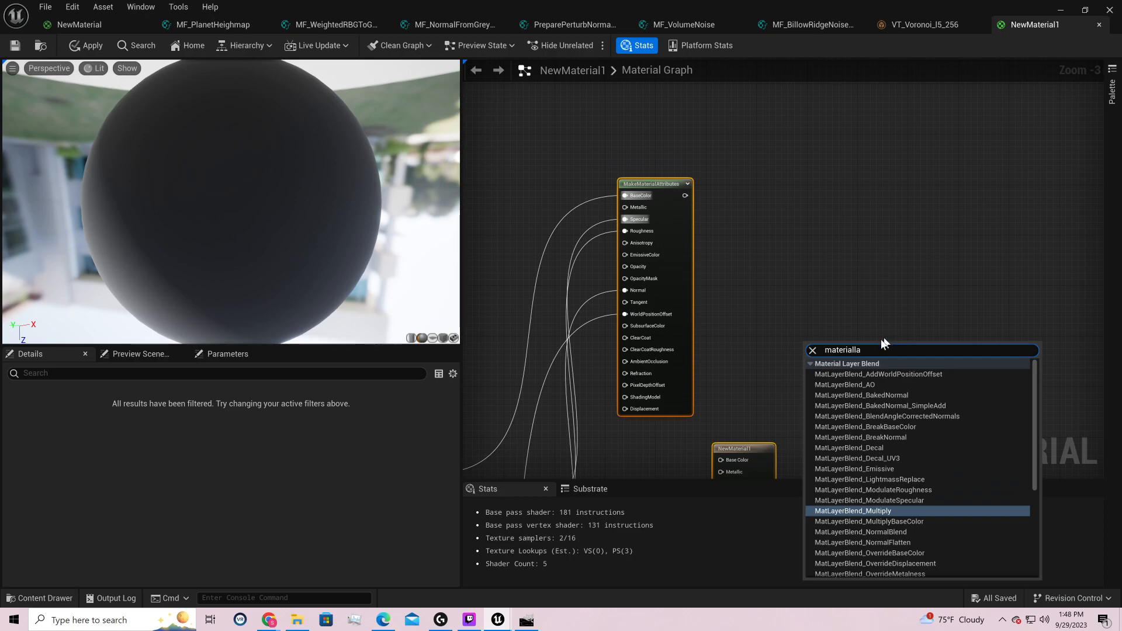
pyautogui.press('BackSpace')
pyautogui.press('BackSpace')
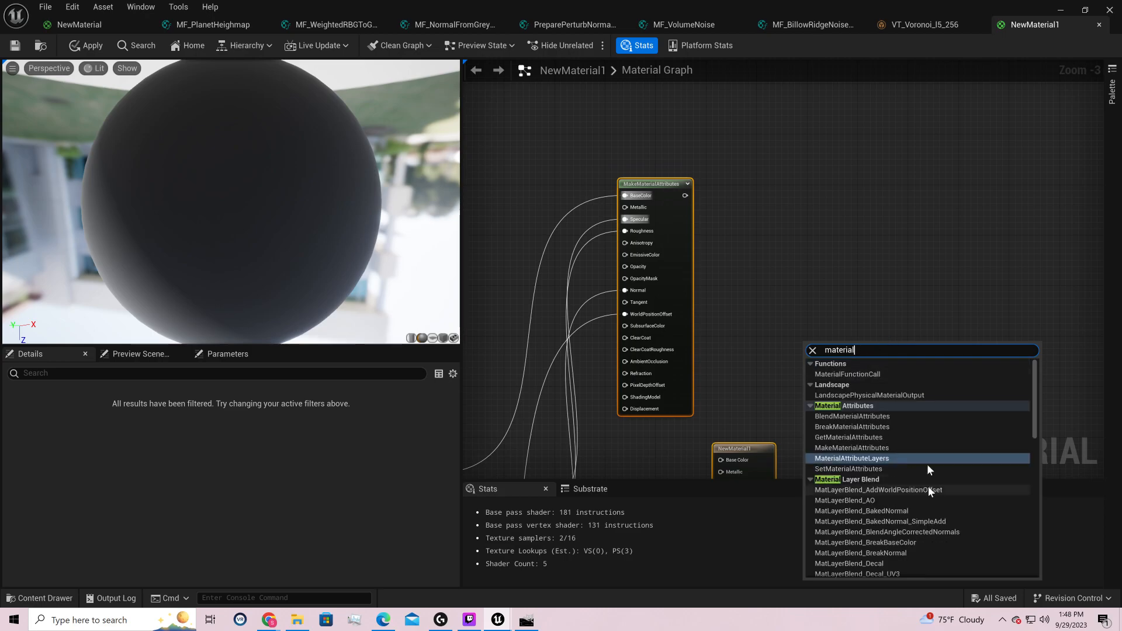
pyautogui.click(874, 458)
pyautogui.moveTo(843, 355); pyautogui.dragTo(831, 362)
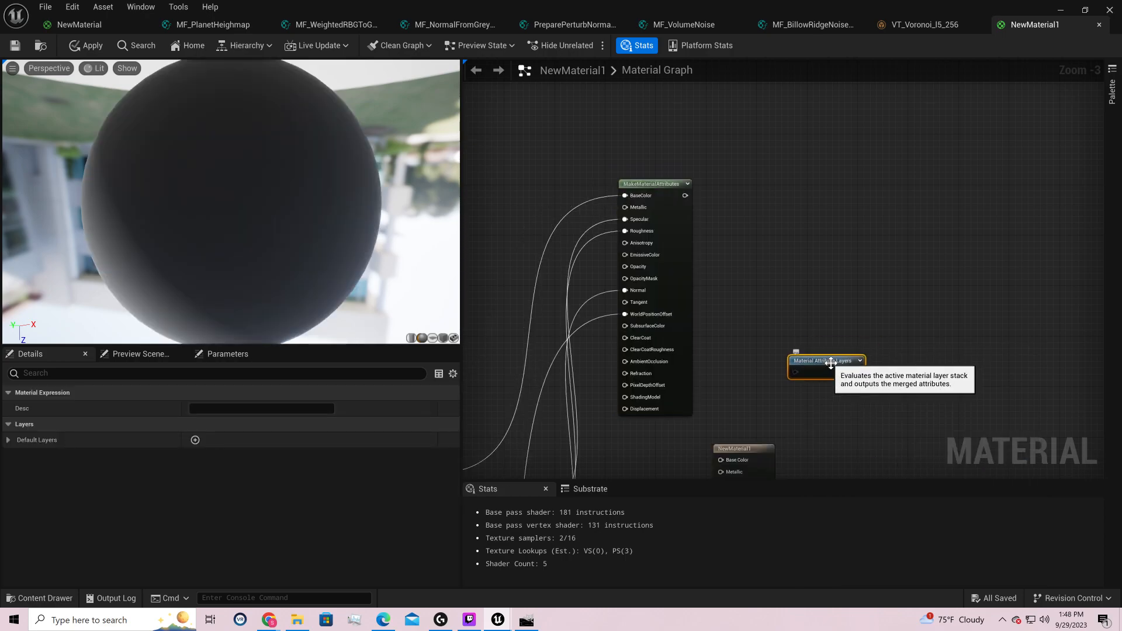
pyautogui.click(906, 406)
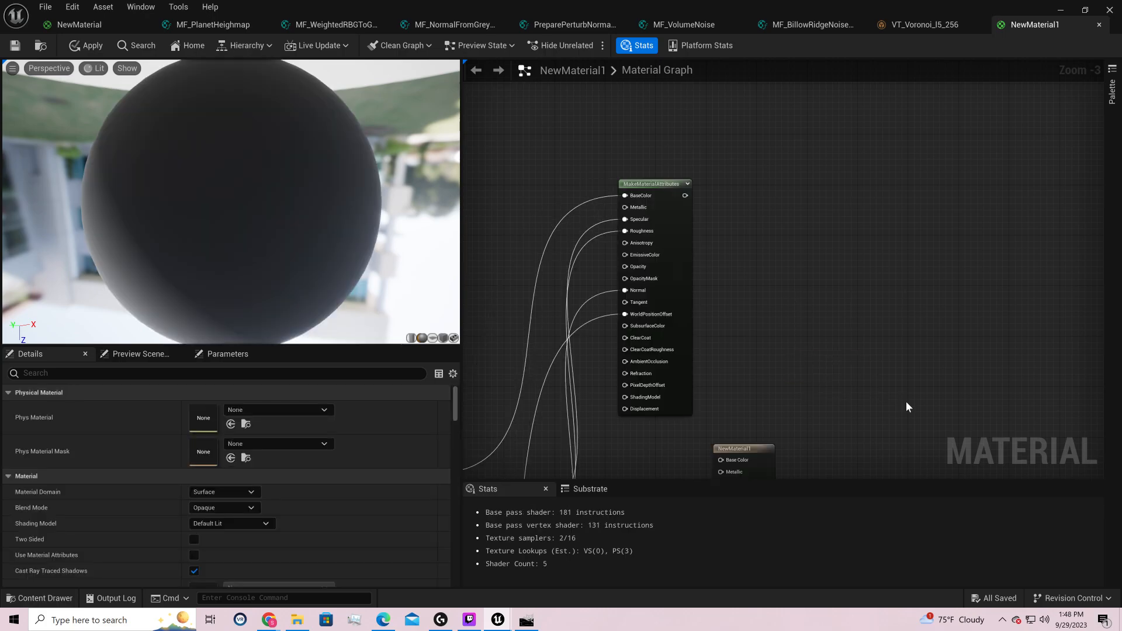
# - Try a SetMaterialAttributes node beside the MakeMaterialAttributes node and delete it
pyautogui.rightClick(860, 349)
pyautogui.scroll(-5, 935, 405)
pyautogui.scroll(-3, 951, 401)
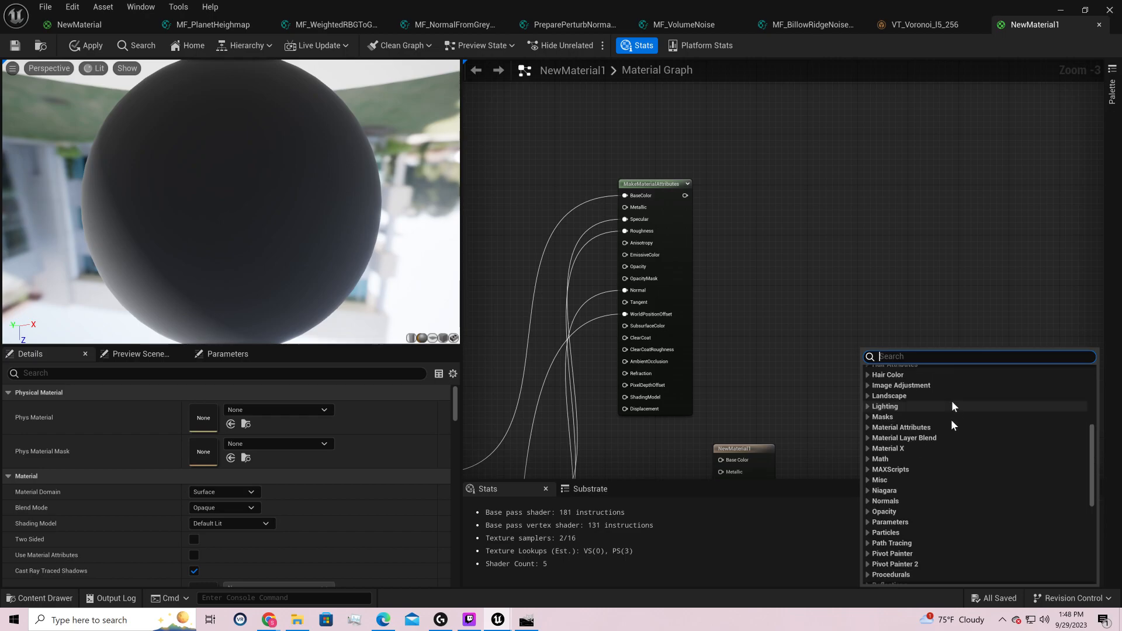
pyautogui.click(869, 429)
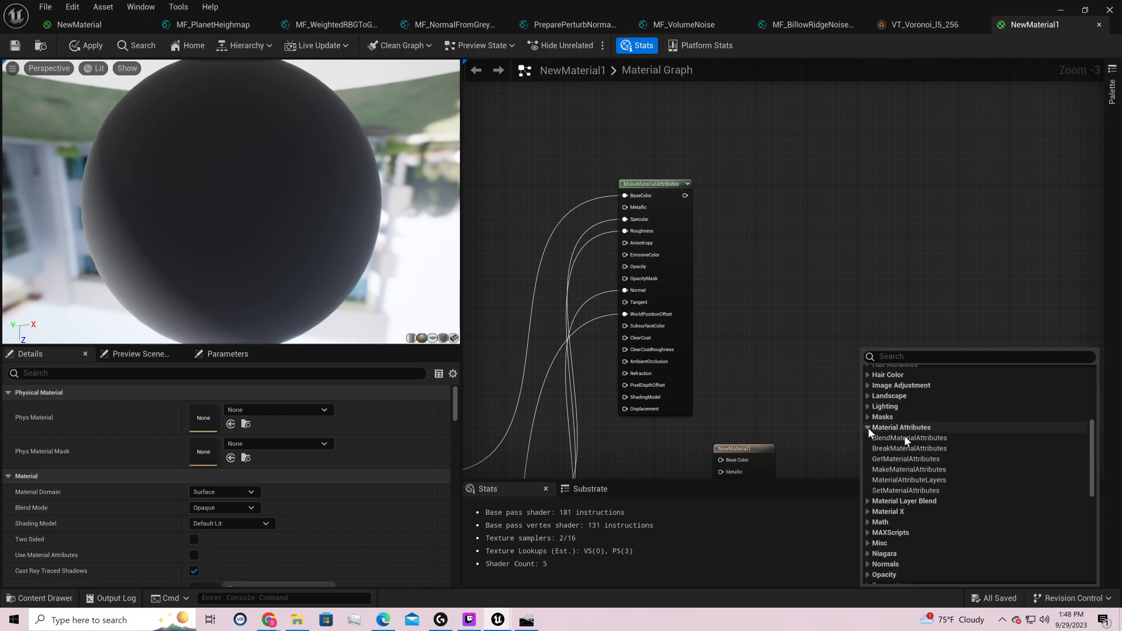
pyautogui.click(937, 490)
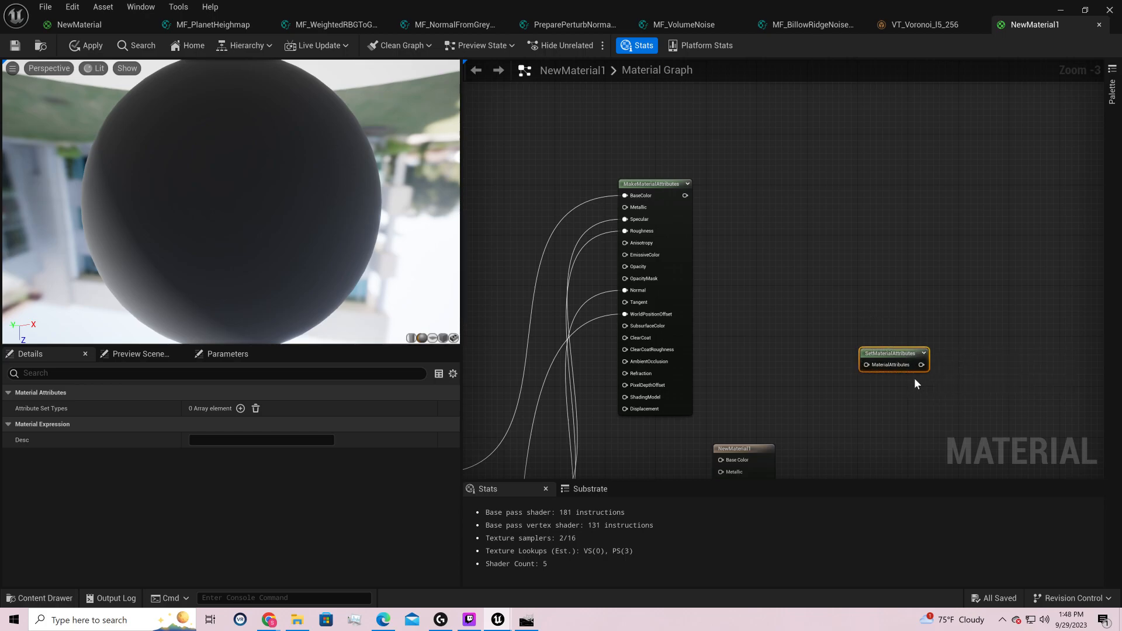
pyautogui.press('Delete')
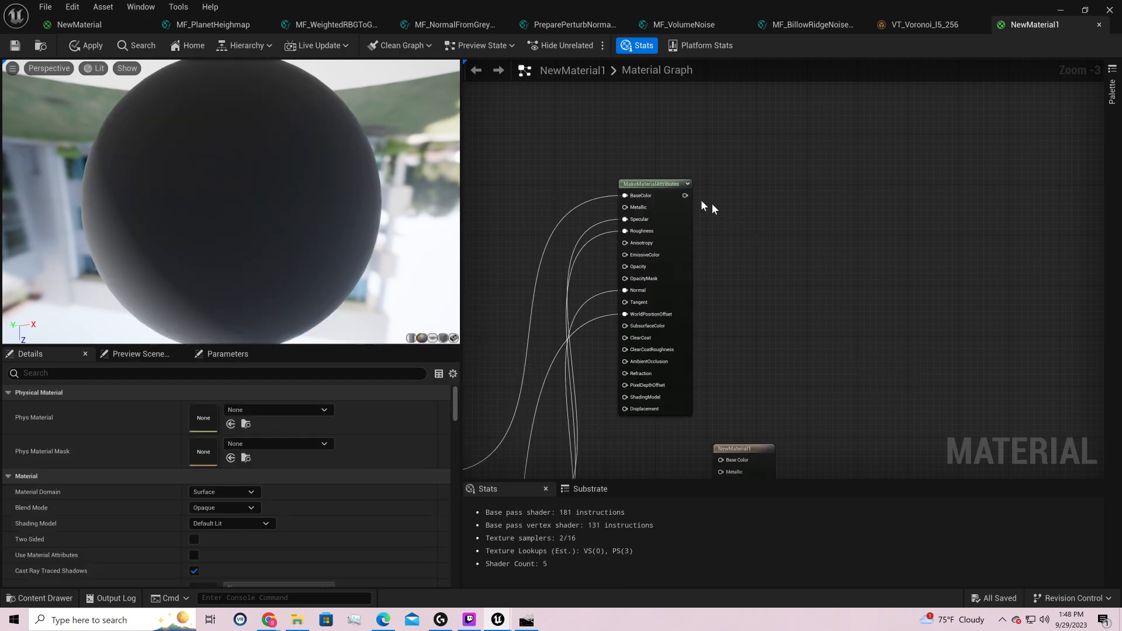
# - Feed the MakeMaterialAttributes output into the Base Material of a new MatLayerBlend_Simple node and move the material result node farther right
pyautogui.moveTo(685, 195); pyautogui.dragTo(830, 300)
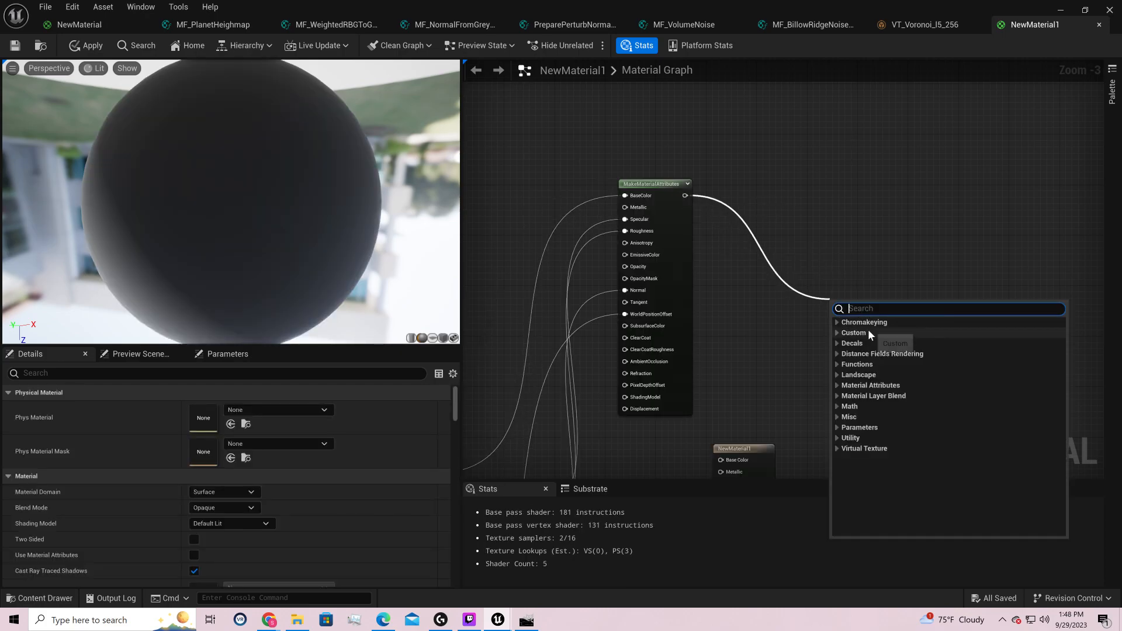
pyautogui.click(900, 396)
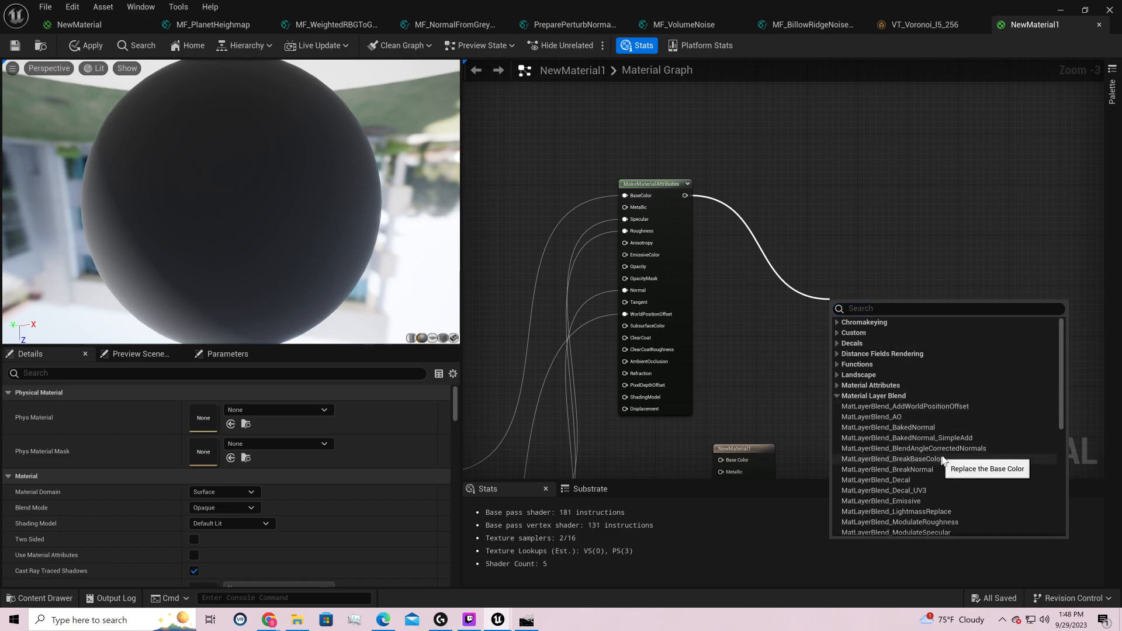
pyautogui.scroll(-2, 962, 444)
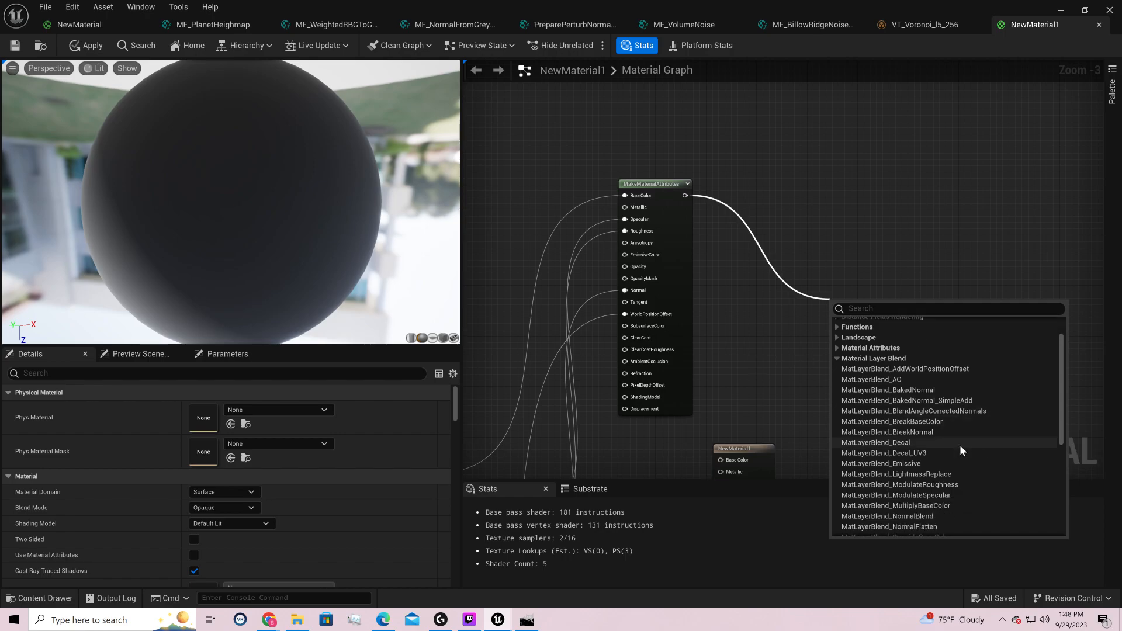
pyautogui.scroll(-1, 960, 449)
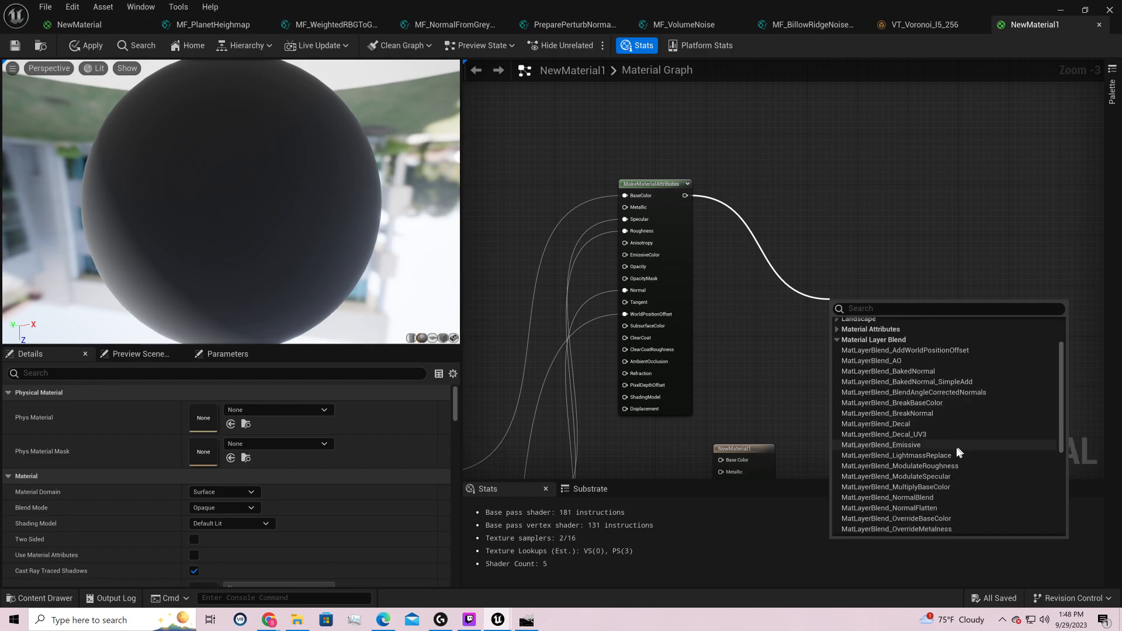
pyautogui.scroll(-5, 953, 448)
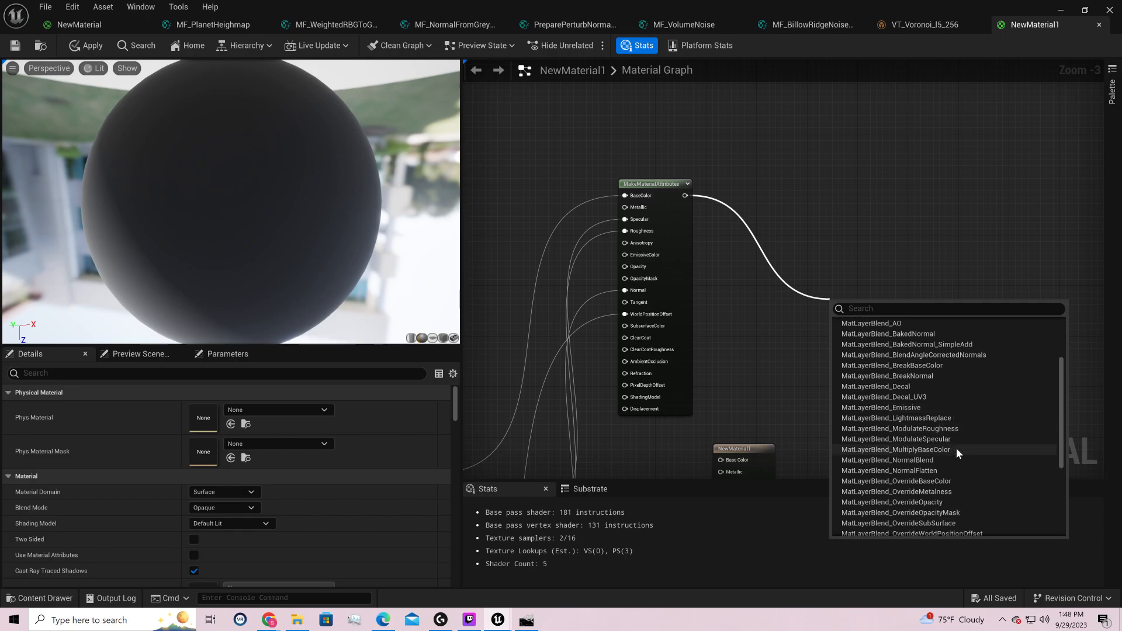
pyautogui.scroll(-4, 952, 455)
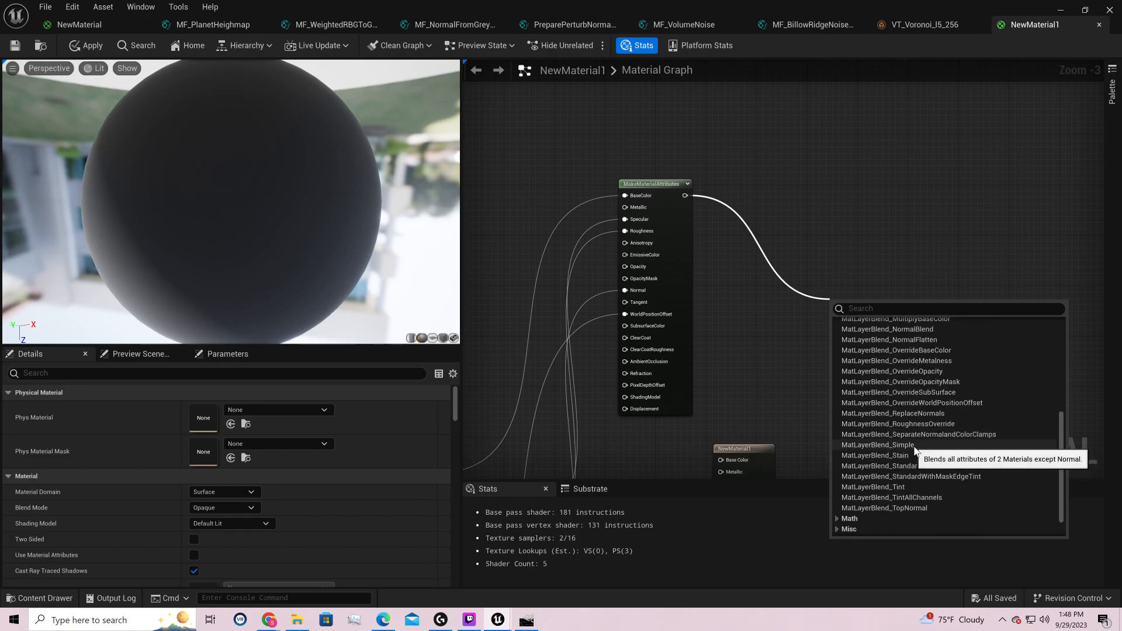
pyautogui.click(878, 444)
pyautogui.moveTo(843, 375); pyautogui.dragTo(1028, 260, button='right')
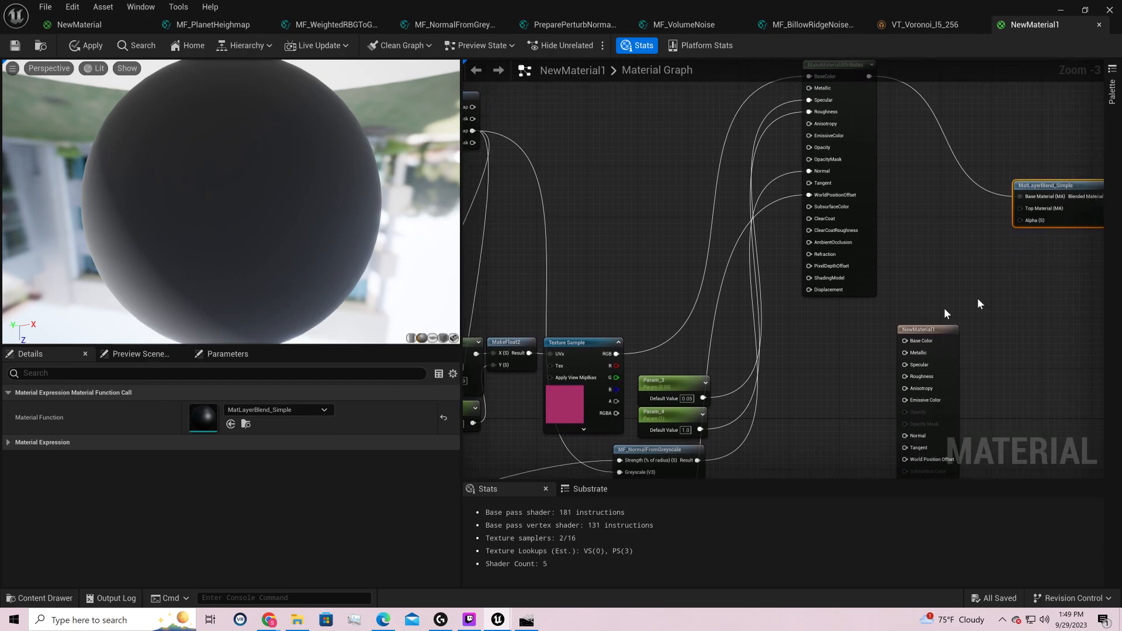
pyautogui.moveTo(933, 332); pyautogui.dragTo(1102, 330)
pyautogui.moveTo(883, 347); pyautogui.dragTo(931, 323, button='right')
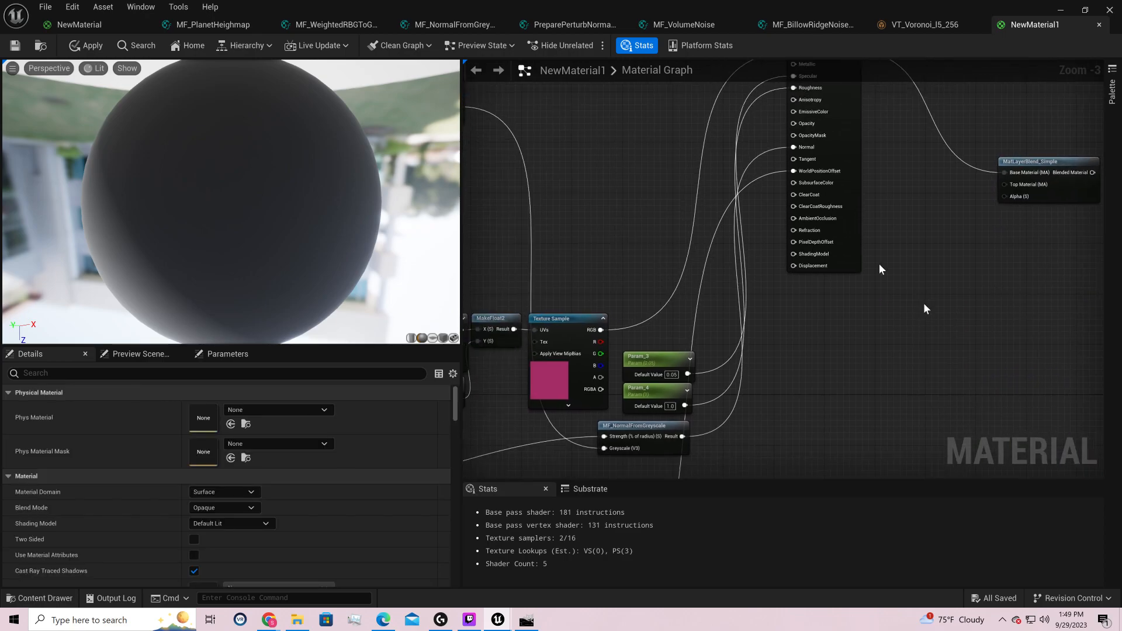
# - Duplicate the MakeMaterialAttributes node and place the copy below the original, to the right of MF_NormalFromGreyscale
pyautogui.click(842, 242)
pyautogui.hotkey('ctrl', 'c')
pyautogui.hotkey('ctrl', 'v')
pyautogui.moveTo(882, 363); pyautogui.dragTo(896, 269, button='right')
# - Add a vector parameter to the copied MakeMaterialAttributes node's BaseColor and set its default value to bright blue
pyautogui.moveTo(911, 264); pyautogui.dragTo(745, 356)
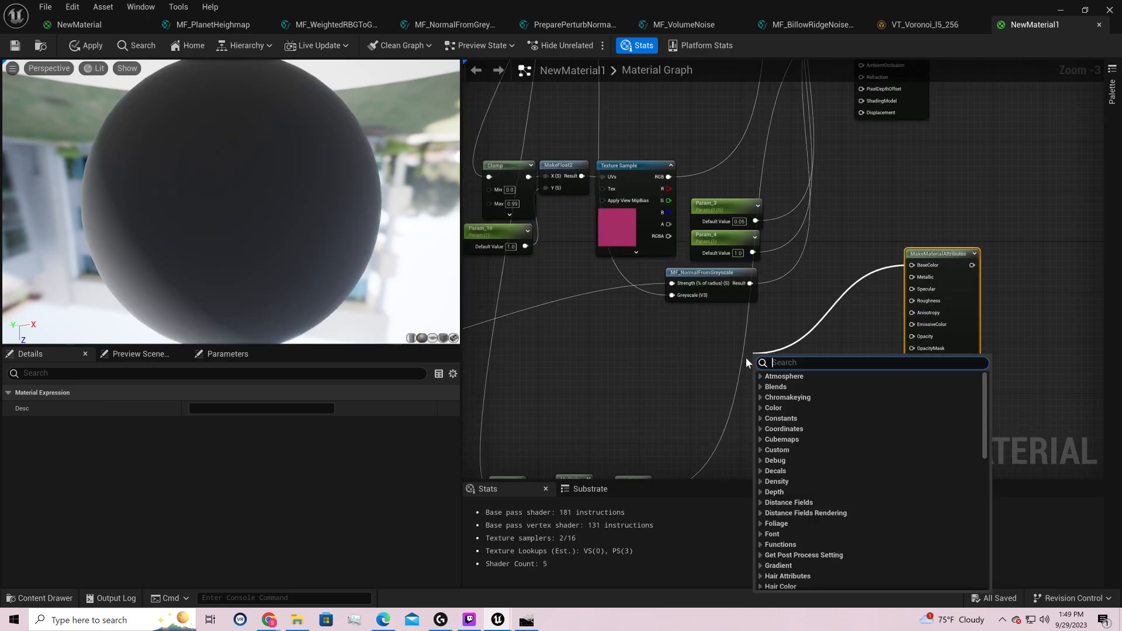
pyautogui.write('vector')
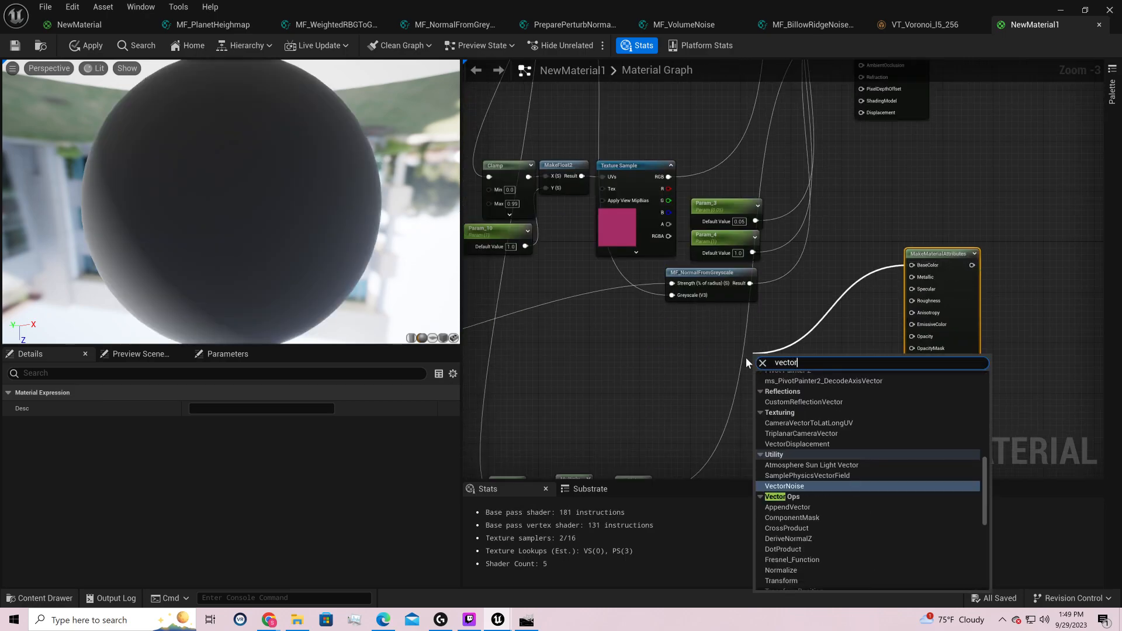
pyautogui.write('param')
pyautogui.press('Return')
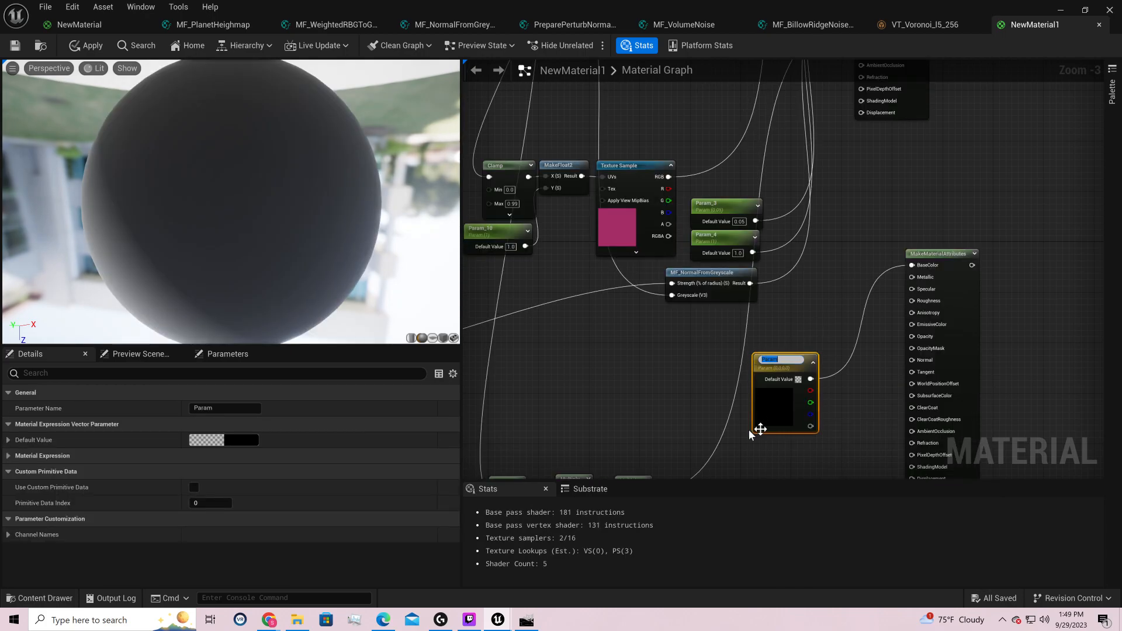
pyautogui.doubleClick(771, 412)
pyautogui.moveTo(841, 388); pyautogui.dragTo(806, 353)
pyautogui.click(950, 591)
# - Connect the copied MakeMaterialAttributes output to MatLayerBlend_Simple's Top Material and MF_SeaLevelSplitHeightmap's Land Mask to its Alpha
pyautogui.moveTo(1002, 288); pyautogui.dragTo(720, 426, button='right')
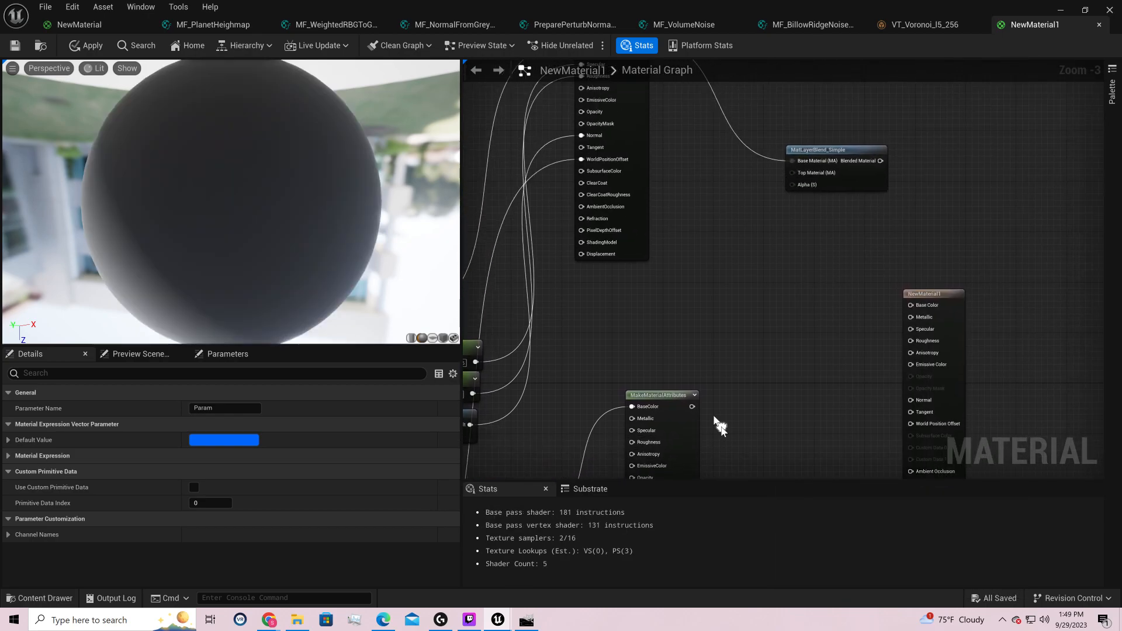
pyautogui.moveTo(691, 406); pyautogui.dragTo(576, 130)
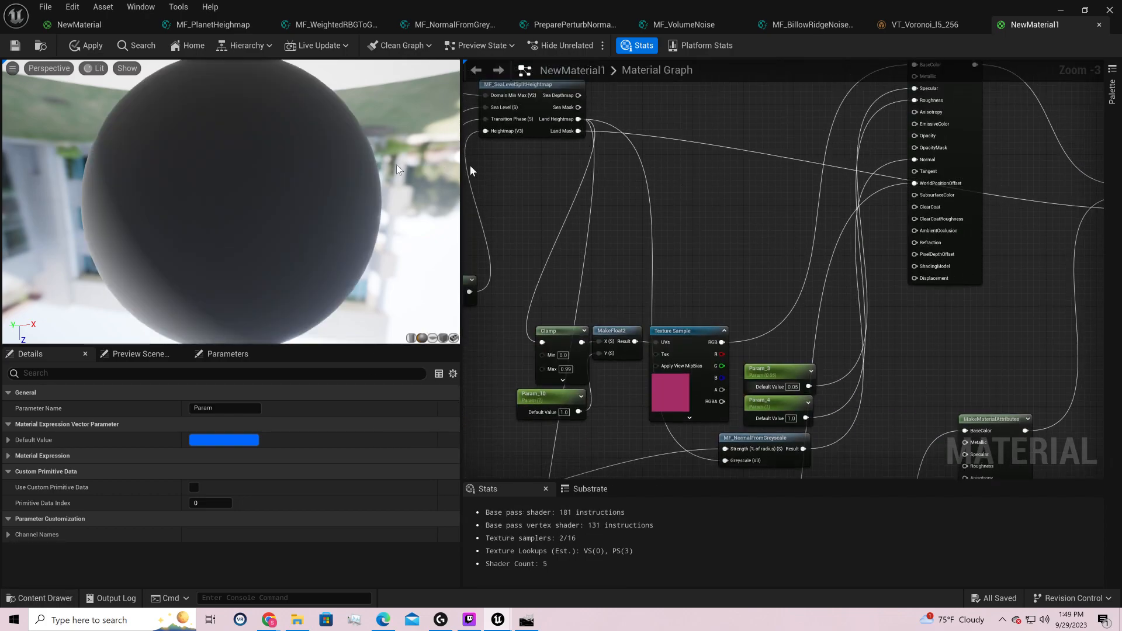
pyautogui.moveTo(666, 230); pyautogui.dragTo(465, 250, button='right')
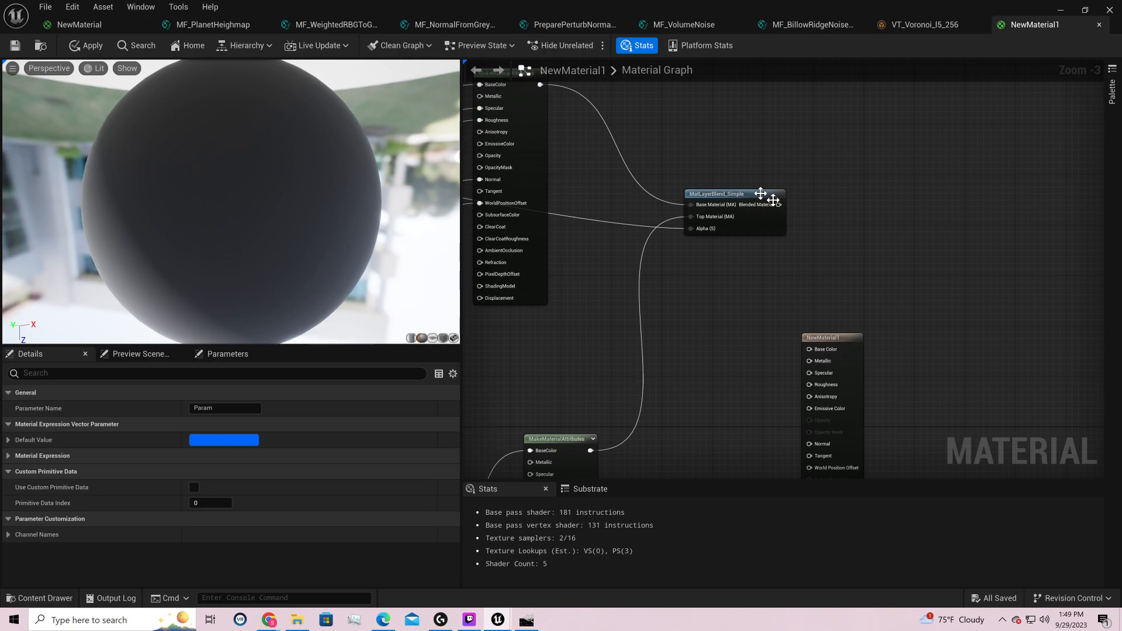
# - Preview the MatLayerBlend_Simple node and inspect the blended land and sea around the sphere
pyautogui.rightClick(772, 201)
pyautogui.click(783, 216)
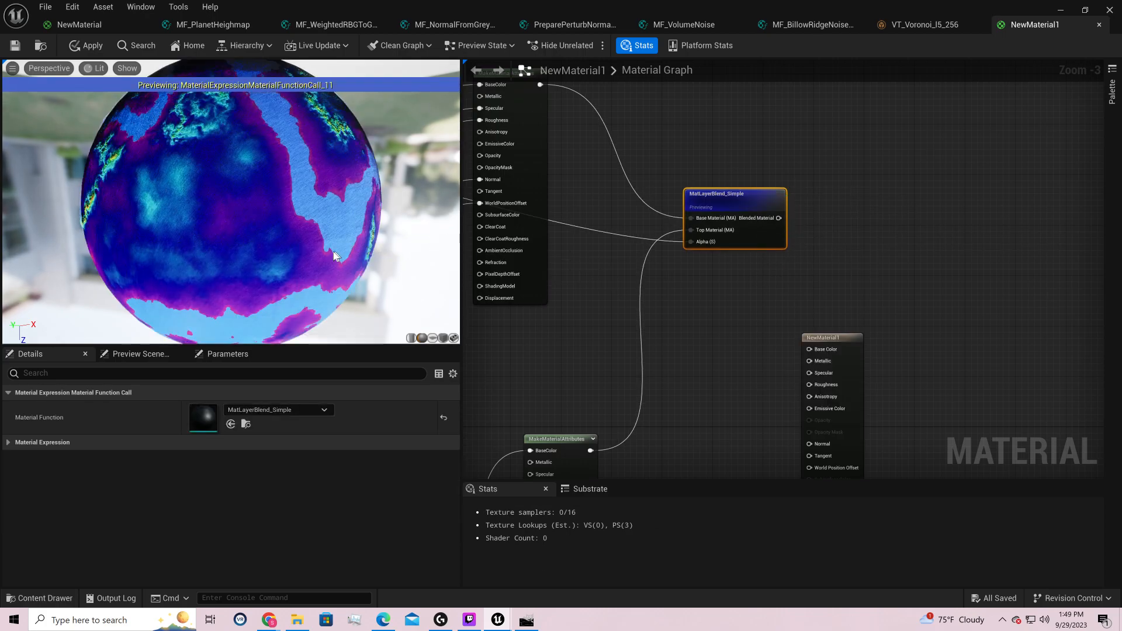
pyautogui.moveTo(263, 175); pyautogui.dragTo(88, 96)
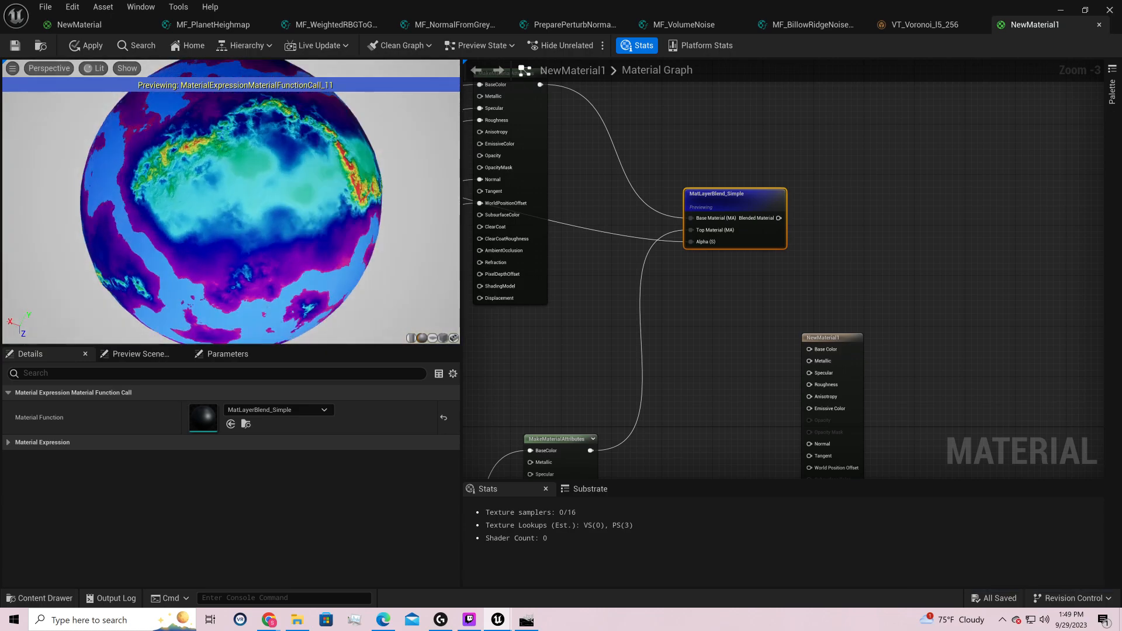
pyautogui.moveTo(234, 152); pyautogui.dragTo(245, 257)
pyautogui.moveTo(245, 176); pyautogui.dragTo(129, 242)
# - Darken the blue vector parameter feeding the sea's BaseColor to hex sRGB 002465FF
pyautogui.moveTo(672, 384); pyautogui.dragTo(847, 61, button='right')
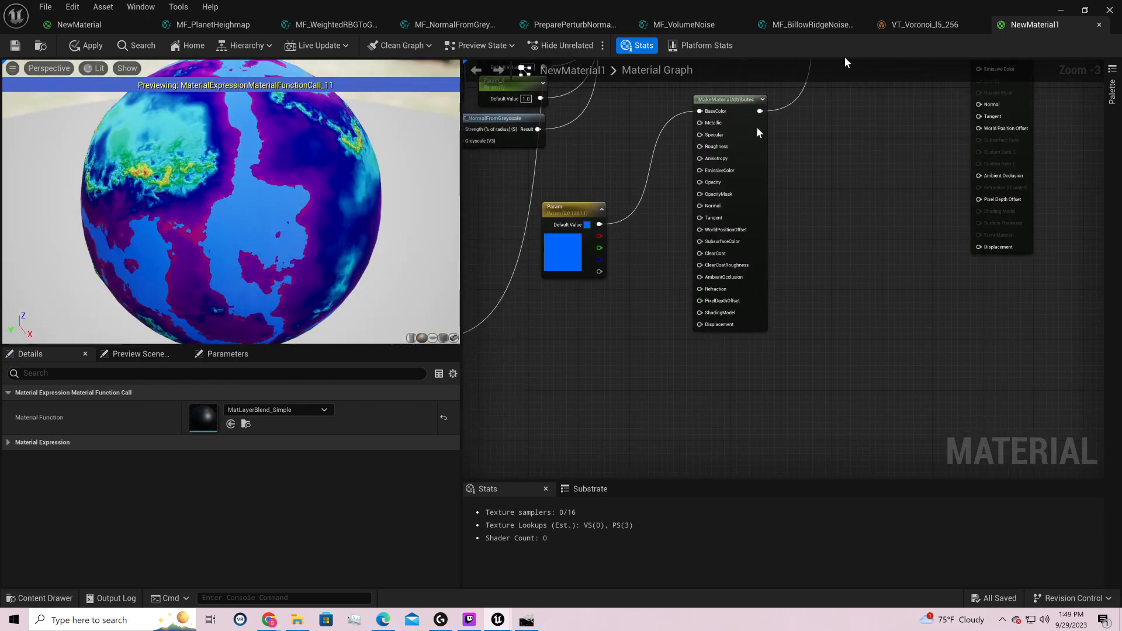
pyautogui.doubleClick(572, 245)
pyautogui.moveTo(740, 367); pyautogui.dragTo(765, 511)
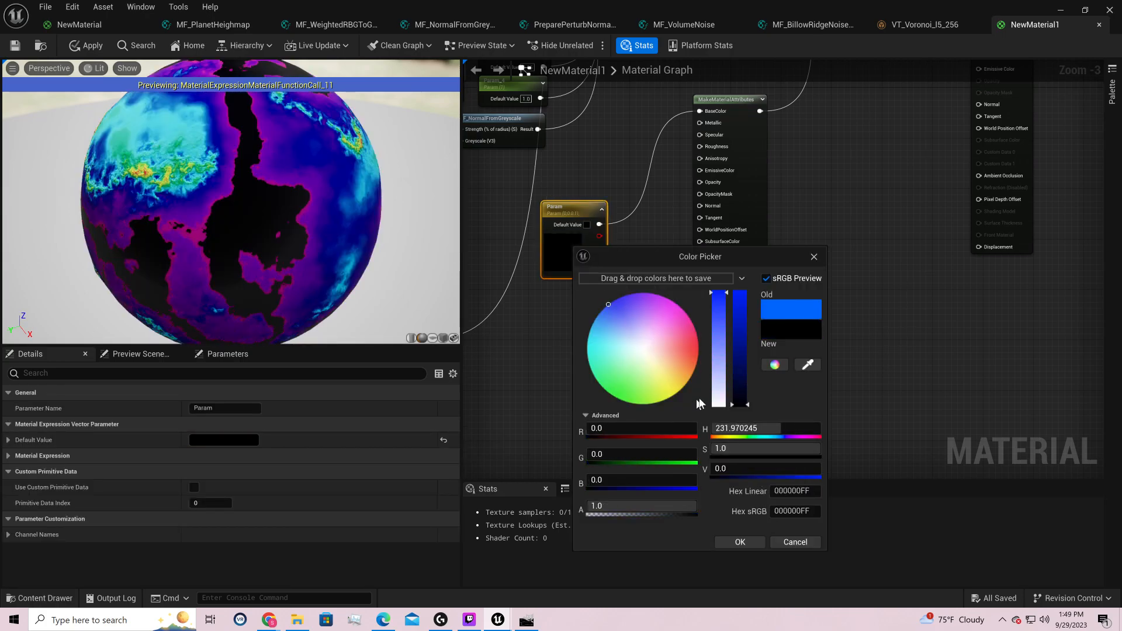
pyautogui.click(739, 376)
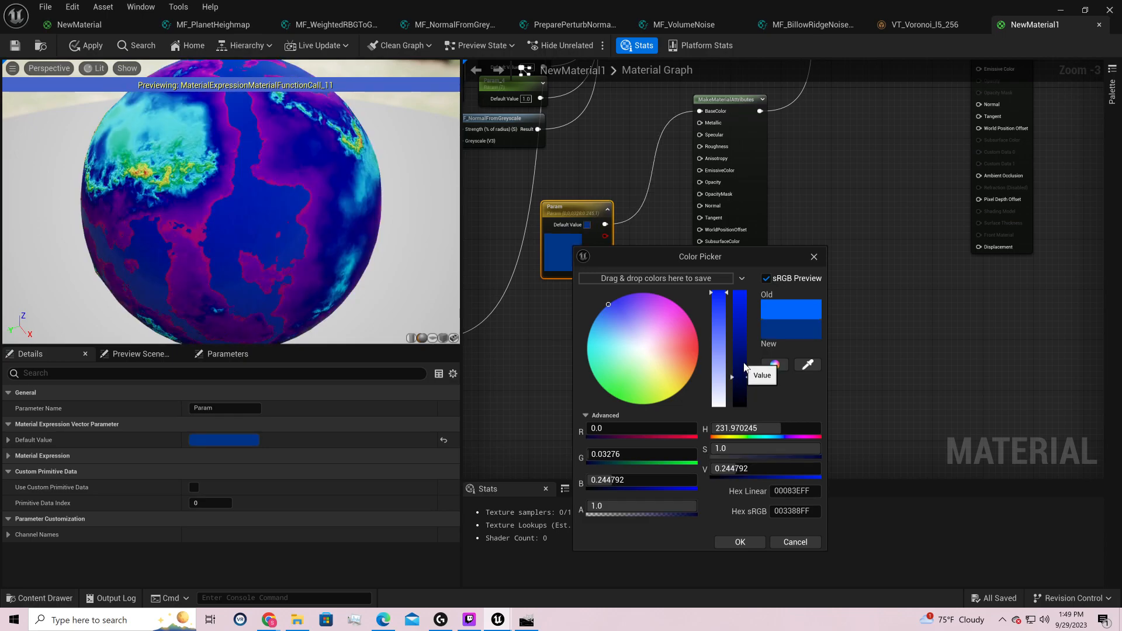
pyautogui.click(741, 391)
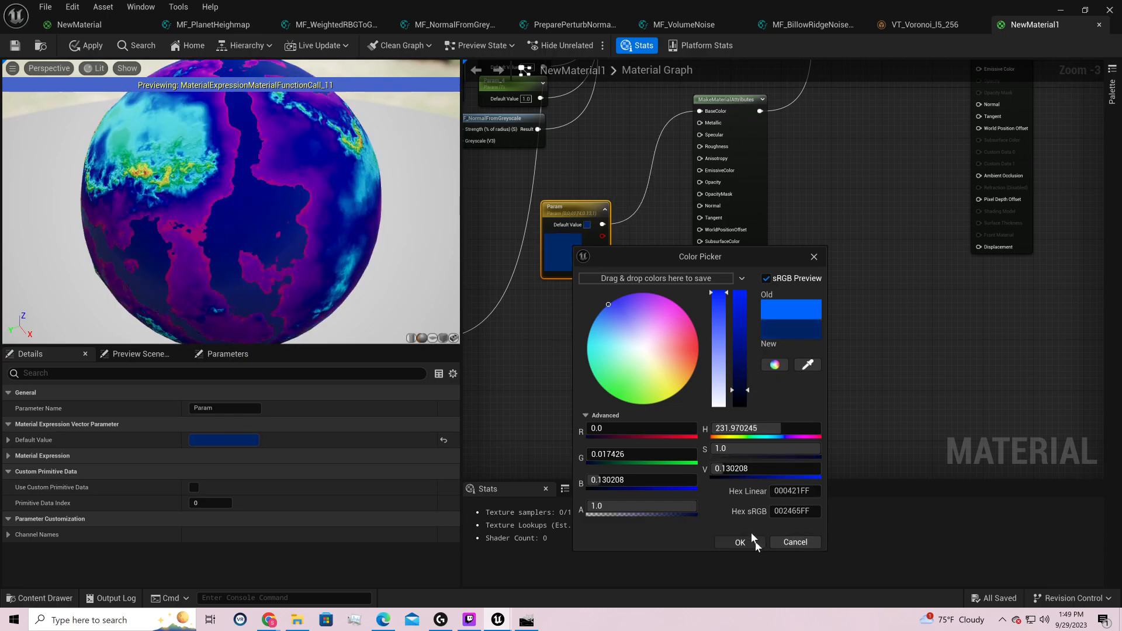
pyautogui.click(738, 541)
# - Assign the LandTestGradient texture to the land's Texture Sample node and check the recoloured planet
pyautogui.moveTo(627, 183); pyautogui.dragTo(794, 414, button='right')
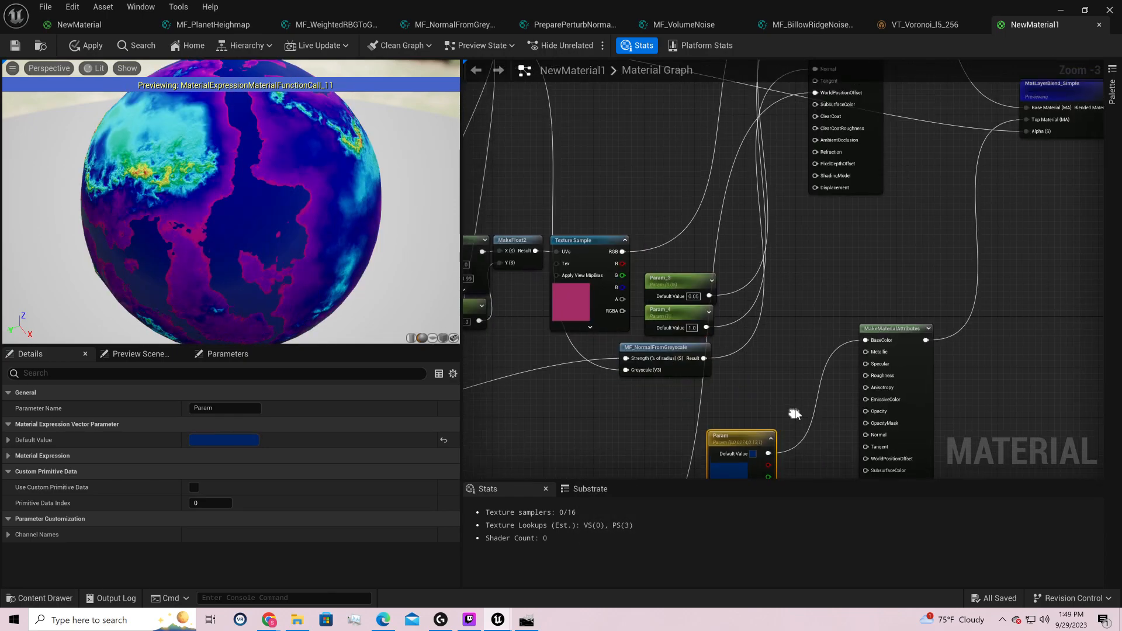
pyautogui.click(600, 258)
pyautogui.click(281, 504)
pyautogui.write('test')
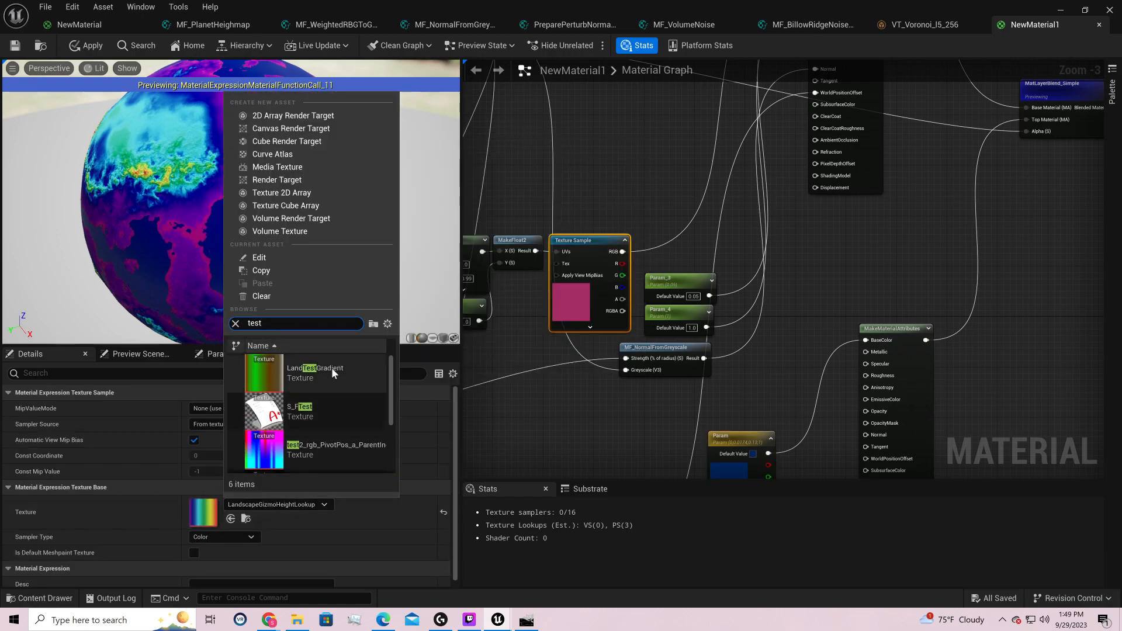
pyautogui.click(331, 367)
pyautogui.moveTo(282, 243); pyautogui.dragTo(371, 259)
# - Set the Param_5 default value feeding MF_SeaLevelSplitHeightmap's Sea Level to 0.3
pyautogui.moveTo(592, 172); pyautogui.dragTo(976, 463, button='right')
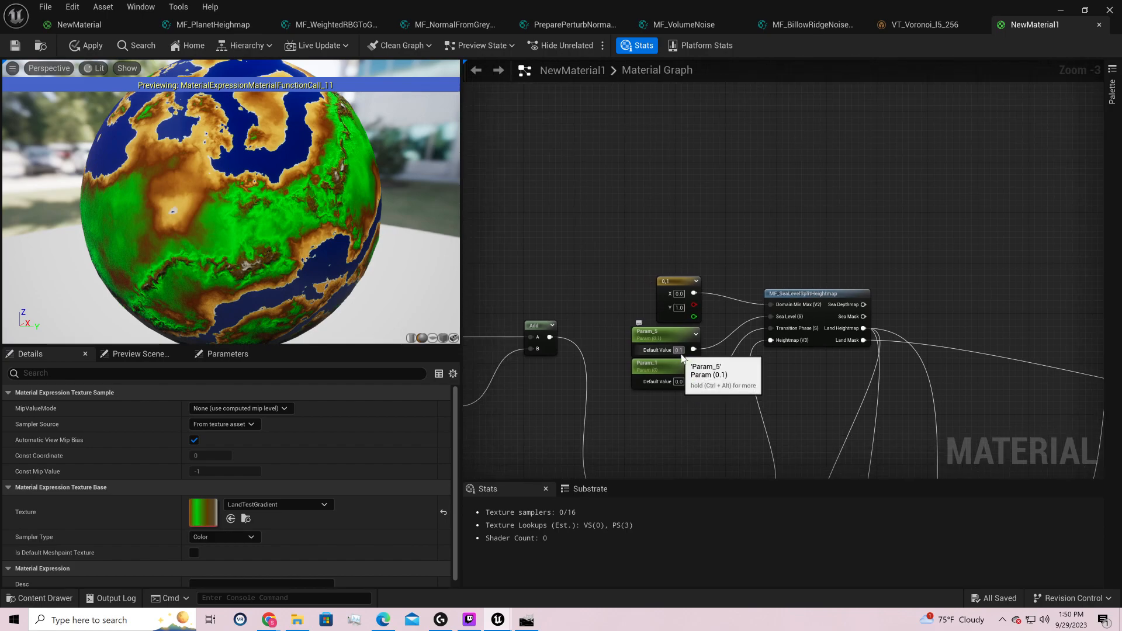
pyautogui.write('0.3')
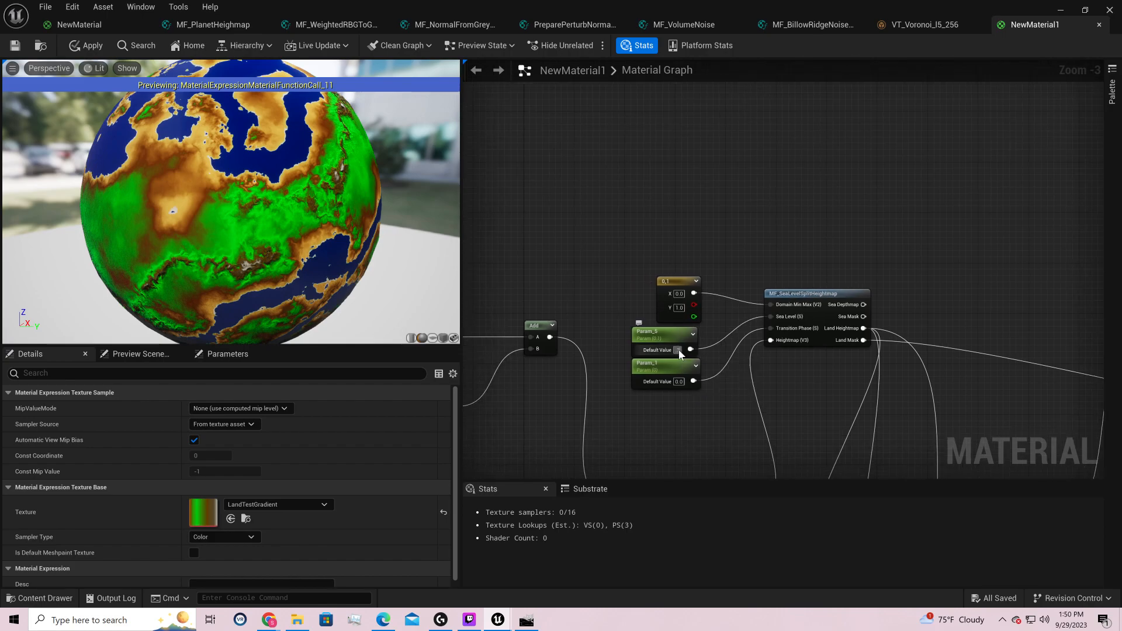
pyautogui.press('Return')
# - Examine the continents, islands and coastlines around the previewed planet, including a close view of the shoreline
pyautogui.moveTo(238, 180); pyautogui.dragTo(444, 257)
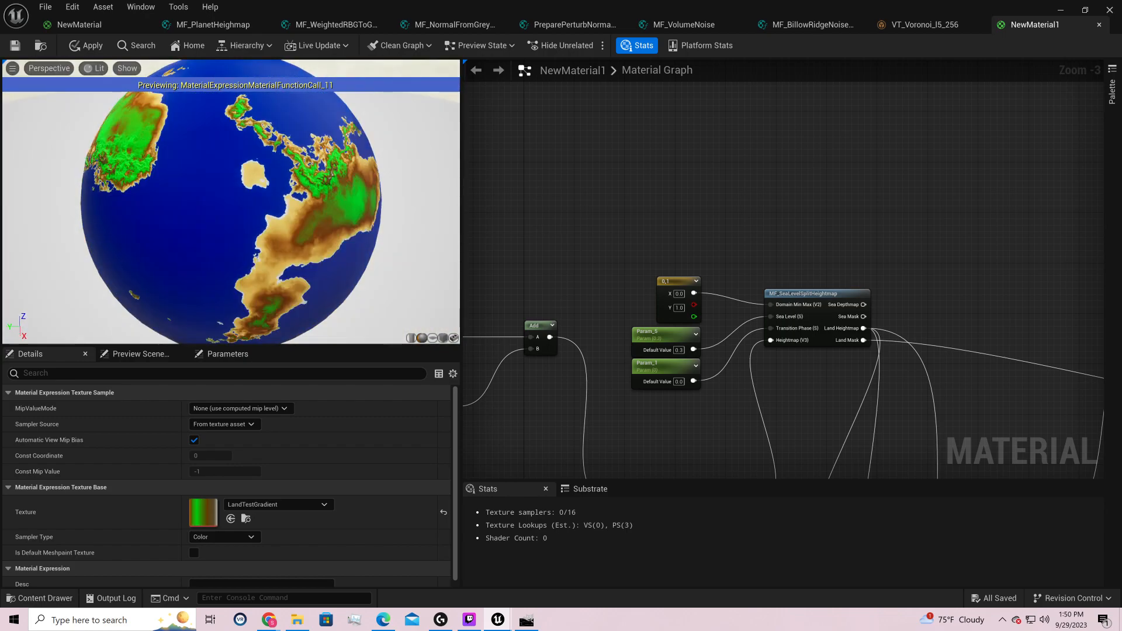
pyautogui.moveTo(234, 233); pyautogui.dragTo(373, 176)
pyautogui.moveTo(234, 199); pyautogui.dragTo(244, 269)
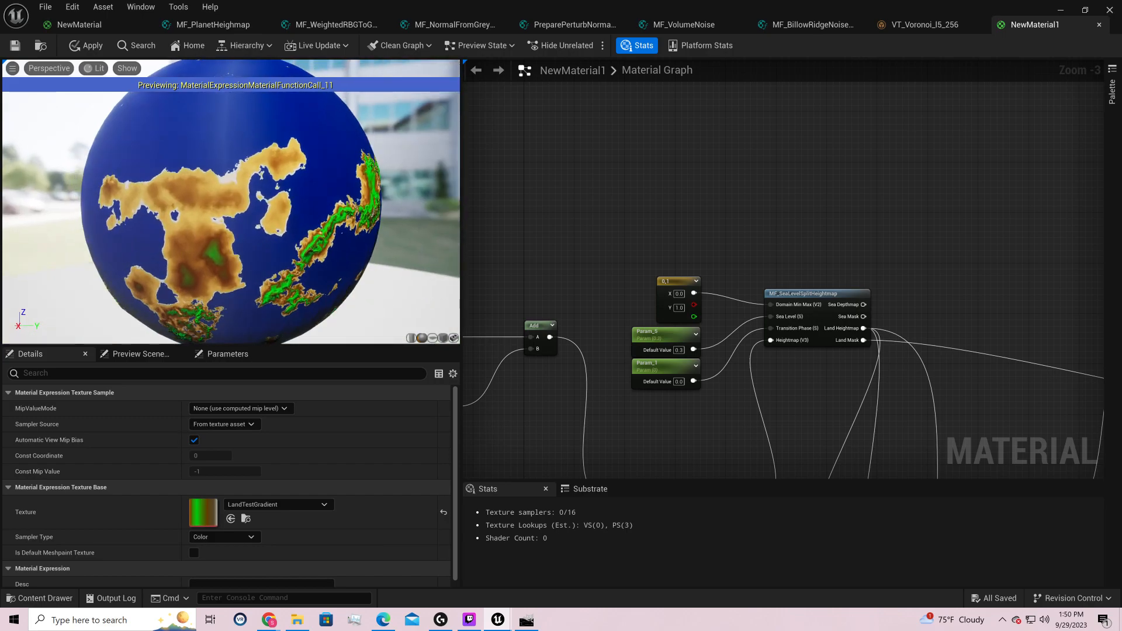
pyautogui.moveTo(232, 201); pyautogui.dragTo(236, 202)
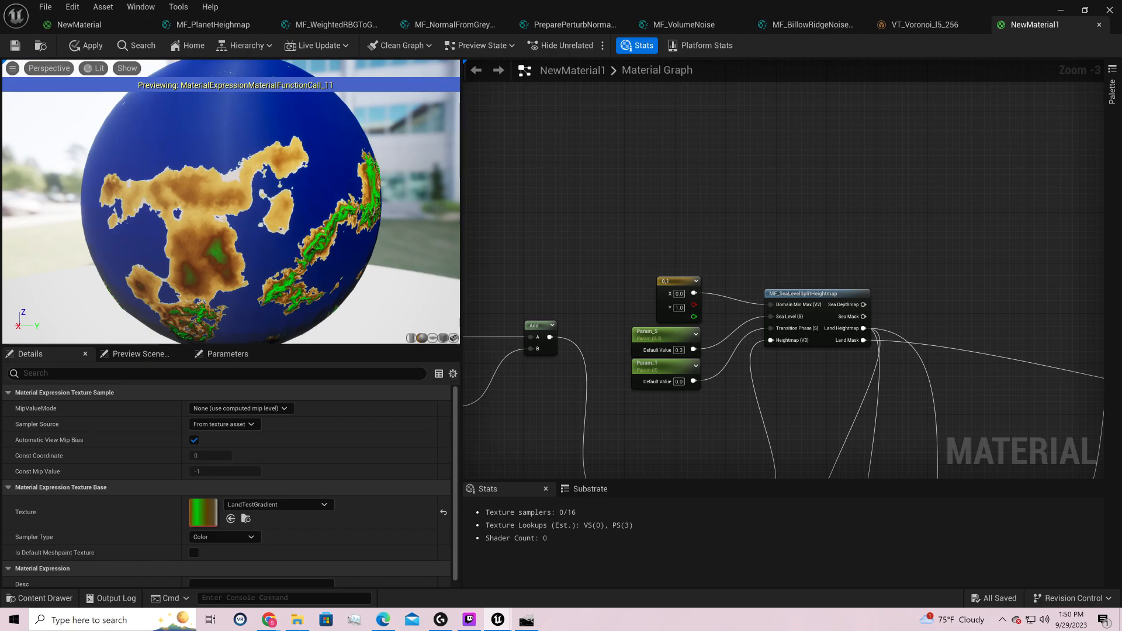
pyautogui.moveTo(263, 187); pyautogui.dragTo(73, 229)
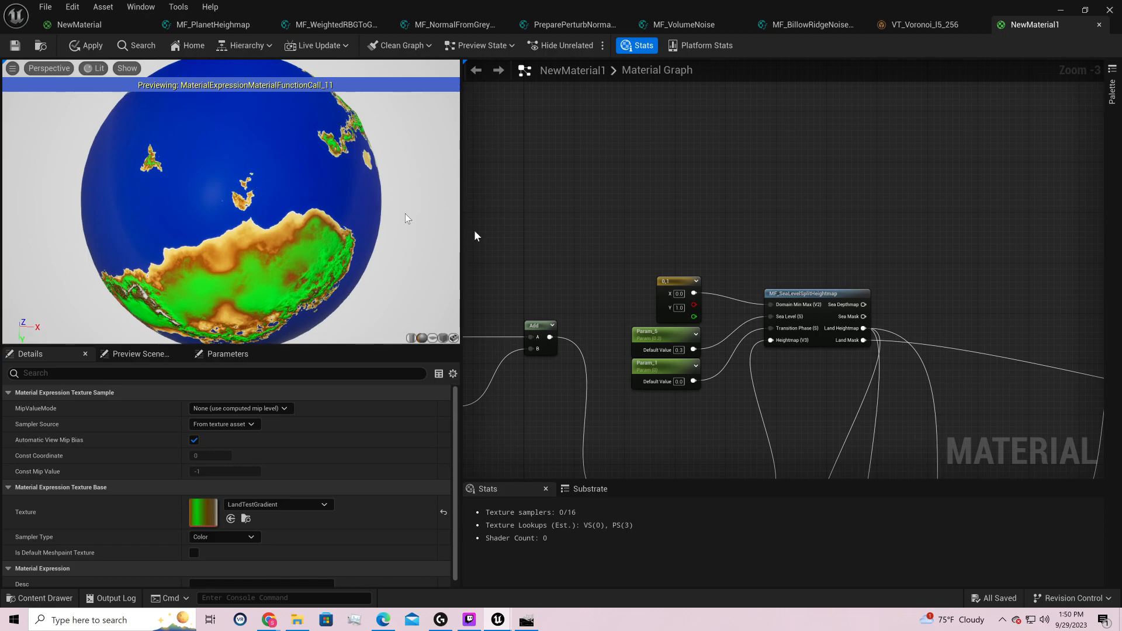
pyautogui.moveTo(718, 268); pyautogui.dragTo(519, 106, button='right')
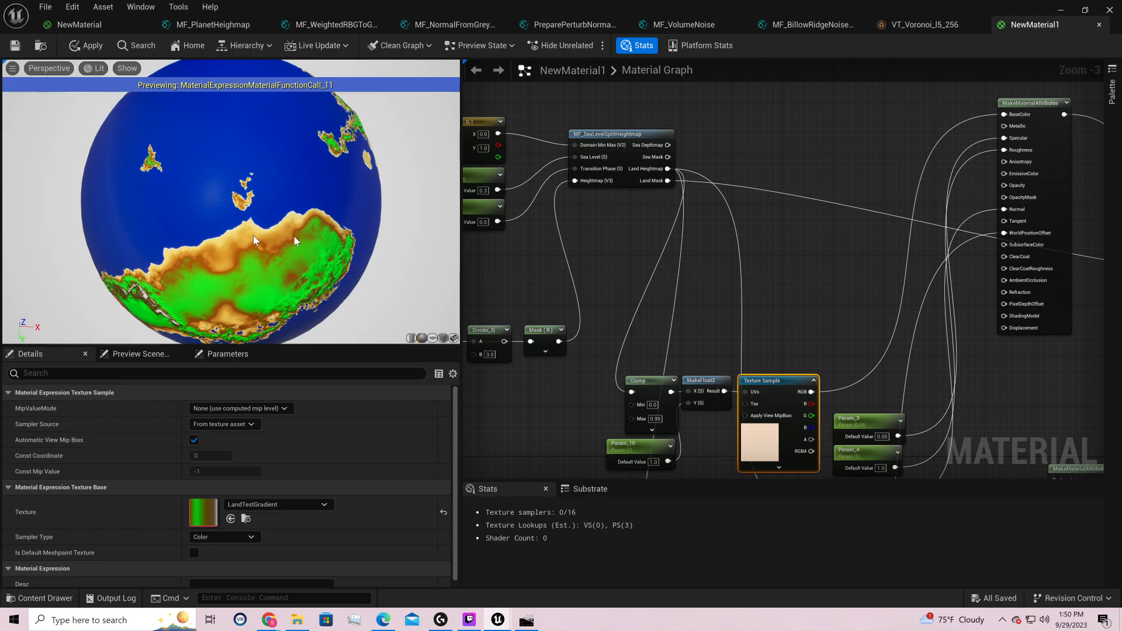
pyautogui.moveTo(287, 250); pyautogui.dragTo(287, 292, button='right')
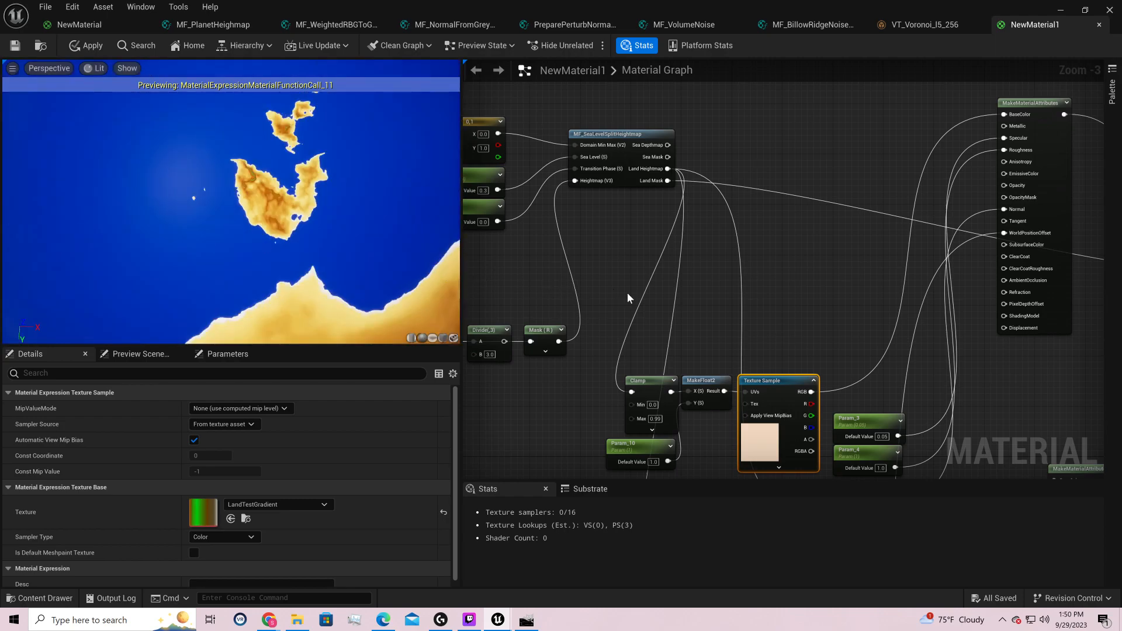
# - Set the Min of the Clamp node ahead of the land gradient lookup to 0.01 and check the planet's land colours
pyautogui.moveTo(660, 377); pyautogui.dragTo(694, 330, button='right')
pyautogui.click(689, 358)
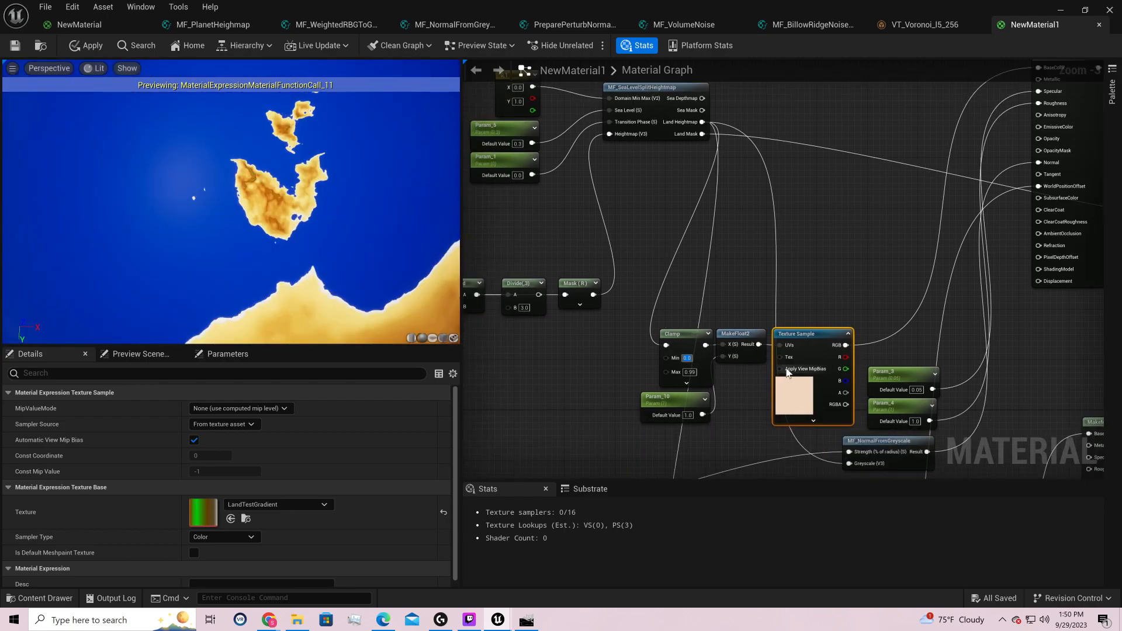
pyautogui.write('0.01')
pyautogui.press('Return')
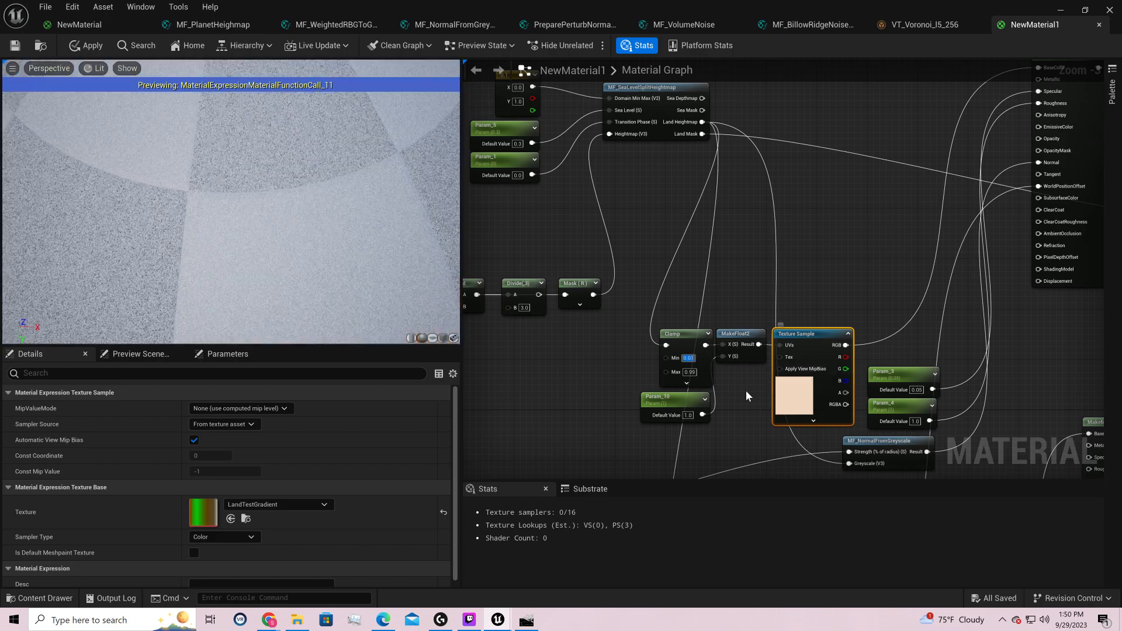
pyautogui.moveTo(387, 272); pyautogui.dragTo(388, 234, button='right')
pyautogui.moveTo(389, 271)
pyautogui.mouseDown()
pyautogui.moveTo(356, 233)
pyautogui.moveTo(385, 271)
pyautogui.mouseUp()
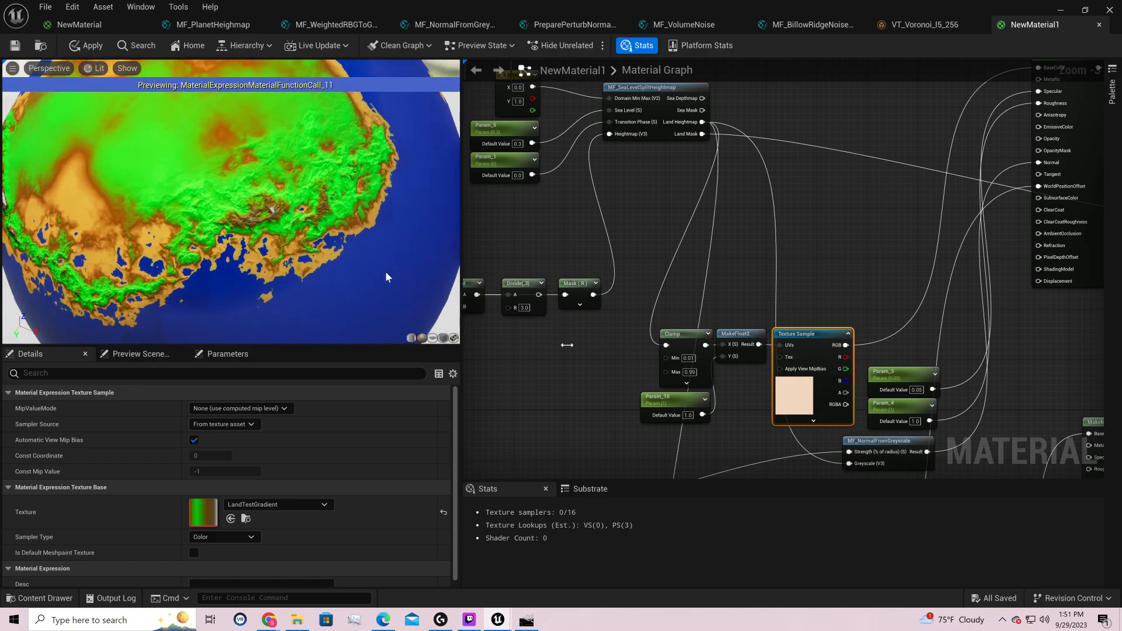
# - Try default values of 0.02 and 0.05 for Param_1, feeding Transition Phase, and inspect the softened coastlines
pyautogui.click(517, 176)
pyautogui.write('0.02')
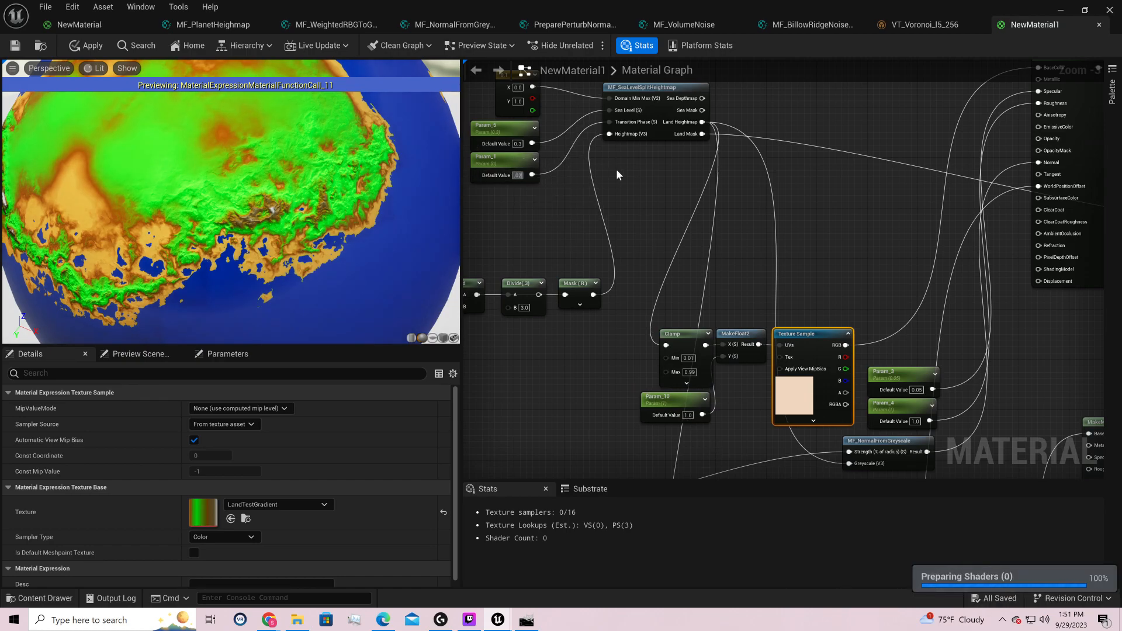
pyautogui.press('Return')
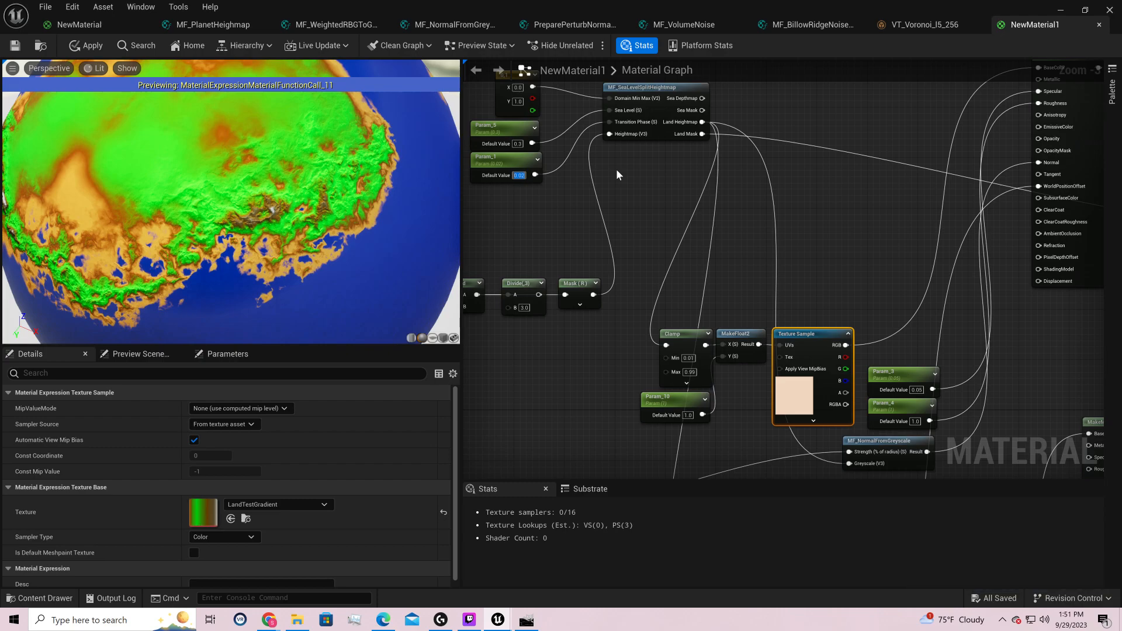
pyautogui.write('0.05')
pyautogui.press('Return')
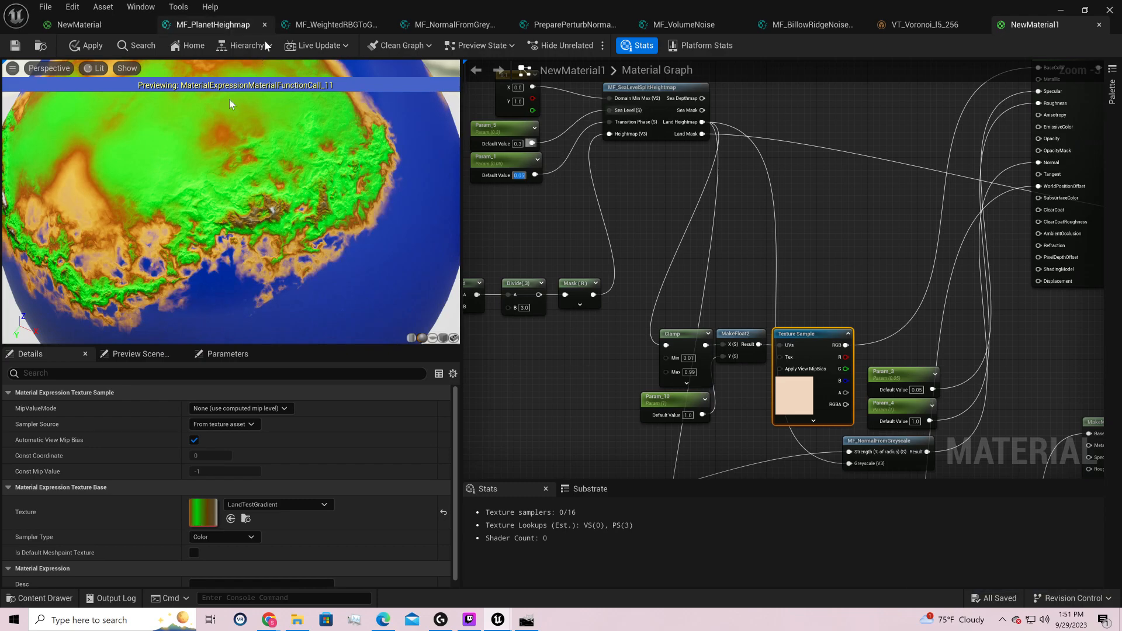
pyautogui.moveTo(231, 201); pyautogui.dragTo(228, 174)
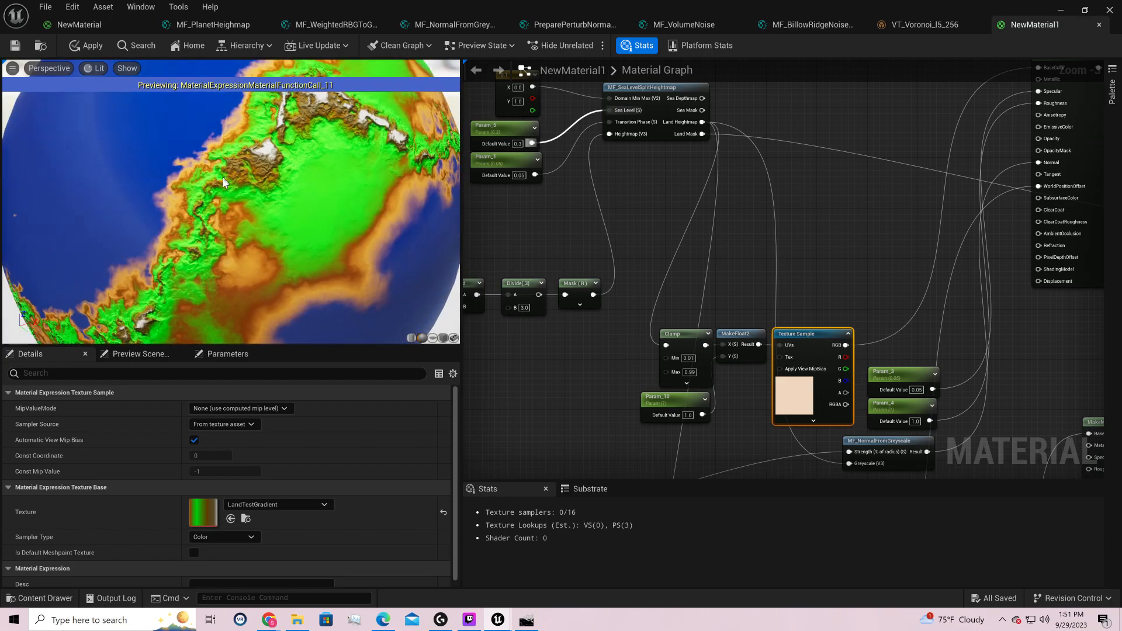
pyautogui.moveTo(289, 251); pyautogui.dragTo(175, 269)
pyautogui.scroll(-5, 292, 271)
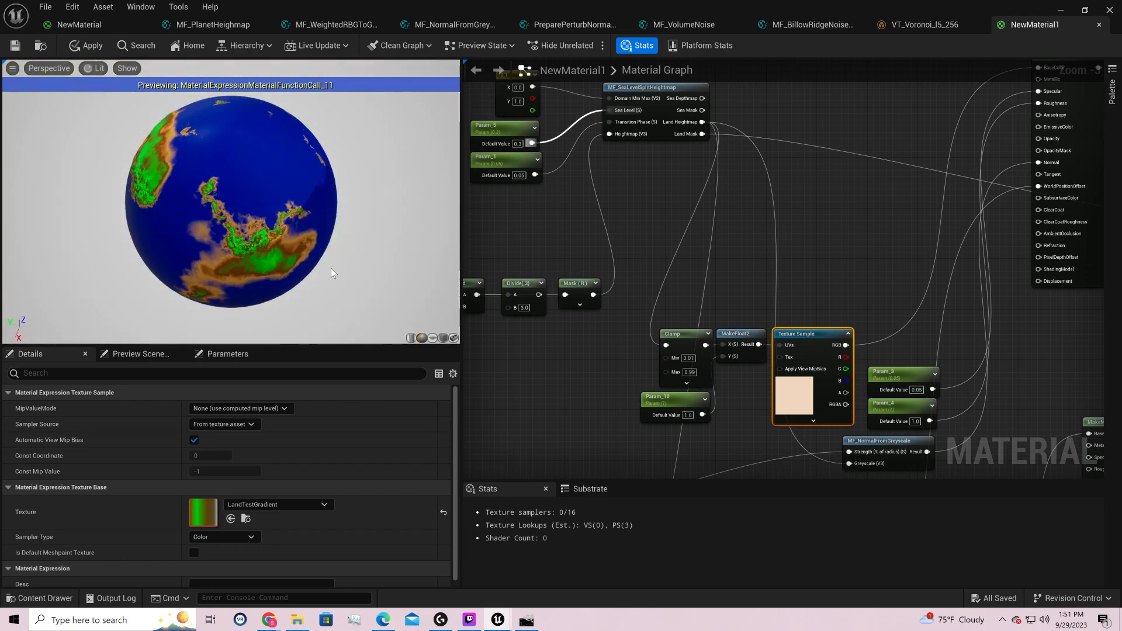
# - Try default values of 0.5, 0.25 and 0.15 for Param_5, feeding Sea Level, and compare the land coverage
pyautogui.moveTo(662, 209); pyautogui.dragTo(776, 281, button='right')
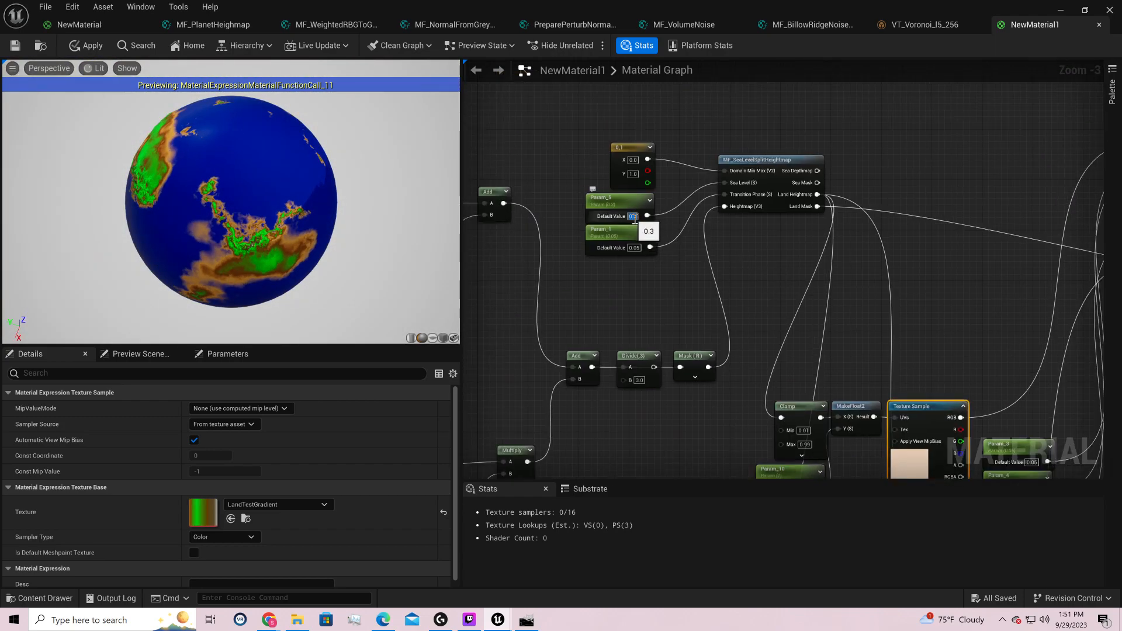
pyautogui.write('.5')
pyautogui.press('Return')
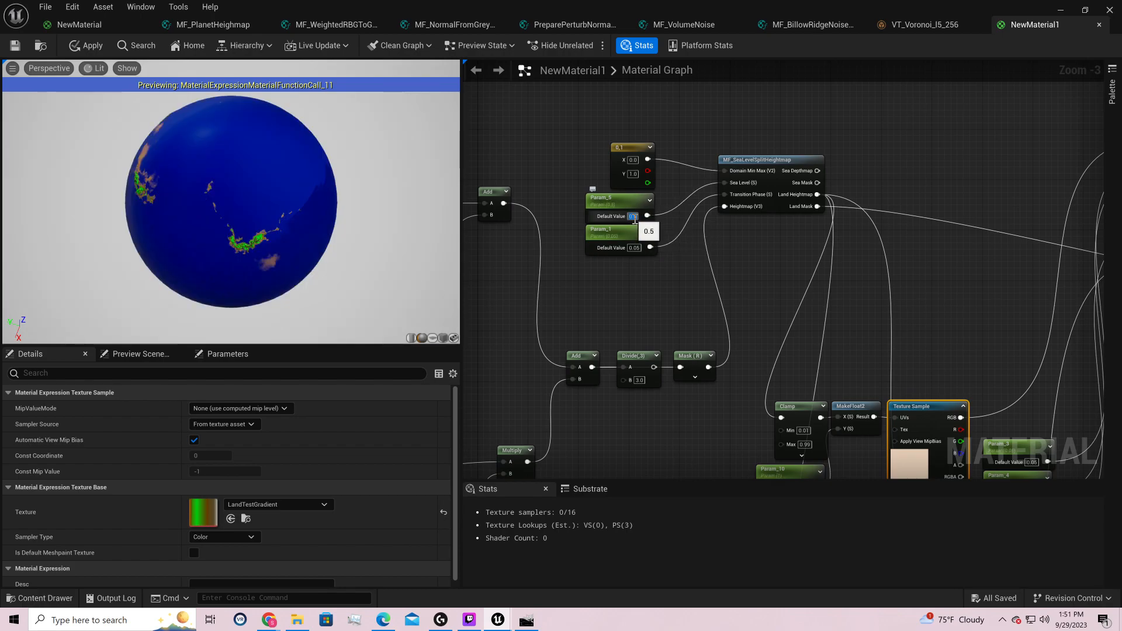
pyautogui.write('0.25')
pyautogui.press('Return')
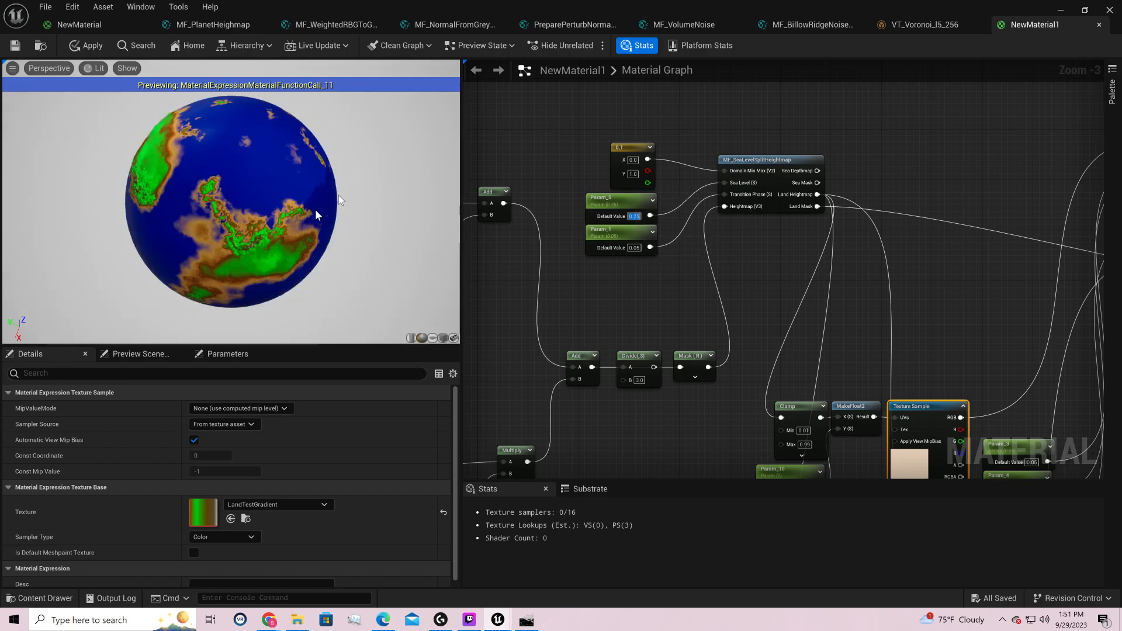
pyautogui.moveTo(339, 203); pyautogui.dragTo(364, 216)
pyautogui.click(634, 217)
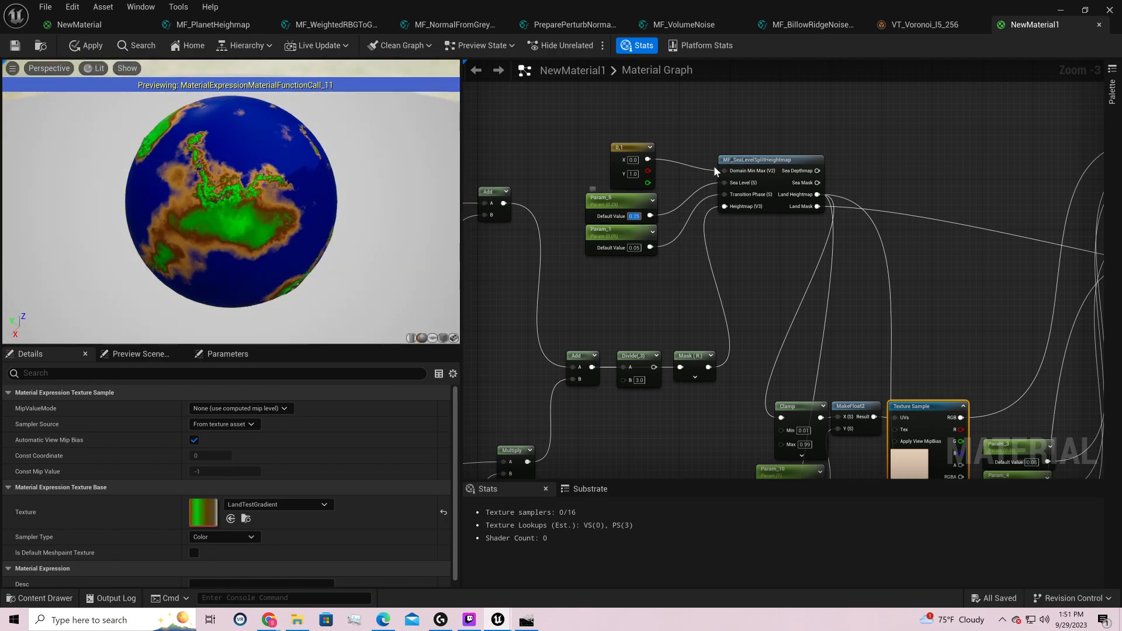
pyautogui.write('0.15')
pyautogui.press('Return')
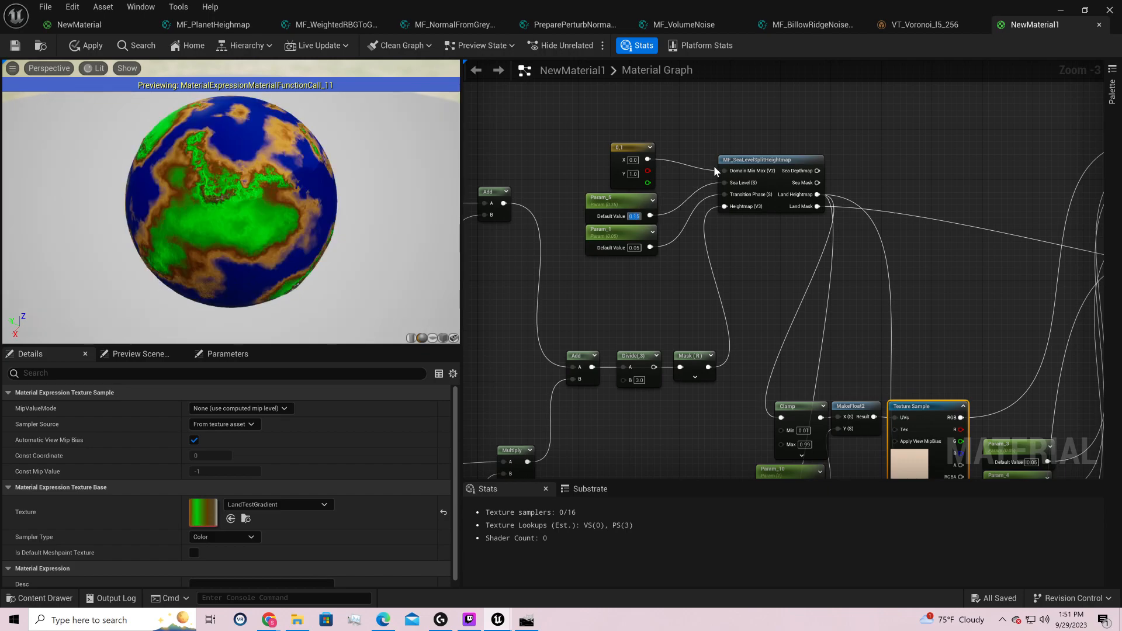
pyautogui.moveTo(281, 141); pyautogui.dragTo(262, 162)
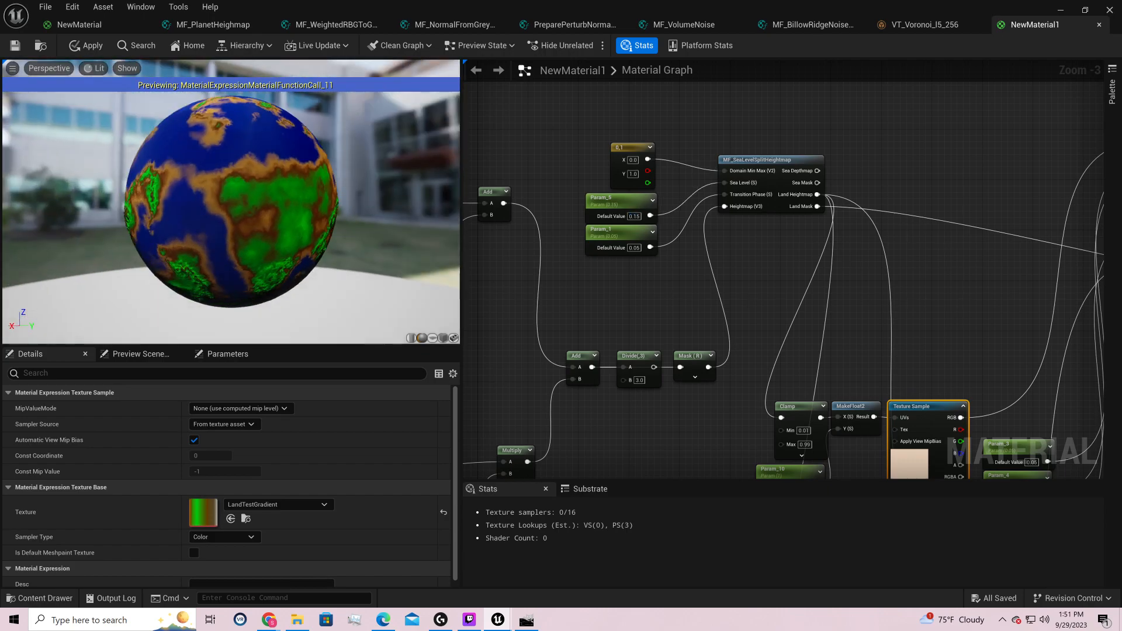
# - Set the Param_1 default value feeding Transition Phase to 0.02 and check the coastlines
pyautogui.click(634, 248)
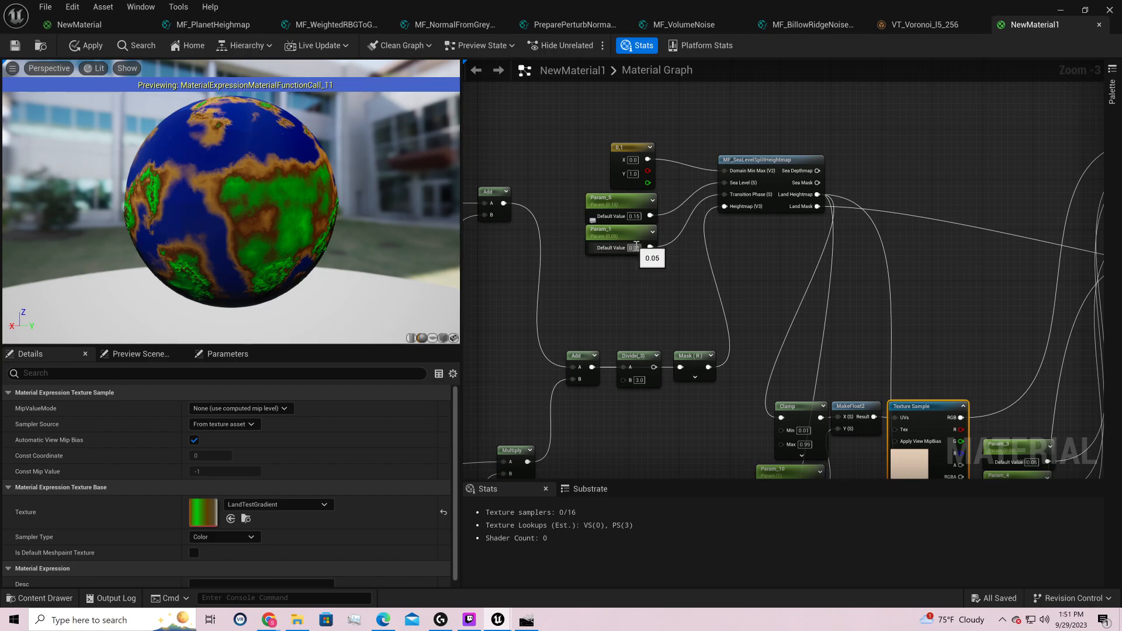
pyautogui.write('0.02')
pyautogui.press('Return')
pyautogui.moveTo(280, 187); pyautogui.dragTo(204, 202)
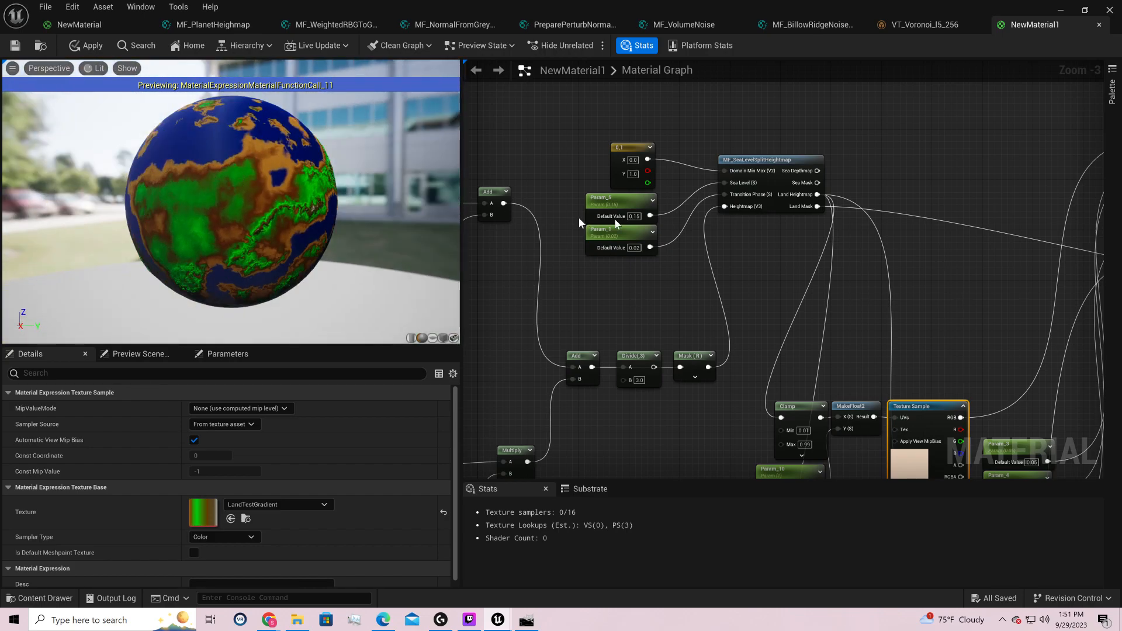
# - Set the Param_5 default value feeding Sea Level to 0.25 and inspect the continents around the planet
pyautogui.click(635, 217)
pyautogui.write('0.25')
pyautogui.press('Return')
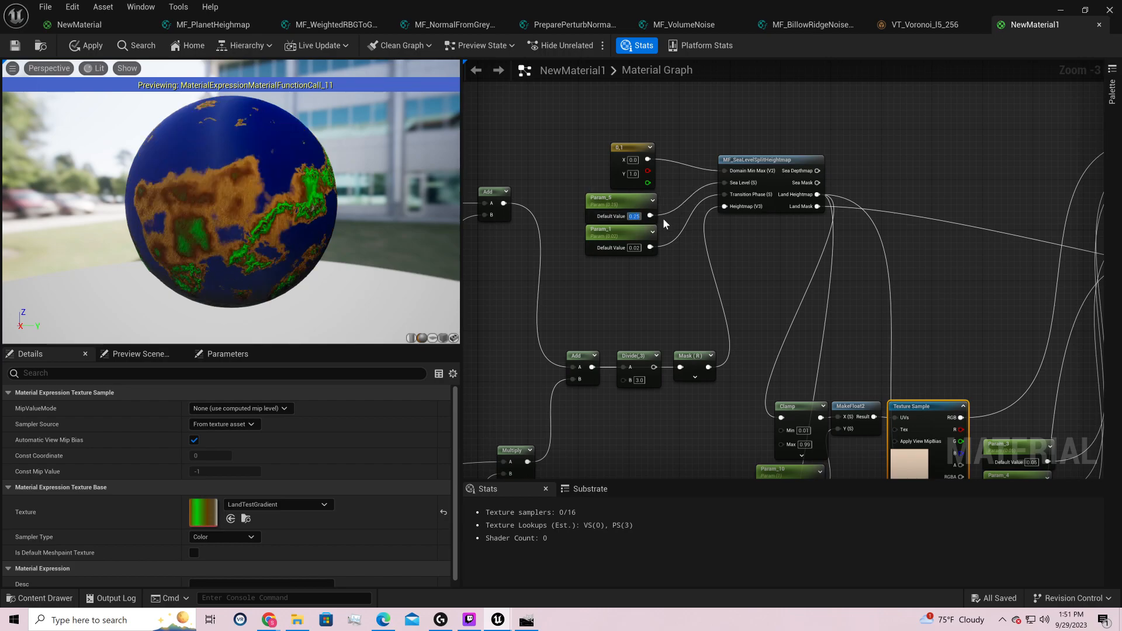
pyautogui.moveTo(246, 202); pyautogui.dragTo(58, 235)
pyautogui.moveTo(231, 202); pyautogui.dragTo(224, 196)
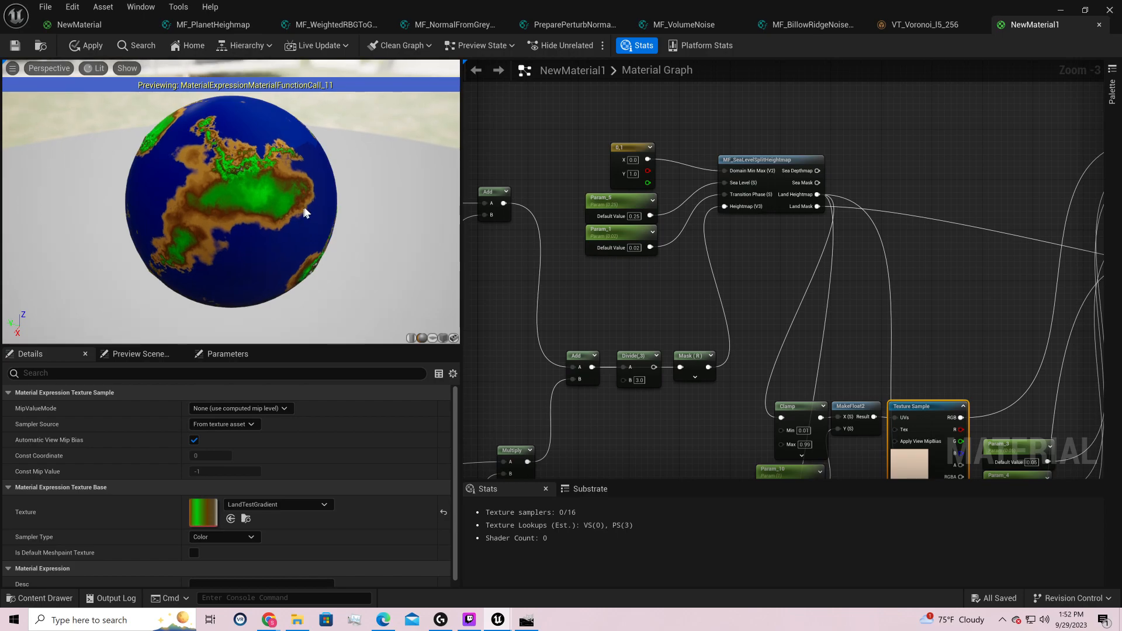
pyautogui.scroll(5, 307, 197)
pyautogui.moveTo(308, 196); pyautogui.dragTo(538, 190)
# - Bypass the divide-by-3 node by wiring the Add output directly into Mask (R), and delete the Divide node
pyautogui.moveTo(765, 344); pyautogui.dragTo(737, 264, button='right')
pyautogui.moveTo(738, 265); pyautogui.dragTo(737, 202)
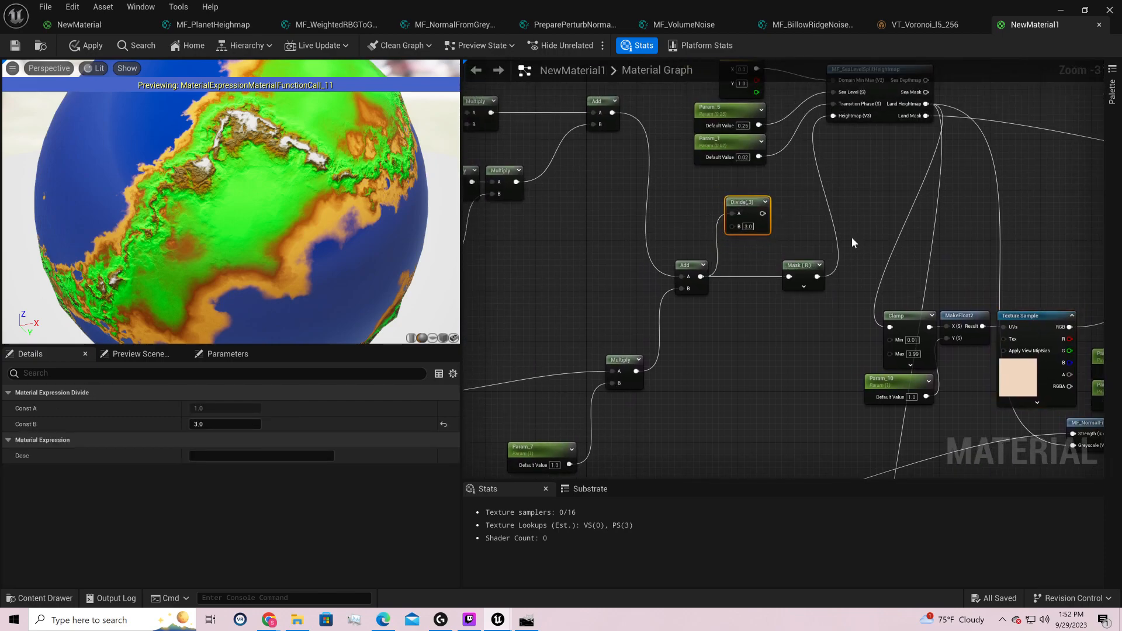
pyautogui.press('Delete')
# - Scale the lower Add's output with a new Multiply and scalar parameter, feed it into the upper Add, and connect that Add to Mask (R)
pyautogui.moveTo(768, 205); pyautogui.dragTo(958, 206, button='right')
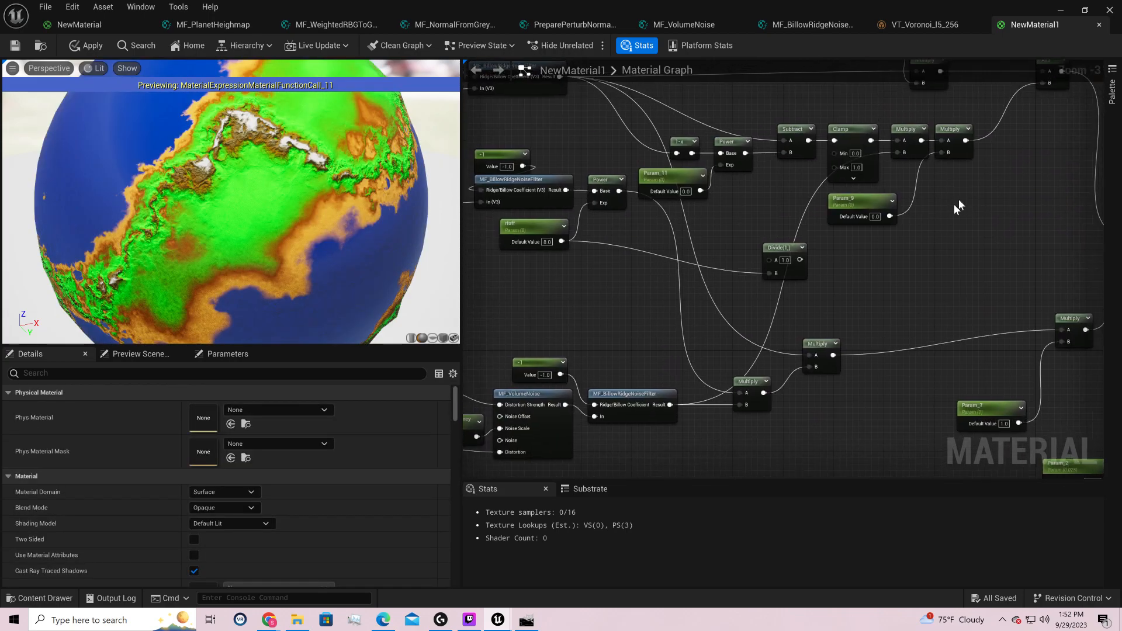
pyautogui.moveTo(1042, 263); pyautogui.dragTo(863, 338, button='right')
pyautogui.moveTo(960, 298); pyautogui.dragTo(950, 240)
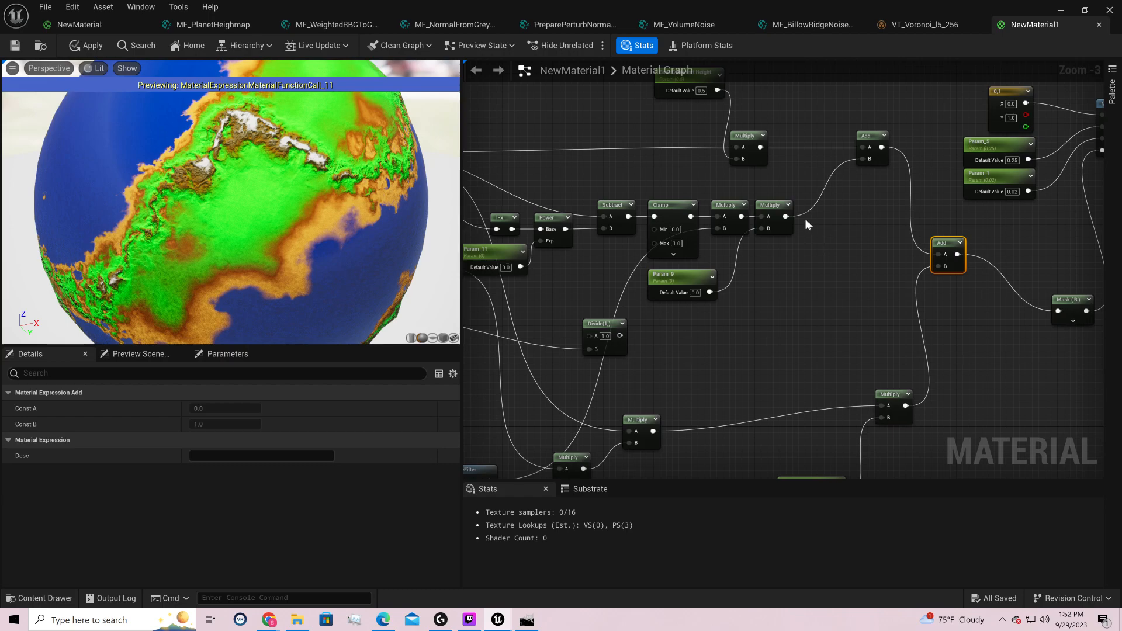
pyautogui.moveTo(952, 249); pyautogui.dragTo(843, 316)
pyautogui.write('multiply')
pyautogui.press('Return')
pyautogui.write('param')
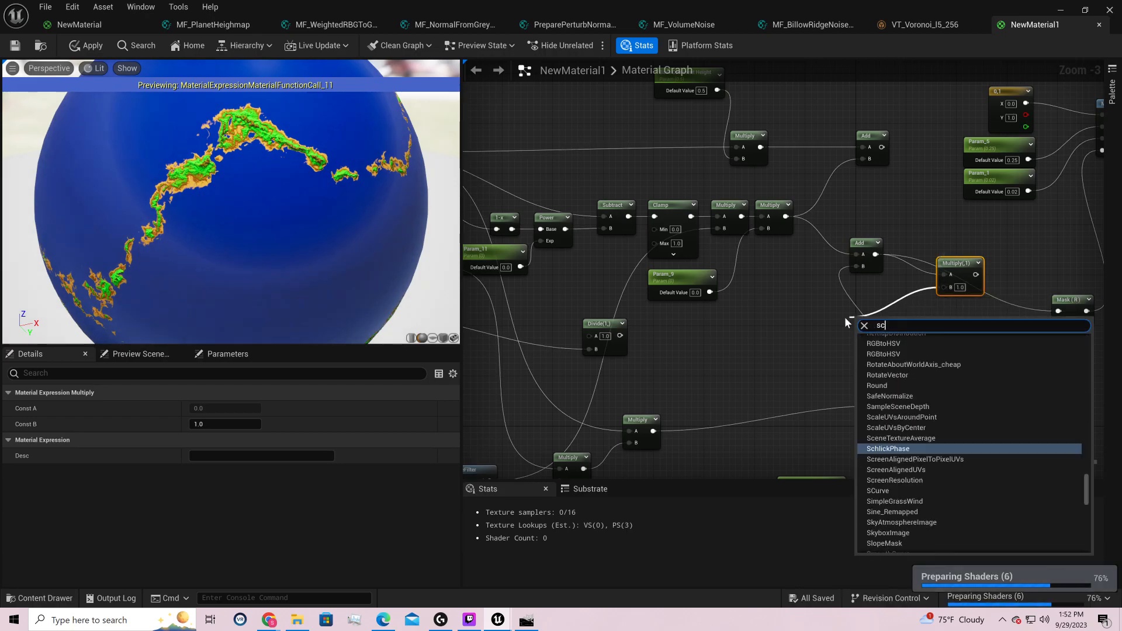
pyautogui.press('Return')
pyautogui.moveTo(946, 264); pyautogui.dragTo(839, 189)
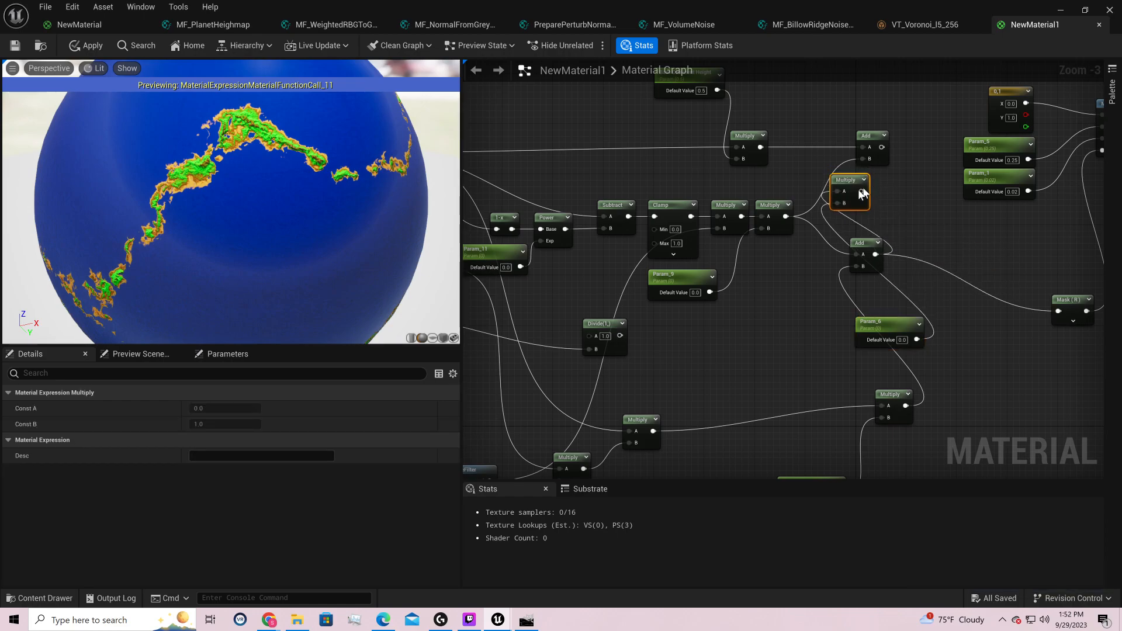
pyautogui.moveTo(882, 147); pyautogui.dragTo(1059, 311)
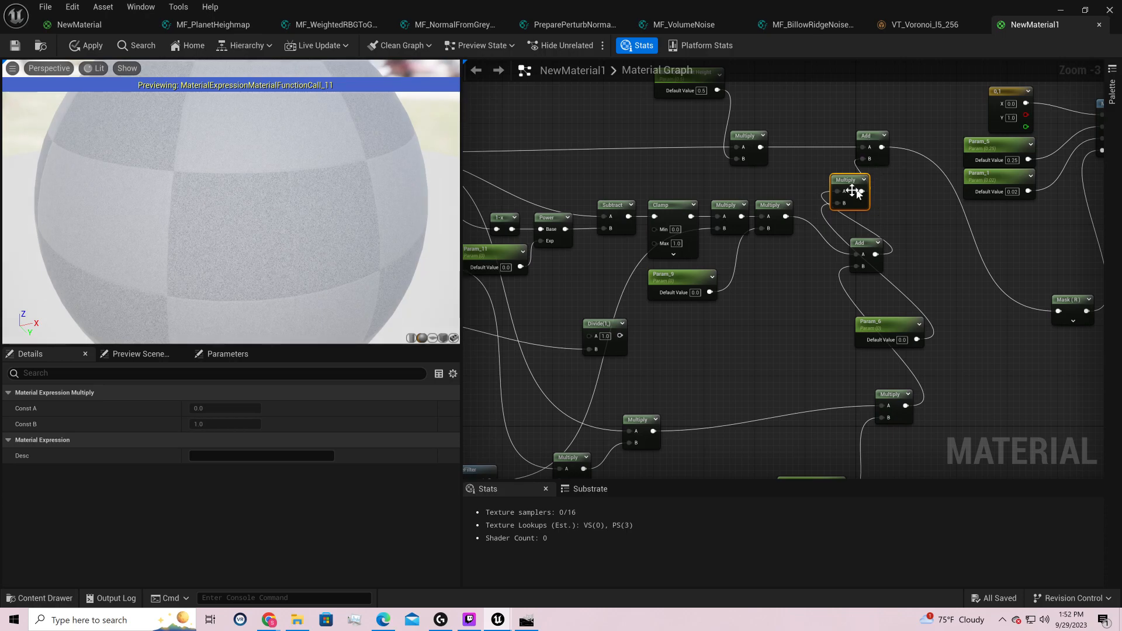
# - Set the default value of Param_9, feeding the Multiply after the Clamp node, to 0.25
pyautogui.click(696, 293)
pyautogui.write('2')
pyautogui.press('Return')
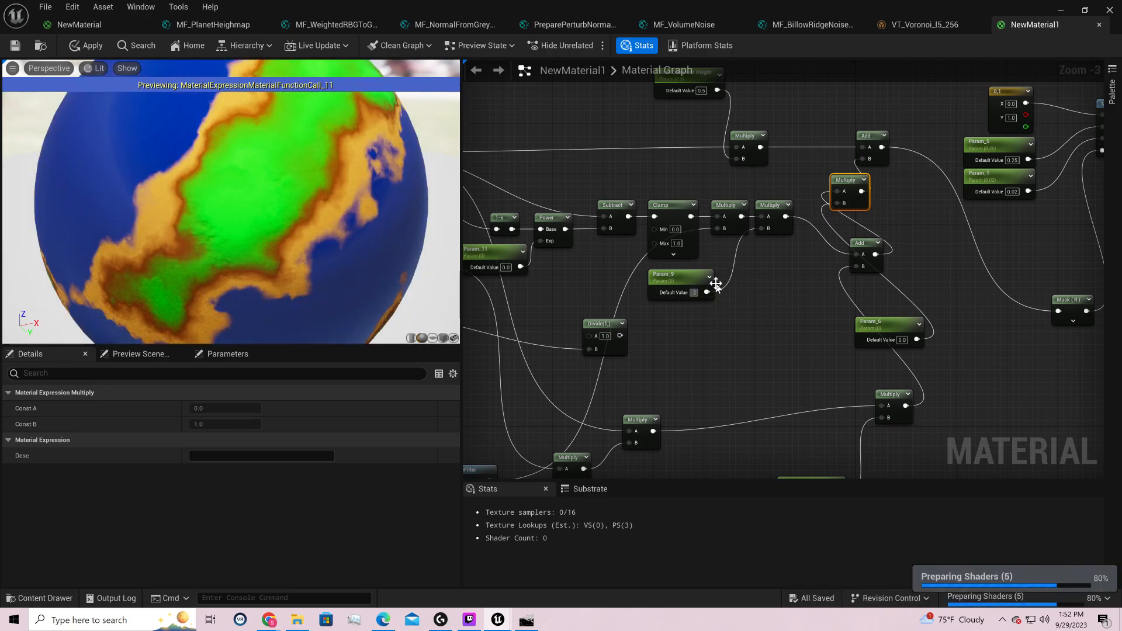
pyautogui.write('5')
pyautogui.press('Return')
# - Set the default value of Param_6, feeding the new Multiply, to 1.0 and check the terrain on the planet
pyautogui.click(901, 340)
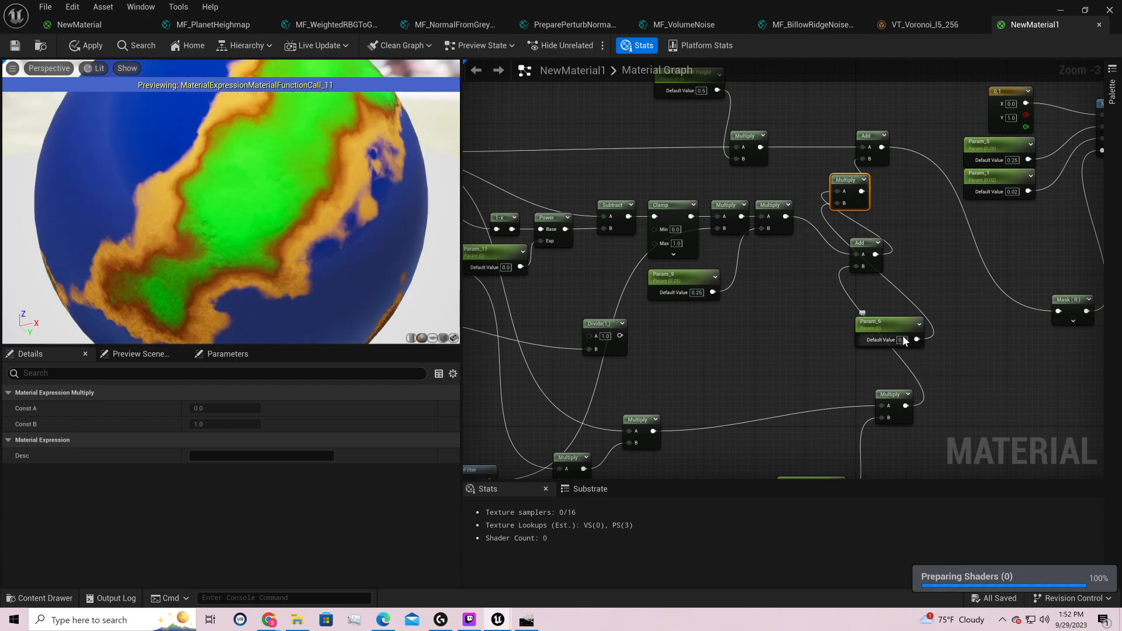
pyautogui.write('1')
pyautogui.press('Return')
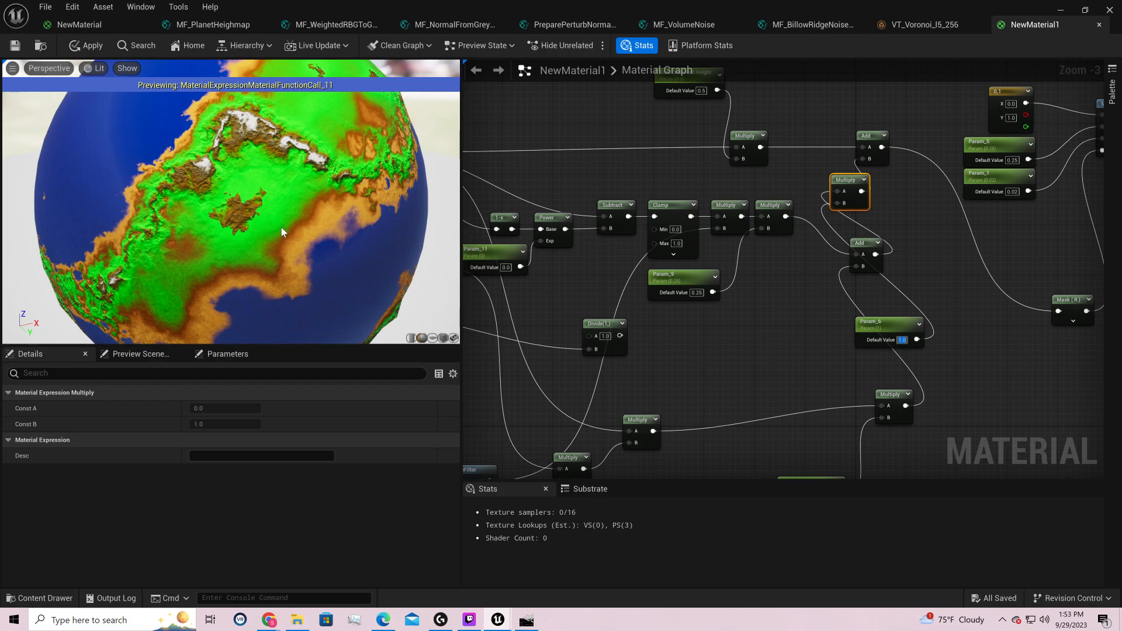
pyautogui.moveTo(281, 228); pyautogui.dragTo(328, 217)
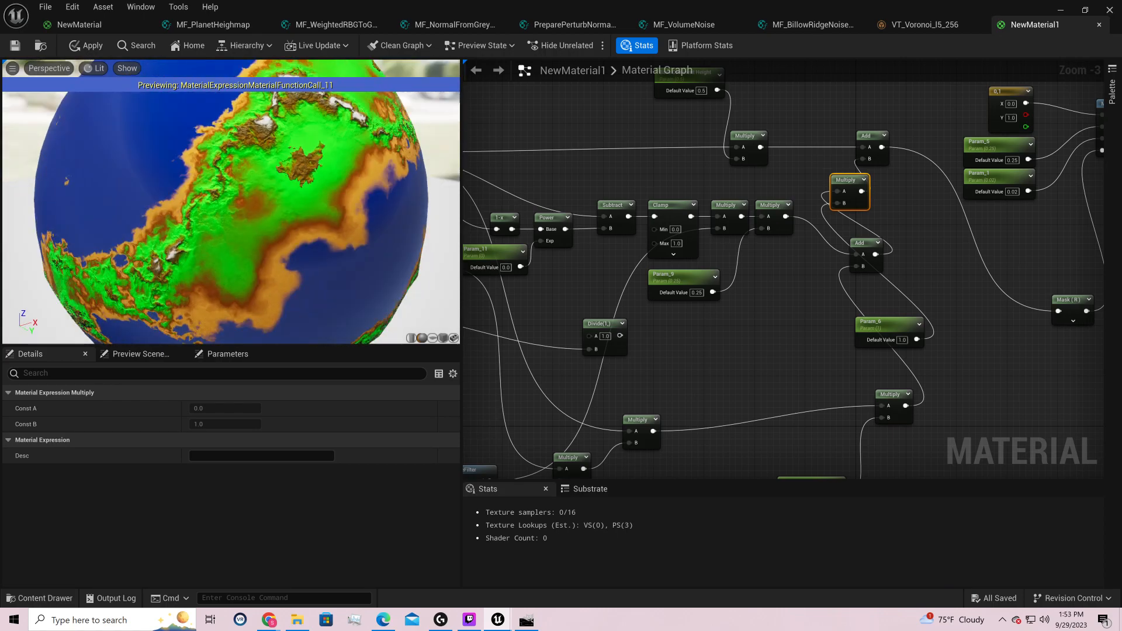
# - Tune the Param_11 default value feeding Power's Exp through 2, 1, 0.5 and 0.25, settling on 0.15, and inspect the terrain
pyautogui.moveTo(530, 292); pyautogui.dragTo(730, 307, button='right')
pyautogui.click(710, 300)
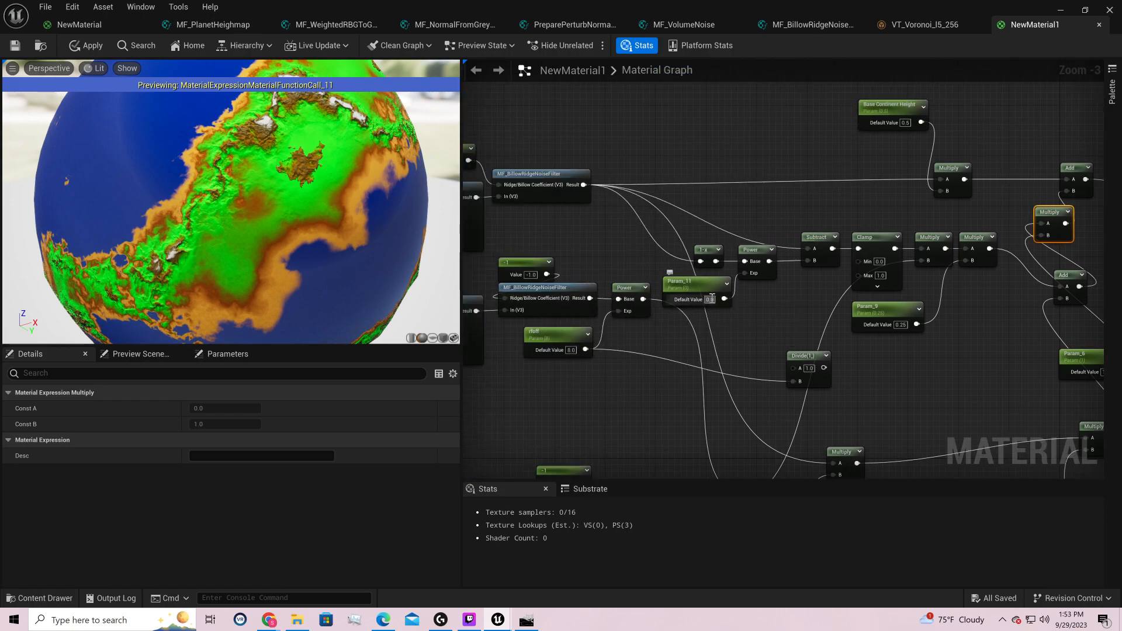
pyautogui.write('2')
pyautogui.press('Return')
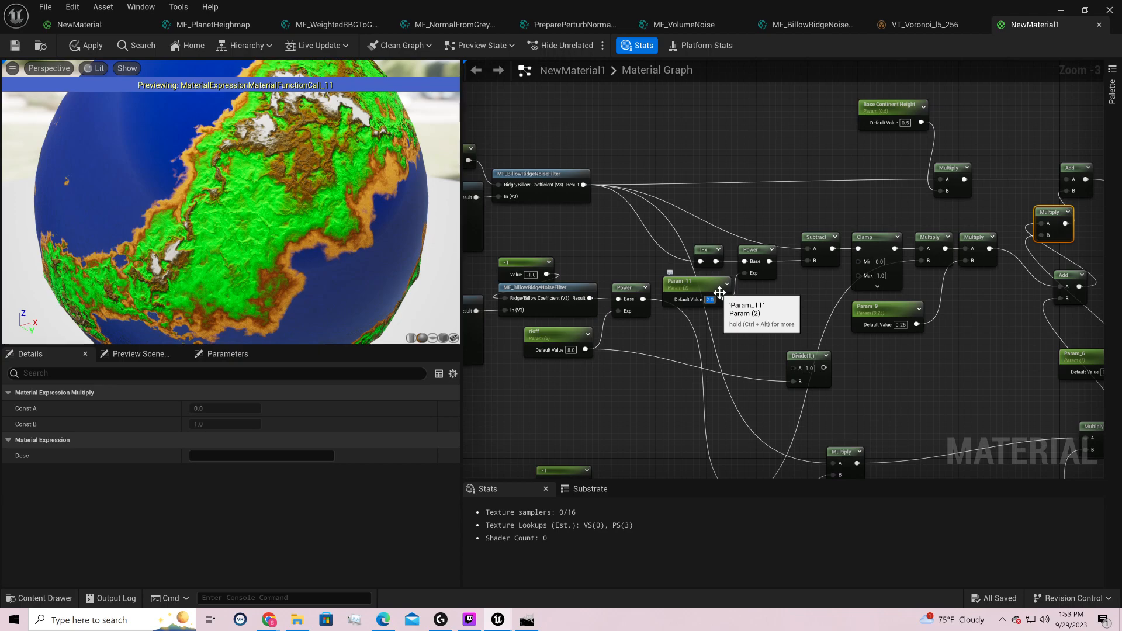
pyautogui.write('1')
pyautogui.press('Return')
pyautogui.write('.5')
pyautogui.press('Return')
pyautogui.write('.25')
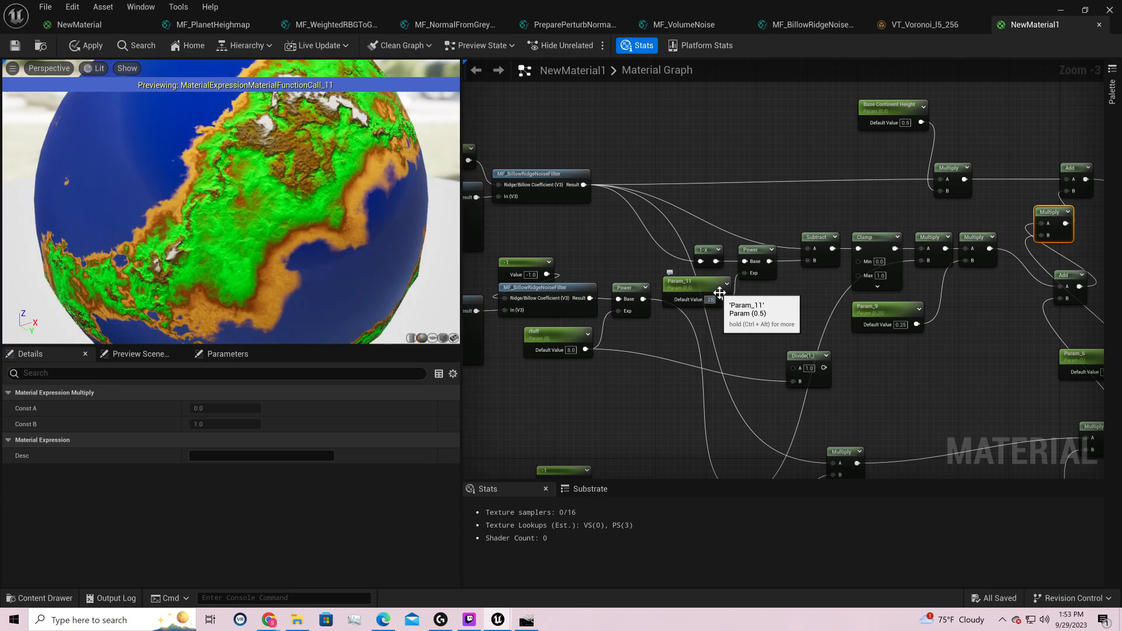
pyautogui.press('Return')
pyautogui.write('.15')
pyautogui.press('Return')
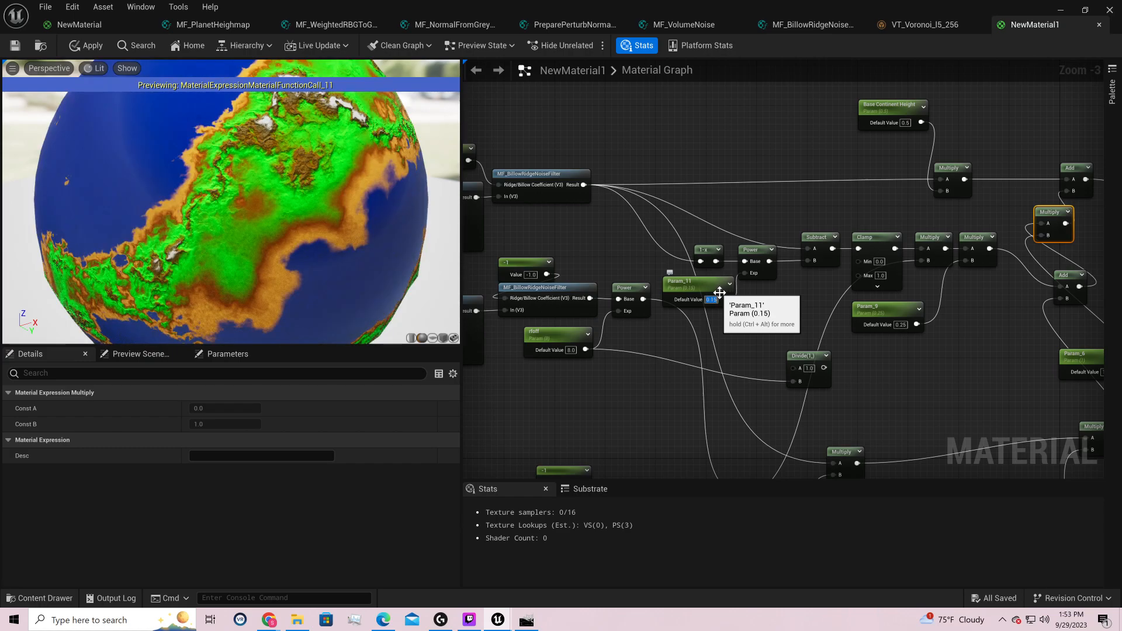
pyautogui.moveTo(281, 202); pyautogui.dragTo(313, 216)
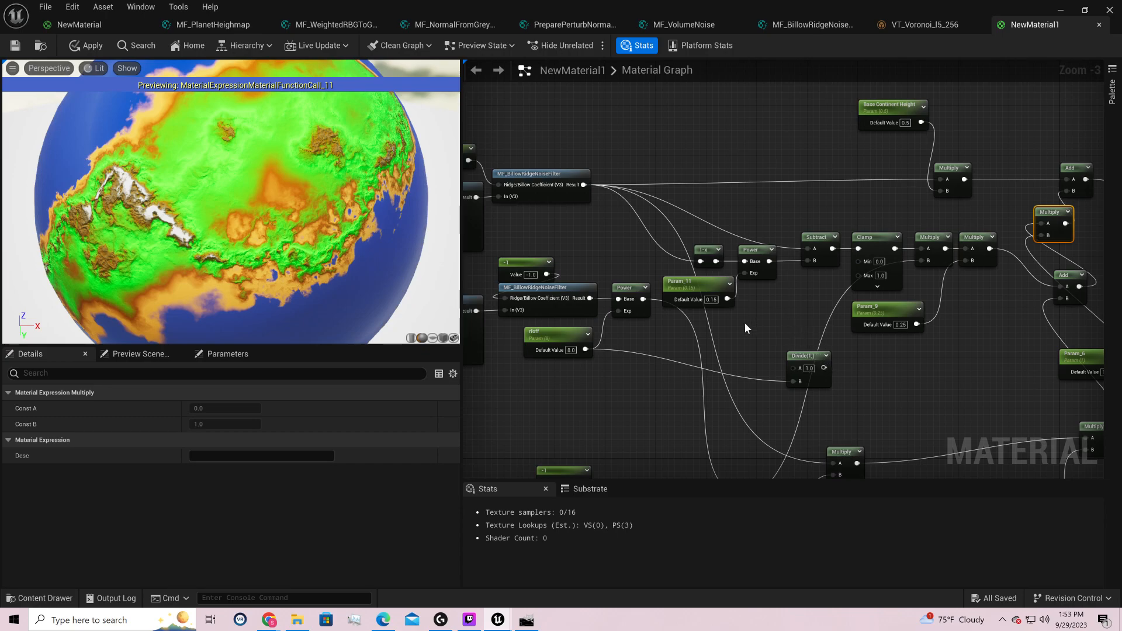
pyautogui.click(712, 300)
pyautogui.click(584, 349)
pyautogui.moveTo(584, 350); pyautogui.dragTo(706, 321)
pyautogui.write('1-')
pyautogui.press('BackSpace')
pyautogui.press('BackSpace')
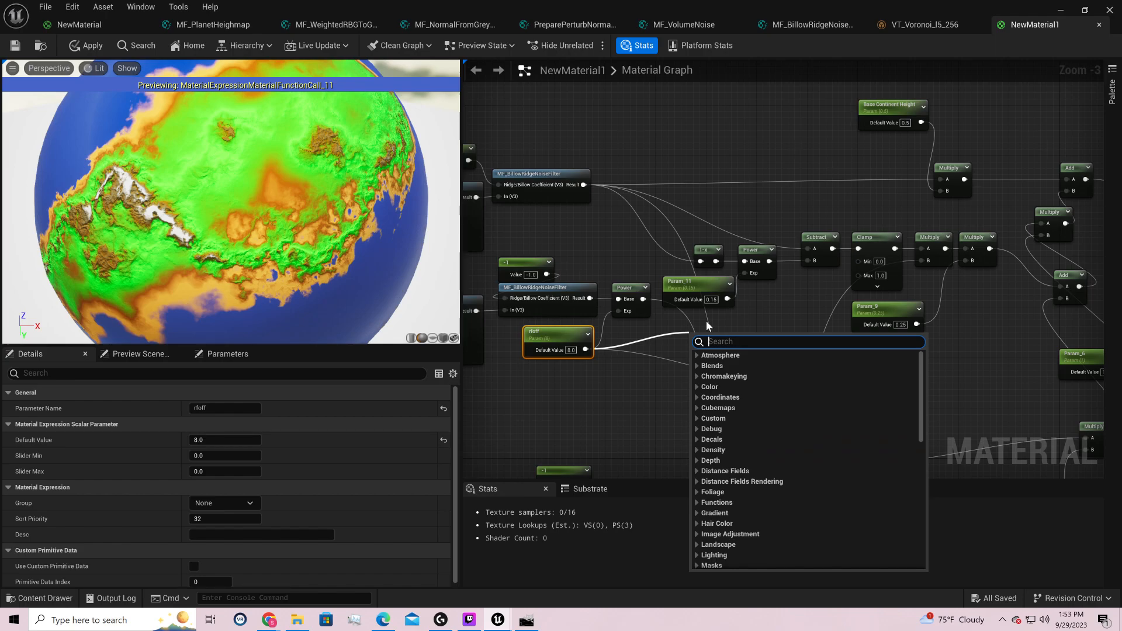
pyautogui.click(748, 298)
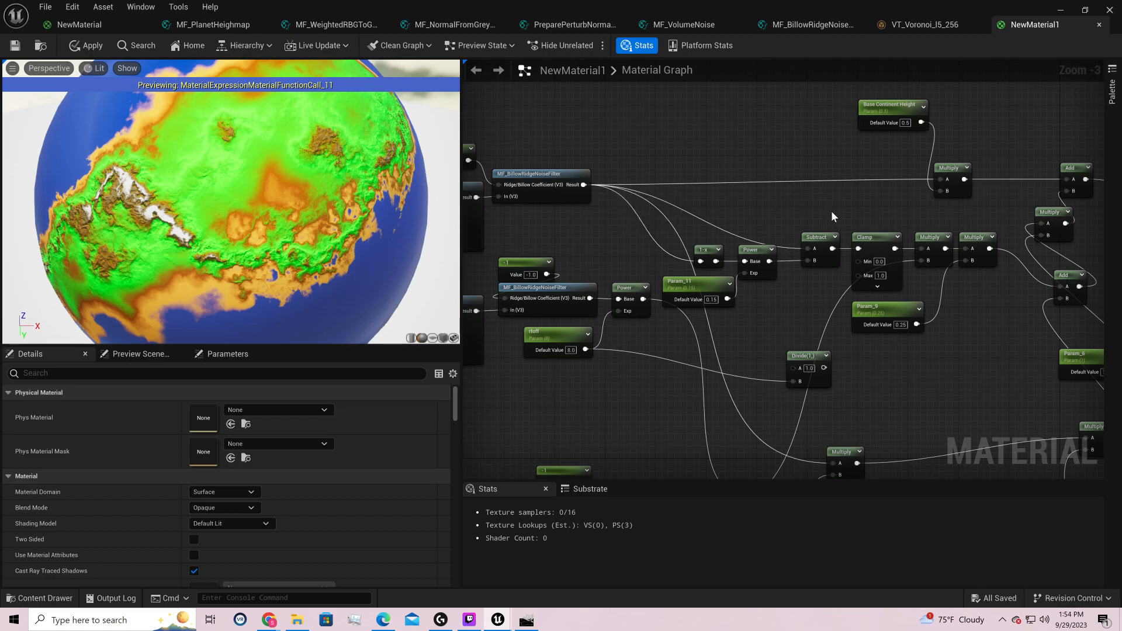
# - Connect the upper MF_BillowRidgeNoiseFilter result directly to the upper Power's Base, bypassing 1-x, and set Param_11's default value to 8
pyautogui.moveTo(583, 185); pyautogui.dragTo(743, 261)
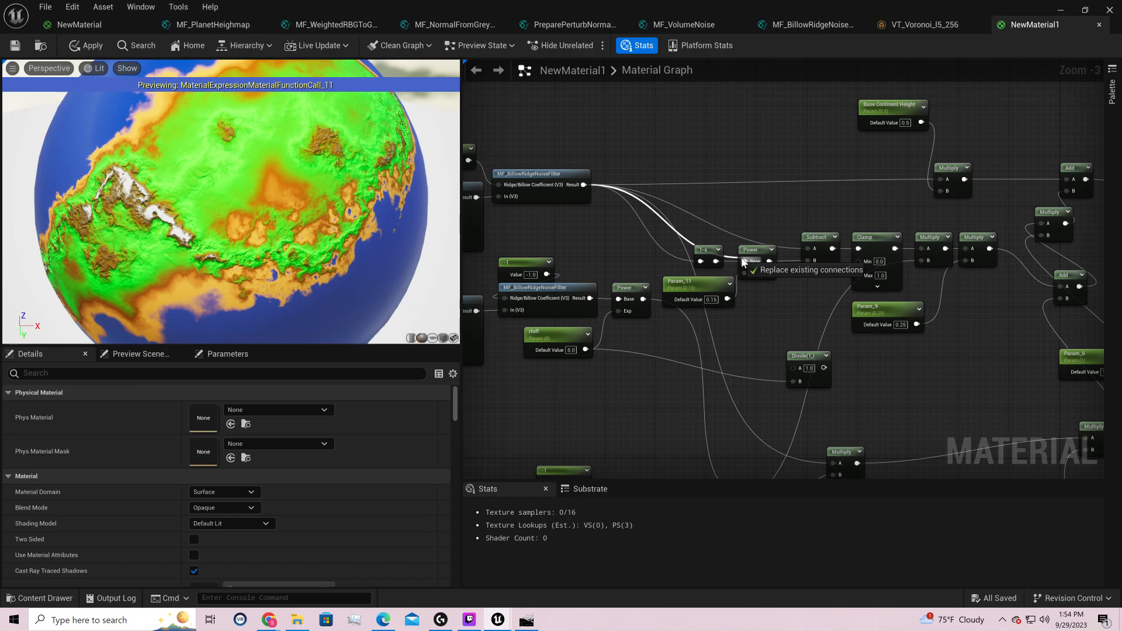
pyautogui.moveTo(743, 261); pyautogui.dragTo(744, 261)
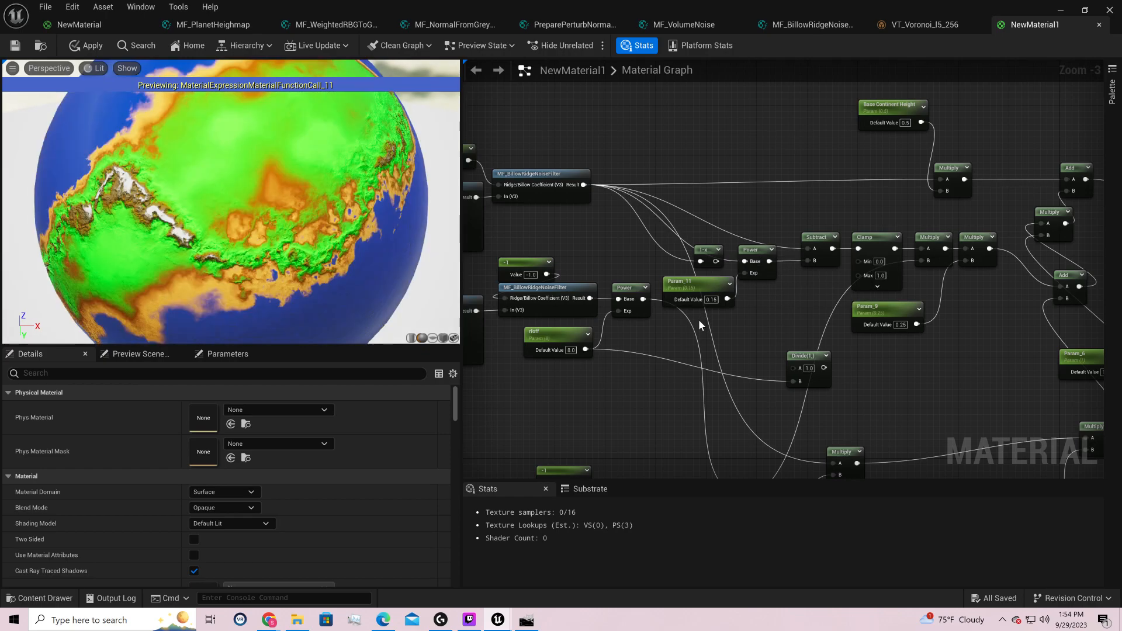
pyautogui.click(711, 299)
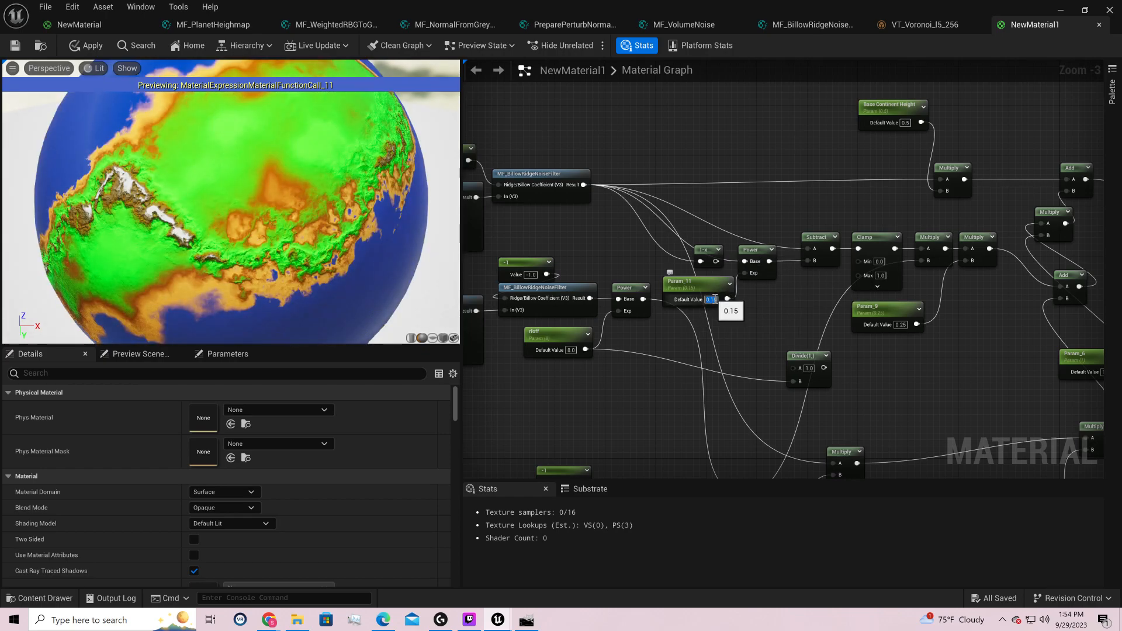
pyautogui.write('8')
pyautogui.press('Return')
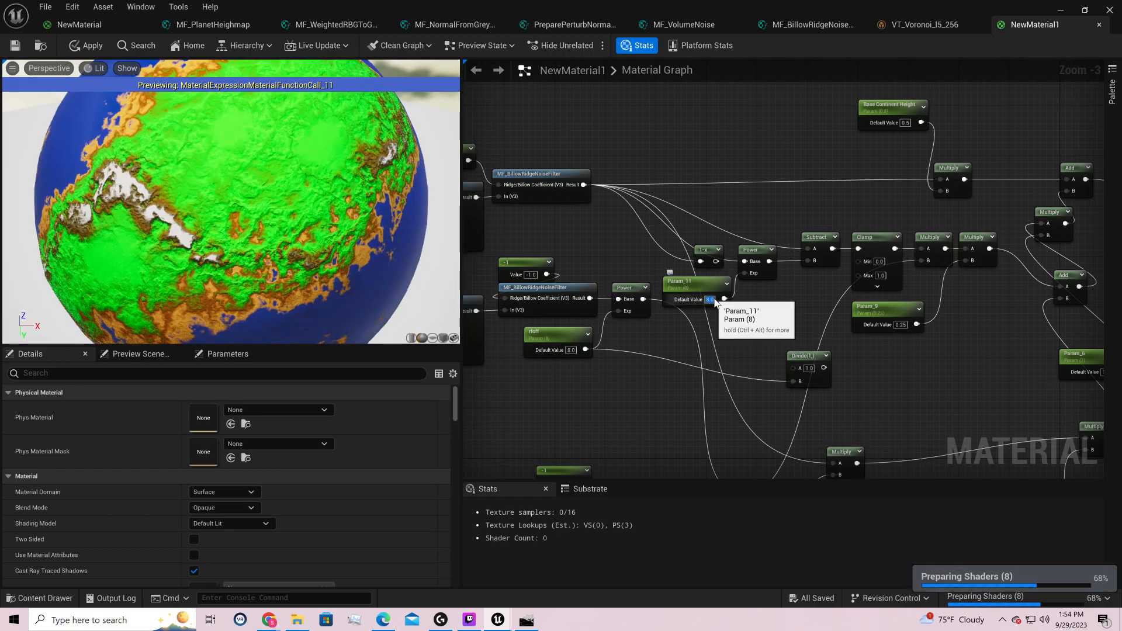
pyautogui.moveTo(327, 234); pyautogui.dragTo(304, 211)
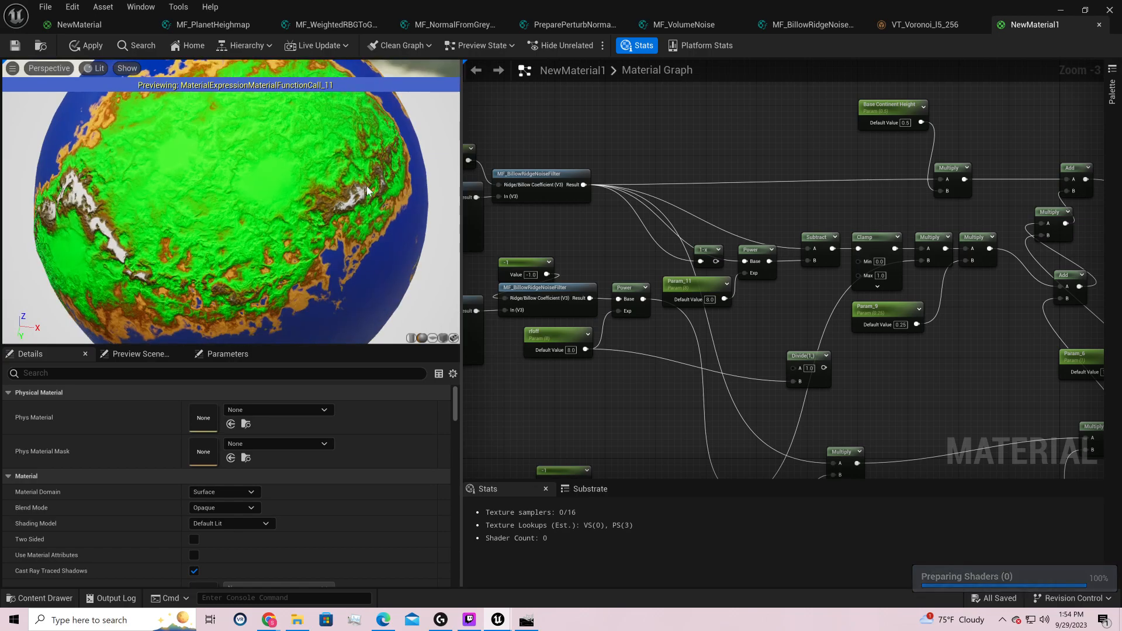
# - Step Param_11's default value through 2, 3, 4, 5, 6, 7 and 8, and inspect the terrain
pyautogui.click(710, 299)
pyautogui.write('2')
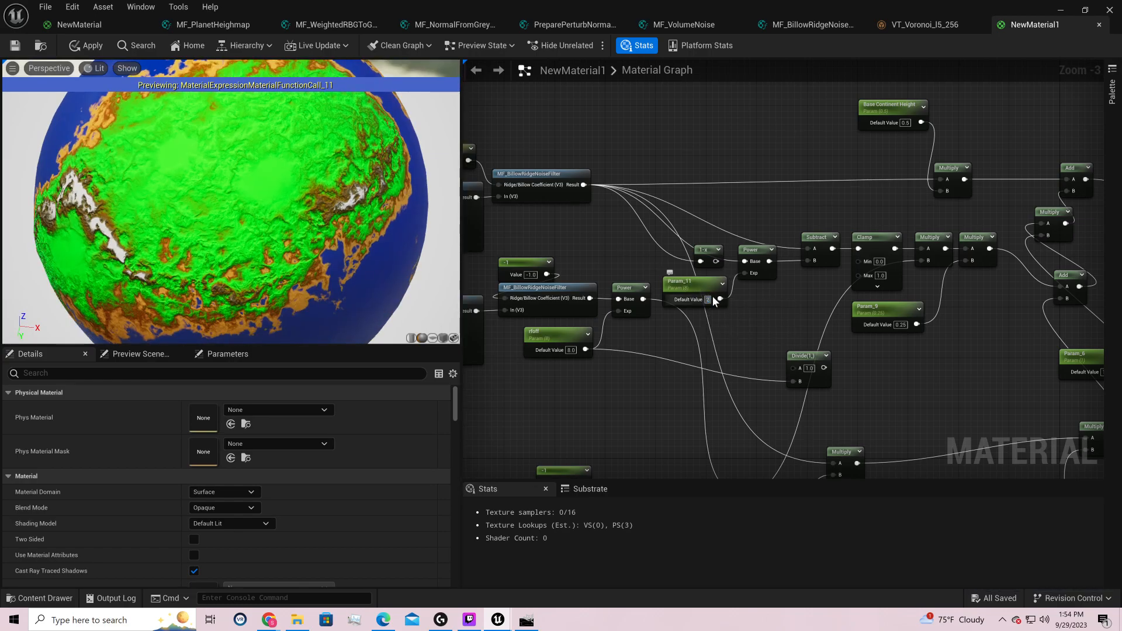
pyautogui.press('Return')
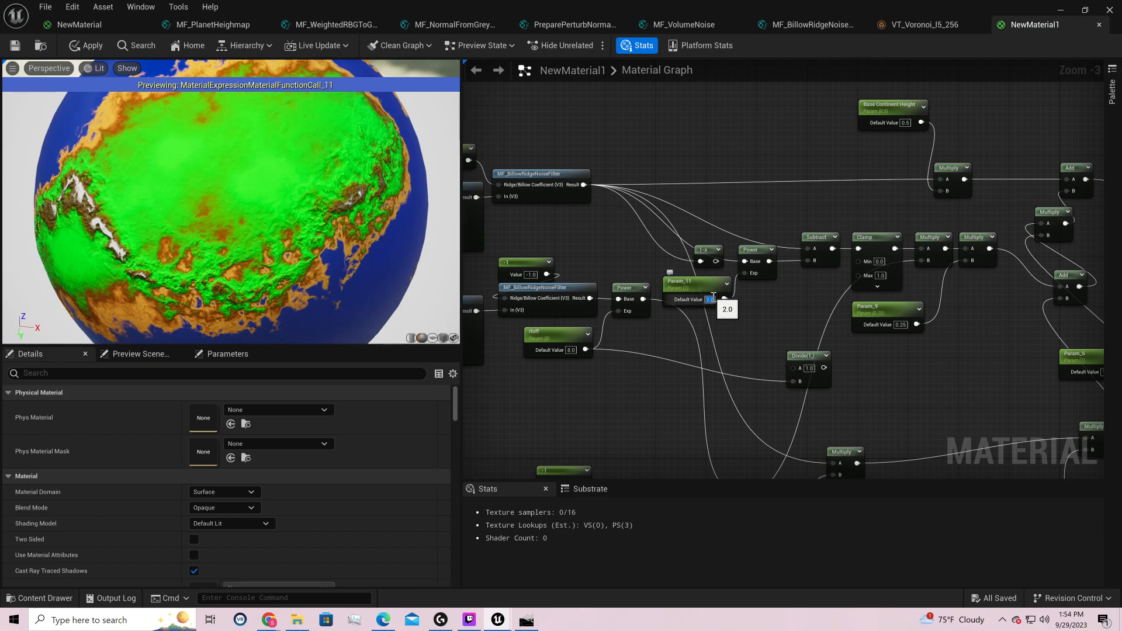
pyautogui.write('3')
pyautogui.press('Return')
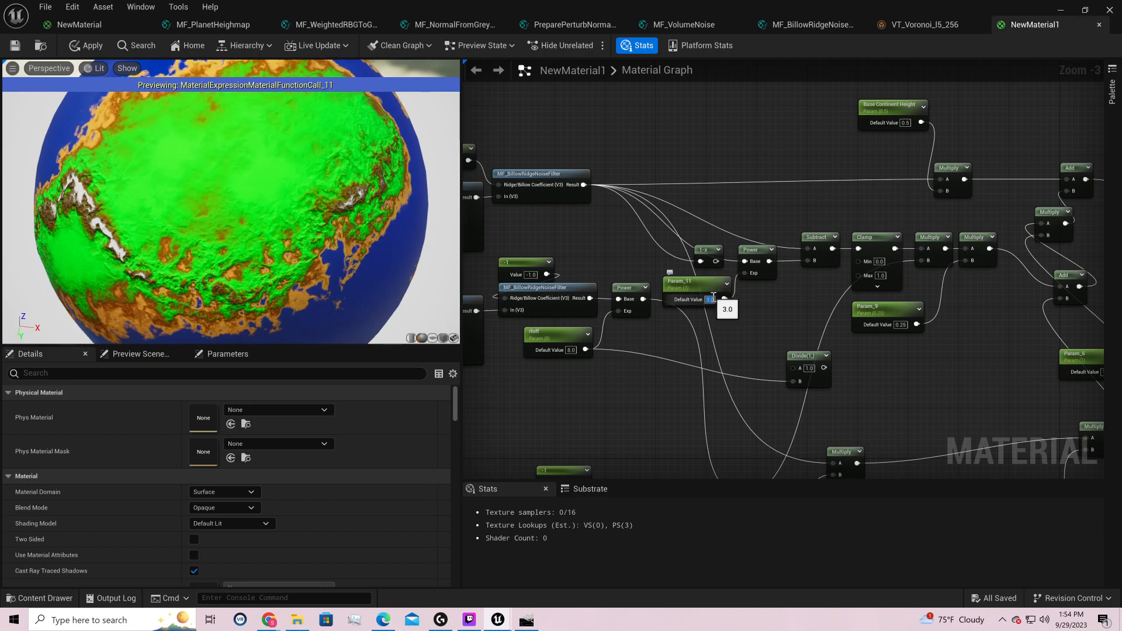
pyautogui.write('4')
pyautogui.press('Return')
pyautogui.write('5')
pyautogui.press('Return')
pyautogui.write('6')
pyautogui.press('Return')
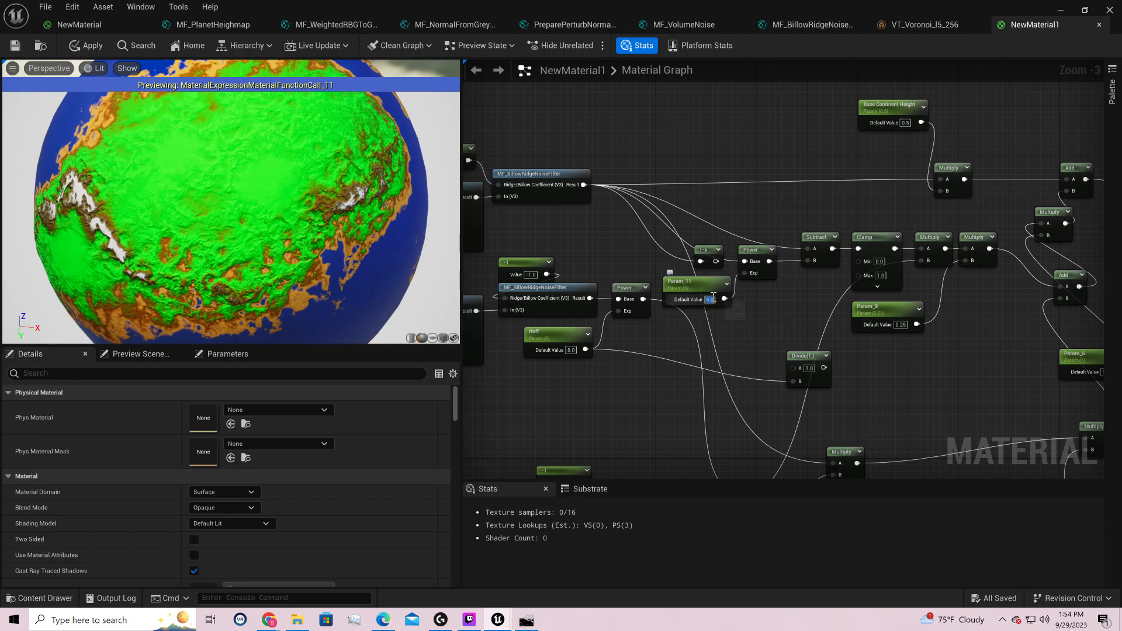
pyautogui.write('7')
pyautogui.press('Return')
pyautogui.write('8')
pyautogui.press('Return')
pyautogui.moveTo(325, 195); pyautogui.dragTo(416, 208)
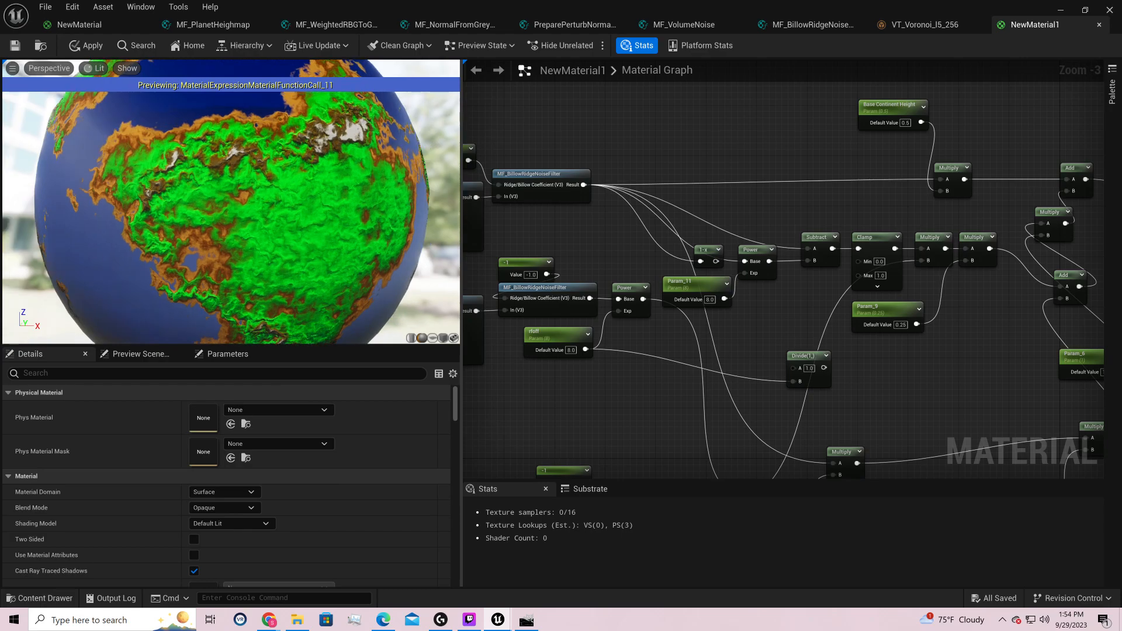
# - Try 4 as the default value of the parameter feeding the lower Power's Exp, and set it back to 8
pyautogui.click(572, 349)
pyautogui.write('4')
pyautogui.press('Return')
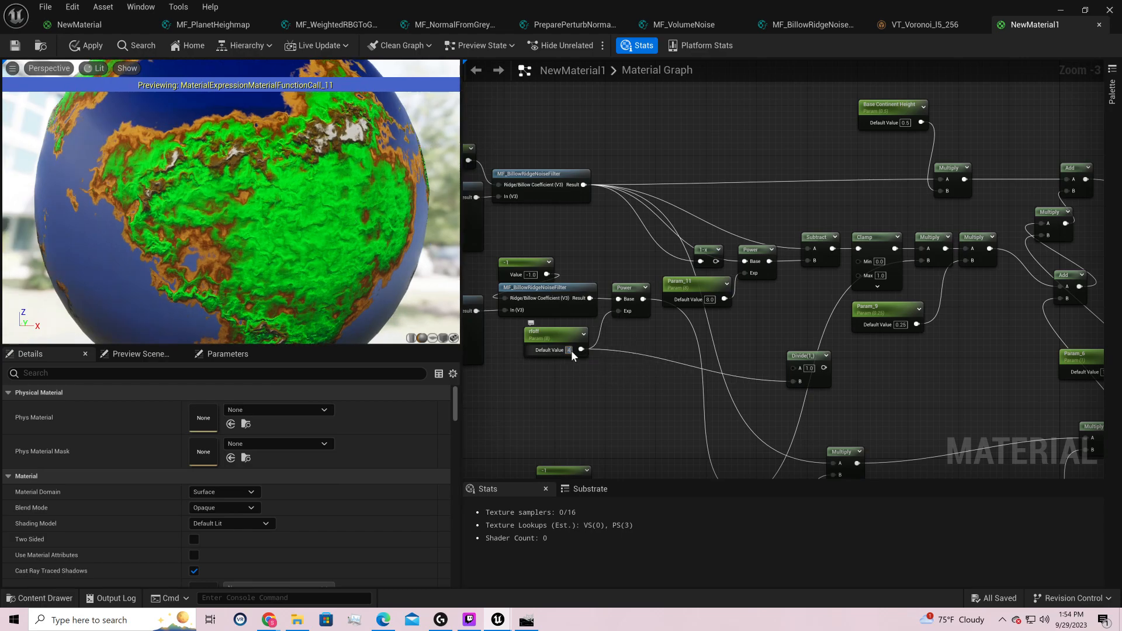
pyautogui.write('8')
pyautogui.press('Return')
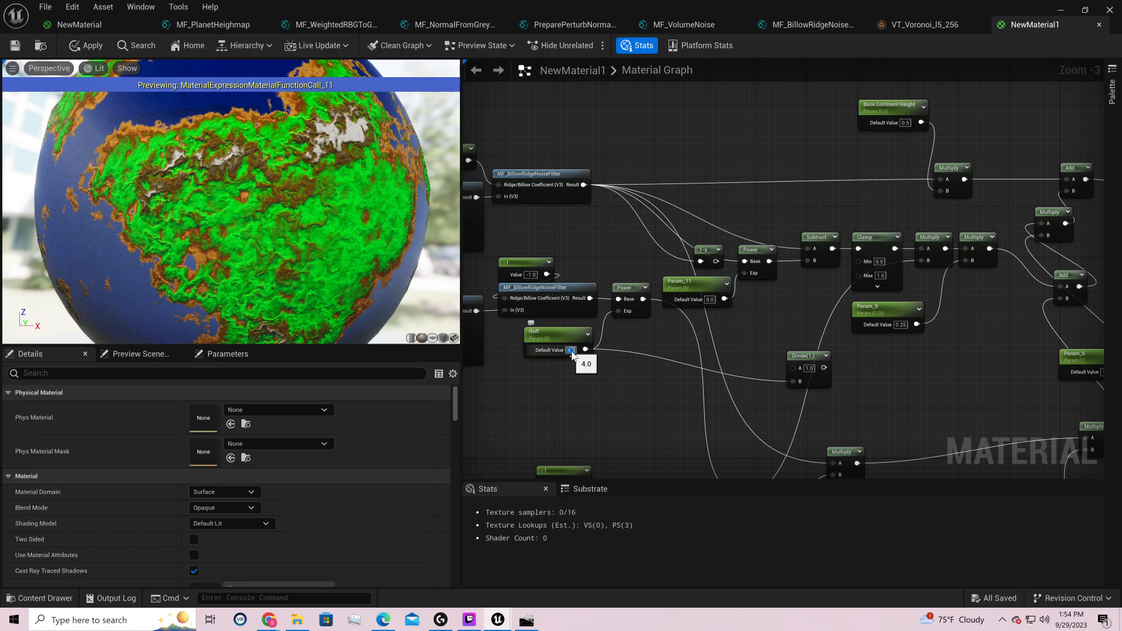
# - Feed the upper Power directly into Clamp, move the bypassed Subtract node aside, and check the terrain
pyautogui.click(709, 300)
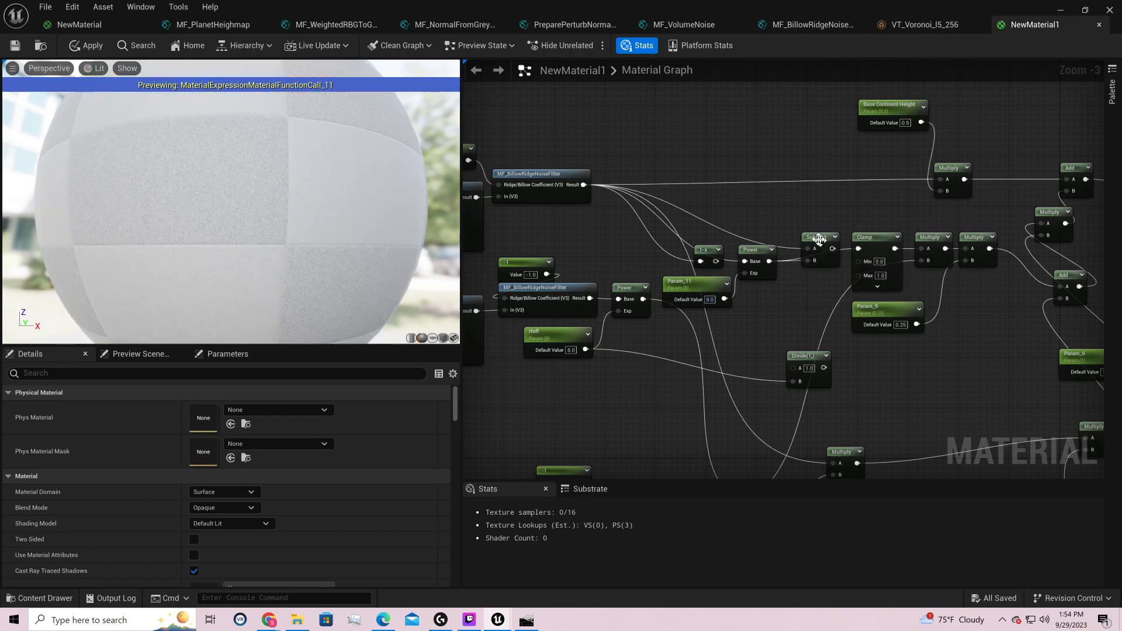
pyautogui.moveTo(817, 241); pyautogui.dragTo(804, 203)
pyautogui.moveTo(417, 224); pyautogui.dragTo(426, 280)
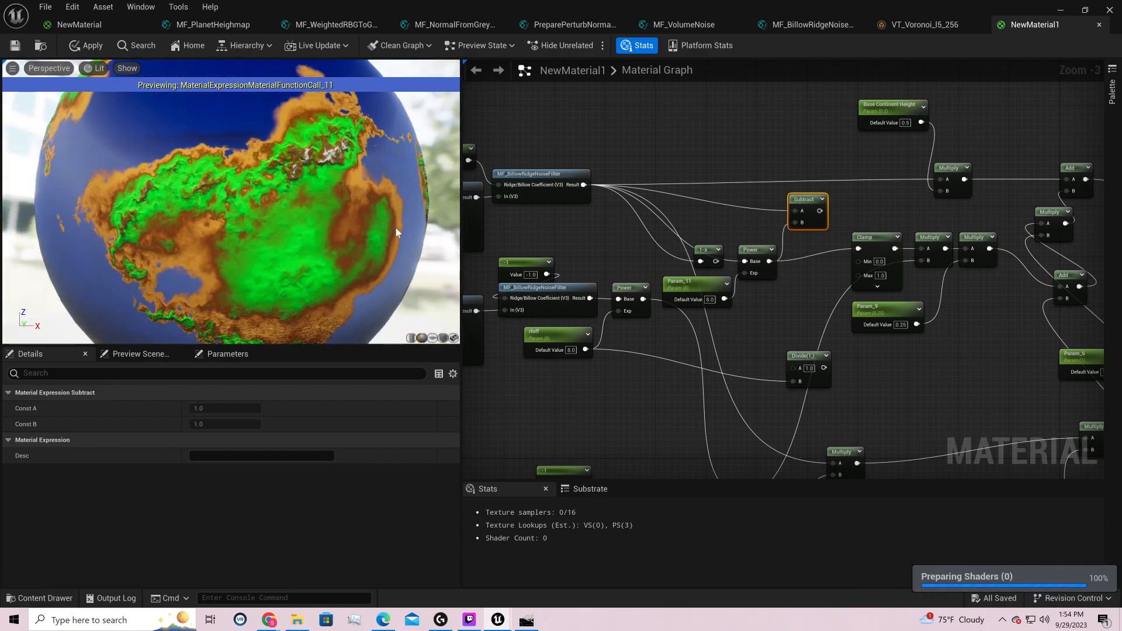
# - Compare Param_11 default values 2, 1, 5, 6, 24 and 8, settle on 4, and inspect the terrain around the planet
pyautogui.write('4')
pyautogui.press('Return')
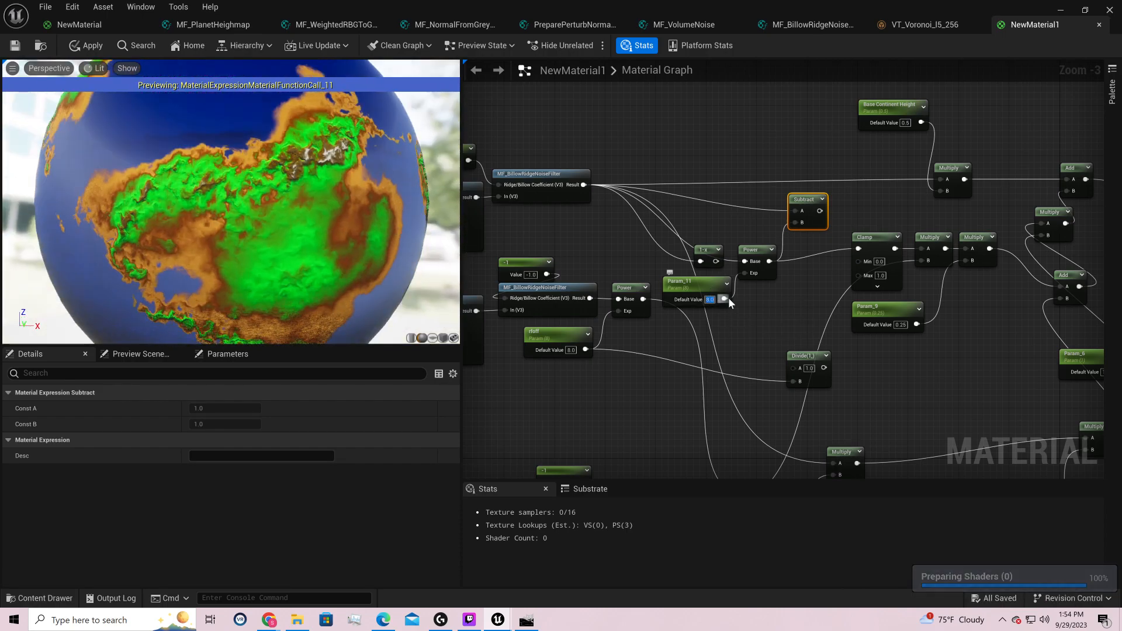
pyautogui.press('Return')
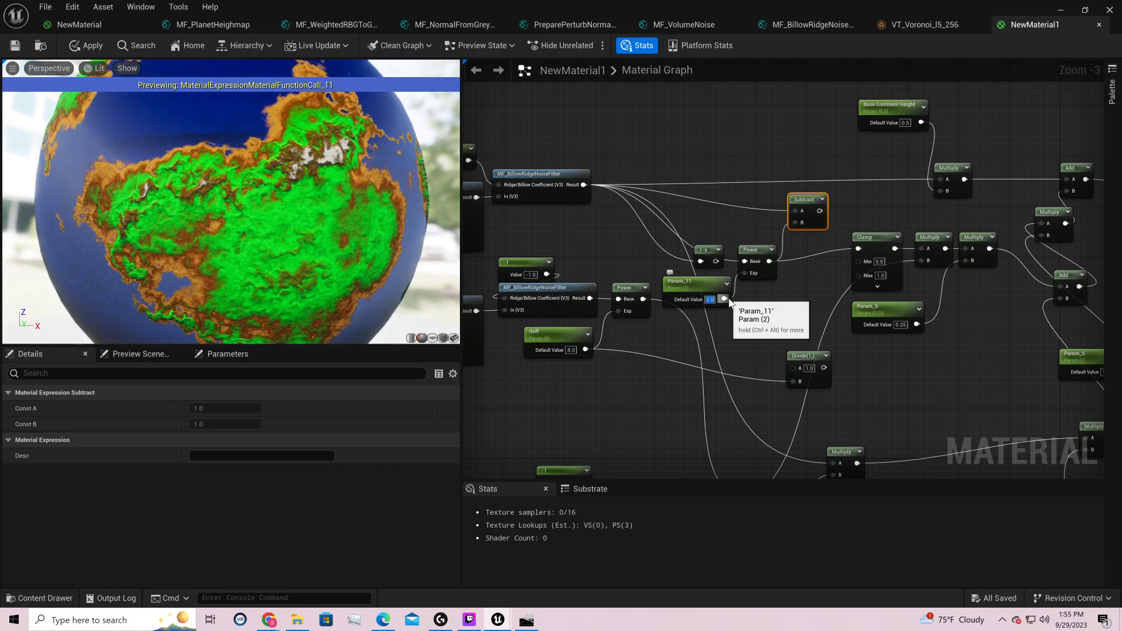
pyautogui.write('1')
pyautogui.press('Return')
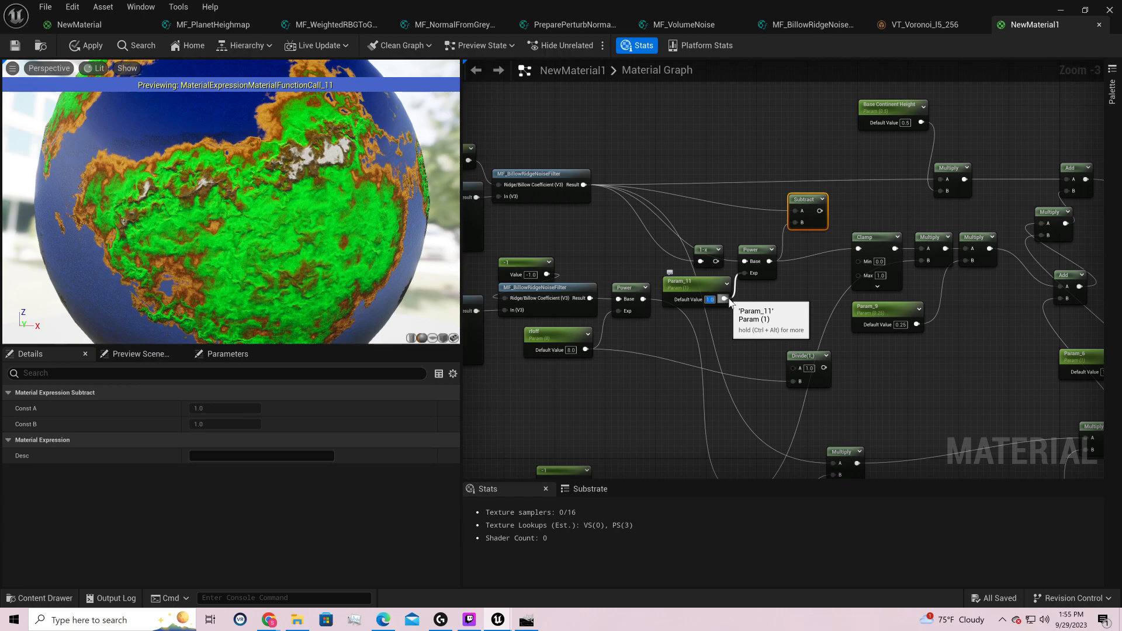
pyautogui.write('5')
pyautogui.press('Return')
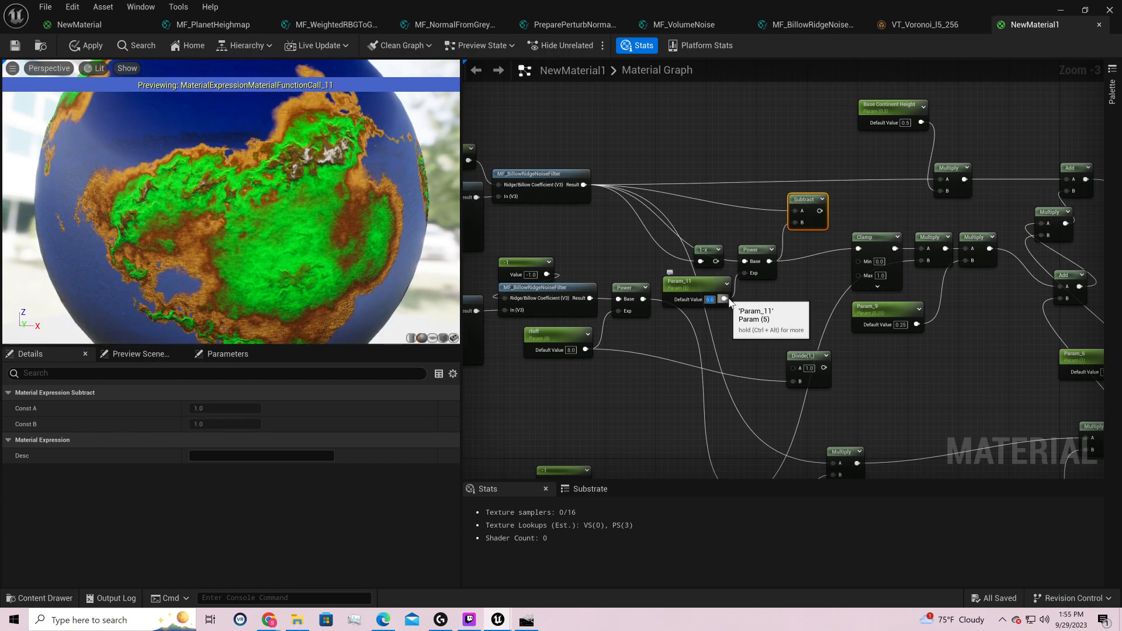
pyautogui.write('6')
pyautogui.press('Return')
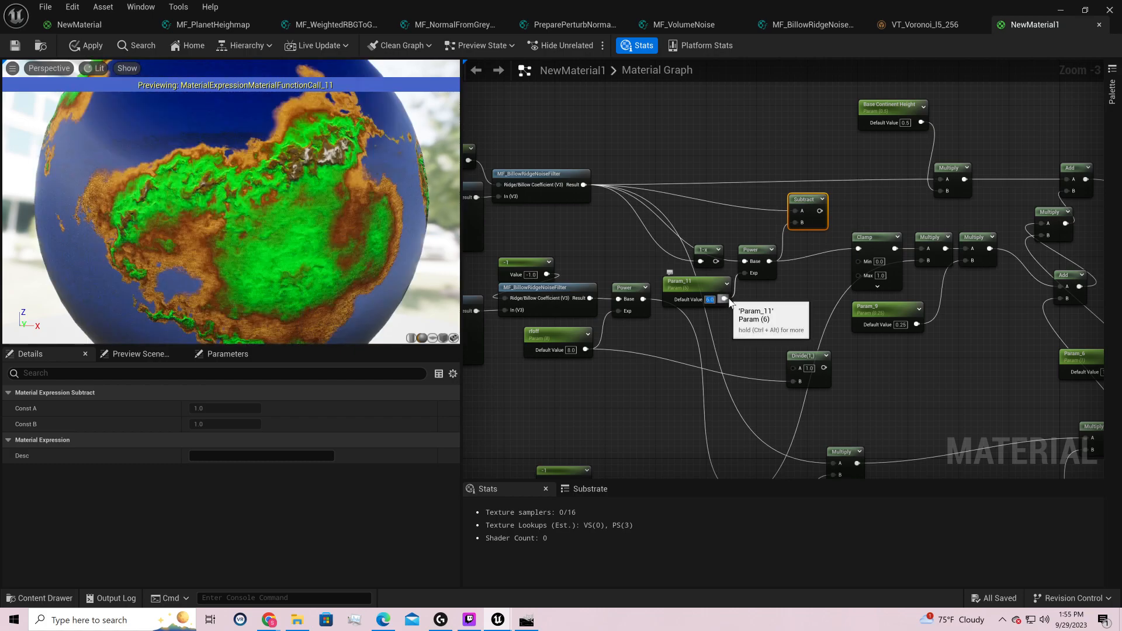
pyautogui.write('24')
pyautogui.press('Return')
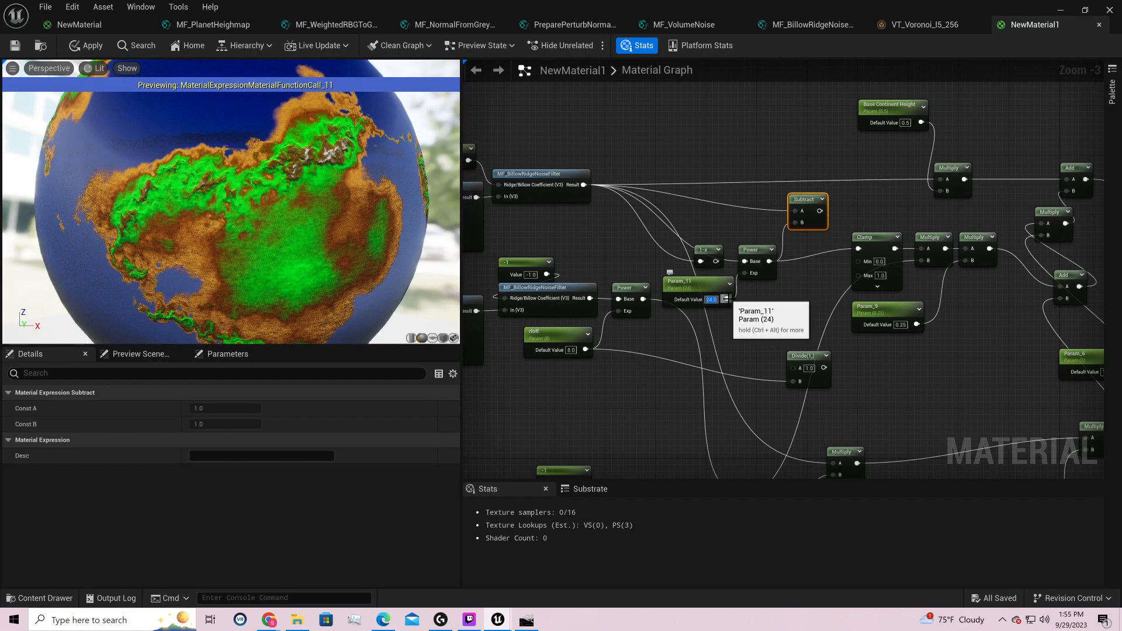
pyautogui.write('1')
pyautogui.press('Return')
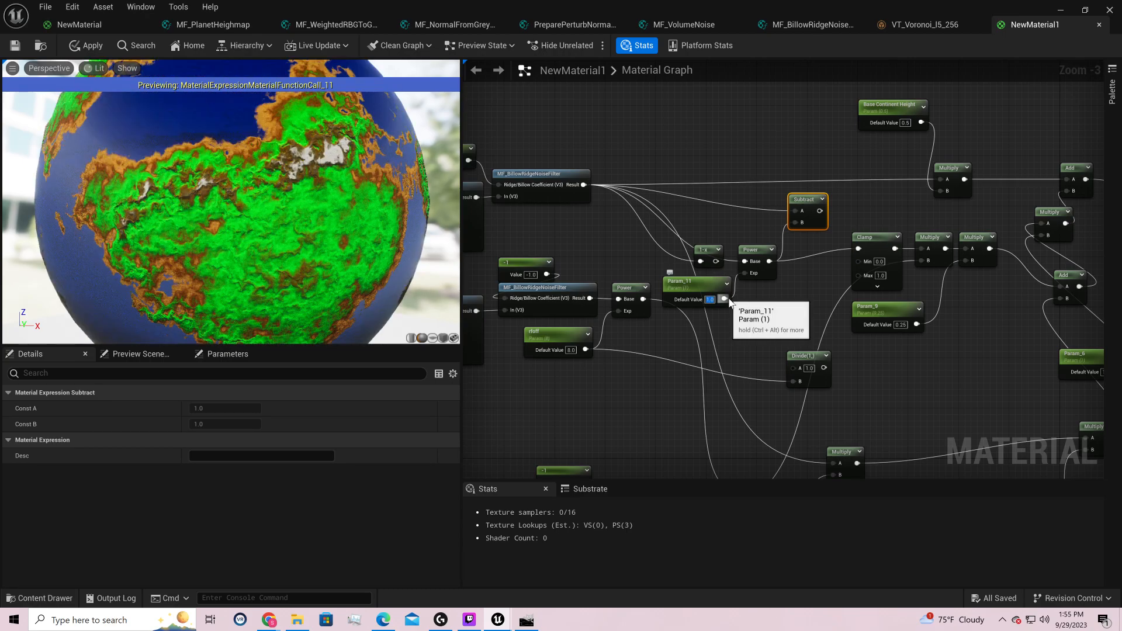
pyautogui.write('4')
pyautogui.press('Return')
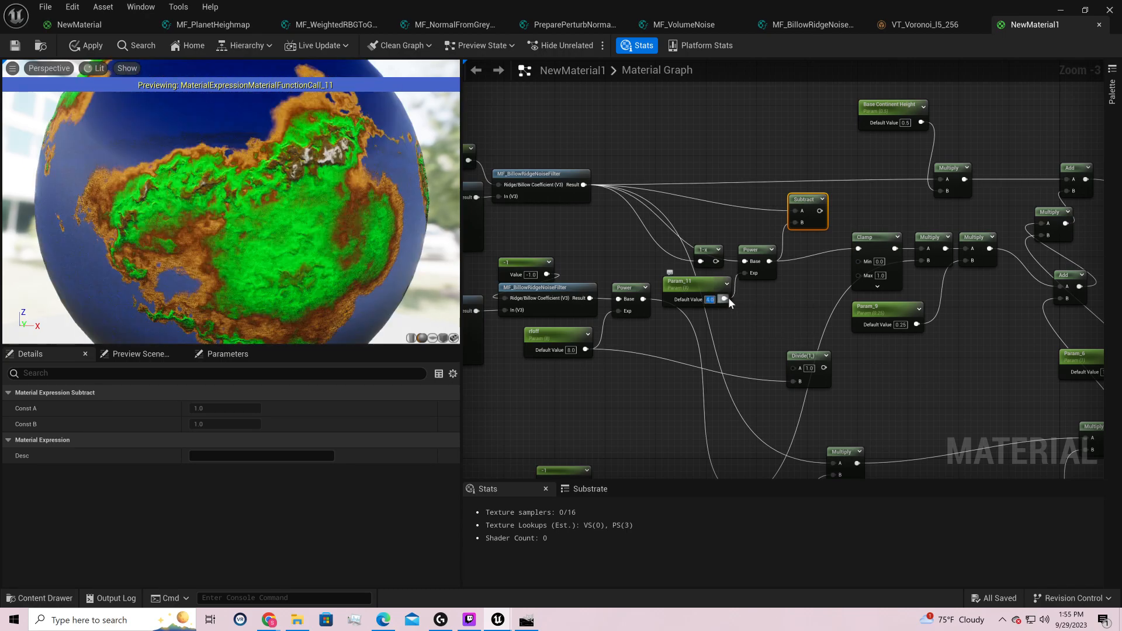
pyautogui.write('8')
pyautogui.press('Return')
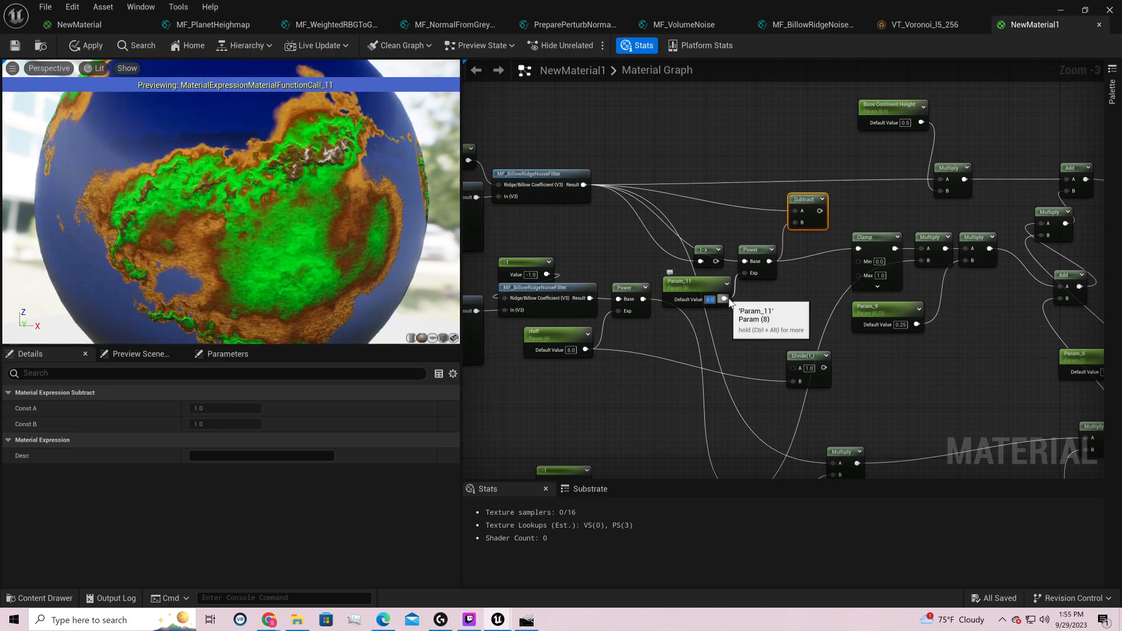
pyautogui.write('4')
pyautogui.press('Return')
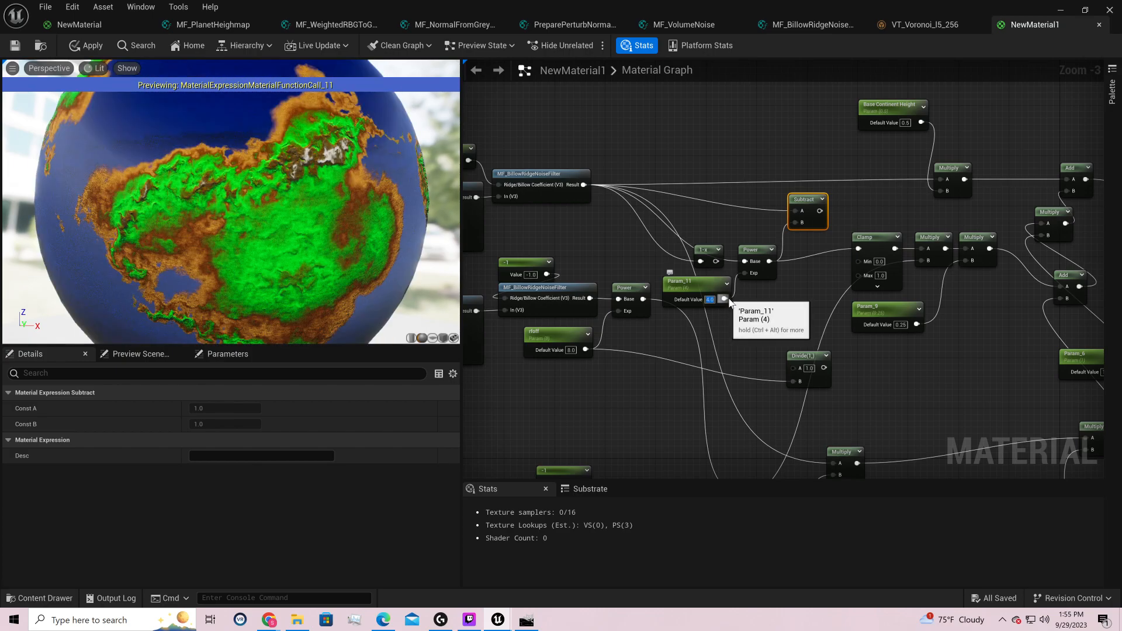
pyautogui.moveTo(351, 234); pyautogui.dragTo(158, 230)
pyautogui.moveTo(303, 228); pyautogui.dragTo(204, 195)
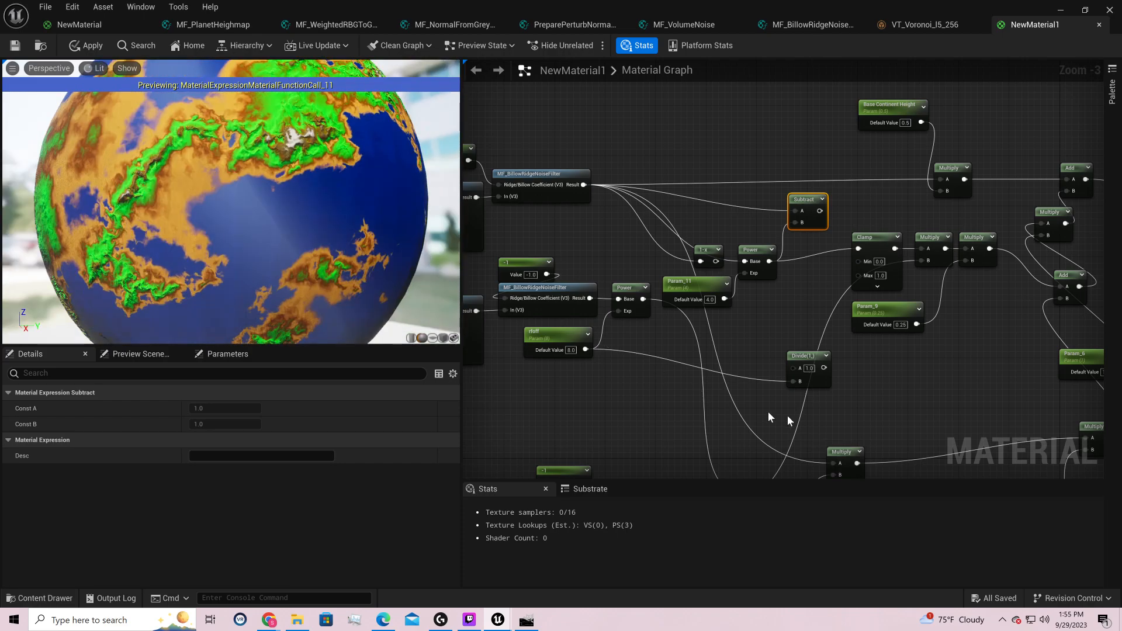
# - Replace Param_11 on the upper Power's Exp with the parameter that feeds the lower Power's Exp
pyautogui.moveTo(585, 349); pyautogui.dragTo(746, 273)
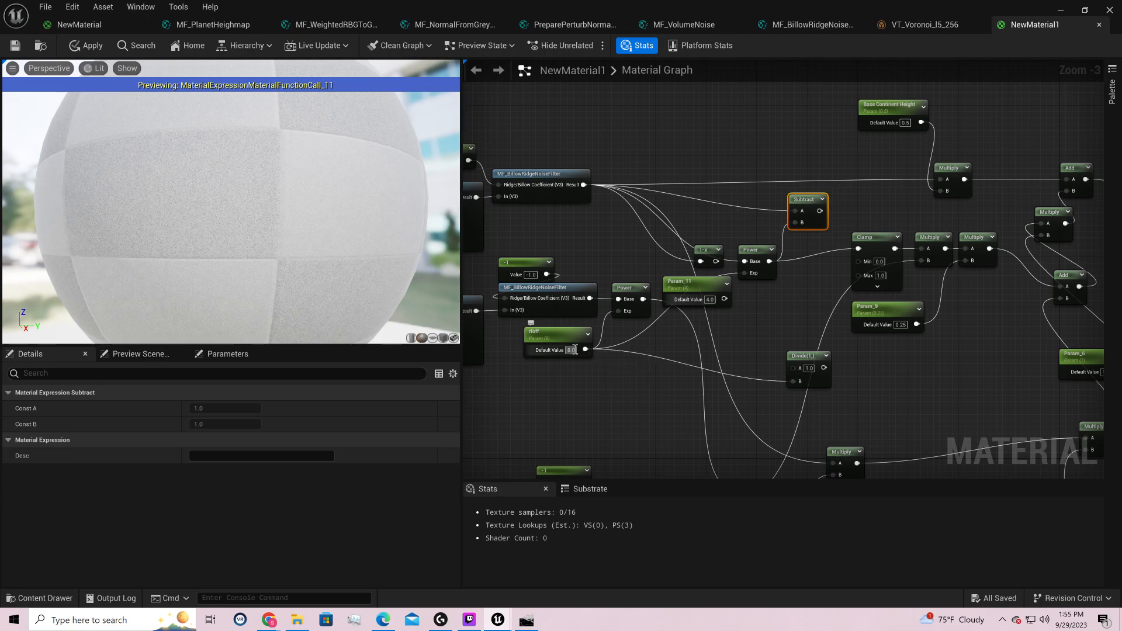
pyautogui.click(571, 350)
pyautogui.press('Return')
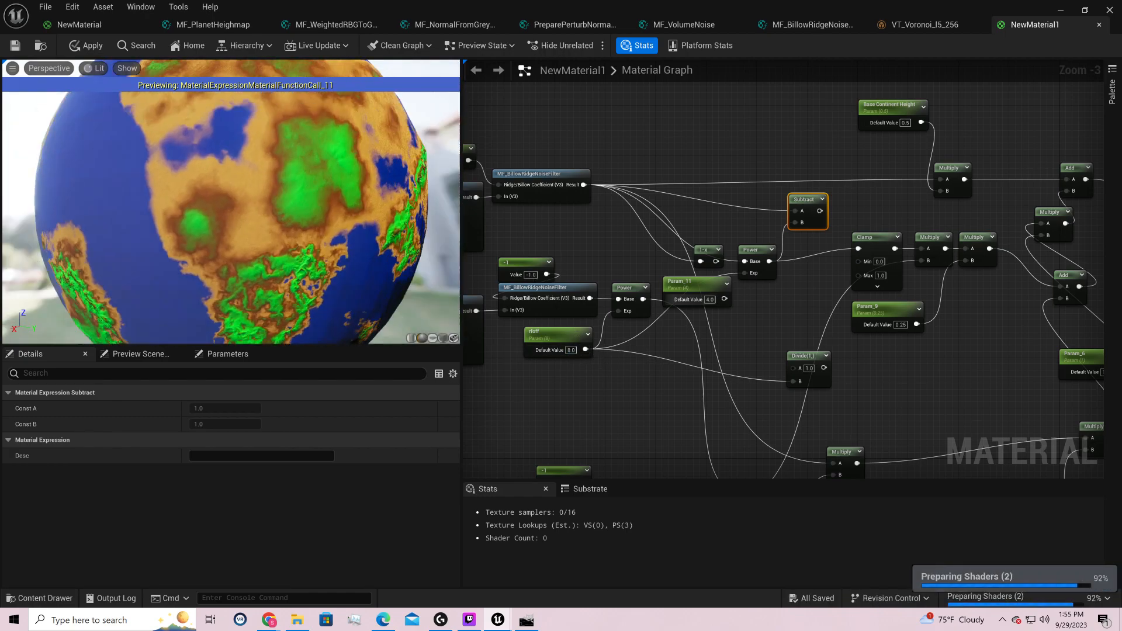
# - Lower the shared Power exponent parameter's default value to 4 and settle on 2, inspecting the resulting mountains
pyautogui.click(571, 350)
pyautogui.write('4')
pyautogui.press('Return')
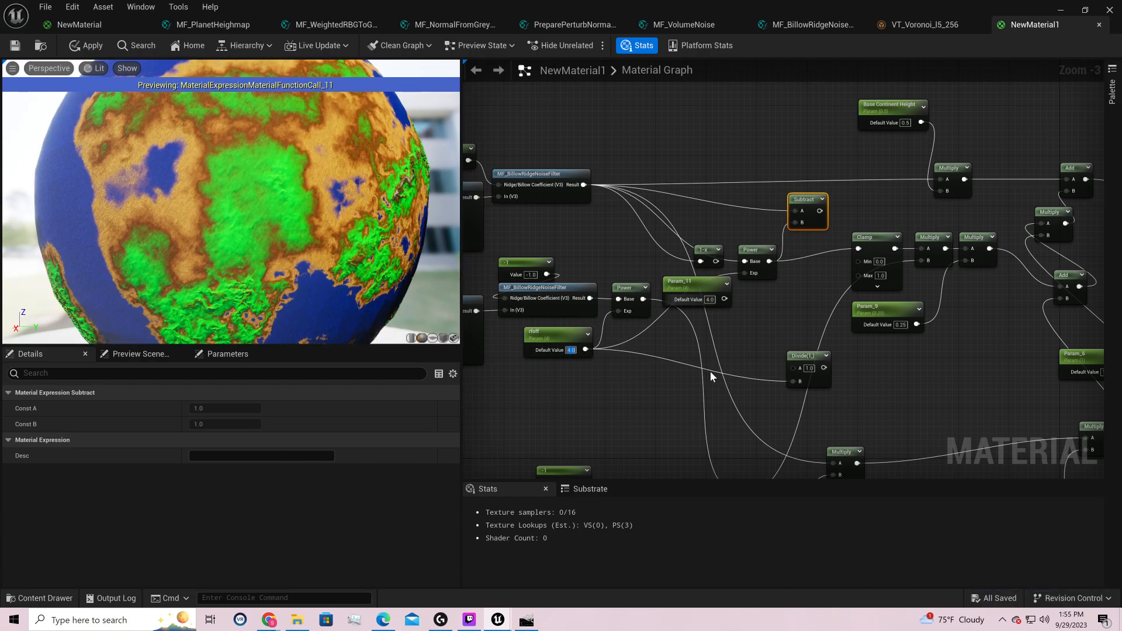
pyautogui.write('2')
pyautogui.press('Return')
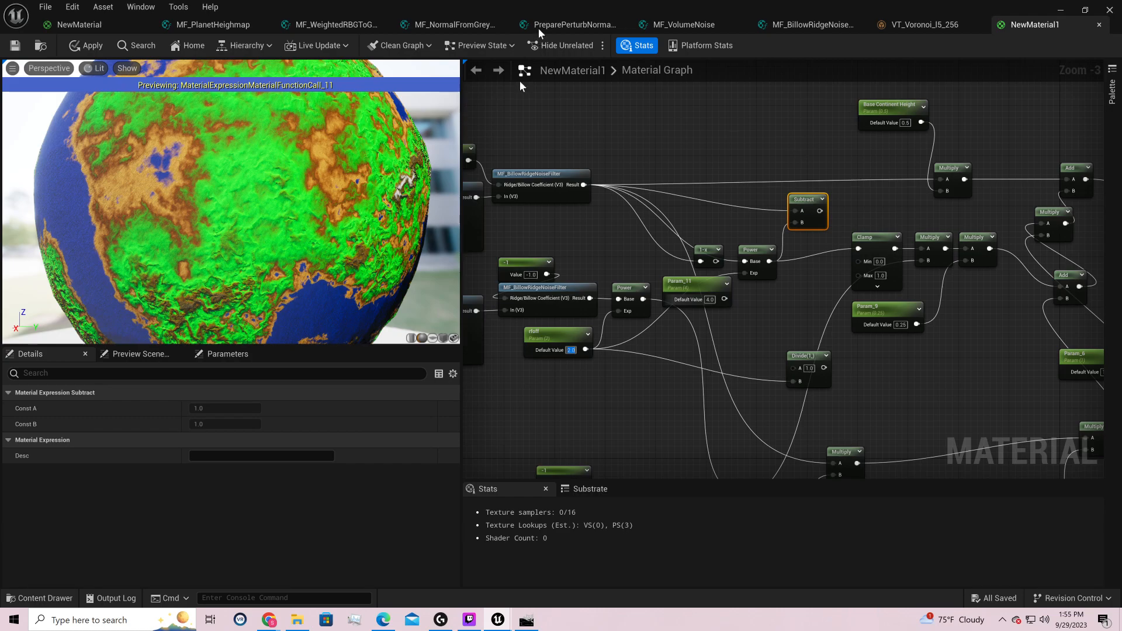
pyautogui.moveTo(381, 172); pyautogui.dragTo(245, 199)
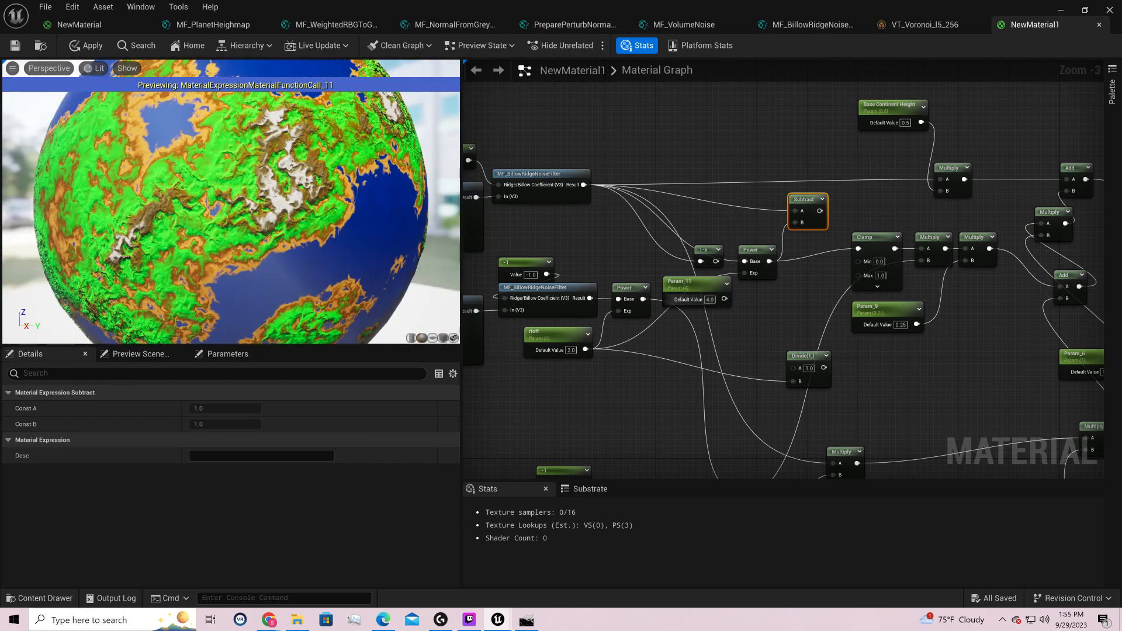
# - Try Mountain Distortion Strength default values 0 and 0.5, and set it back to 1
pyautogui.moveTo(572, 240); pyautogui.dragTo(930, 191, button='right')
pyautogui.moveTo(649, 270); pyautogui.dragTo(868, 34, button='right')
pyautogui.moveTo(934, 97); pyautogui.dragTo(703, 125, button='right')
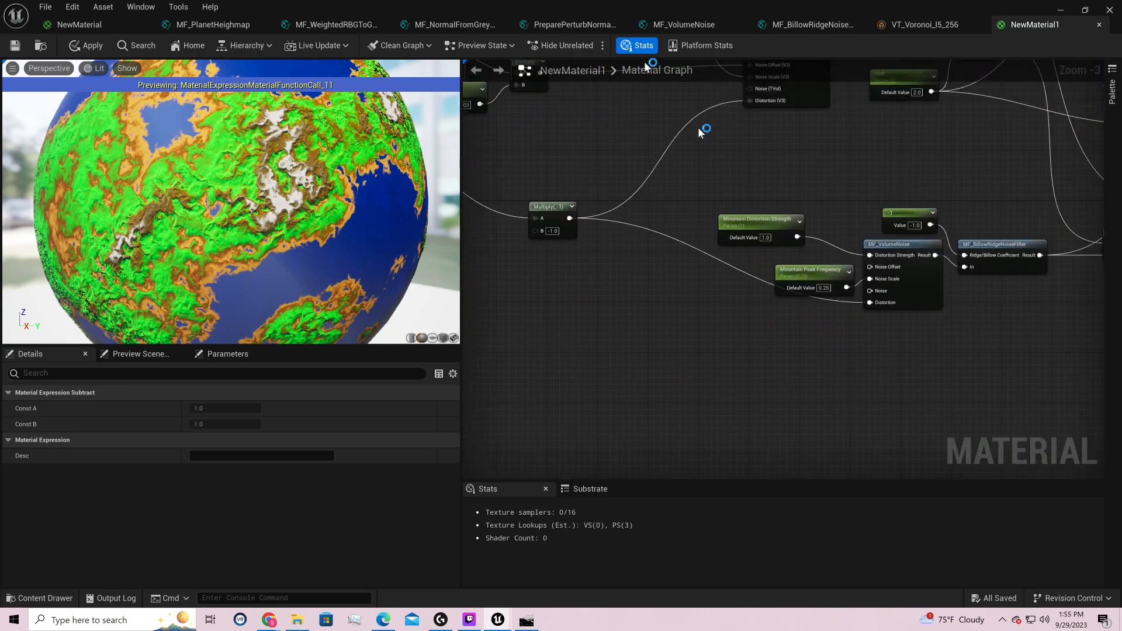
pyautogui.click(761, 239)
pyautogui.write('0.5')
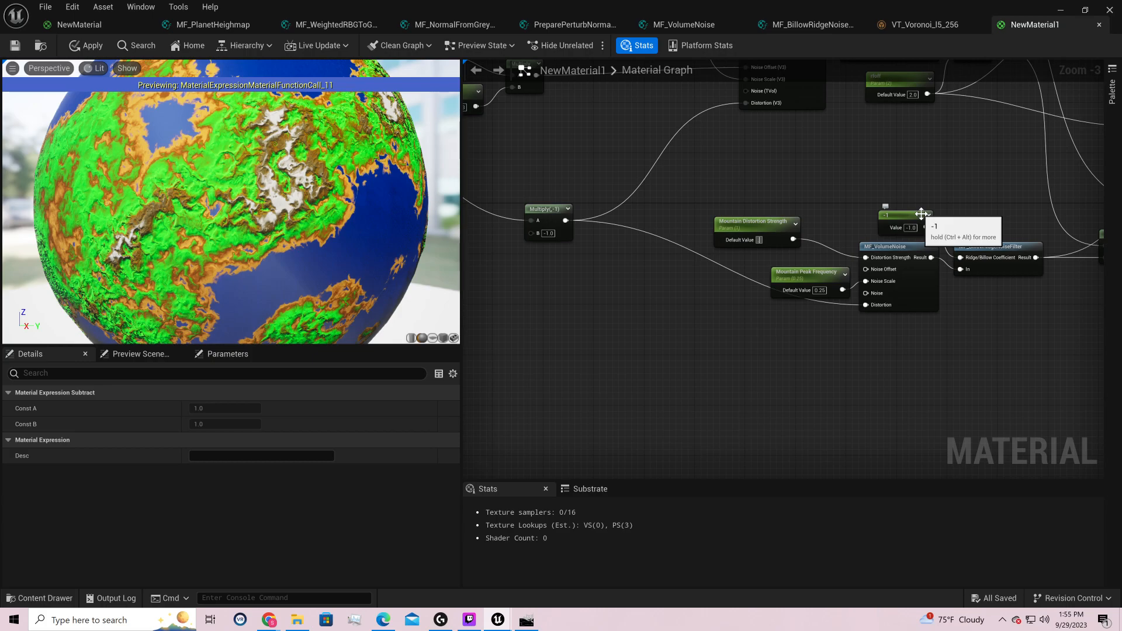
pyautogui.press('Return')
pyautogui.press('Return')
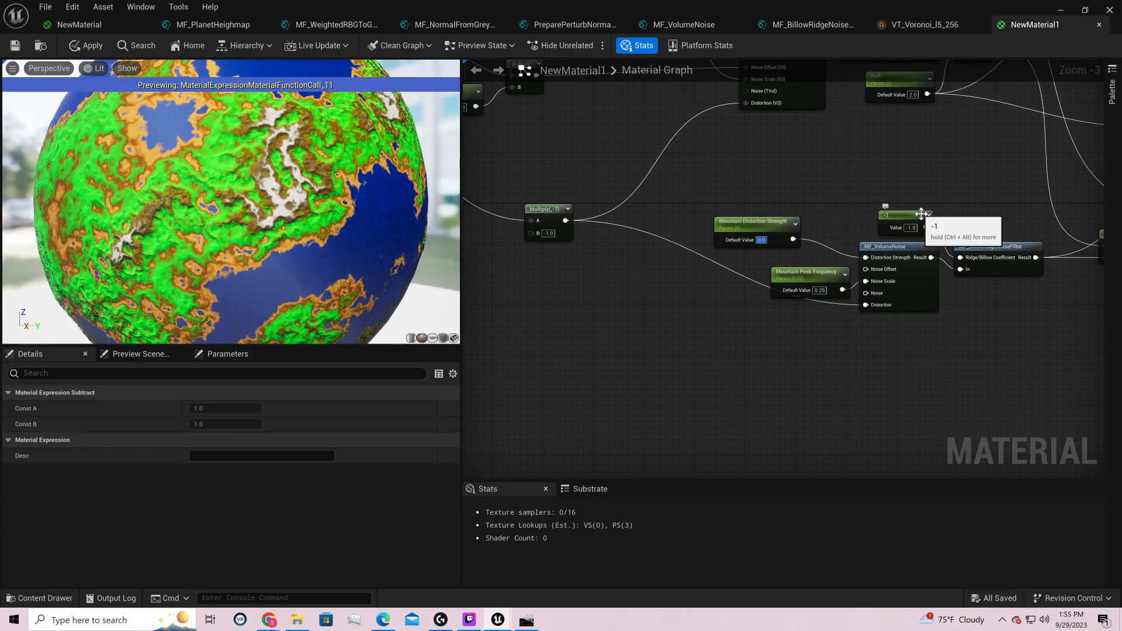
pyautogui.write('0.5')
pyautogui.press('Return')
pyautogui.write('1')
pyautogui.press('Return')
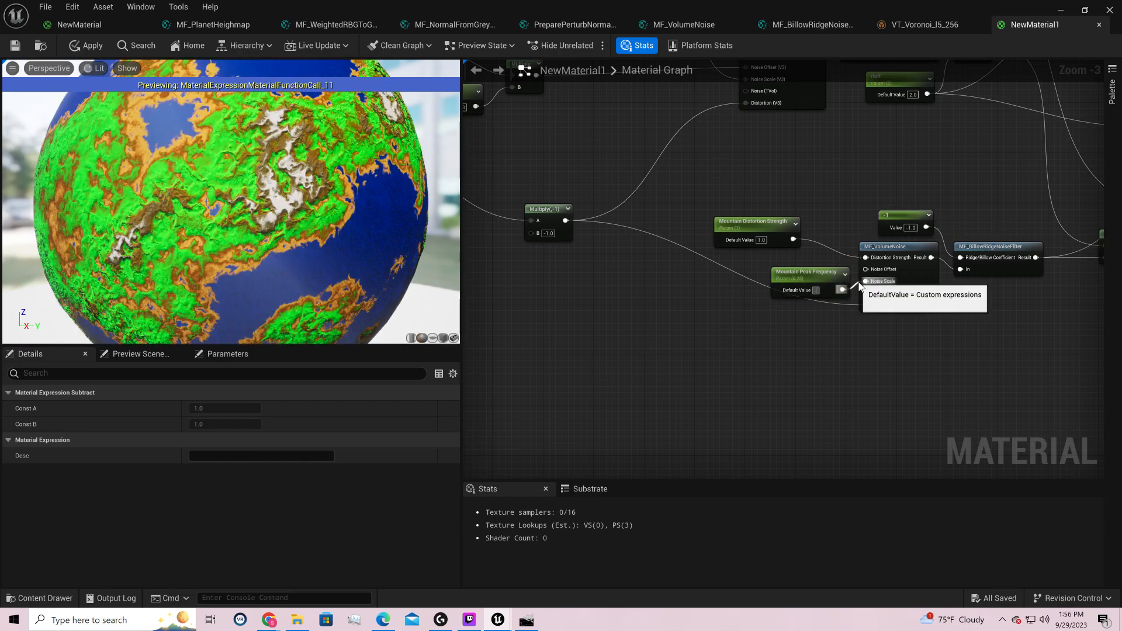
# - Set the default value of Mountain Peak Frequency to 0.5
pyautogui.write('0.5')
pyautogui.press('Return')
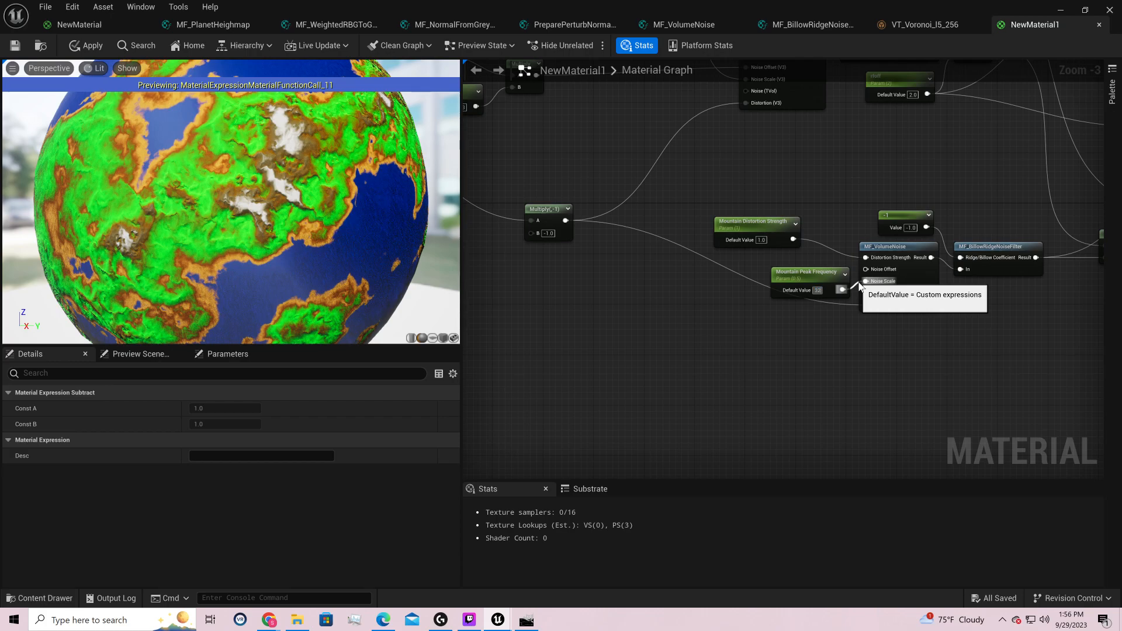
# - Set the default value of Mountain Peak Frequency to 0.25 and that of the shared Power exponent parameter rfoff to 4
pyautogui.write('0.25')
pyautogui.press('Return')
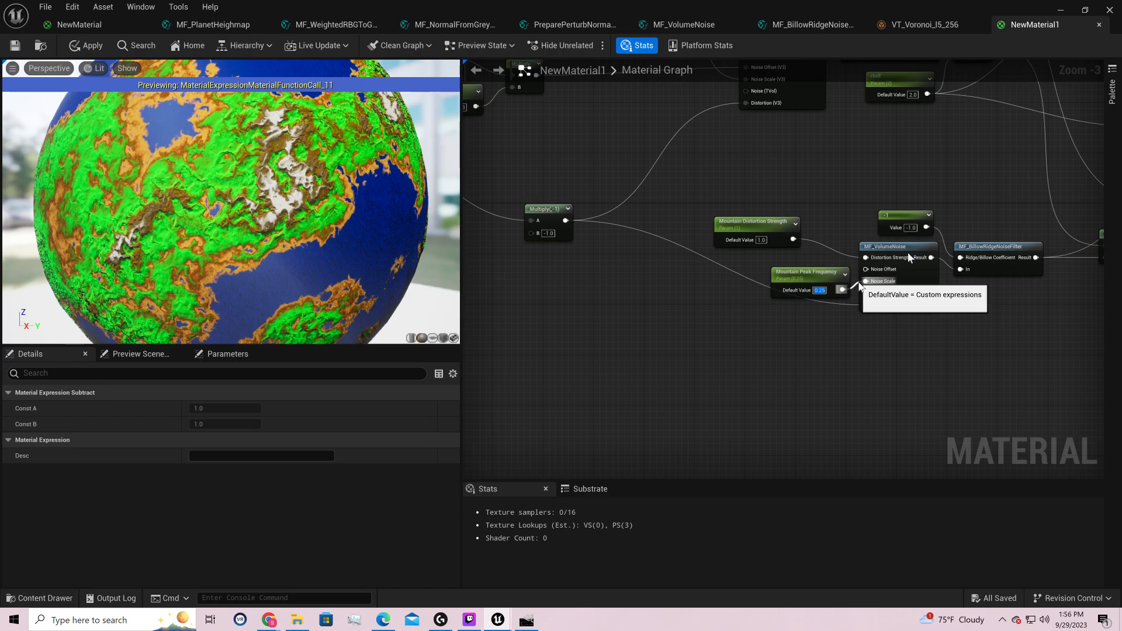
pyautogui.moveTo(943, 145); pyautogui.dragTo(821, 339, button='right')
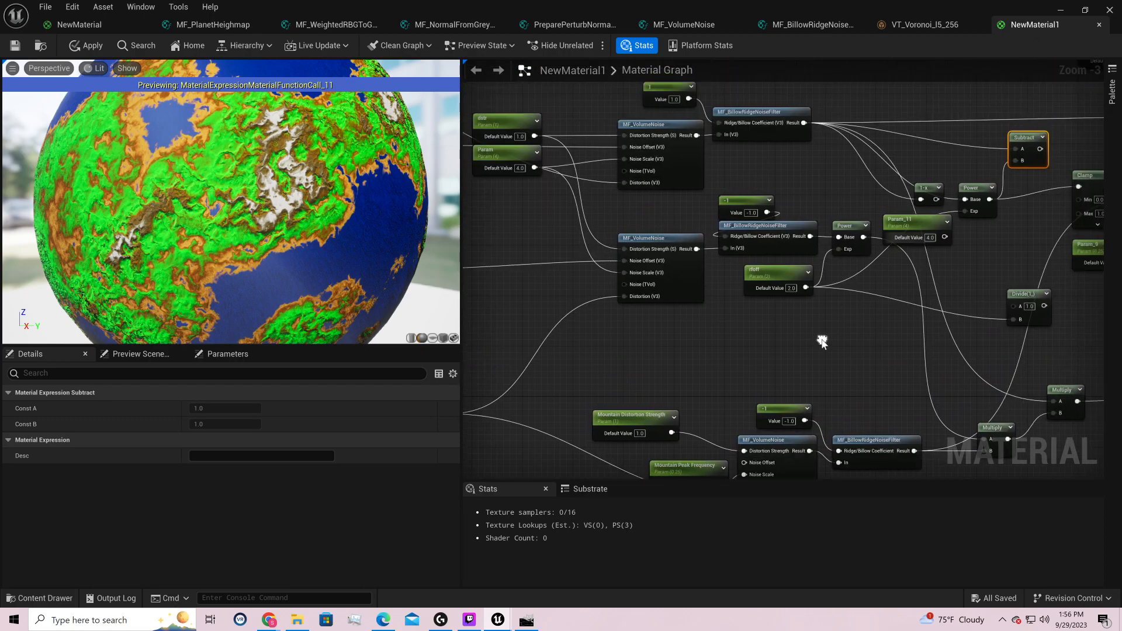
pyautogui.click(790, 288)
pyautogui.write('8')
pyautogui.press('Return')
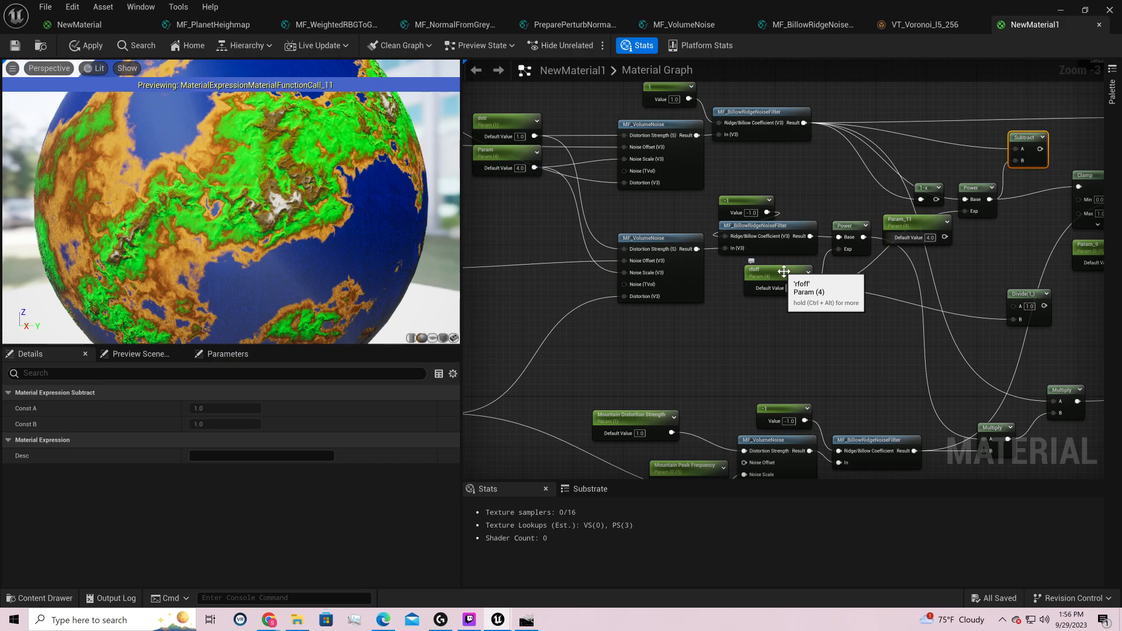
# - Try default values 1 and 0 for Param_9, which feeds the Multiply after the Clamp node
pyautogui.moveTo(810, 250); pyautogui.dragTo(567, 241, button='right')
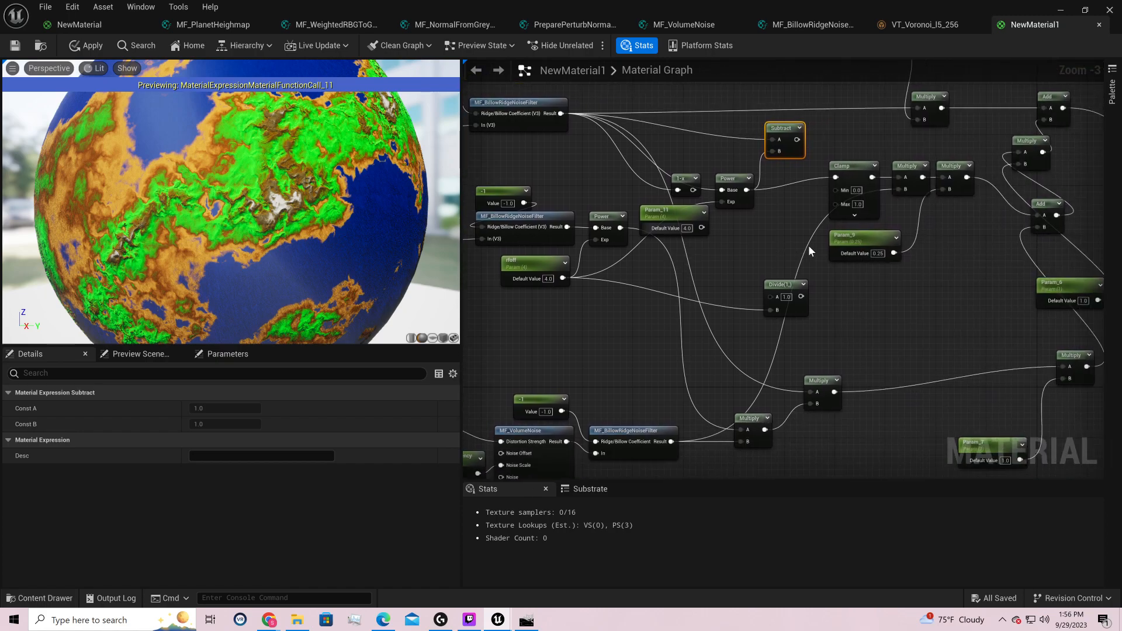
pyautogui.moveTo(923, 248); pyautogui.dragTo(776, 228, button='right')
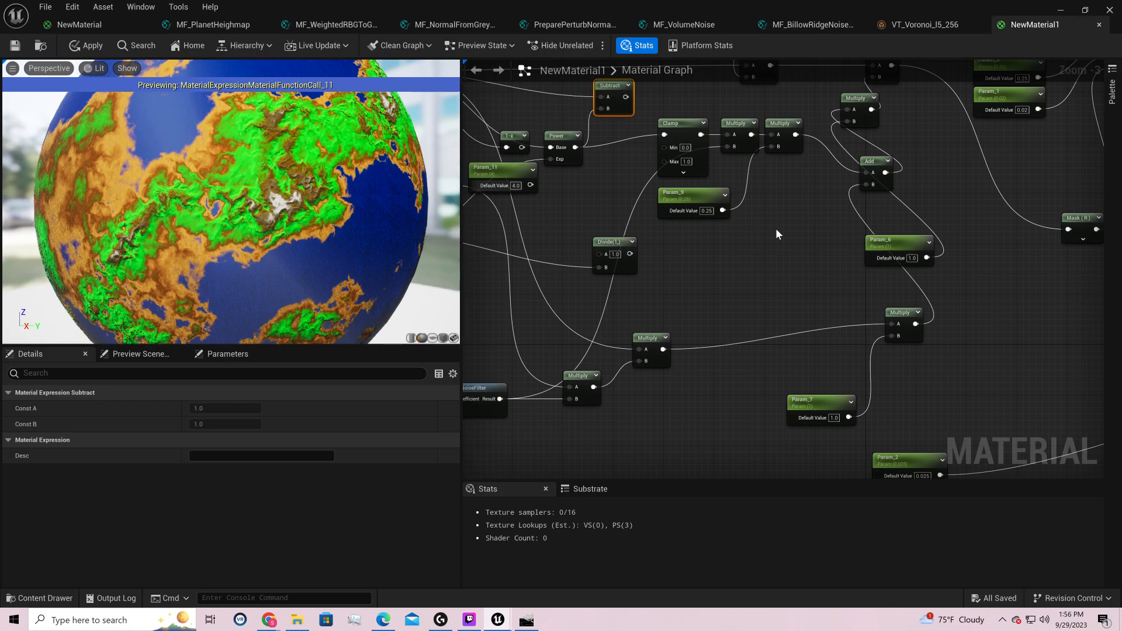
pyautogui.click(707, 211)
pyautogui.write('1')
pyautogui.press('Return')
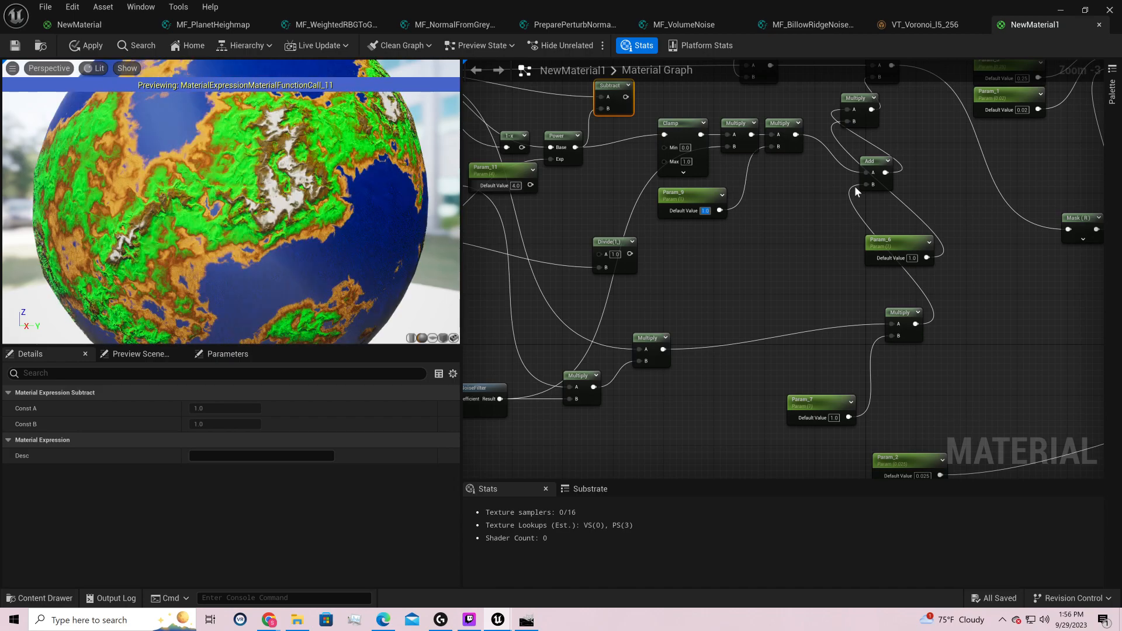
pyautogui.write('0')
pyautogui.press('Return')
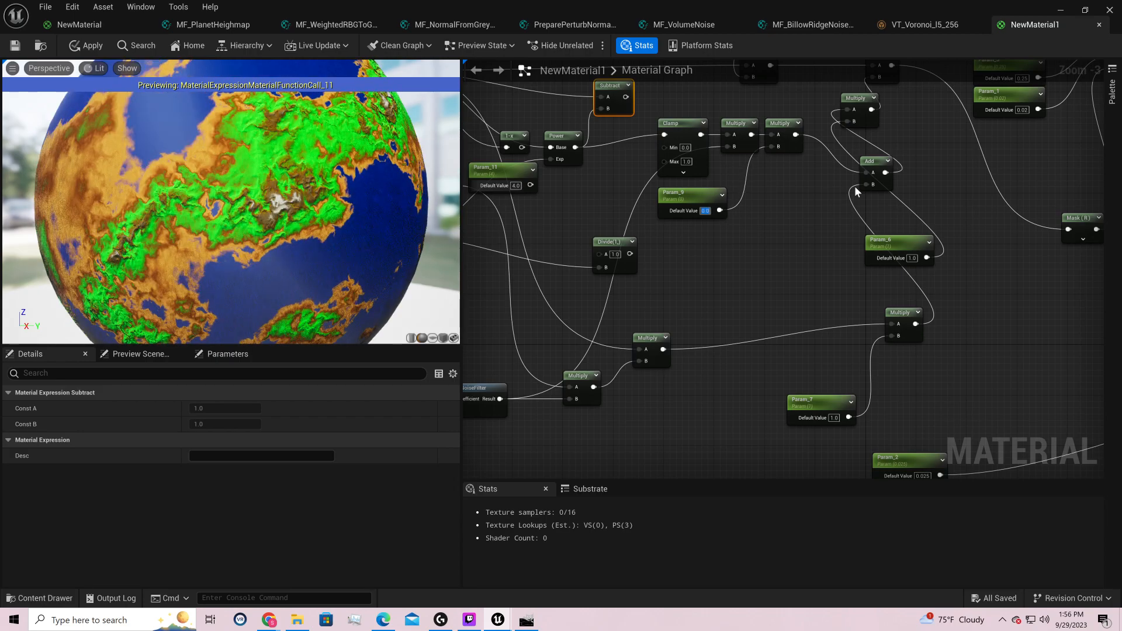
# - Try Param_9 default values 0.5 and 0.1 while viewing the mountains on another side of the planet
pyautogui.moveTo(271, 144); pyautogui.dragTo(245, 147)
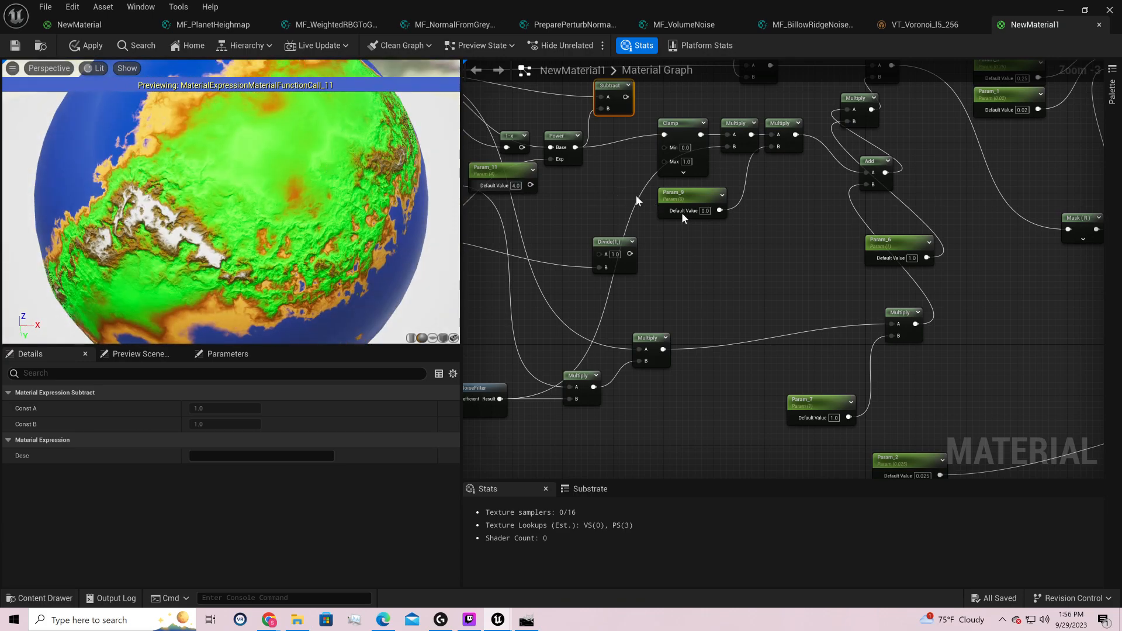
pyautogui.click(705, 210)
pyautogui.write('0.5')
pyautogui.press('Return')
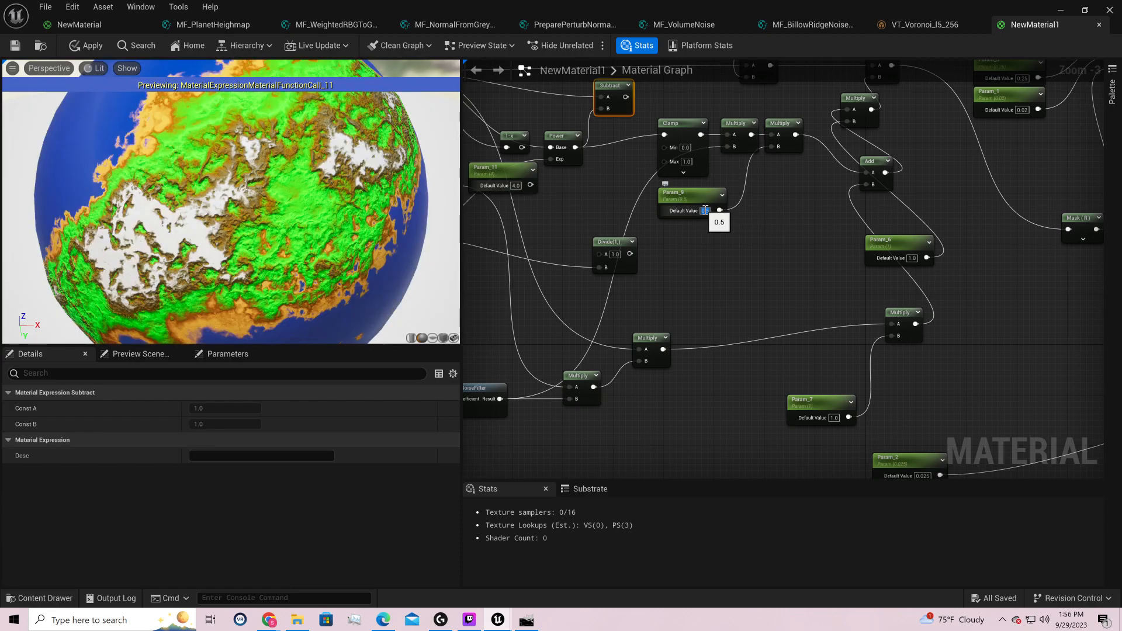
pyautogui.write('0.1')
pyautogui.press('Return')
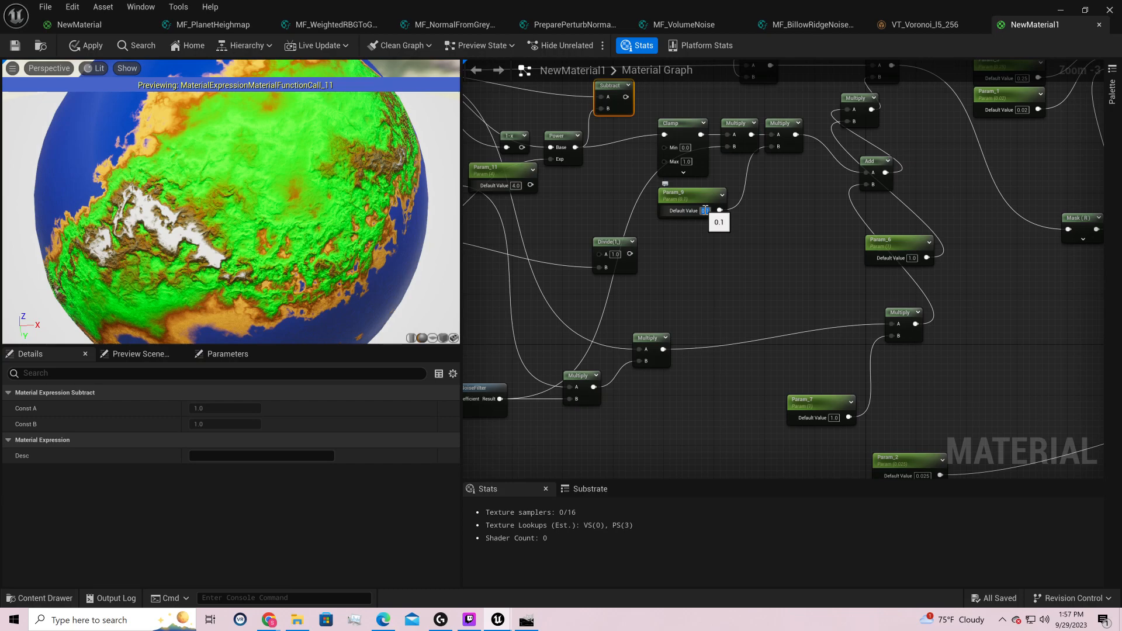
# - Place the Multiply fed by Param_6 just after the lower Add node and set Param_6's default value to 0.5
pyautogui.moveTo(903, 114); pyautogui.dragTo(834, 153, button='right')
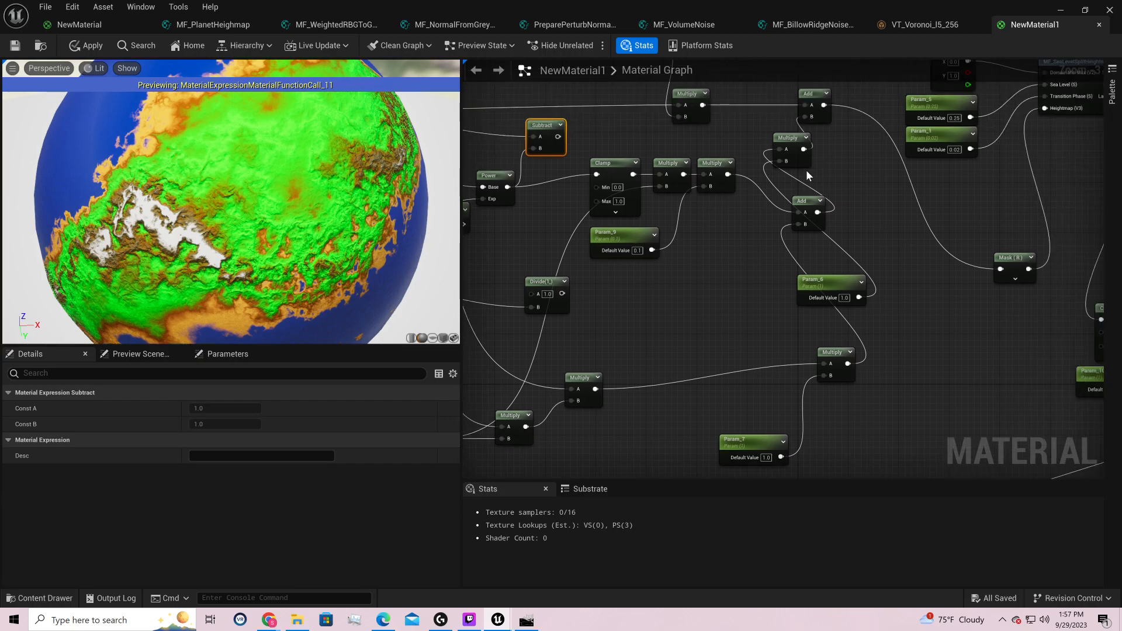
pyautogui.moveTo(794, 148); pyautogui.dragTo(888, 218)
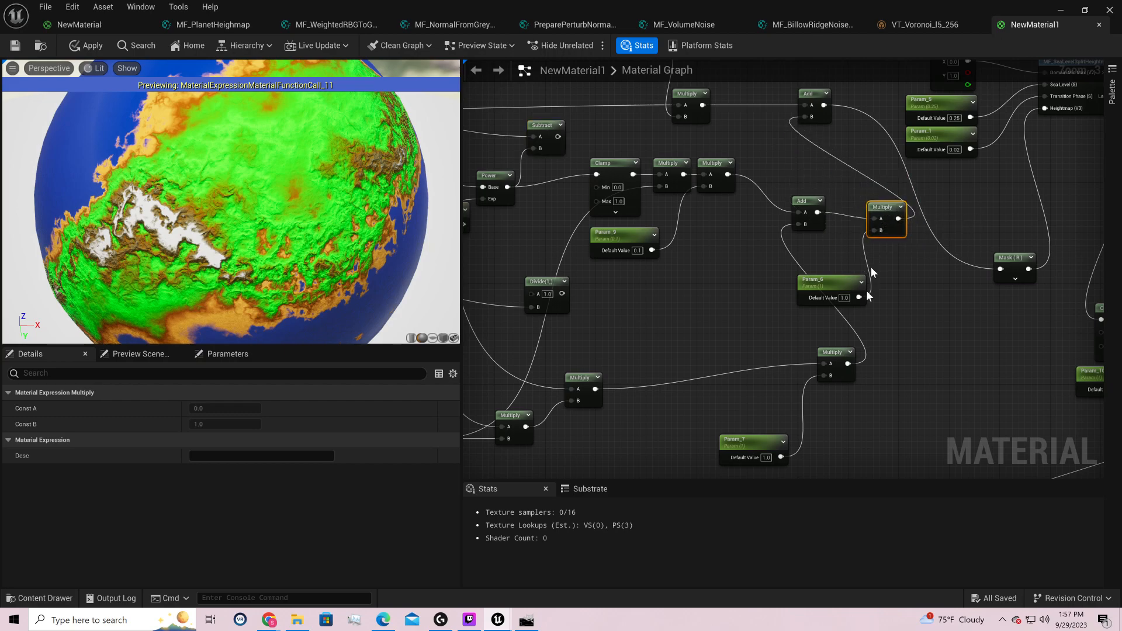
pyautogui.write('0.5')
pyautogui.press('Return')
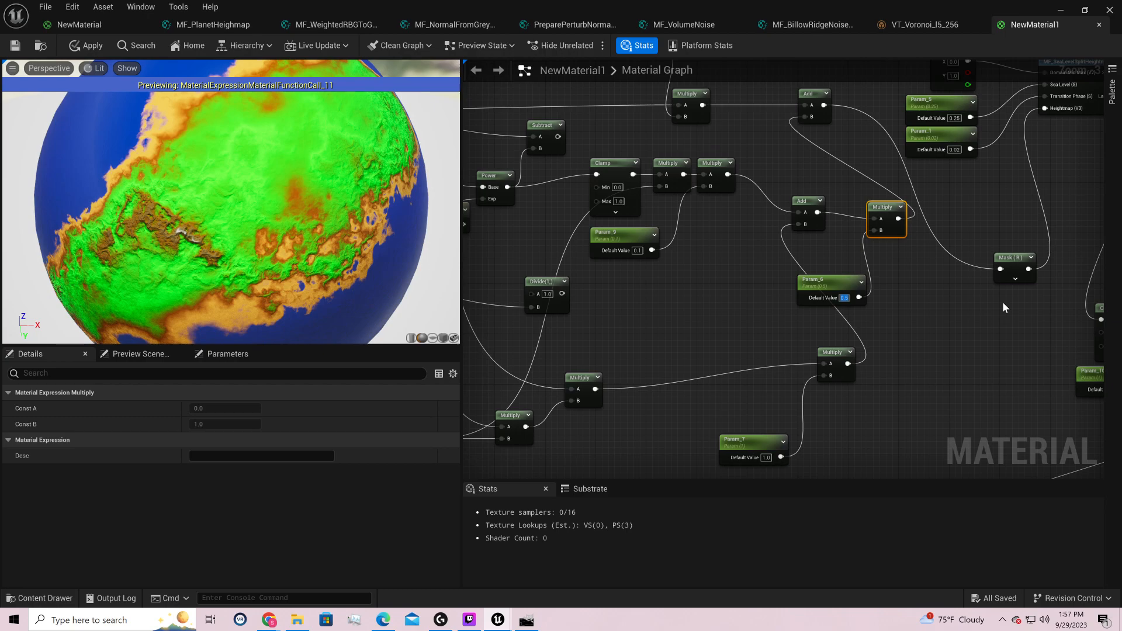
# - Set the default value of Param_9 to 0.25
pyautogui.click(638, 250)
pyautogui.write('.25')
pyautogui.press('Return')
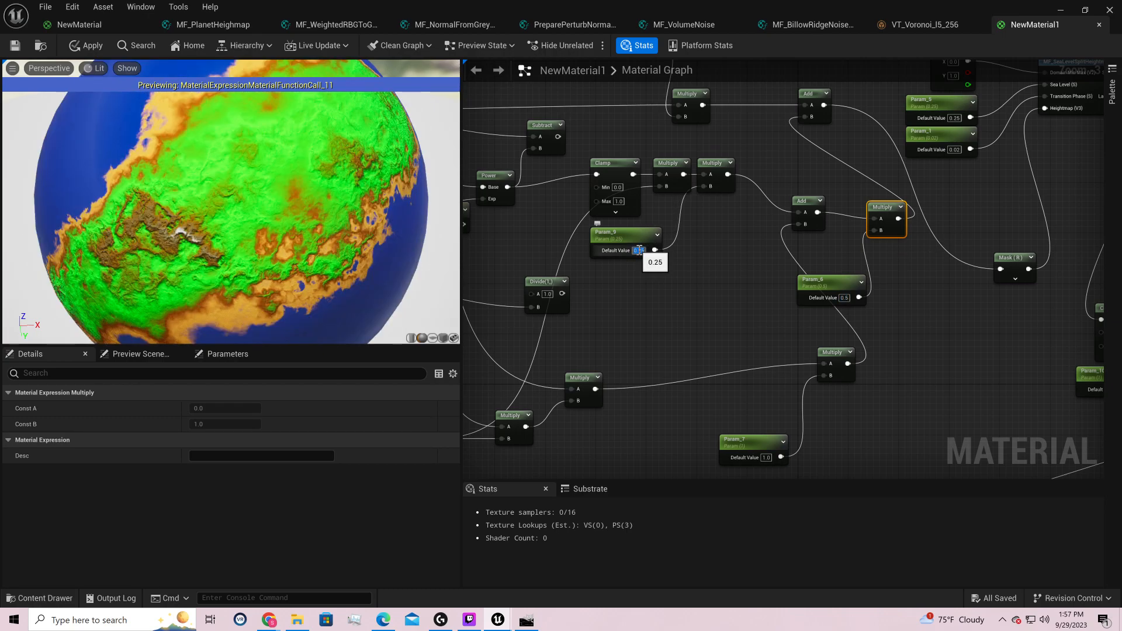
# - Examine the continents, coastlines and mountains around the whole planet in the preview, both up close and from a distance
pyautogui.moveTo(290, 146); pyautogui.dragTo(234, 137)
pyautogui.moveTo(751, 262); pyautogui.dragTo(569, 331, button='right')
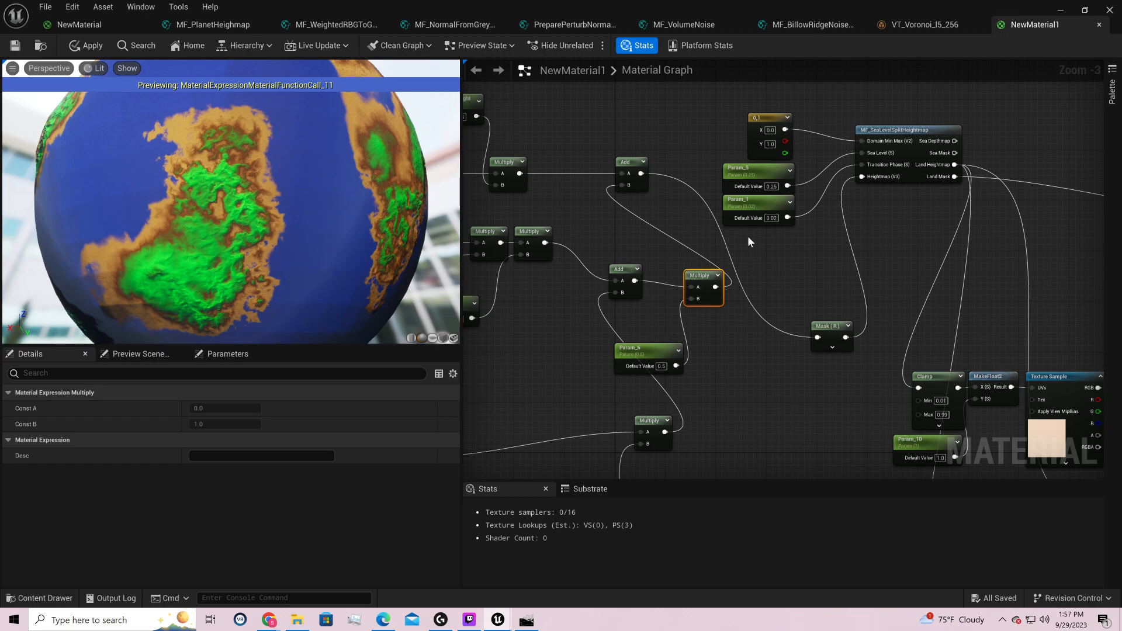
pyautogui.scroll(-5, 280, 198)
pyautogui.moveTo(280, 199); pyautogui.dragTo(376, 213)
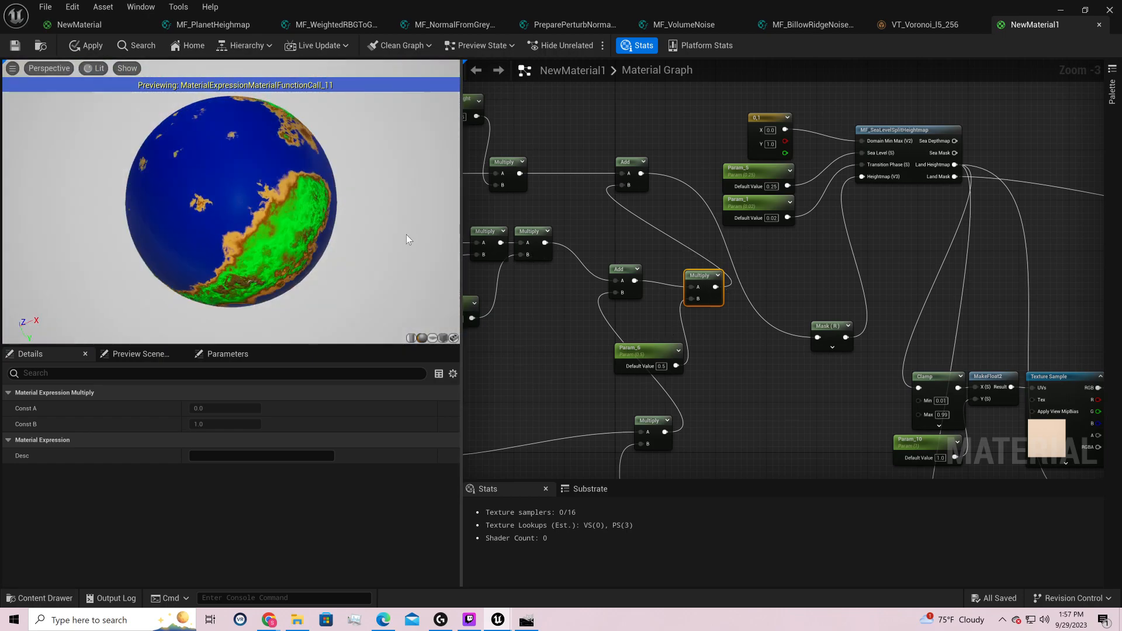
pyautogui.scroll(3, 376, 213)
pyautogui.moveTo(373, 175); pyautogui.dragTo(327, 187)
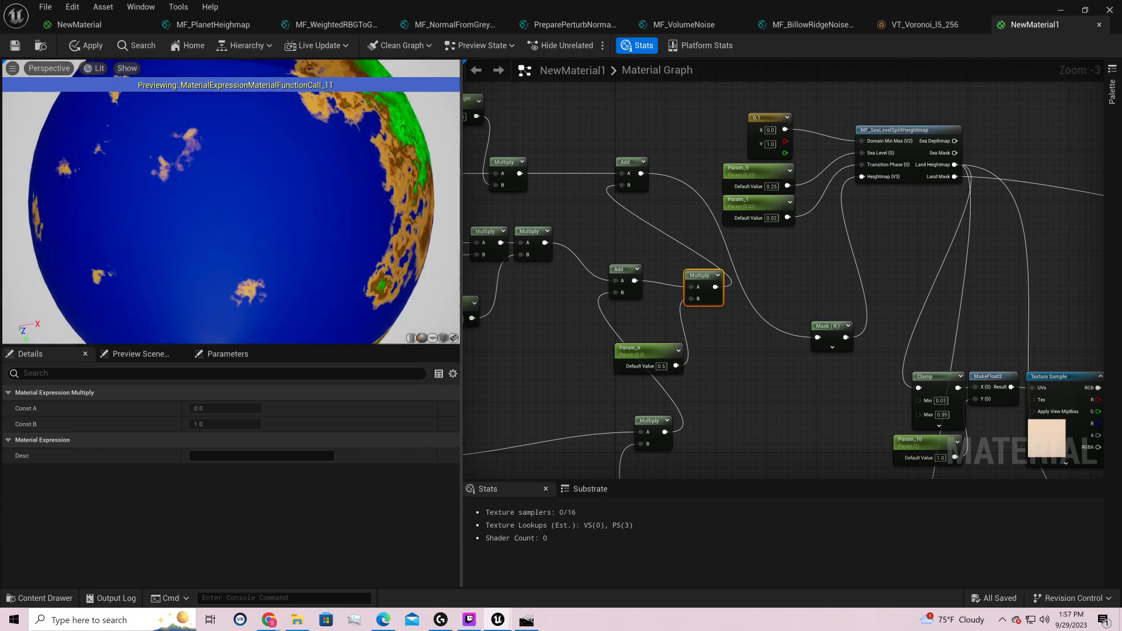
pyautogui.moveTo(233, 187); pyautogui.dragTo(421, 193)
pyautogui.moveTo(383, 145); pyautogui.dragTo(327, 168)
pyautogui.scroll(5, 321, 165)
pyautogui.moveTo(233, 187); pyautogui.dragTo(292, 204)
pyautogui.moveTo(325, 167); pyautogui.dragTo(292, 88)
pyautogui.moveTo(337, 172); pyautogui.dragTo(293, 140, button='right')
pyautogui.moveTo(292, 146); pyautogui.dragTo(258, 205)
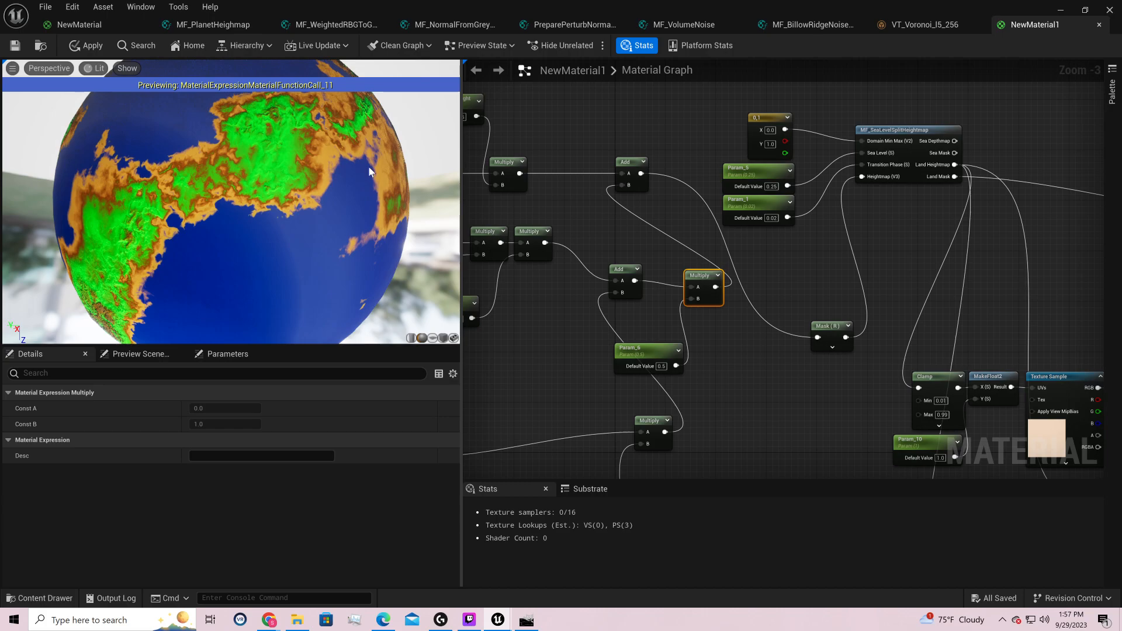
pyautogui.moveTo(284, 174); pyautogui.dragTo(117, 184)
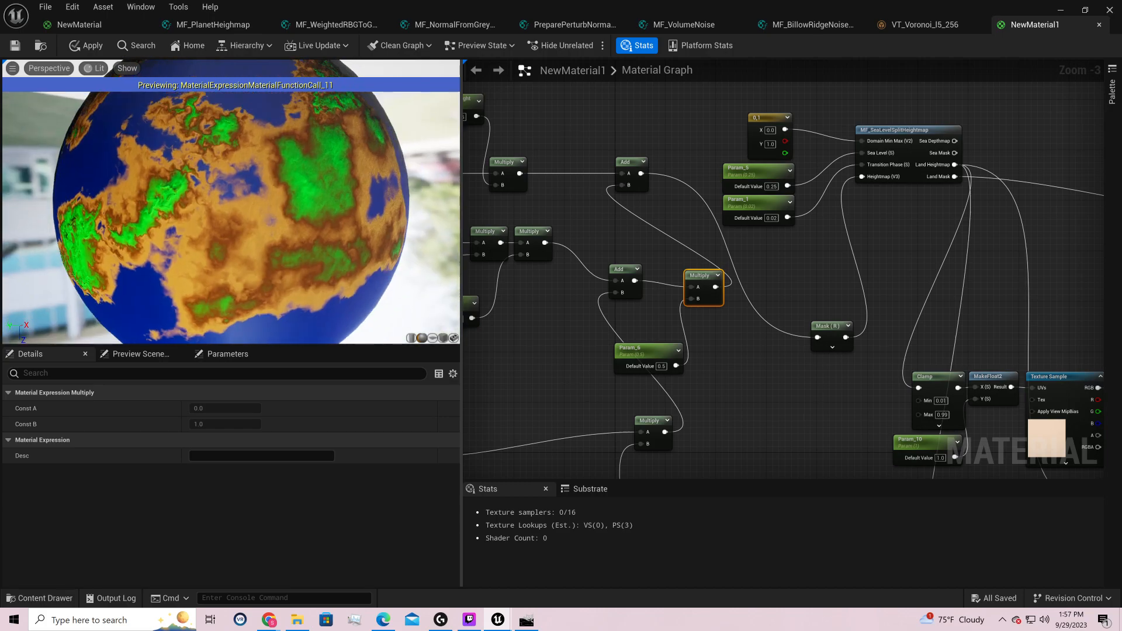
pyautogui.moveTo(284, 186); pyautogui.dragTo(125, 189)
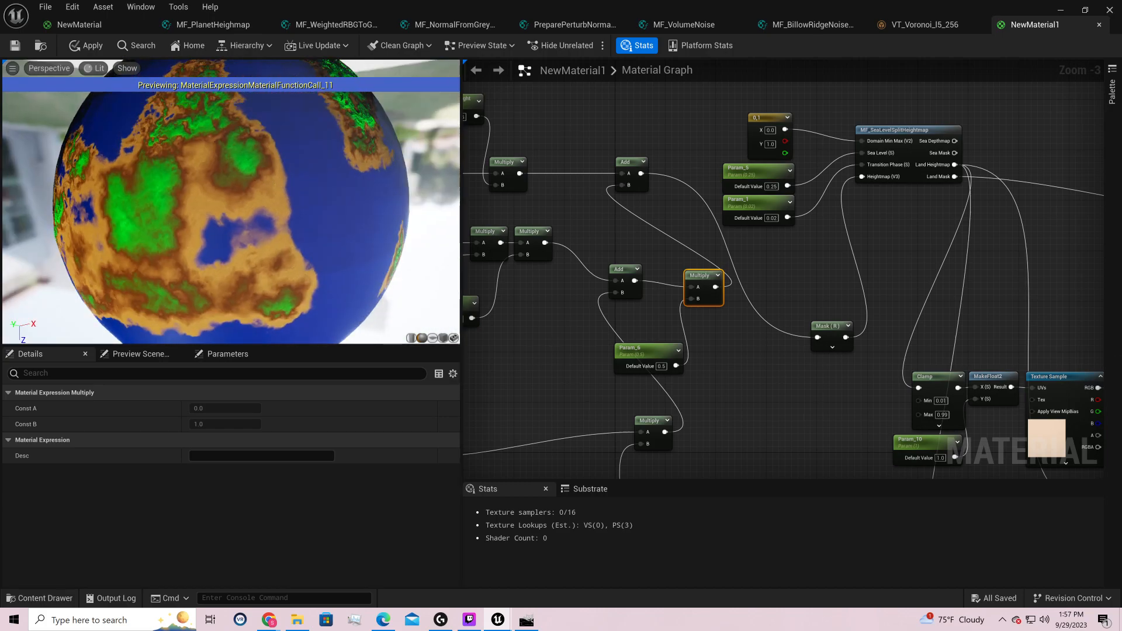